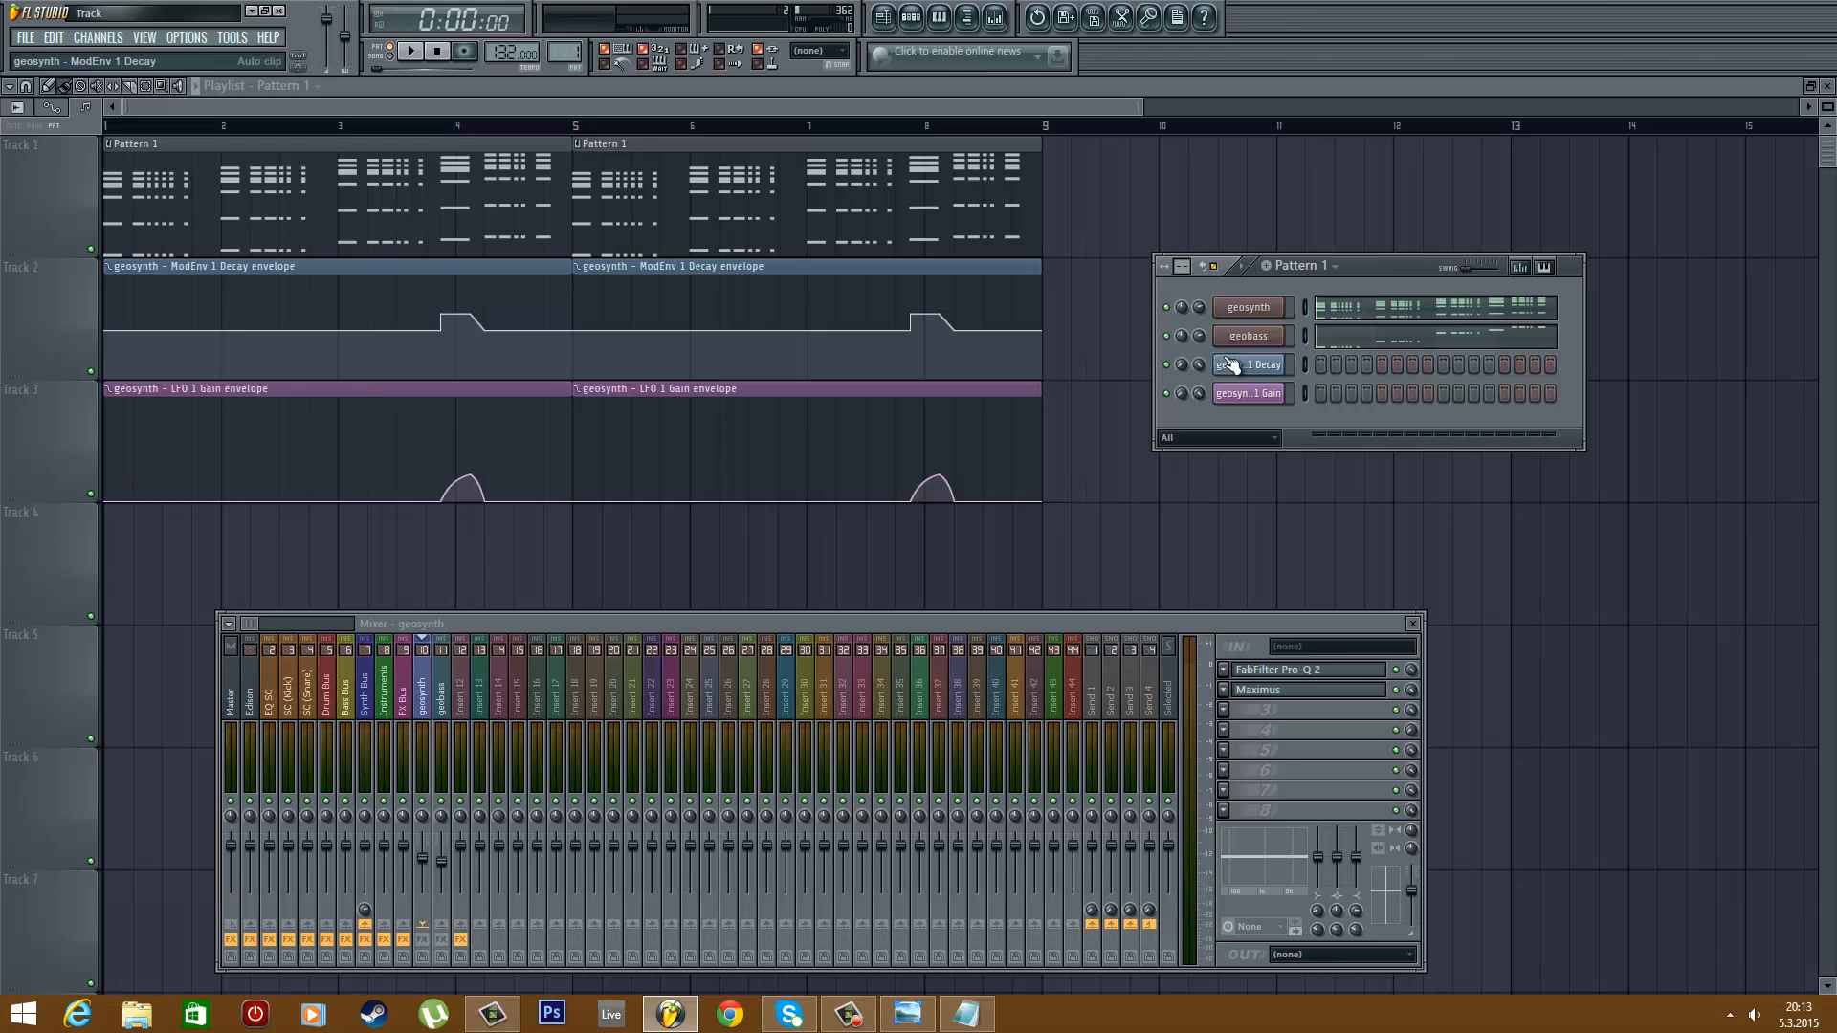
Step: Preview the pattern, then switch playback to song mode and play the start of the arrangement
left_click(412, 54)
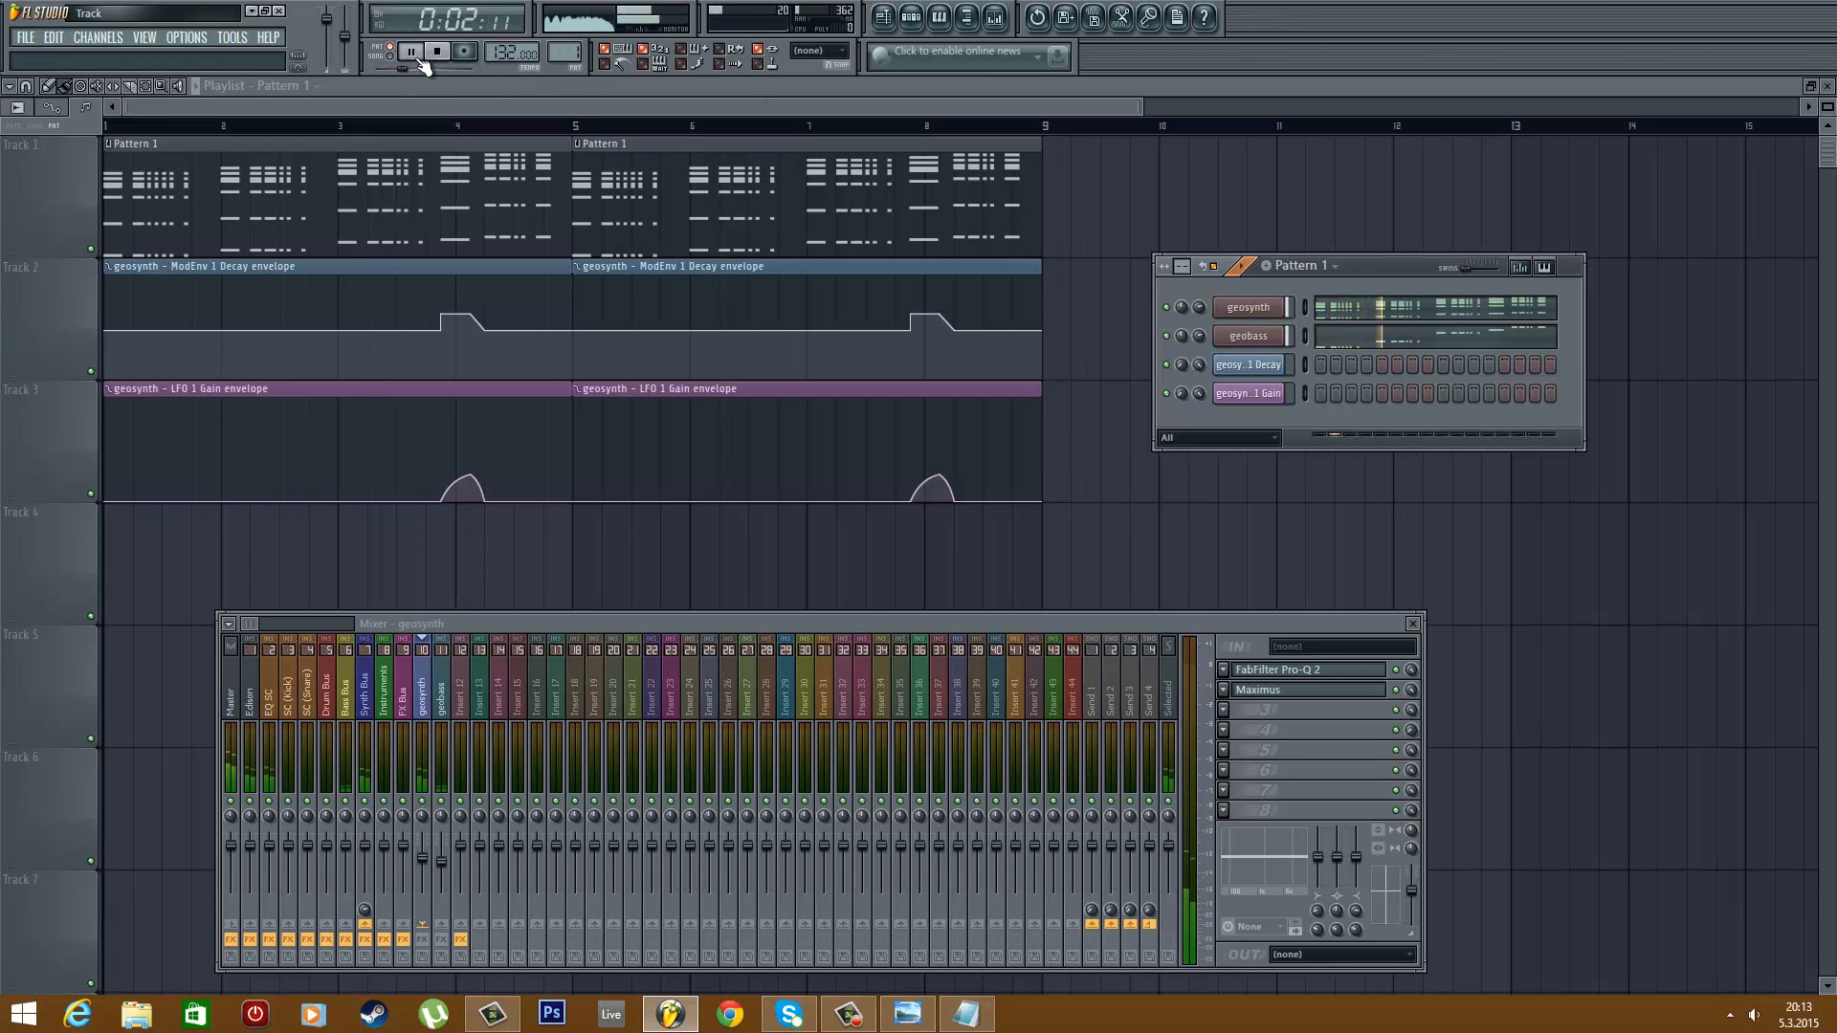
left_click(411, 54)
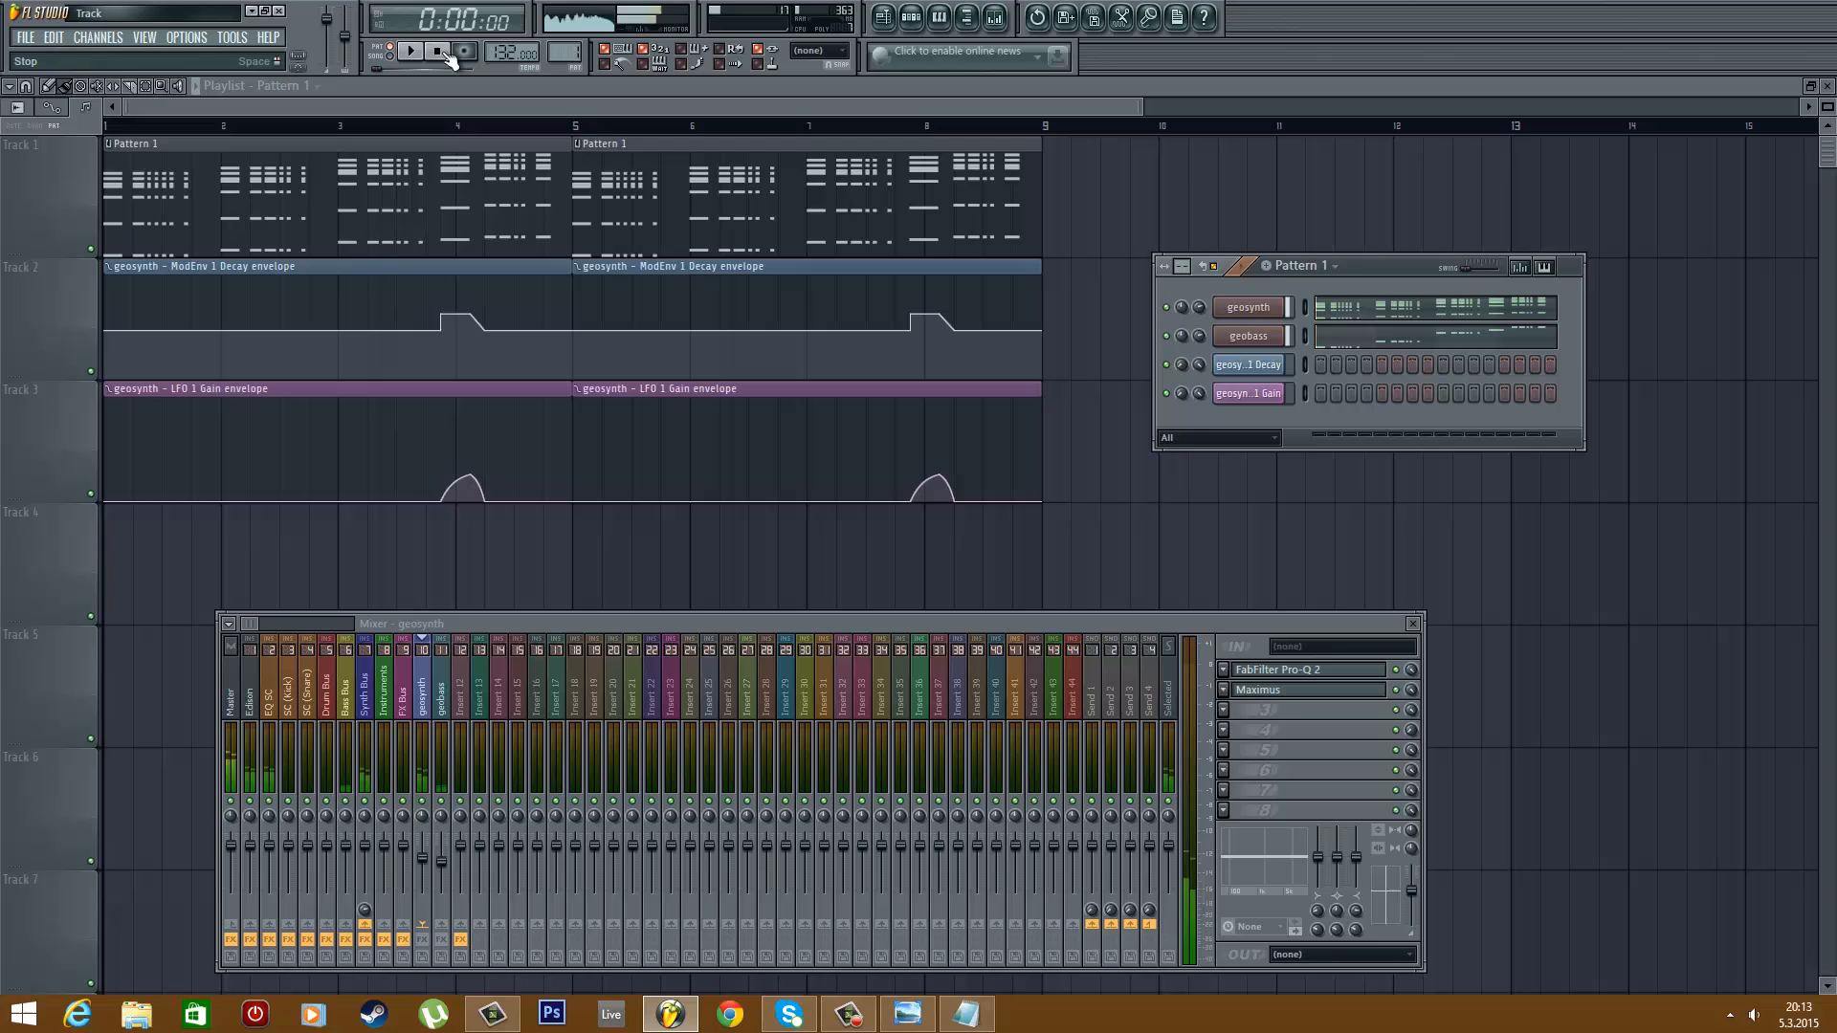
left_click(391, 56)
left_click(412, 54)
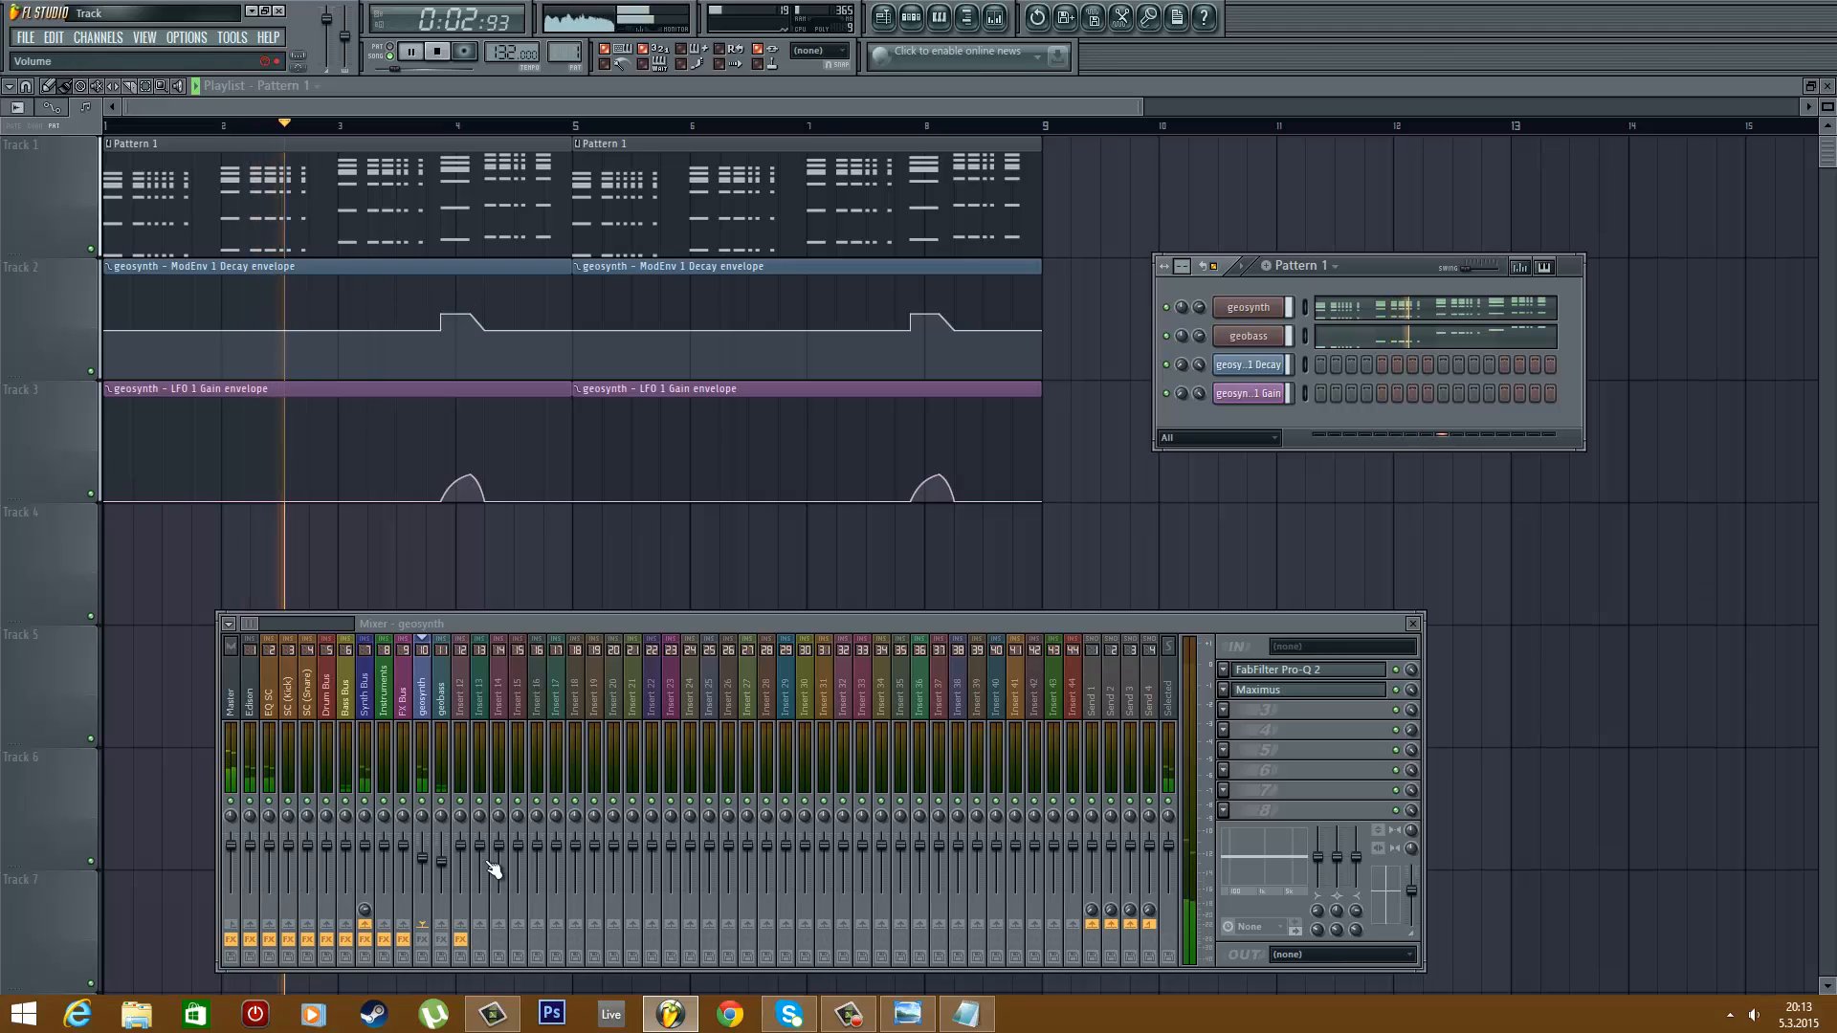
key("space")
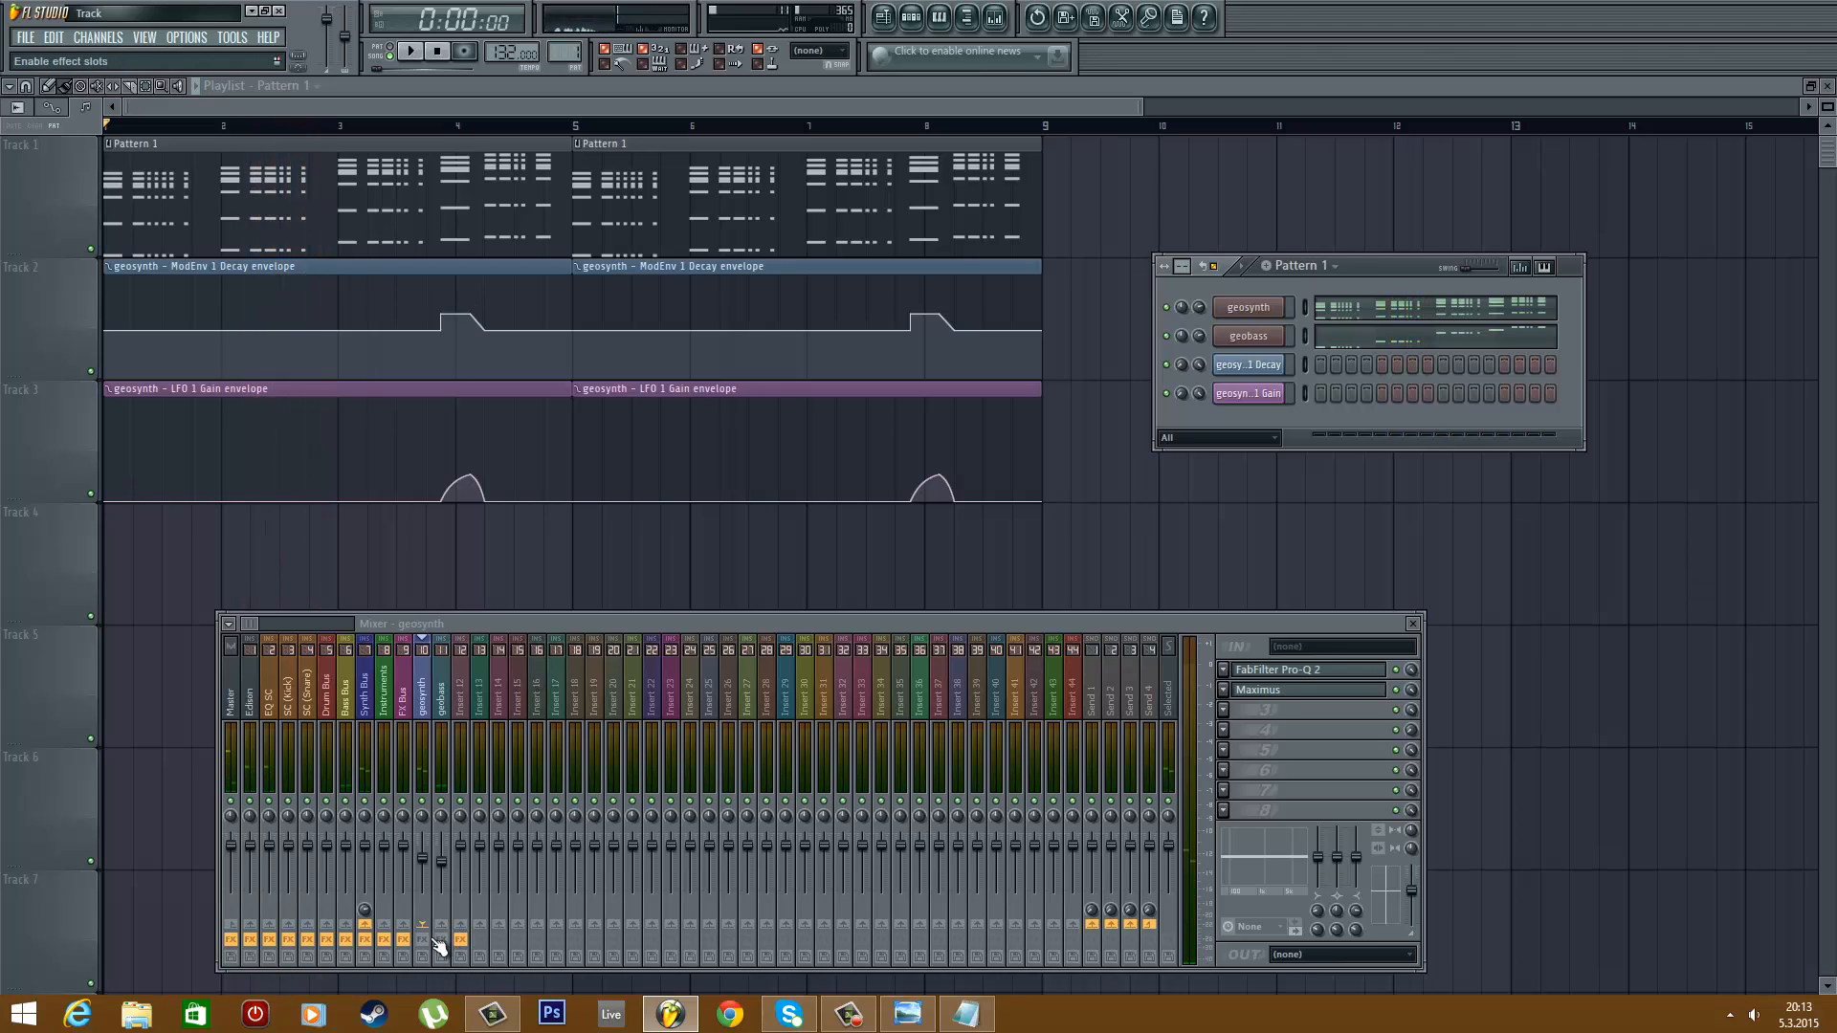
Step: Enable the effect slots on the geosynth and geobass mixer tracks, and play the arrangement through with them on
left_click(425, 940)
left_click(443, 940)
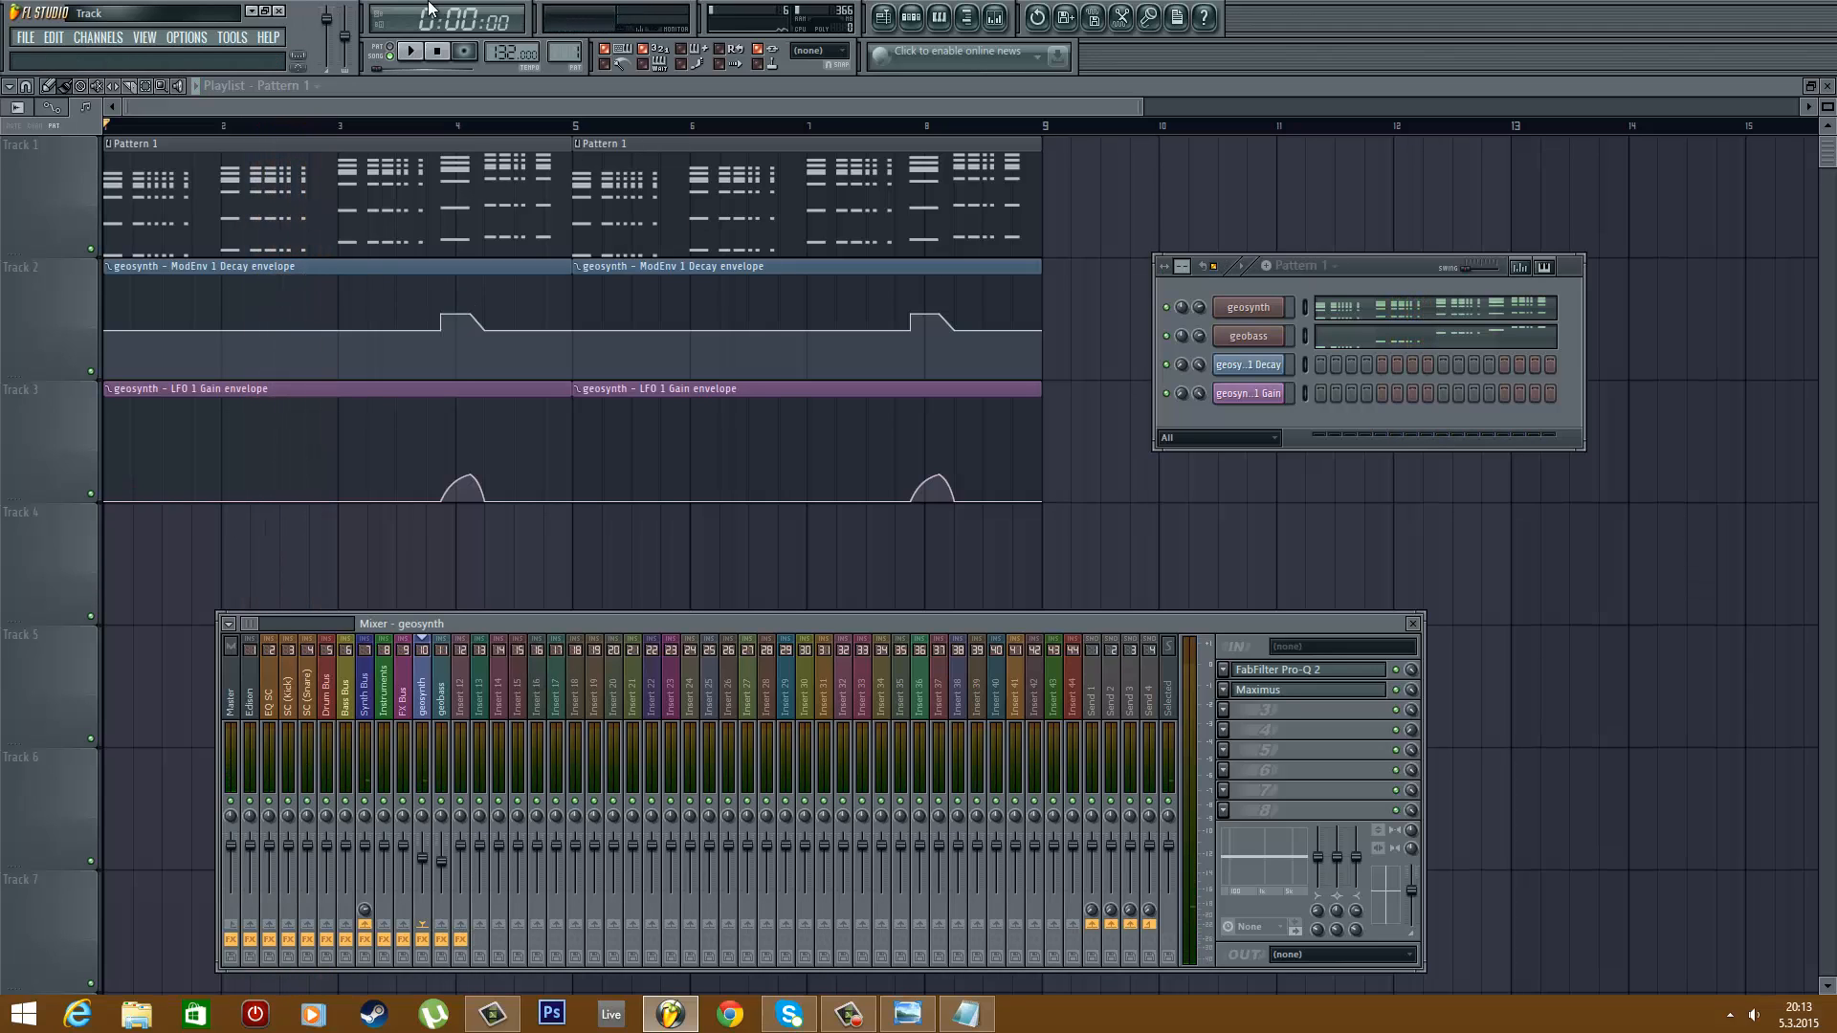
left_click(412, 51)
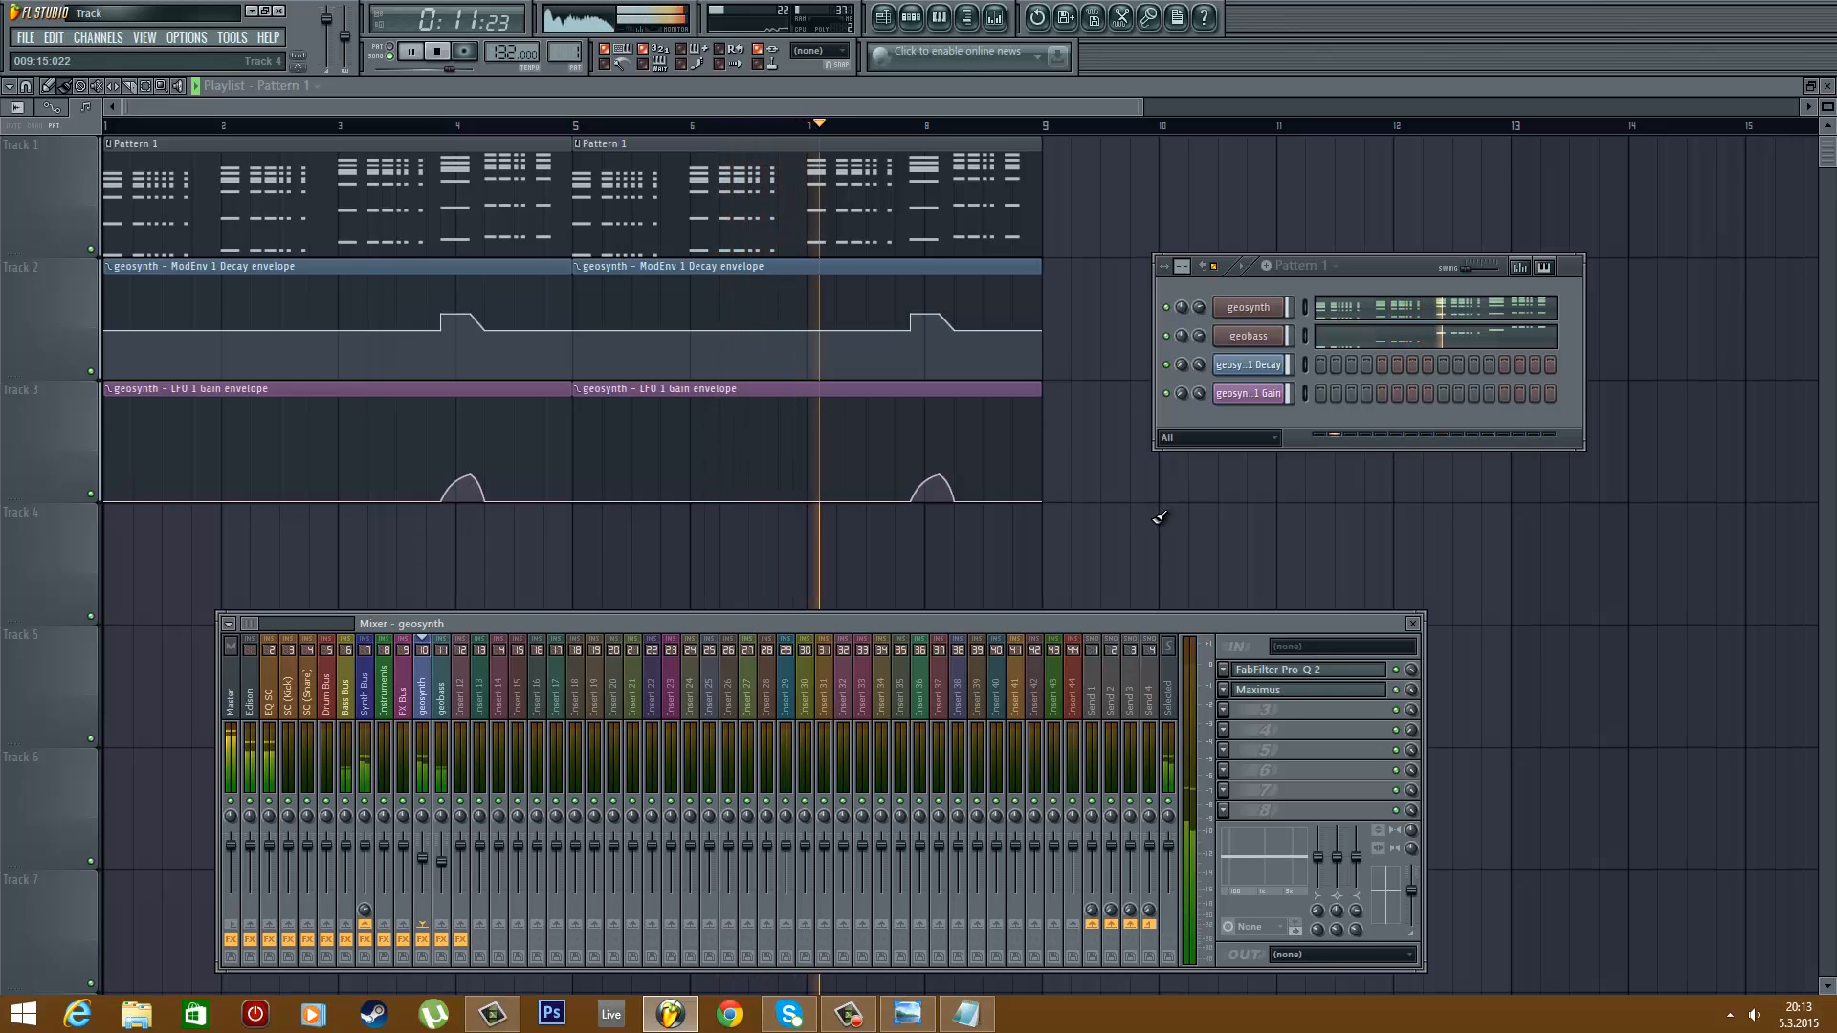
left_click(421, 55)
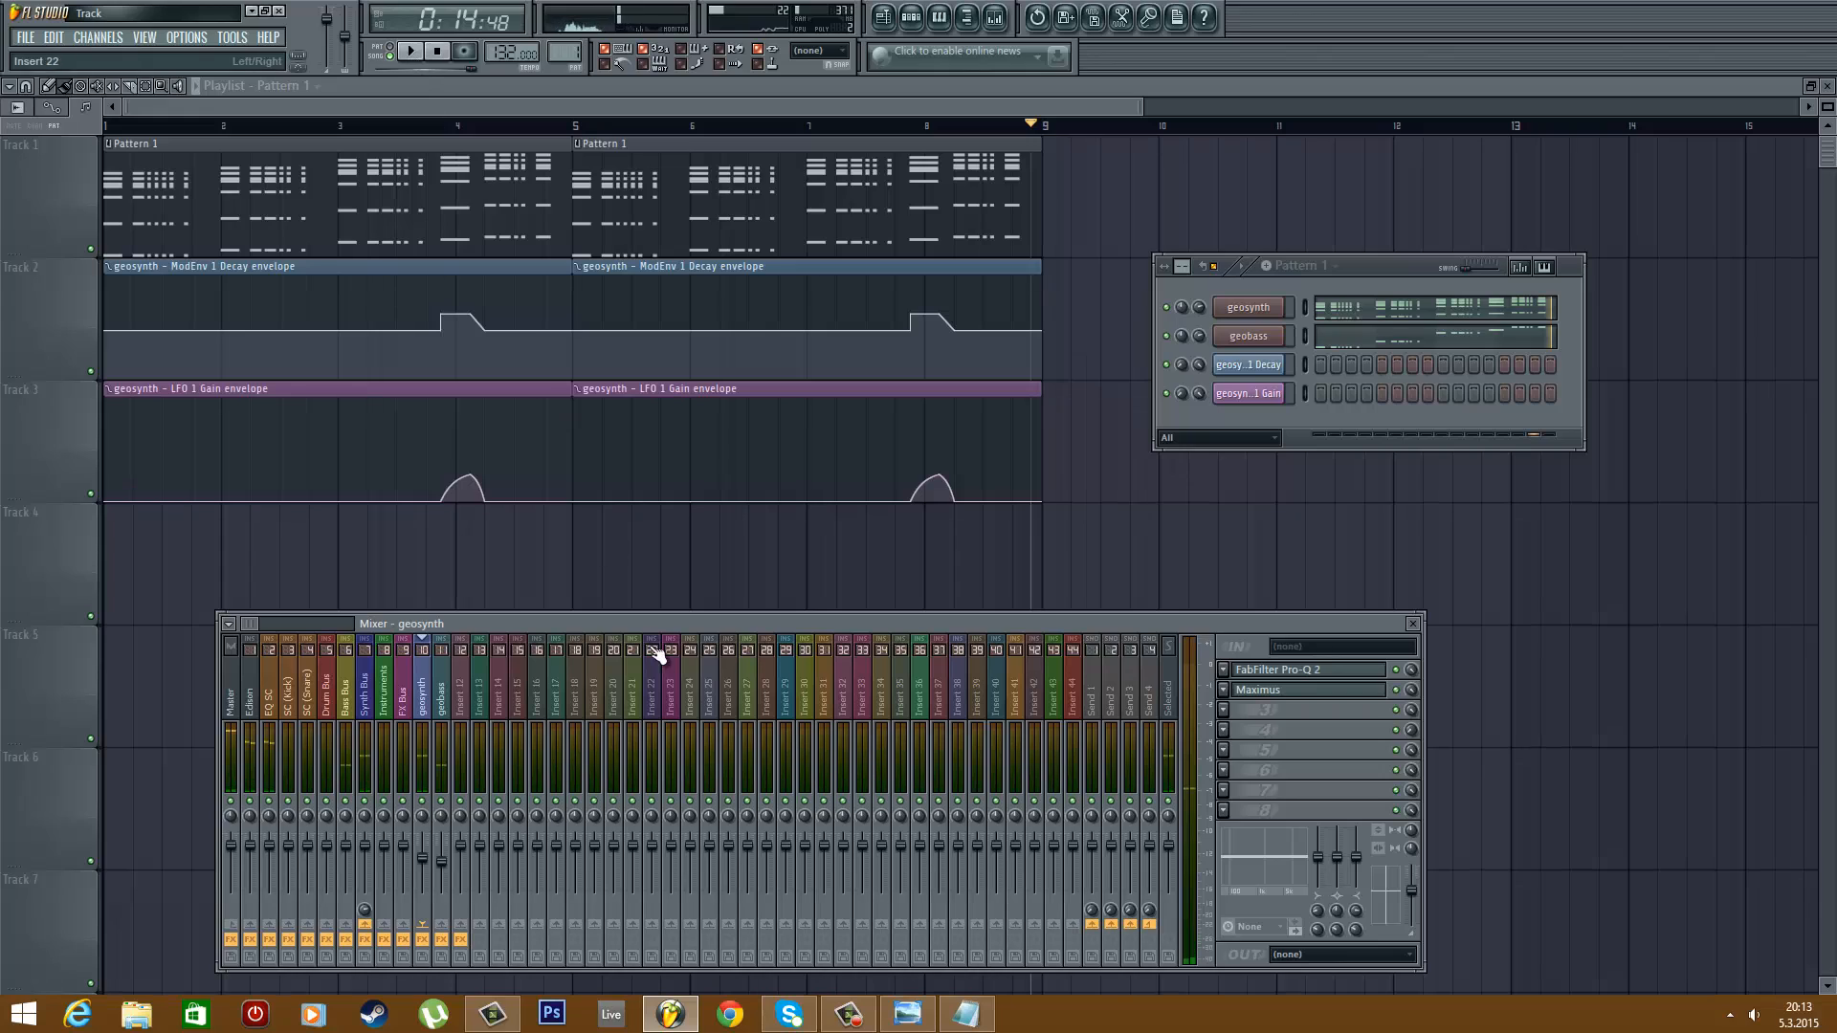
left_click(439, 54)
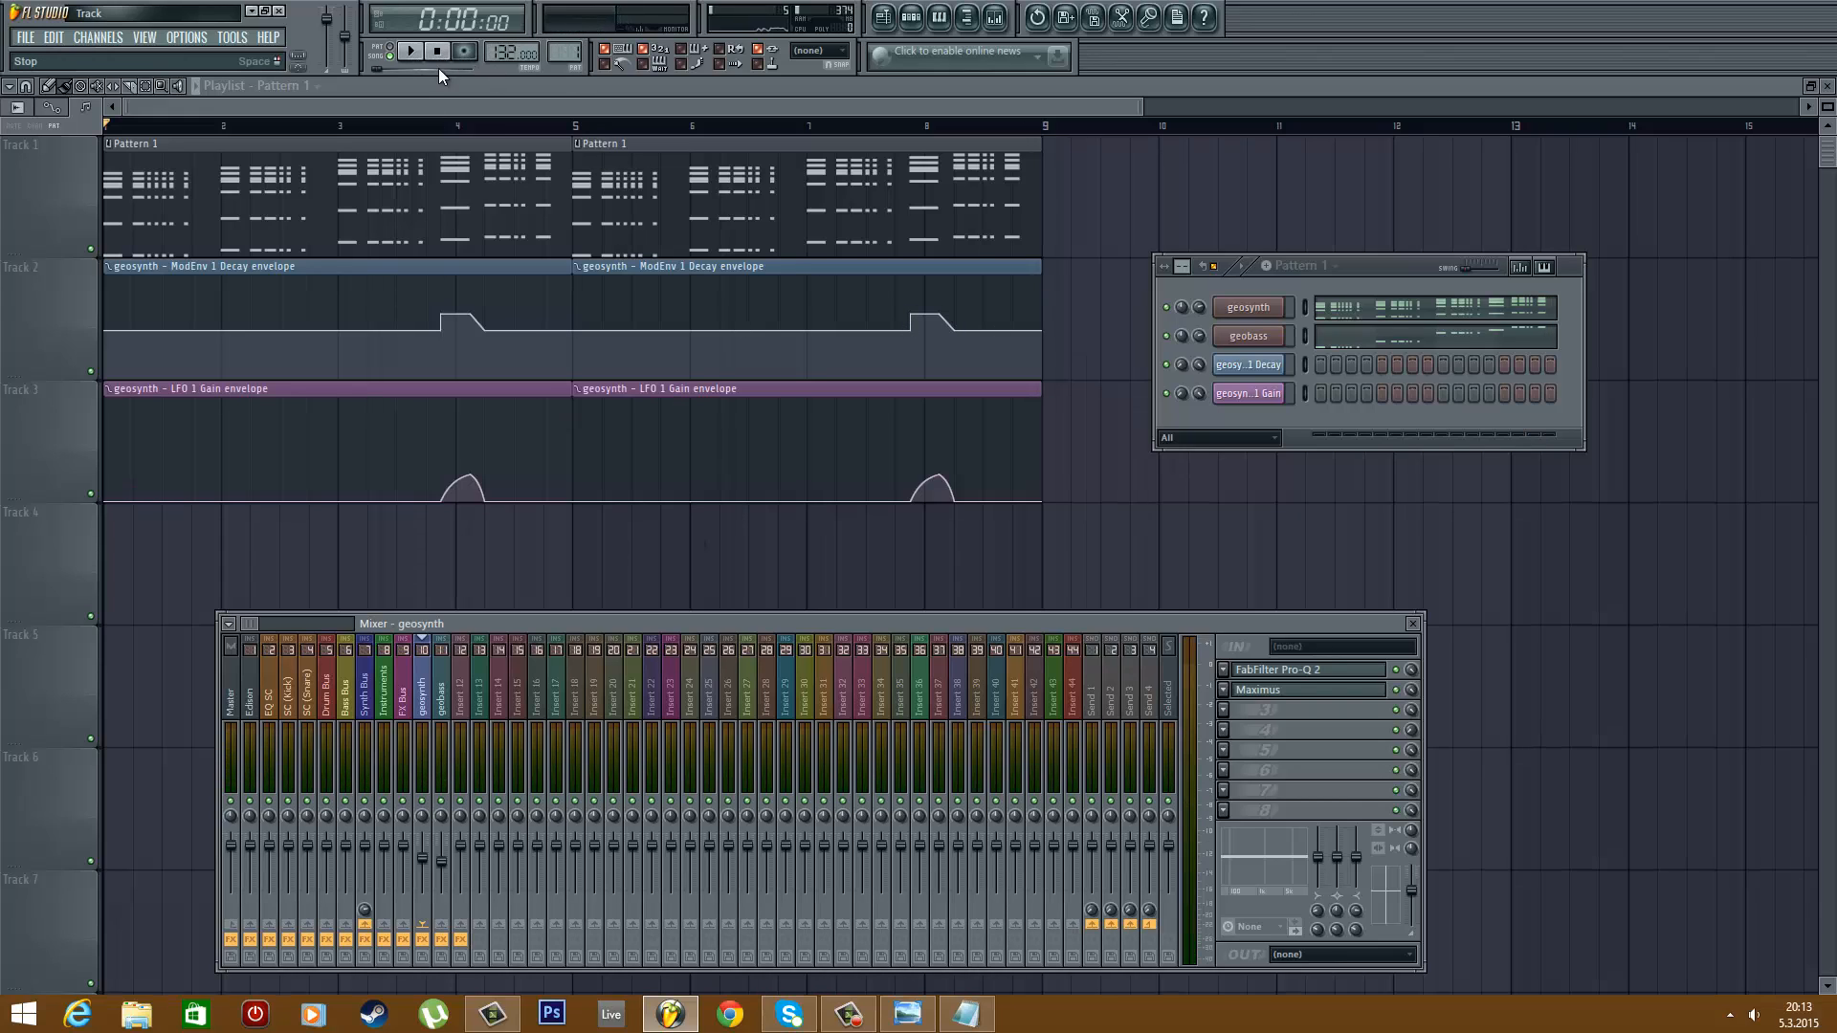
Step: Disable the effect slots on the geosynth and geobass mixer tracks and reposition the channel rack
left_click_drag(1393, 253, 1459, 243)
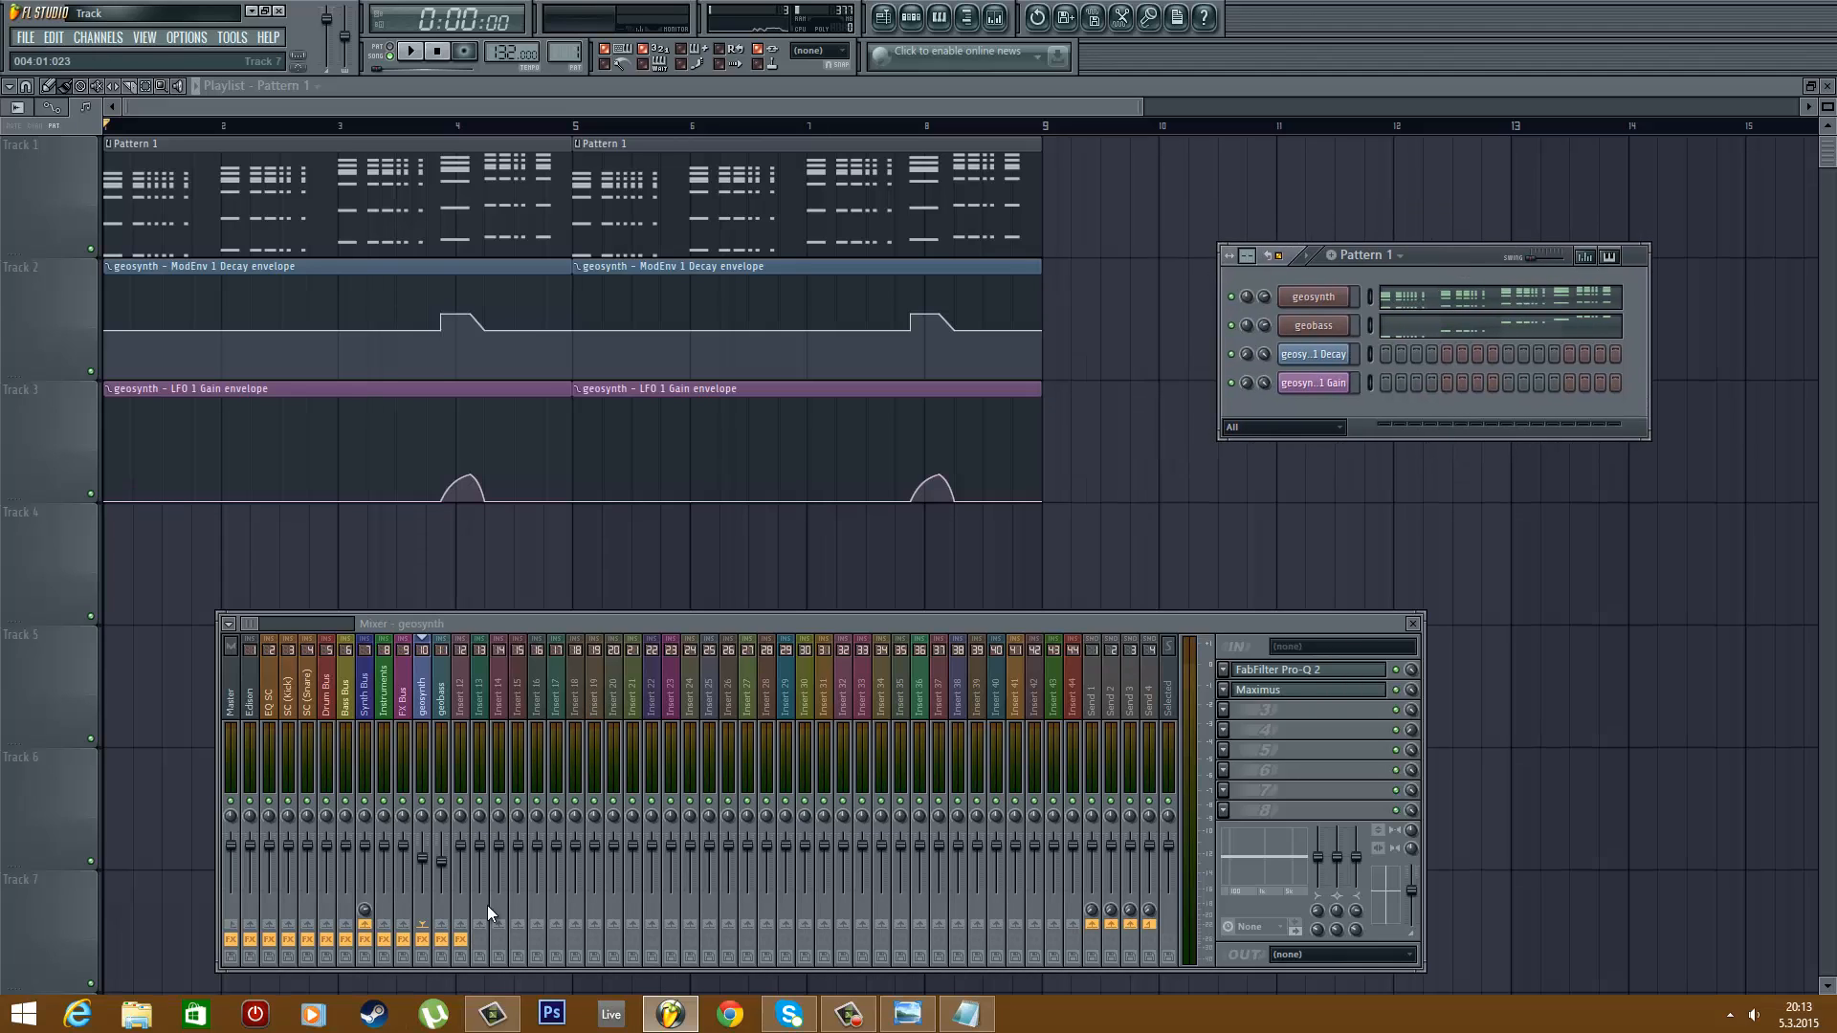
left_click(426, 939)
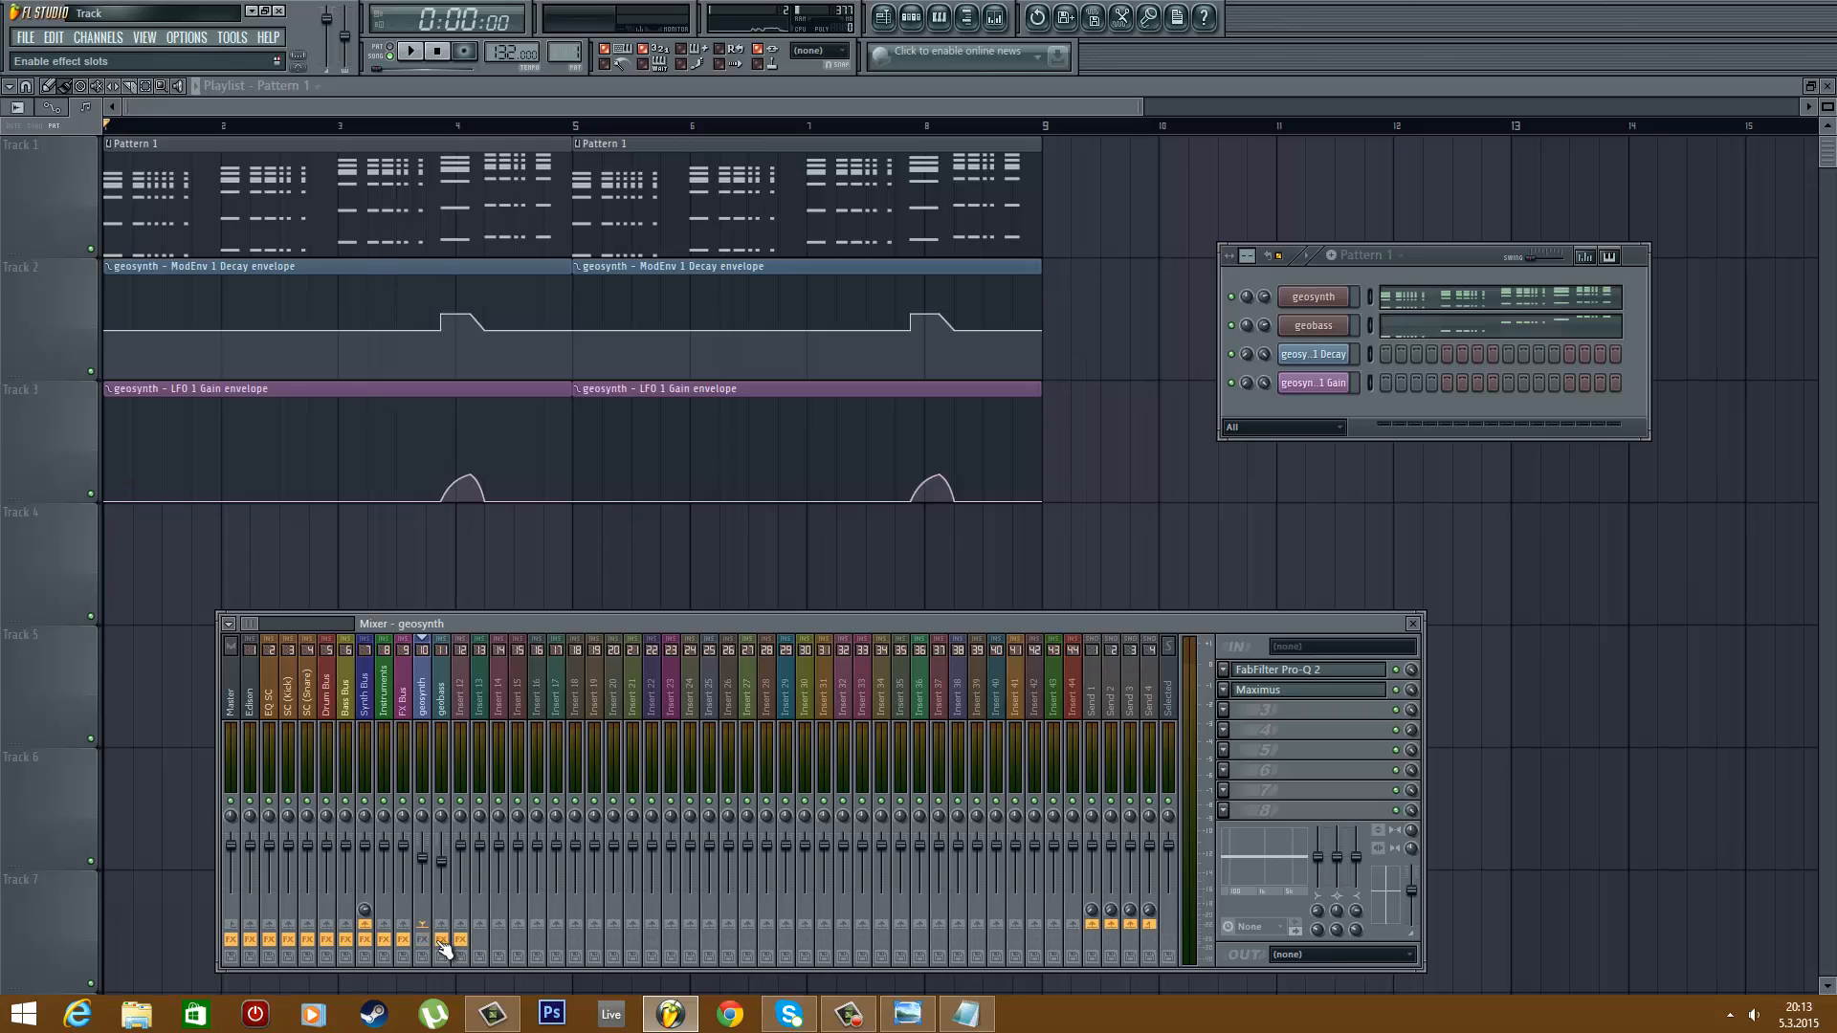
left_click(441, 940)
left_click_drag(1459, 255, 1531, 347)
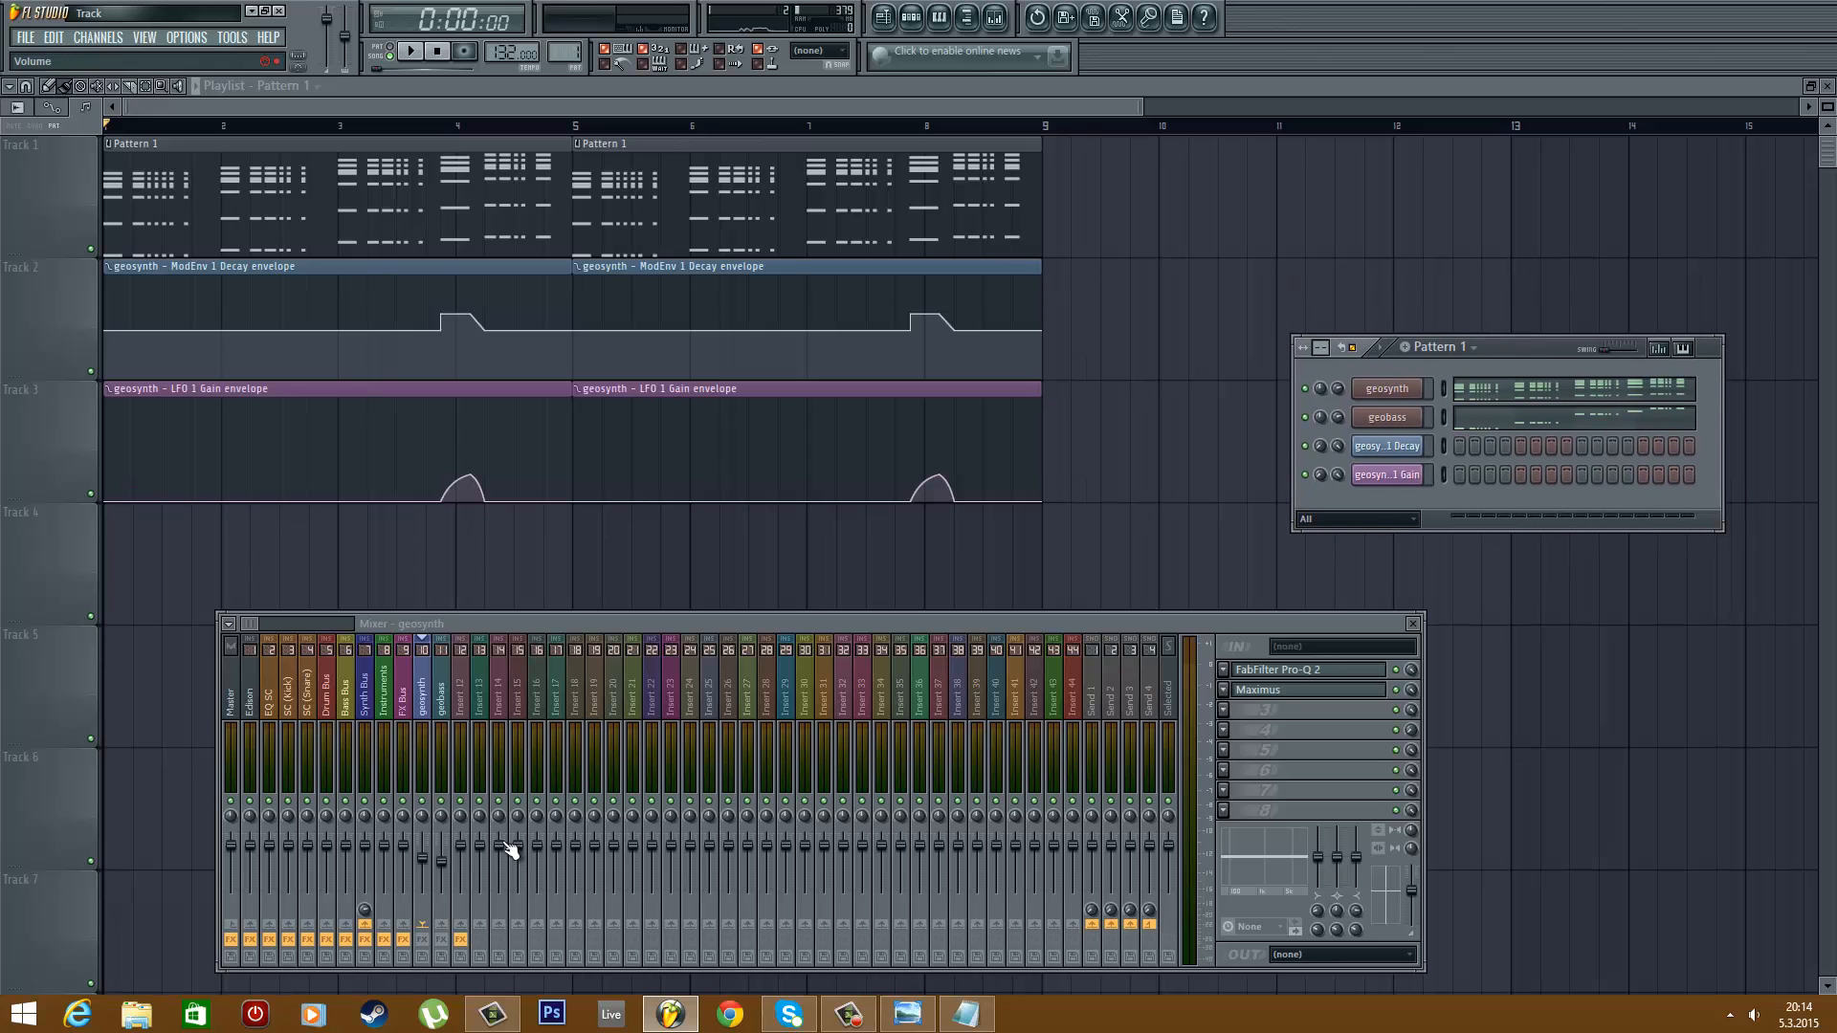
left_click(460, 939)
left_click_drag(1516, 349, 1445, 199)
Step: Insert a Sylenth1 instrument channel above geosynth and initialize its preset
right_click(1335, 239)
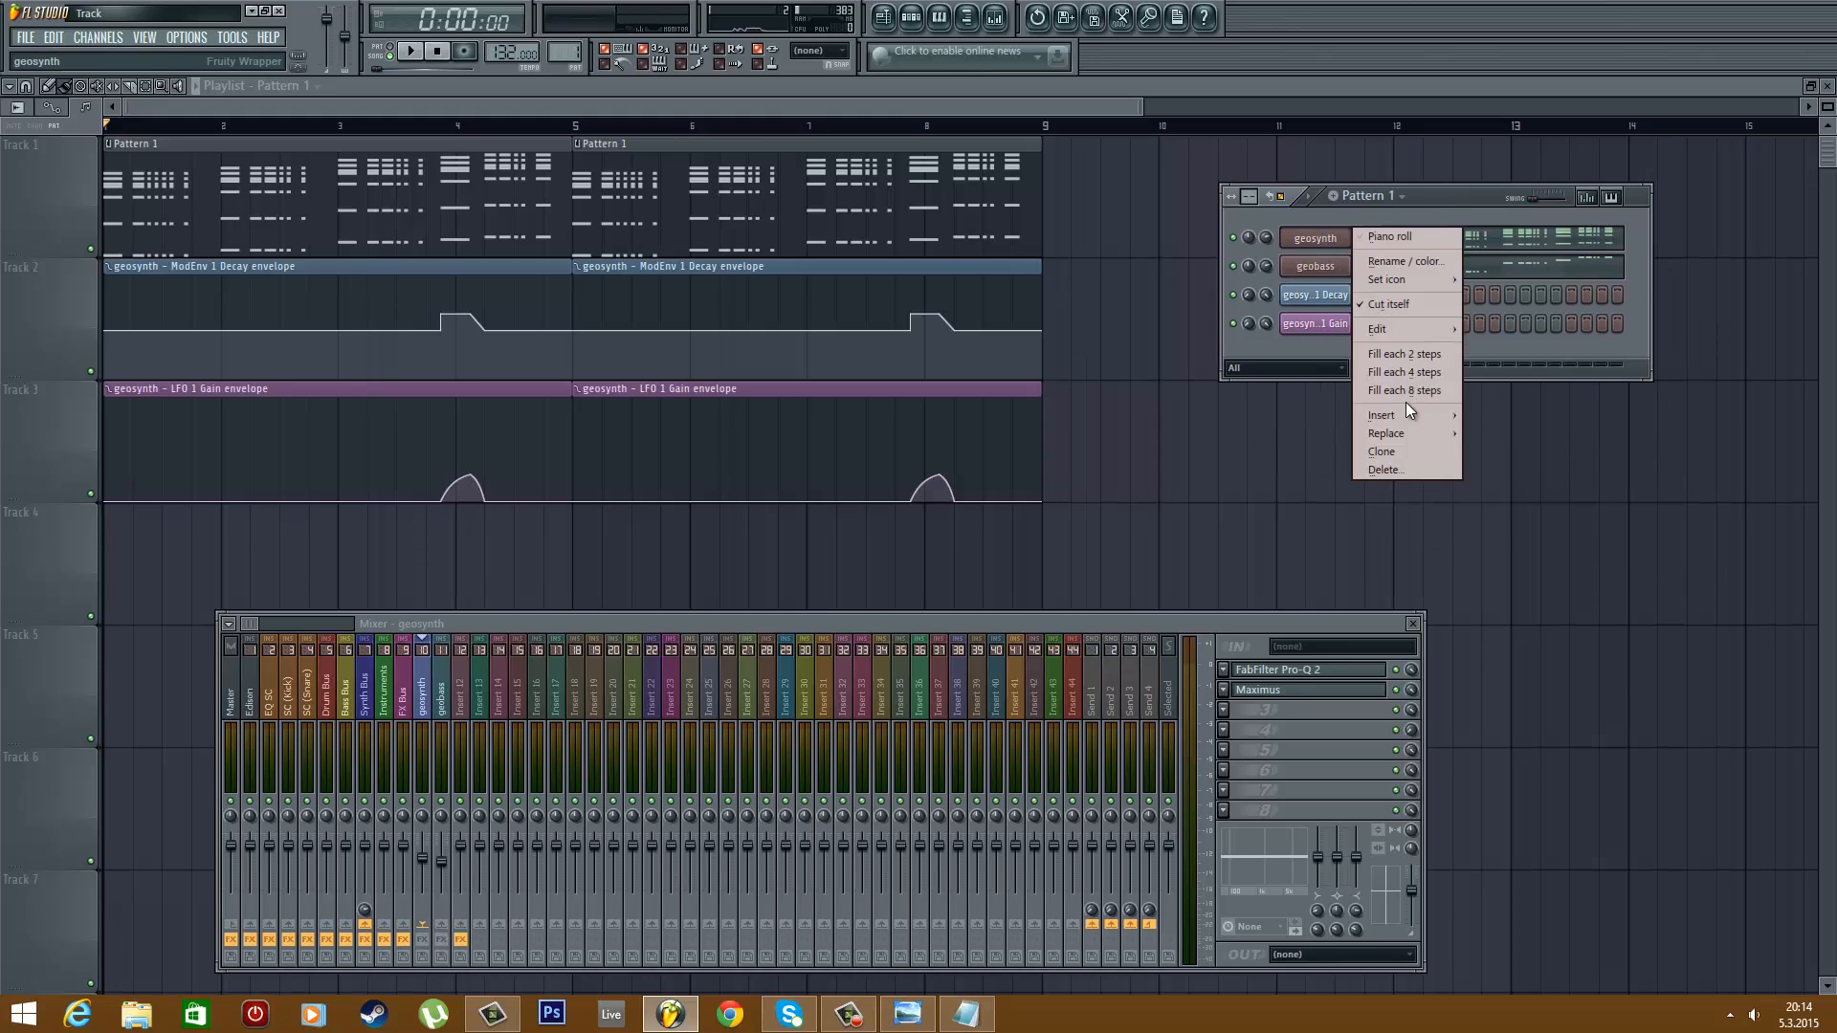
mouse_move(1408, 417)
left_click(1670, 119)
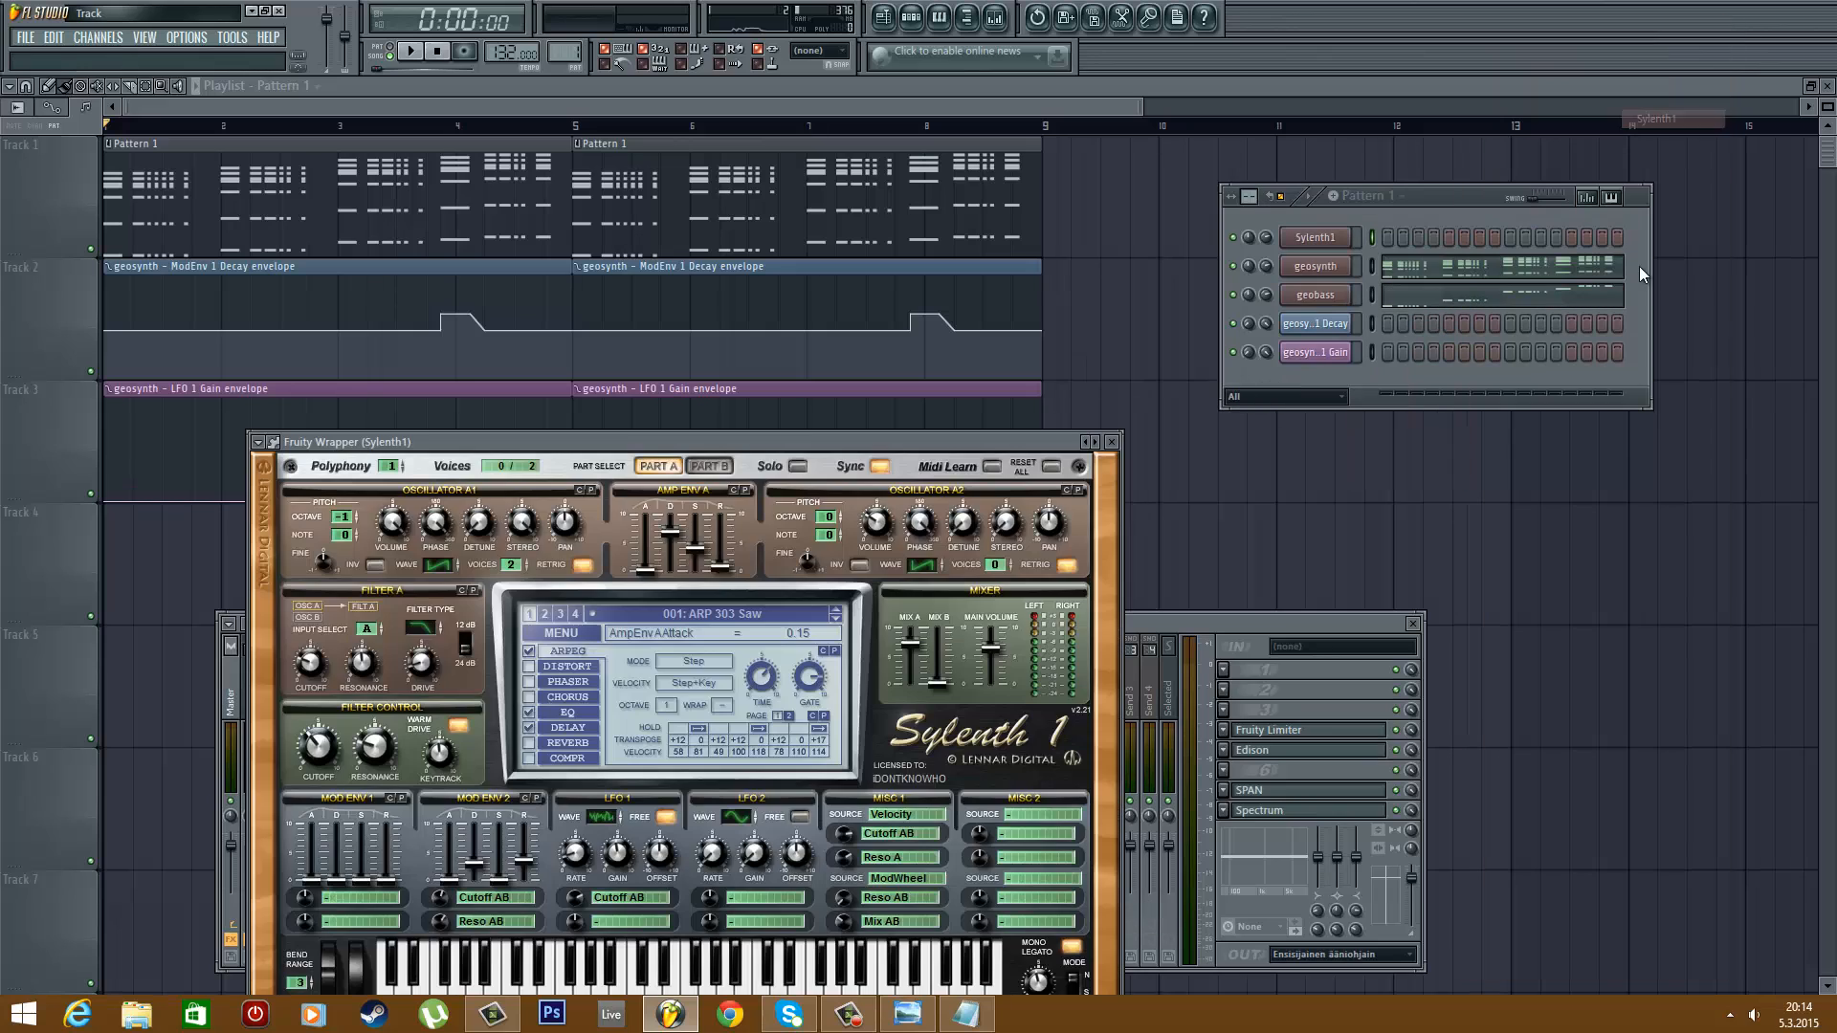
left_click_drag(808, 441, 1341, 170)
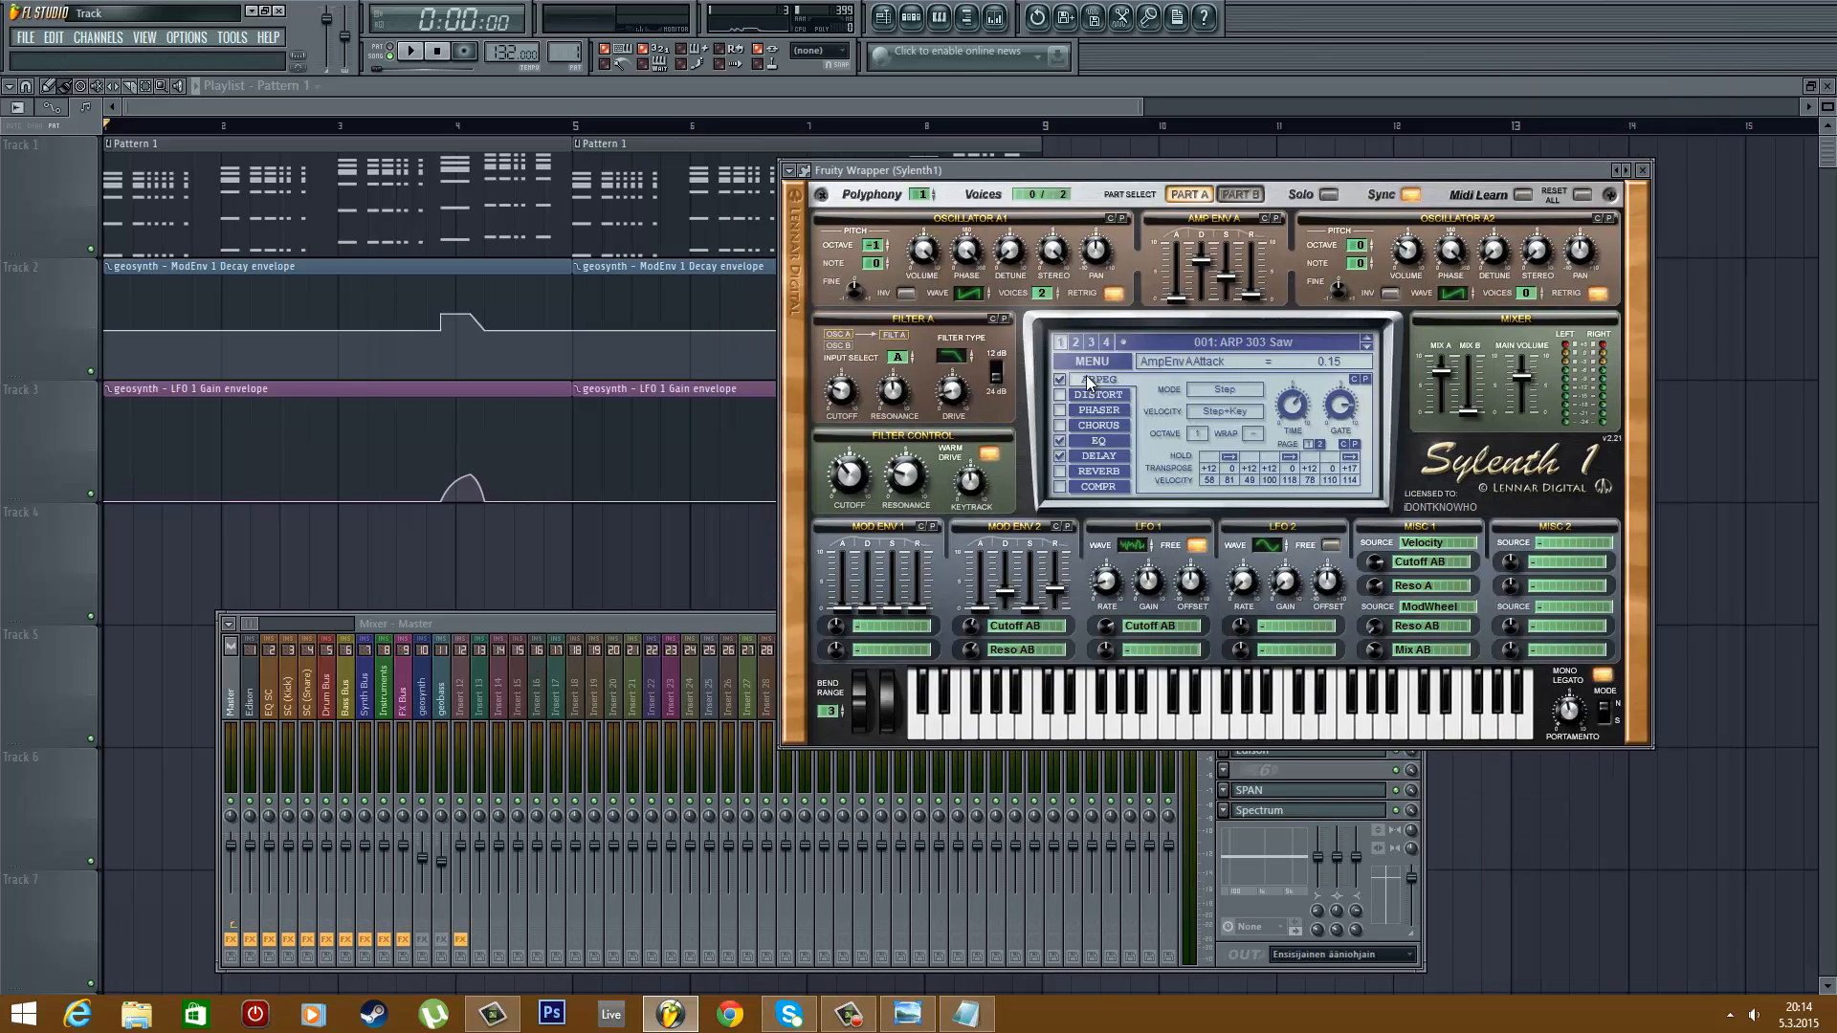
left_click(1094, 363)
left_click(1143, 579)
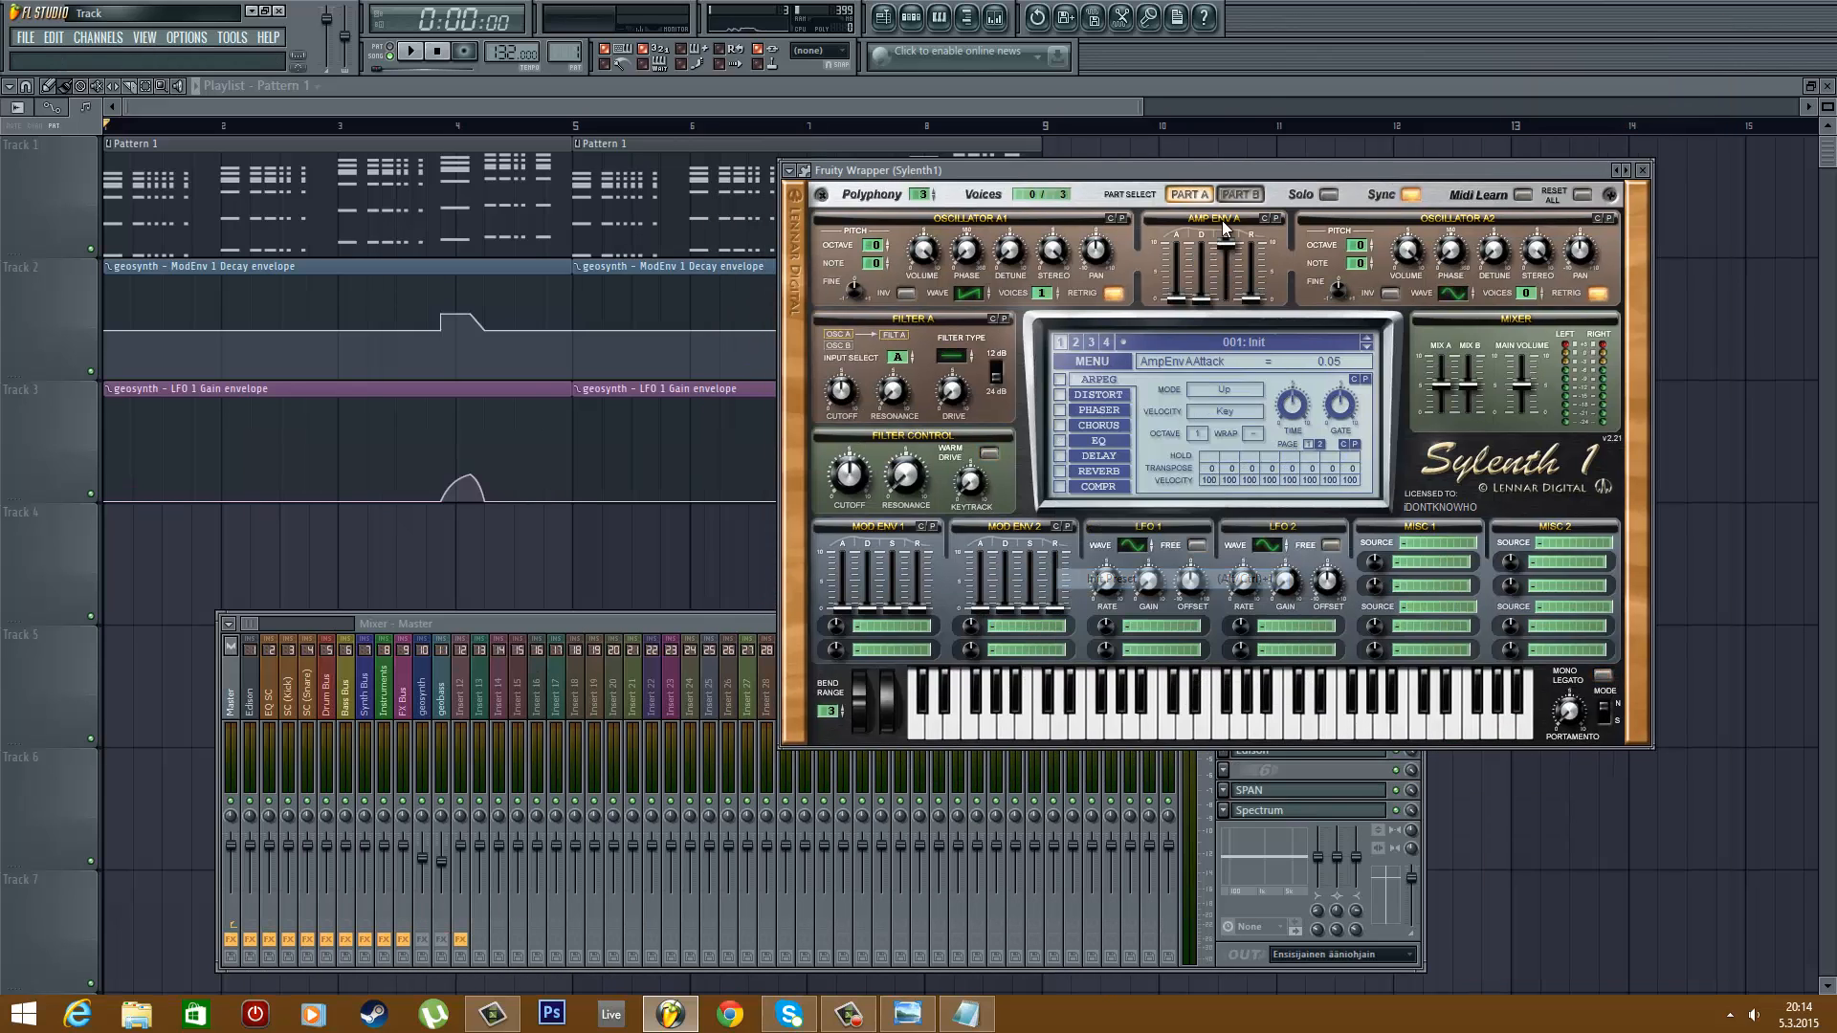
left_click_drag(1168, 170, 655, 295)
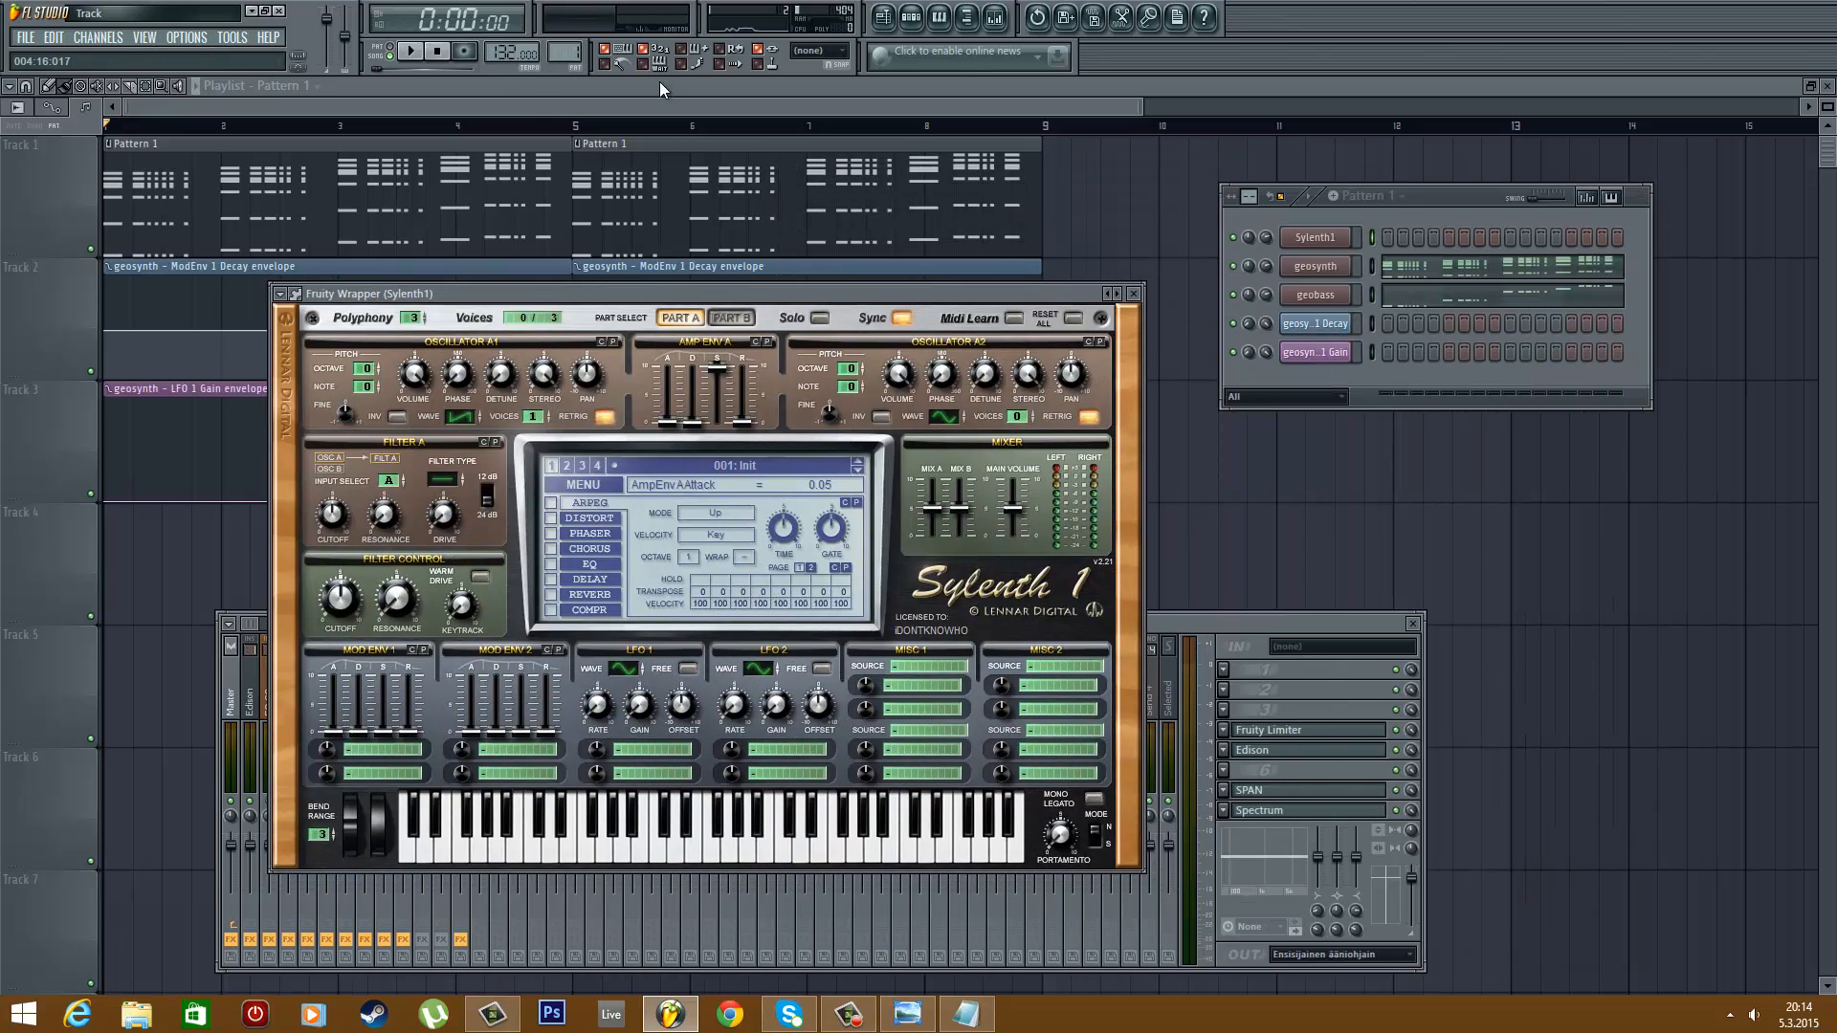
Step: Switch to pattern 2 and open the Sylenth1 channel's piano roll
scroll(577, 64, "up", 1)
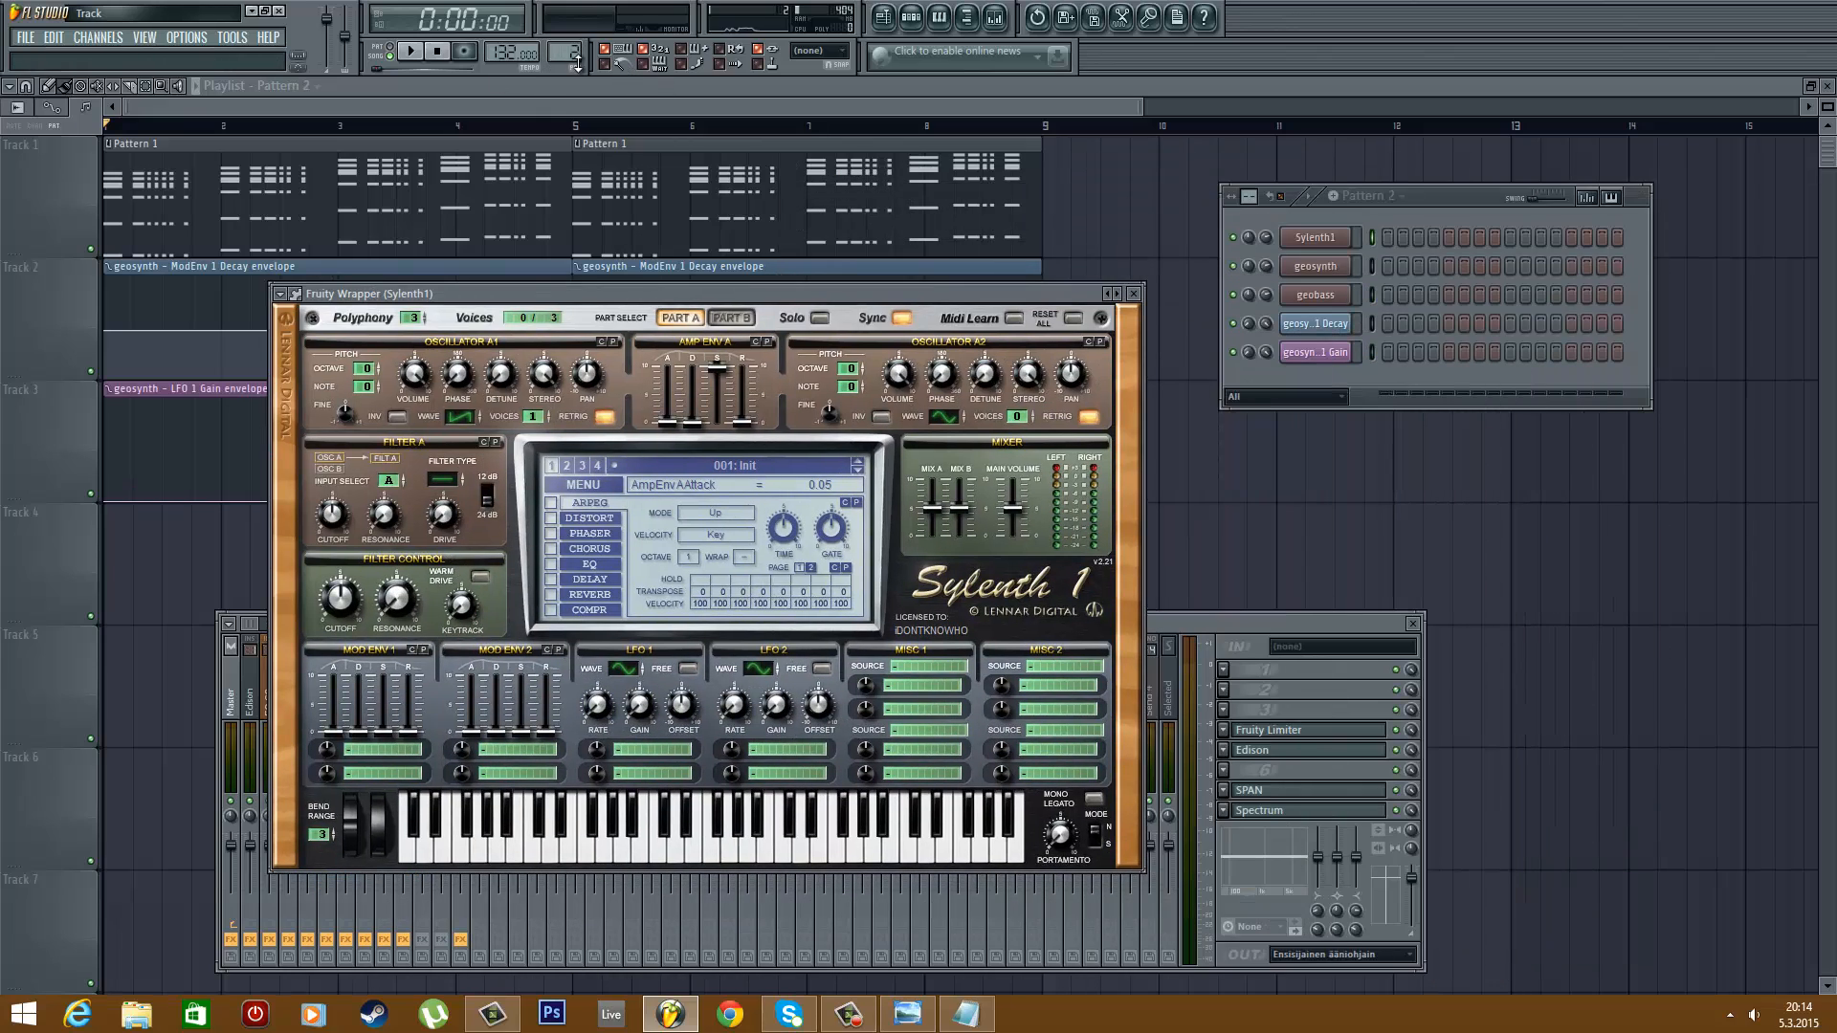
right_click(1354, 235)
left_click(1376, 239)
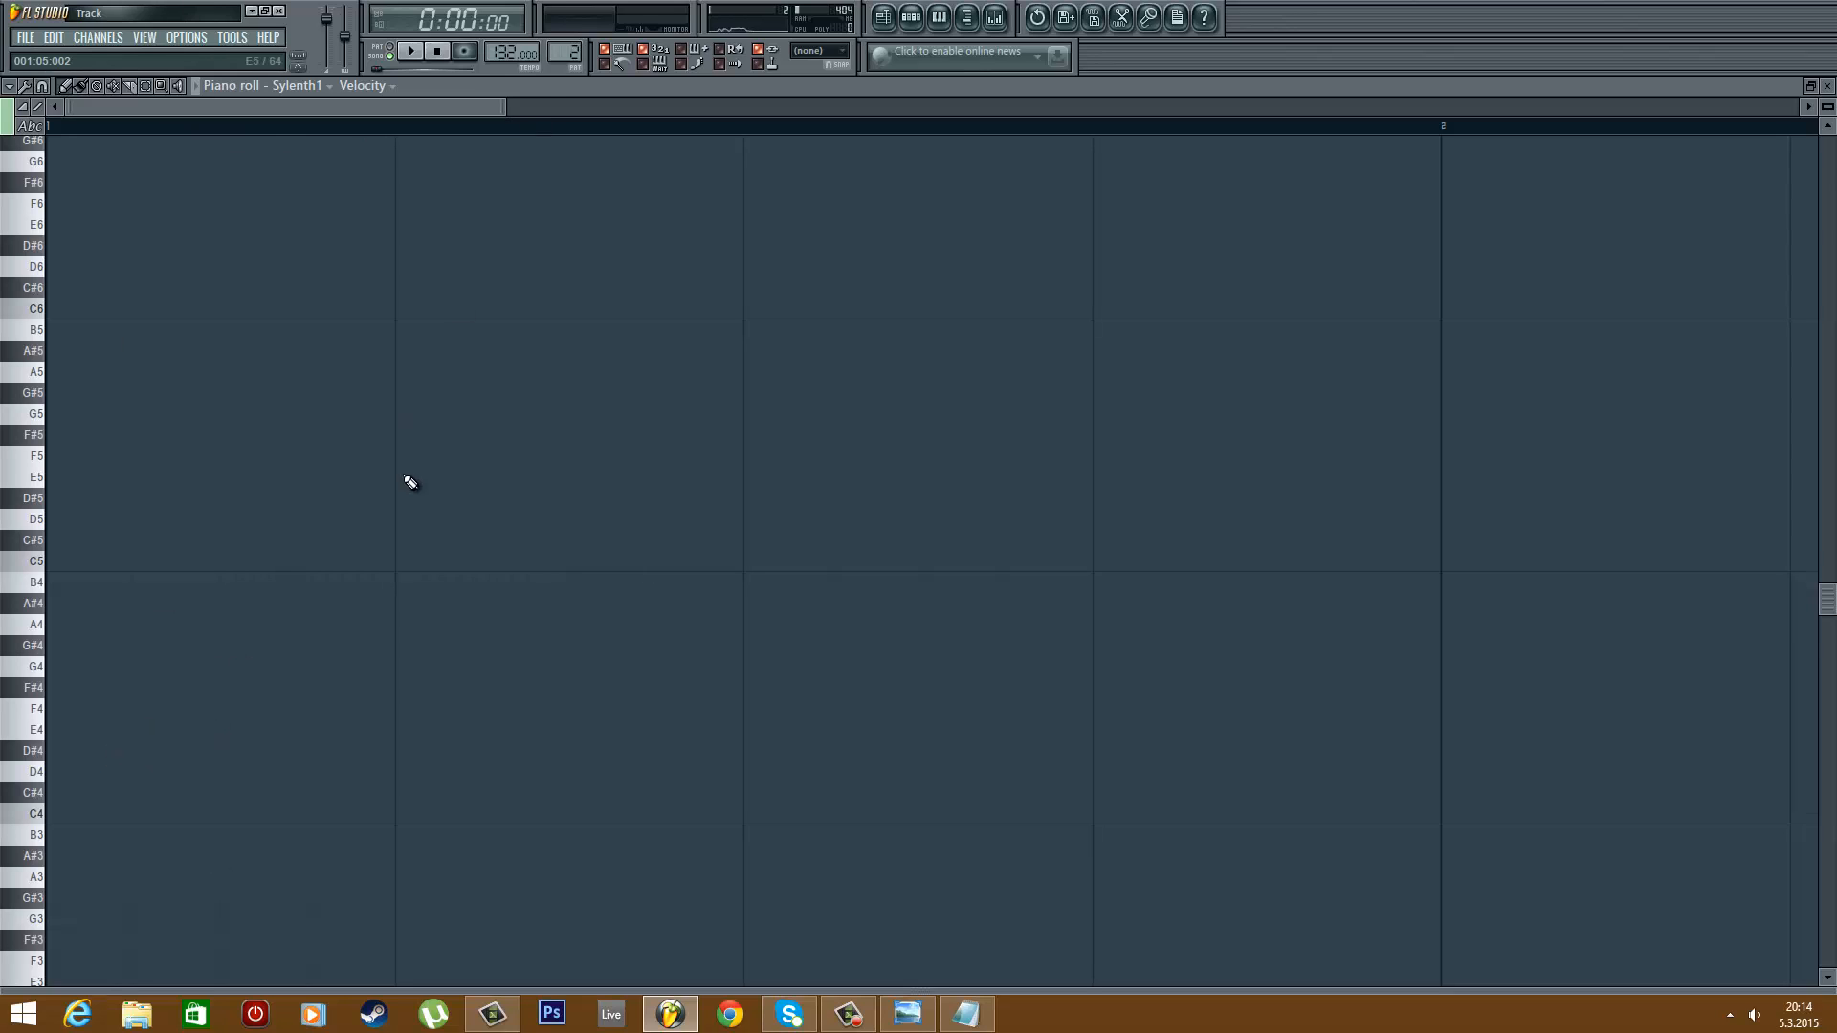
Step: Draw a half-bar chord of D#4, F#4, A#4, C#5 and F5 starting at bar 1
scroll(405, 479, "down", 2)
left_click(106, 698)
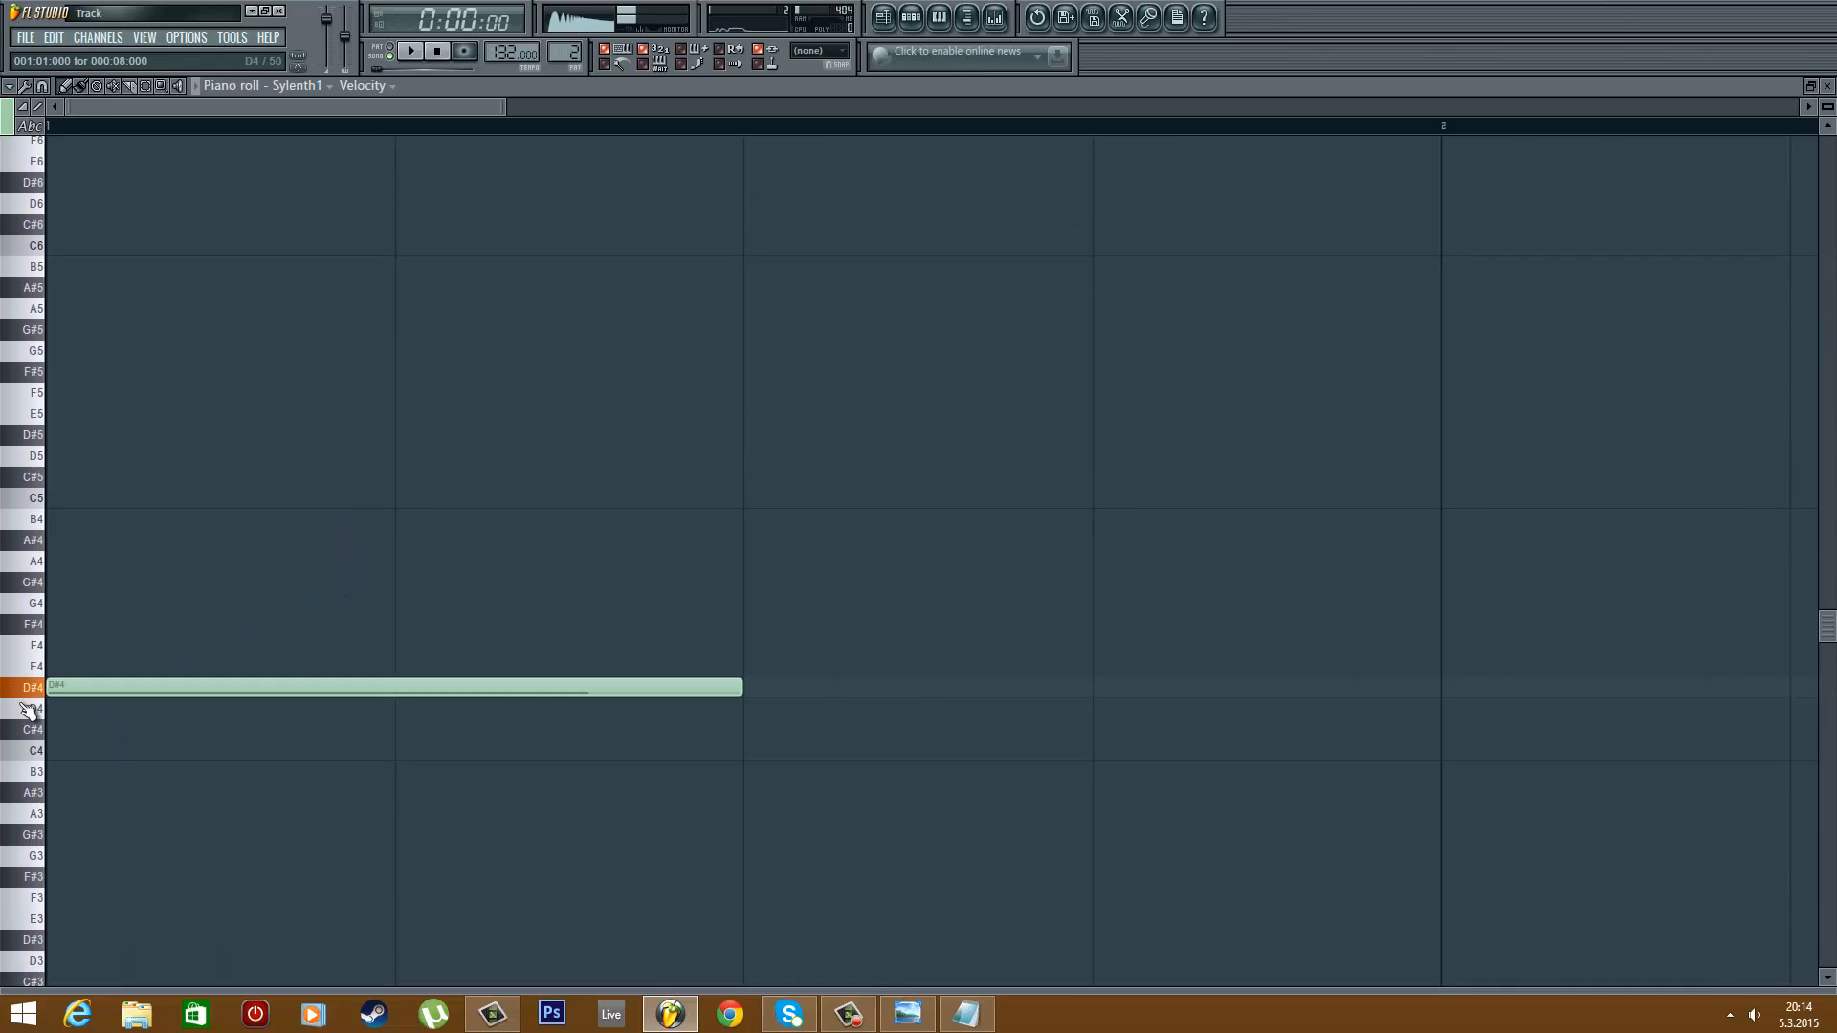
scroll(145, 553, "up", 2)
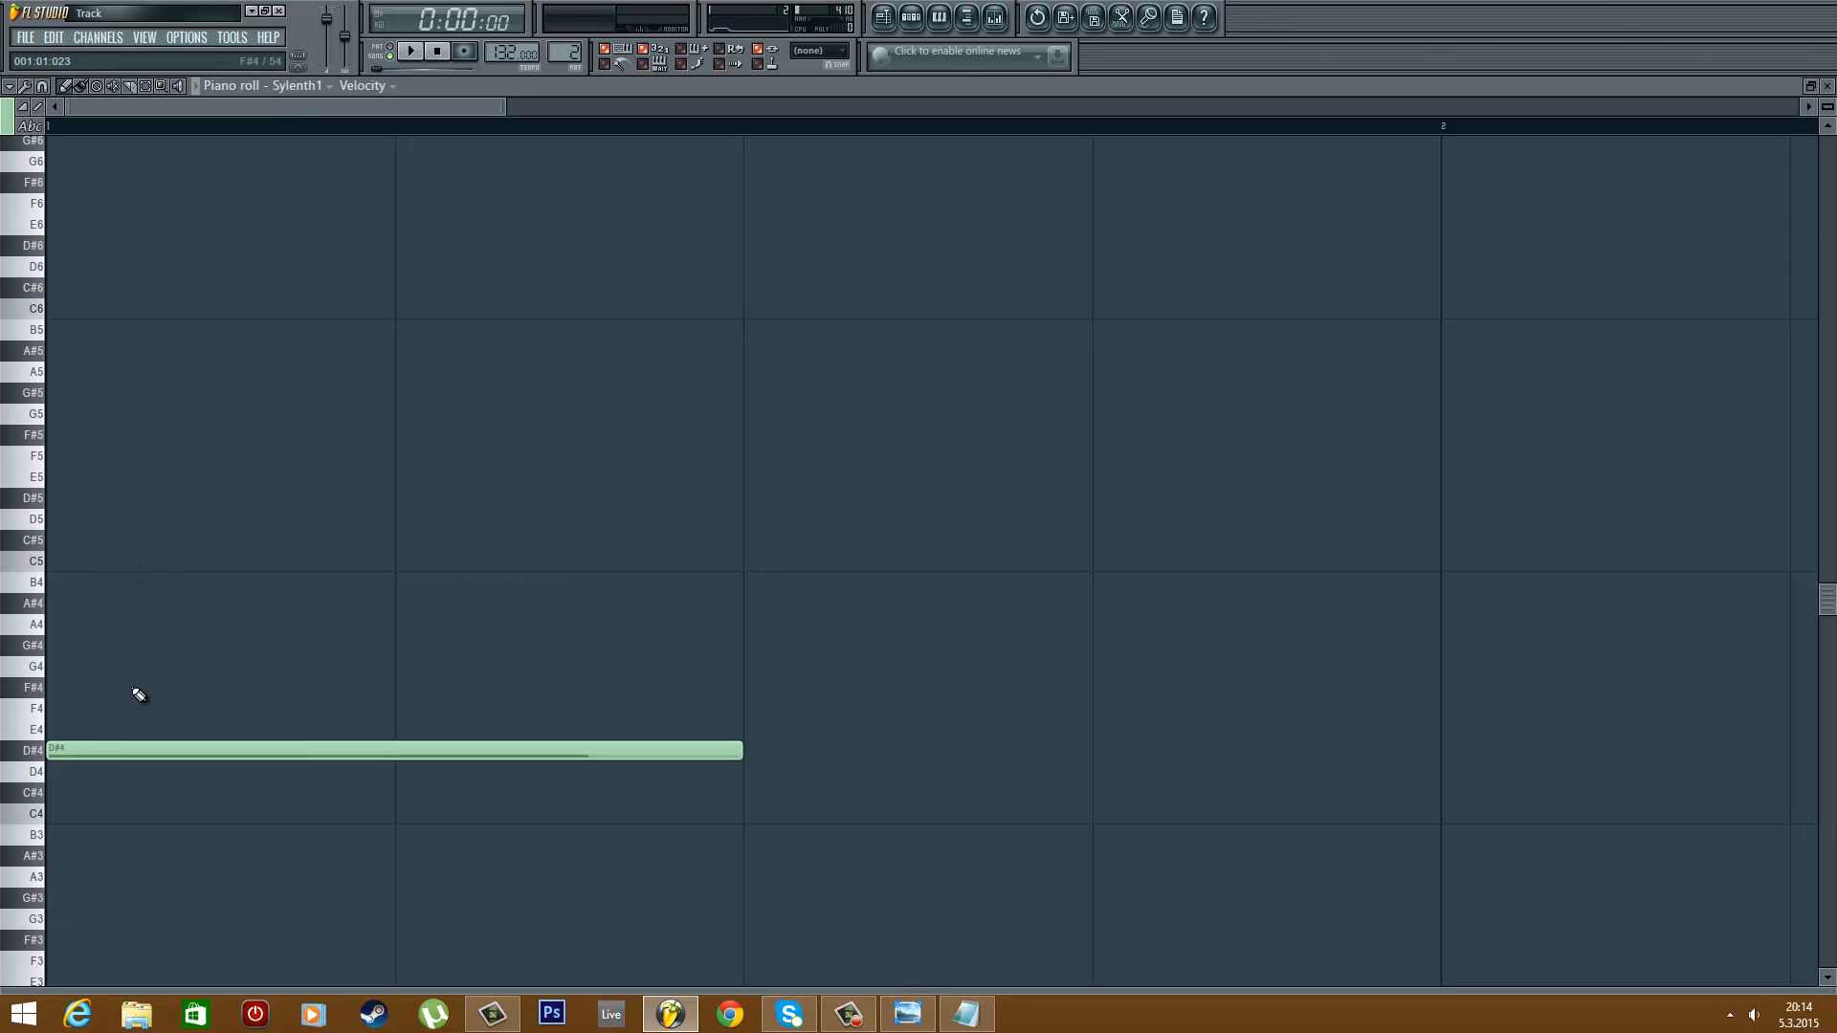
left_click(72, 687)
left_click(71, 602)
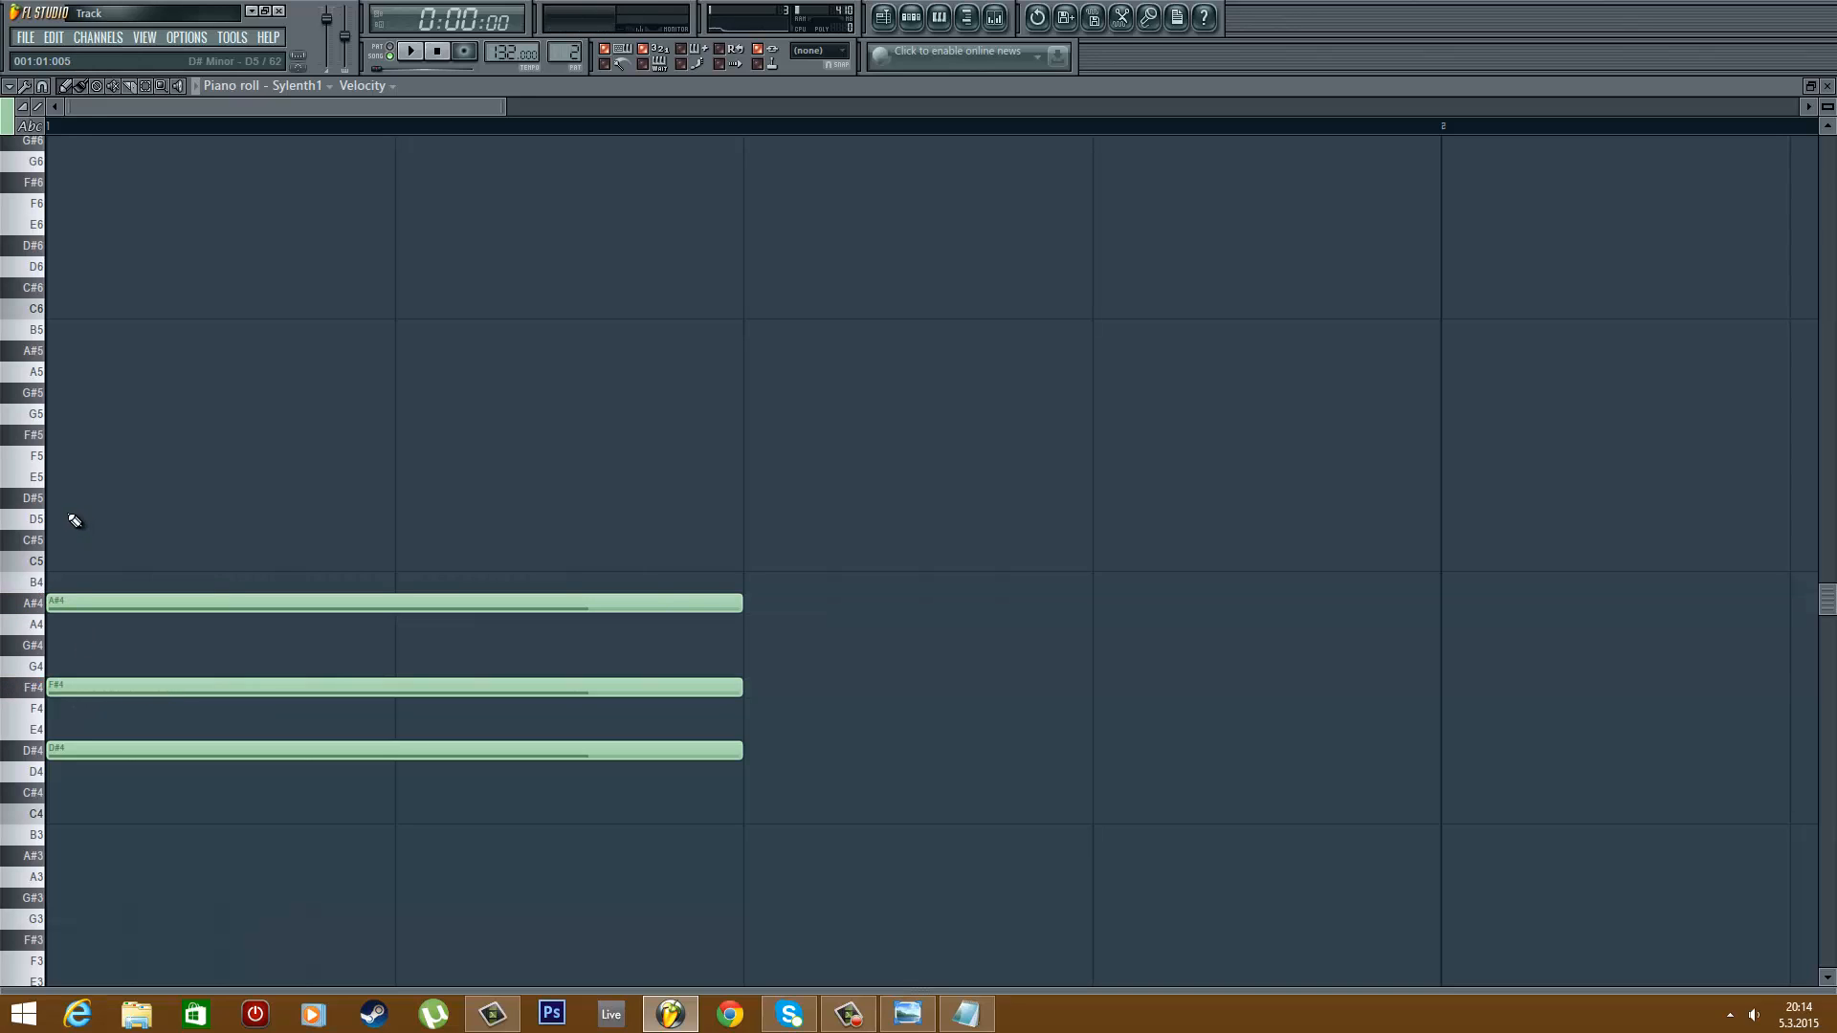
left_click(73, 539)
left_click(62, 456)
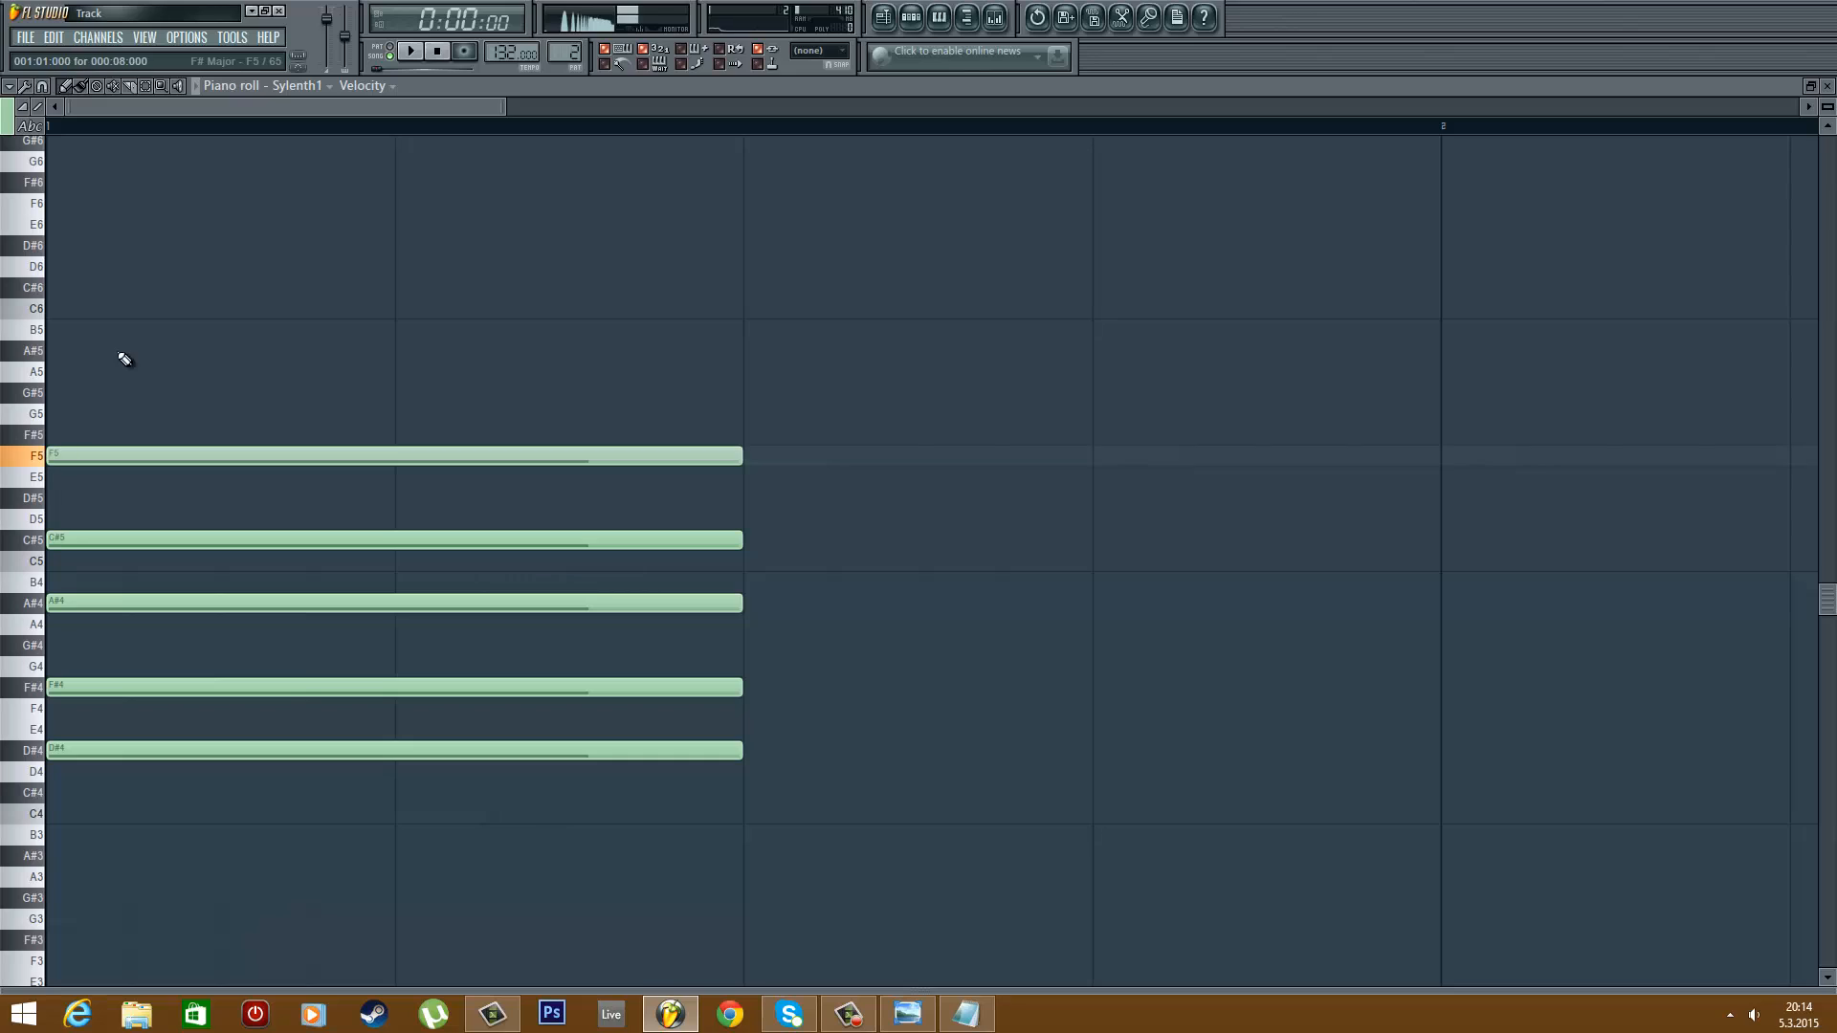
Step: Compare the chord without and with its top note by removing F5, playing, restoring it and playing again
right_click(181, 456)
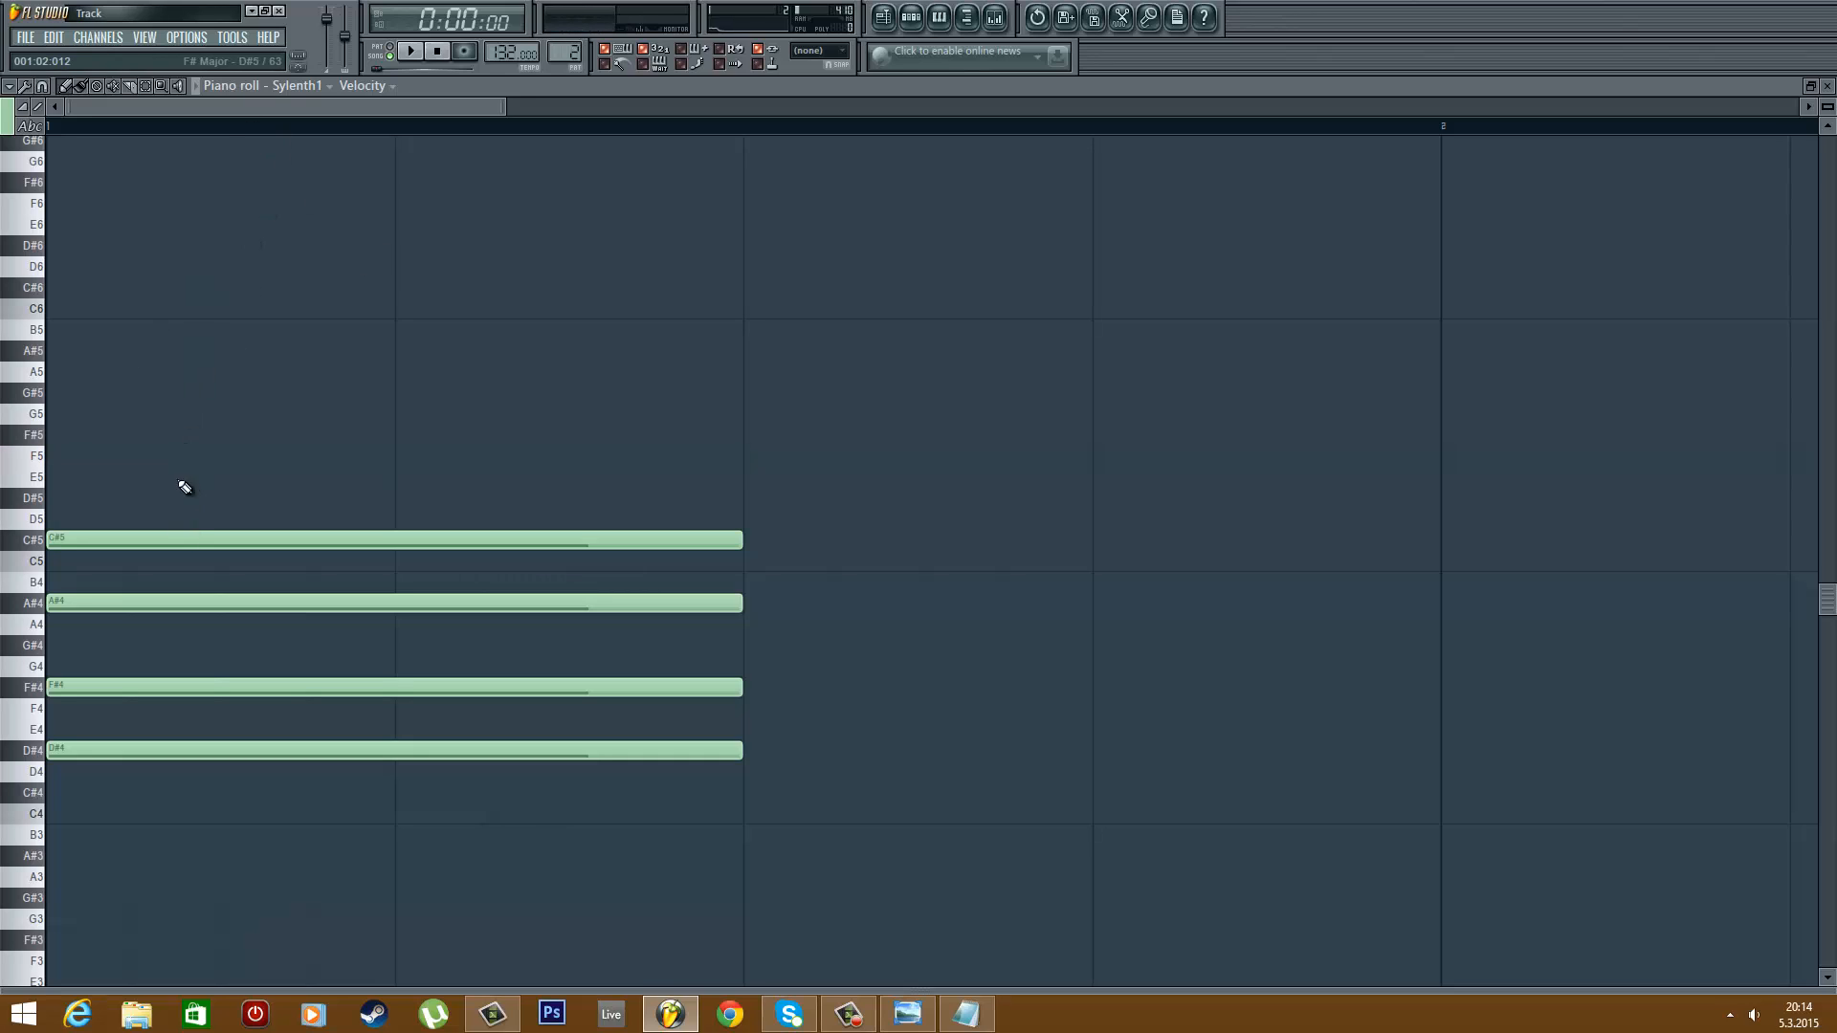
left_click(198, 87)
left_click(198, 86)
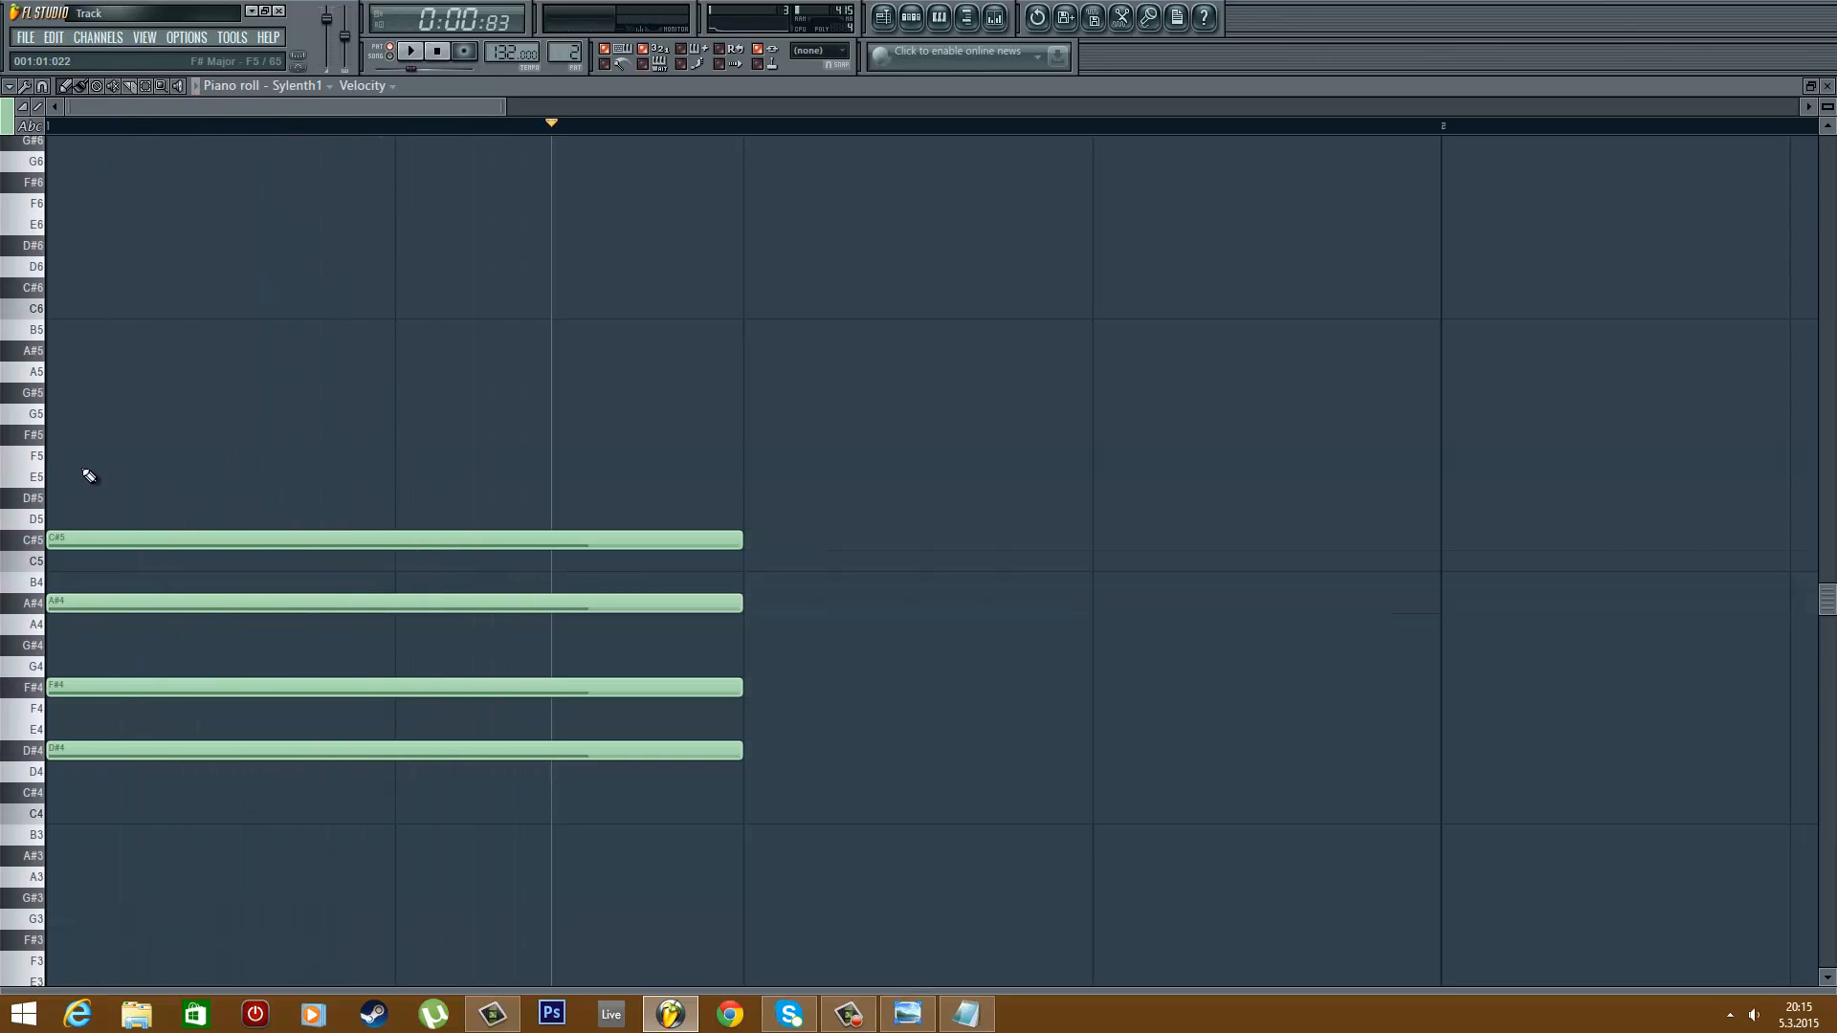
left_click(79, 464)
left_click(69, 128)
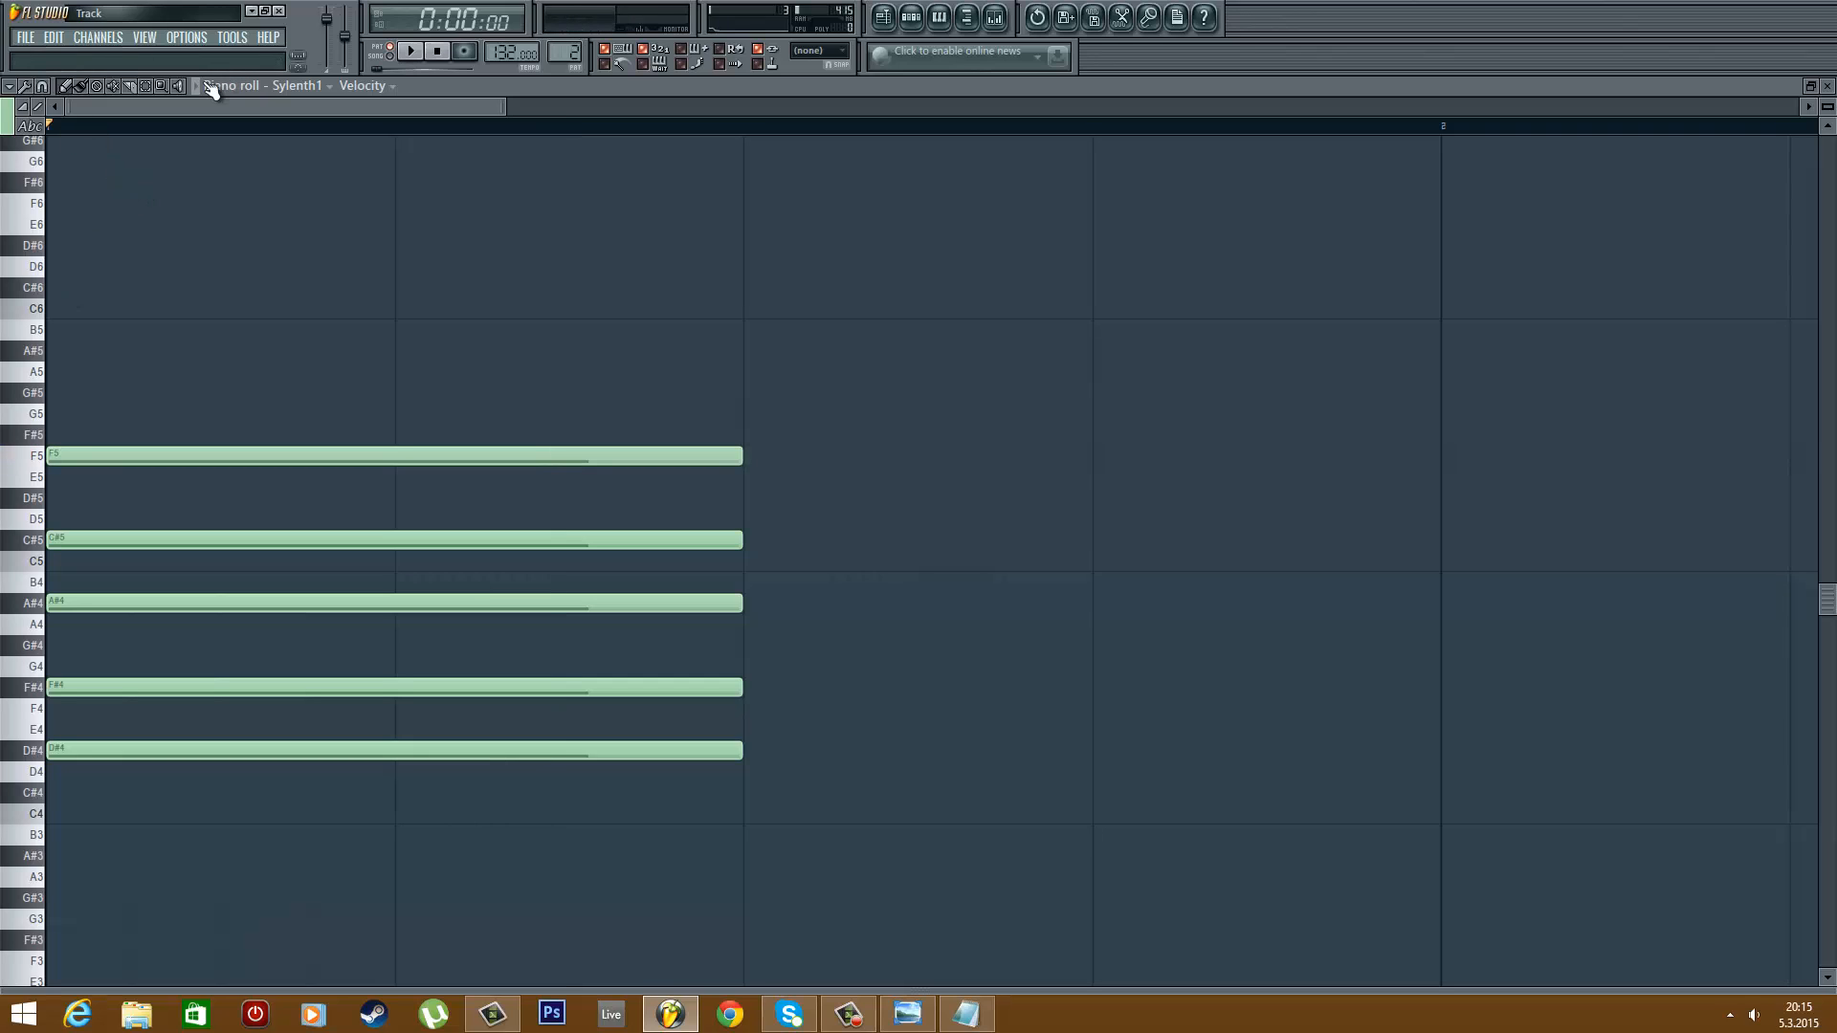
left_click(197, 86)
left_click(198, 87)
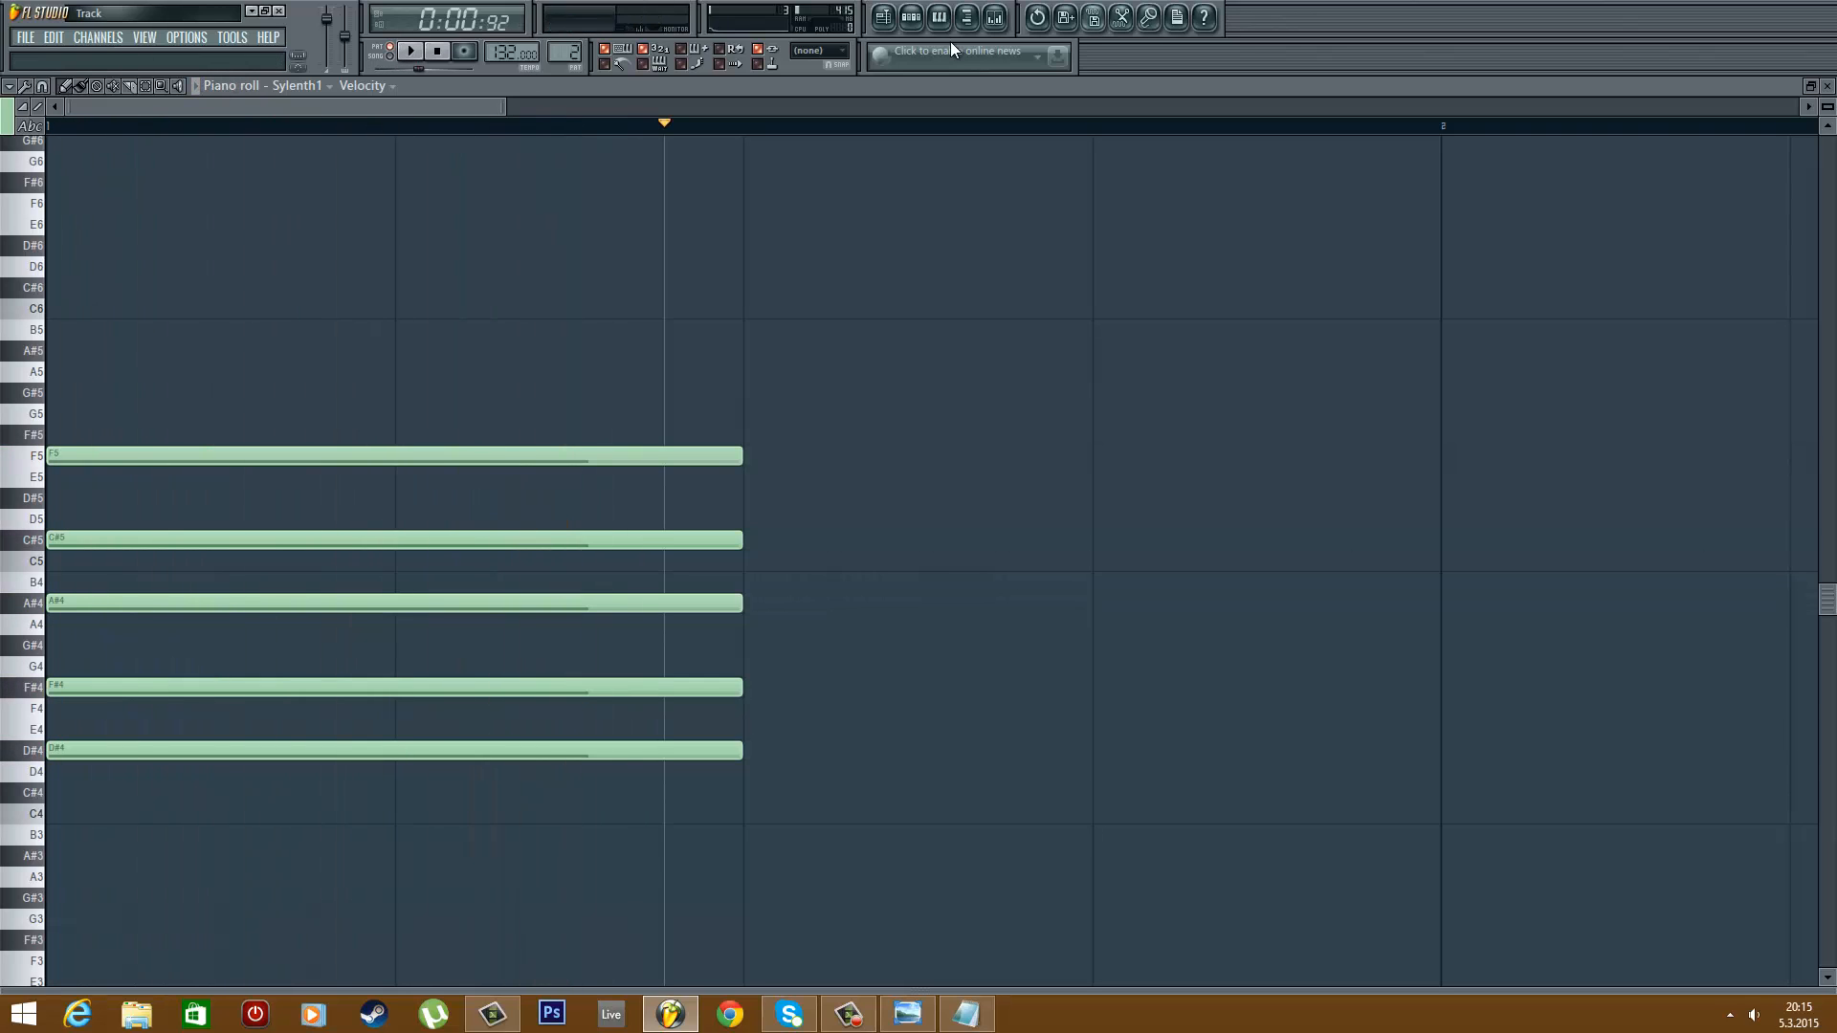
Step: Set the Sylenth1 polyphony to 6 and close the plugin, channel settings and channel rack windows
left_click(922, 19)
left_click(1327, 246)
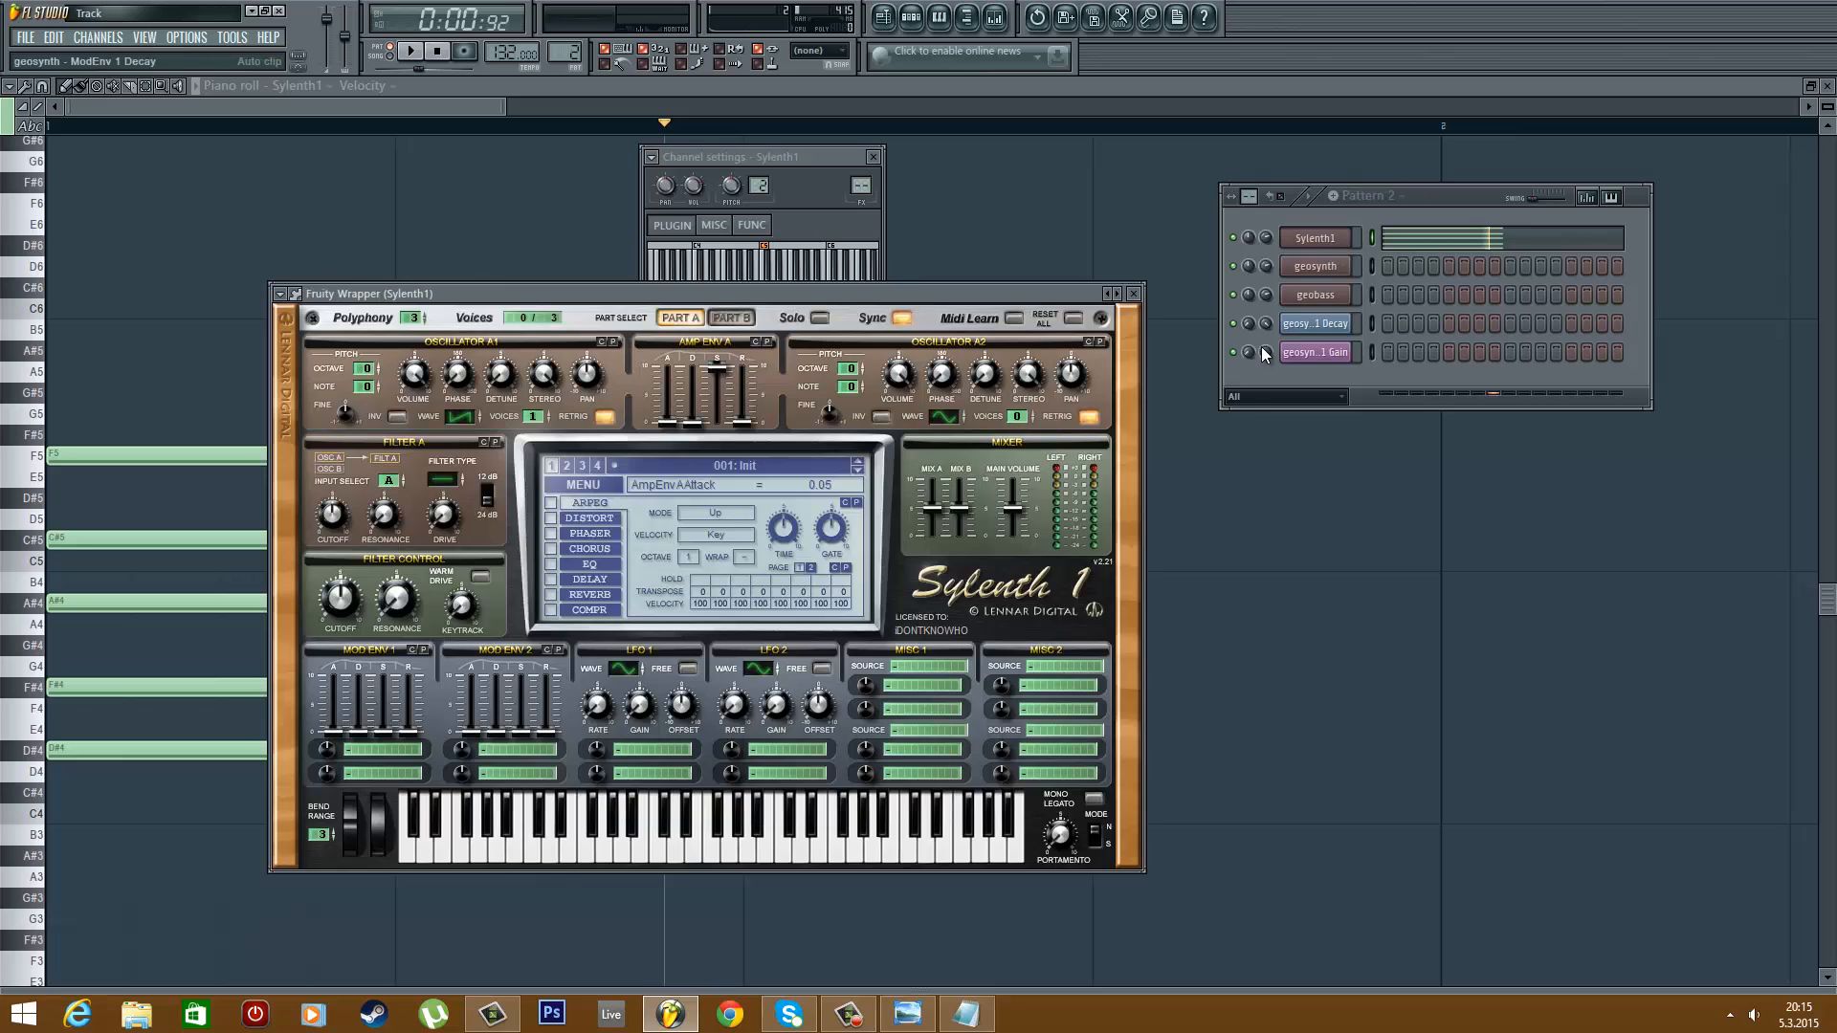
left_click_drag(414, 293, 536, 264)
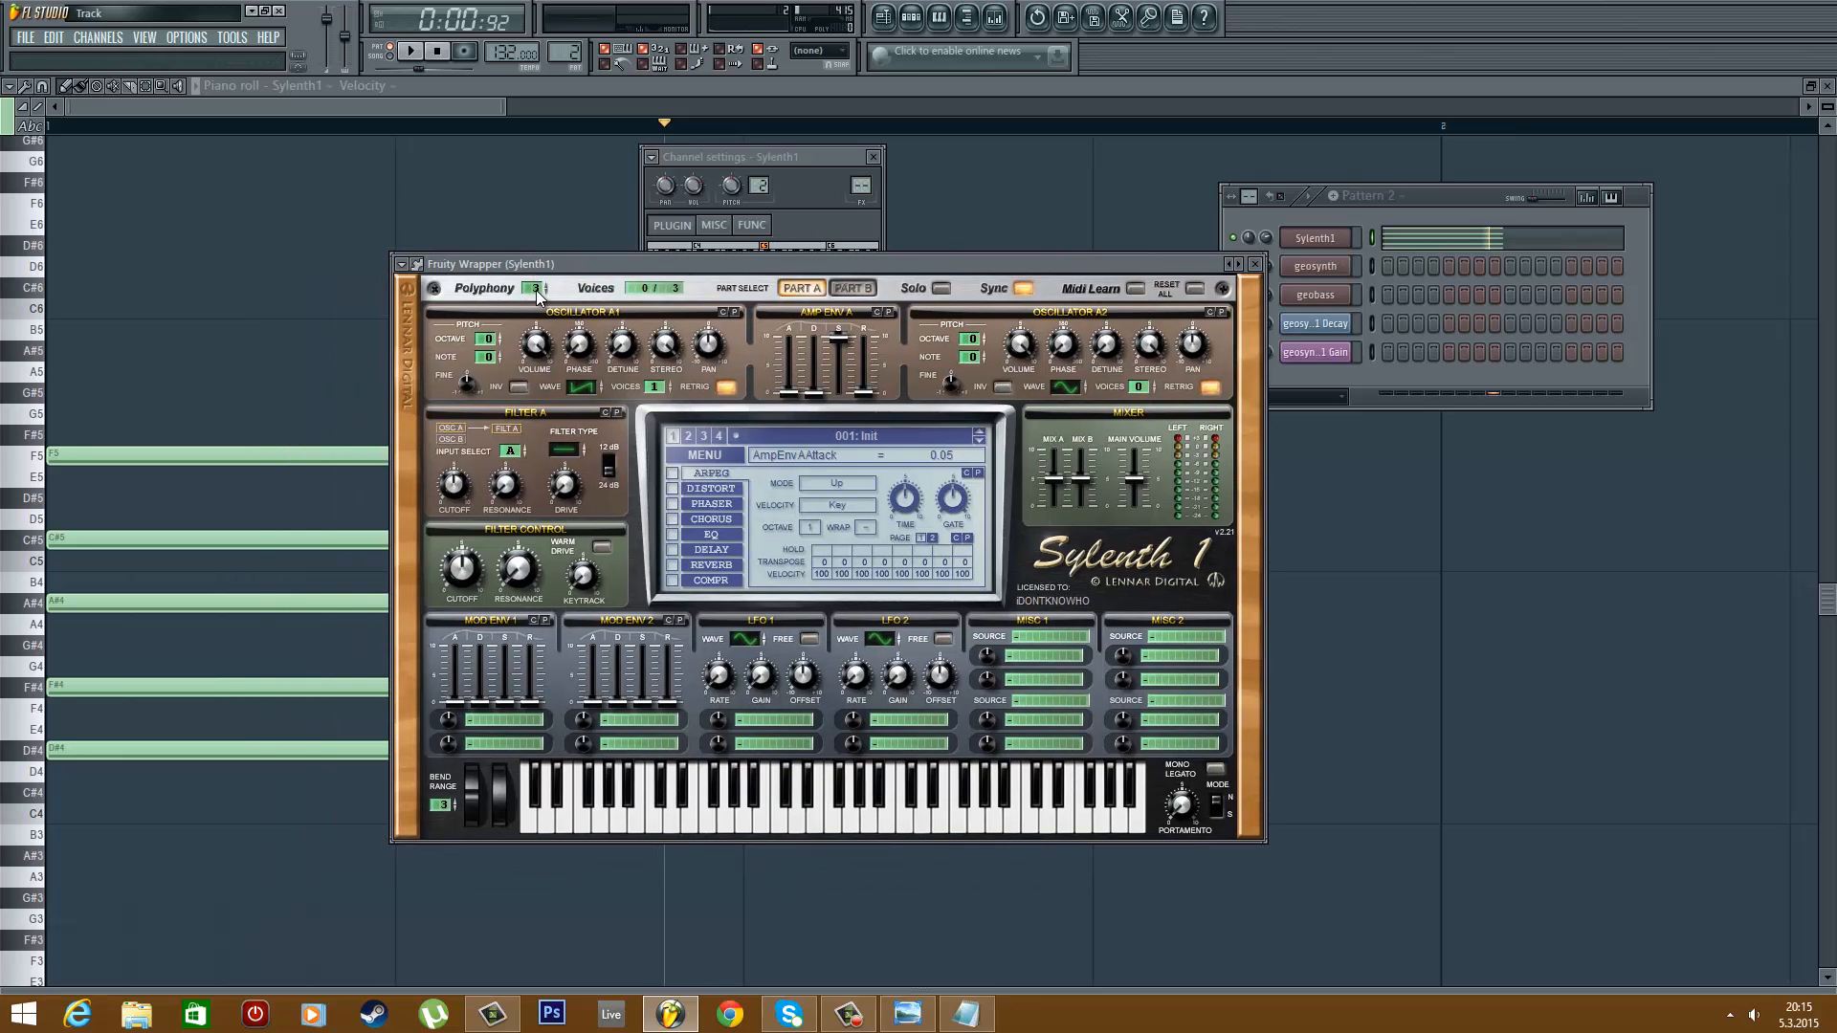
left_click(538, 292)
left_click_drag(566, 268, 894, 262)
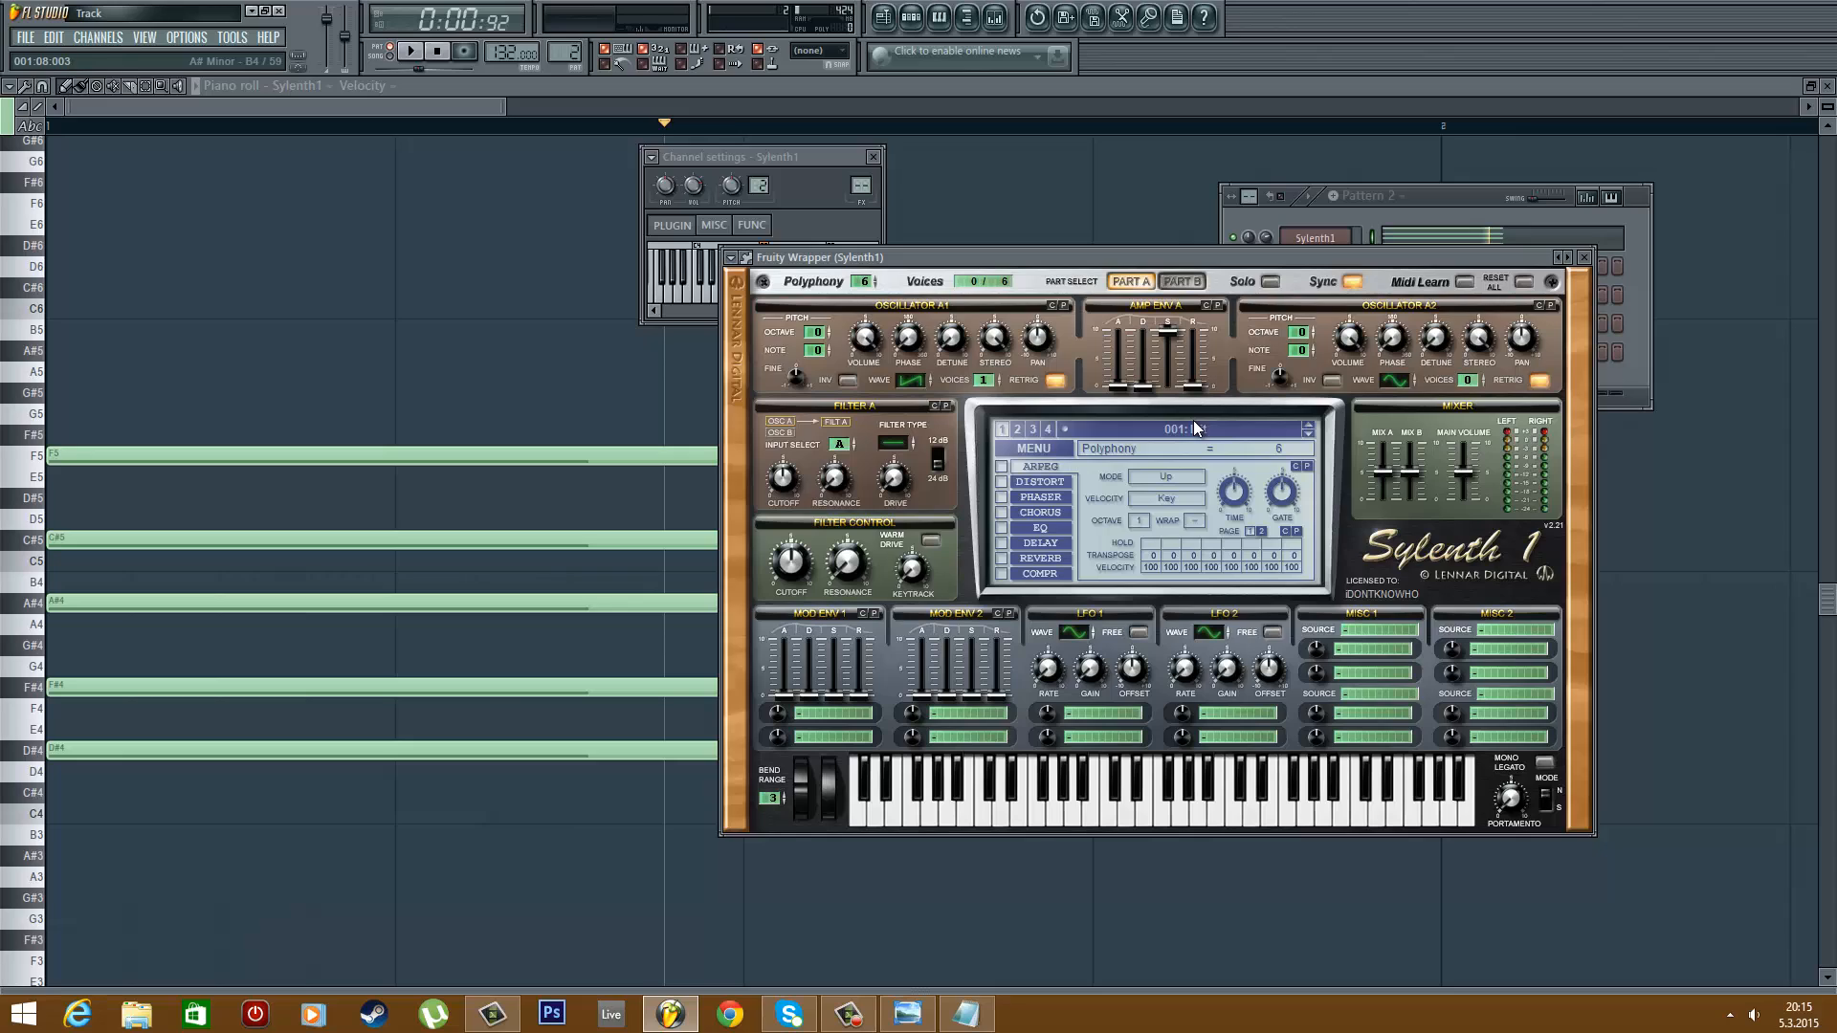
left_click(1579, 259)
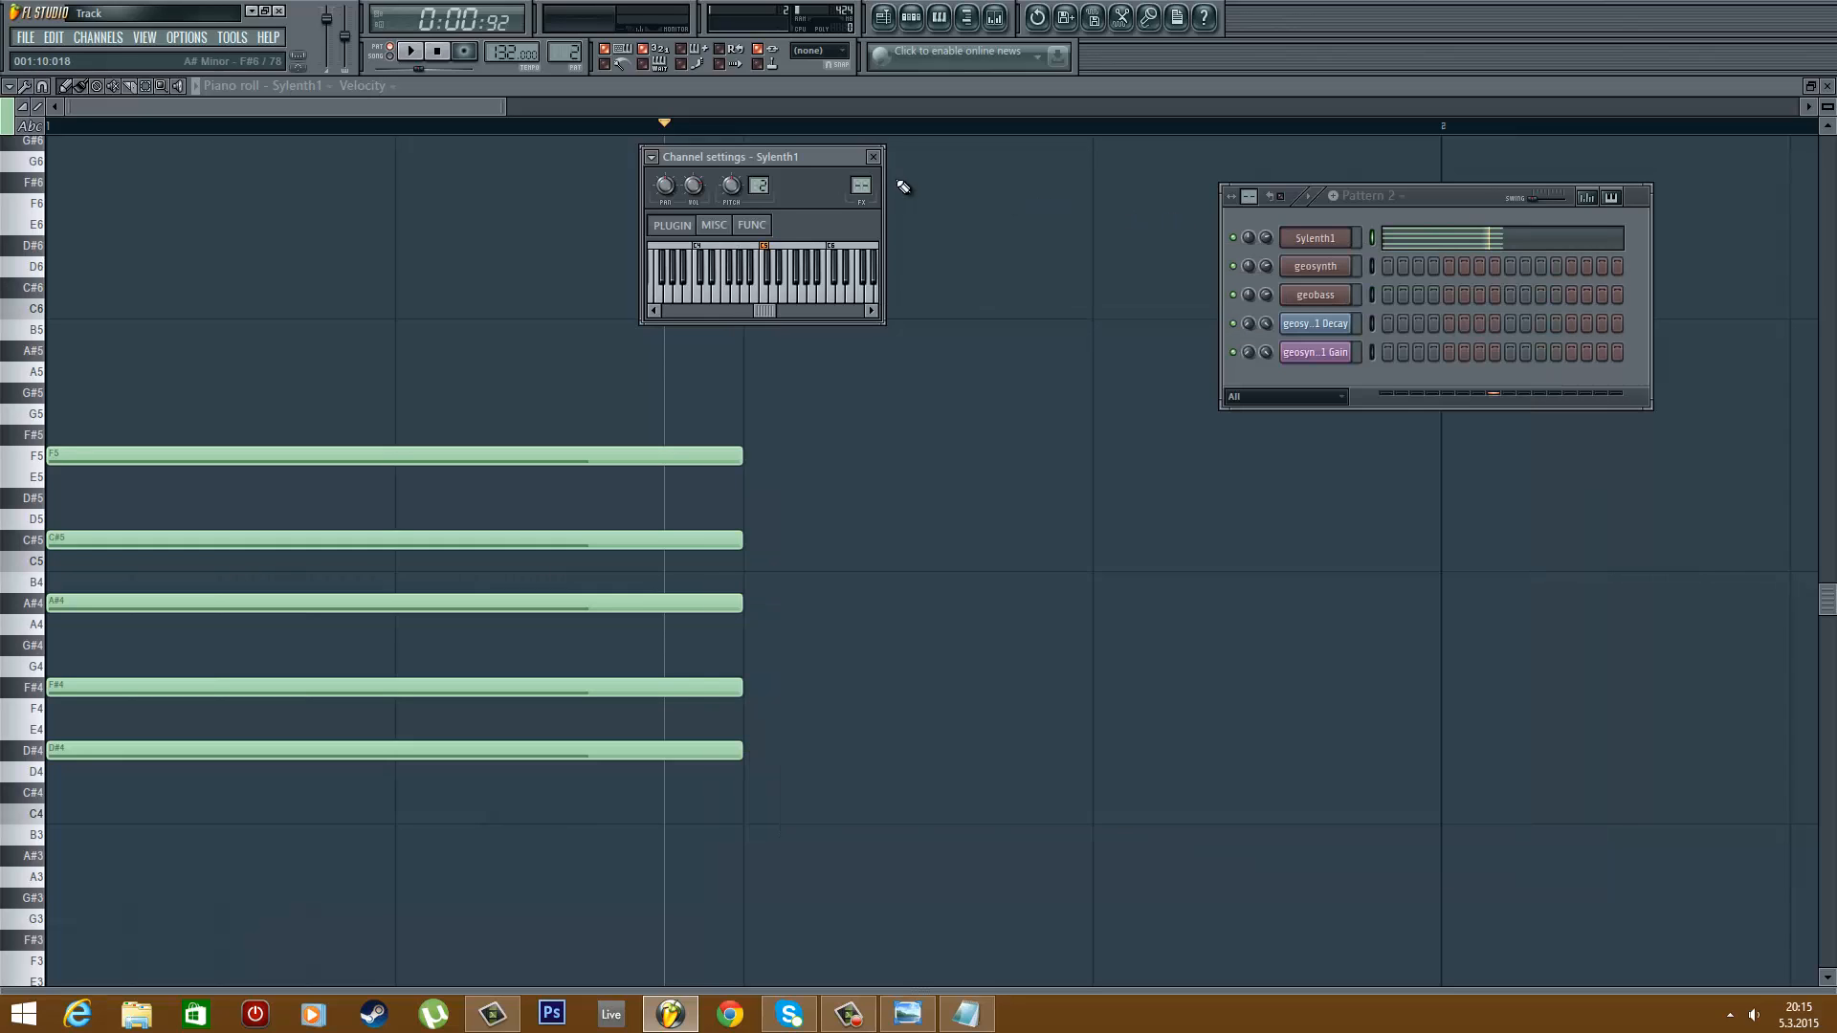
left_click(873, 157)
key("F6")
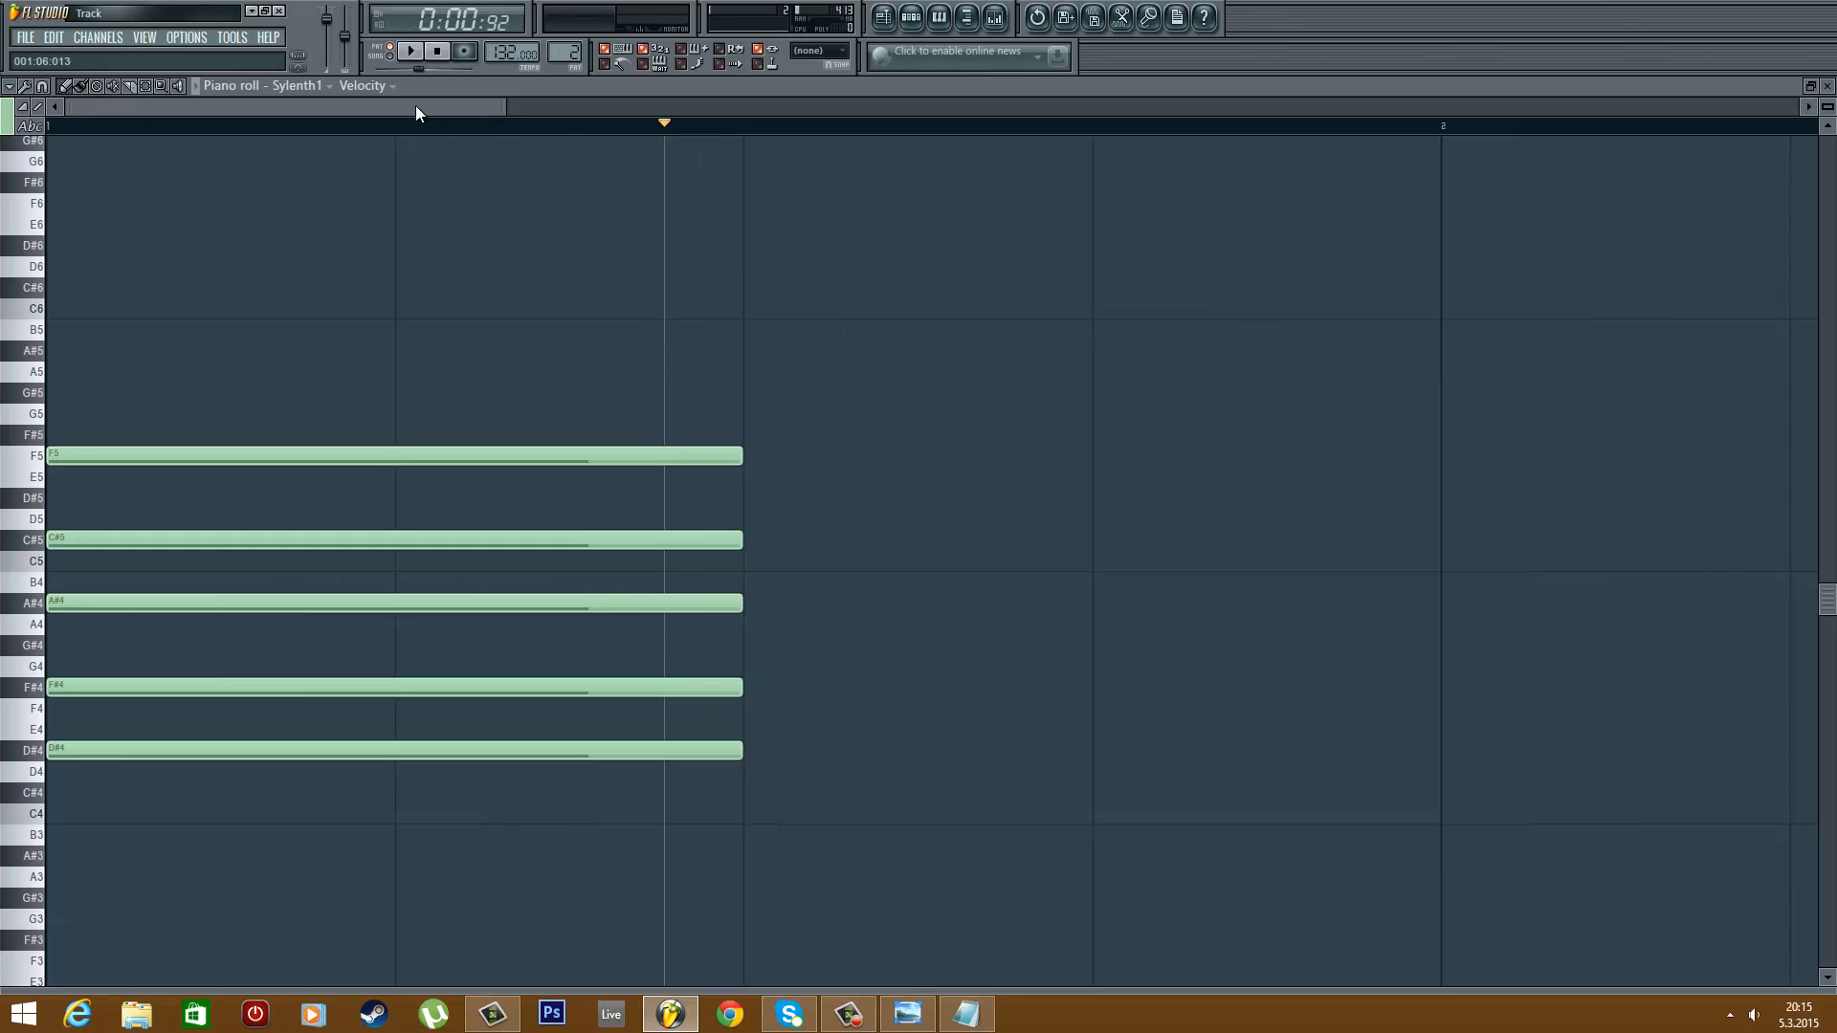
Step: Play the five-note chord twice from the start of the pattern
left_click(436, 50)
left_click(410, 50)
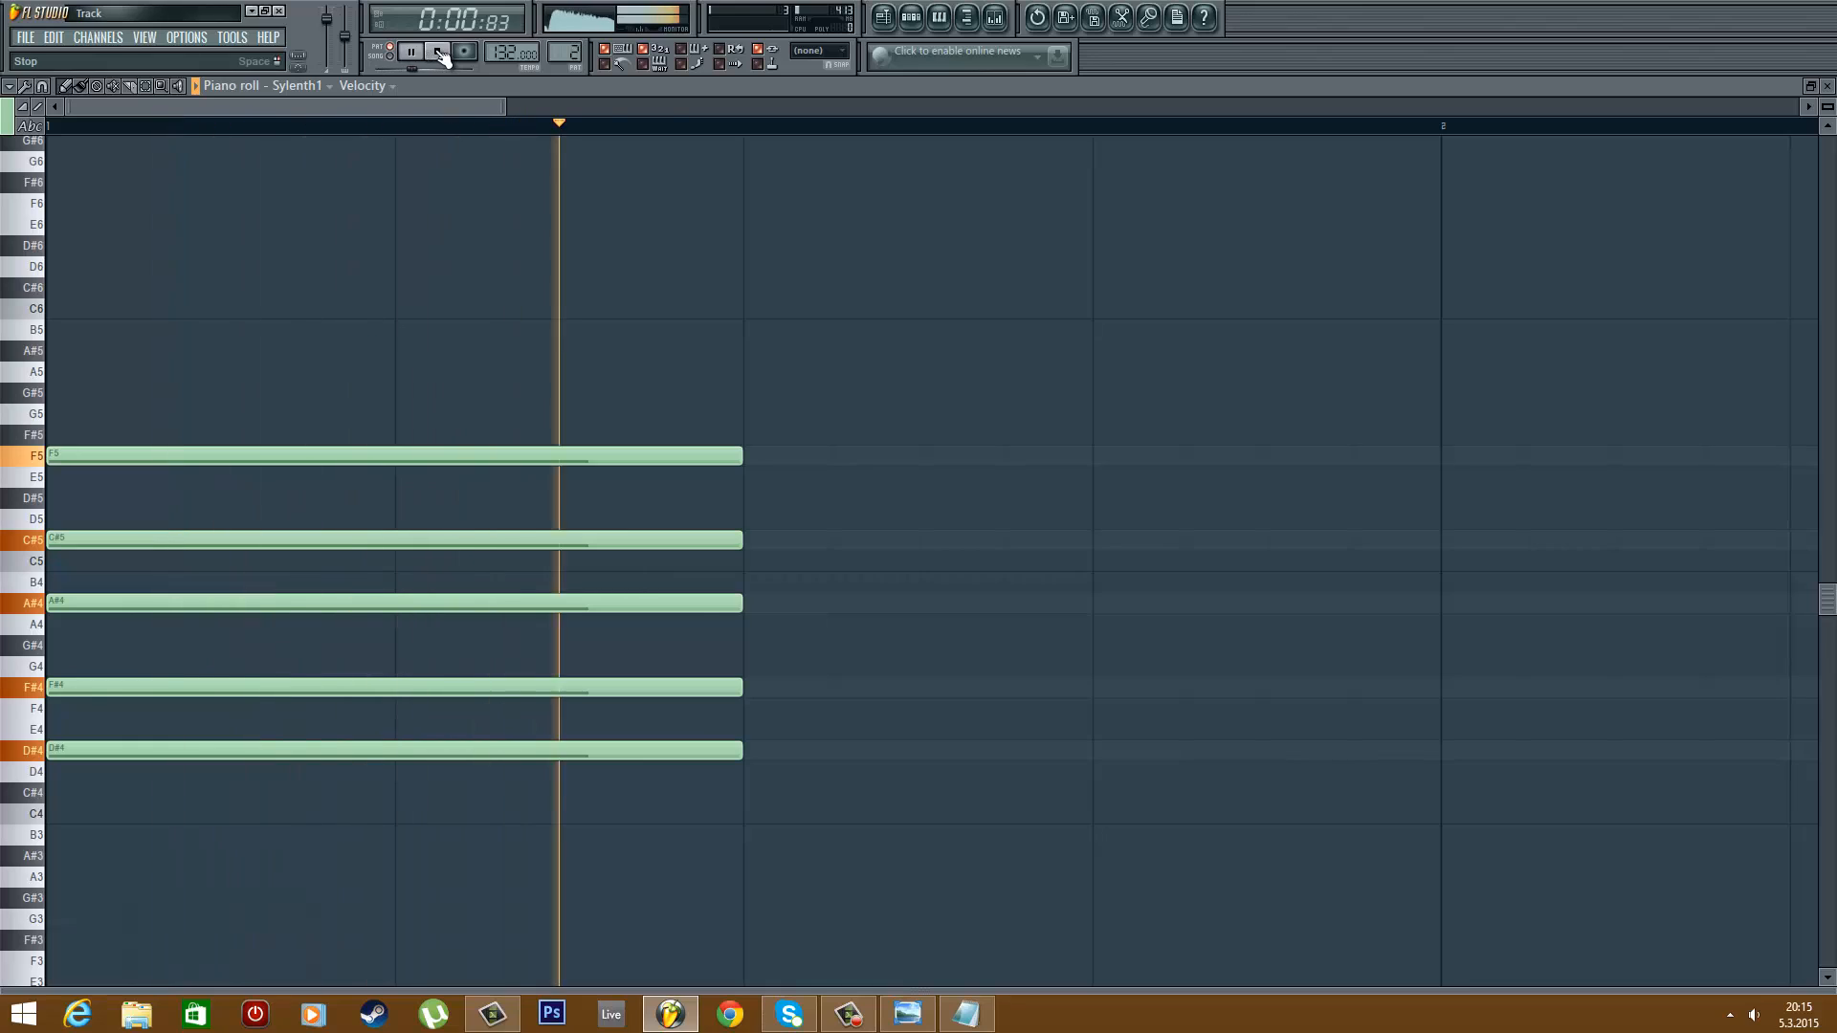
left_click(439, 56)
left_click(414, 54)
left_click(439, 55)
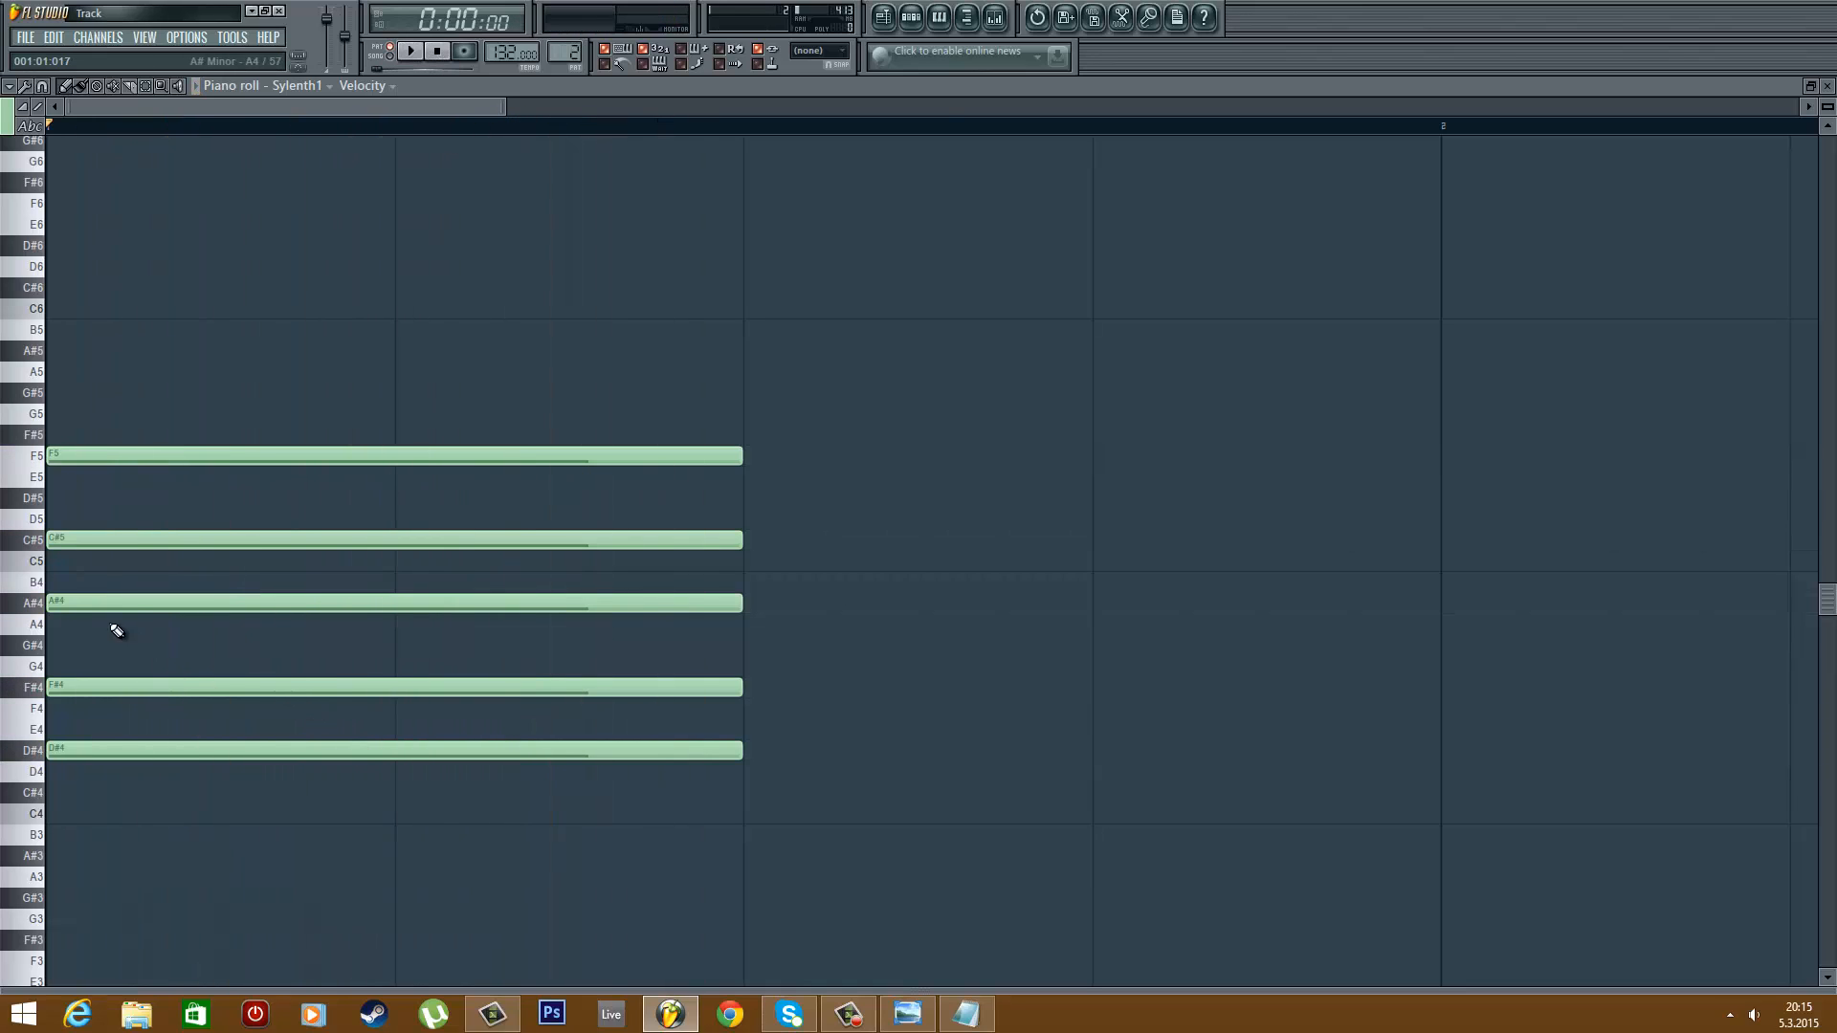
Step: Raise two chord notes by an octave, replacing F#4 with F#5 and A#4 with A#5
right_click(90, 689)
left_click(68, 436)
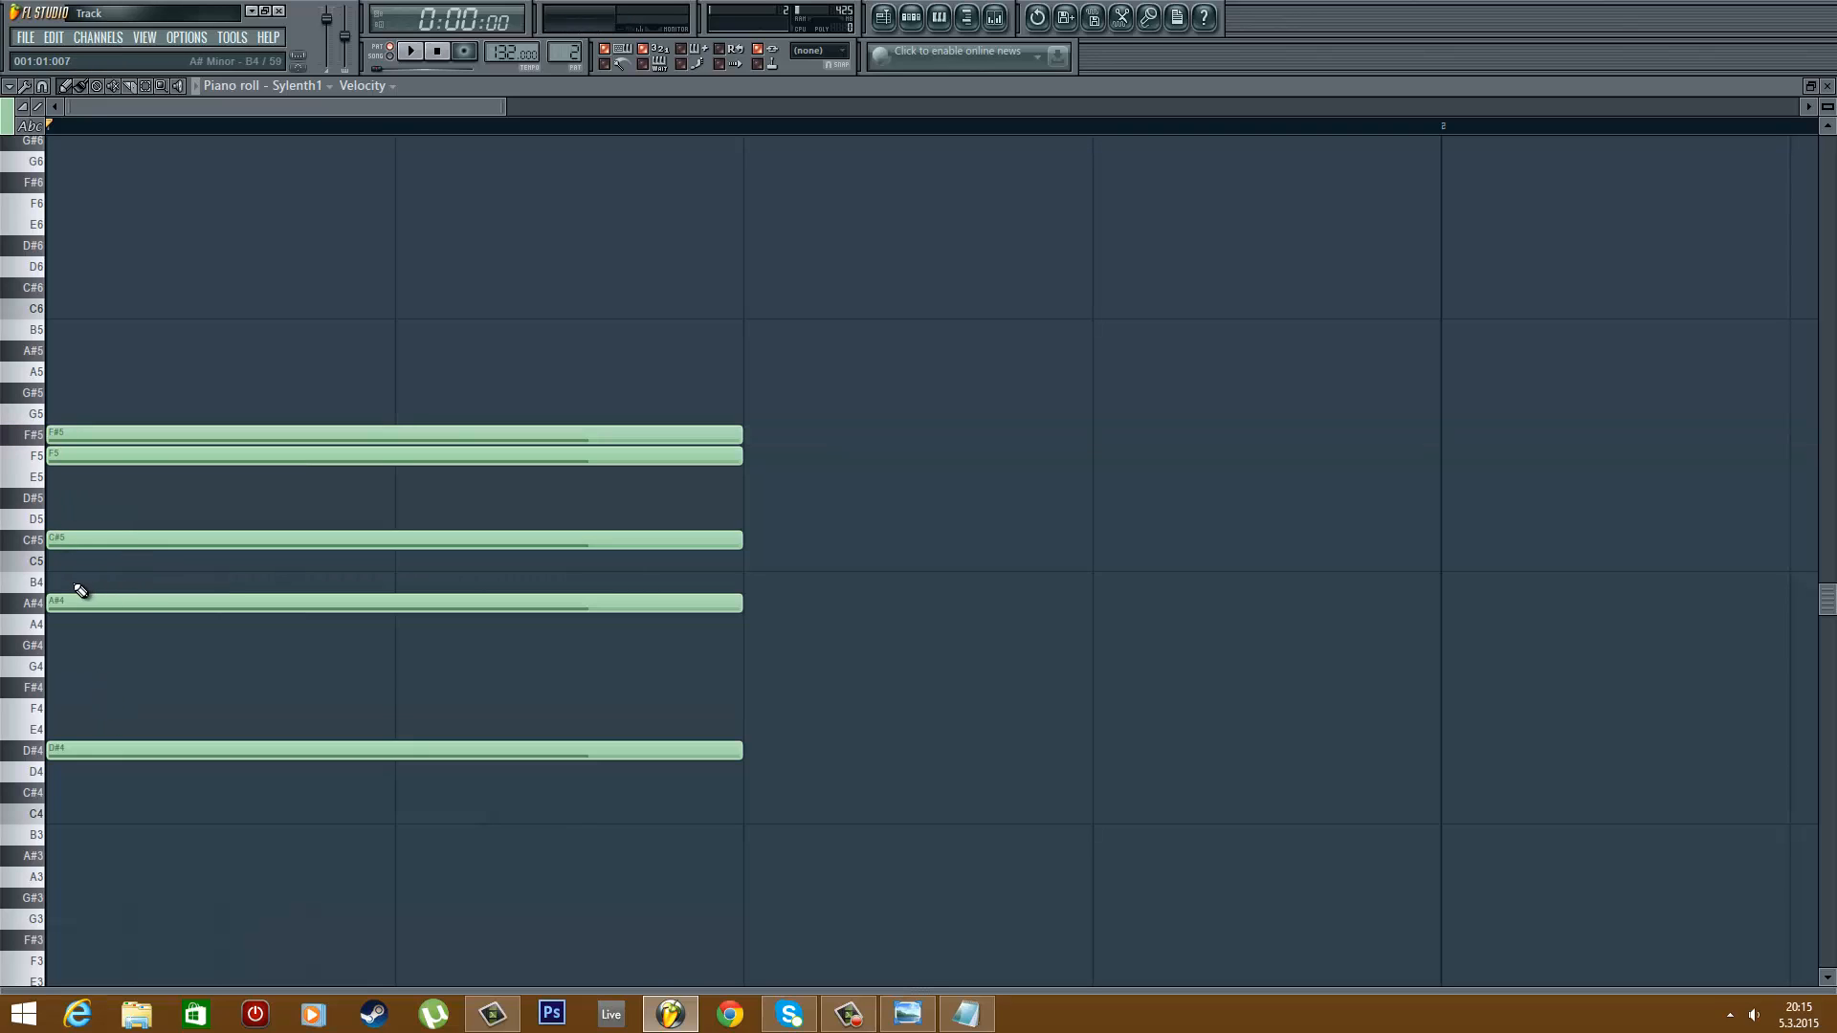
right_click(66, 603)
left_click(67, 350)
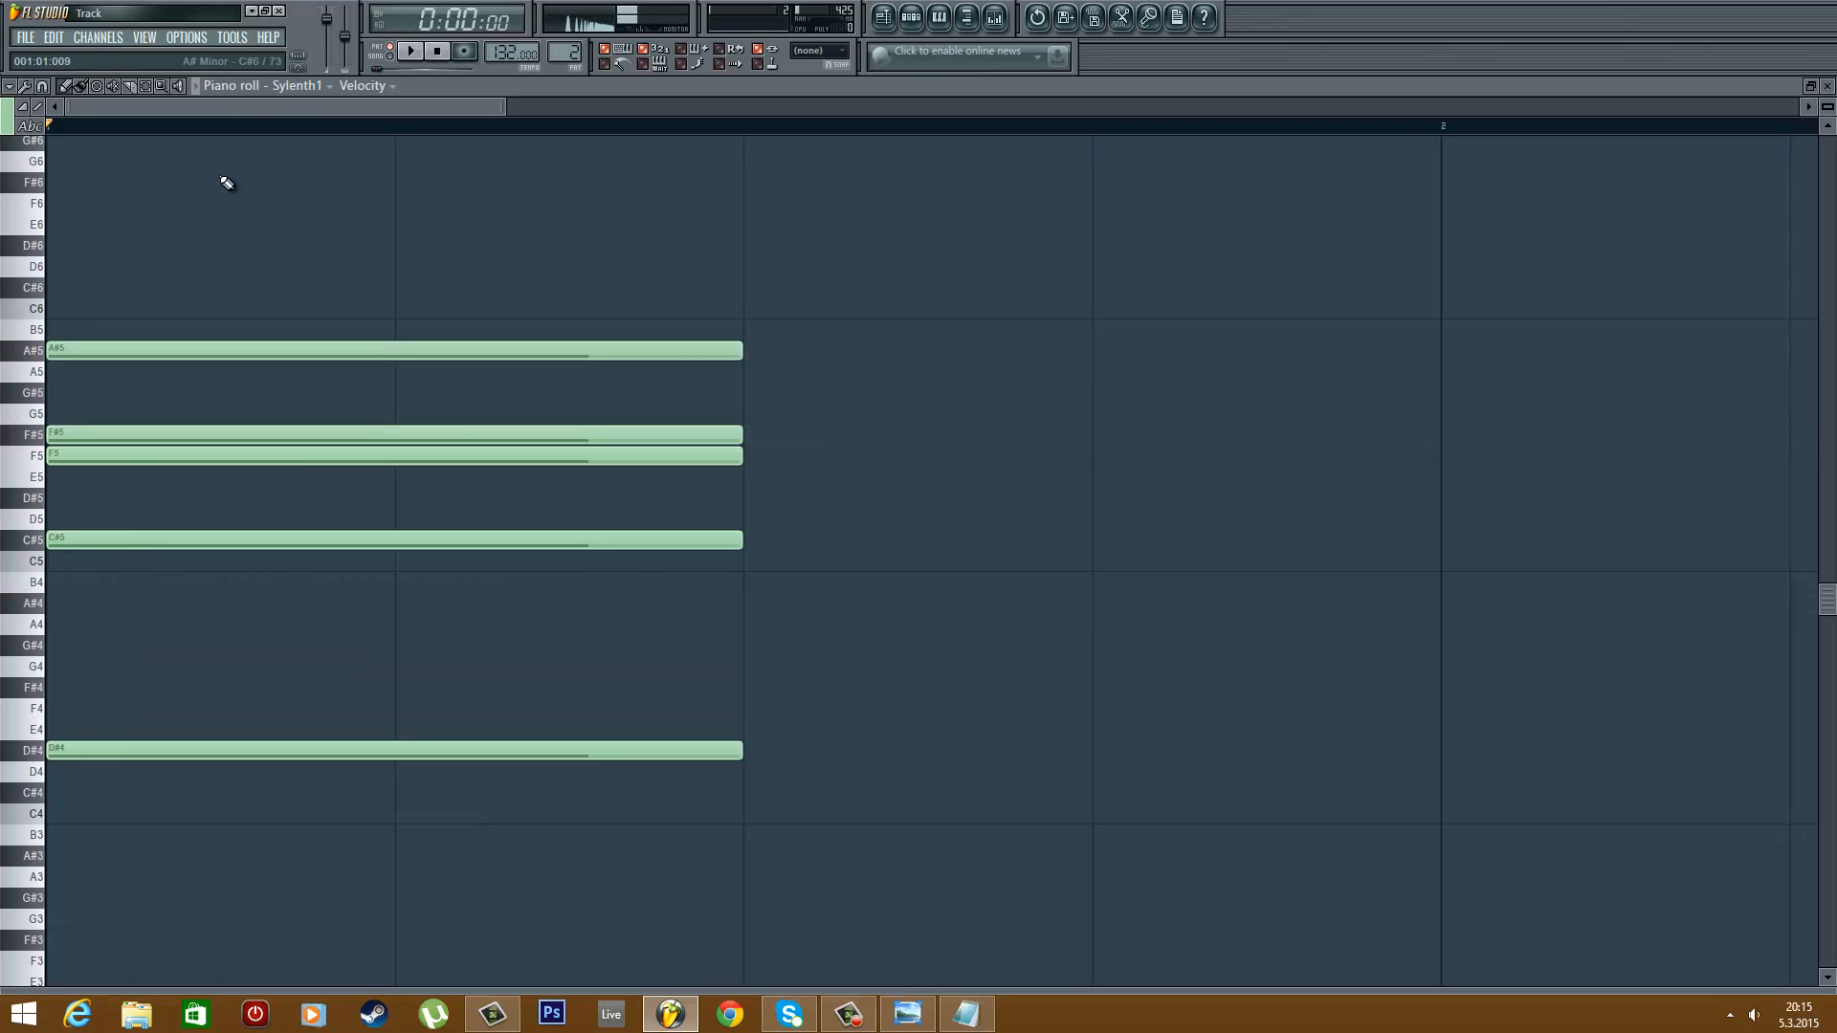
Step: Play the chord and remove its four upper notes, A#5, F#5, F5 and C#5
key("space")
key("space")
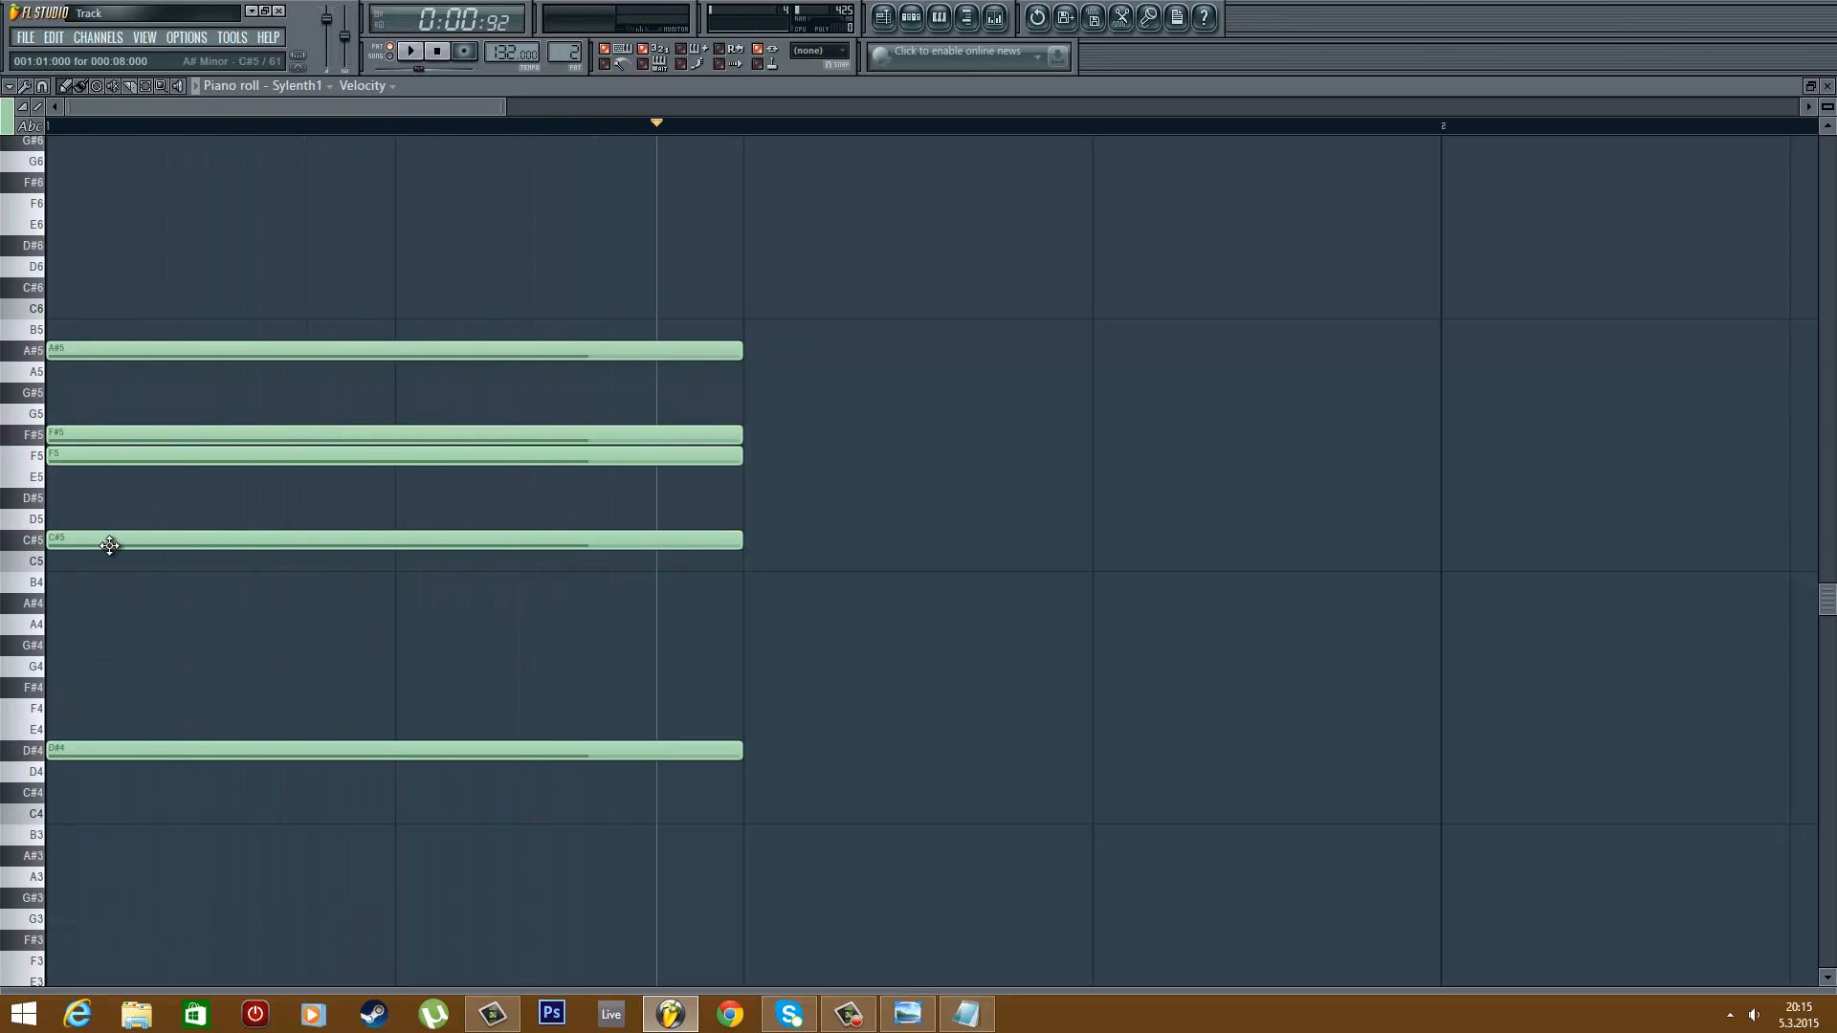
right_click(147, 351)
right_click(147, 436)
right_click(143, 457)
right_click(124, 541)
scroll(79, 670, "up", 1)
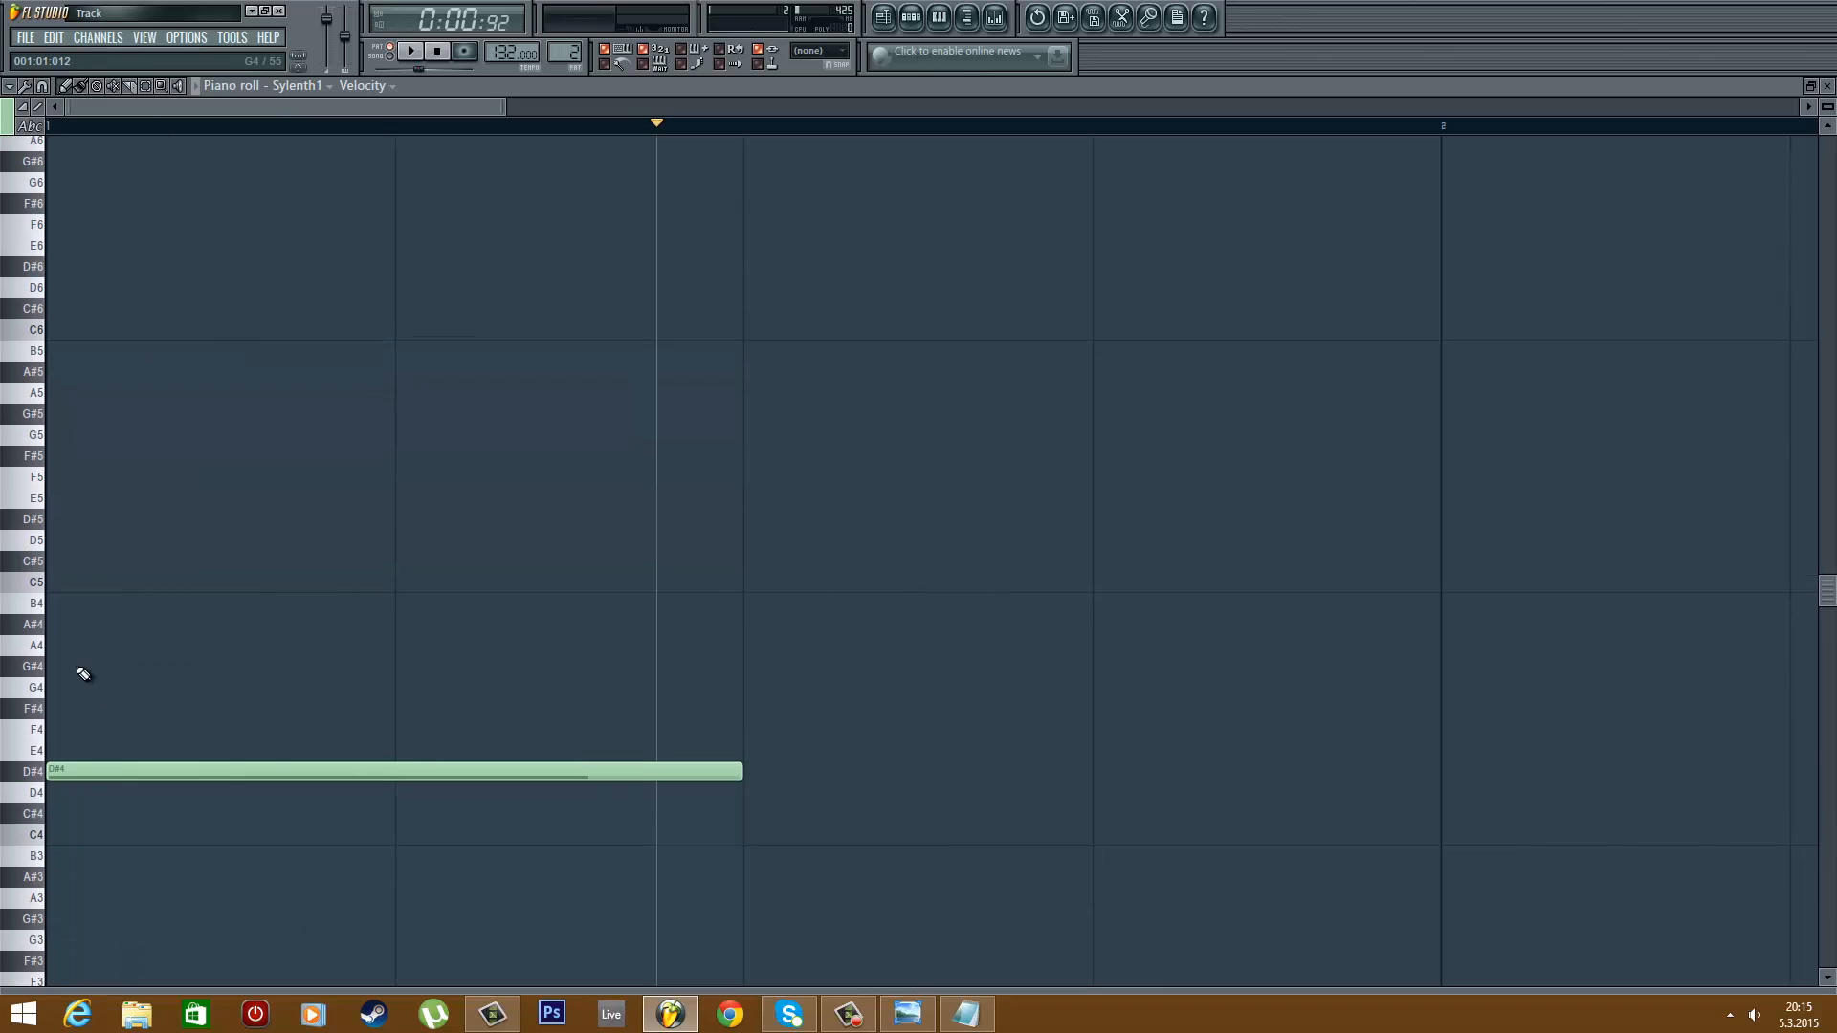
Step: Build a five-note chord on D#4 by adding G4, A#4, D5 and F5, and play it from near the pattern's start
left_click(79, 688)
left_click(60, 625)
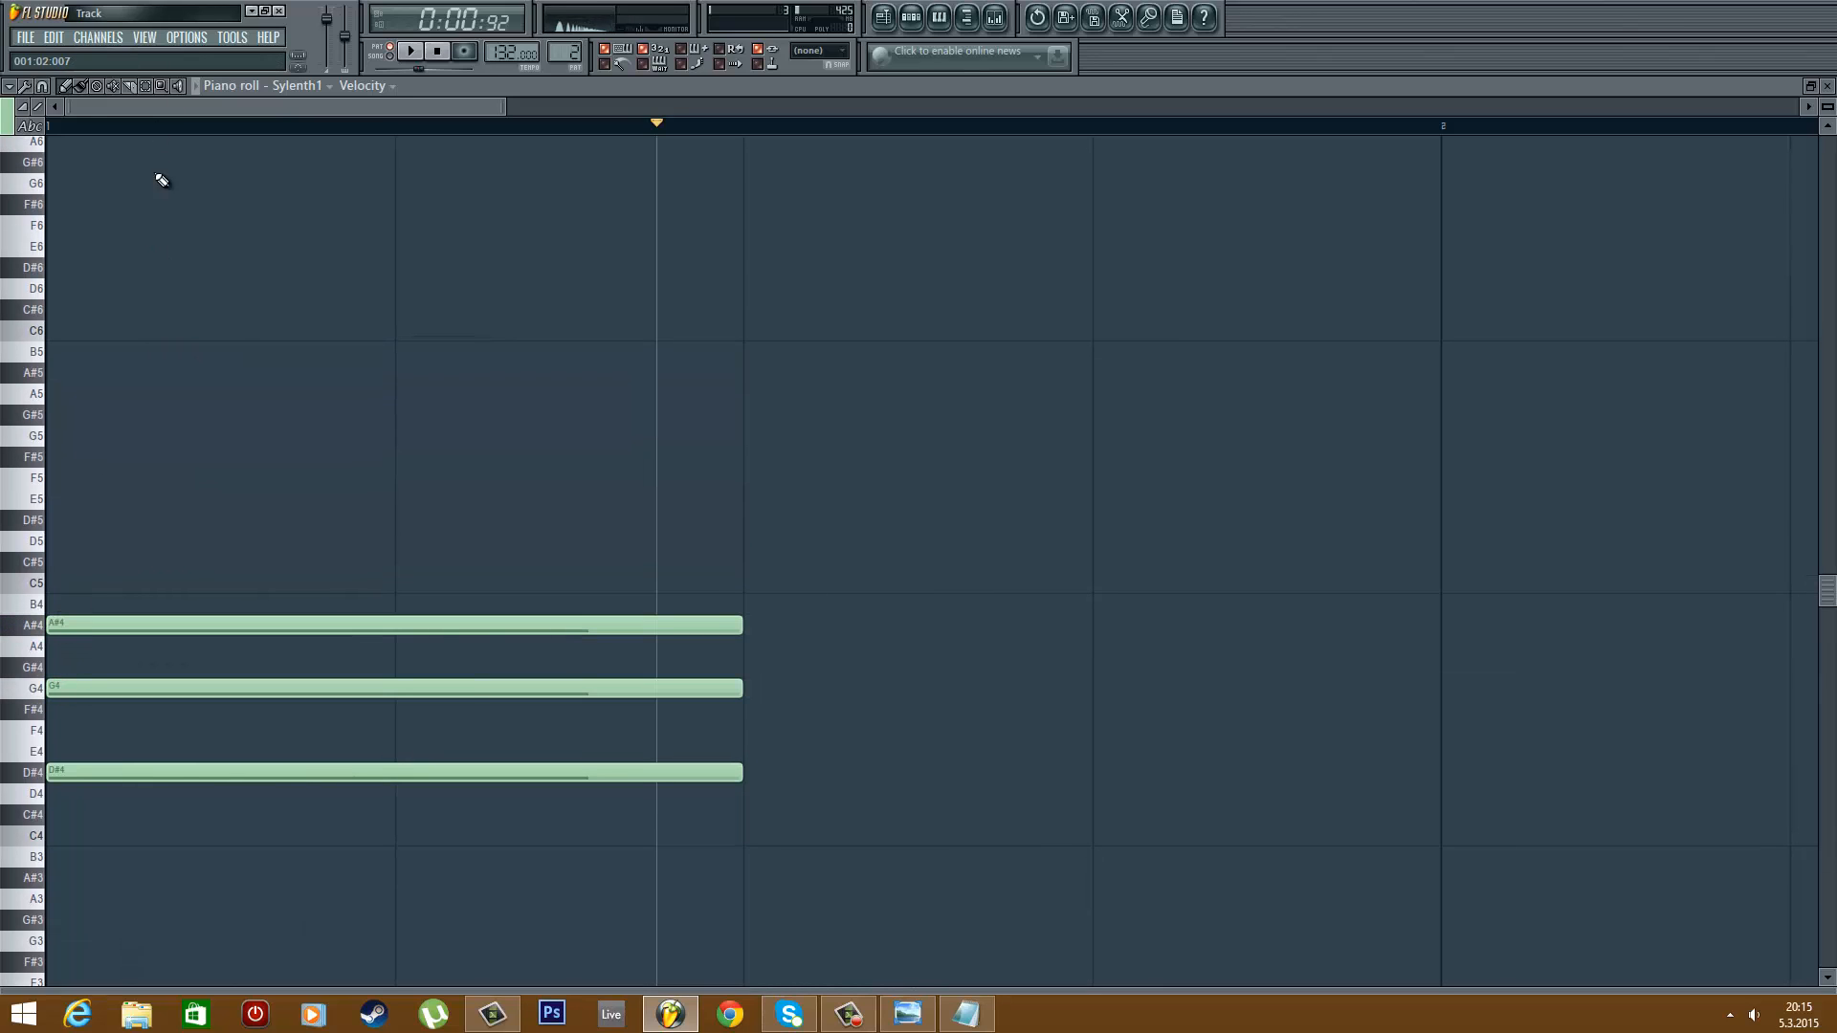
left_click(69, 538)
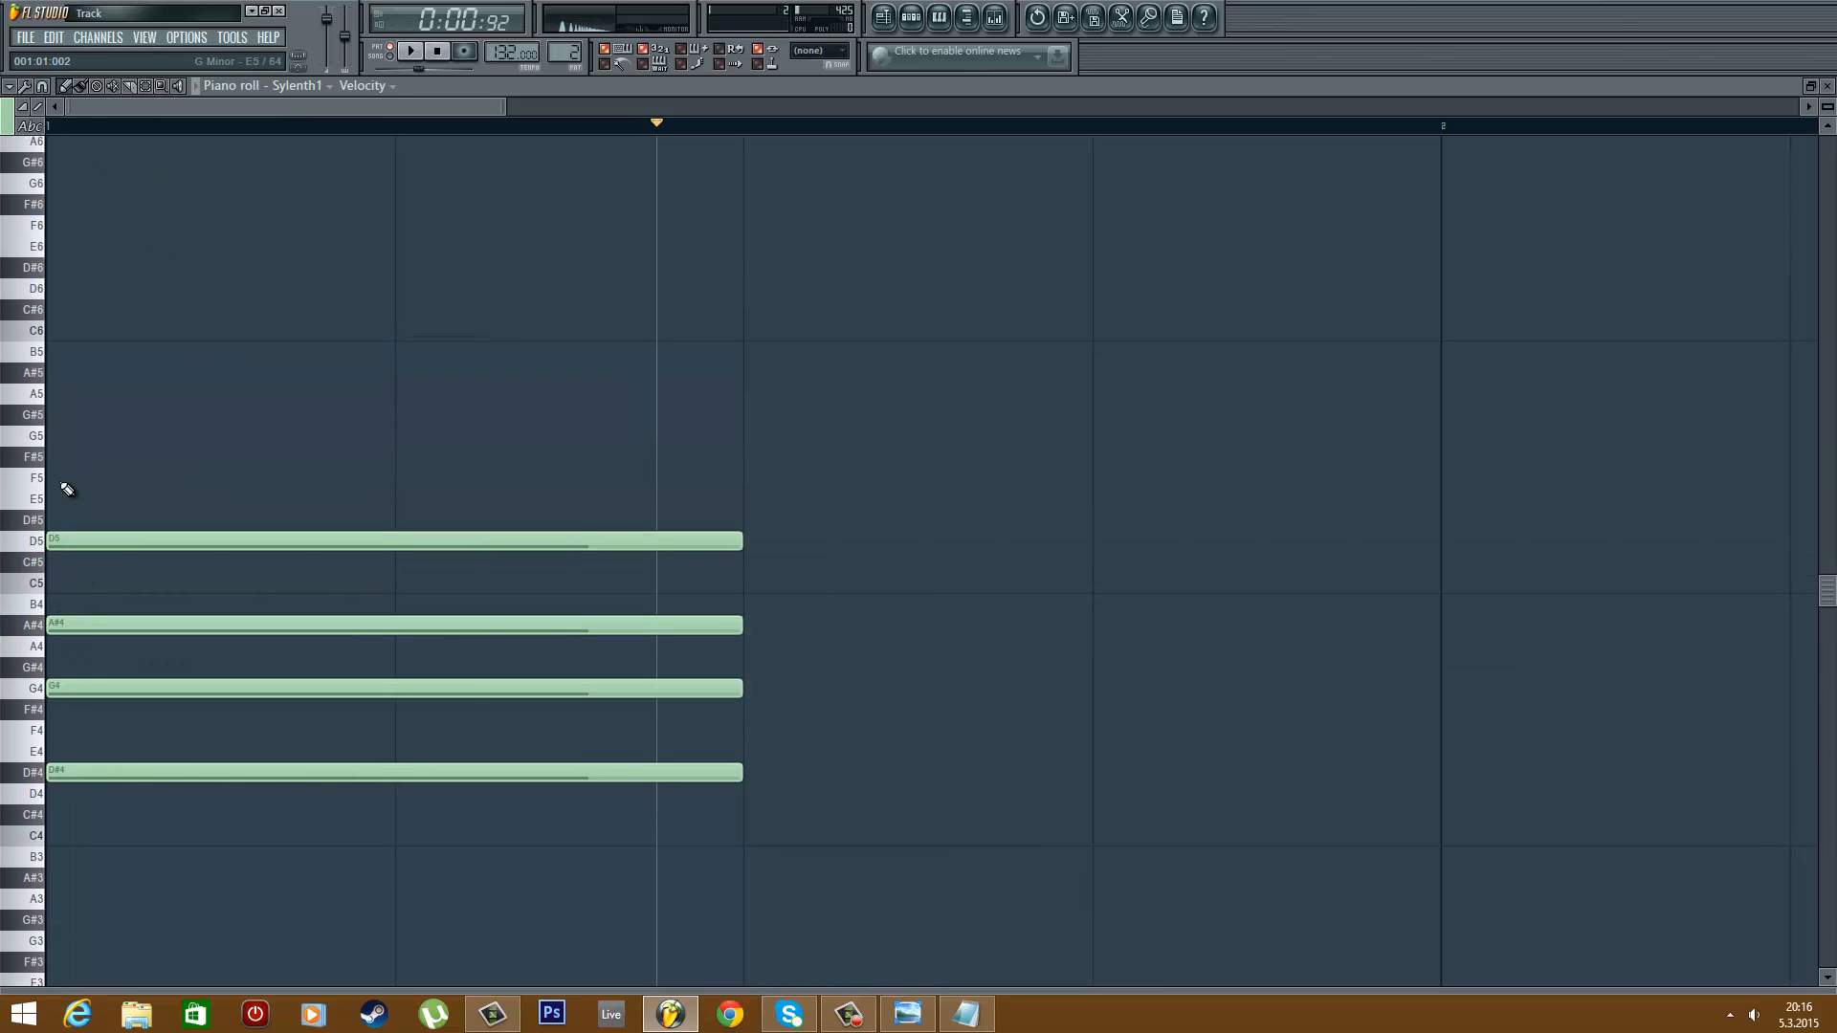
left_click(73, 477)
left_click(134, 123)
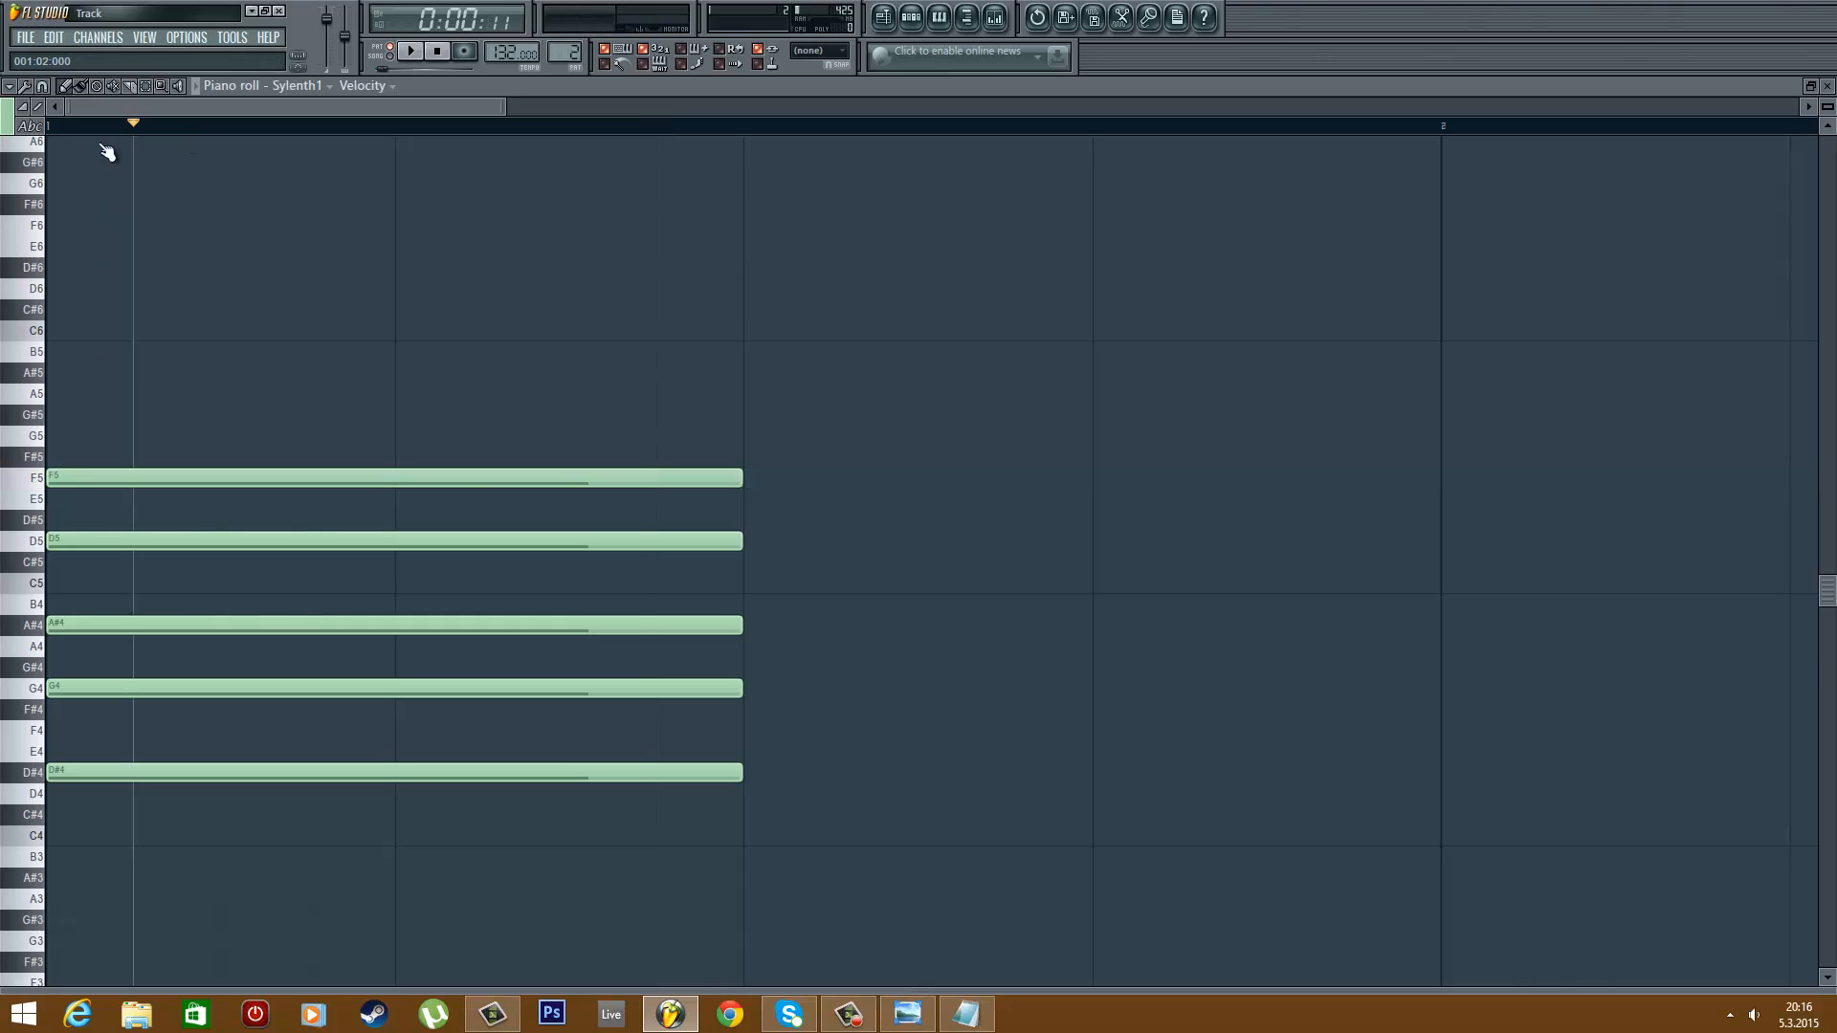
left_click(198, 86)
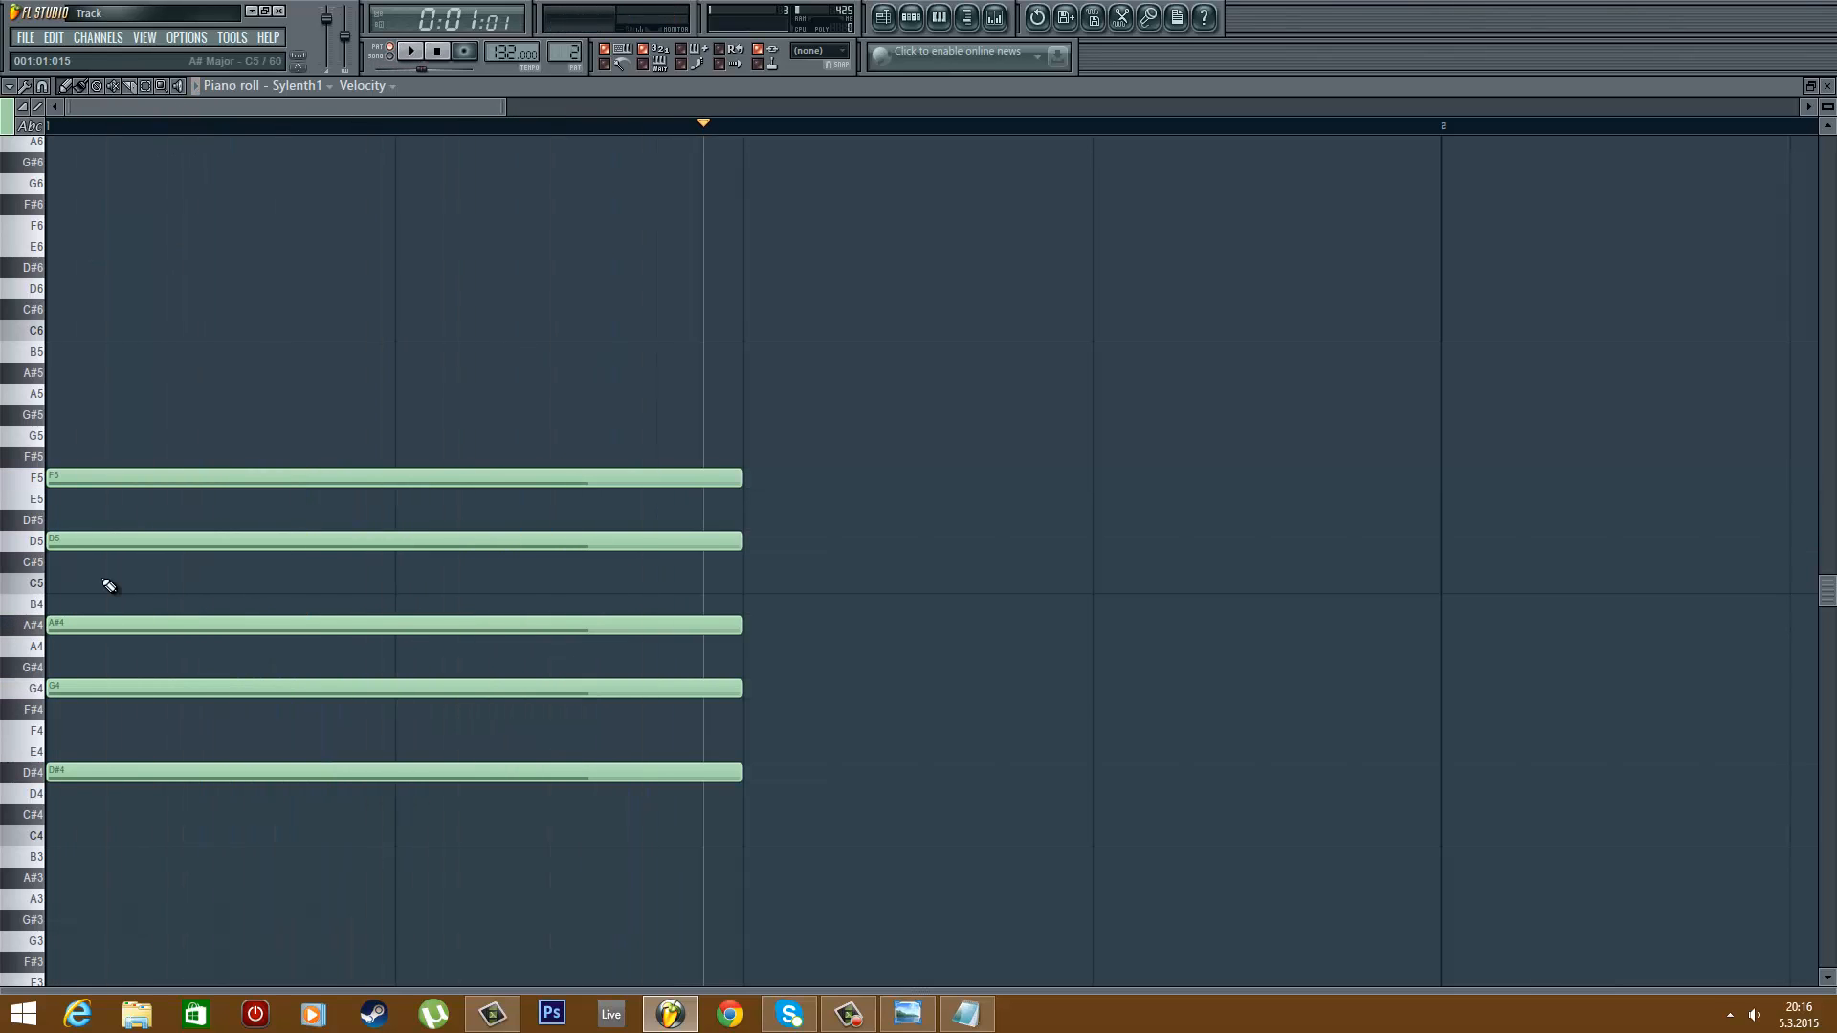
Step: Try C#5 in place of D5, play the chord, and restore D5
right_click(82, 539)
left_click(78, 563)
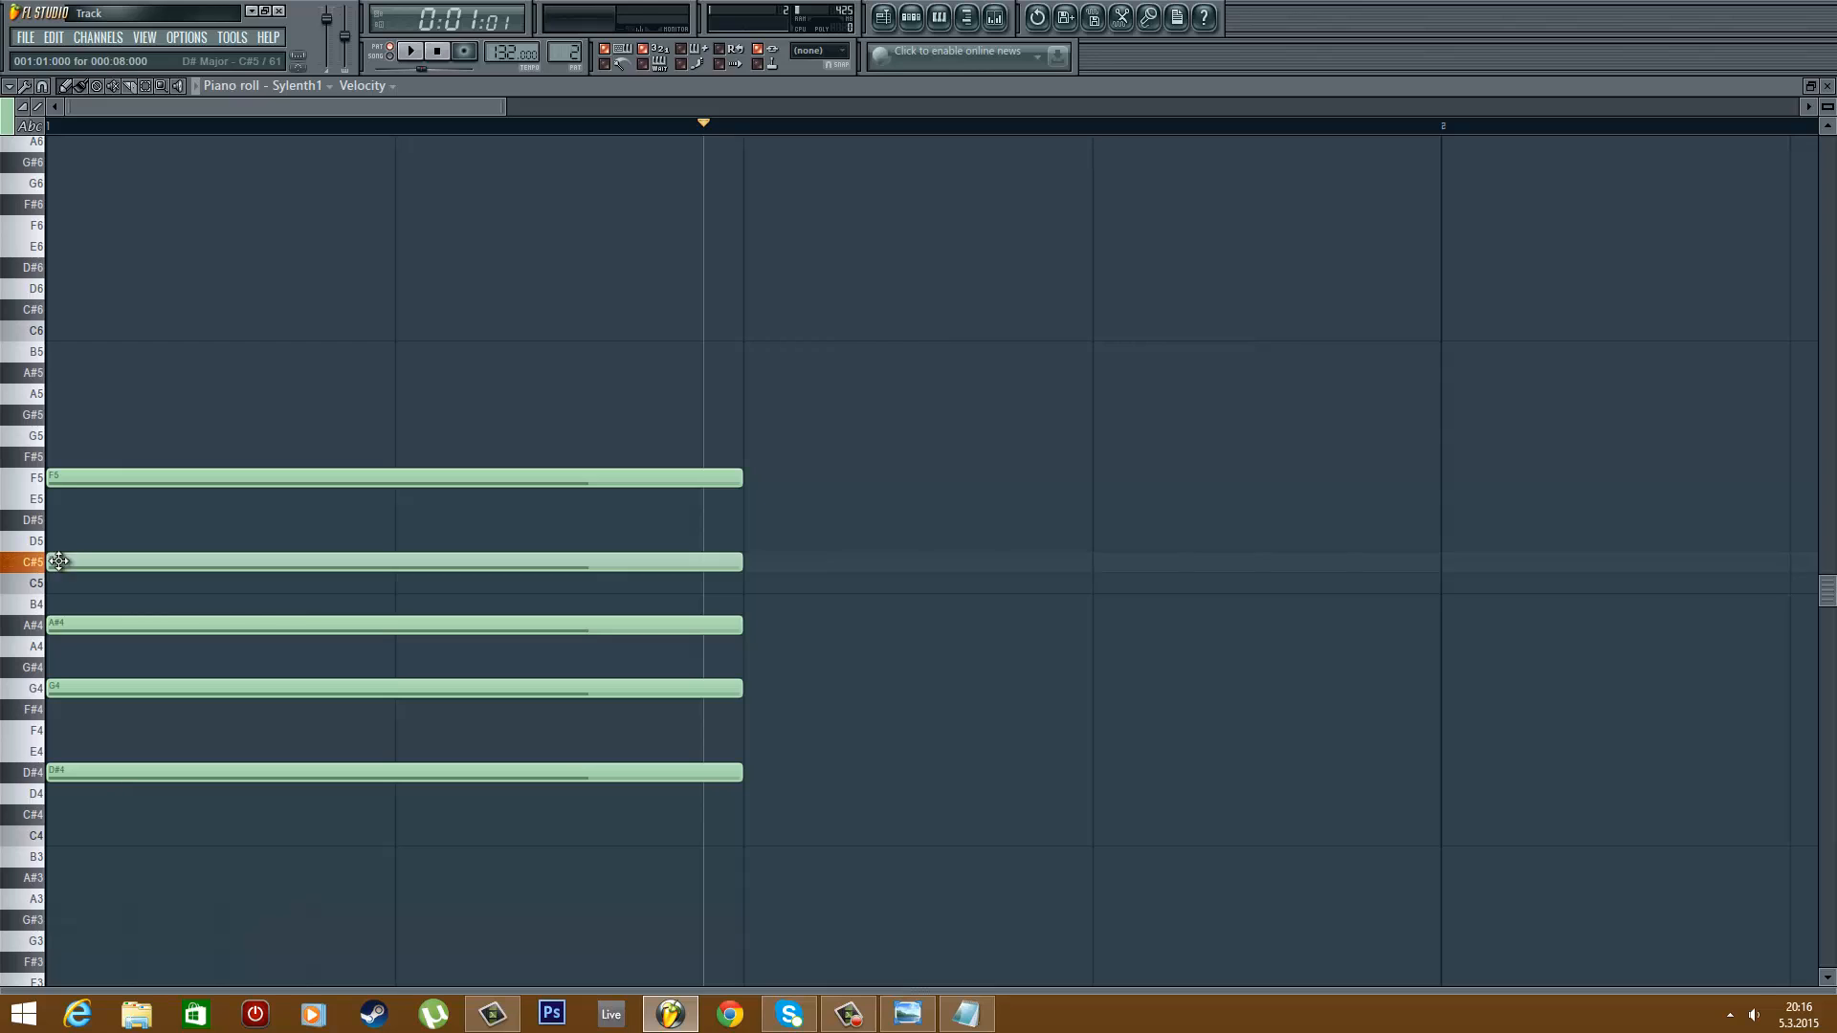
left_click(64, 127)
key("space")
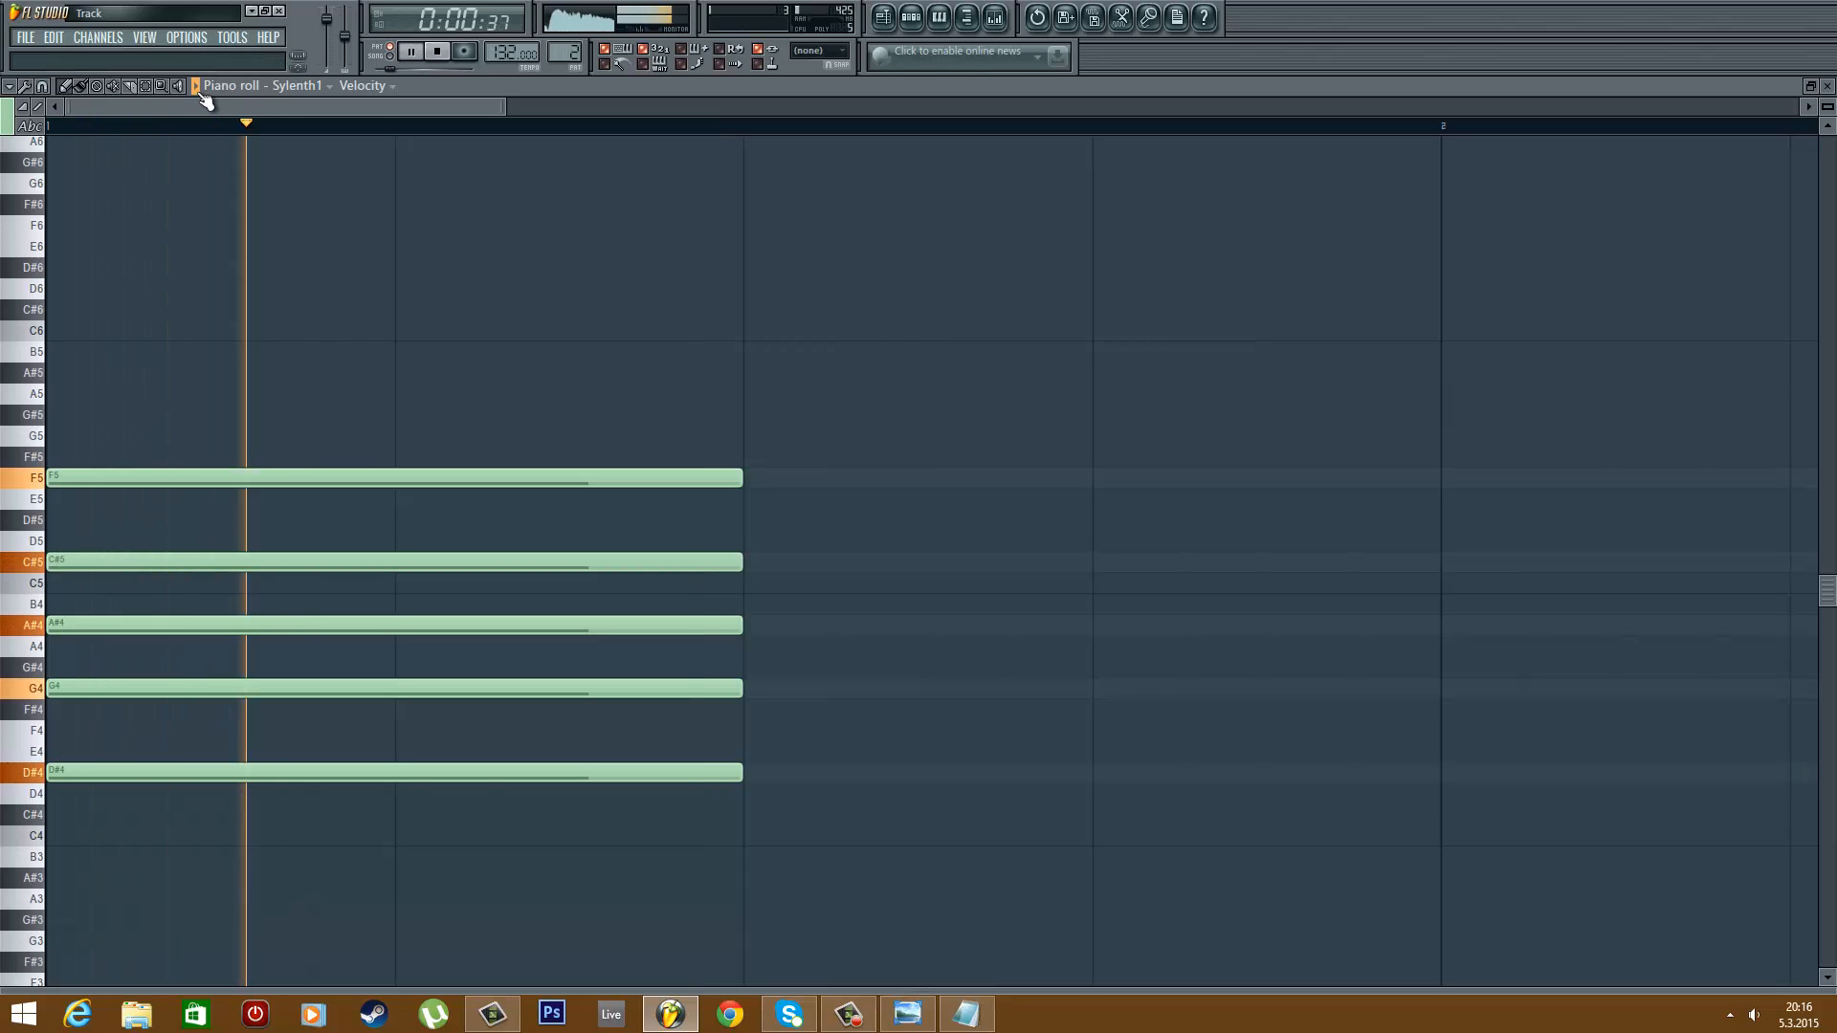
right_click(78, 562)
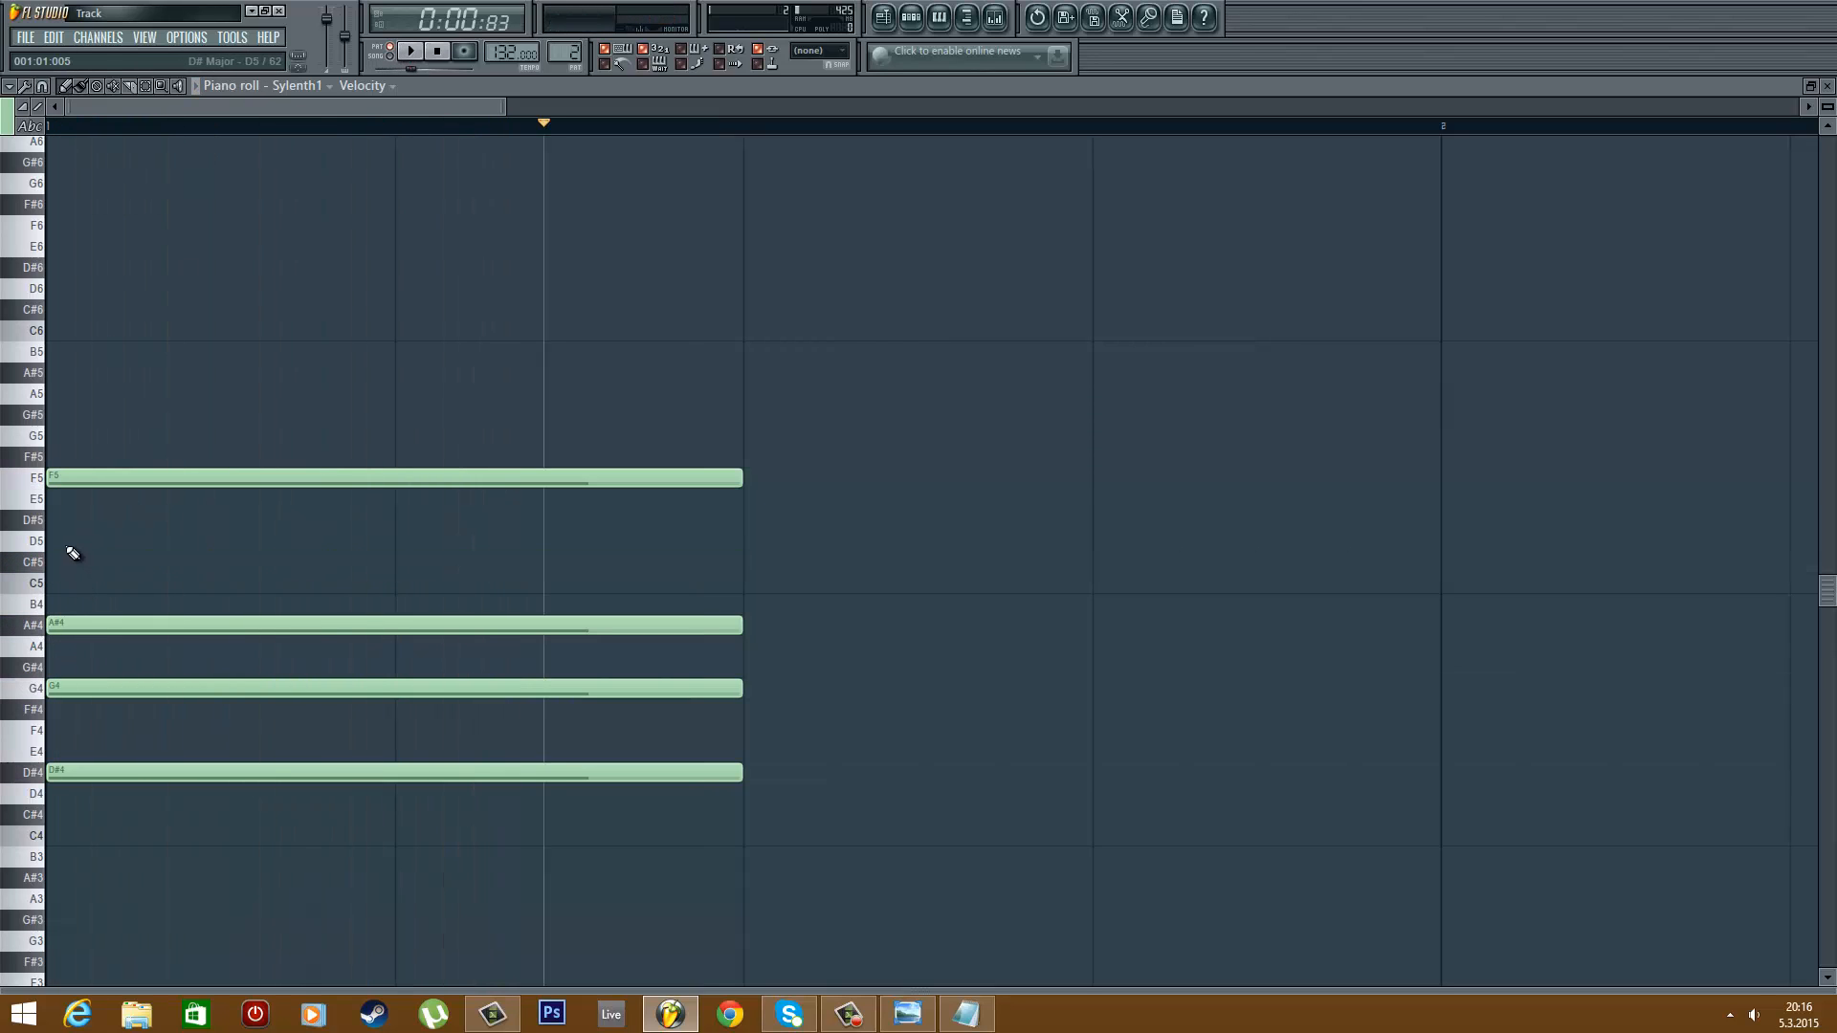
left_click(70, 541)
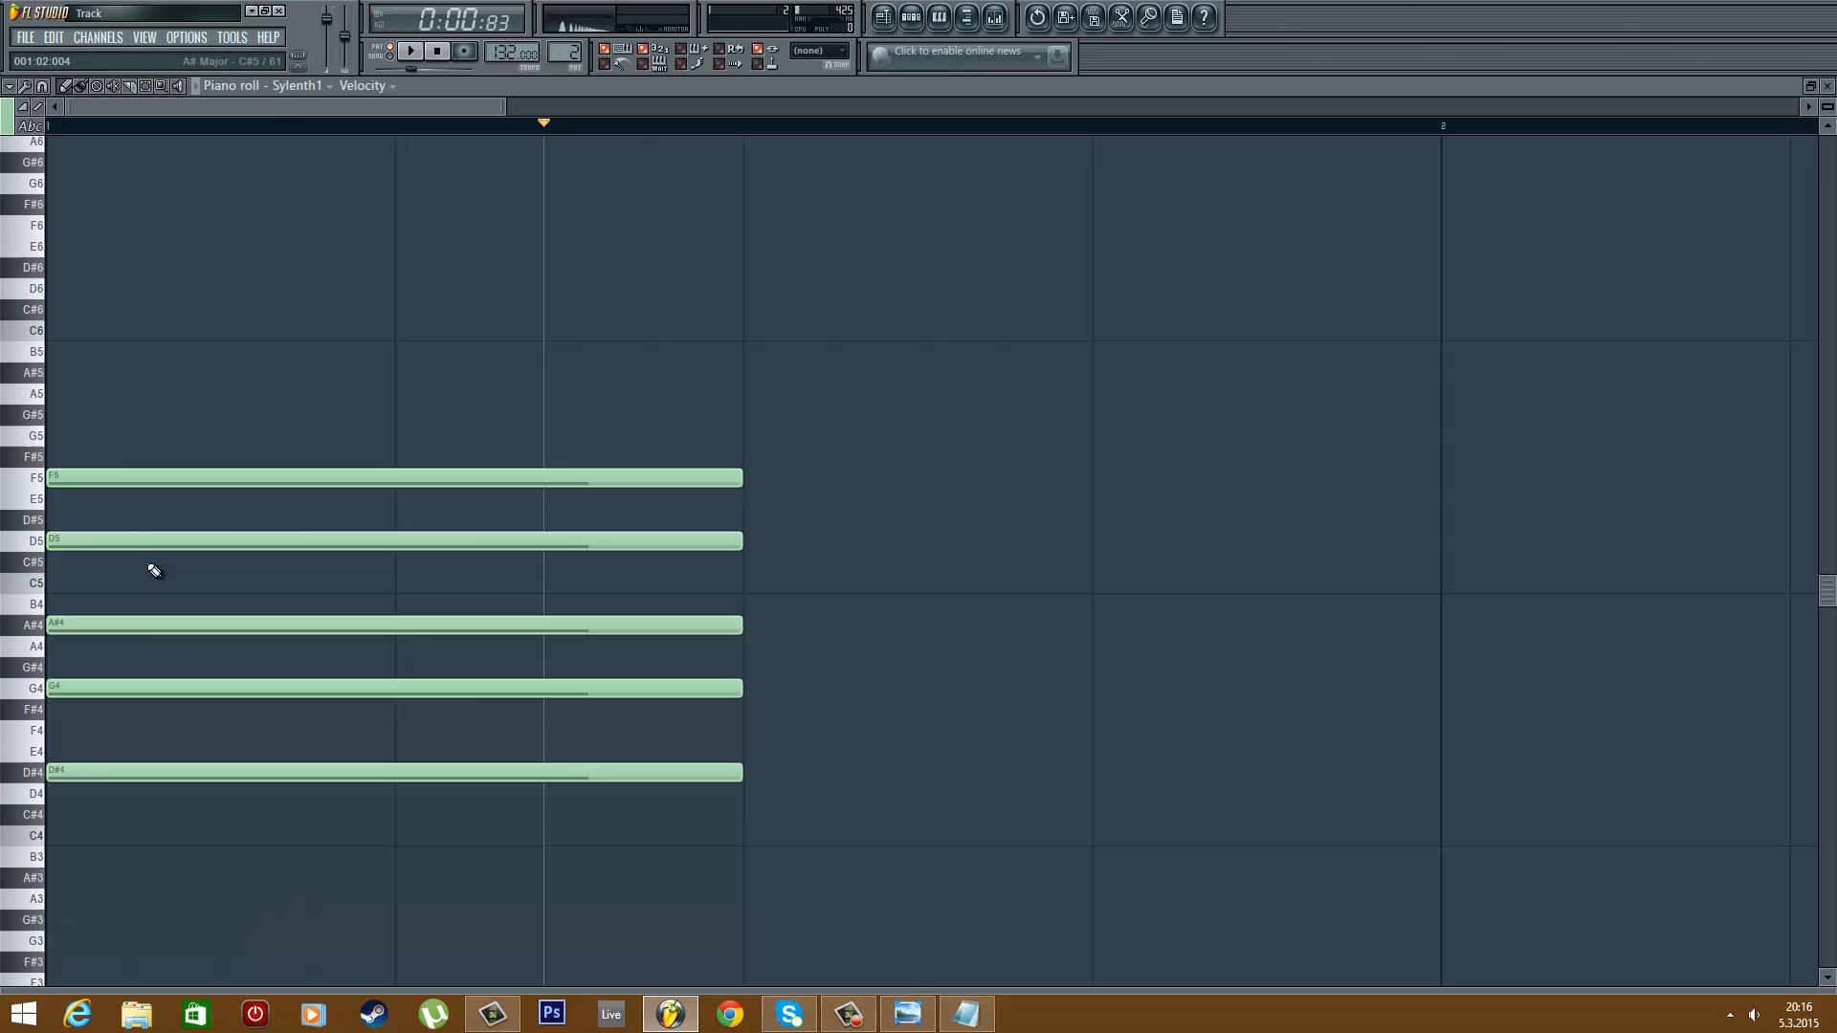
Step: Lower two chord notes by a semitone, replacing G4 with F#4 and D5 with C#5
right_click(88, 690)
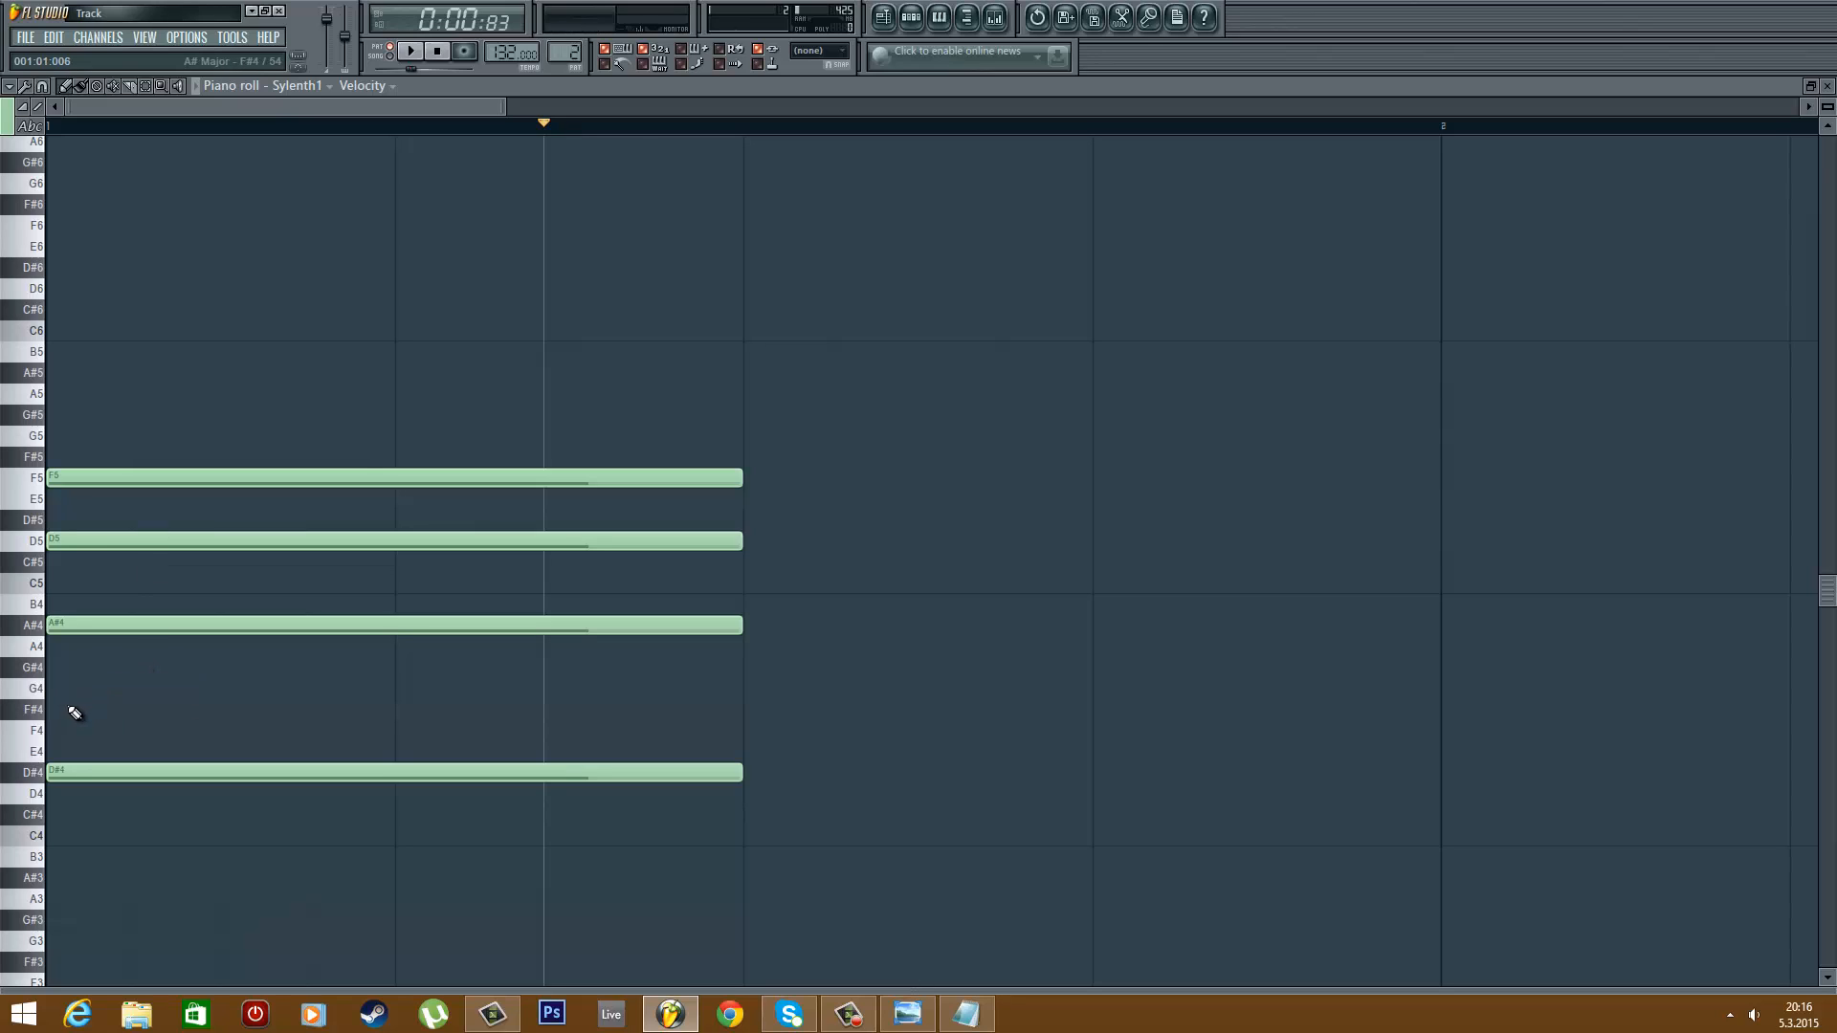
left_click(75, 710)
right_click(82, 540)
left_click(53, 562)
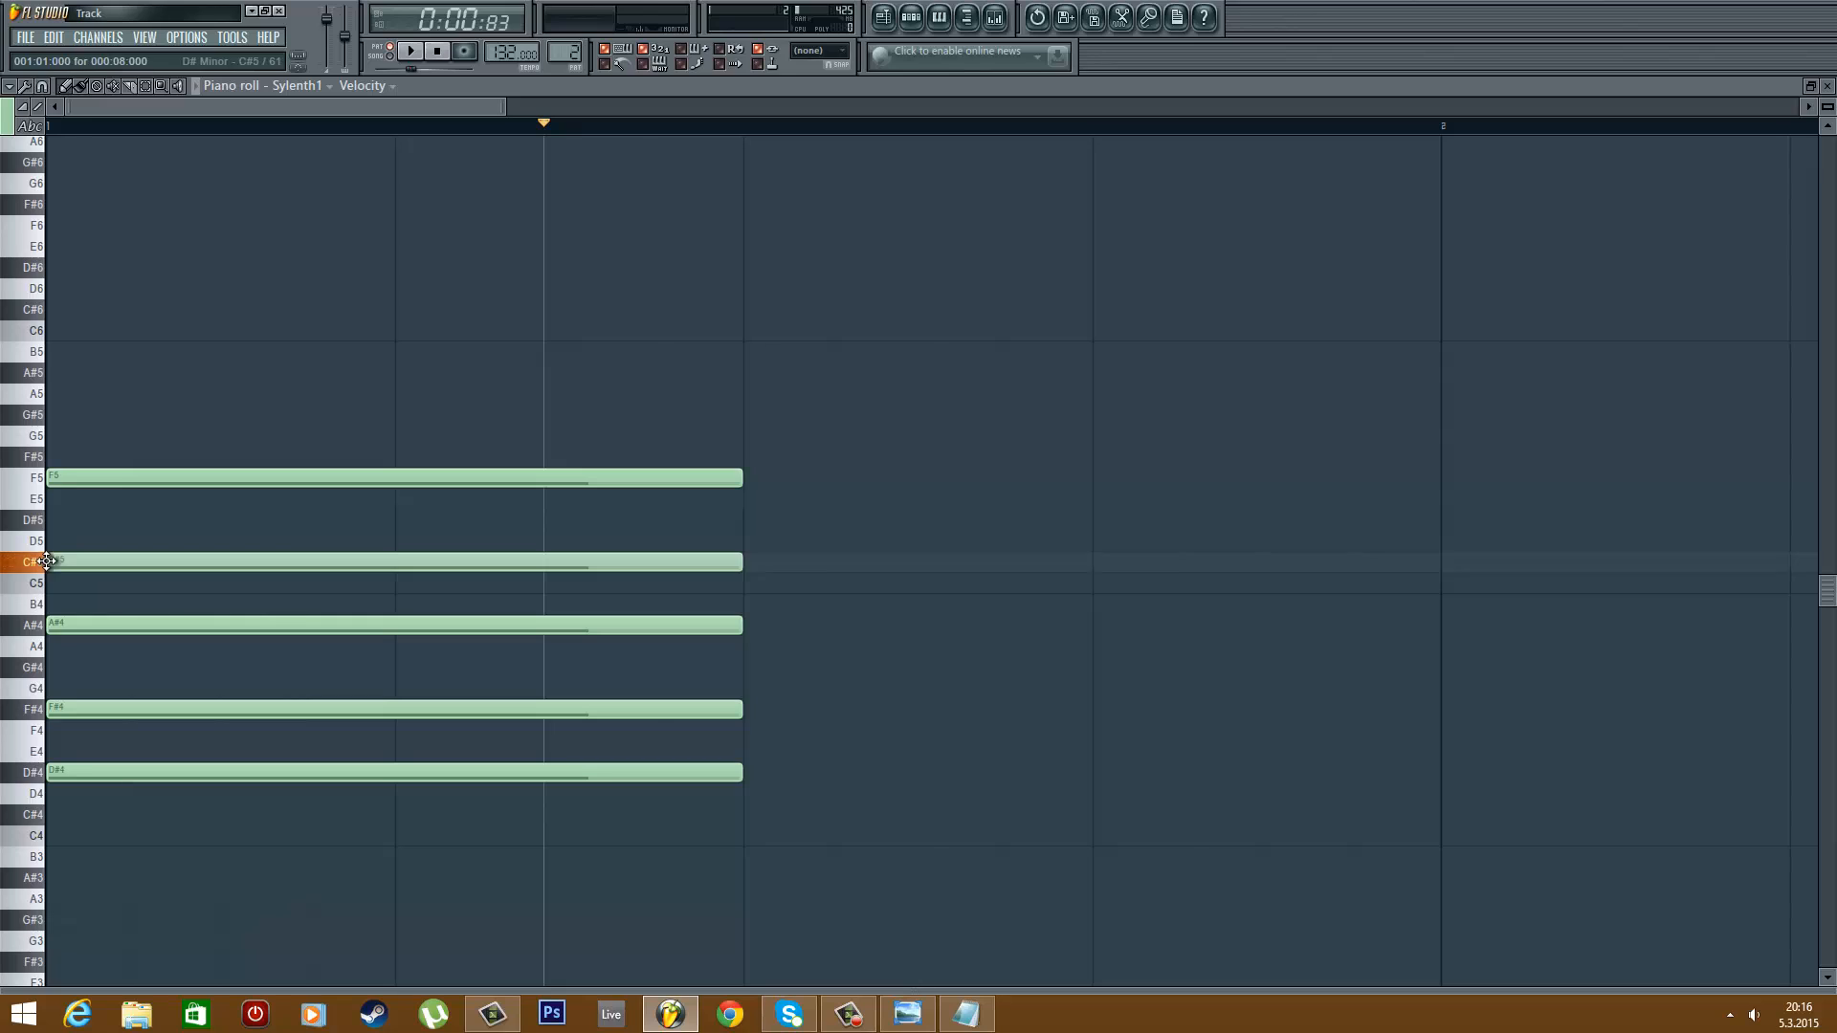
Step: Spread the chord by replacing F#4 with F#5 and A#4 with A#5, and play it from the start
right_click(96, 709)
left_click(78, 457)
right_click(82, 625)
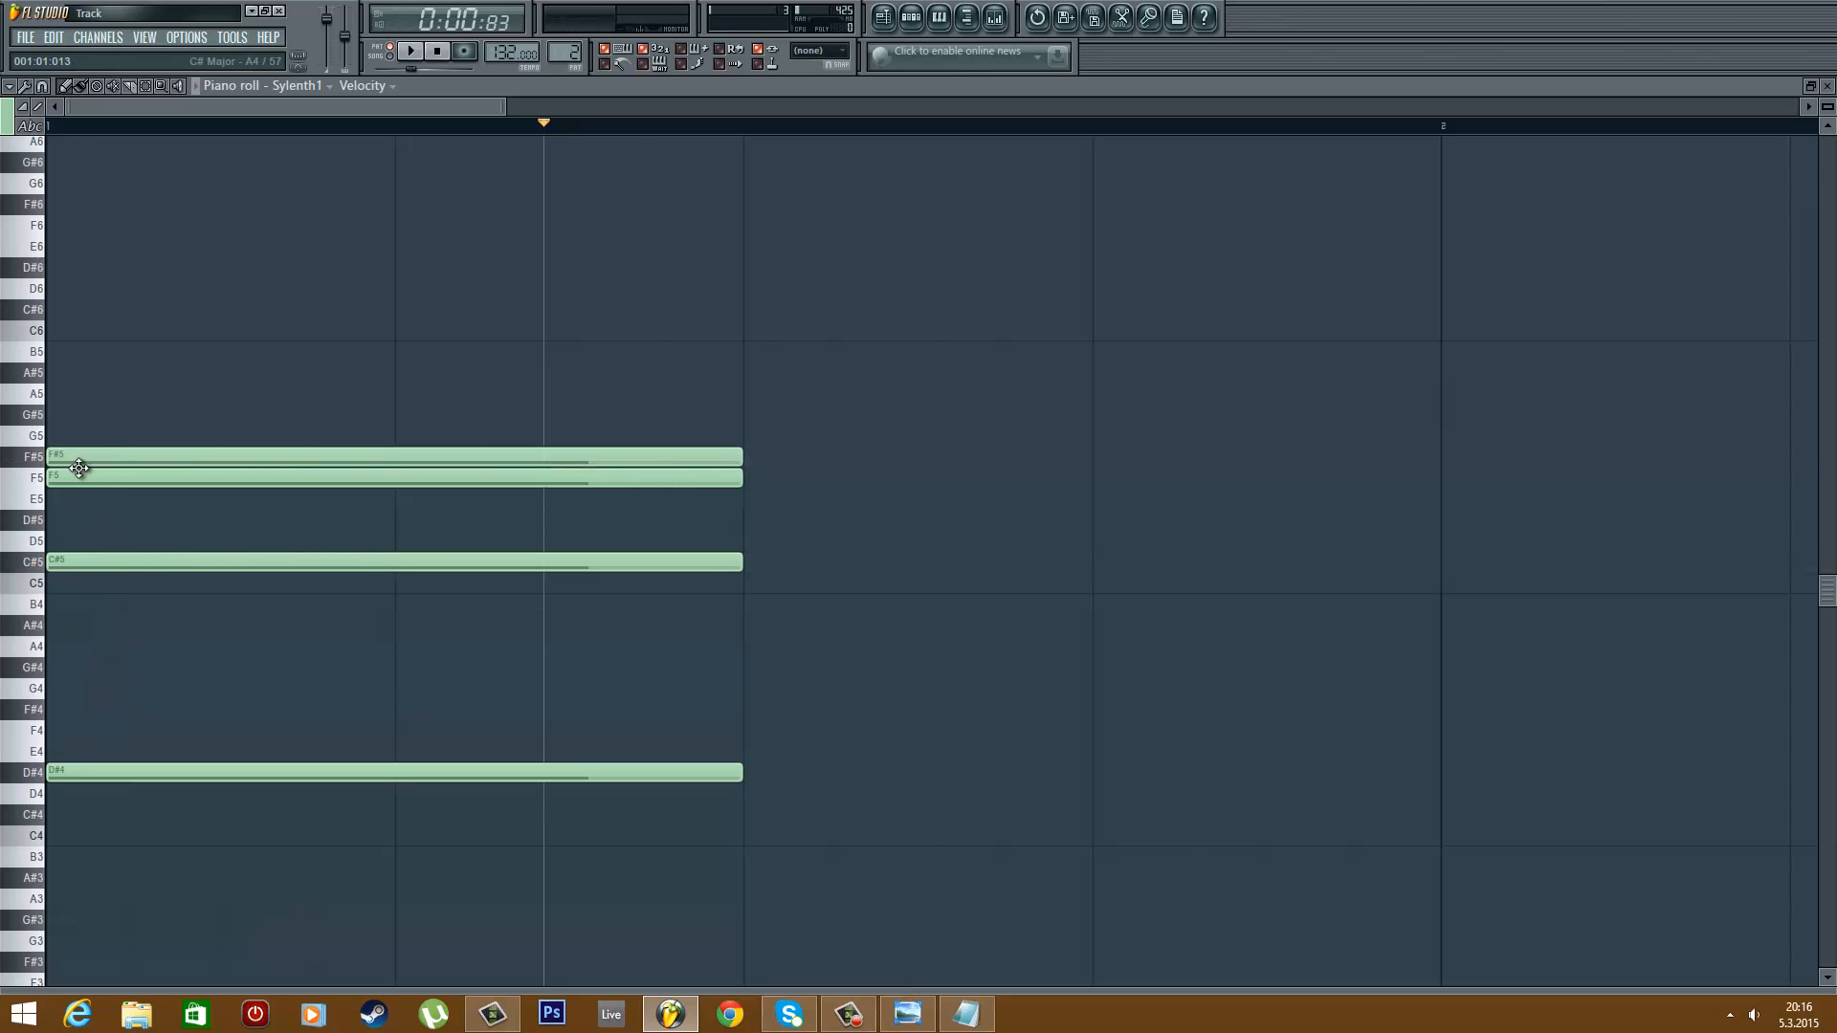
left_click(58, 373)
key("space")
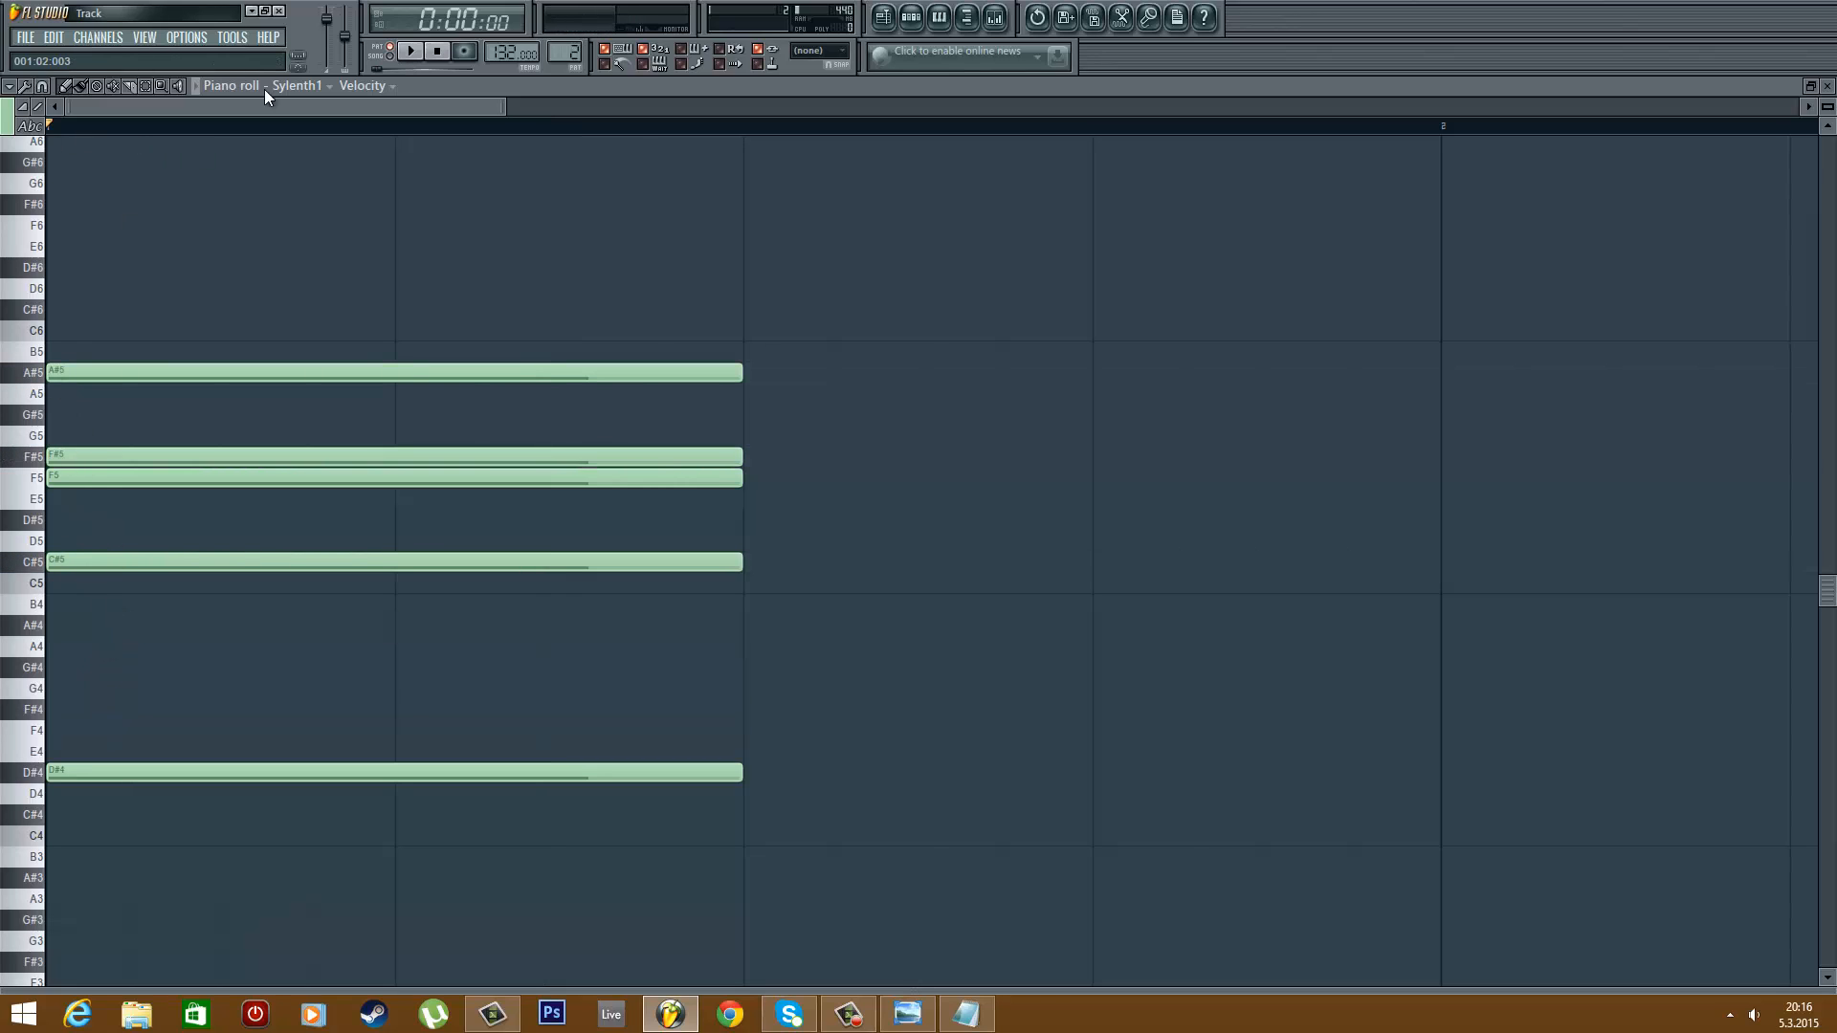
left_click(197, 86)
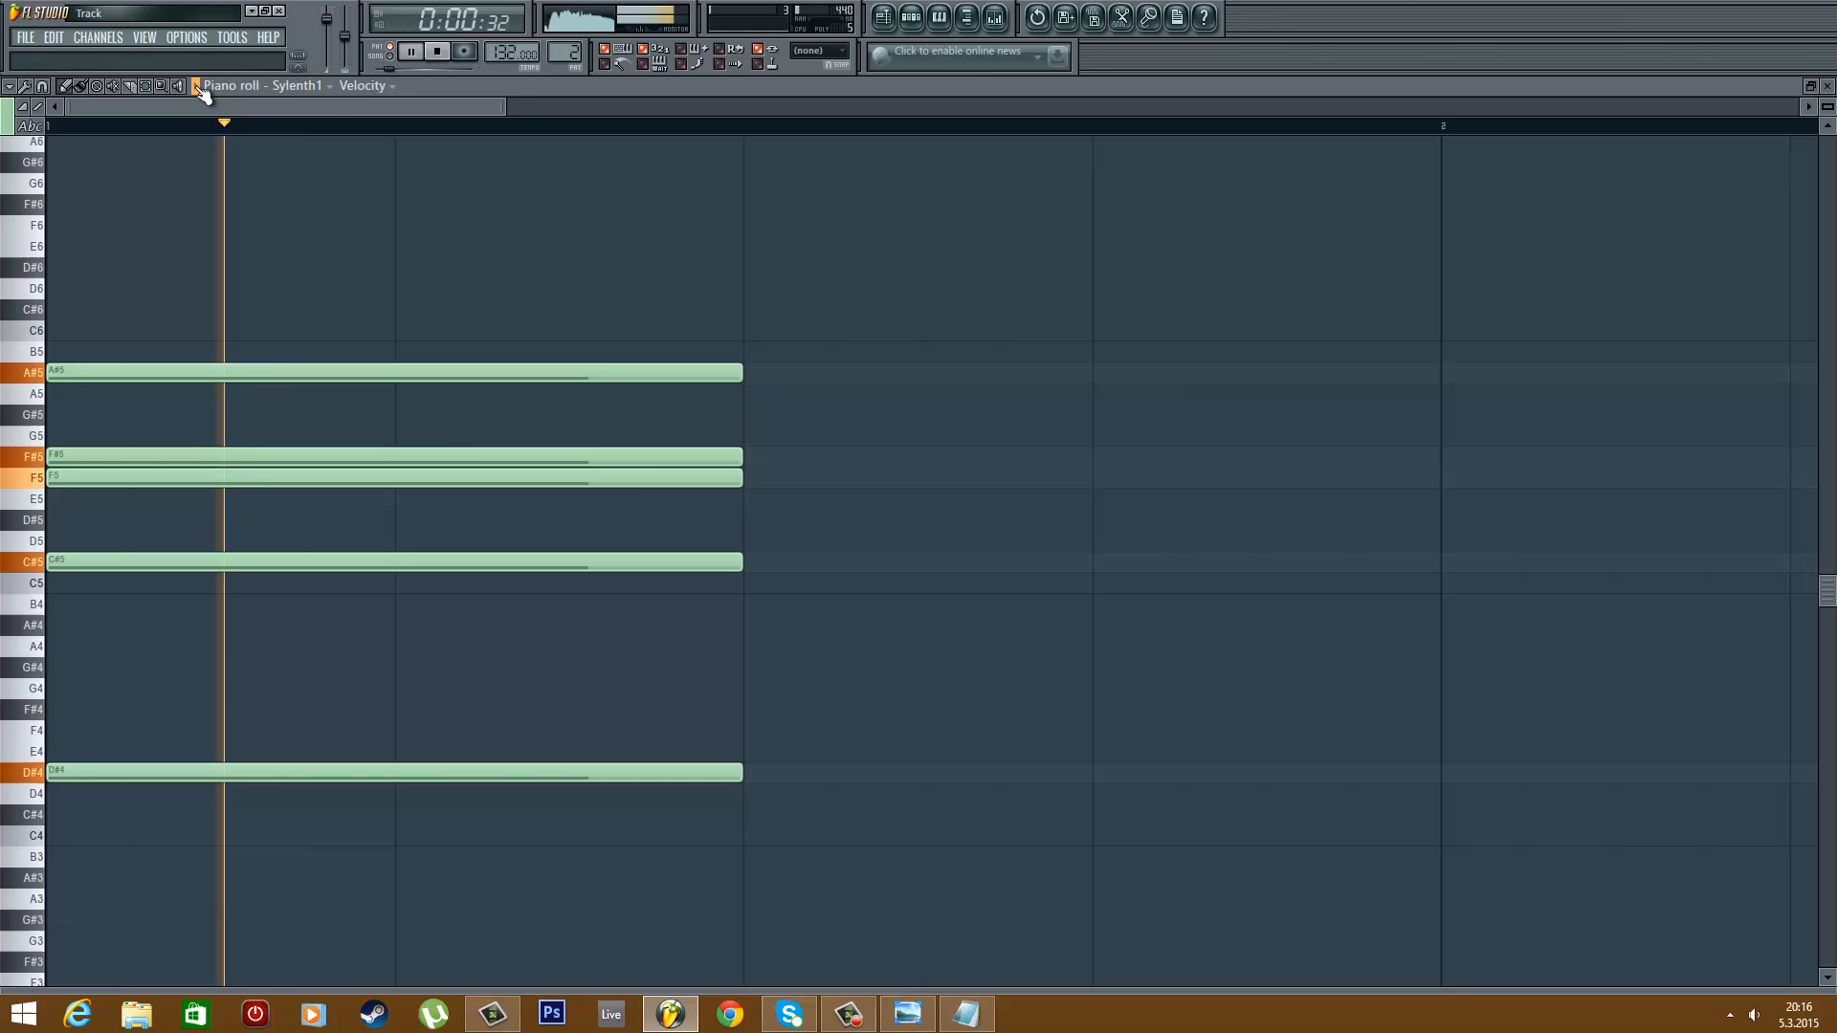
Step: Reopen the Sylenth1 plugin from the channel rack, reposition its window, and stop playback
left_click(912, 18)
left_click(1316, 238)
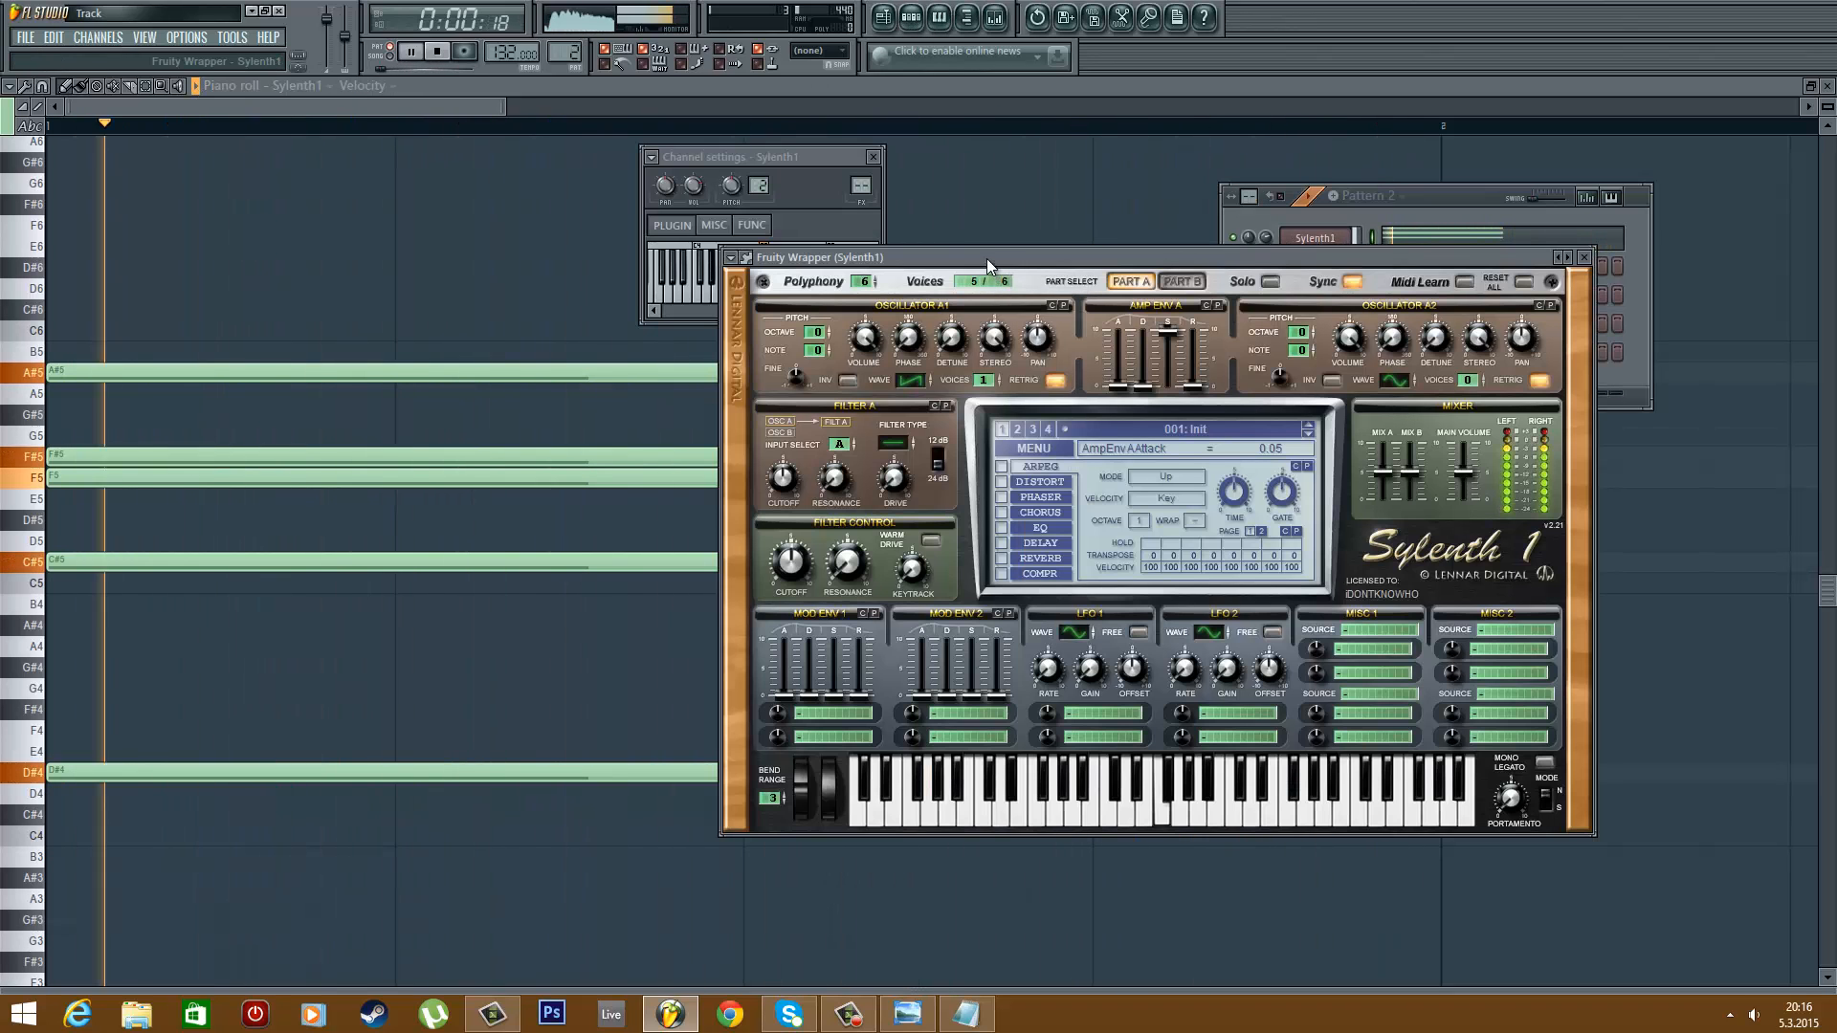
left_click_drag(991, 258, 964, 263)
left_click_drag(769, 261, 782, 252)
key("space")
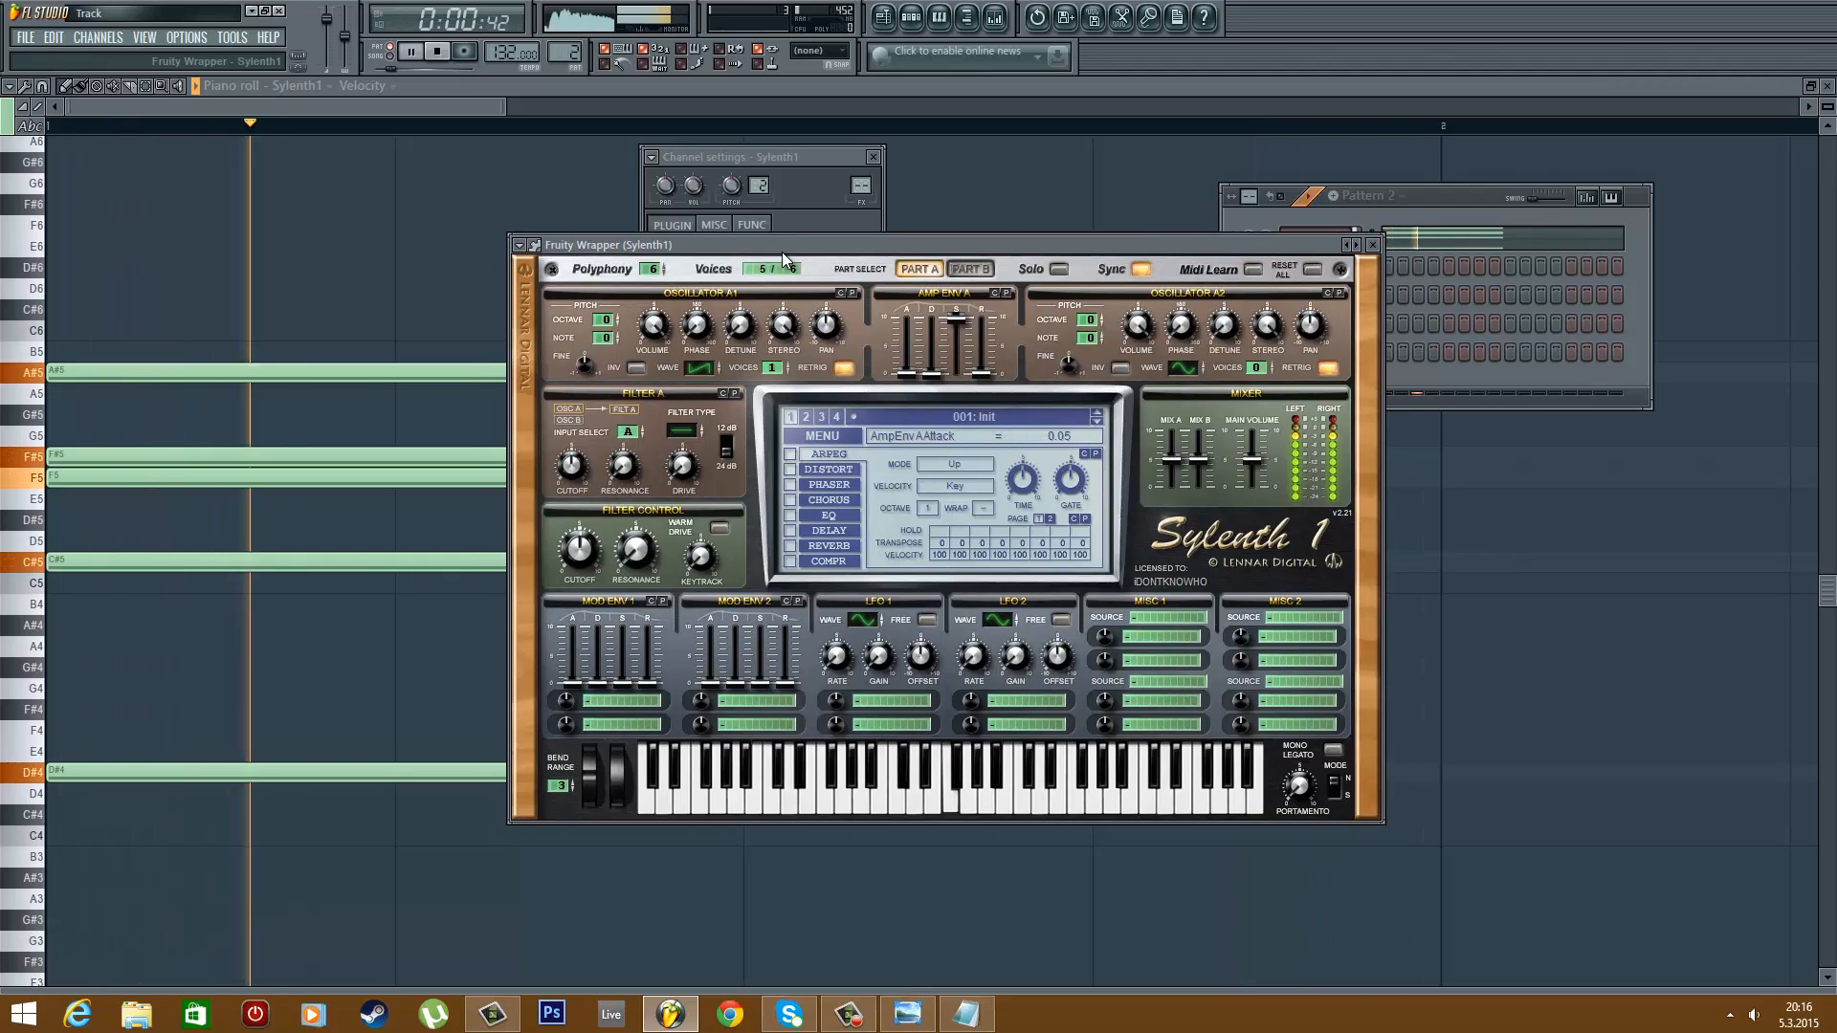
left_click(442, 53)
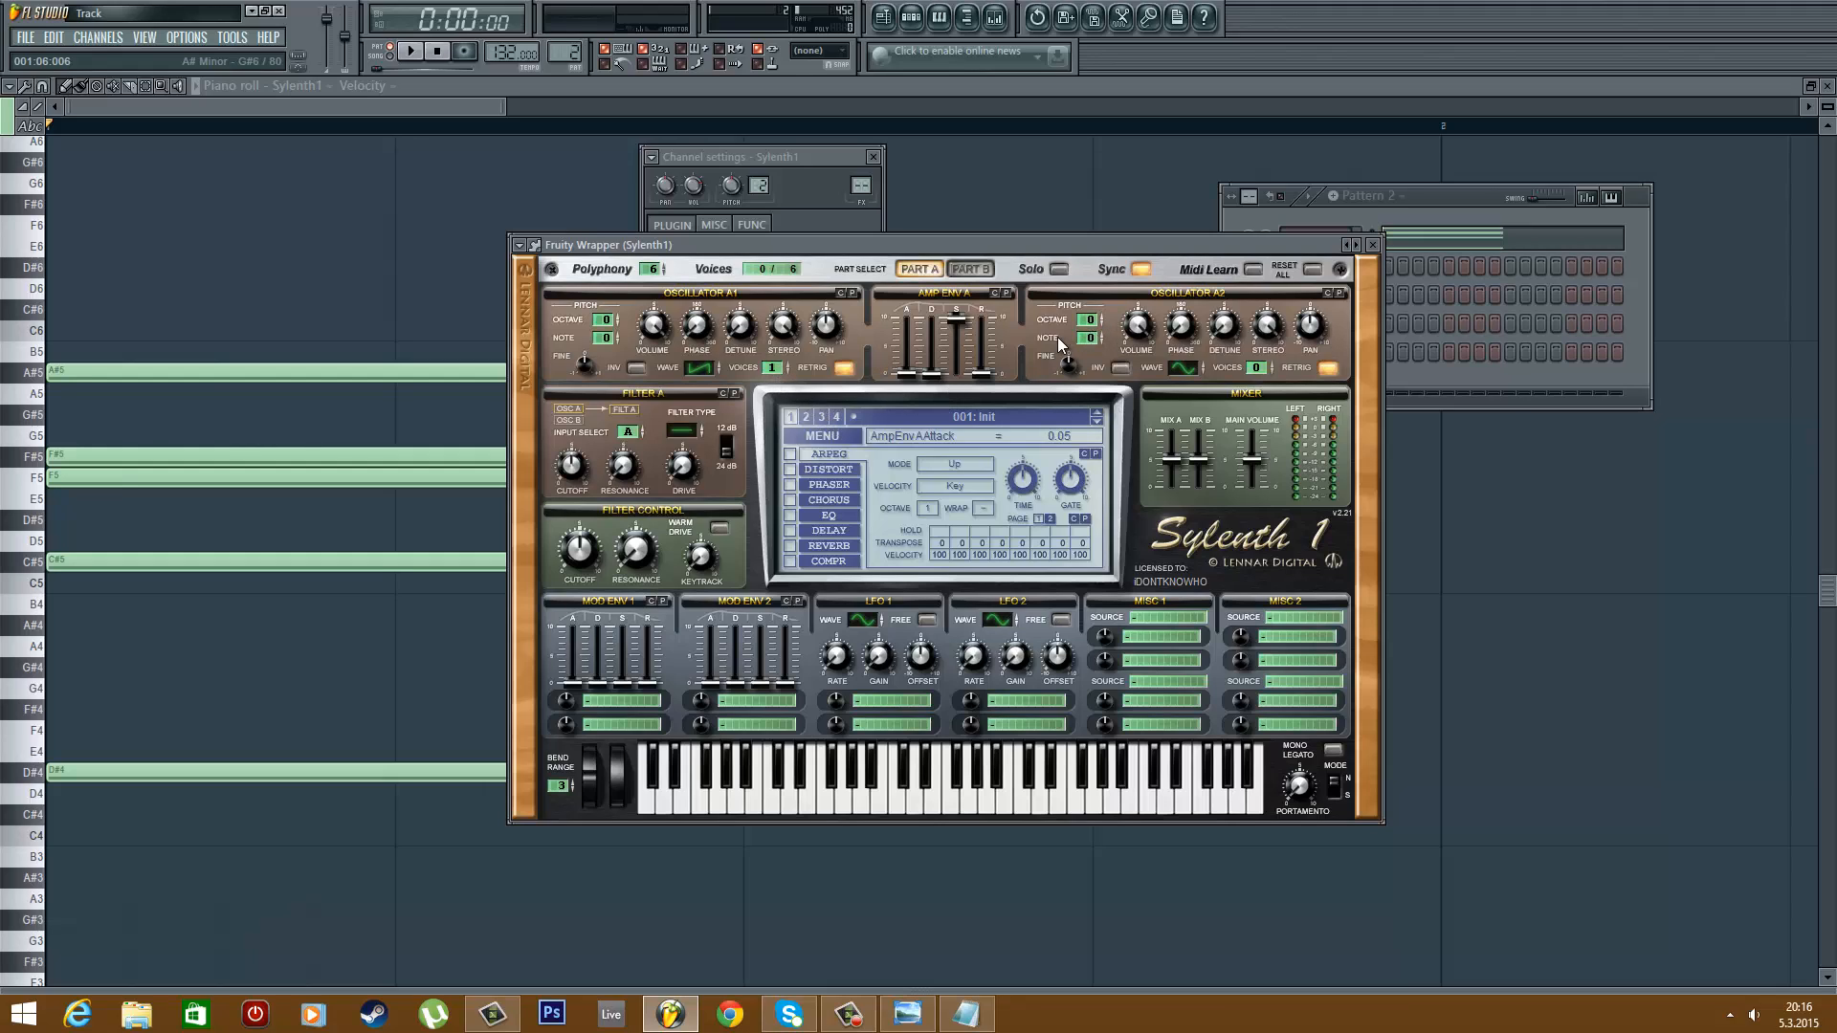
Step: Move the plugin window aside and set oscillator A1 to 4 voices, detune 3.14 and volume 10.00
left_click_drag(968, 245, 1261, 315)
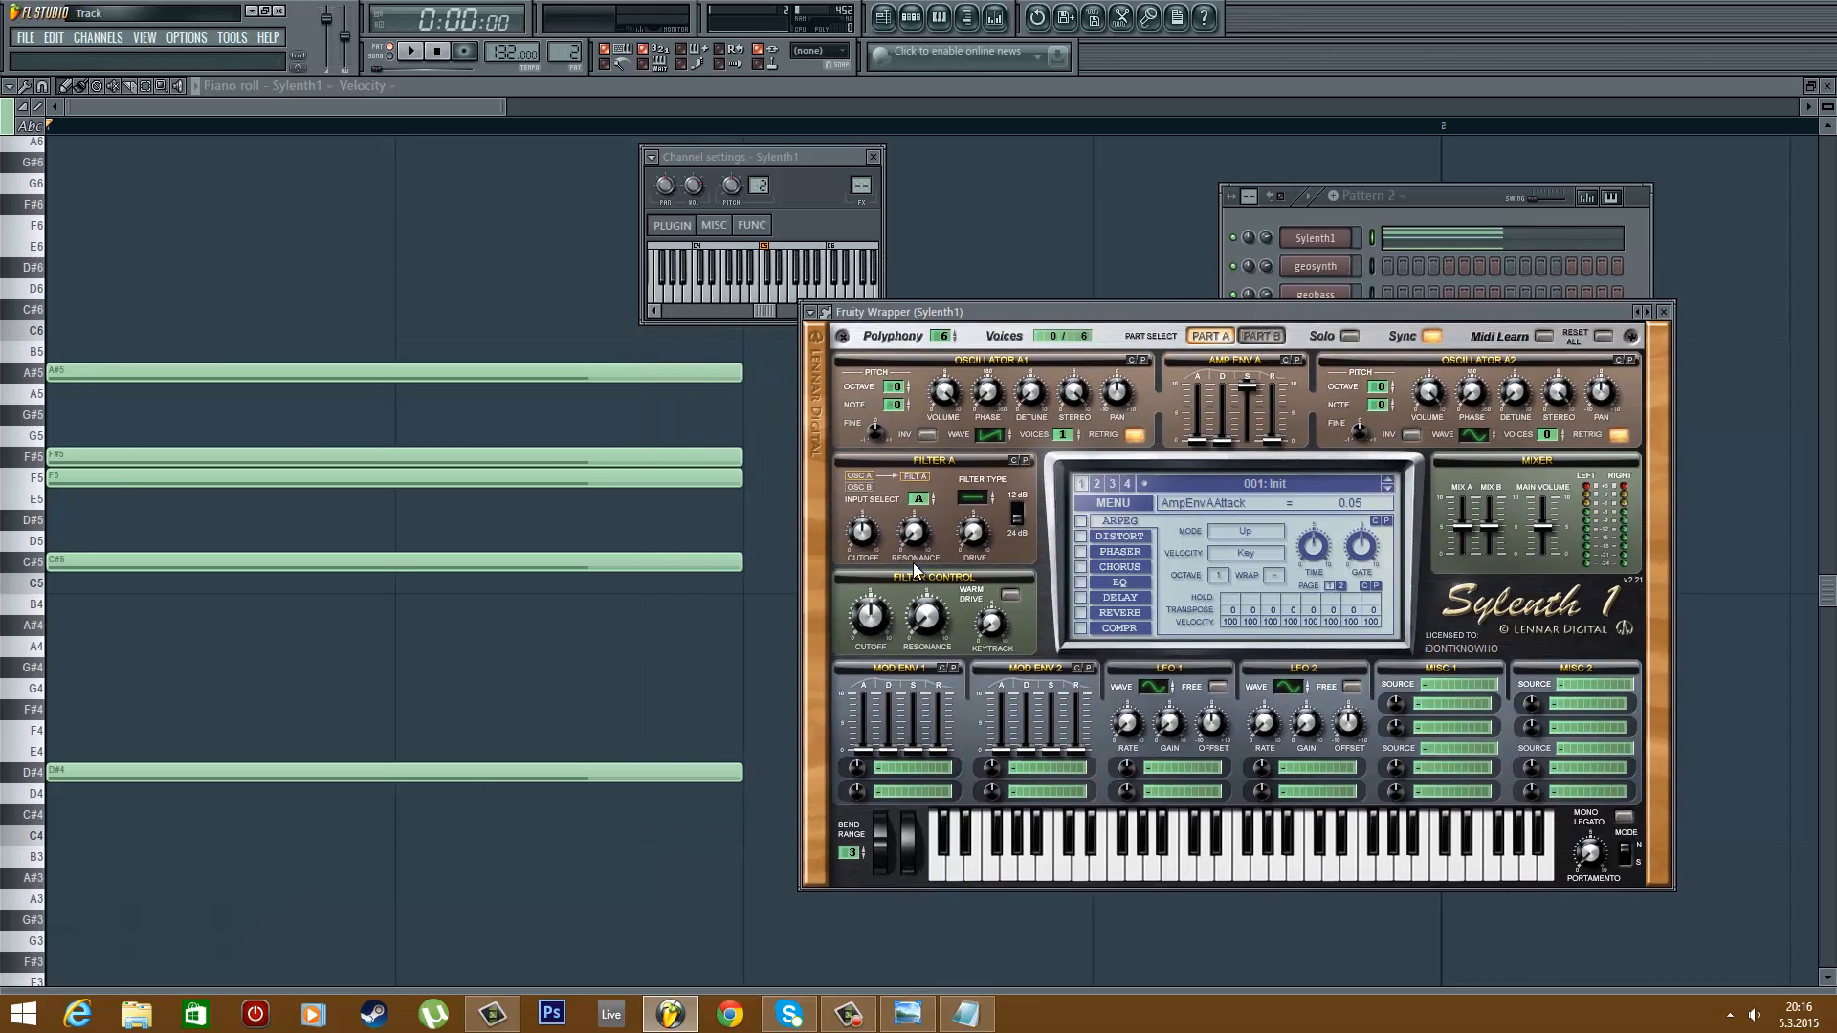
left_click_drag(1043, 308, 935, 290)
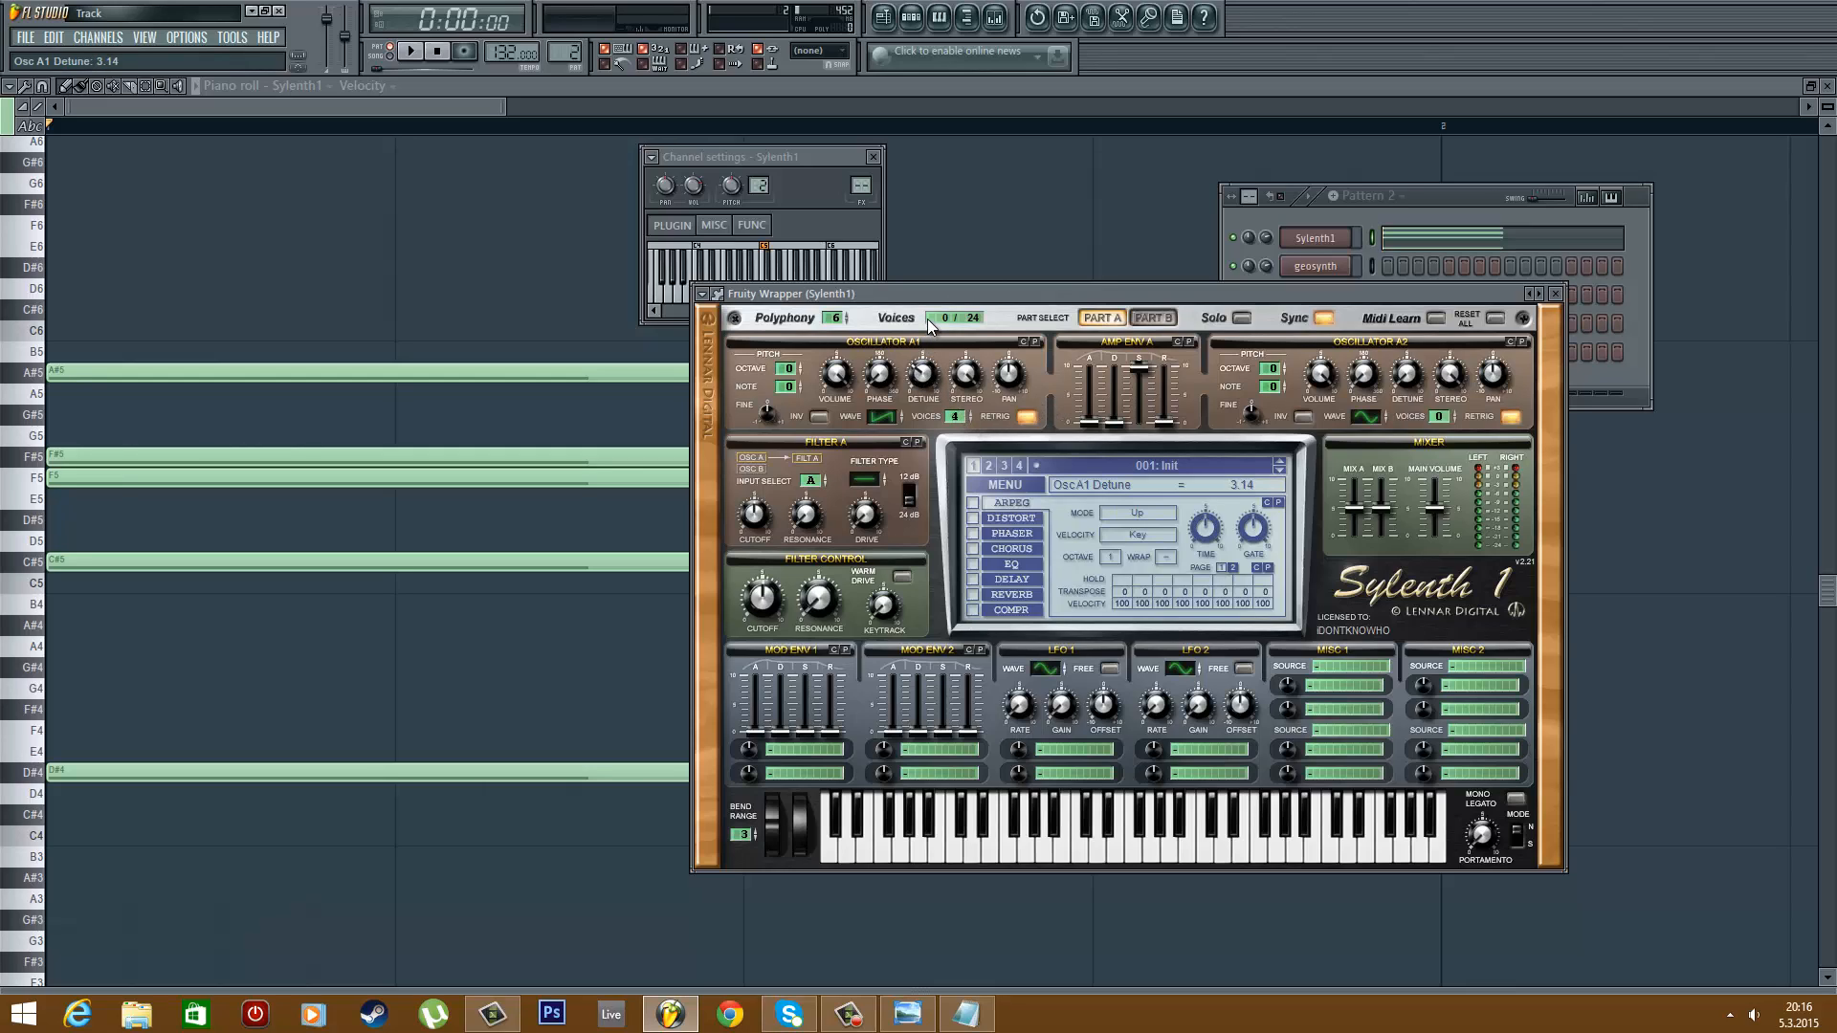
left_click_drag(928, 319, 927, 322)
left_click(973, 377)
left_click(1006, 392)
left_click(876, 402)
left_click(839, 385)
Step: Play the chord with the current oscillator A1 settings and stop playback
left_click(412, 53)
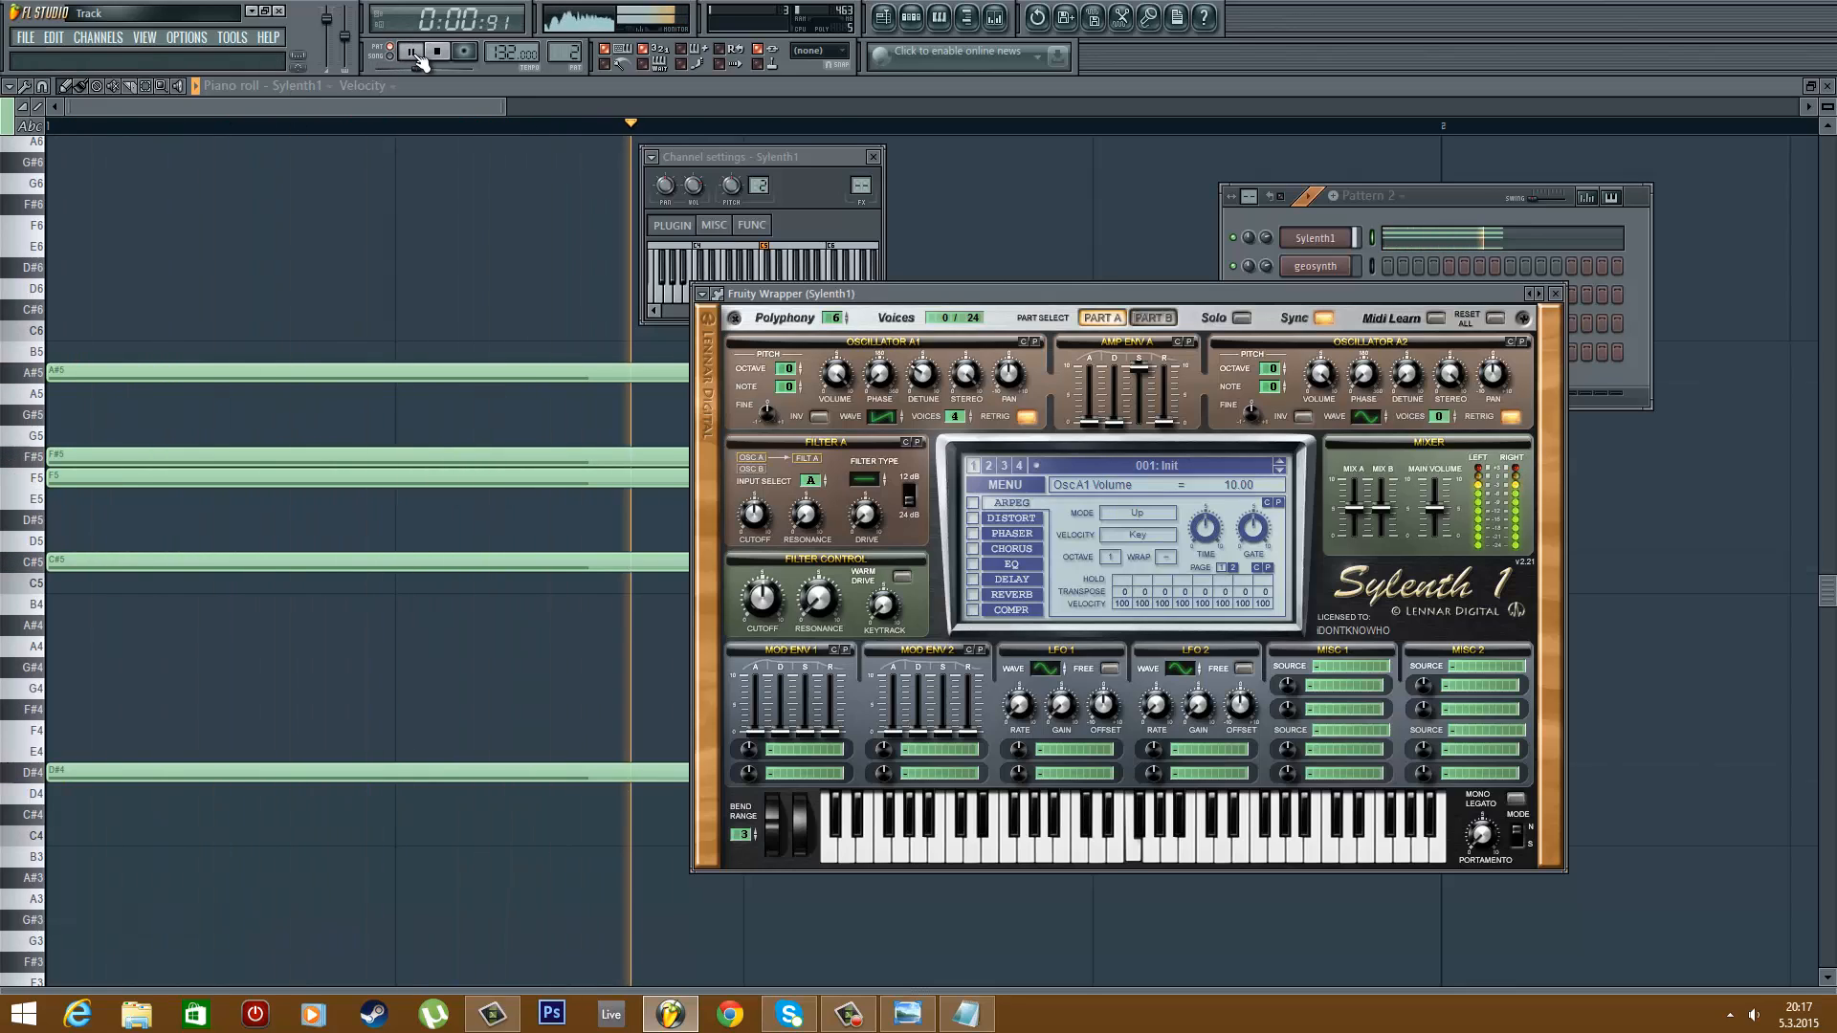
left_click(417, 56)
left_click(439, 57)
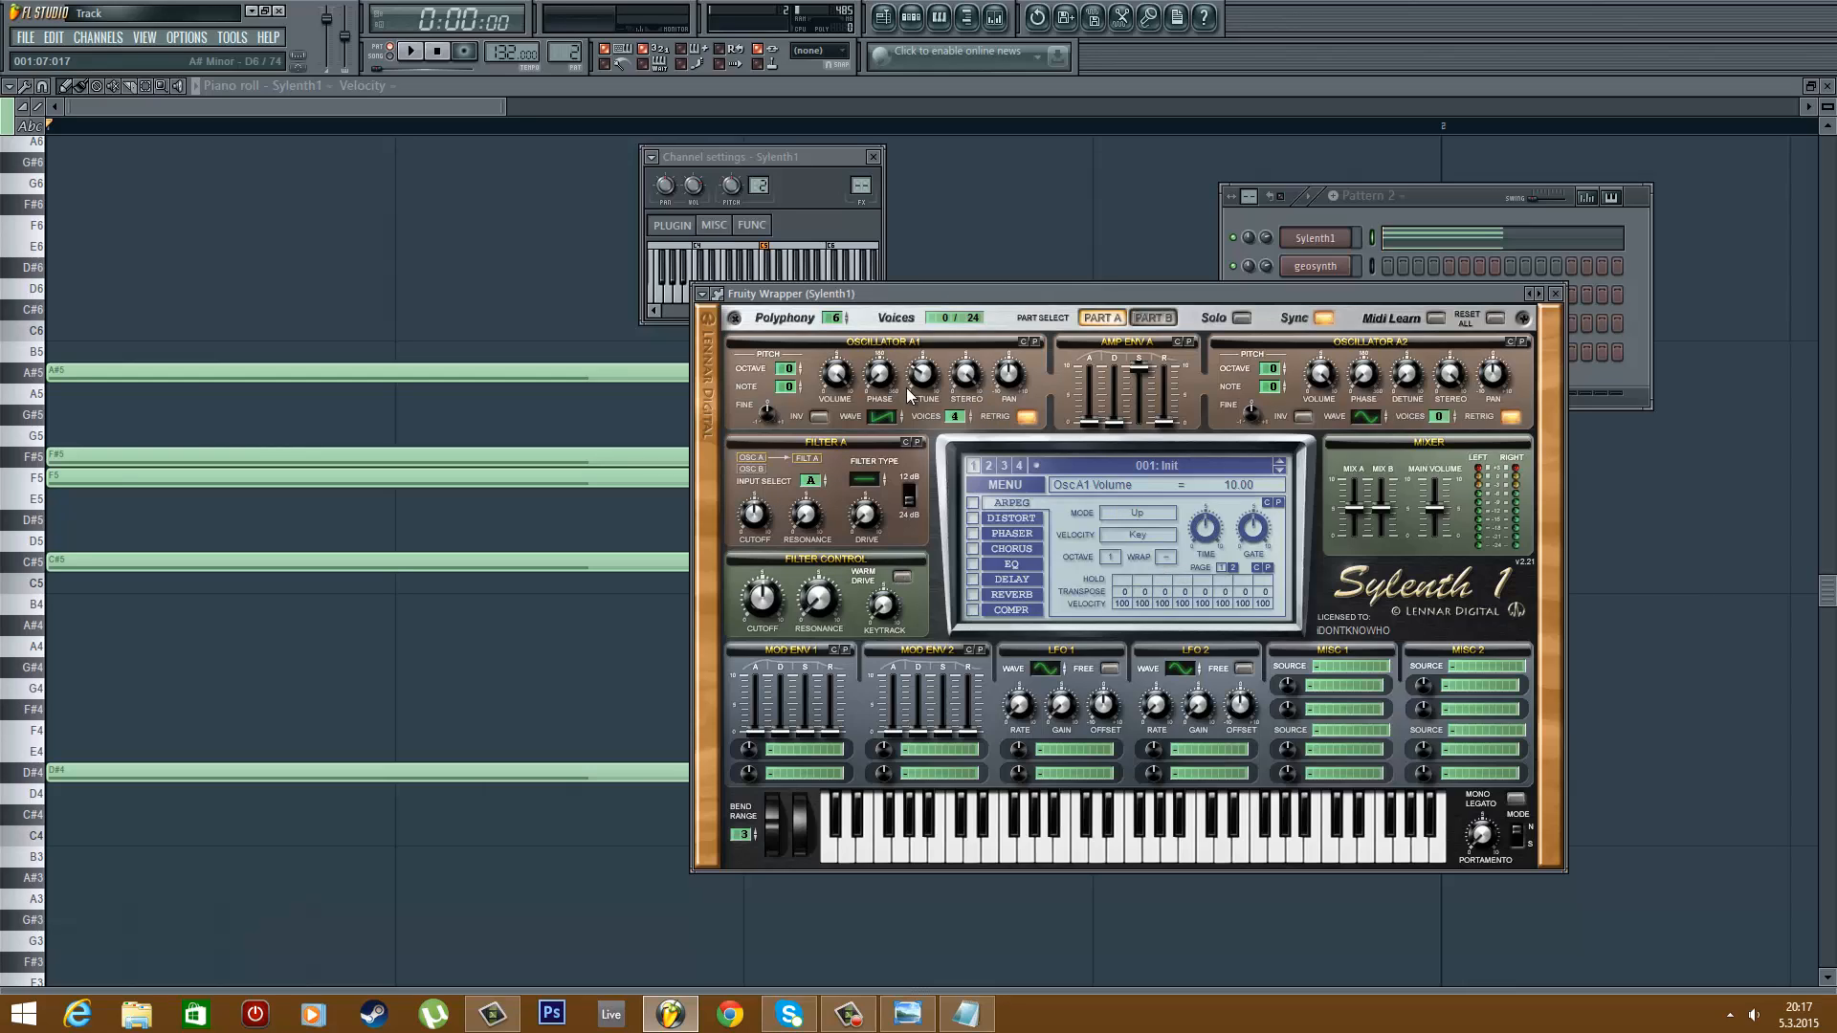
Step: Turn off oscillator A1's retrig, close the channel settings window, and play the chord
left_click(1026, 417)
left_click(872, 156)
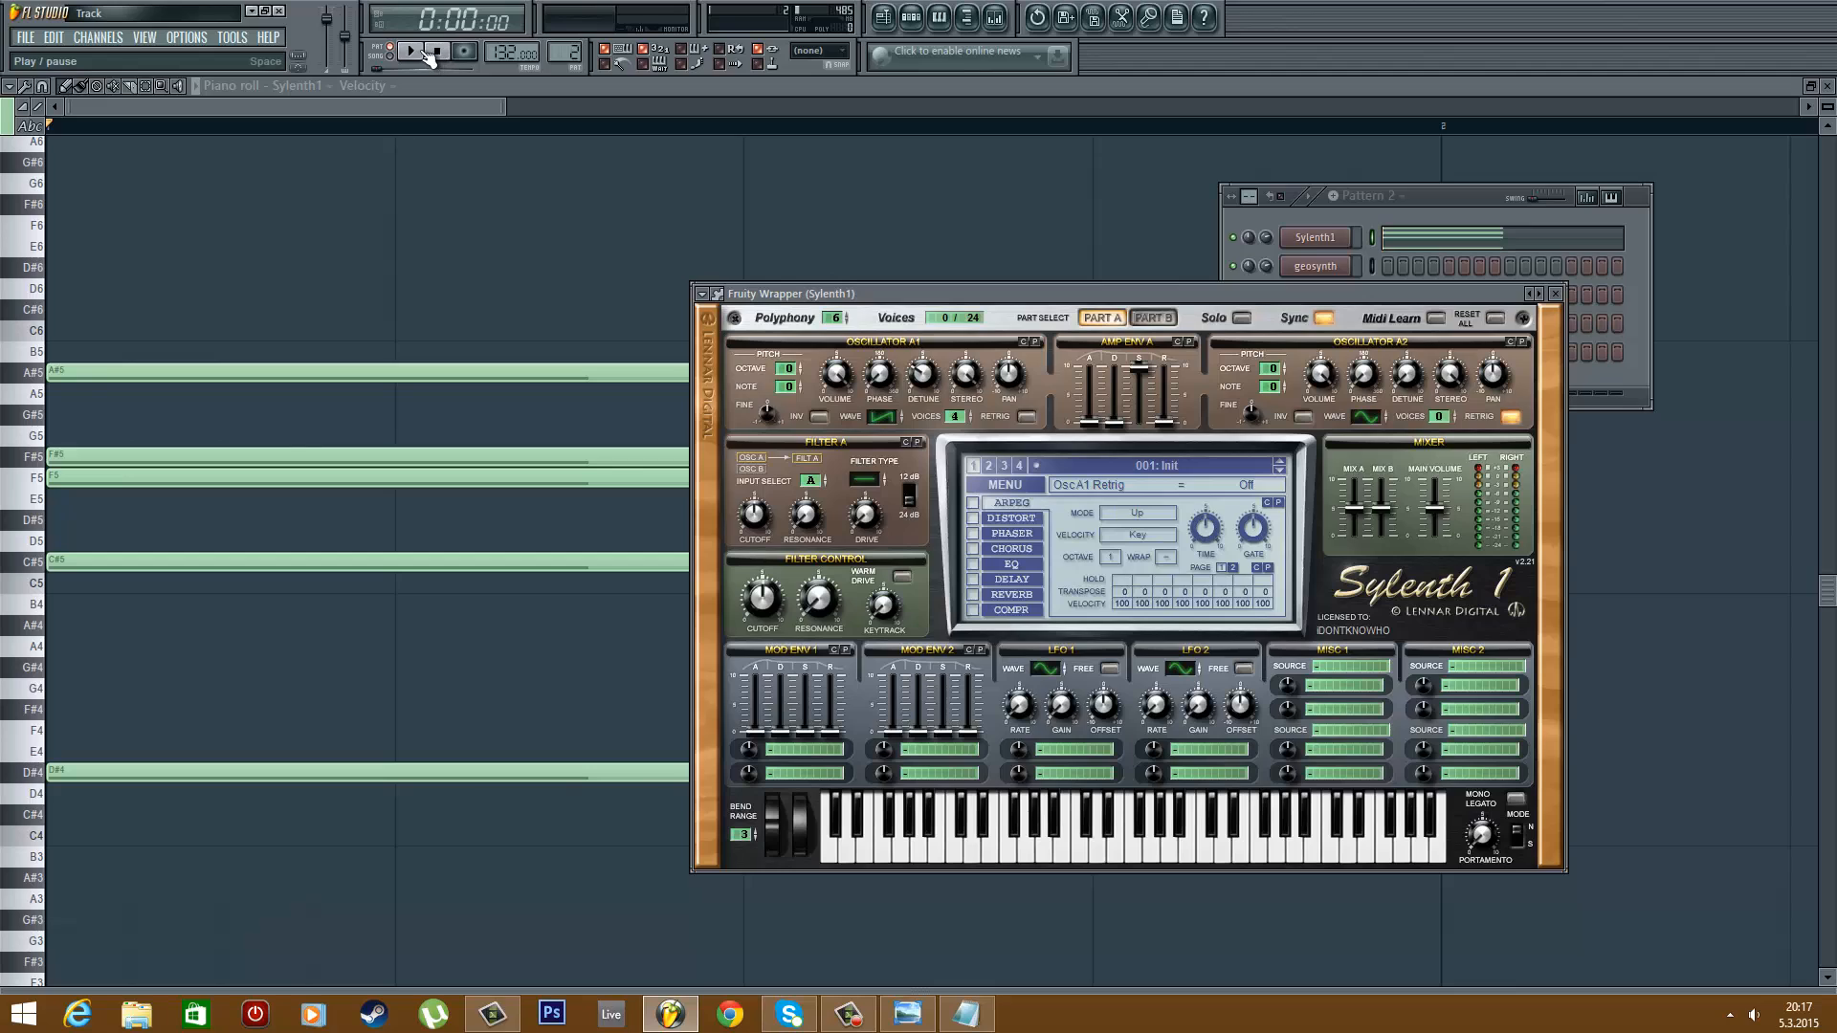
left_click(424, 54)
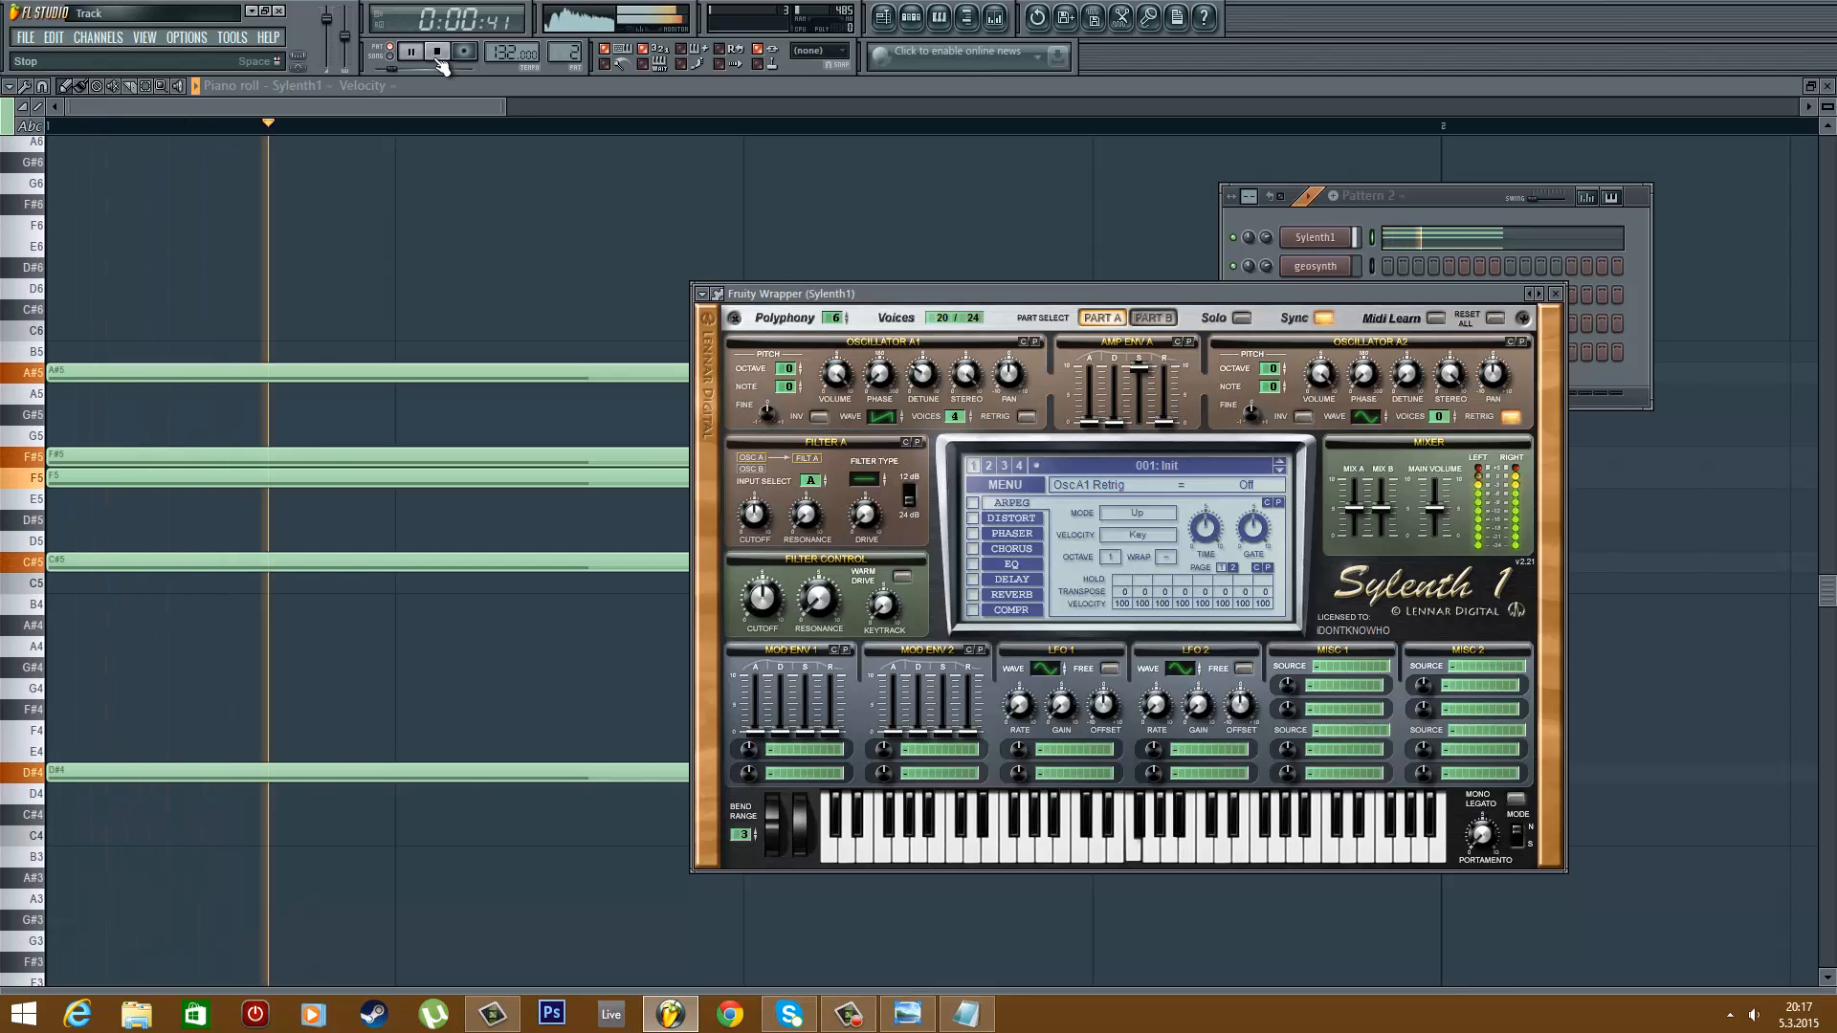
left_click(438, 53)
Step: Compare the chord with oscillator A1's retrig on and with it off, playing each version
left_click(1028, 418)
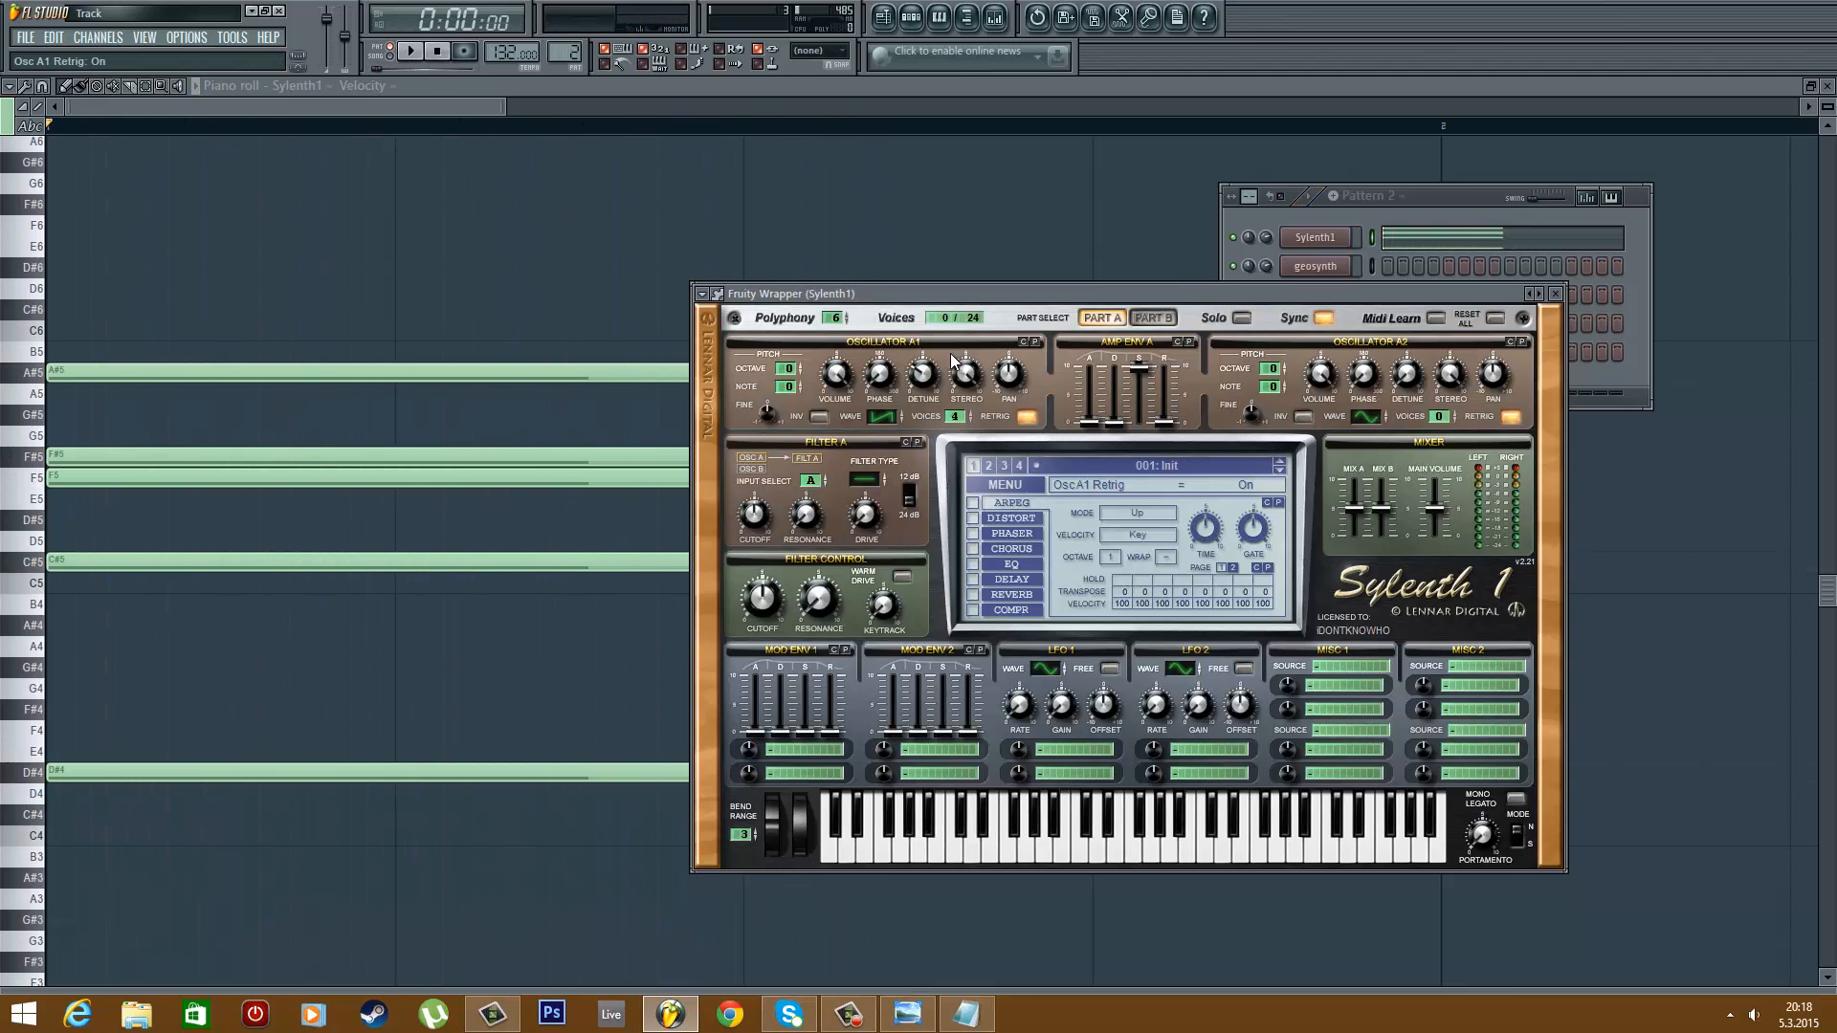
left_click(410, 53)
left_click(446, 55)
left_click(1026, 418)
left_click(410, 53)
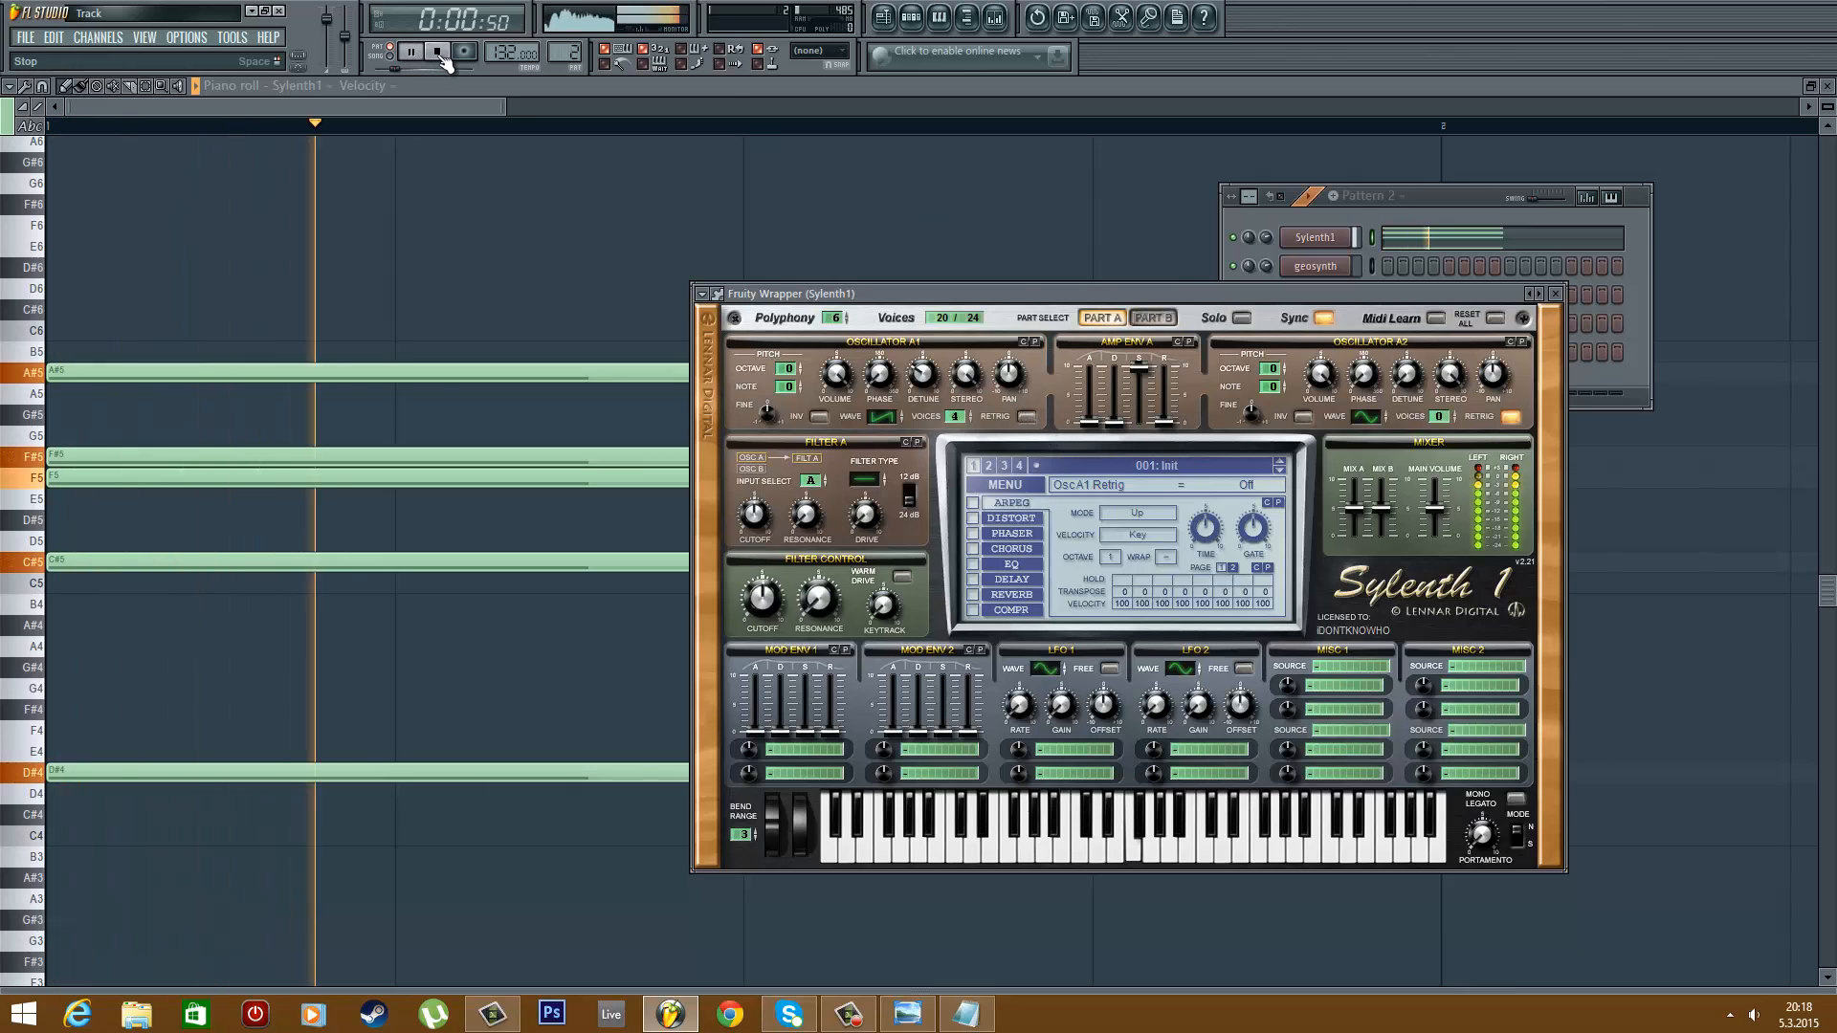
left_click(440, 54)
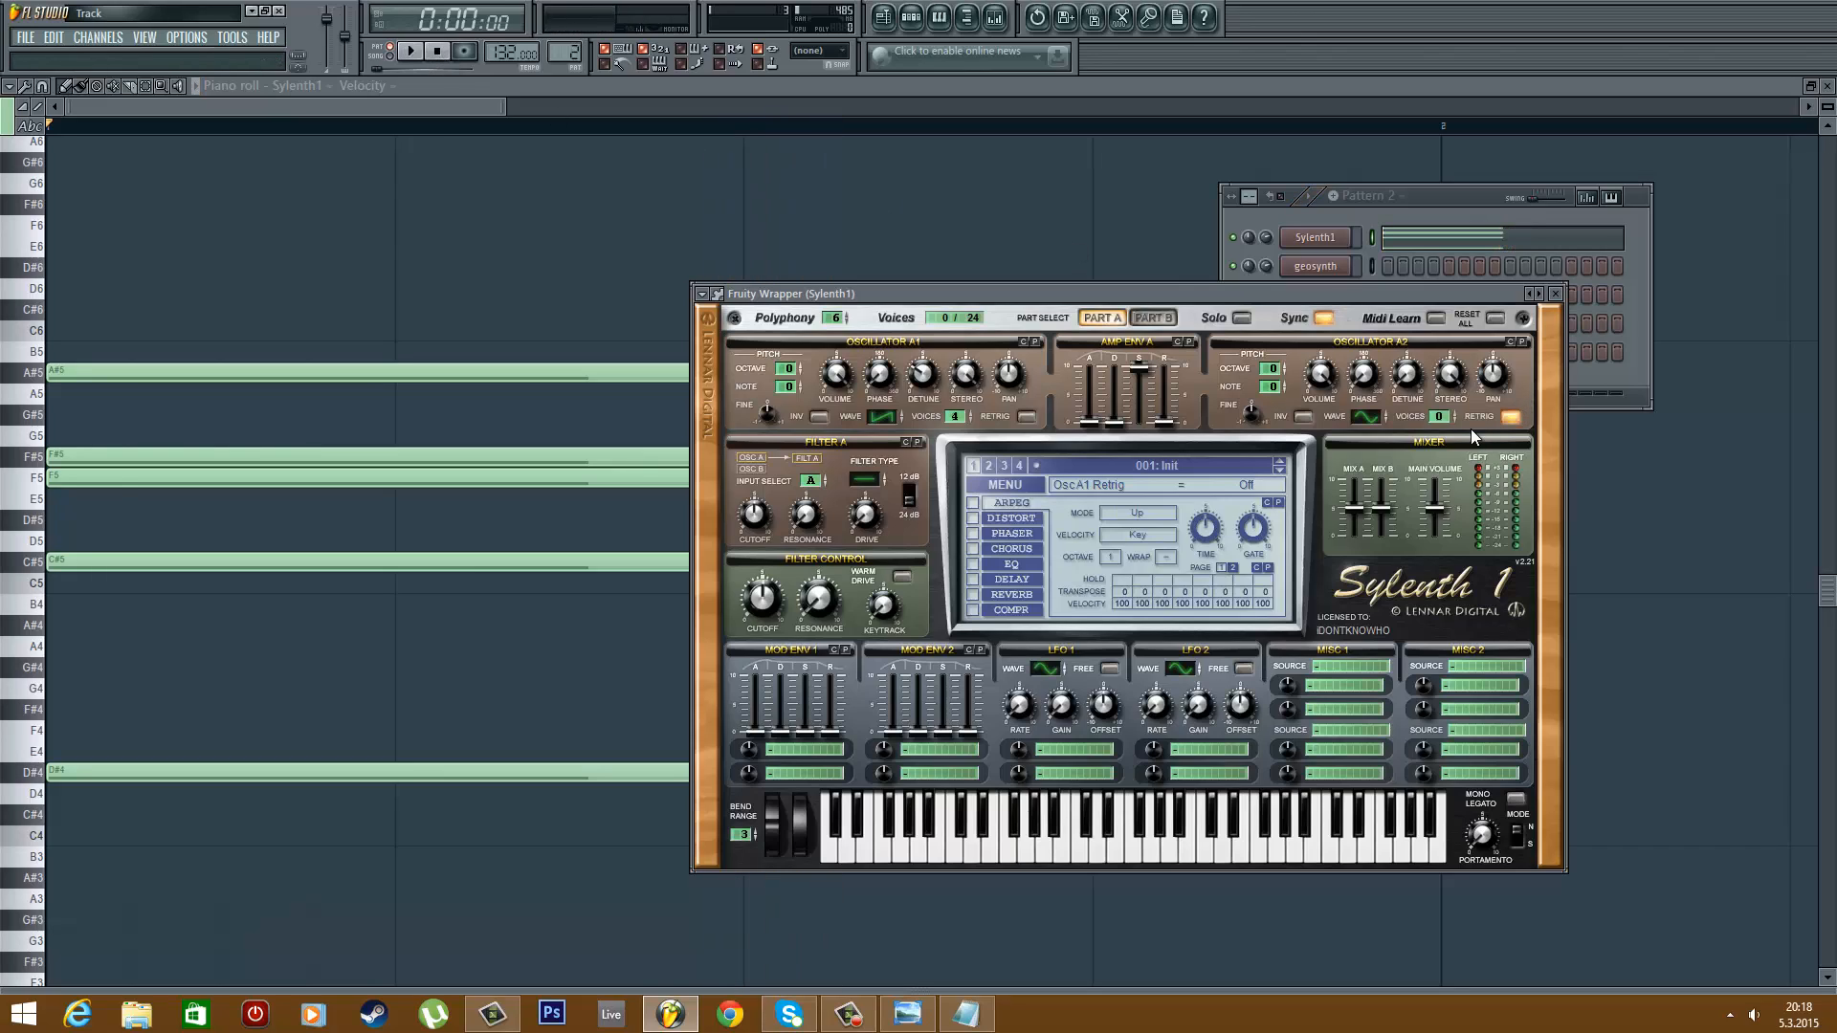
Step: Set oscillator A2 to a Saw wave with 4 voices, raised detune and retrig off, fine-tune both oscillators, and play the chord
left_click_drag(1443, 421, 1444, 415)
left_click(1510, 417)
left_click_drag(1410, 394, 1410, 318)
left_click(1253, 417)
left_click_drag(760, 422, 766, 421)
left_click(1368, 419)
left_click(410, 52)
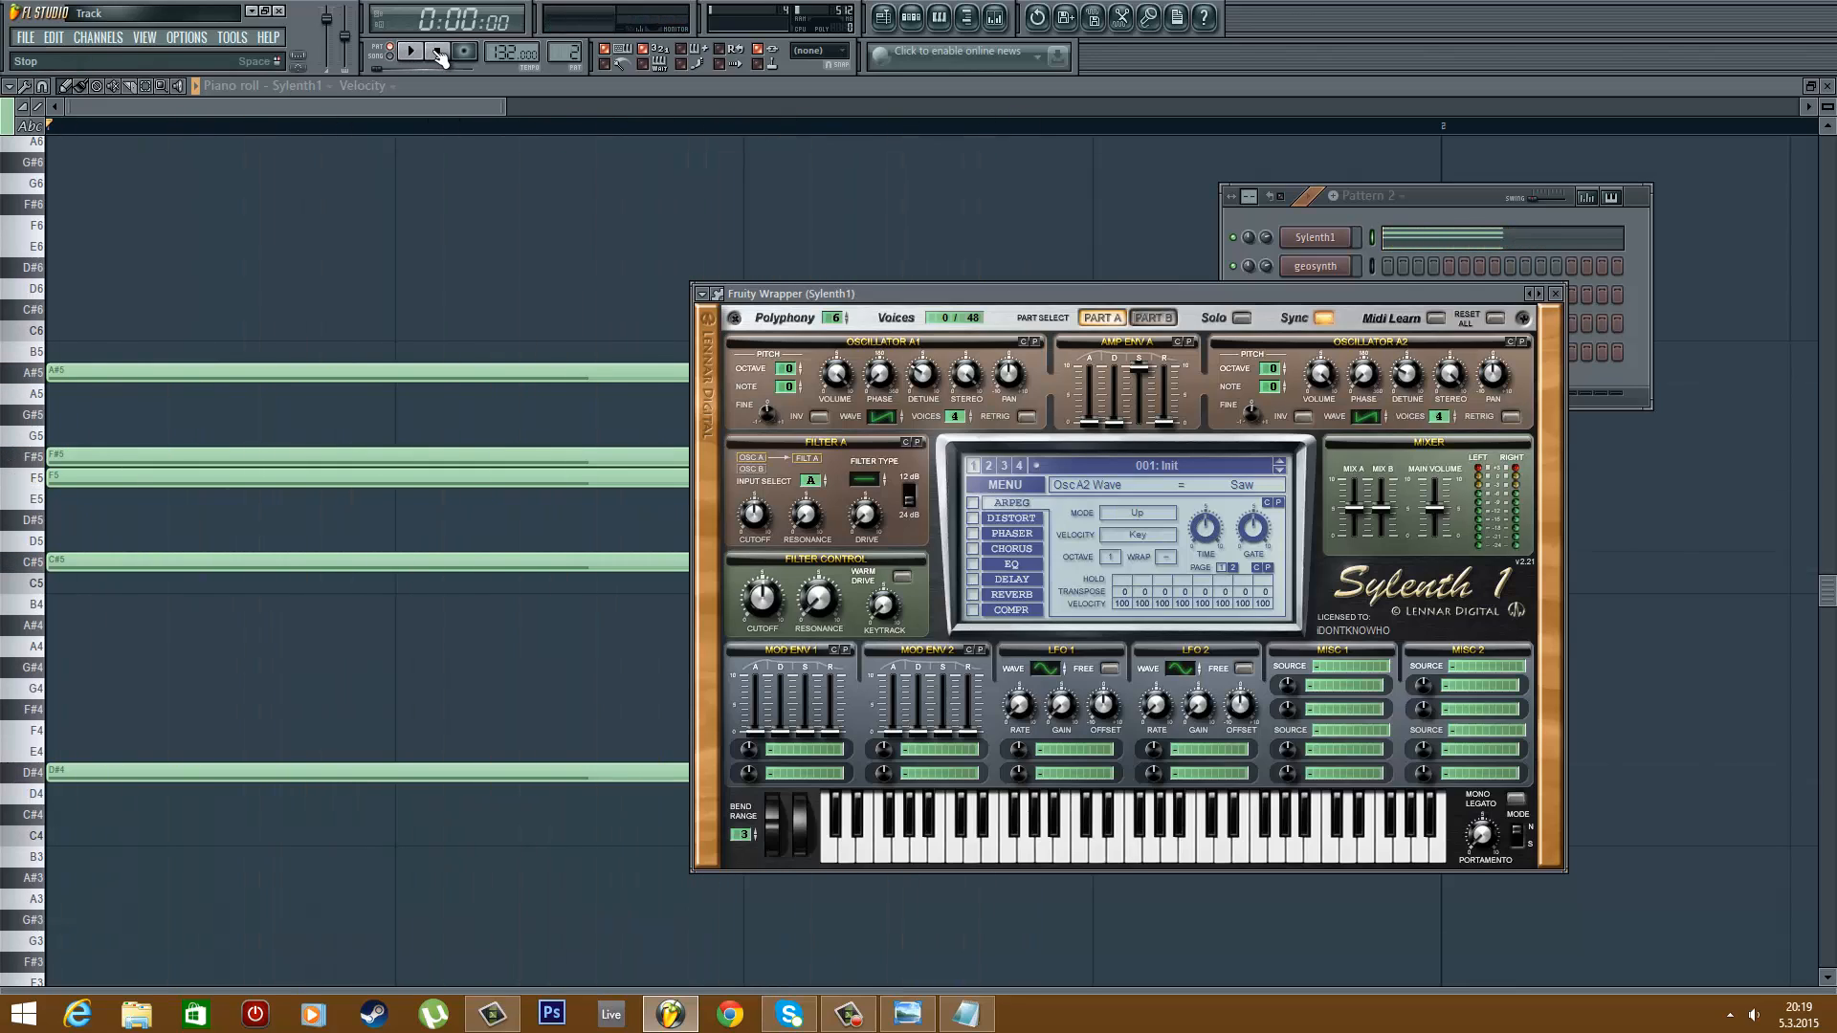
left_click(438, 54)
Step: View part B briefly, return to part A, and set oscillator A1's detune to 3.10
left_click(1155, 318)
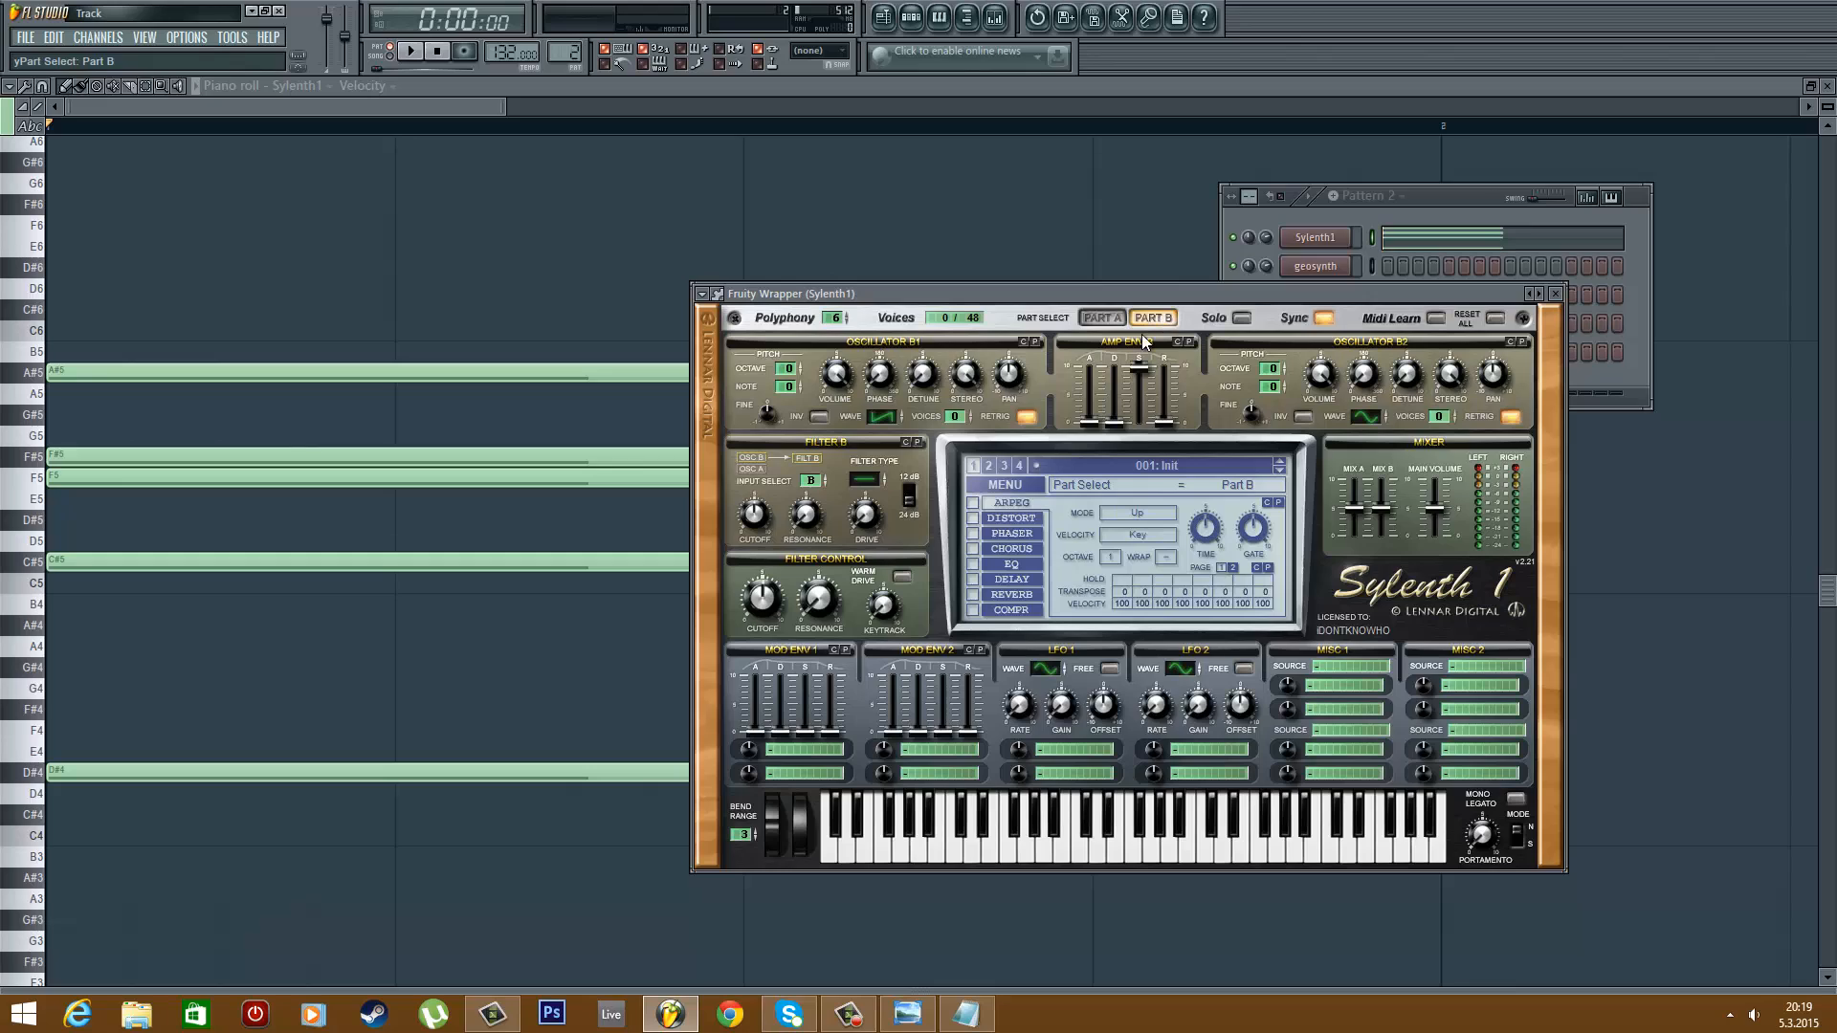
left_click(1110, 320)
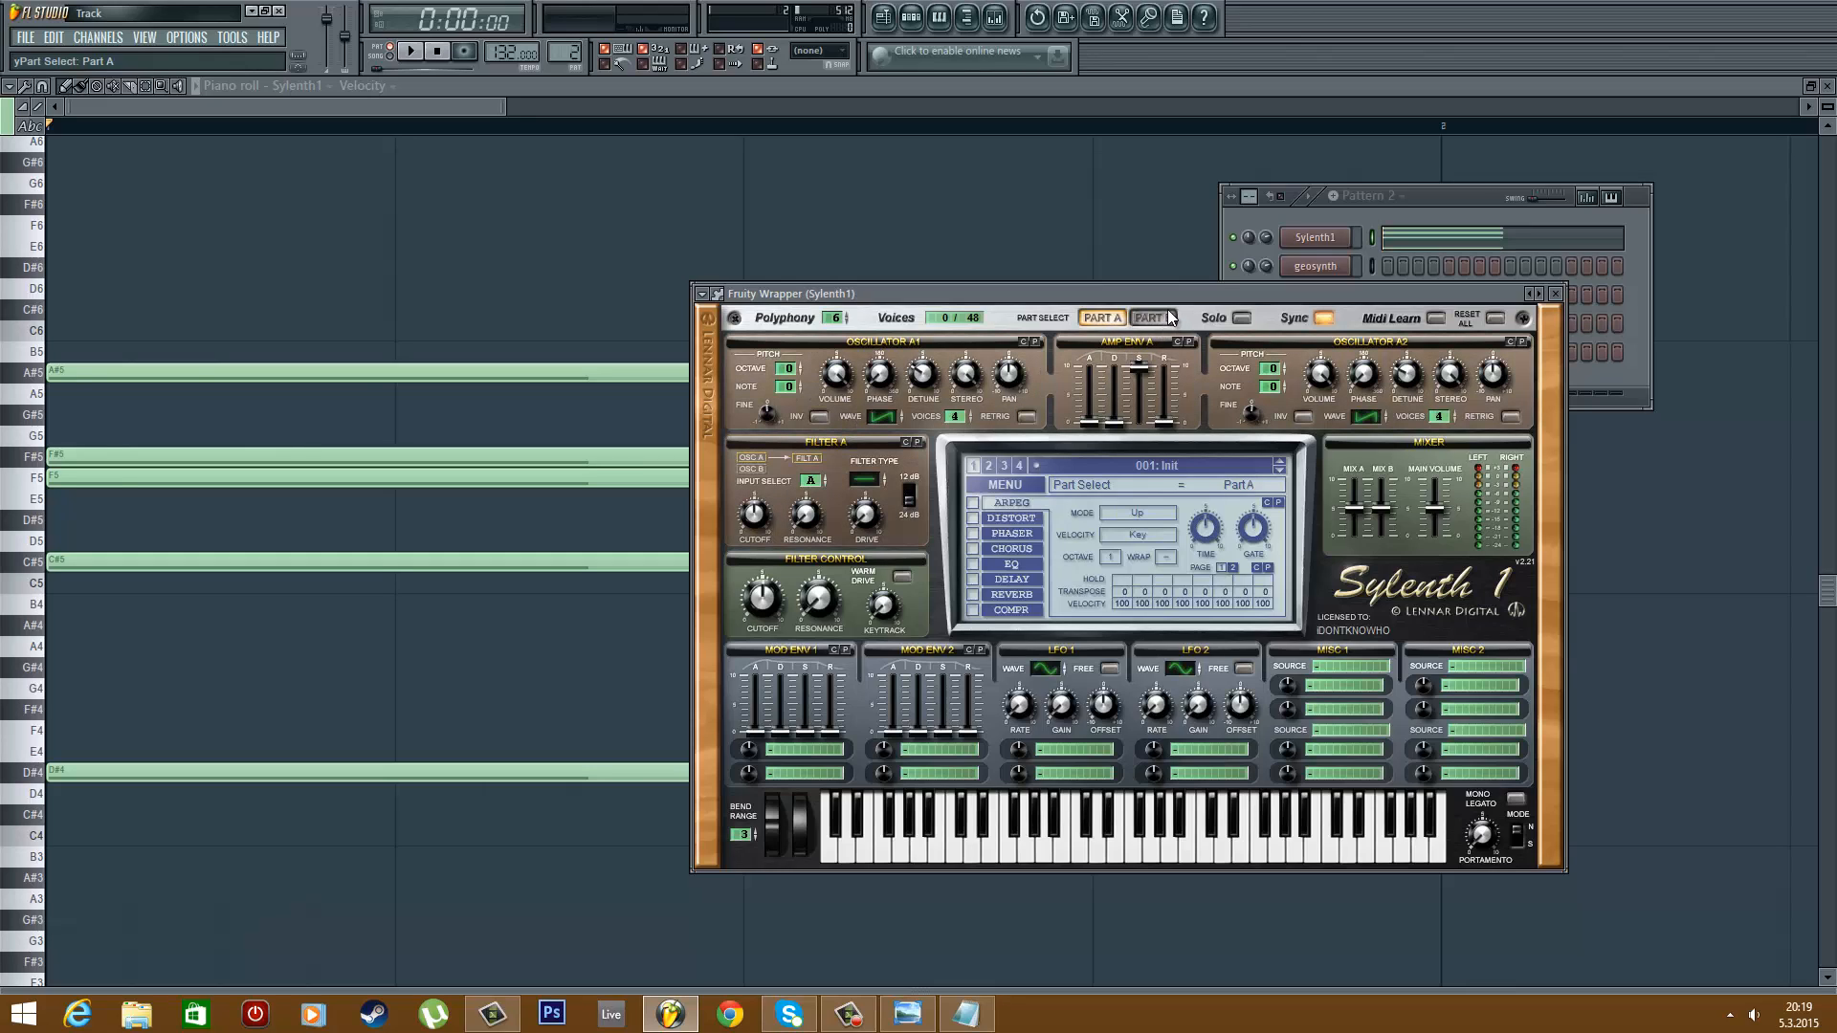
mouse_move(1411, 376)
left_click_drag(911, 381, 916, 381)
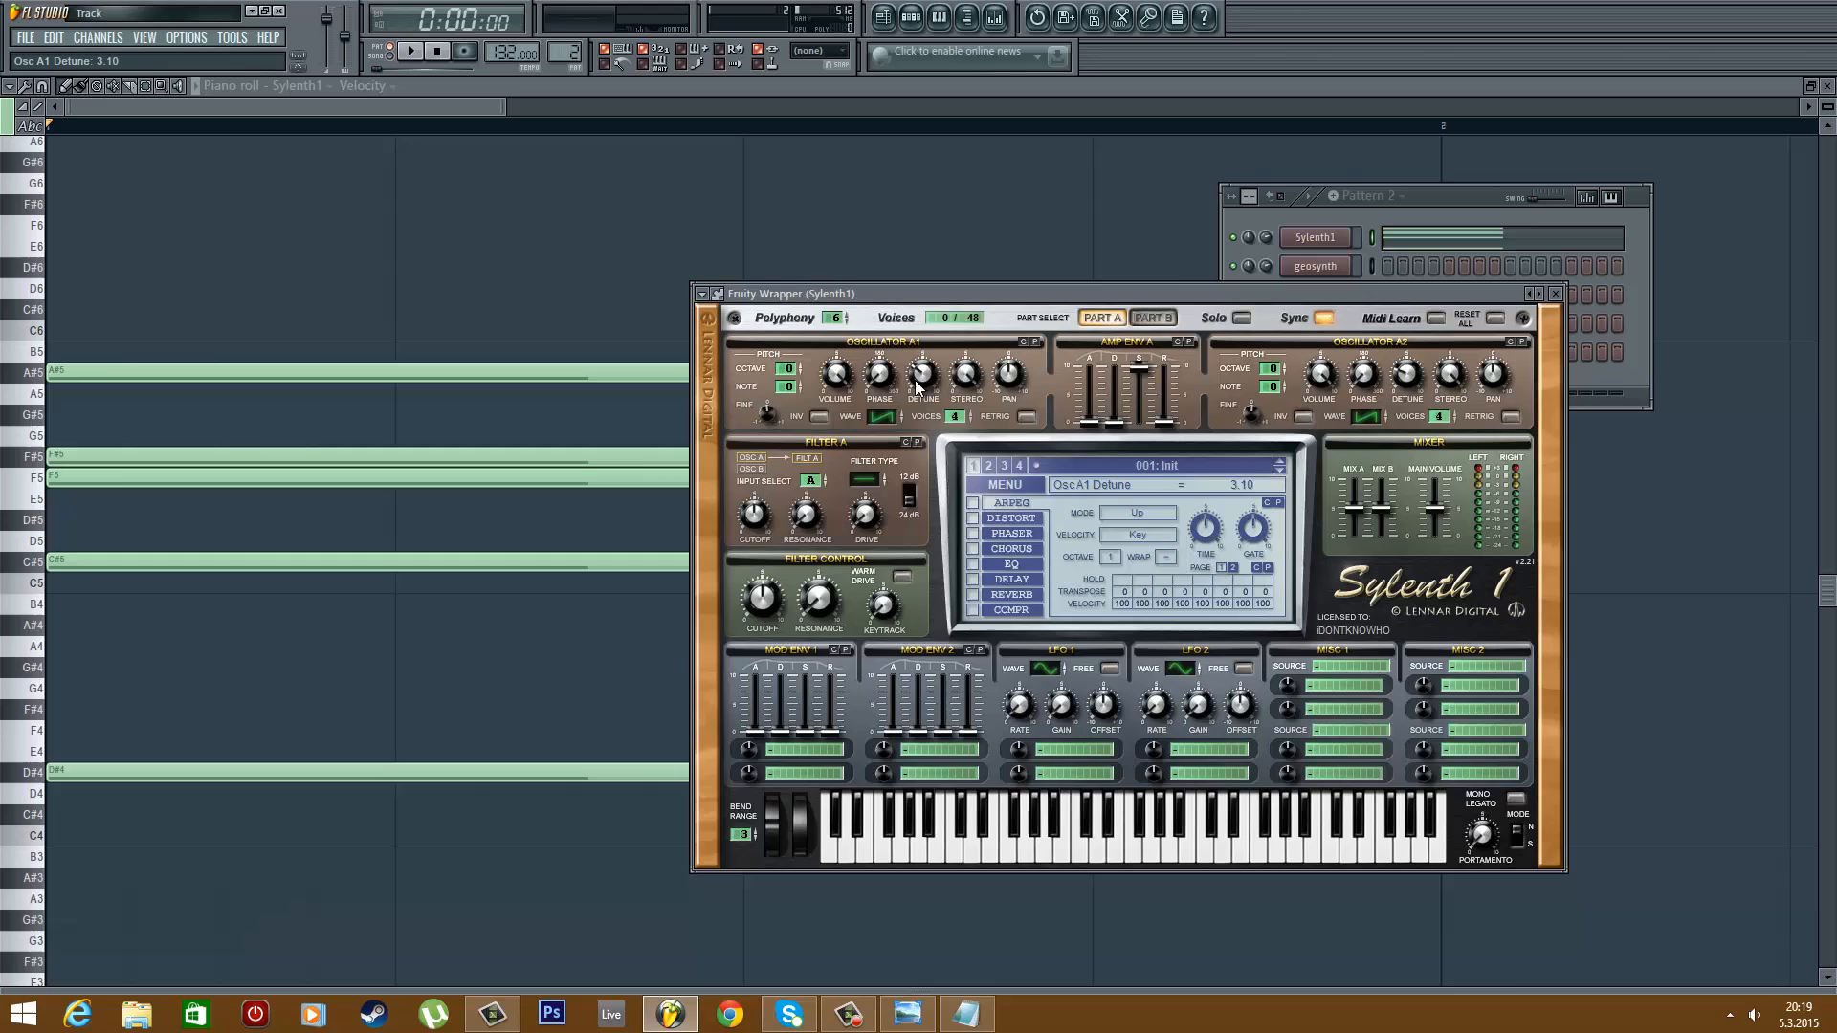
Step: In part B, set oscillators B1 and B2 to 8 voices each and turn off their retrig
left_click(1156, 318)
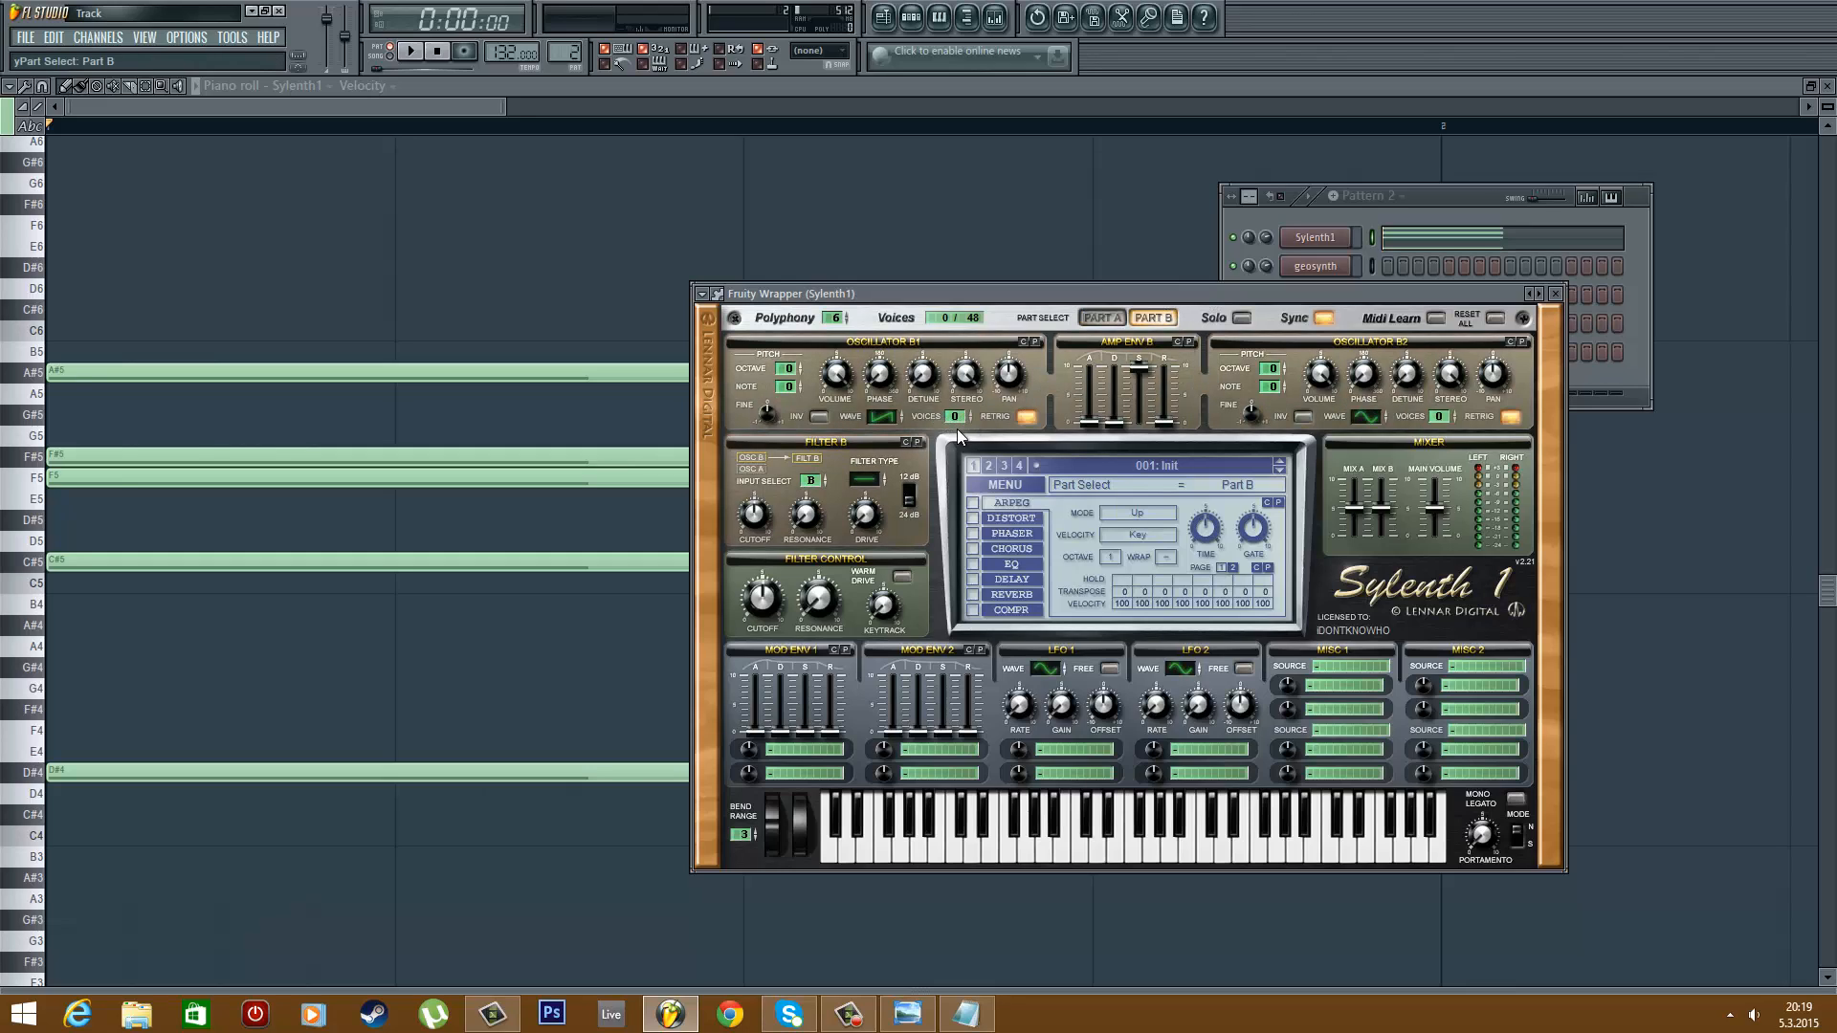
left_click_drag(961, 421, 965, 275)
left_click_drag(1439, 419, 1407, 2)
left_click(1025, 419)
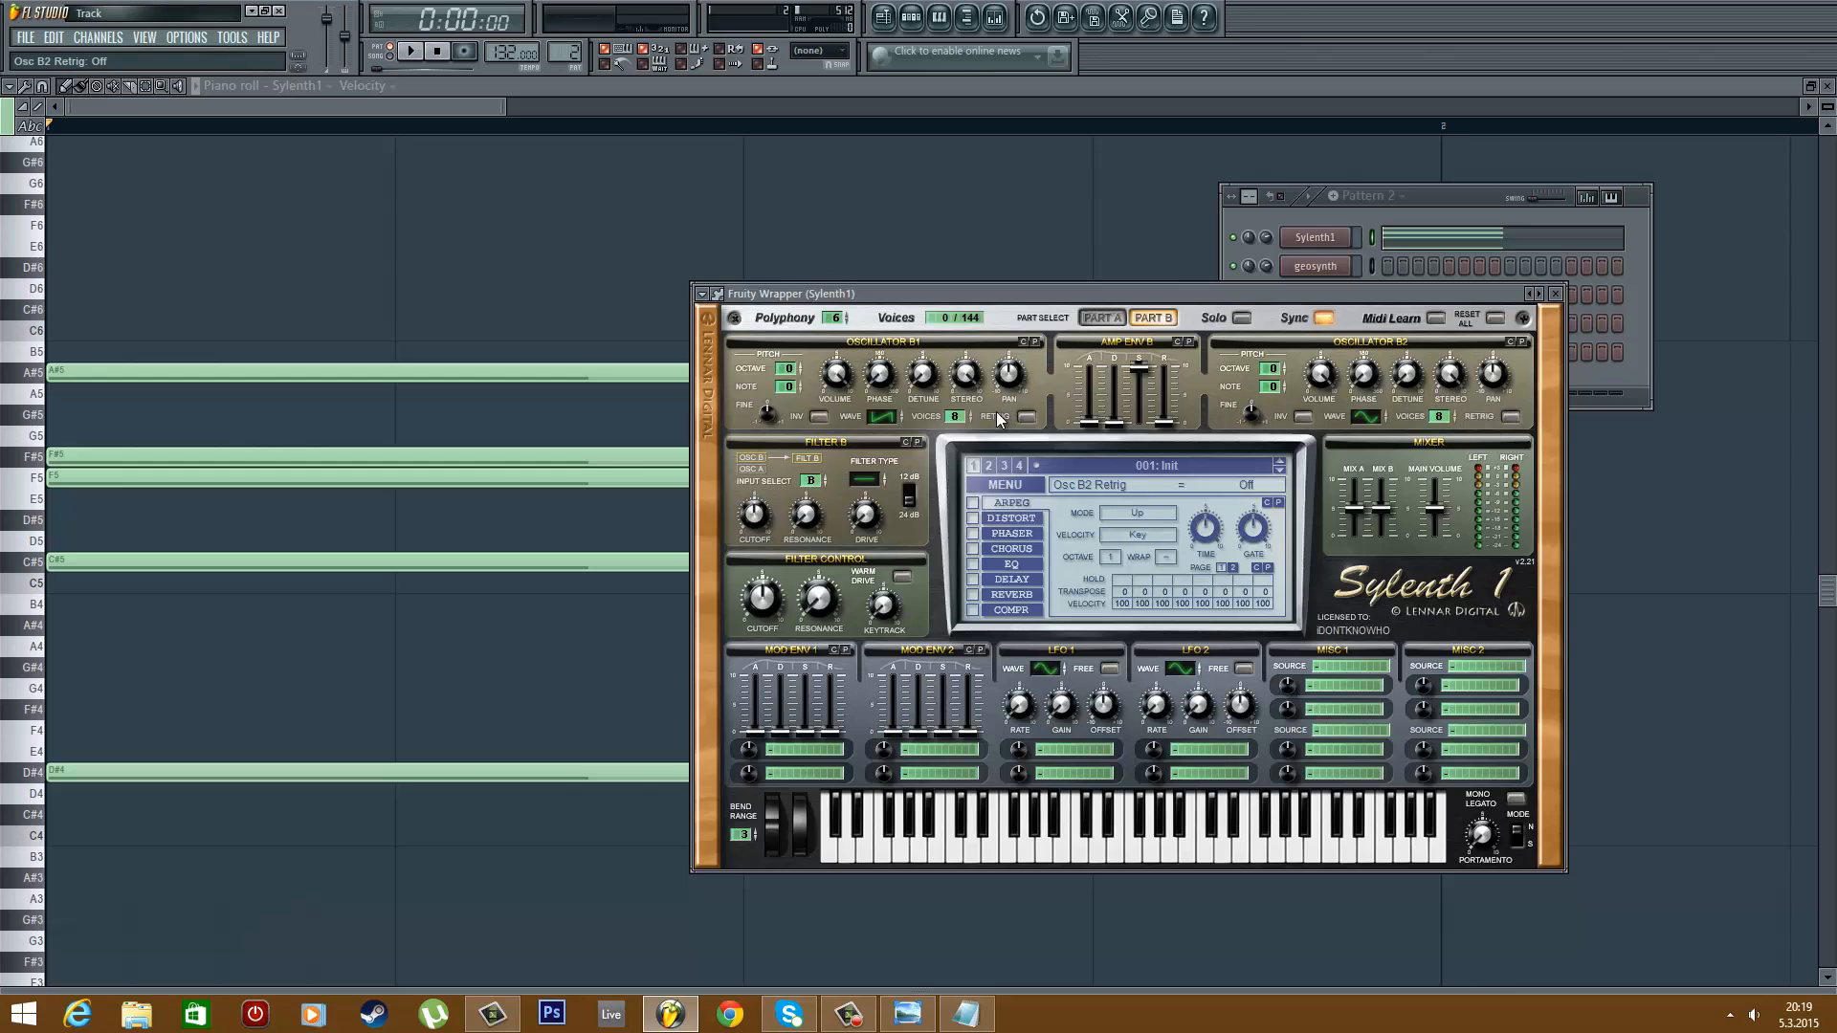
Step: Fine-tune oscillators B1 and B2, adjust B1's detune, set B2's detune to 4.33, and play the chord
left_click_drag(767, 411, 767, 415)
left_click_drag(767, 415, 767, 416)
left_click_drag(1259, 421, 1259, 417)
left_click(842, 376)
left_click(928, 385)
left_click_drag(928, 382, 938, 334)
left_click_drag(1407, 378, 1421, 282)
left_click(419, 53)
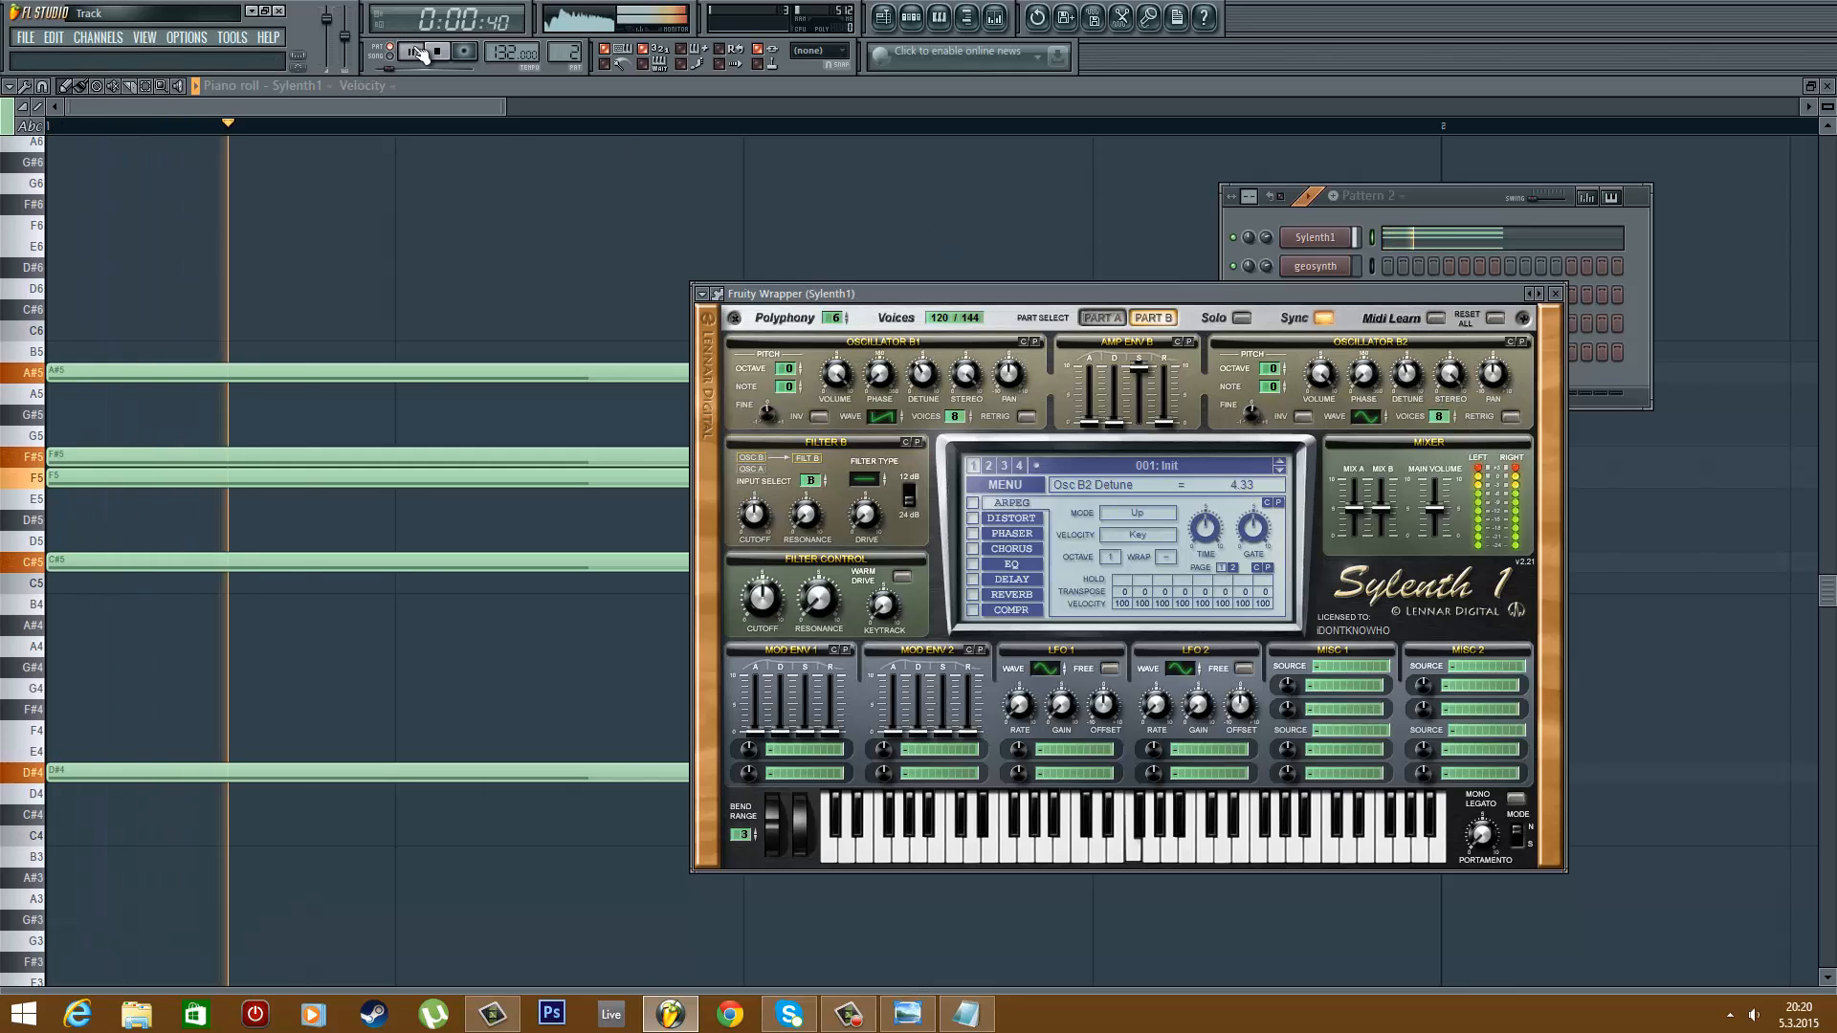
left_click(419, 53)
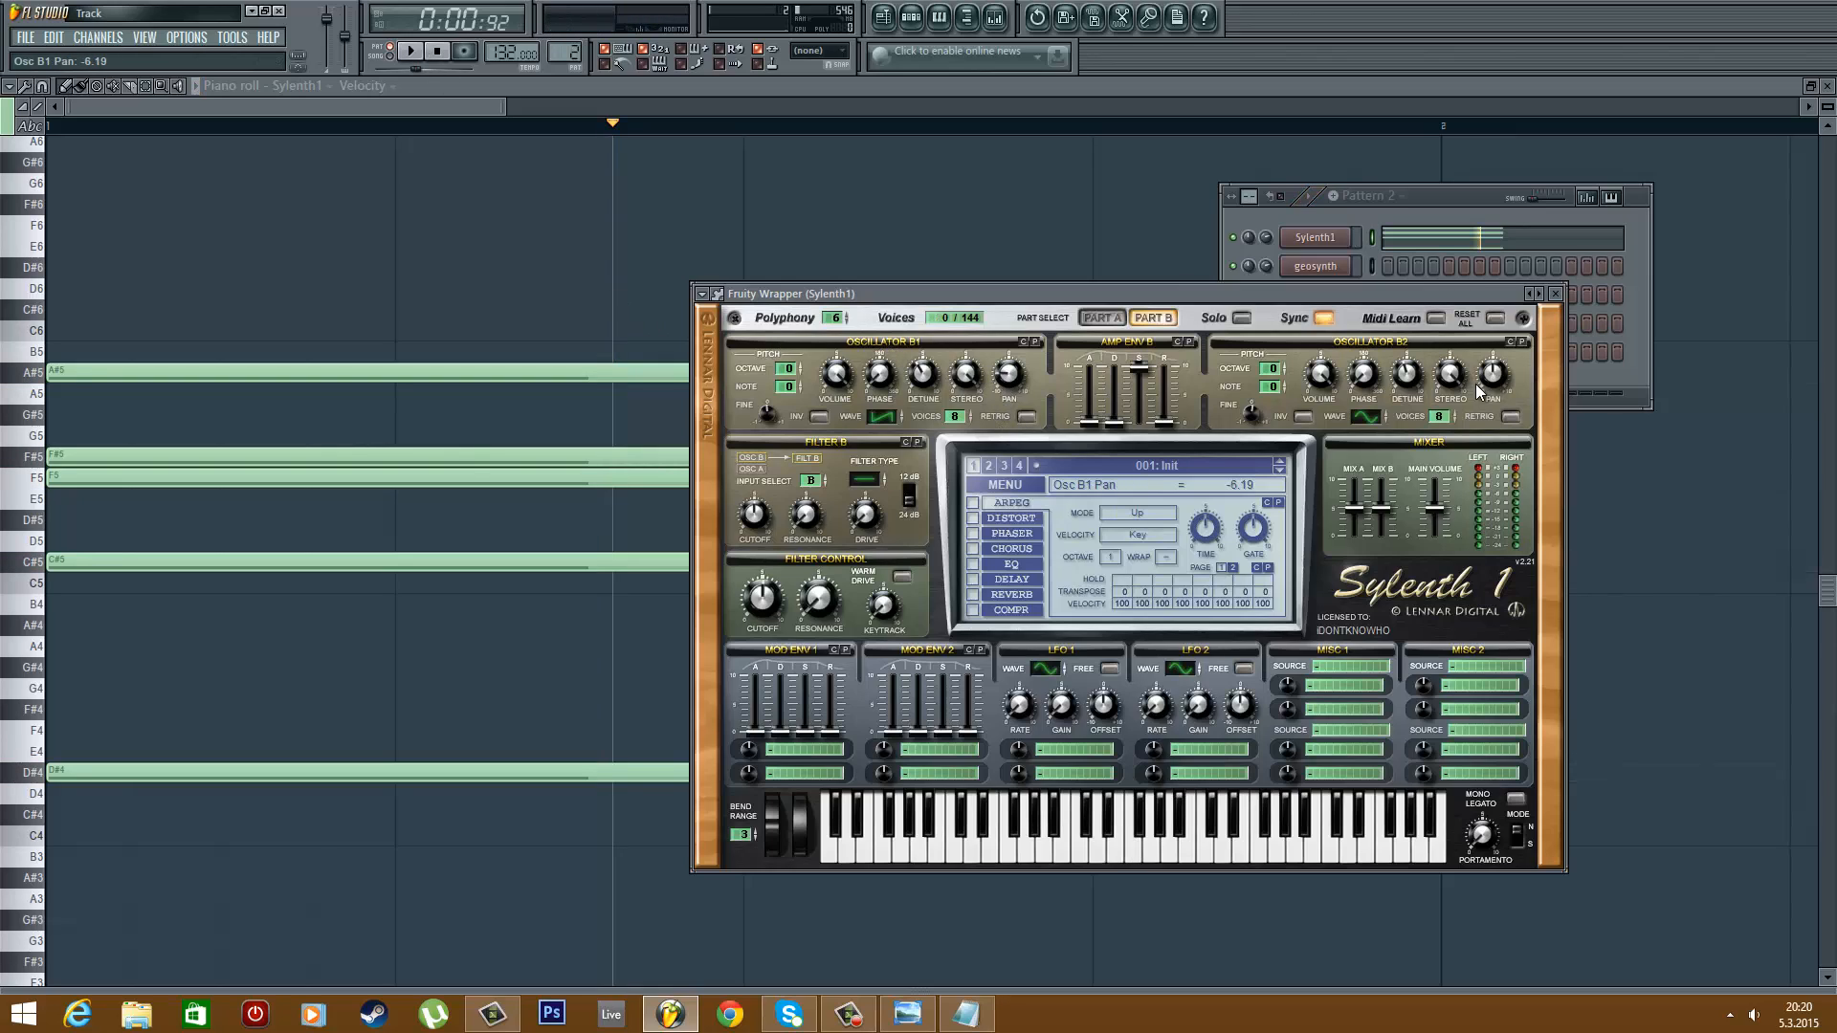
Step: Pan oscillator B2 to 6.38 and play the chord
left_click_drag(1490, 384, 1490, 381)
left_click_drag(1489, 328, 1490, 320)
left_click(418, 53)
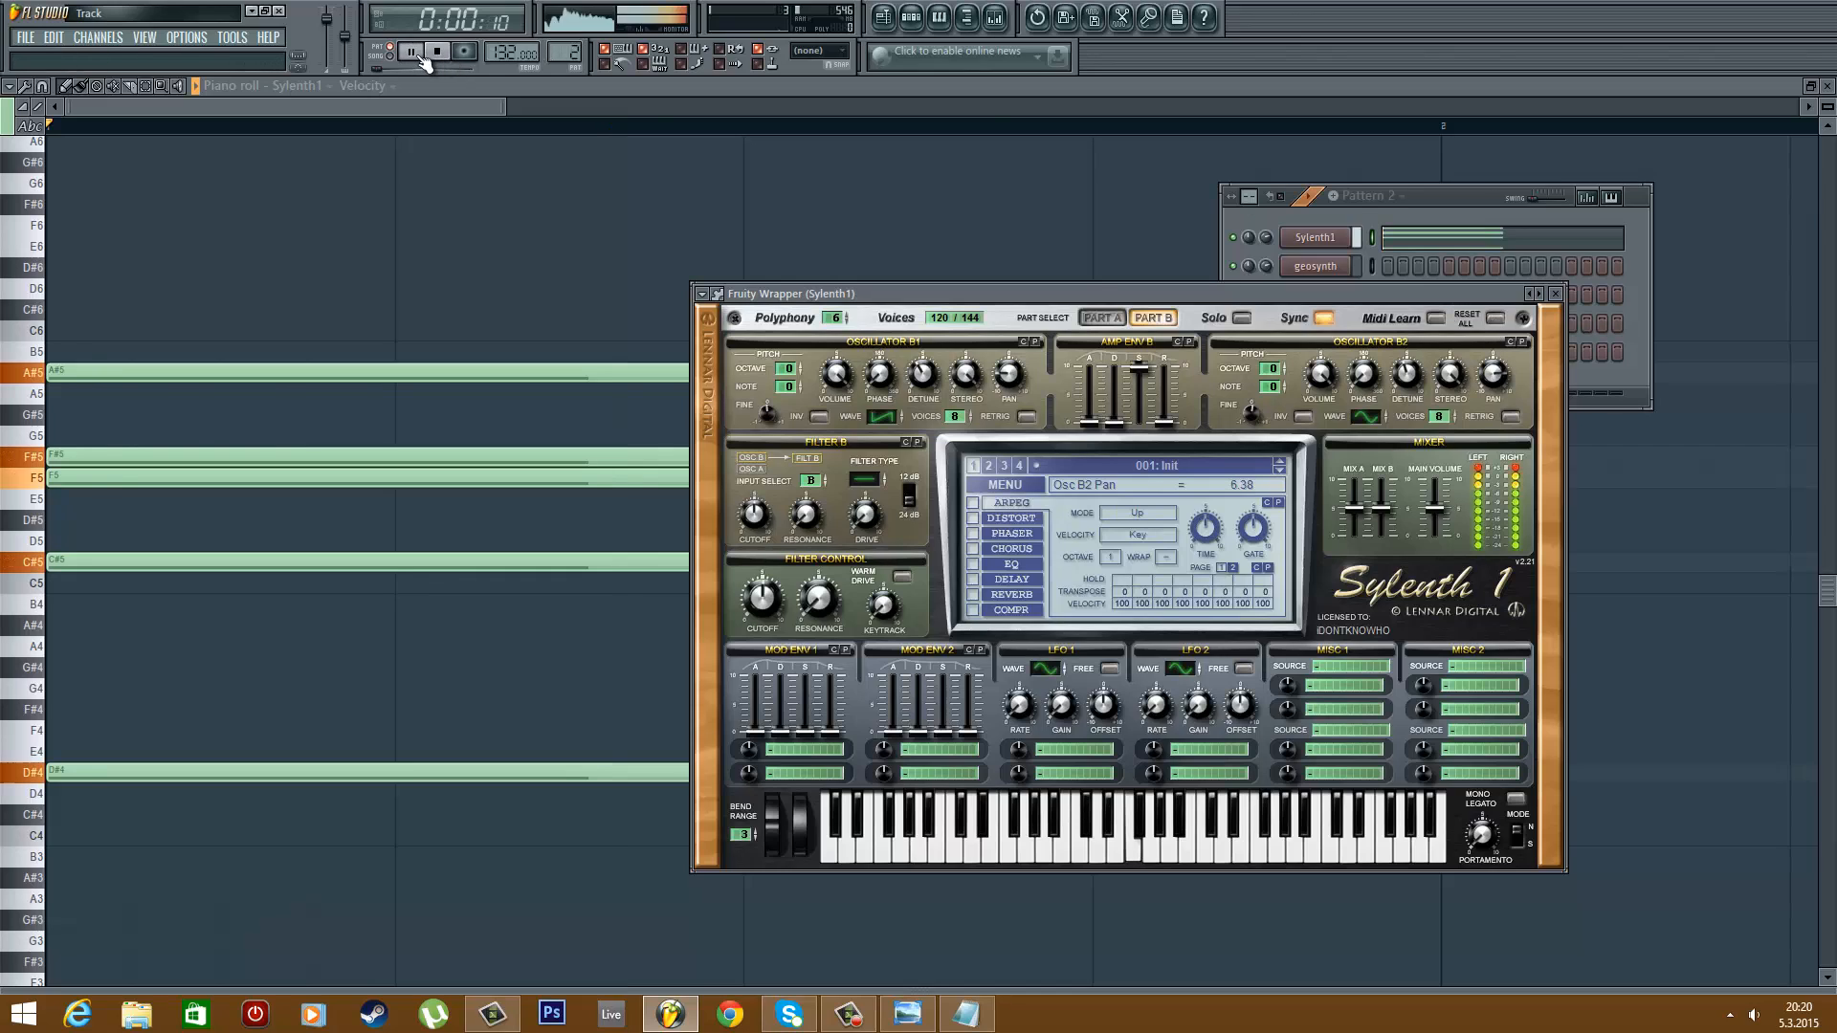
left_click(421, 54)
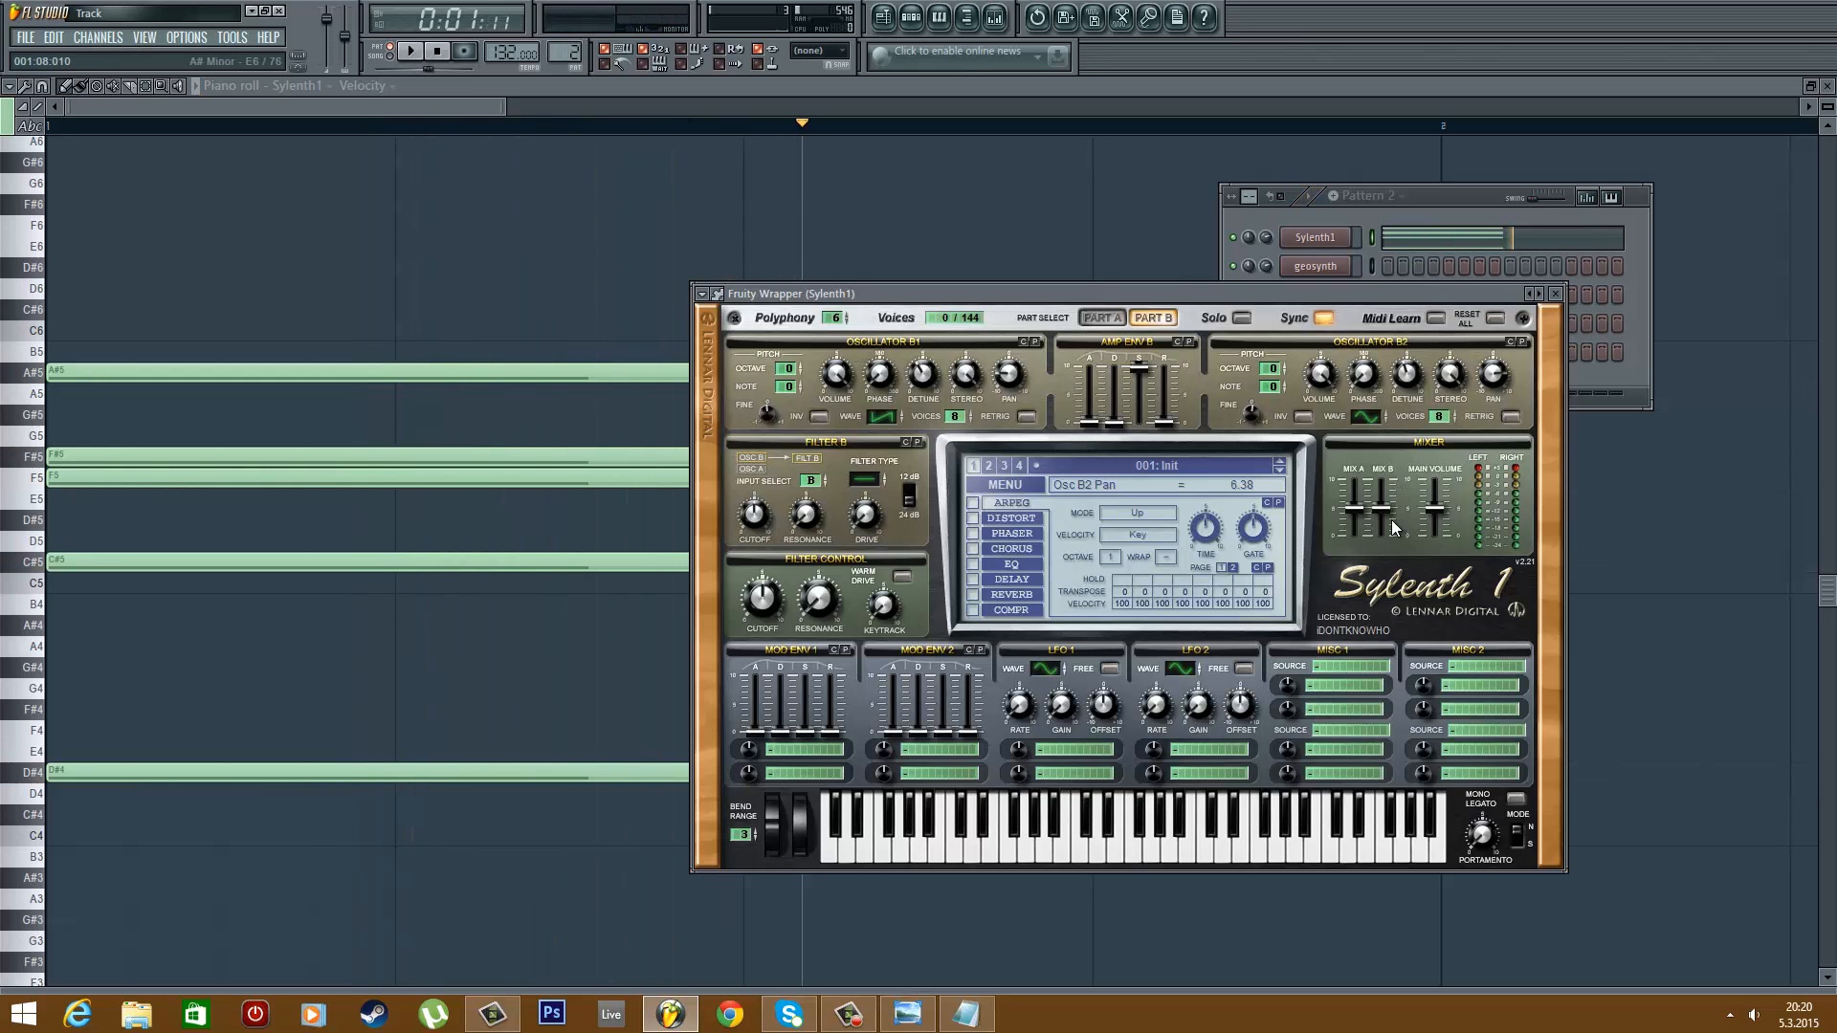
Step: Lower the main volume in the mixer to 1.95 and play the chord again
left_click_drag(1438, 515, 1442, 521)
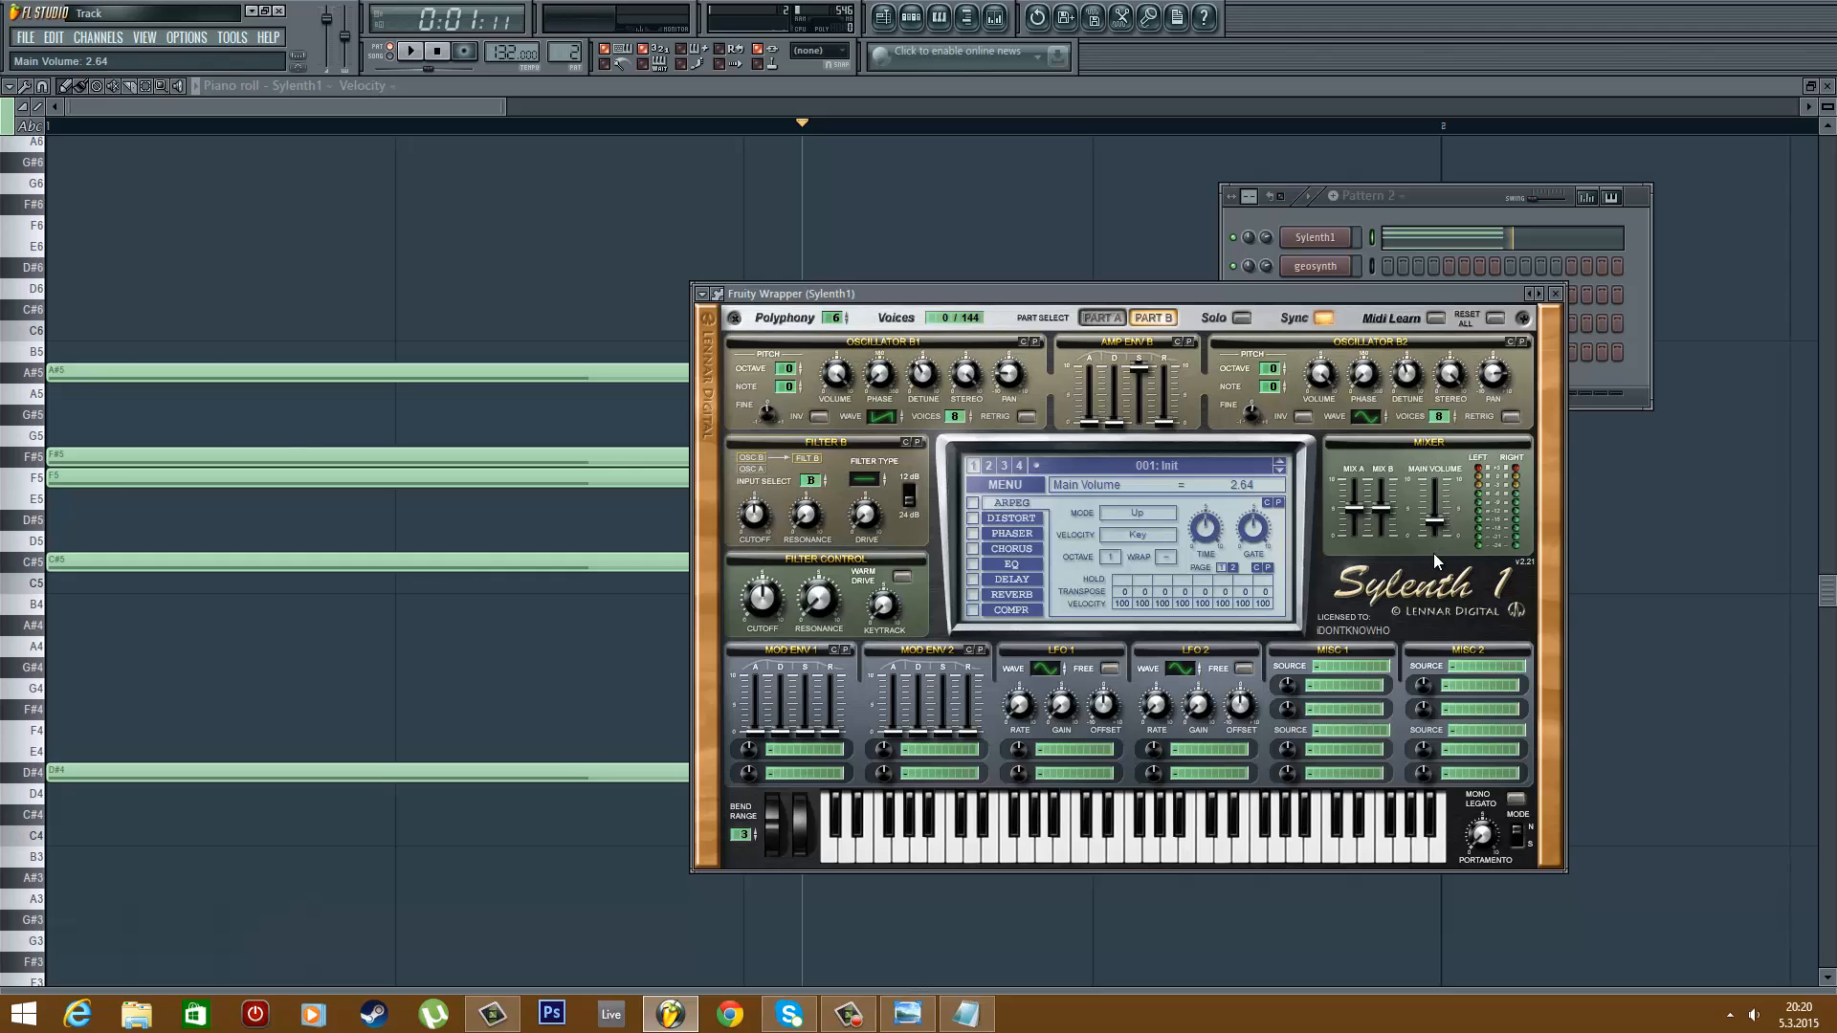
left_click(412, 51)
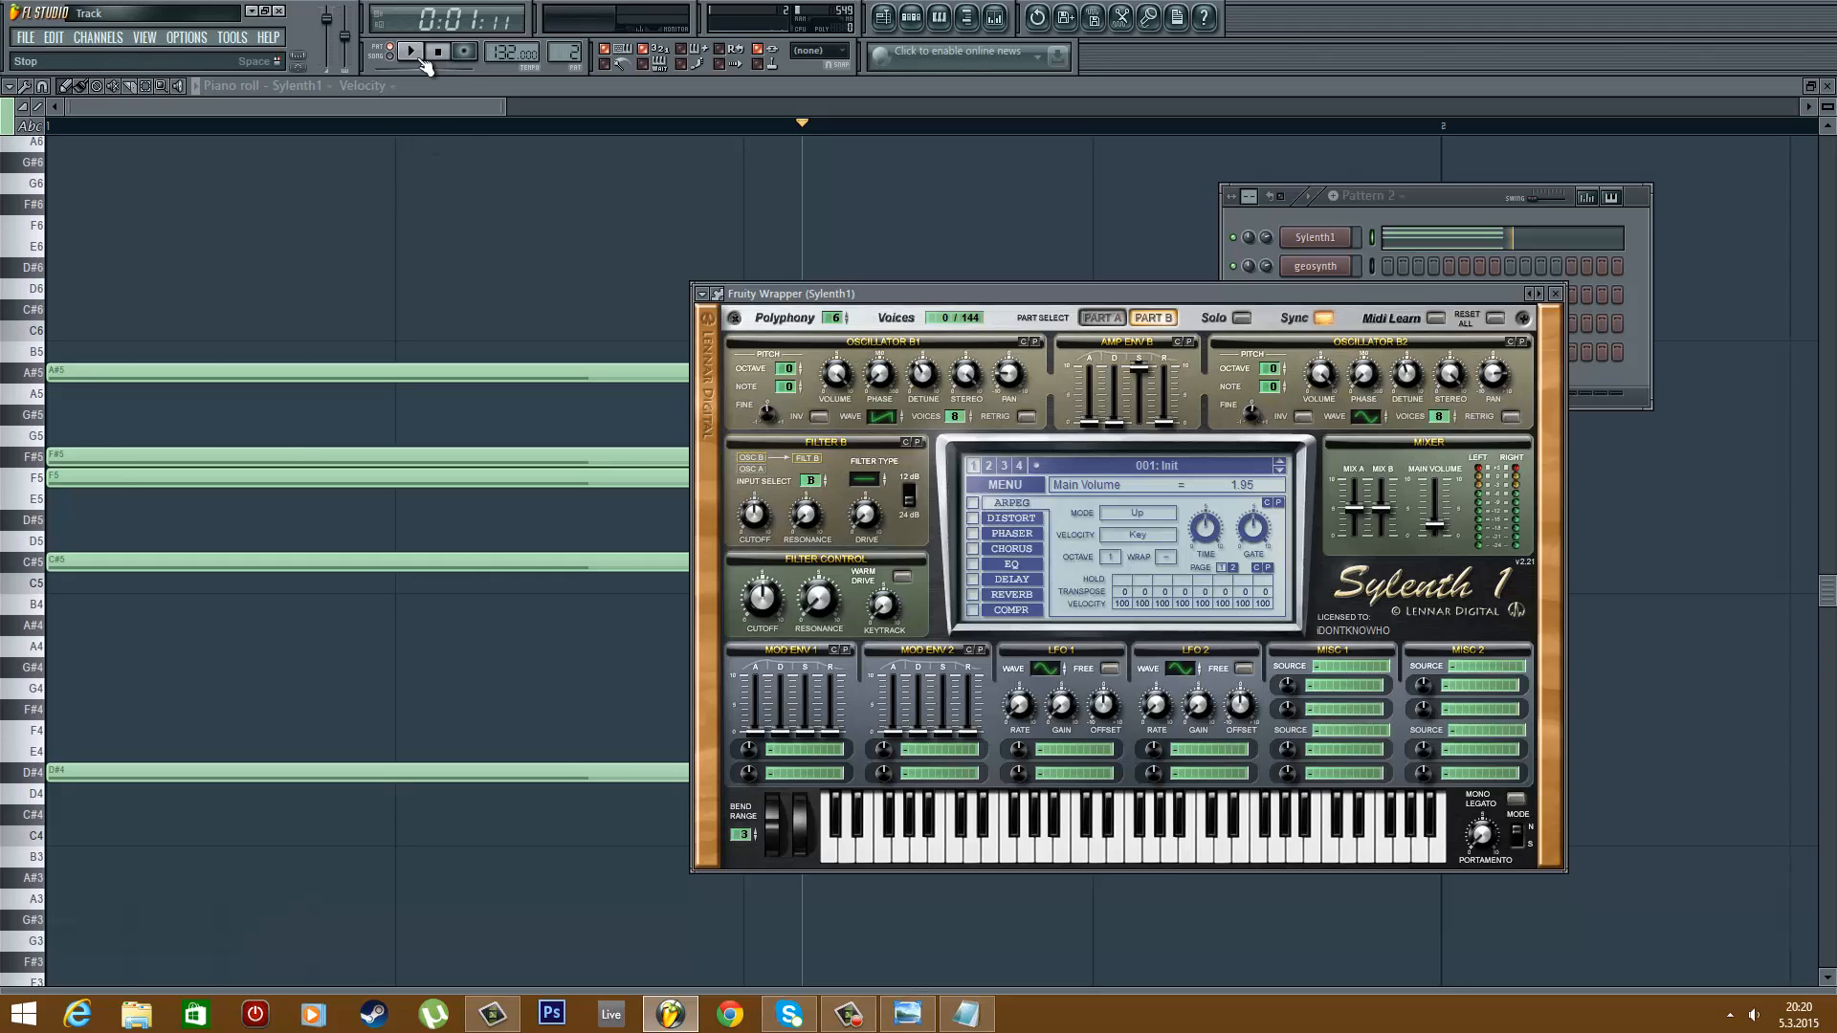
left_click(414, 52)
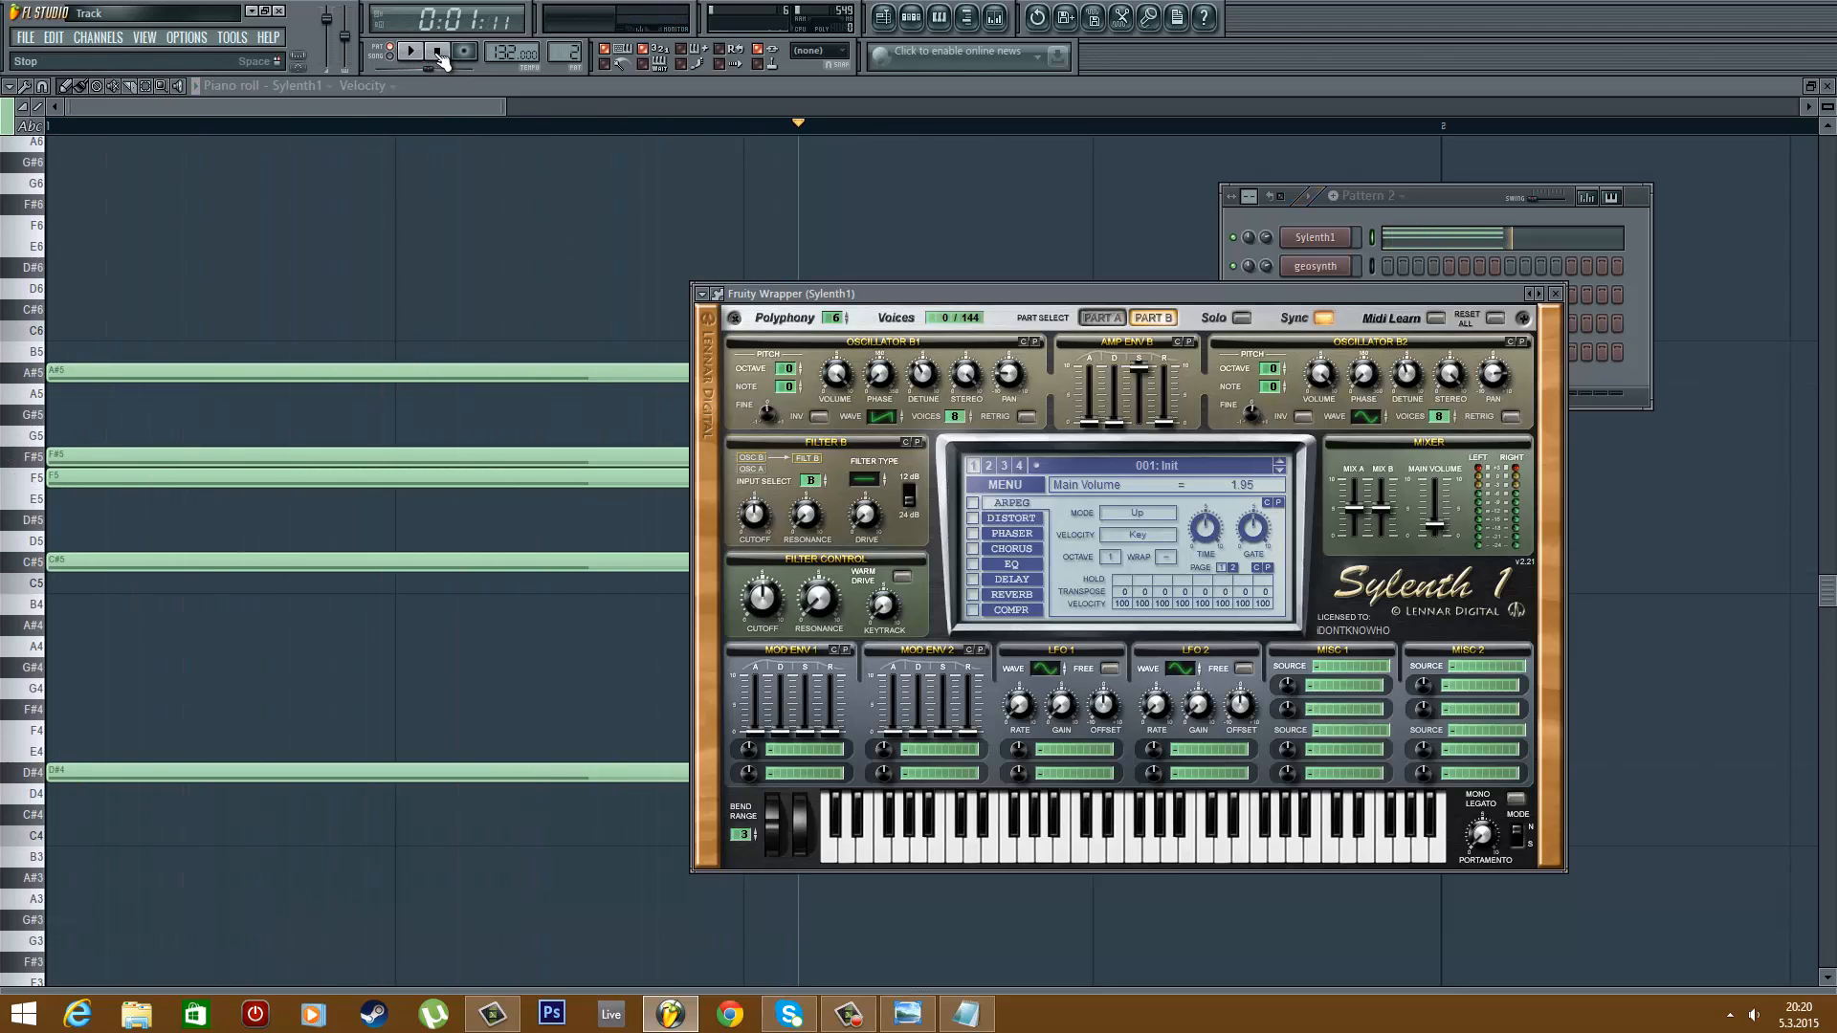
Step: Change oscillator B2's wave to Saw and play the chord to hear it
left_click(1368, 417)
left_click(417, 54)
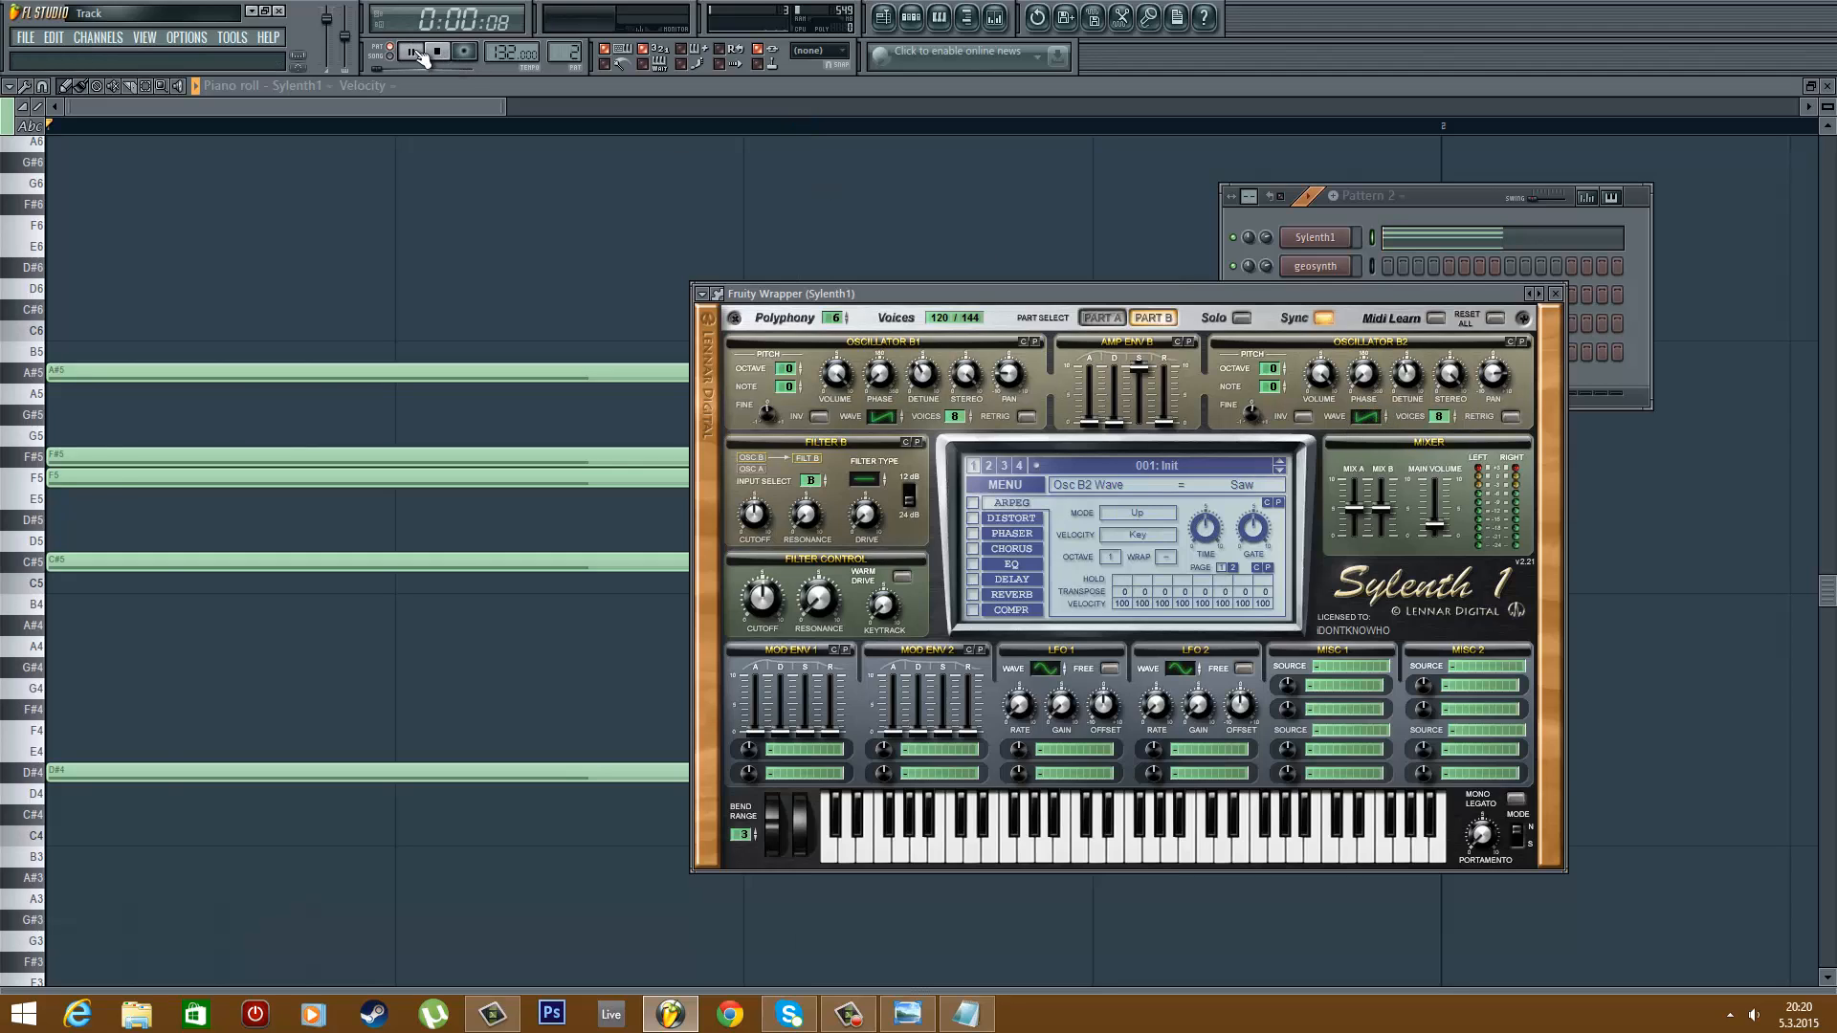
left_click(415, 54)
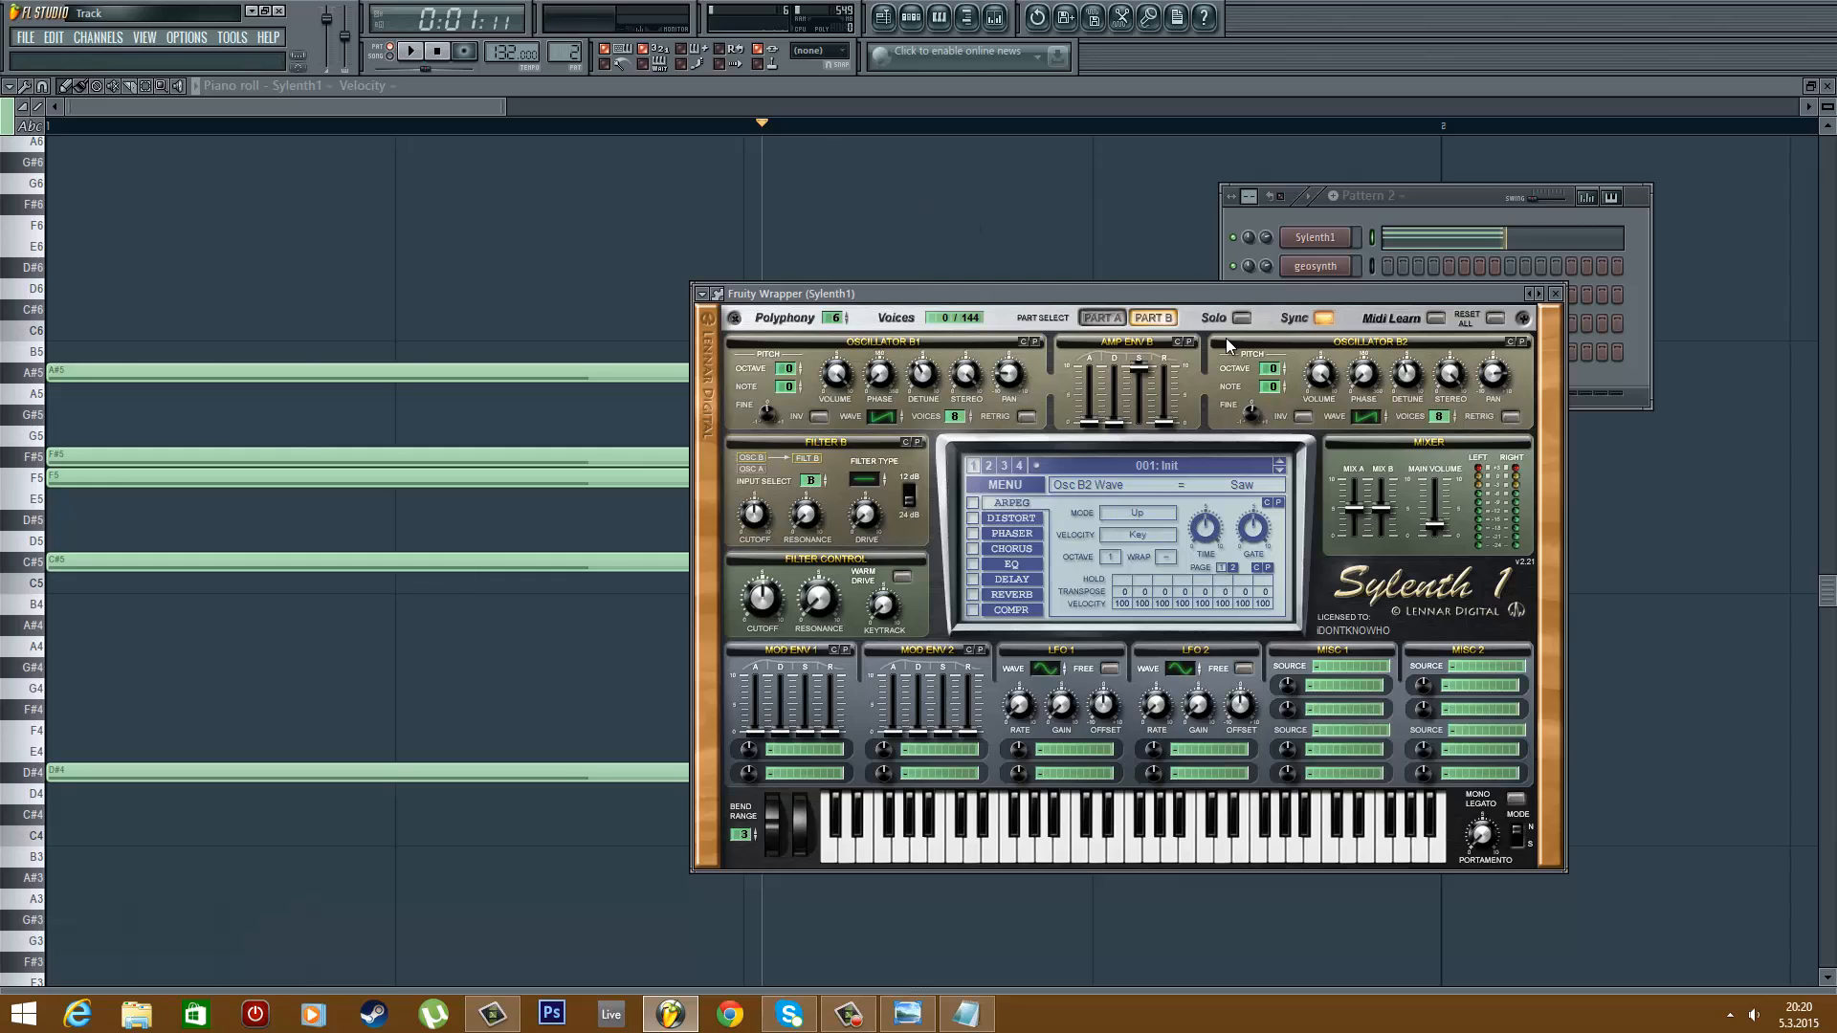
left_click(417, 55)
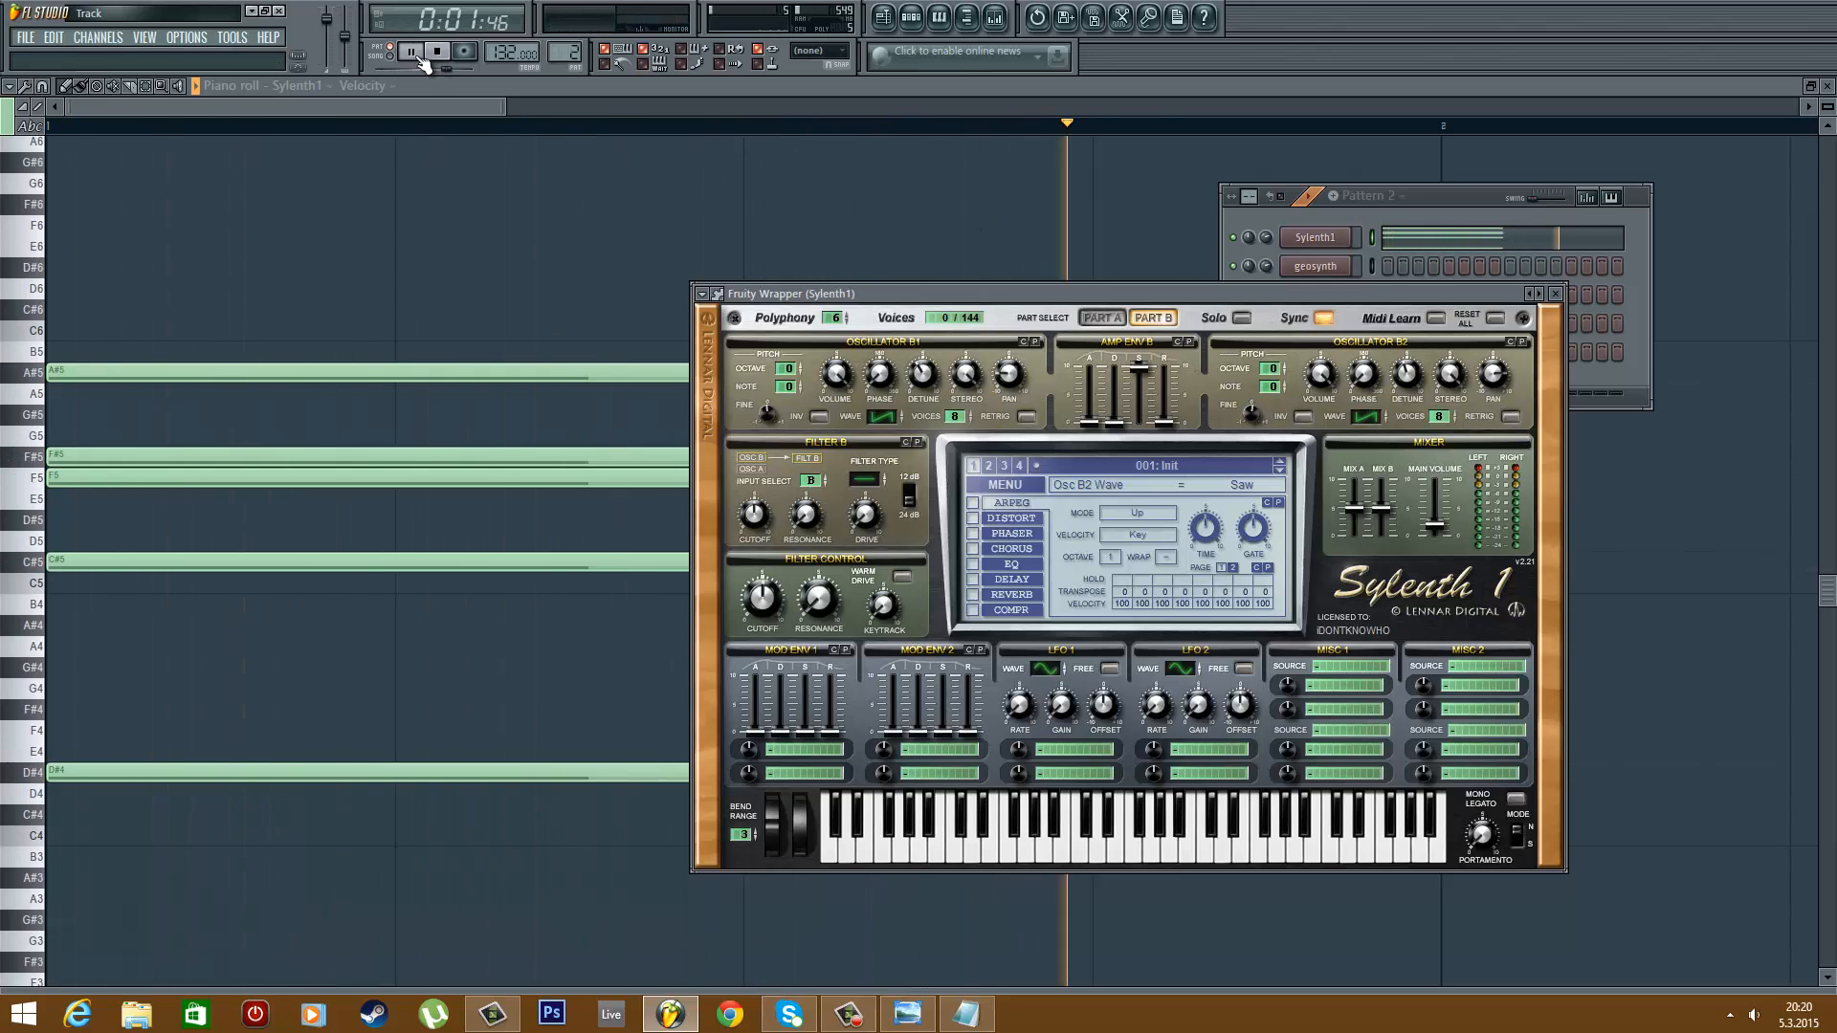
left_click(437, 54)
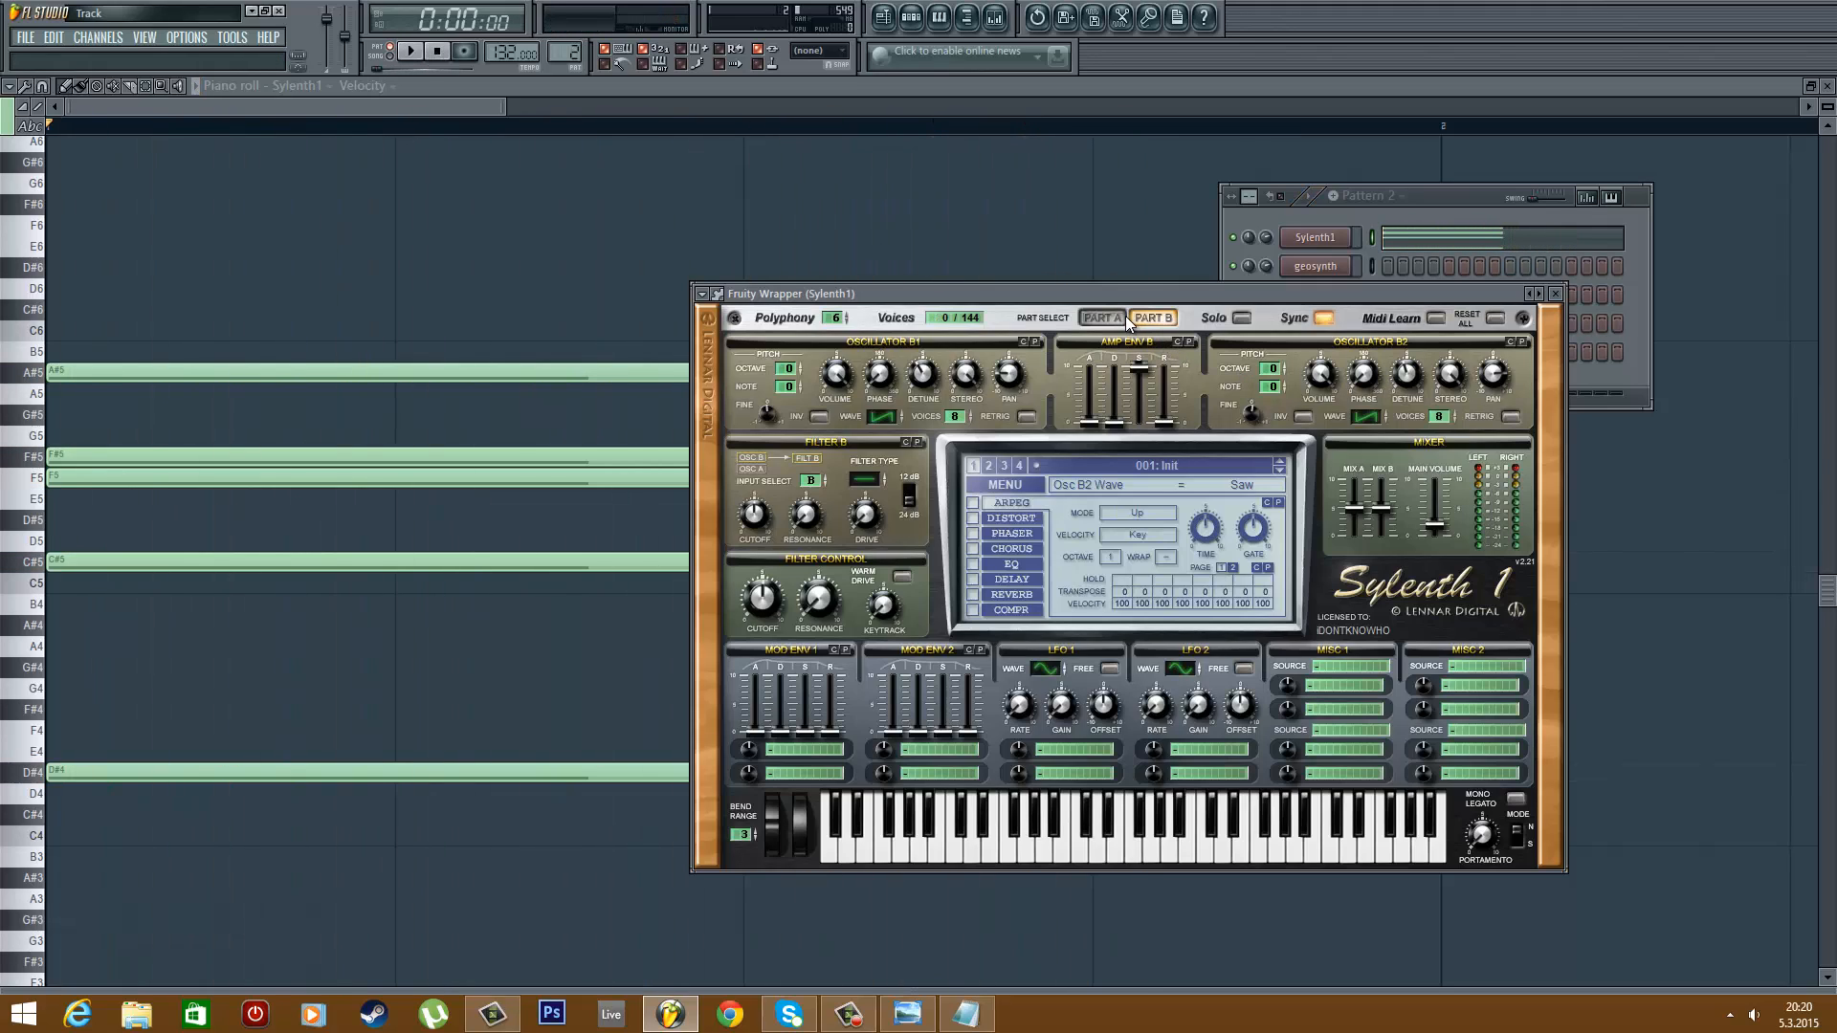
Step: Raise the amp envelope release in part A, set part B's release to 4.41, and play the chord
left_click(1103, 318)
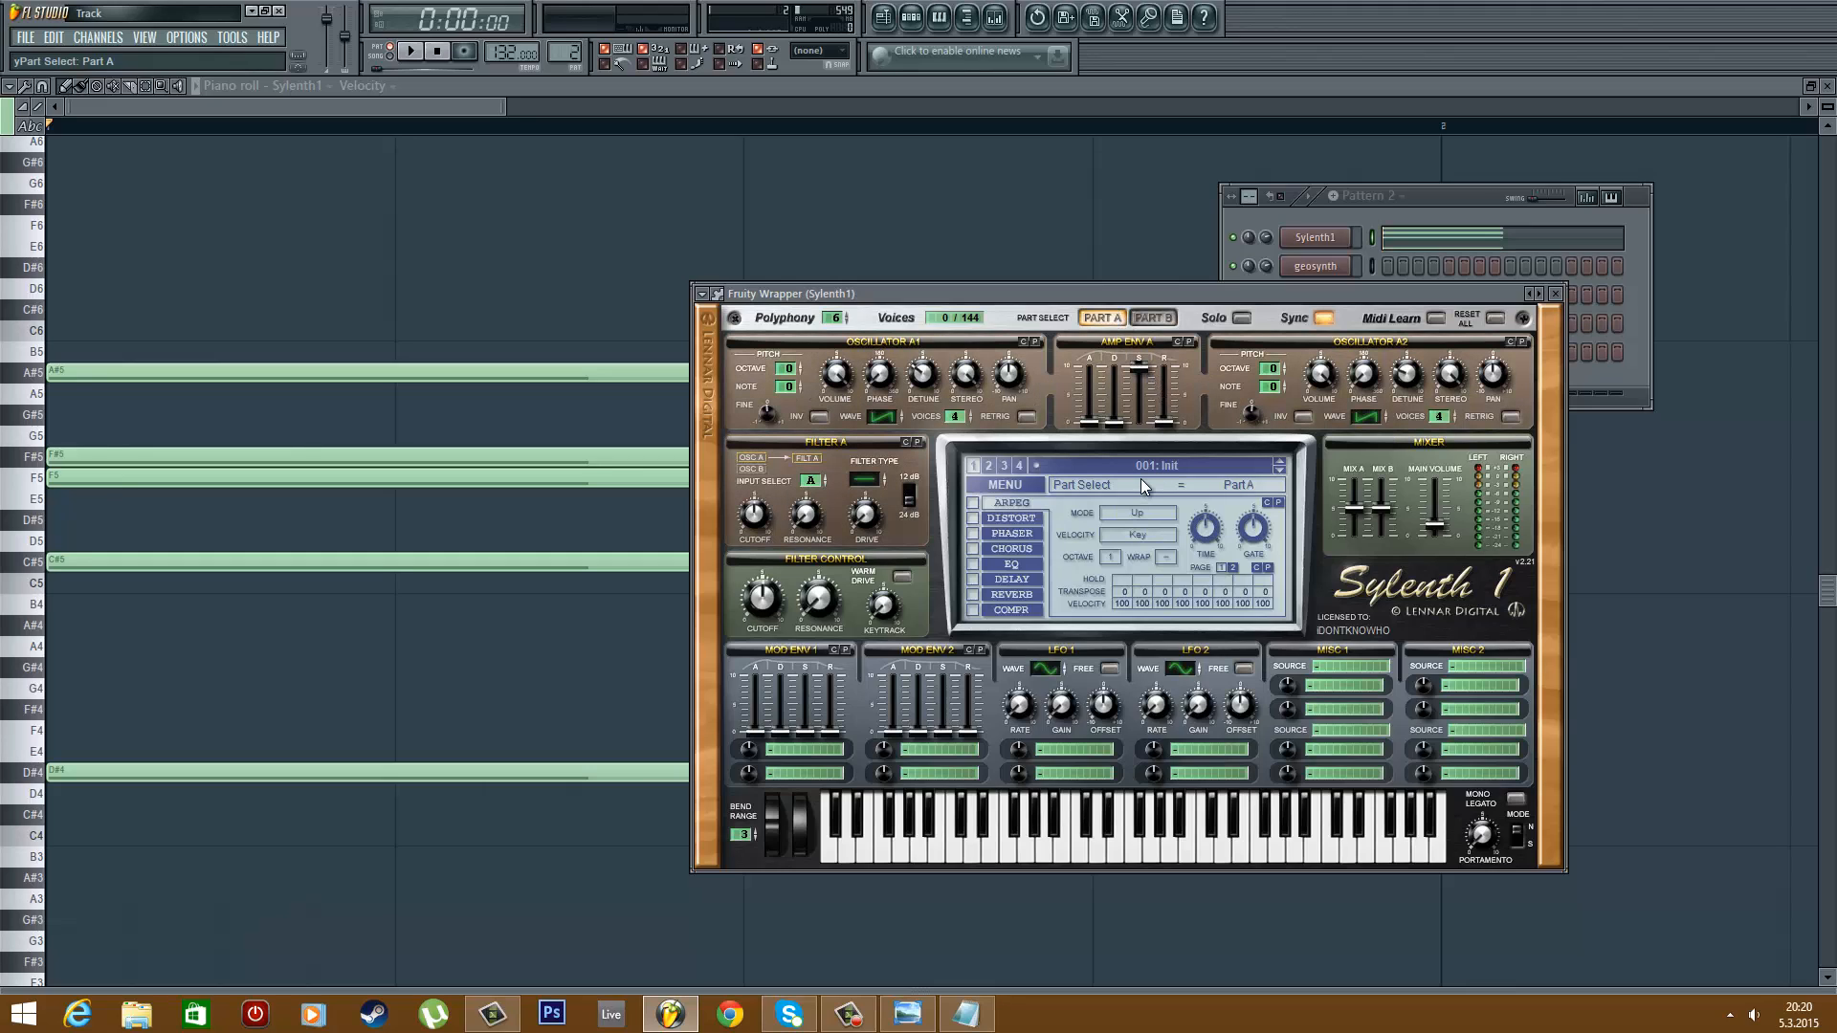
left_click(1163, 427)
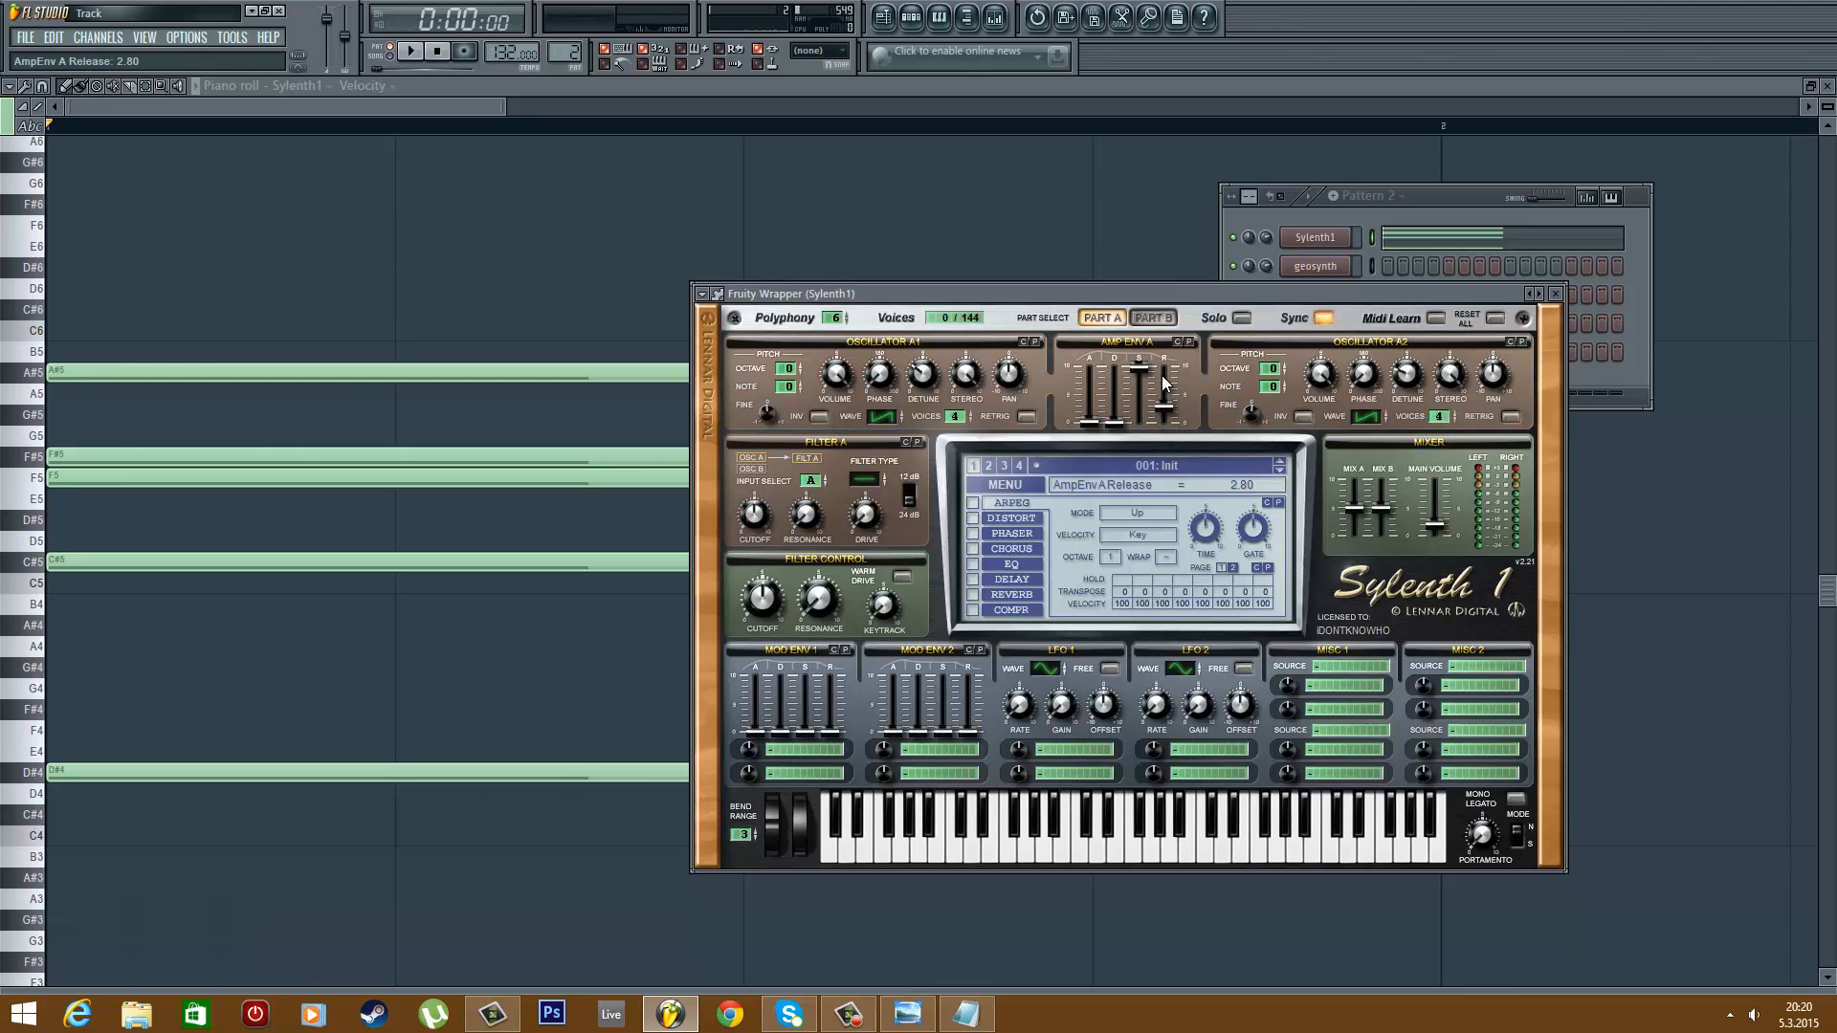
left_click_drag(1163, 353, 1163, 354)
left_click(1154, 319)
left_click_drag(1172, 430, 1177, 355)
left_click(413, 52)
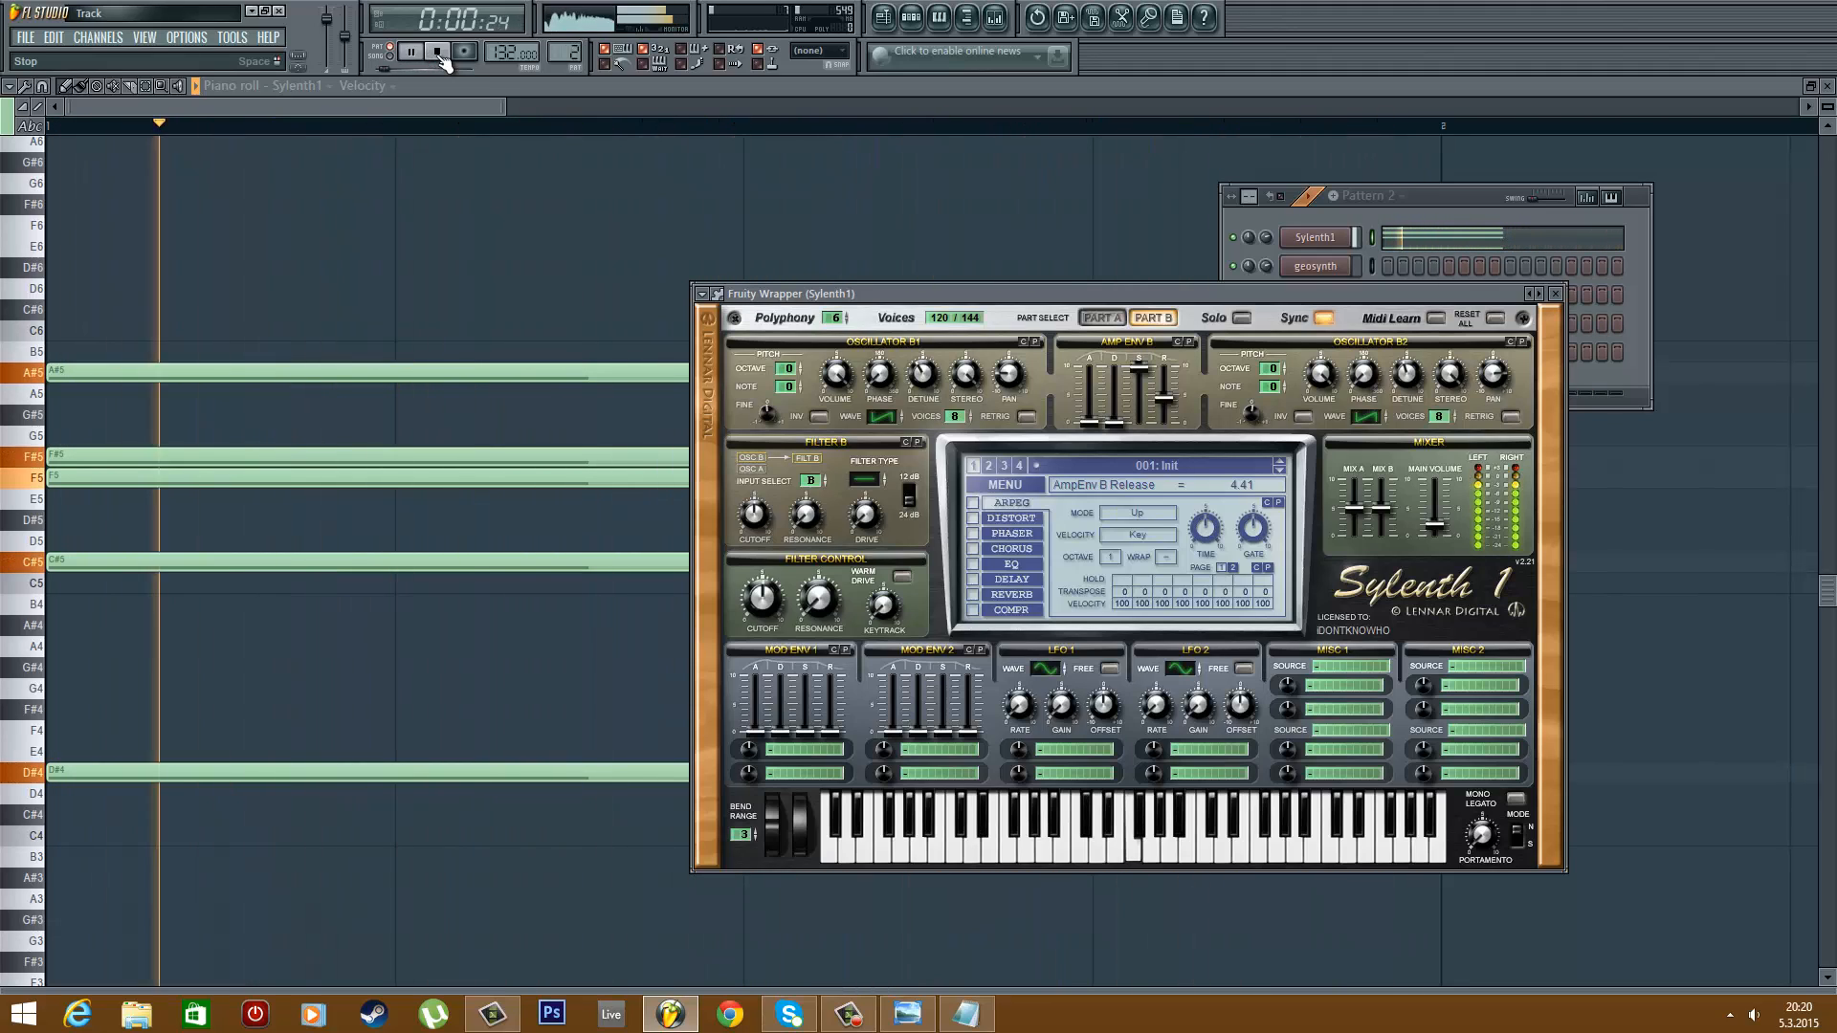
left_click(439, 54)
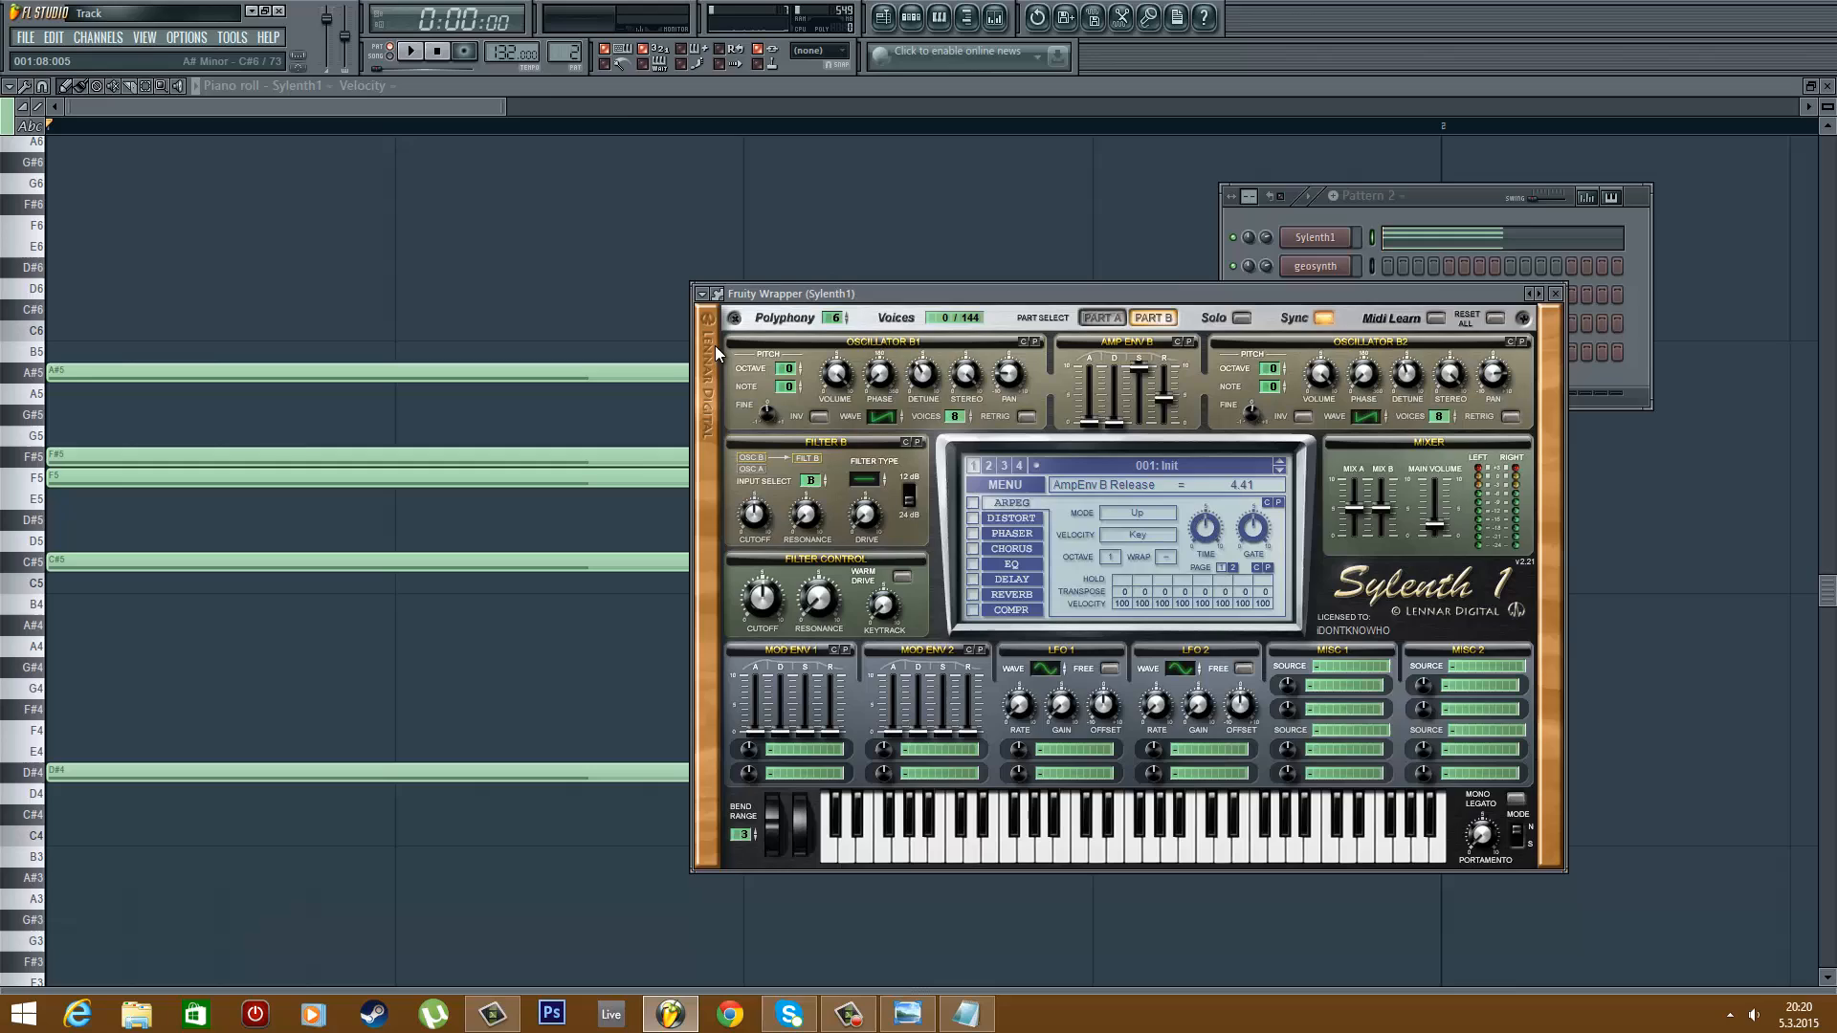
Step: Turn the long chord in the piano roll into three short stabs of the same five notes within the first two beats
left_click(548, 86)
left_click_drag(793, 218, 689, 779)
key("space")
left_click(759, 773, "ctrl")
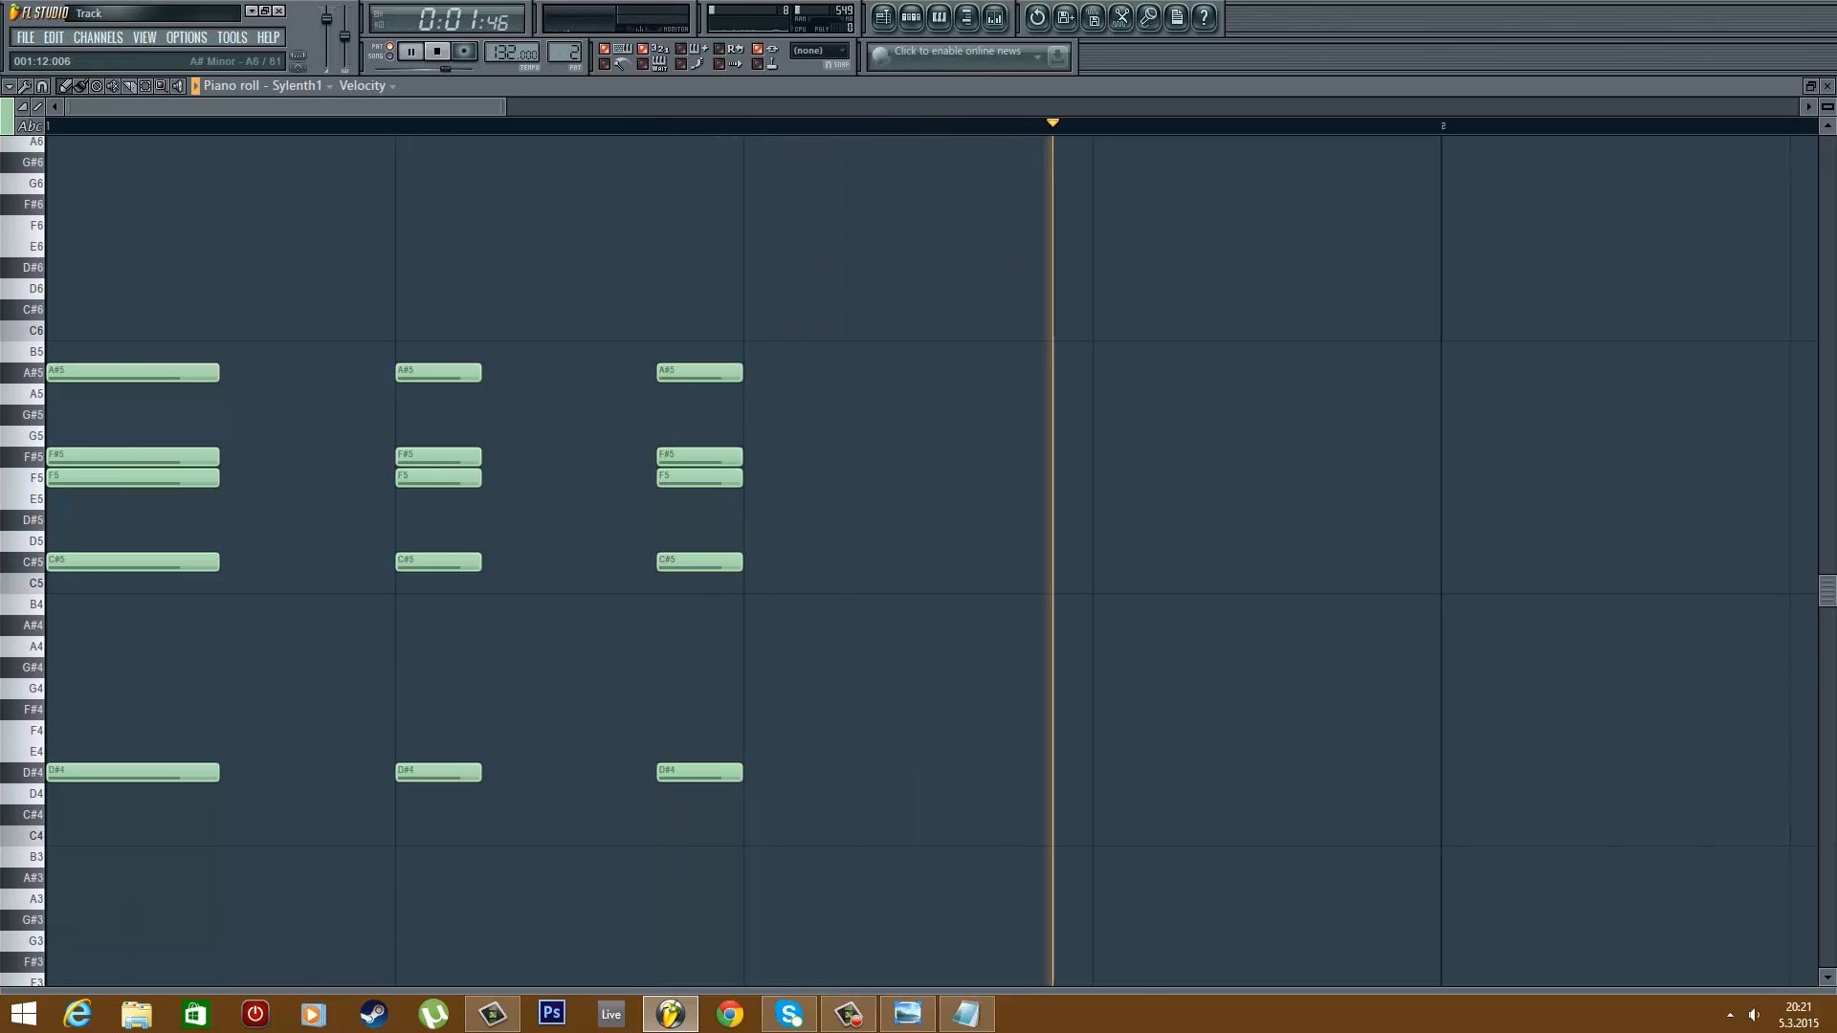
Step: Reopen the Sylenth1 channel, adjust amp envelope B's attack during playback, and set amp envelope A's attack to 0.39
left_click(913, 17)
left_click(1316, 237)
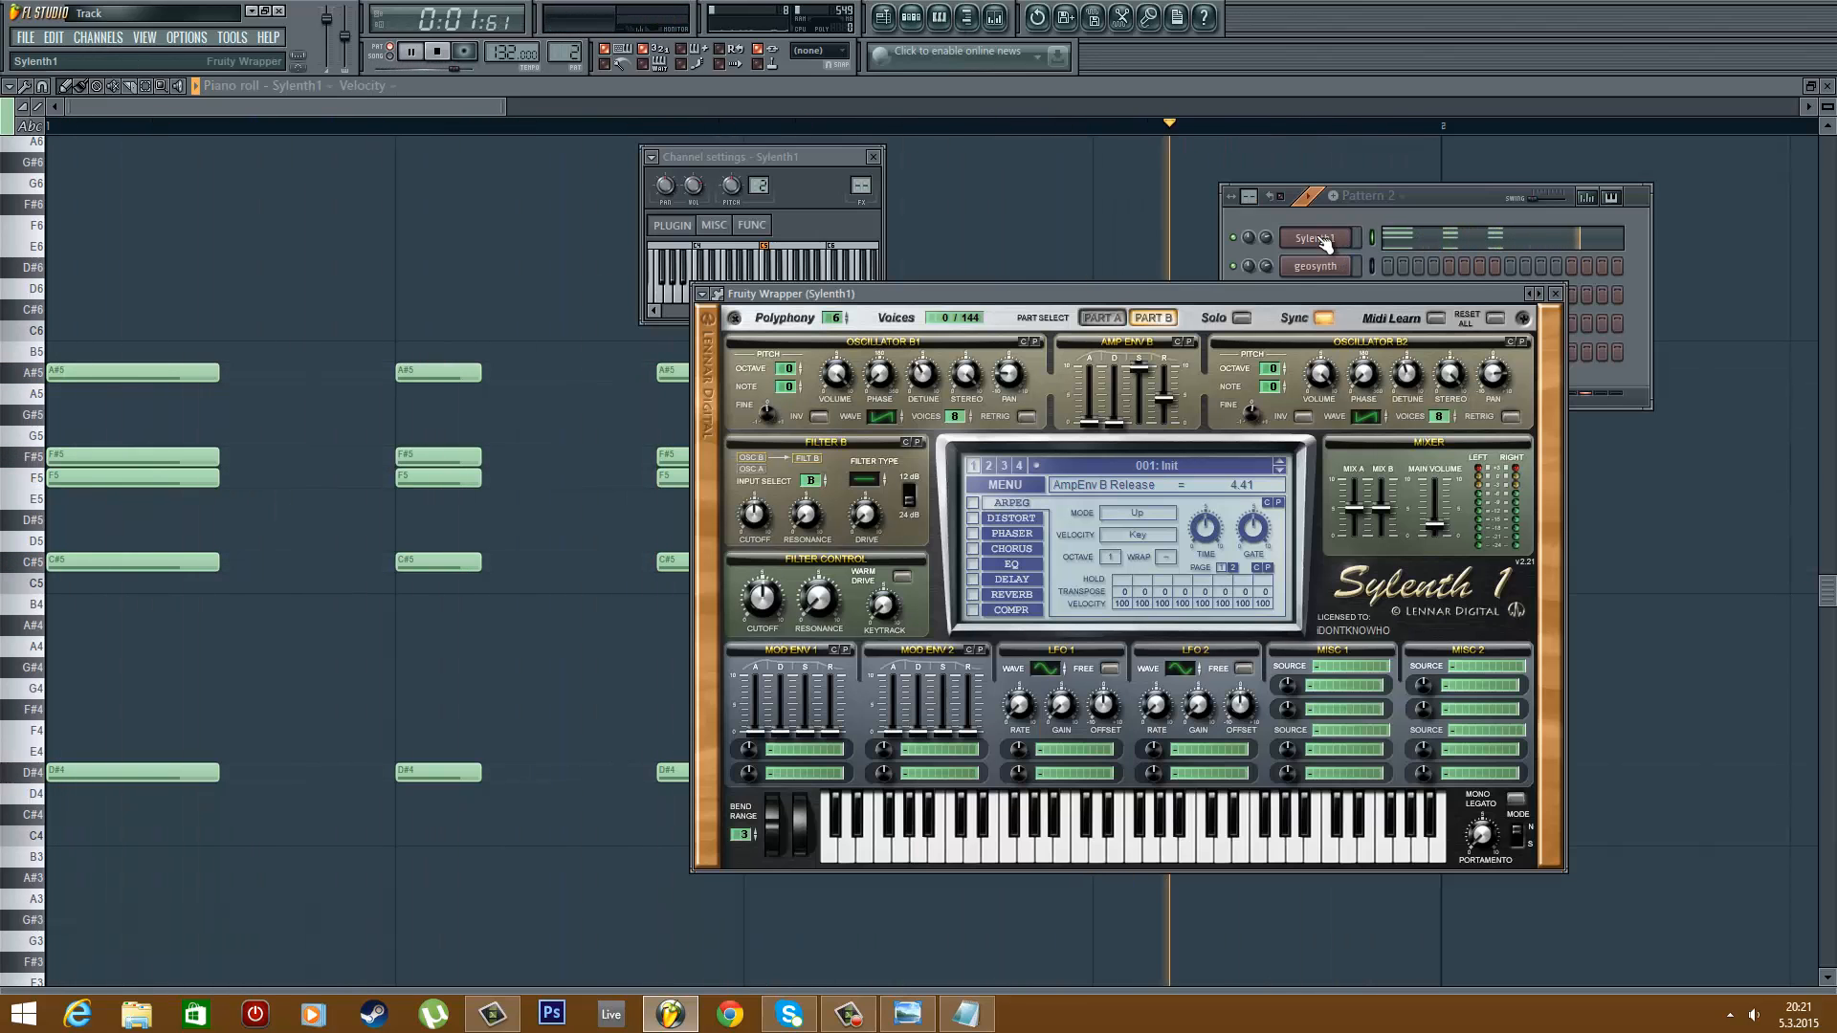
left_click_drag(902, 286, 761, 183)
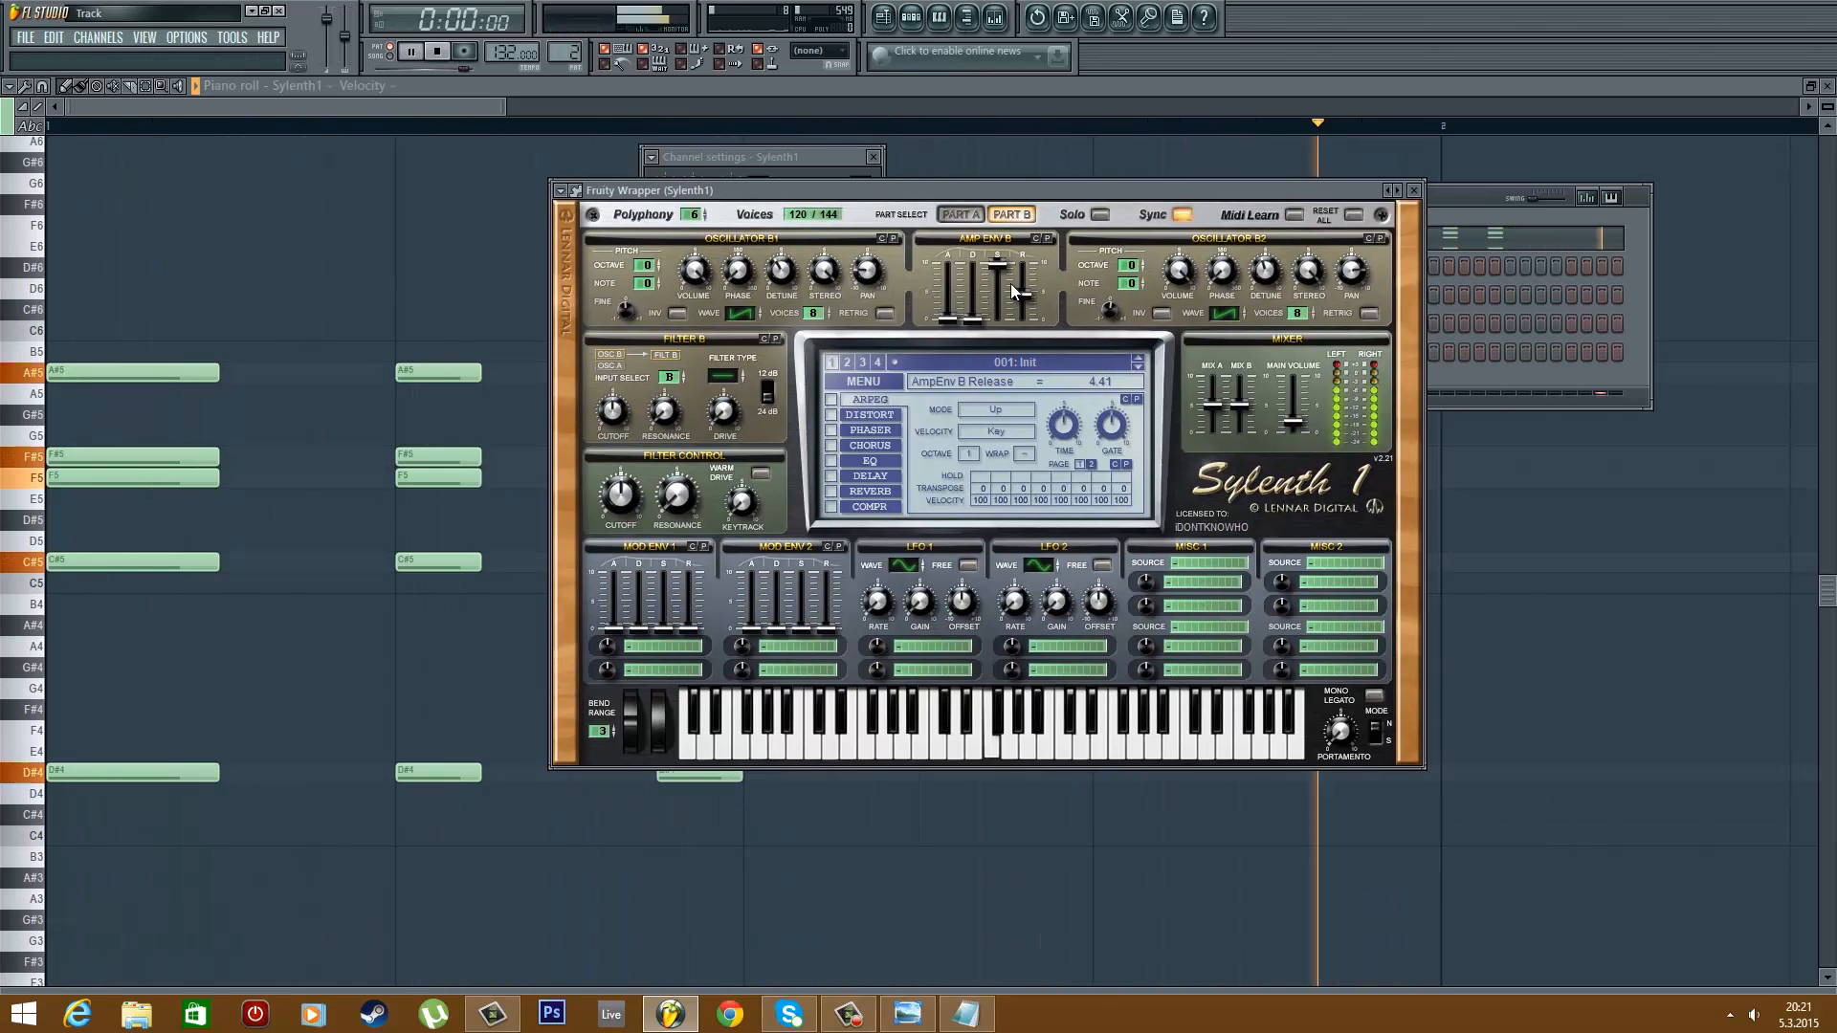
left_click_drag(949, 321, 949, 320)
left_click(961, 214)
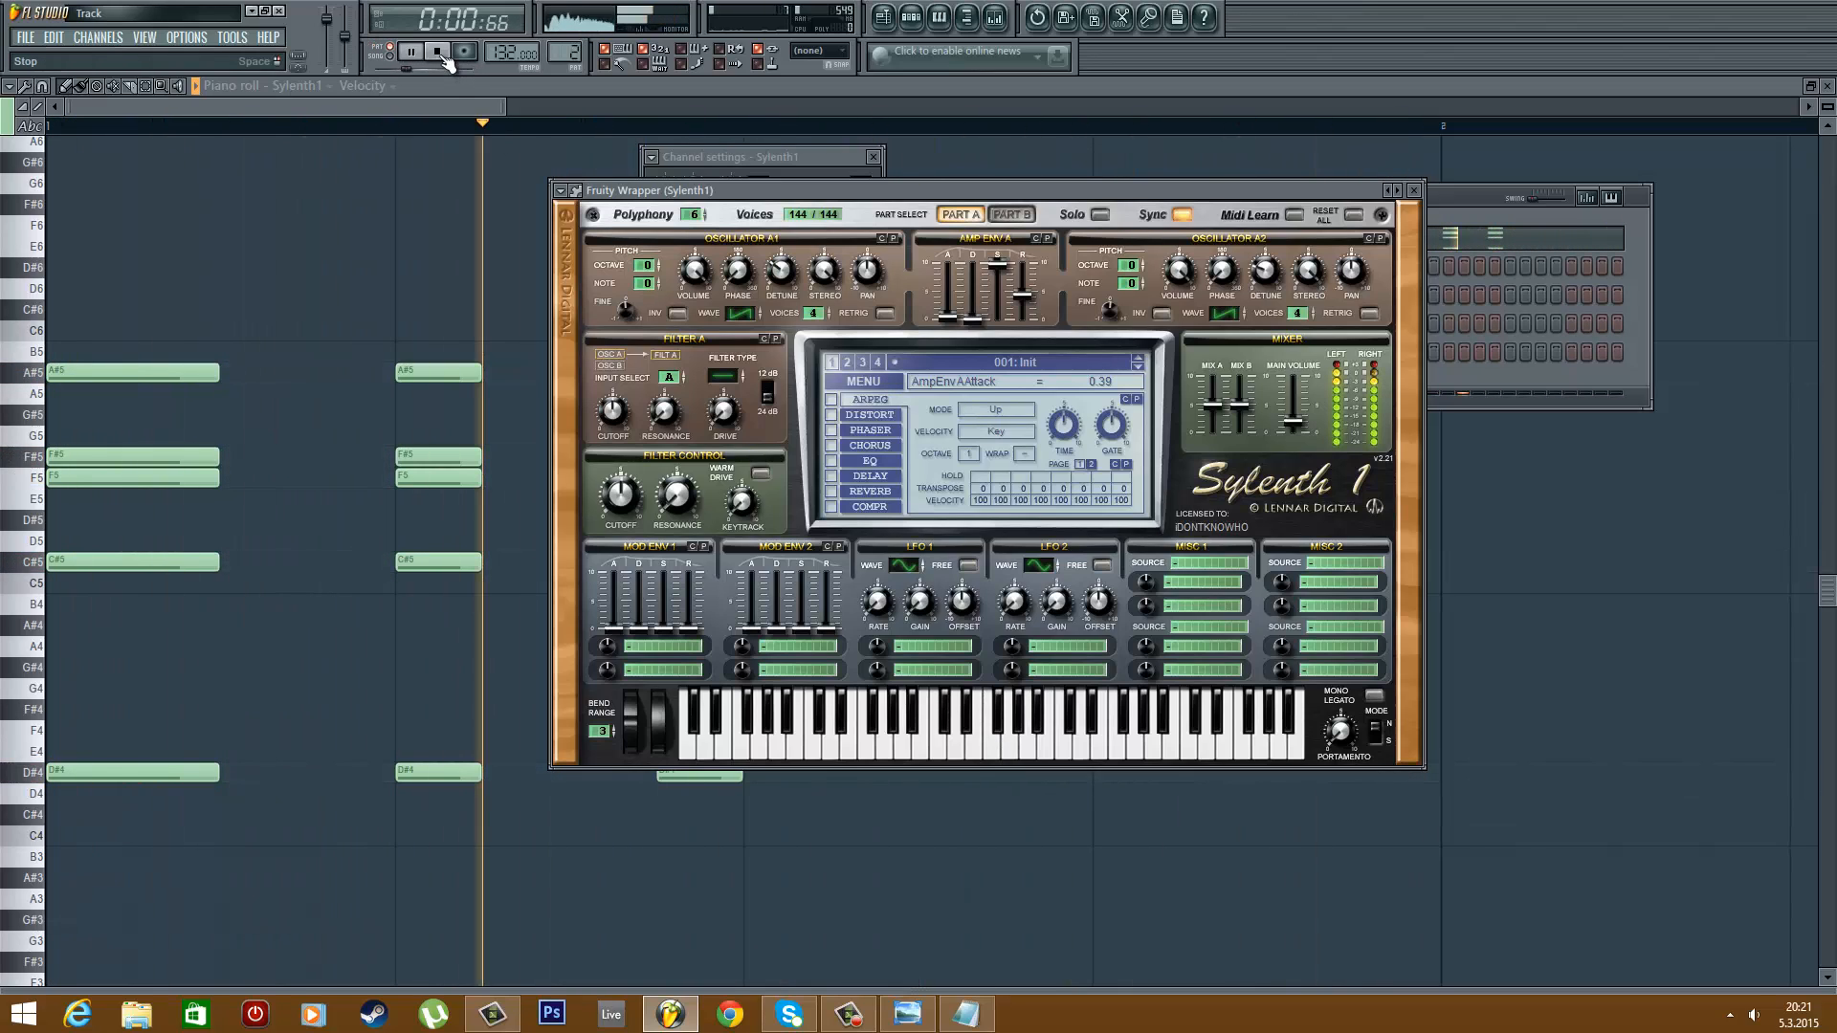
key("space")
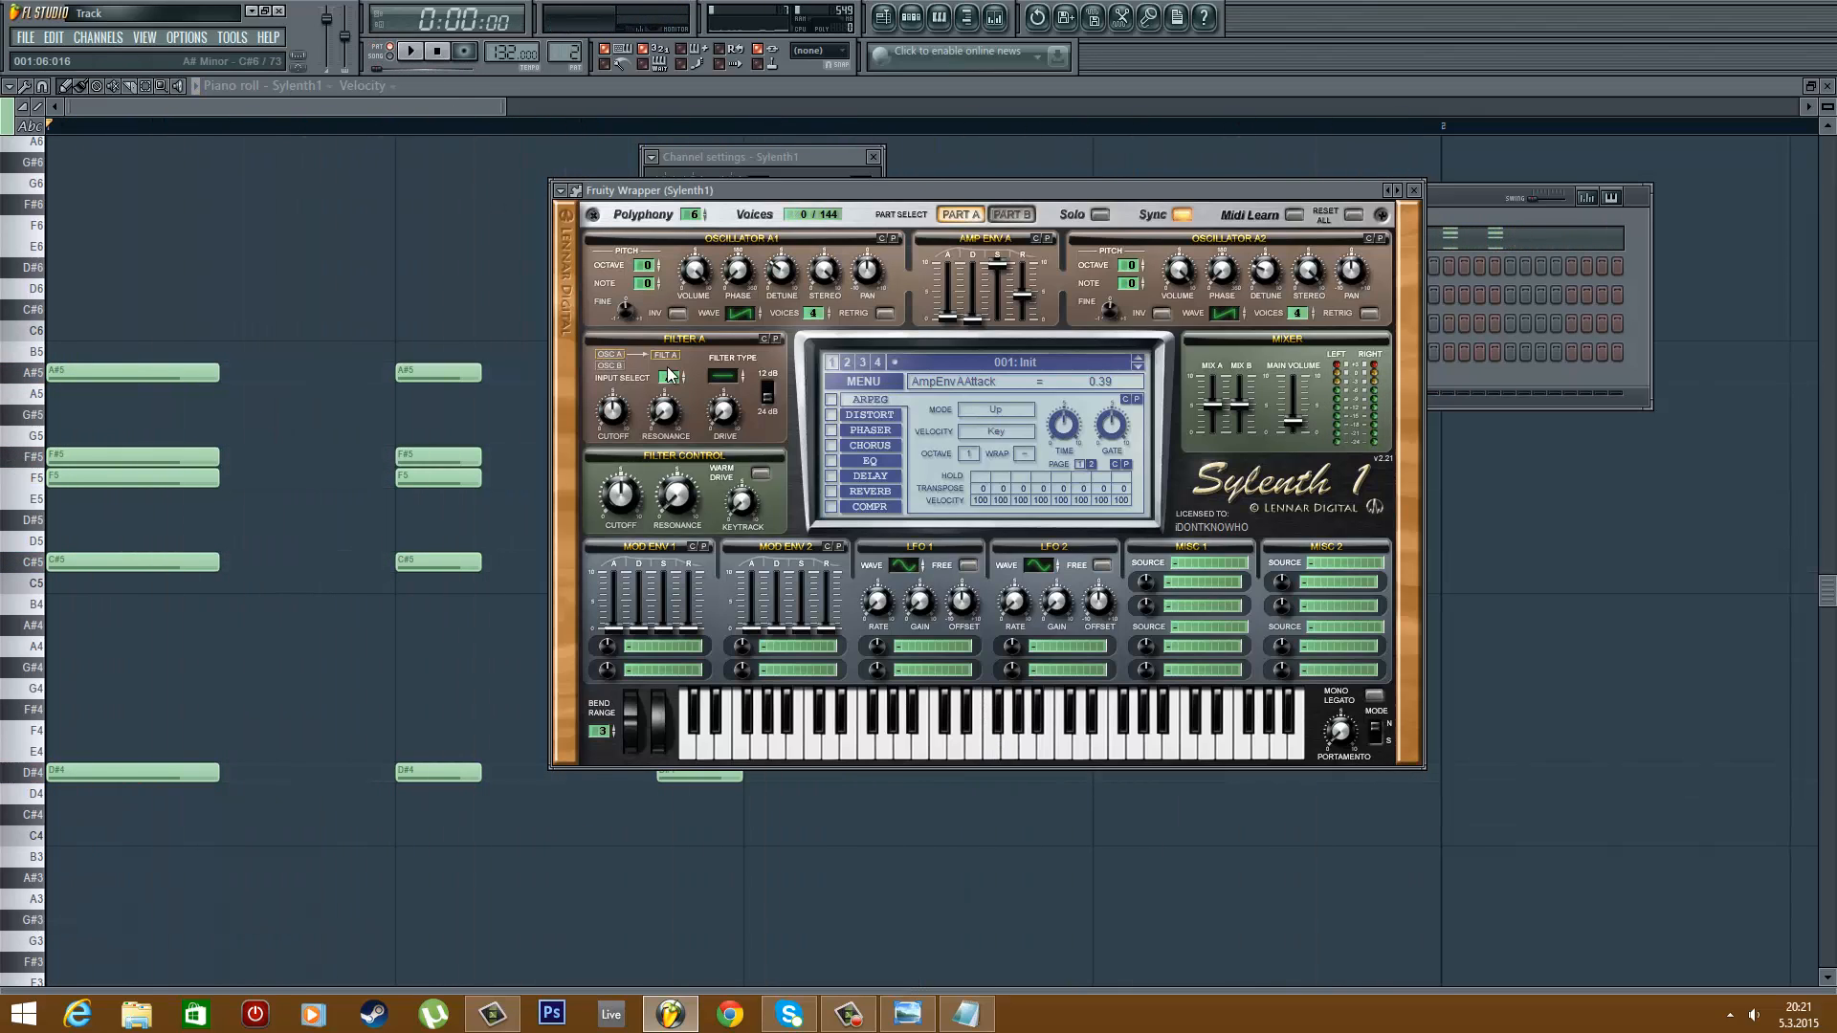
Step: Set filters A and B to Lowpass with filter A's slope at 12 dB, and adjust both cutoffs, setting filter B's to 20.88 Hz
left_click(739, 379)
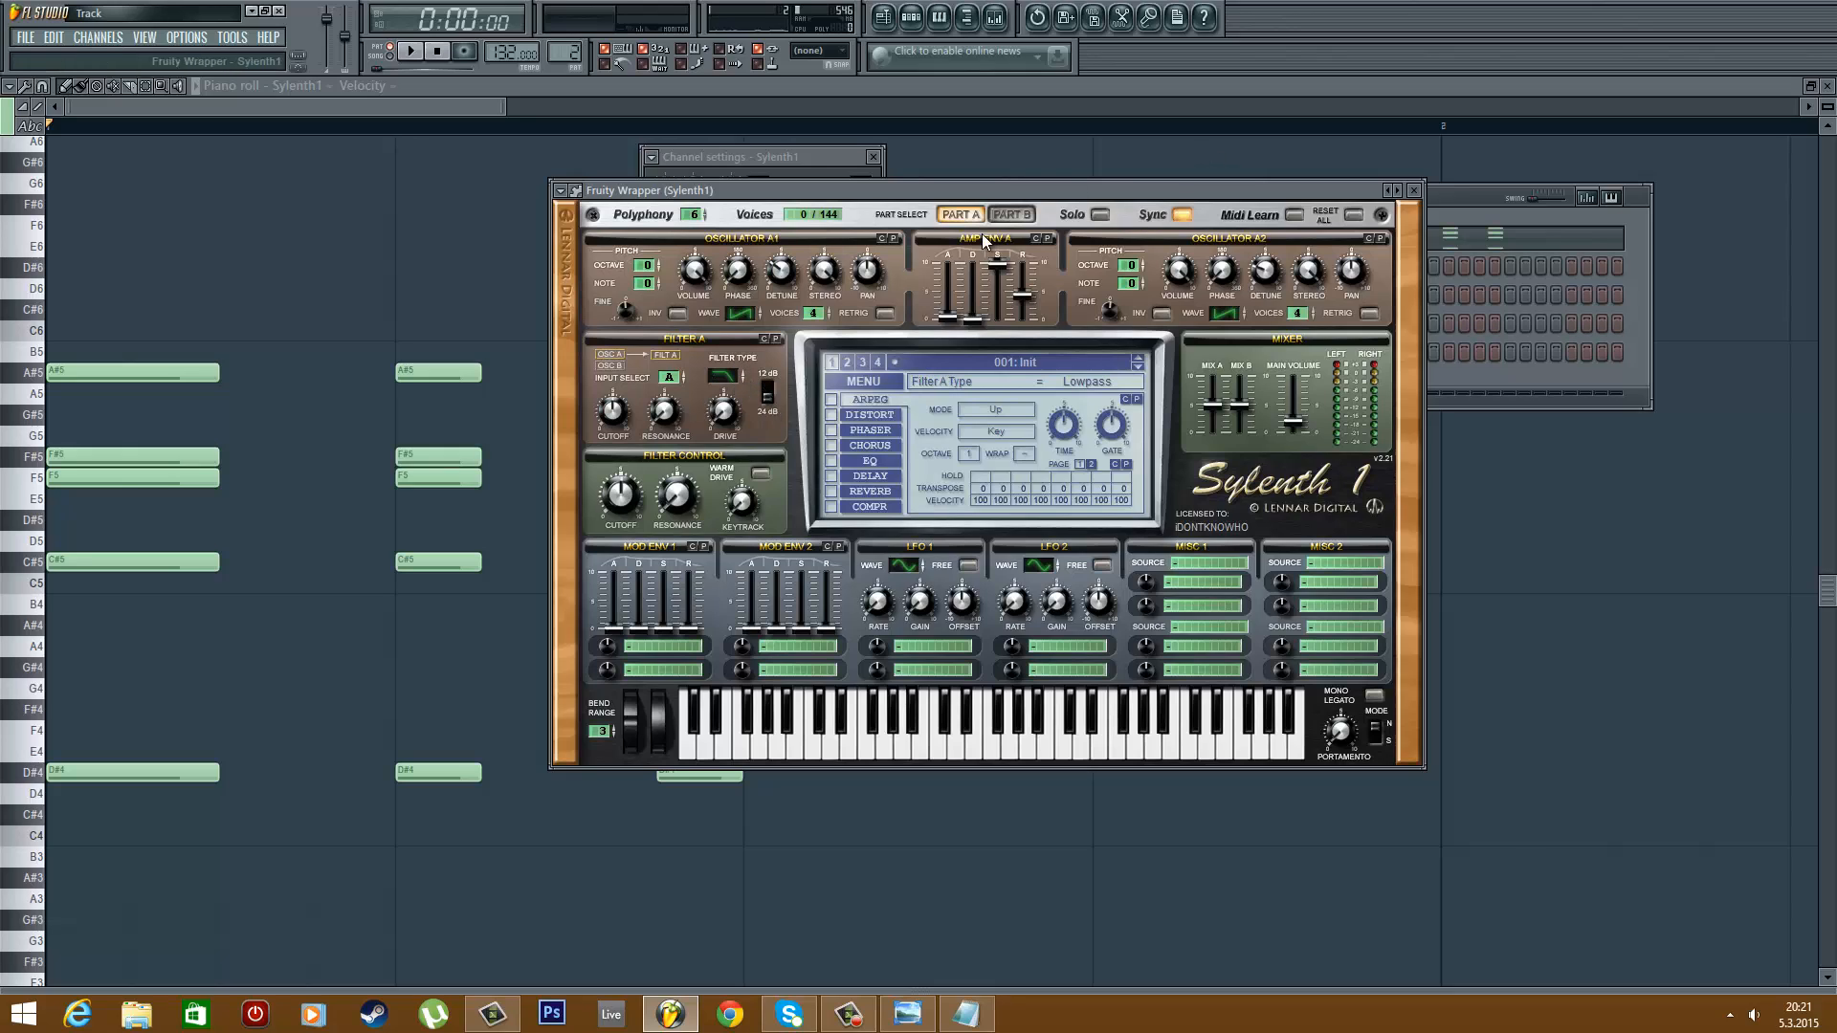
left_click(1011, 214)
left_click(720, 378)
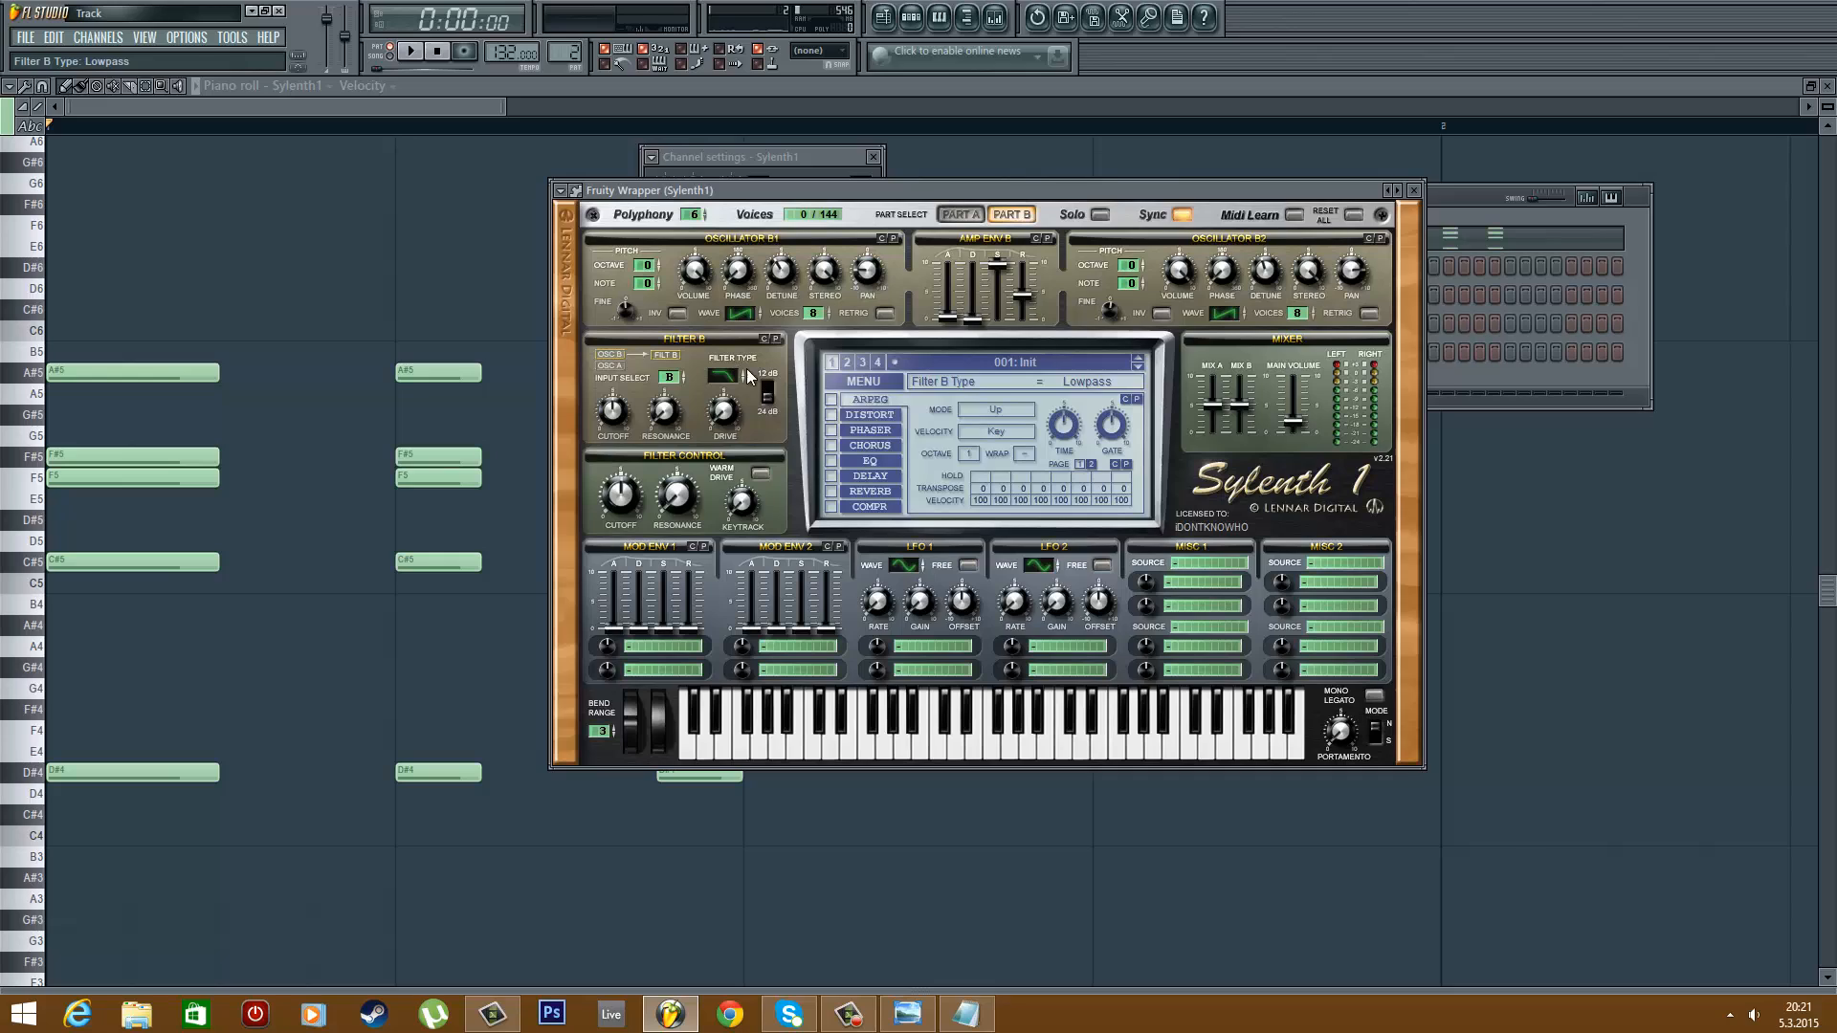
left_click(768, 400)
left_click(965, 214)
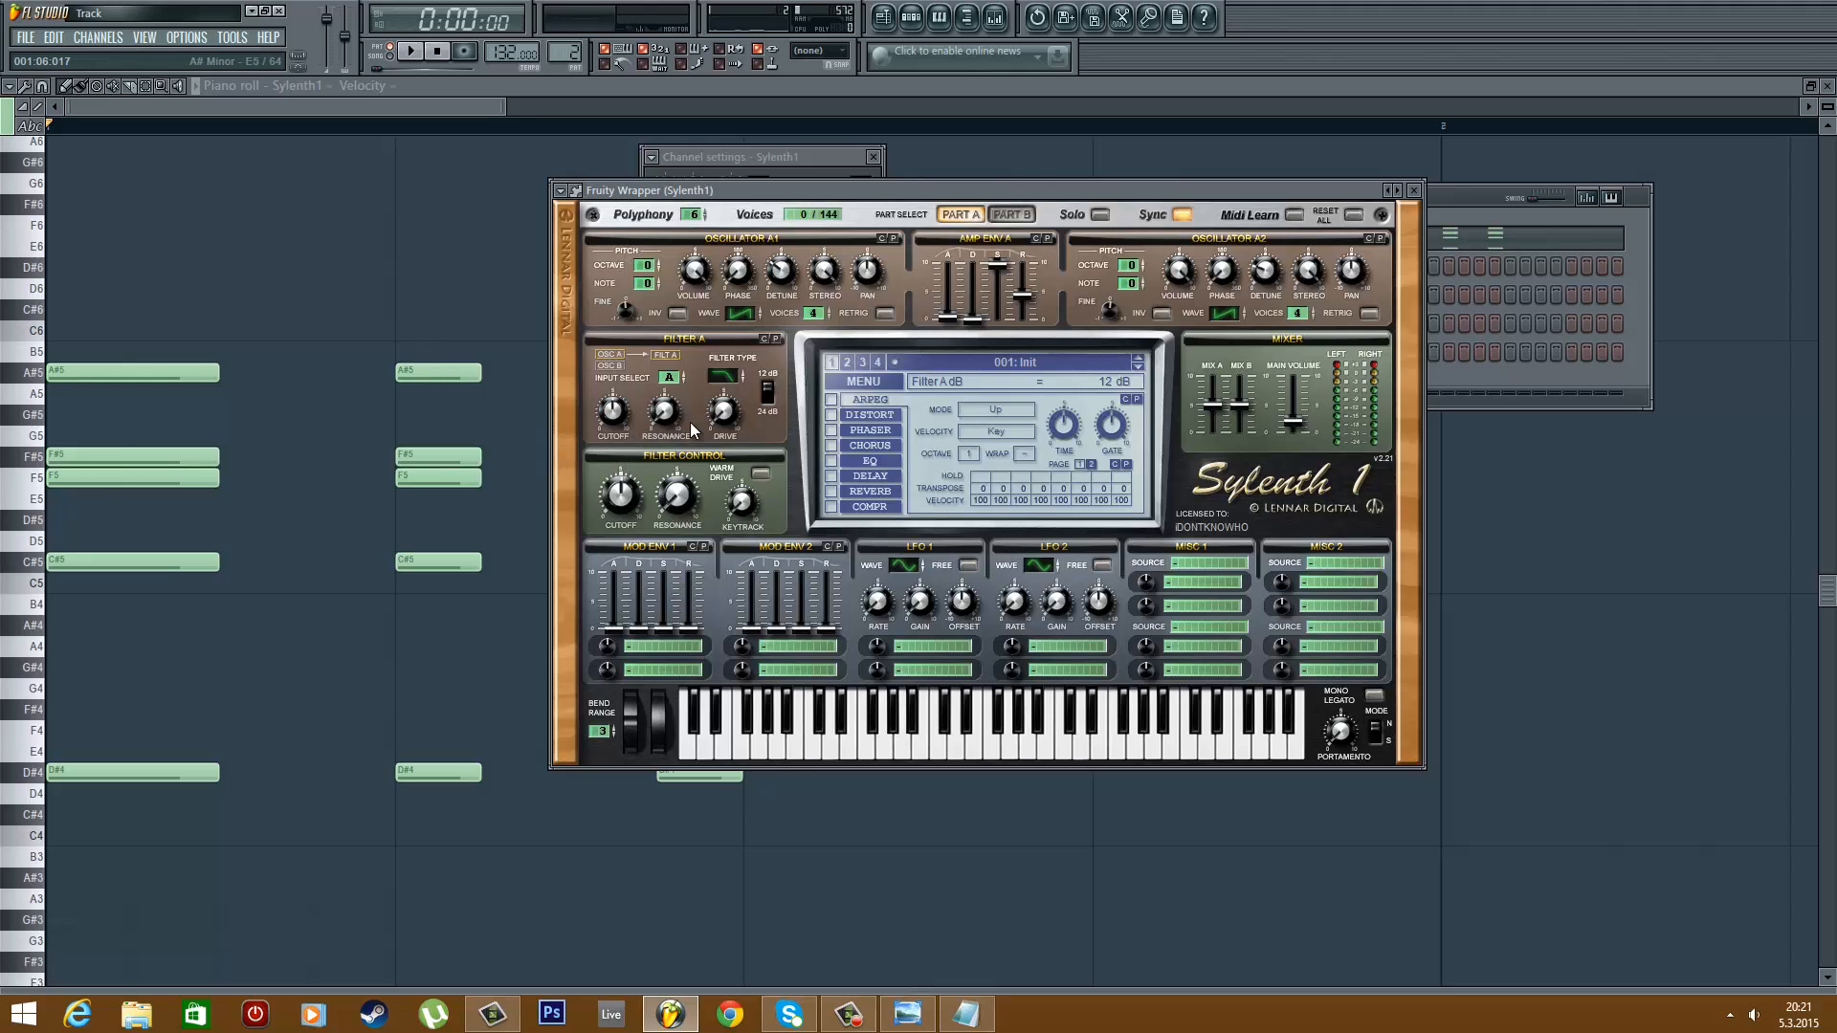
mouse_move(612, 418)
left_mouse_down()
mouse_move(611, 450)
mouse_move(608, 429)
left_mouse_up()
left_click(1011, 215)
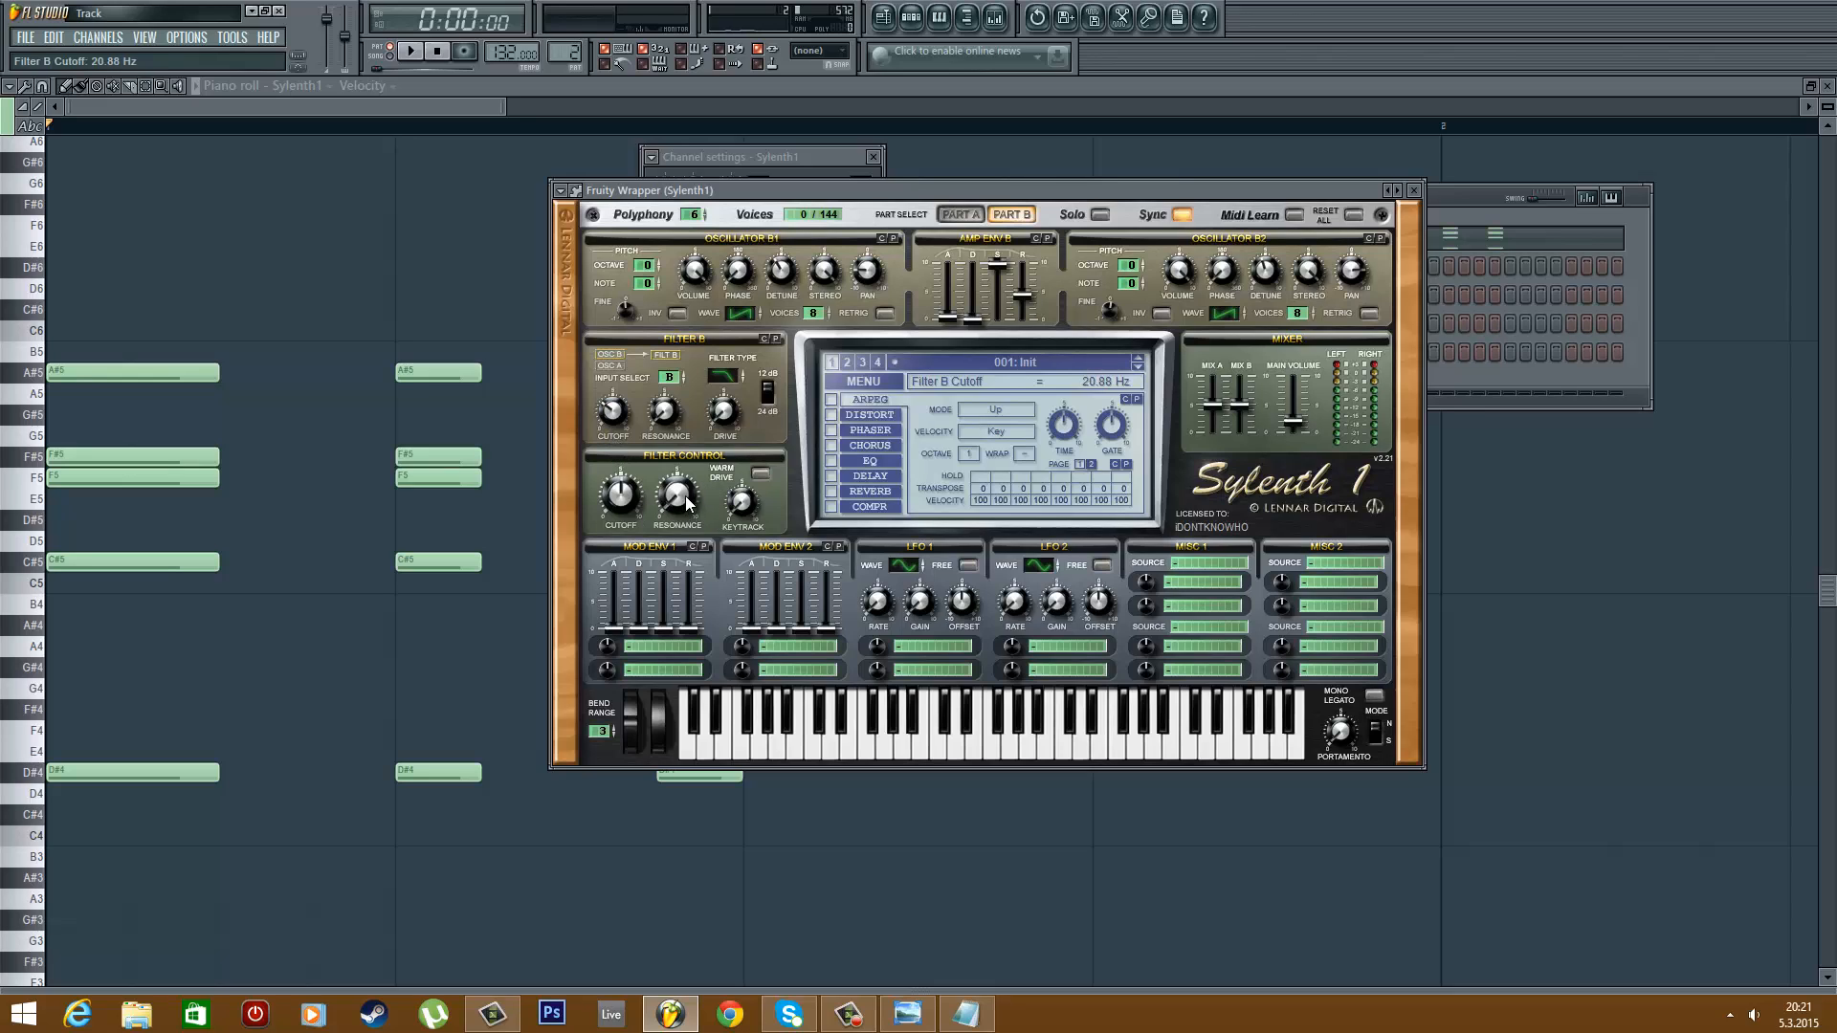
Step: Set the filter control's keytrack to 2.90 and turn on warm drive
left_click(724, 503)
scroll(749, 518, "down", 2)
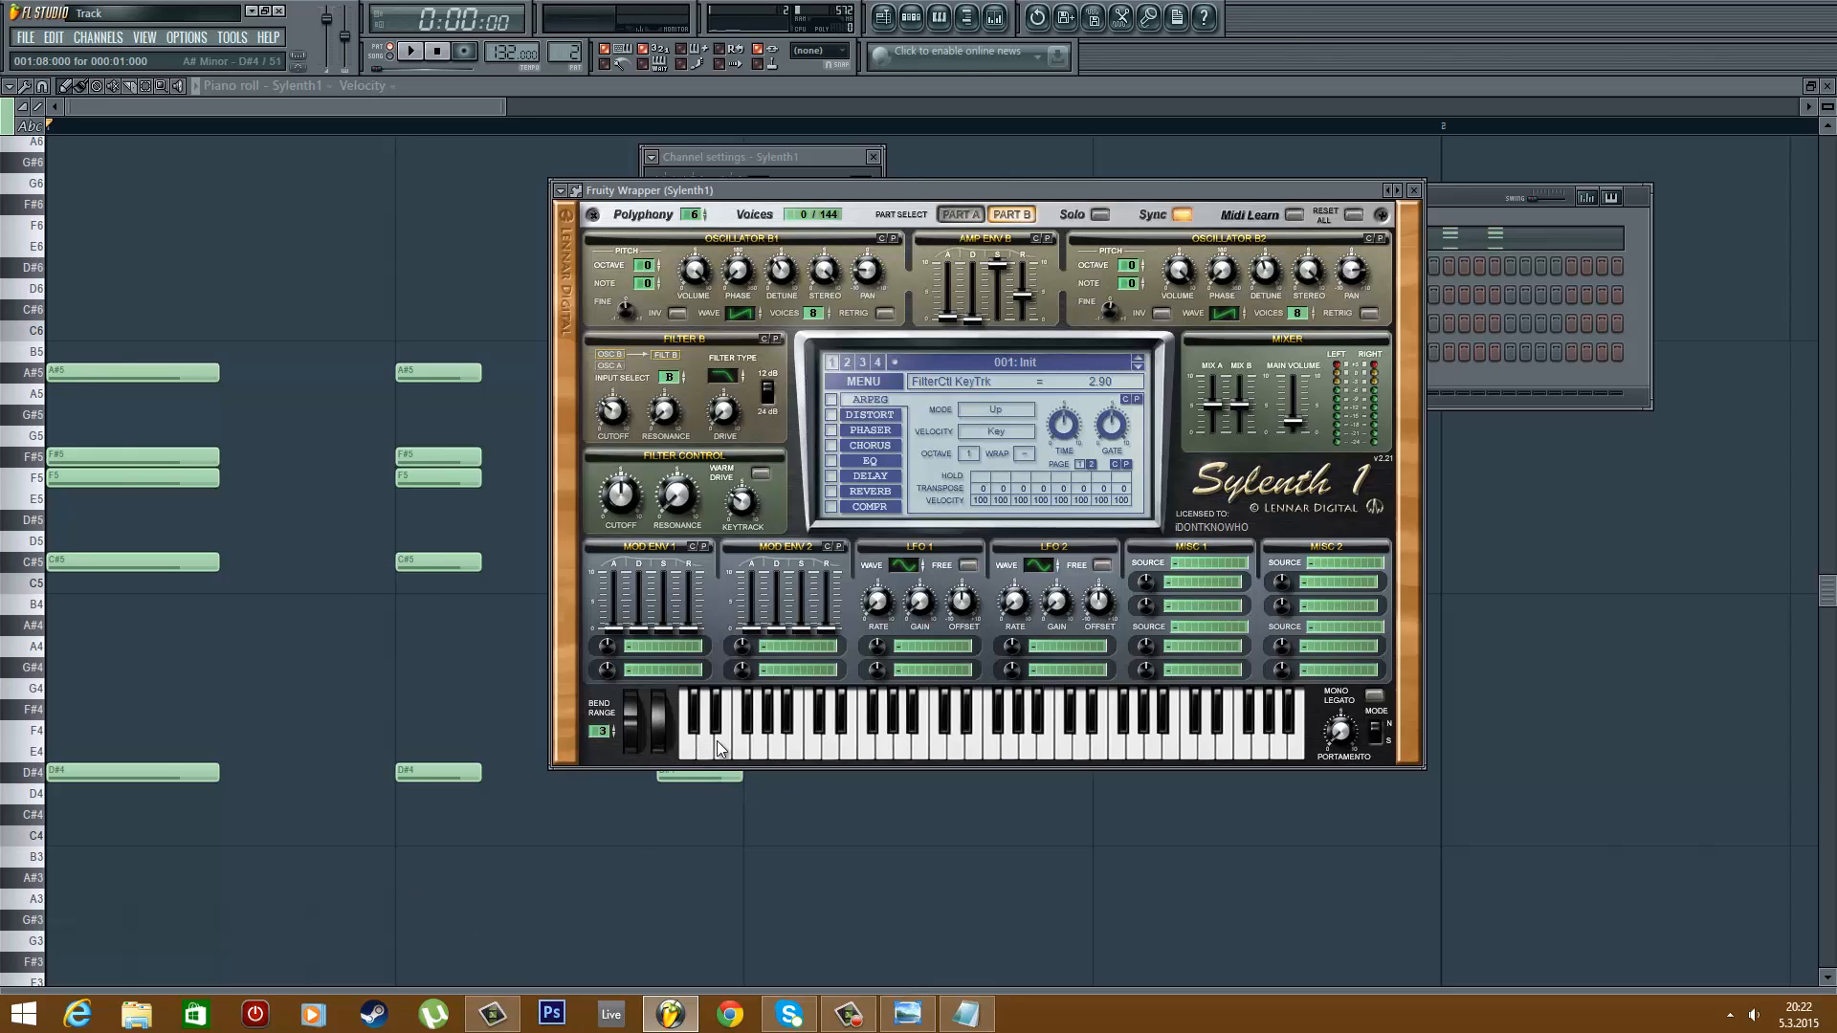
left_click(1046, 753)
left_click(1222, 749)
left_click(1303, 750)
left_click(766, 473)
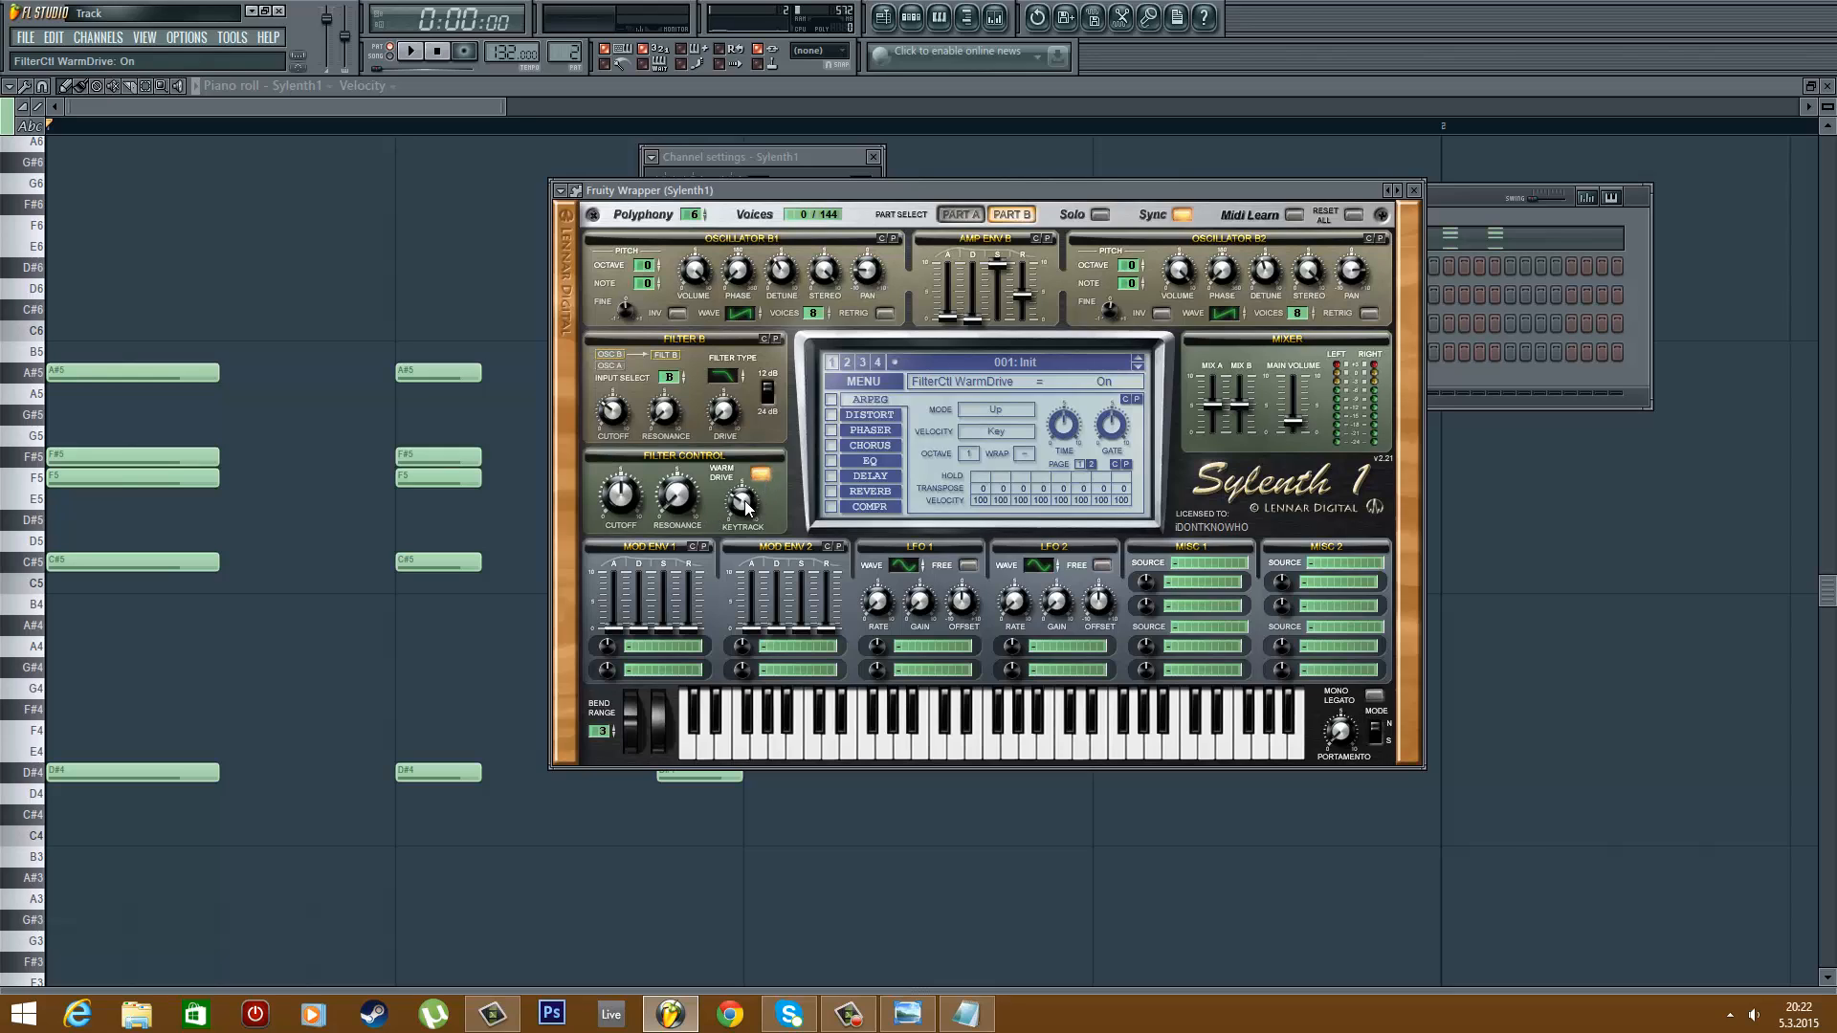
Step: Lower the filter control cutoff to 14.98 Hz and assign Cutoff AB as Mod Env 1's first destination
left_click_drag(629, 497, 617, 532)
left_click(656, 646)
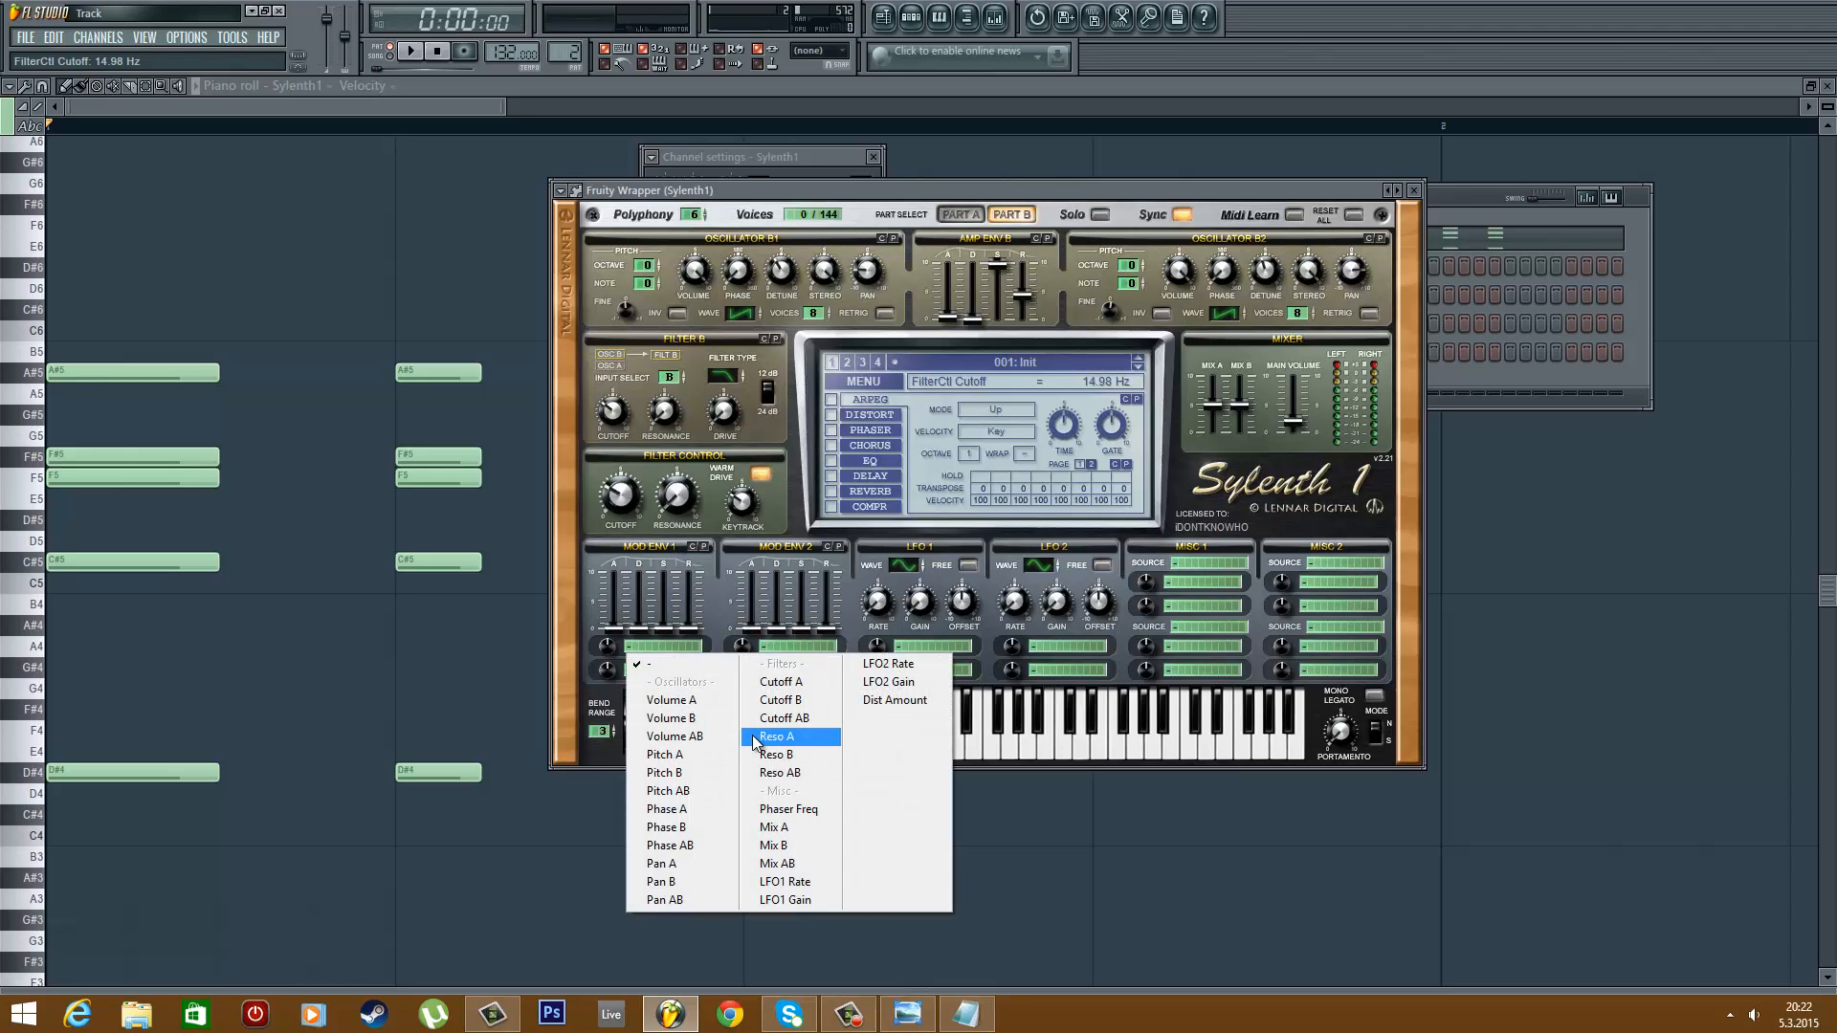
left_click(804, 720)
left_click(632, 647)
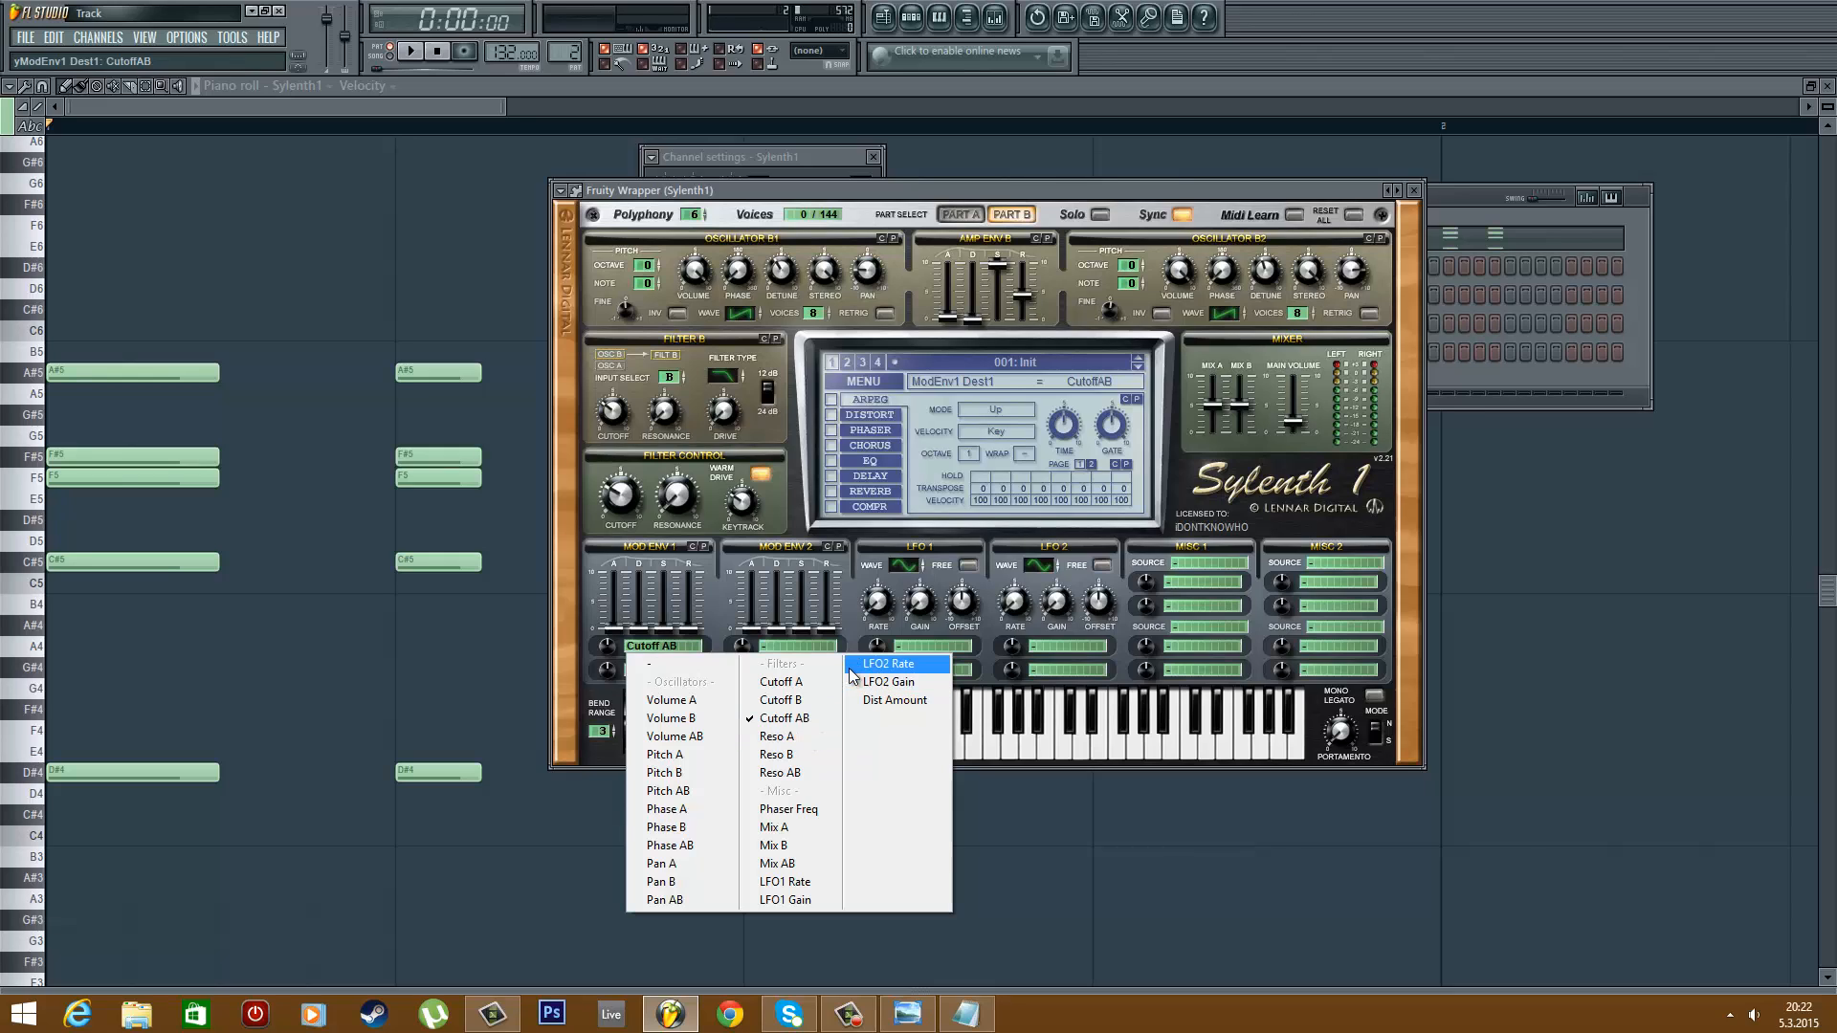
left_click(806, 725)
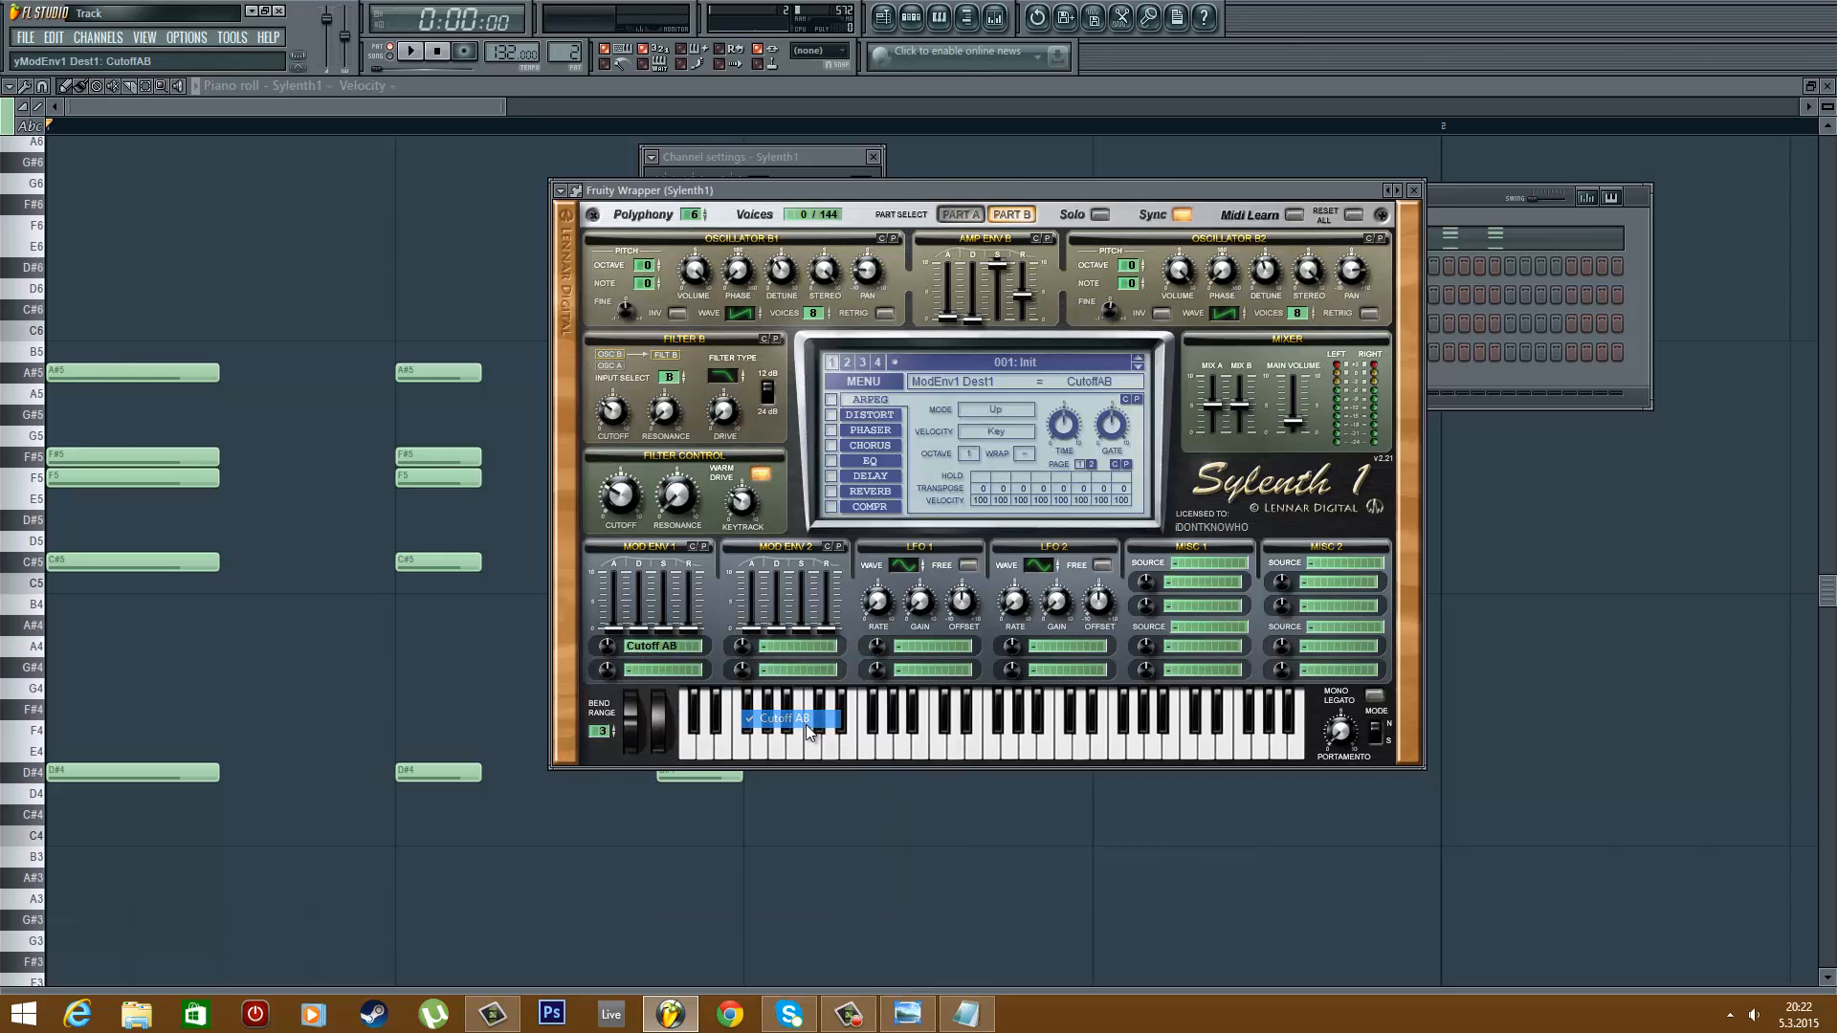
Step: Shape Mod Env 1's amount and decay, set its release to 4.71, and lower the filter control cutoff to 7.35 Hz during playback
left_click_drag(607, 651, 692, 605)
key("space")
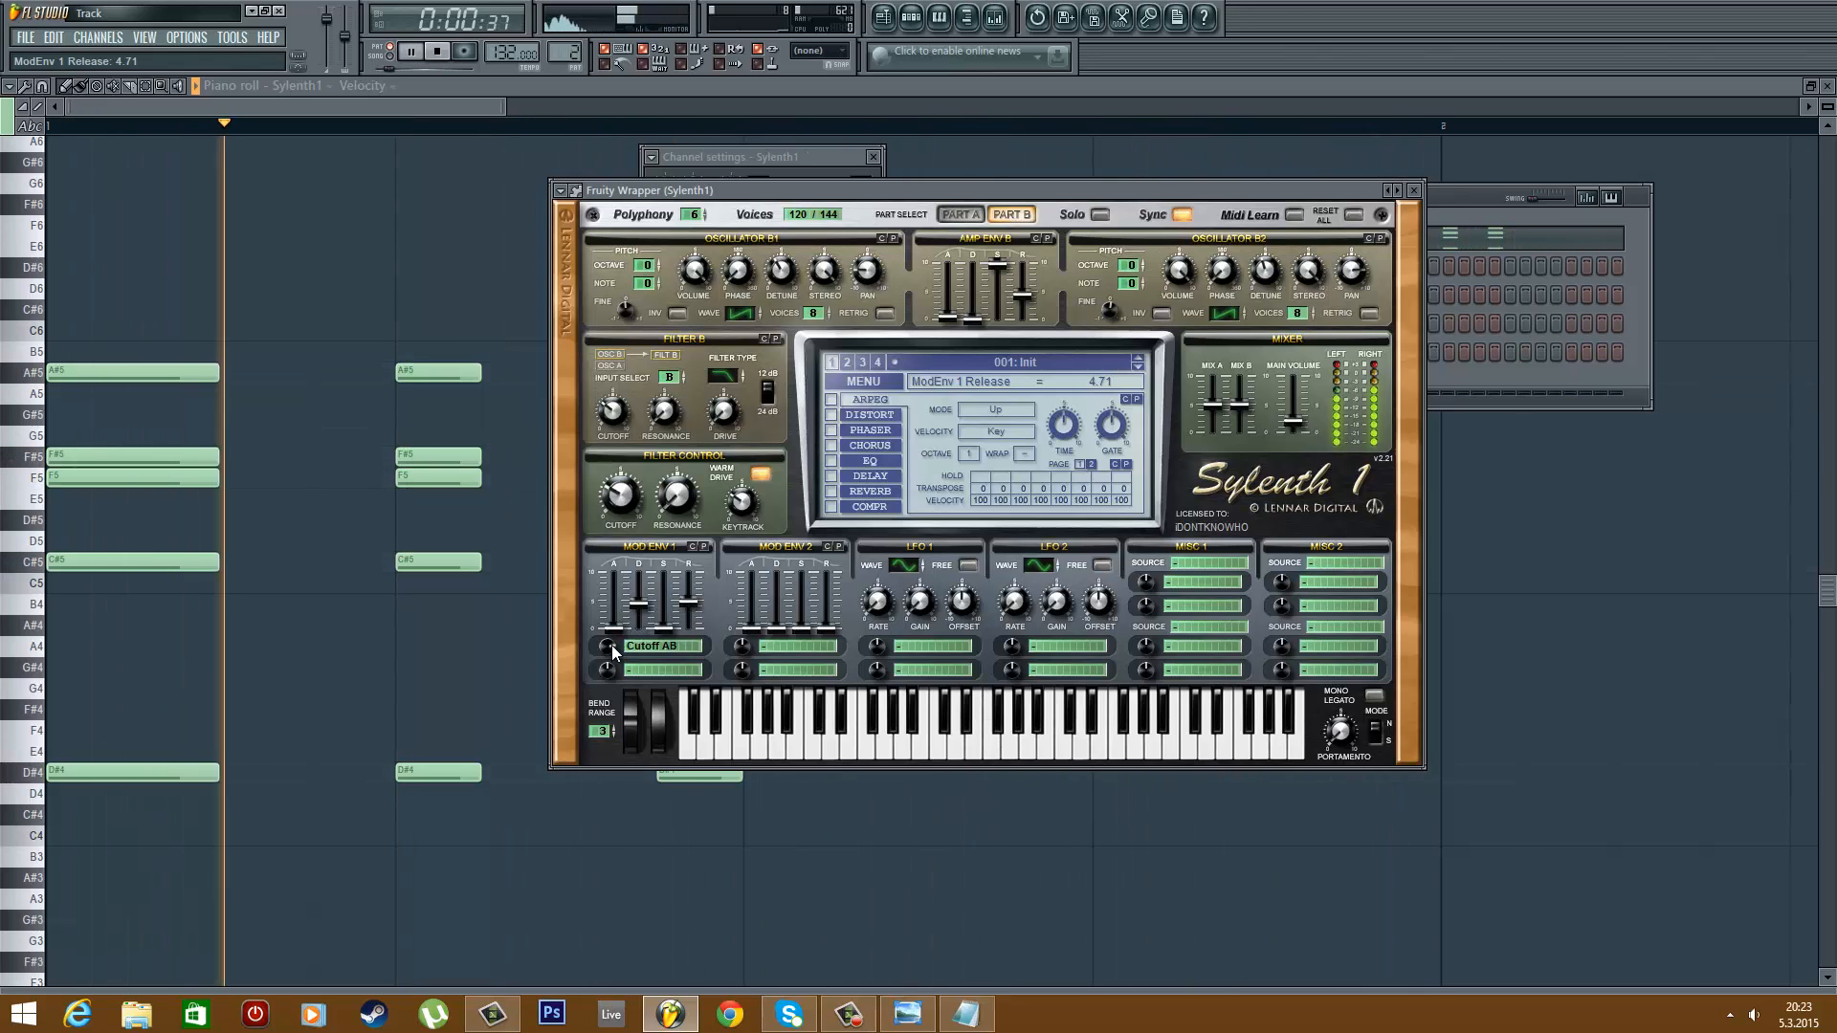
left_click_drag(622, 499, 629, 444)
left_click_drag(628, 505, 628, 550)
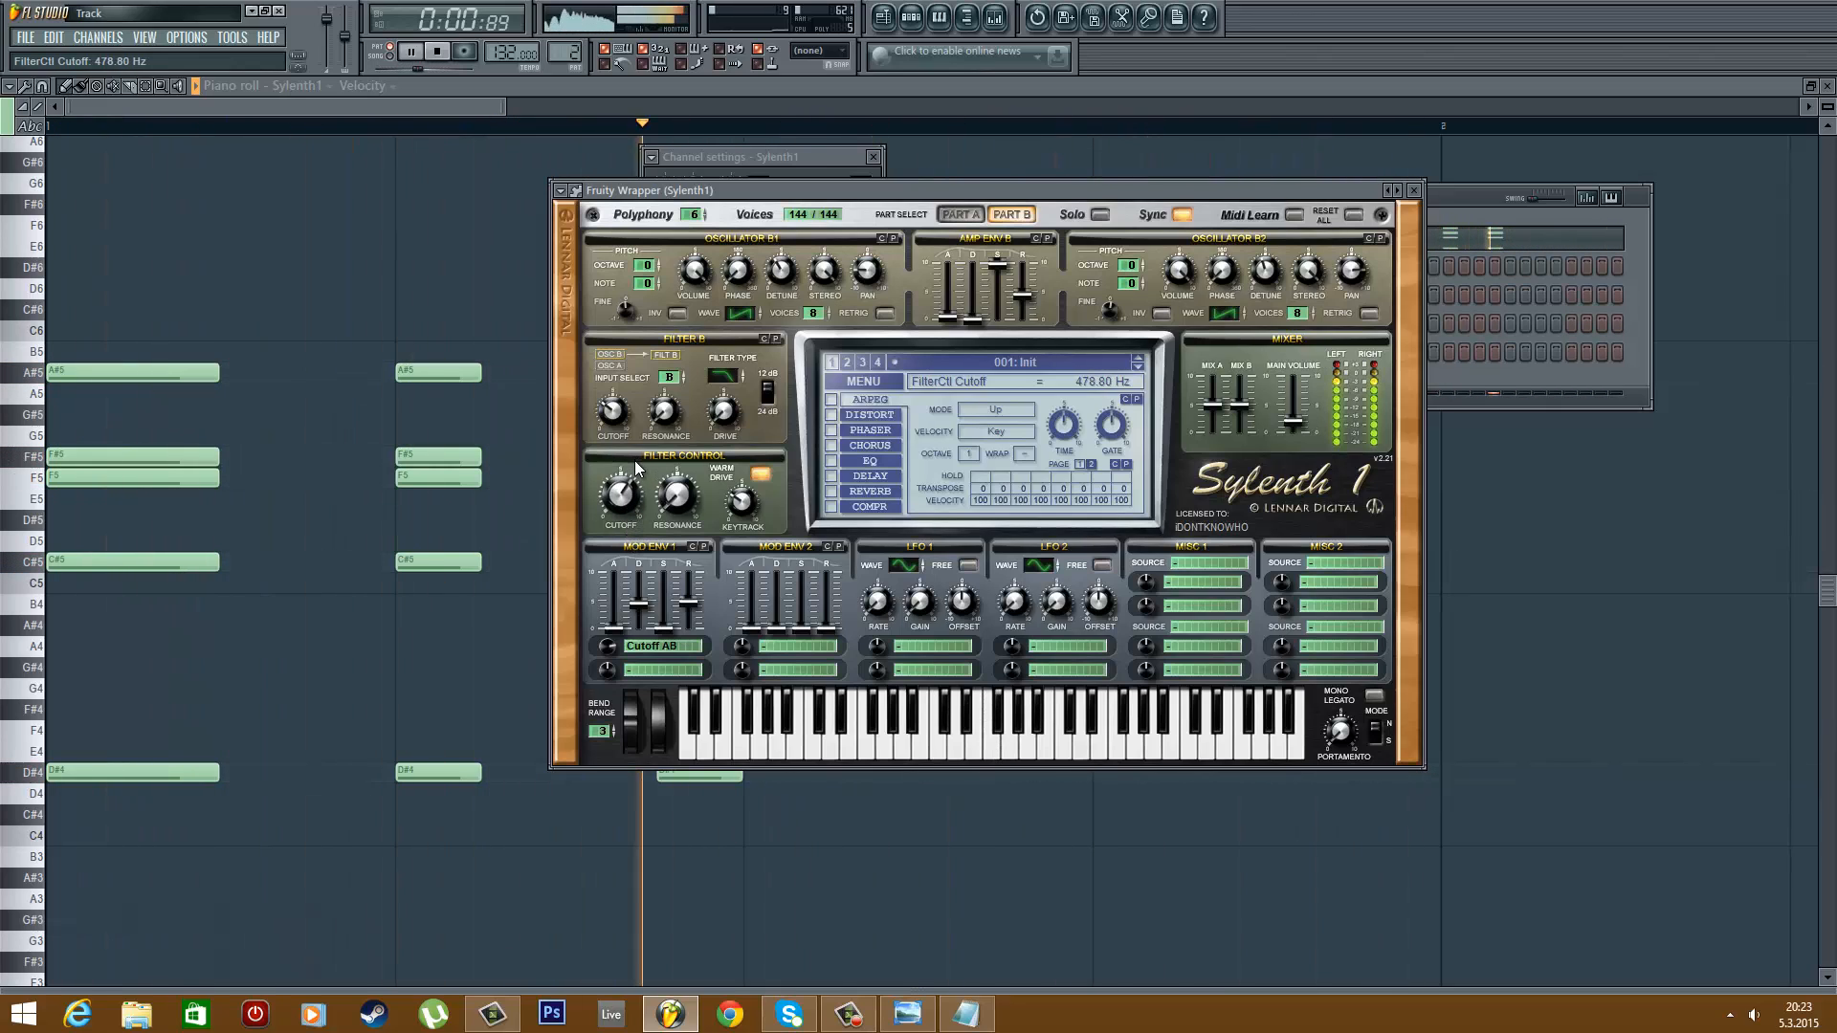
left_click(438, 54)
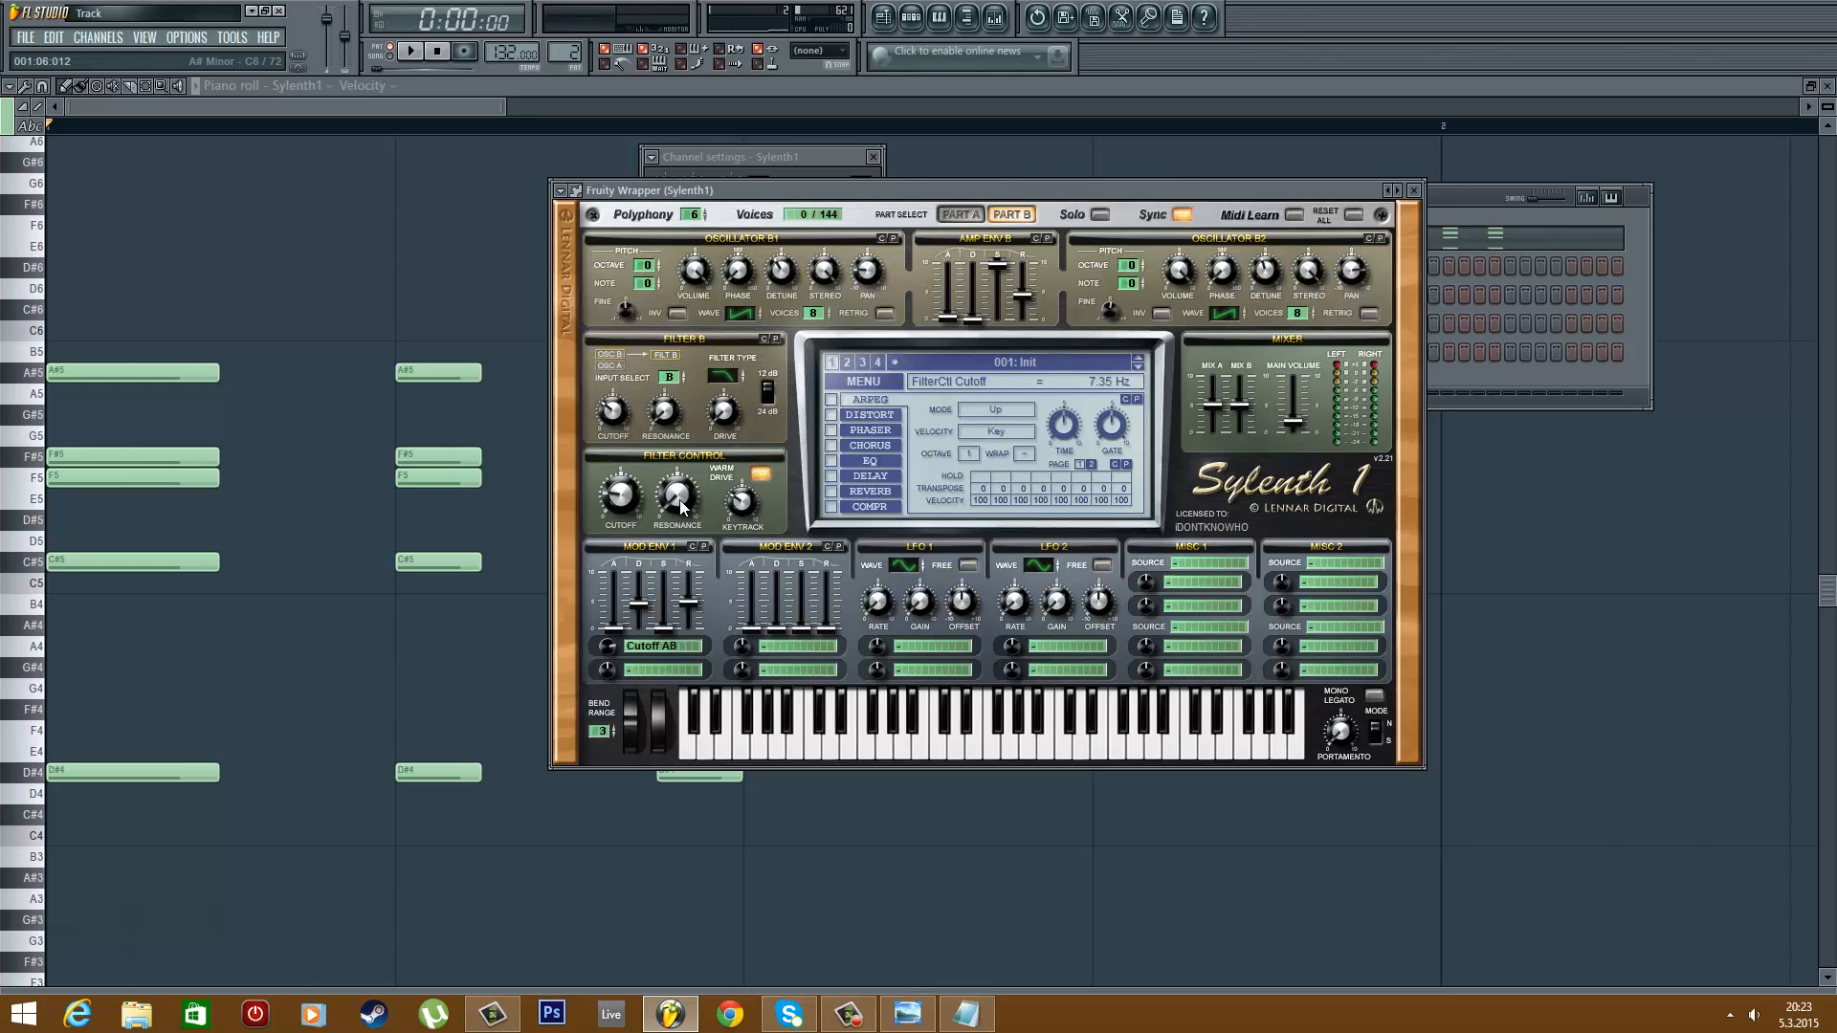
Step: Set the filter control resonance to 4.24, assign Reso AB as Mod Env 1's second destination, and adjust its amount
left_click_drag(679, 500, 691, 417)
left_click(642, 670)
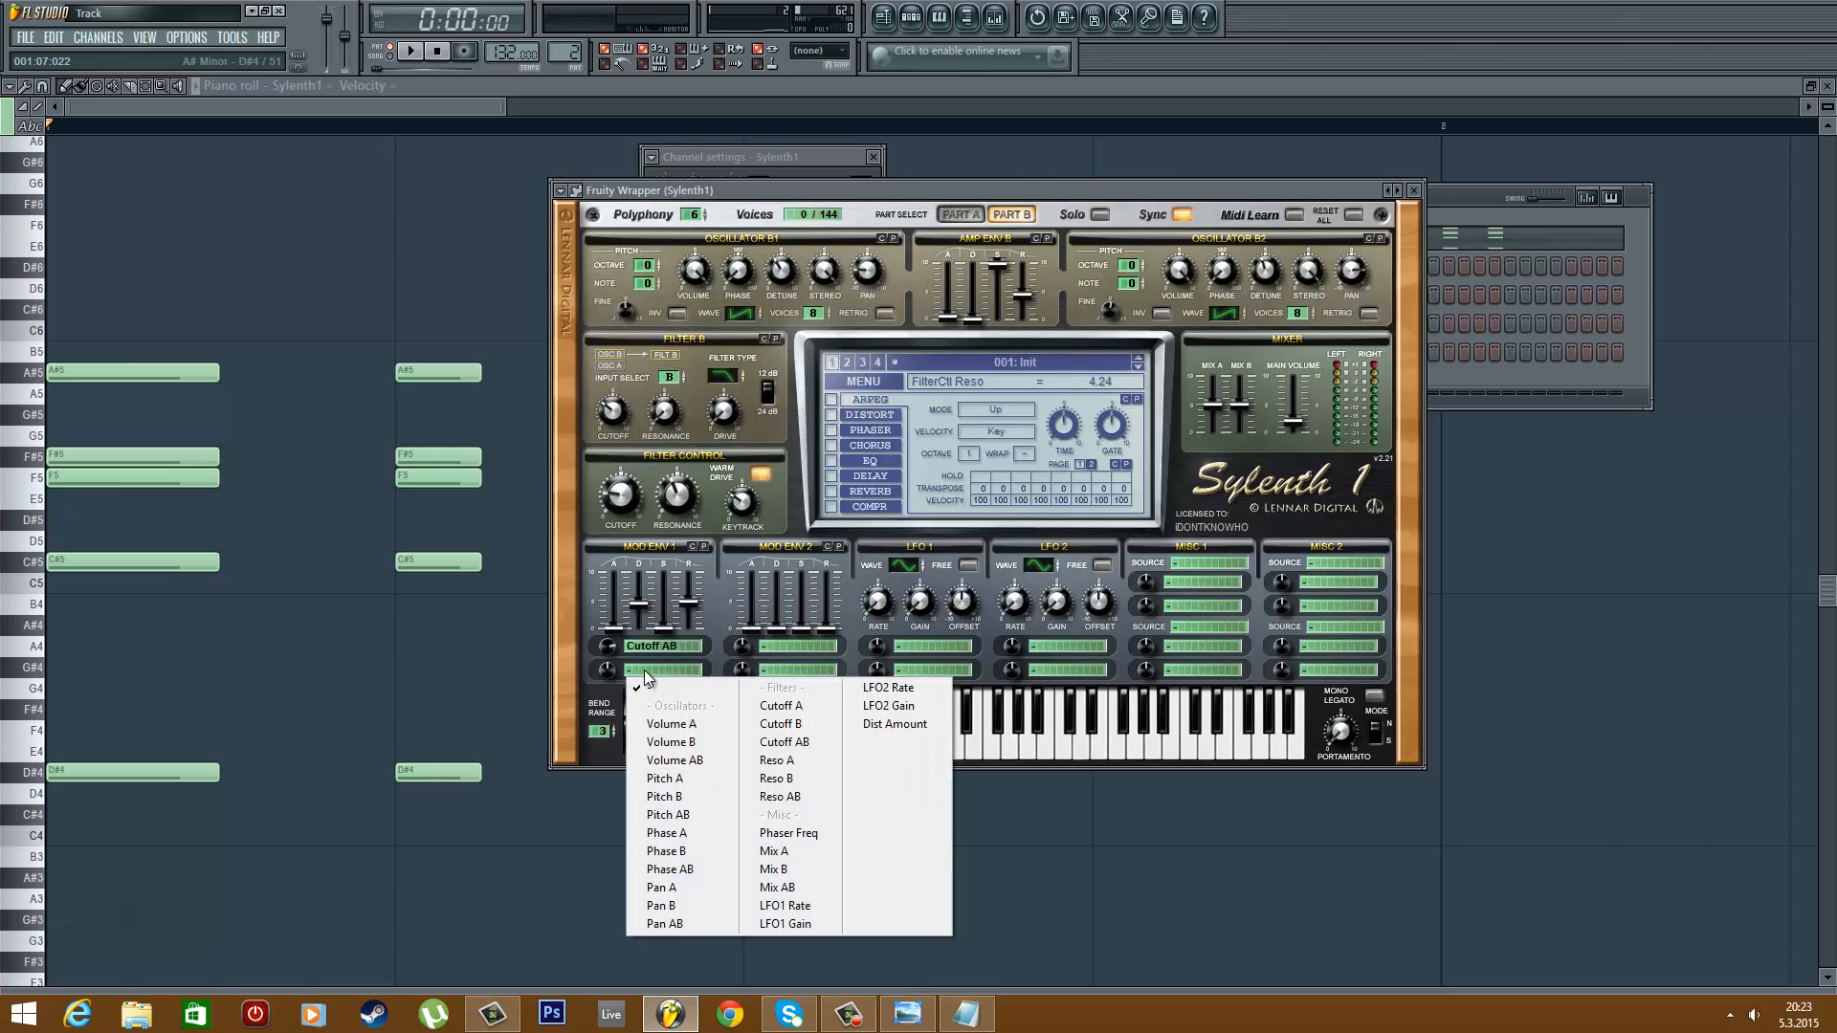
left_click(793, 799)
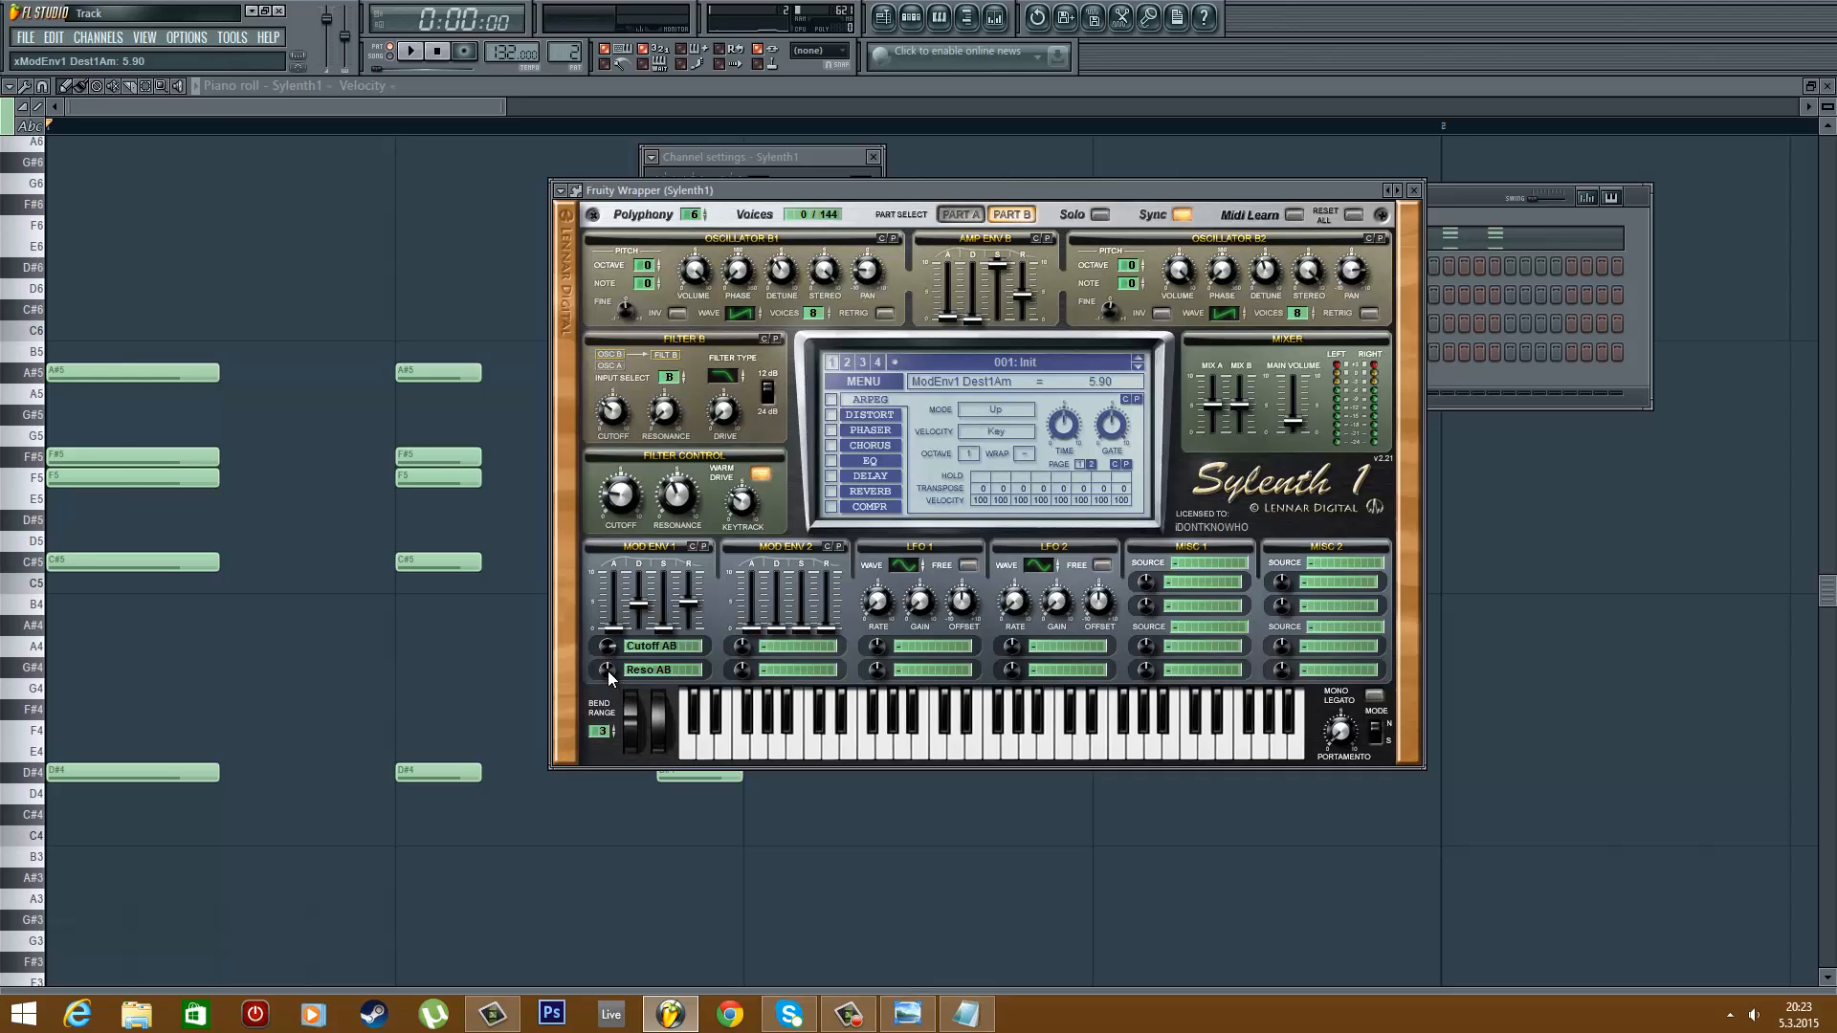
left_click_drag(607, 675, 602, 724)
Step: While the chords play, adjust the filter control resonance, set Mod Env 1's sustain to 2.76 and the filter control cutoff to 30.52 Hz
left_click(413, 54)
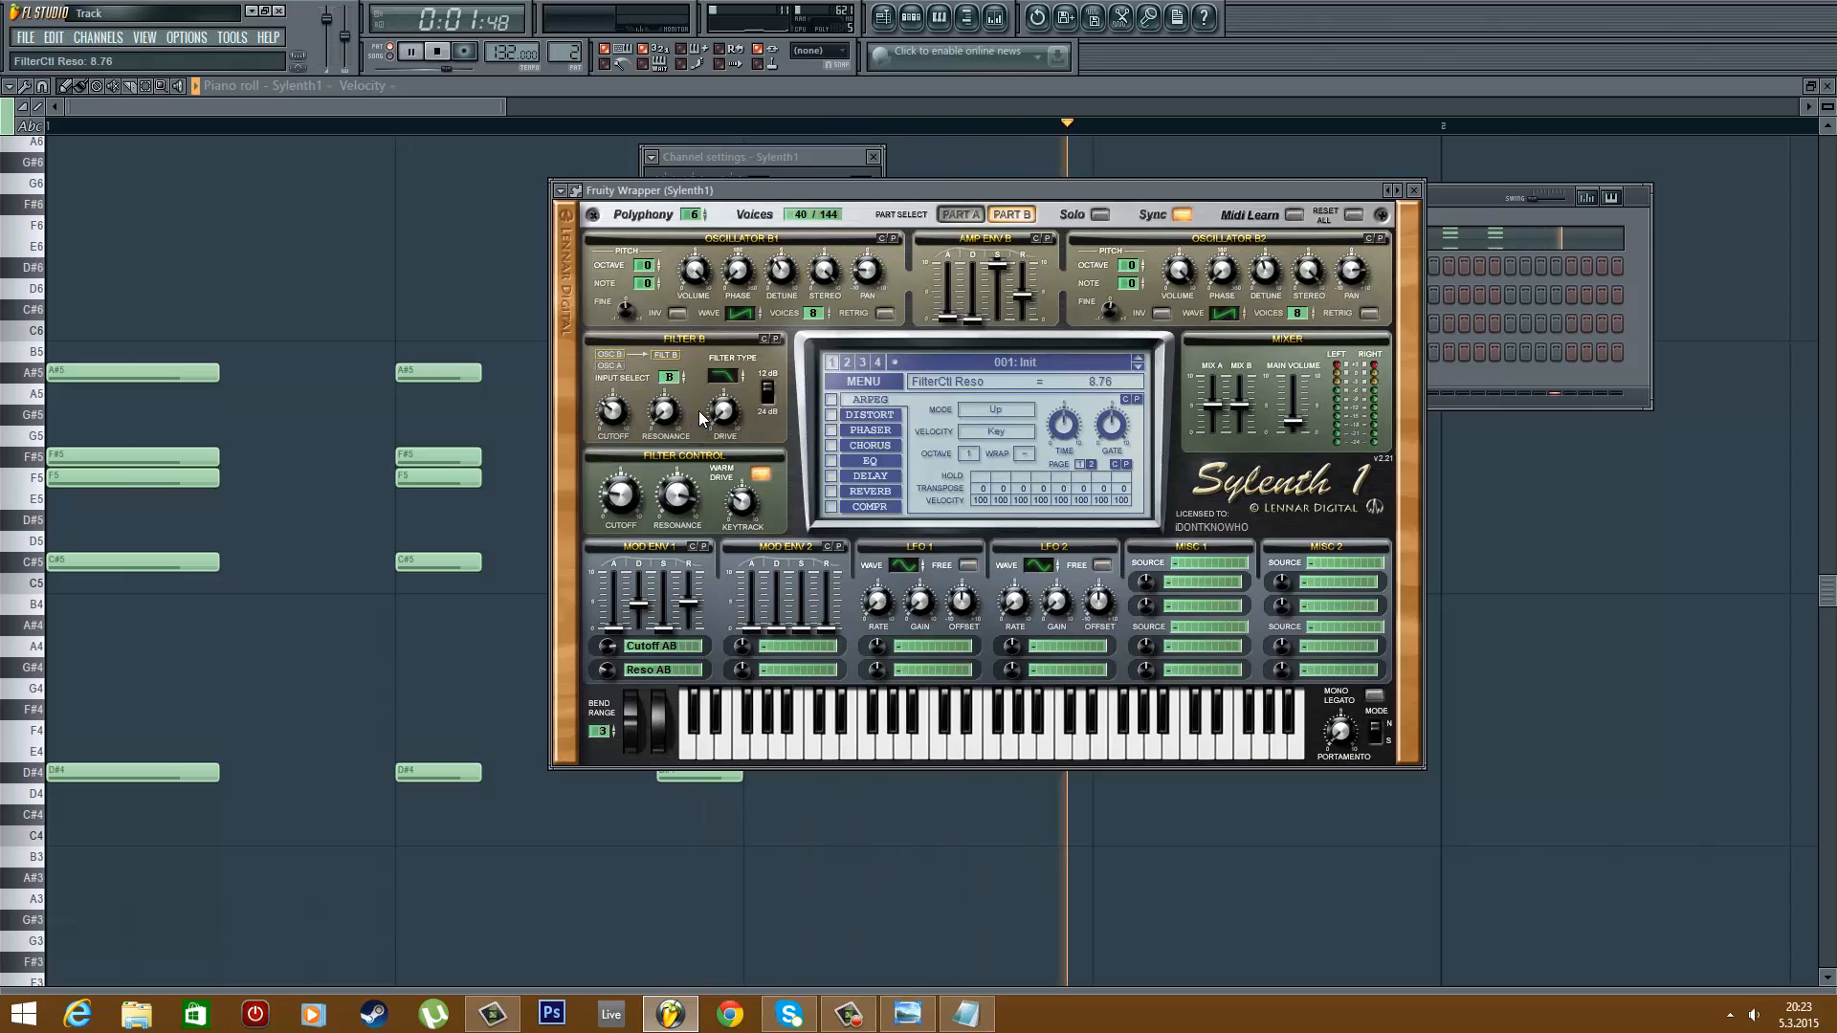
left_click_drag(699, 415, 668, 623)
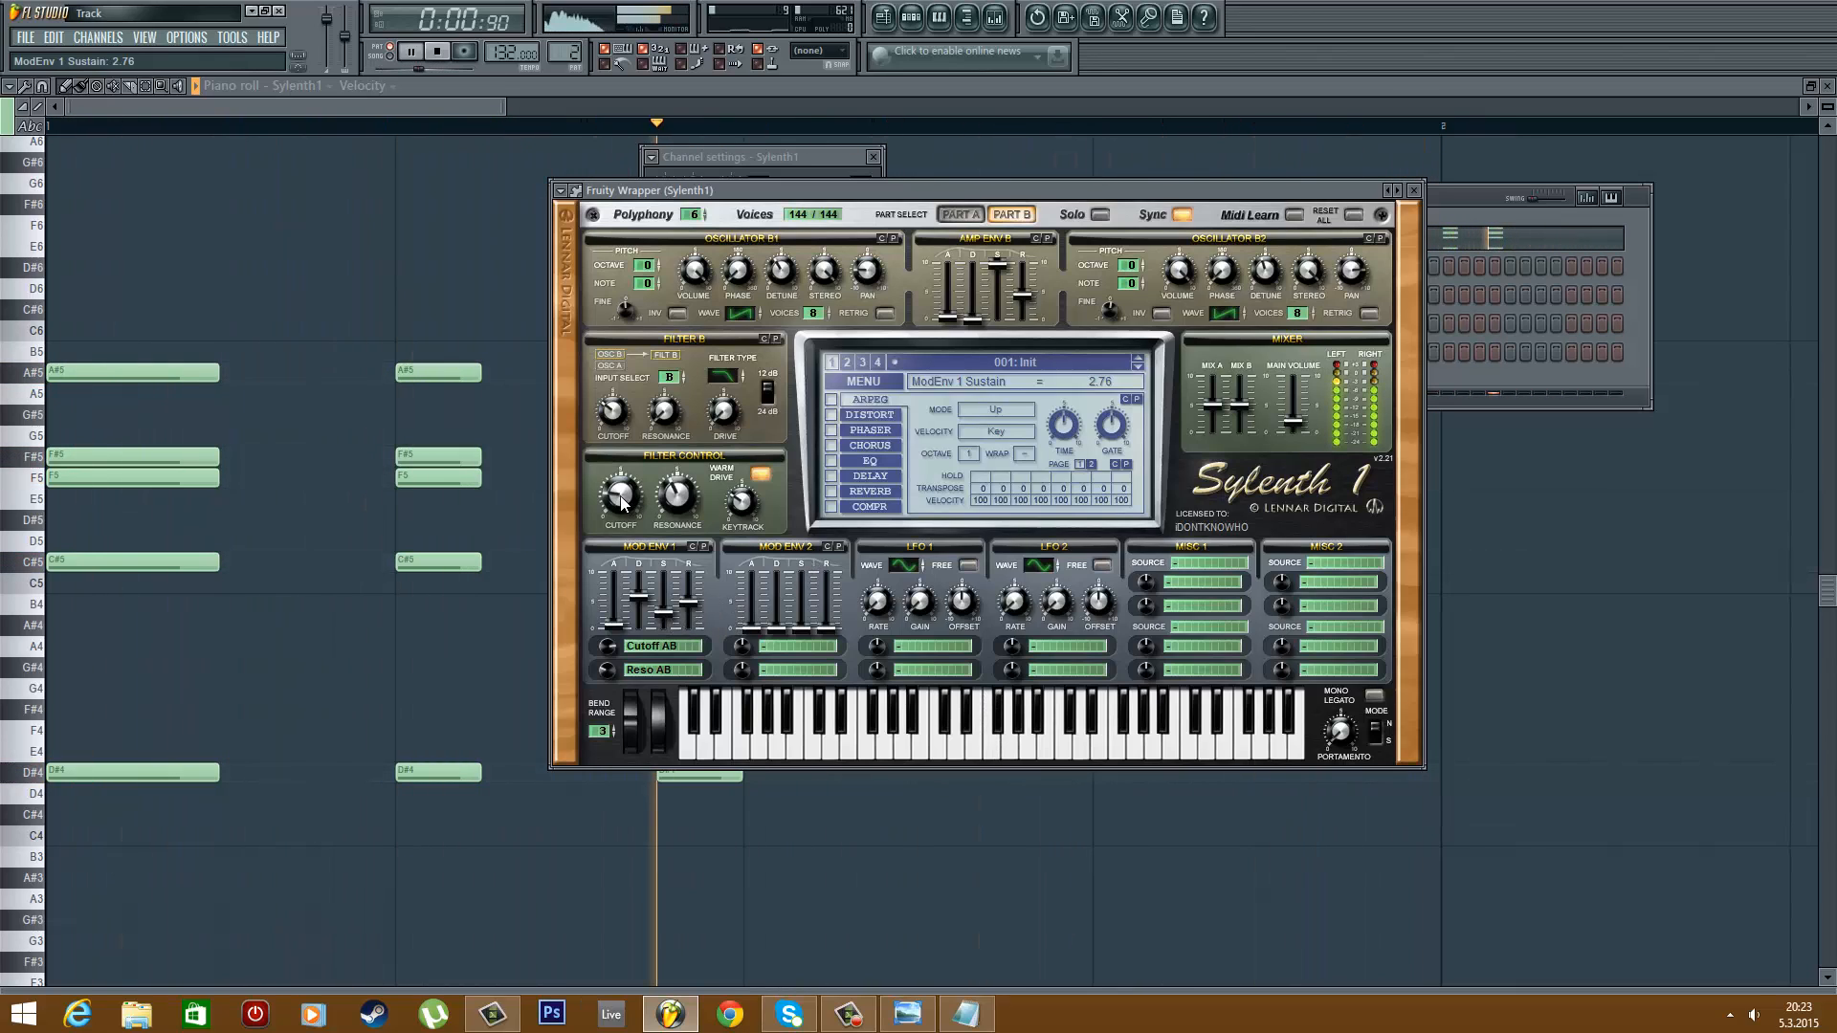
left_click_drag(622, 497, 624, 469)
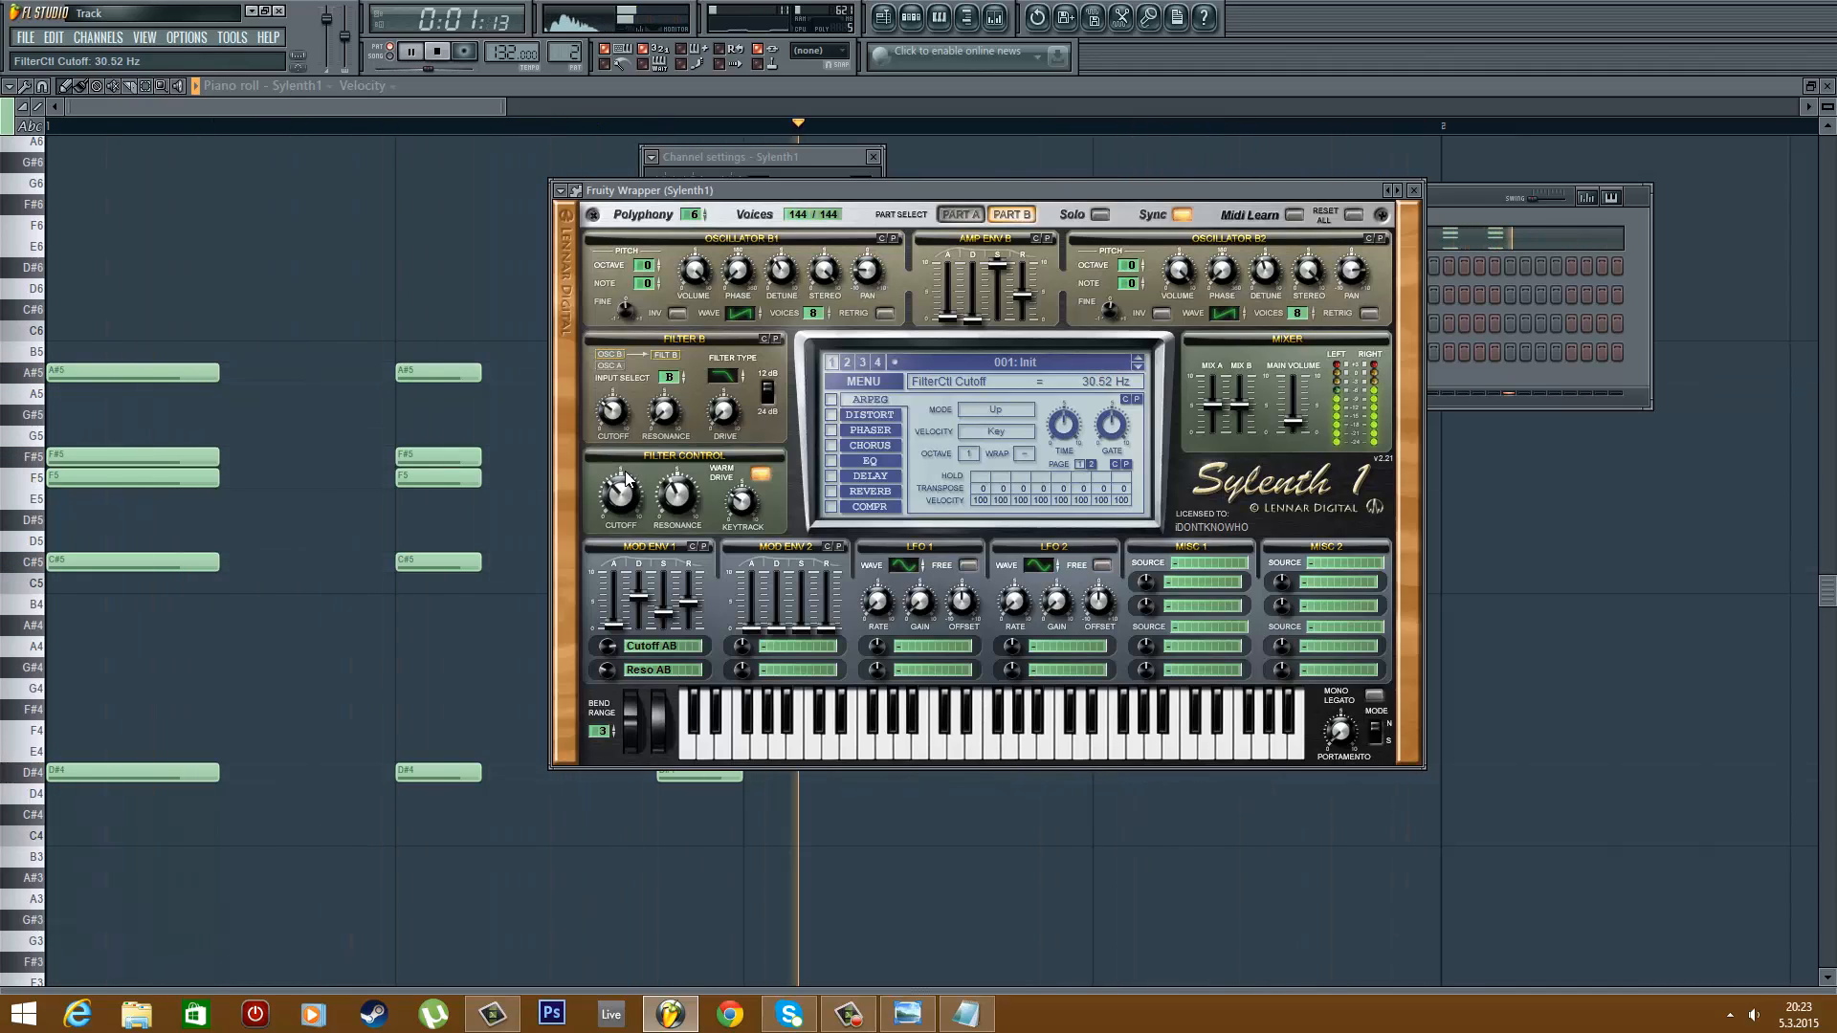
Step: Set Amp Env B's release to 4.53 and the filter control cutoff to 27.76 Hz while auditioning the chords
left_click(1024, 316)
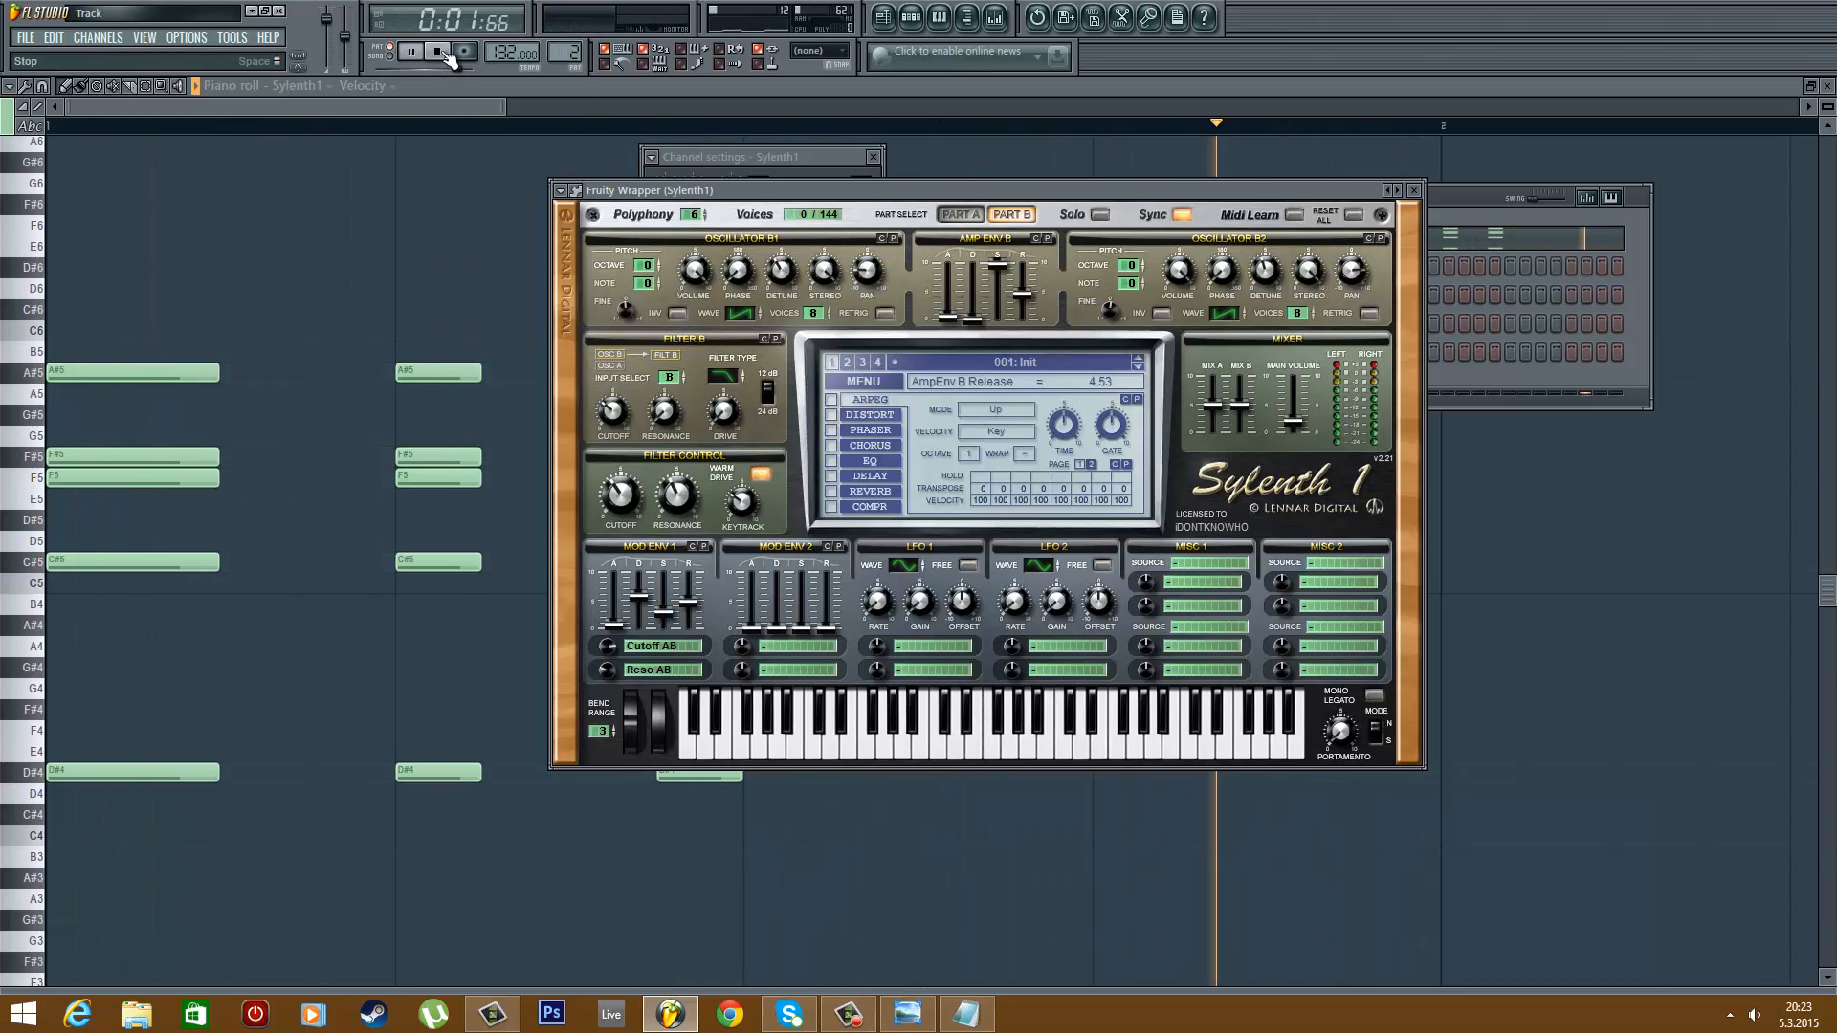
left_click_drag(632, 509, 627, 528)
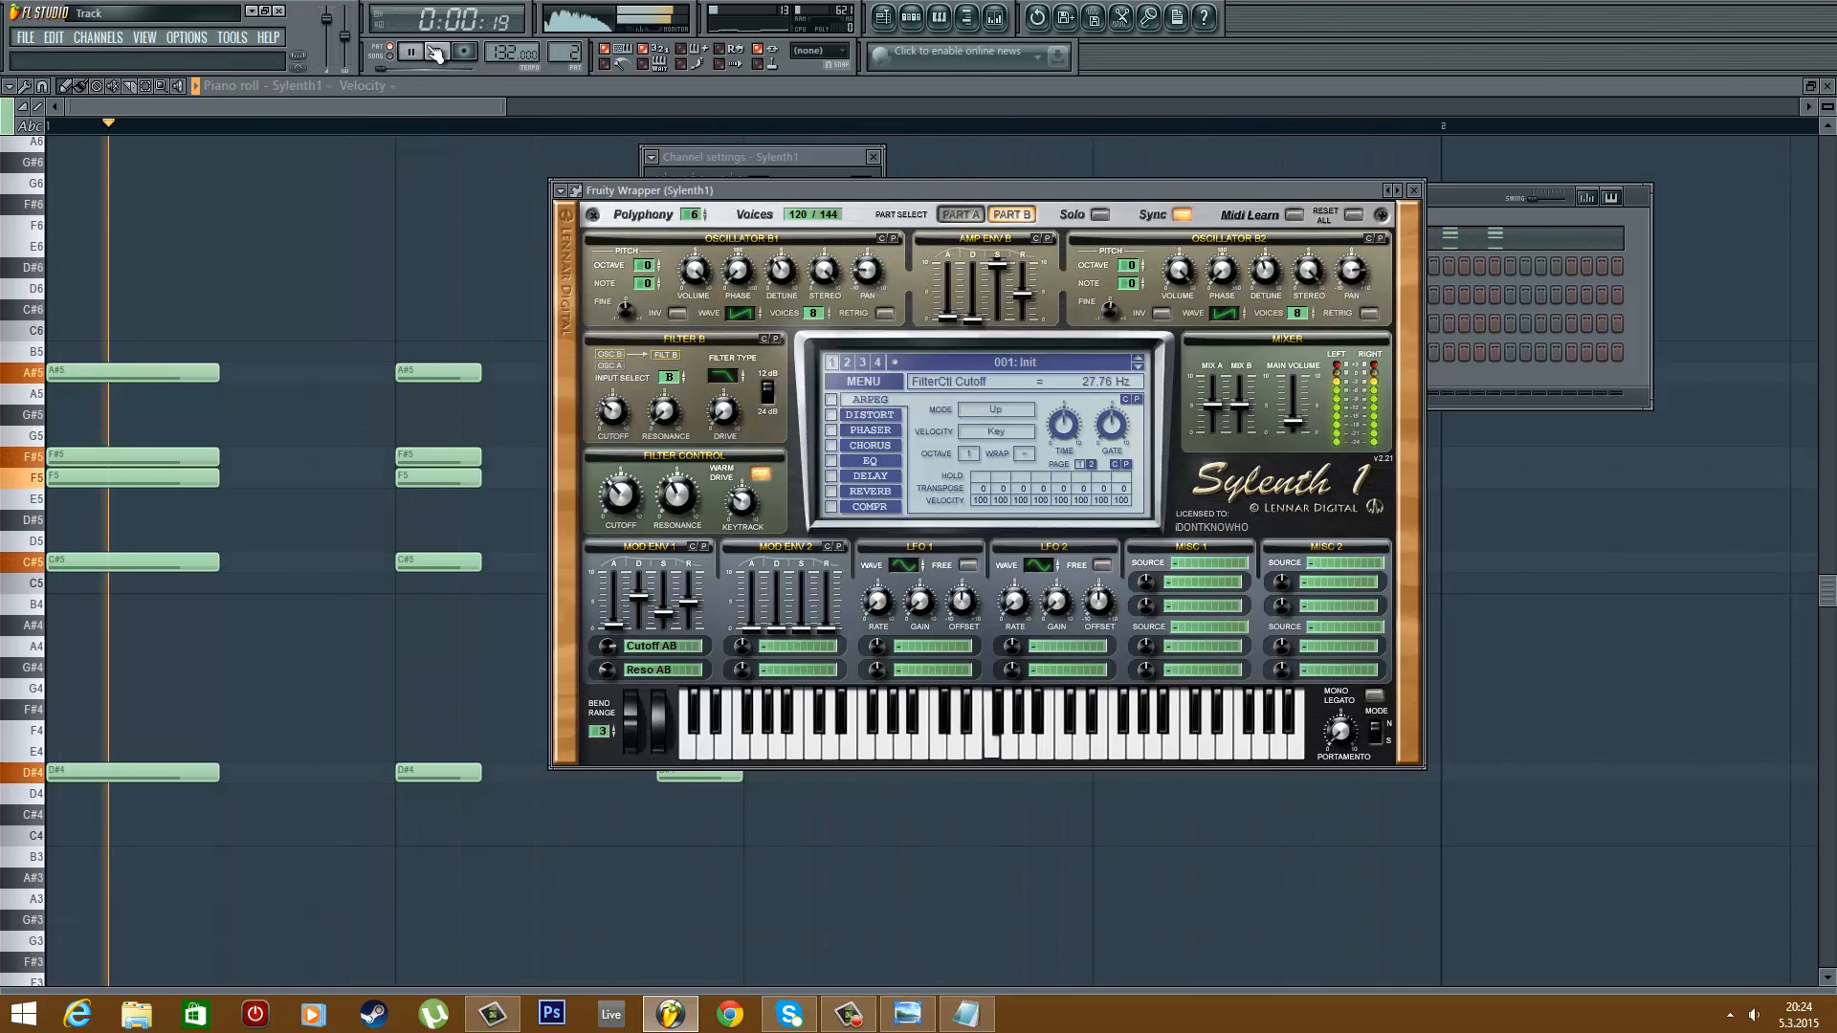
key("space")
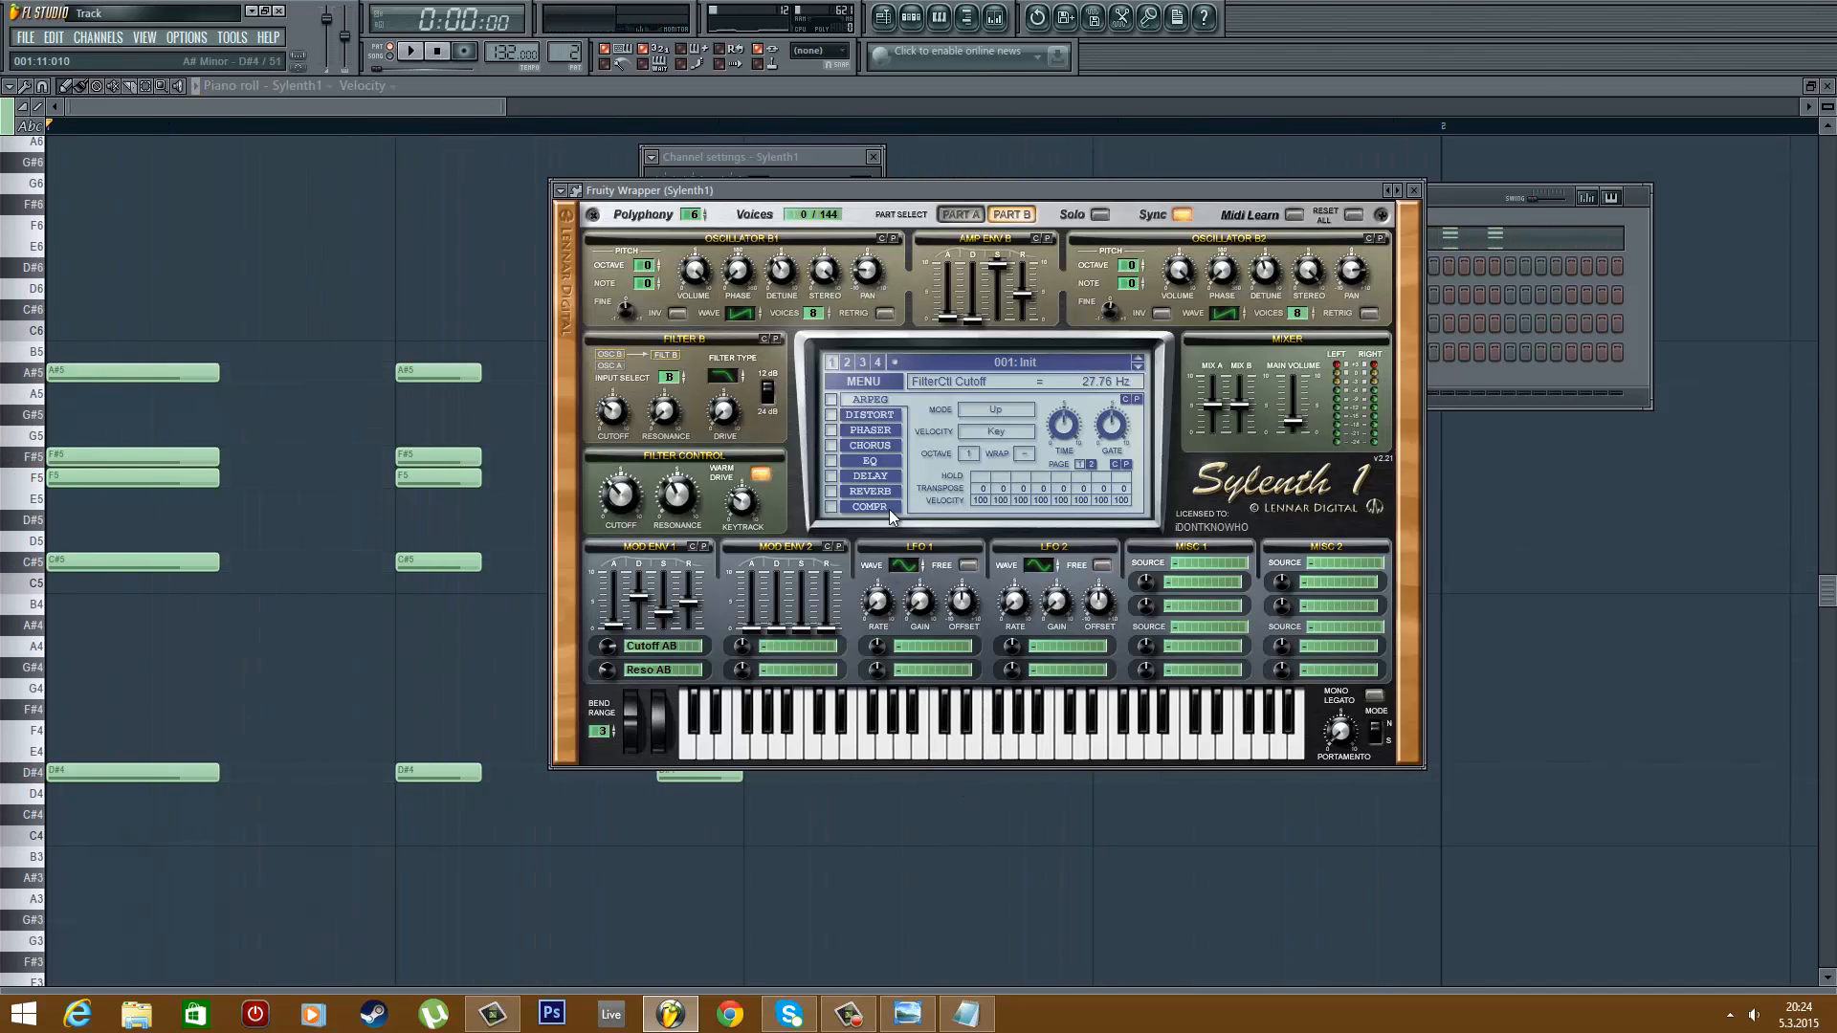
Step: Enable the reverb and set its predelay to 49.52 ms, damp to 2.00 and dry/wet to 31.43 % during playback
left_click(848, 490)
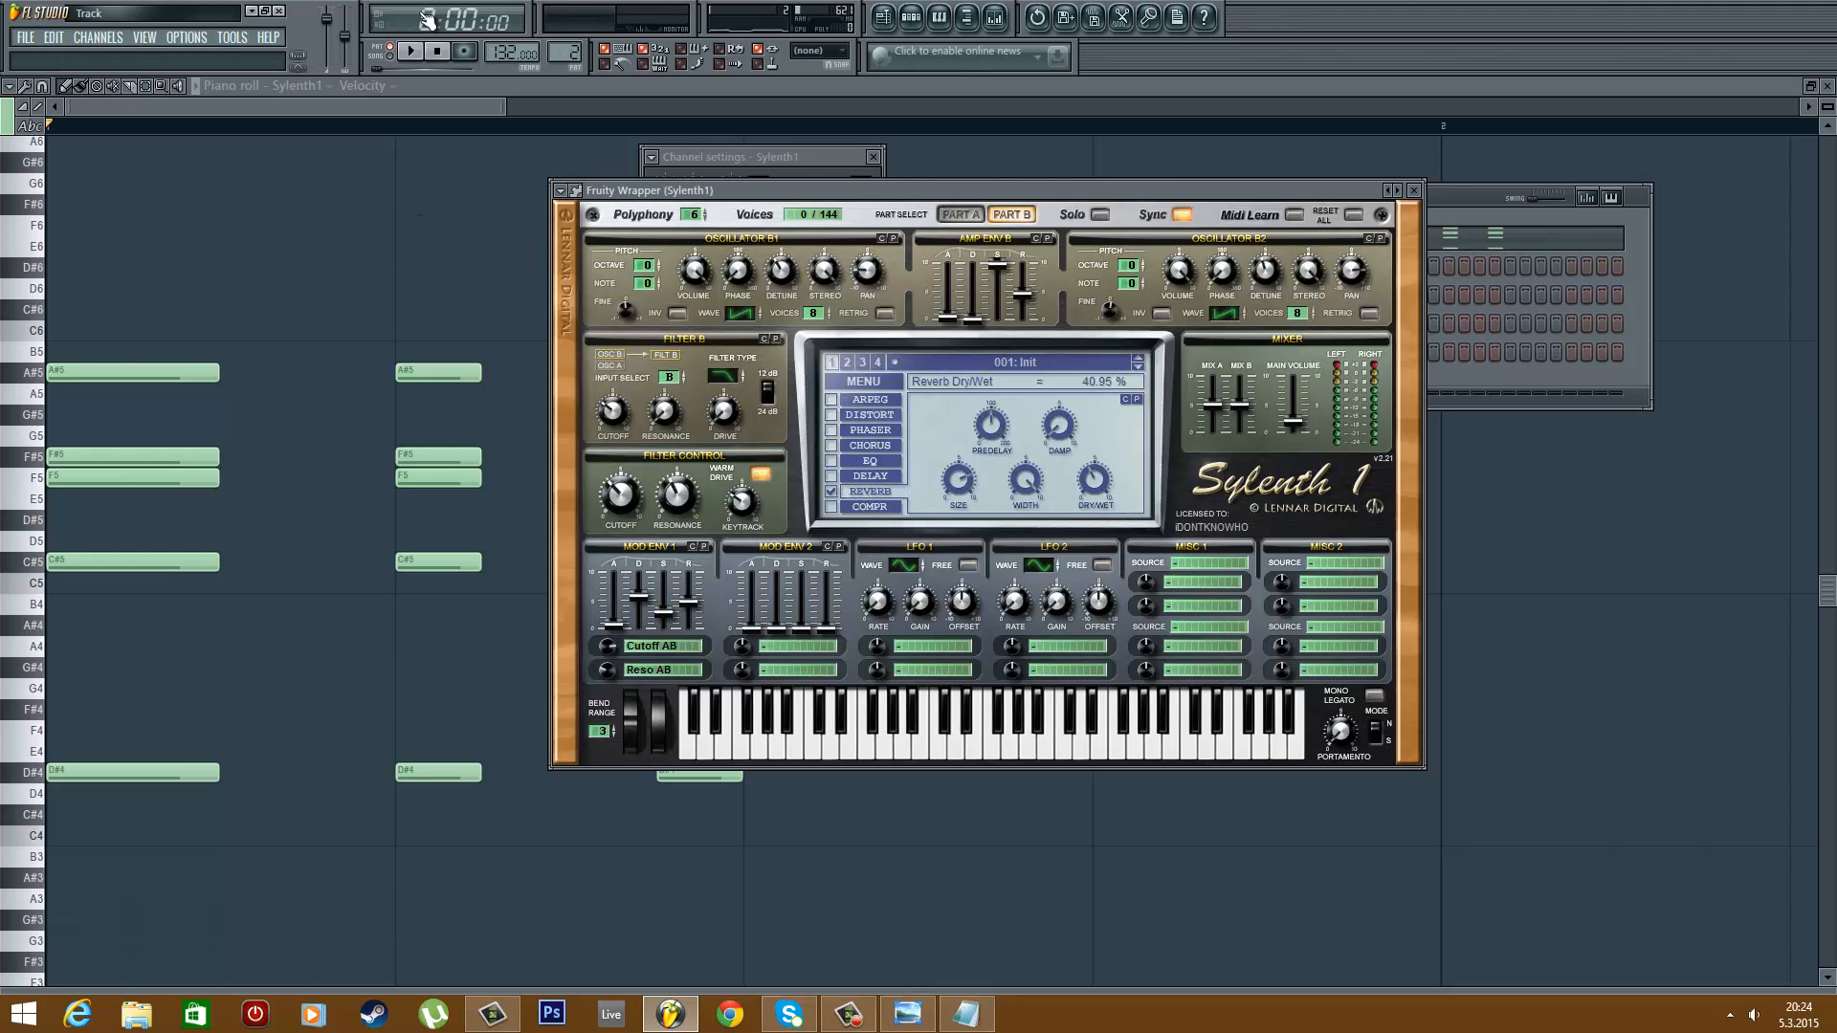
key("space")
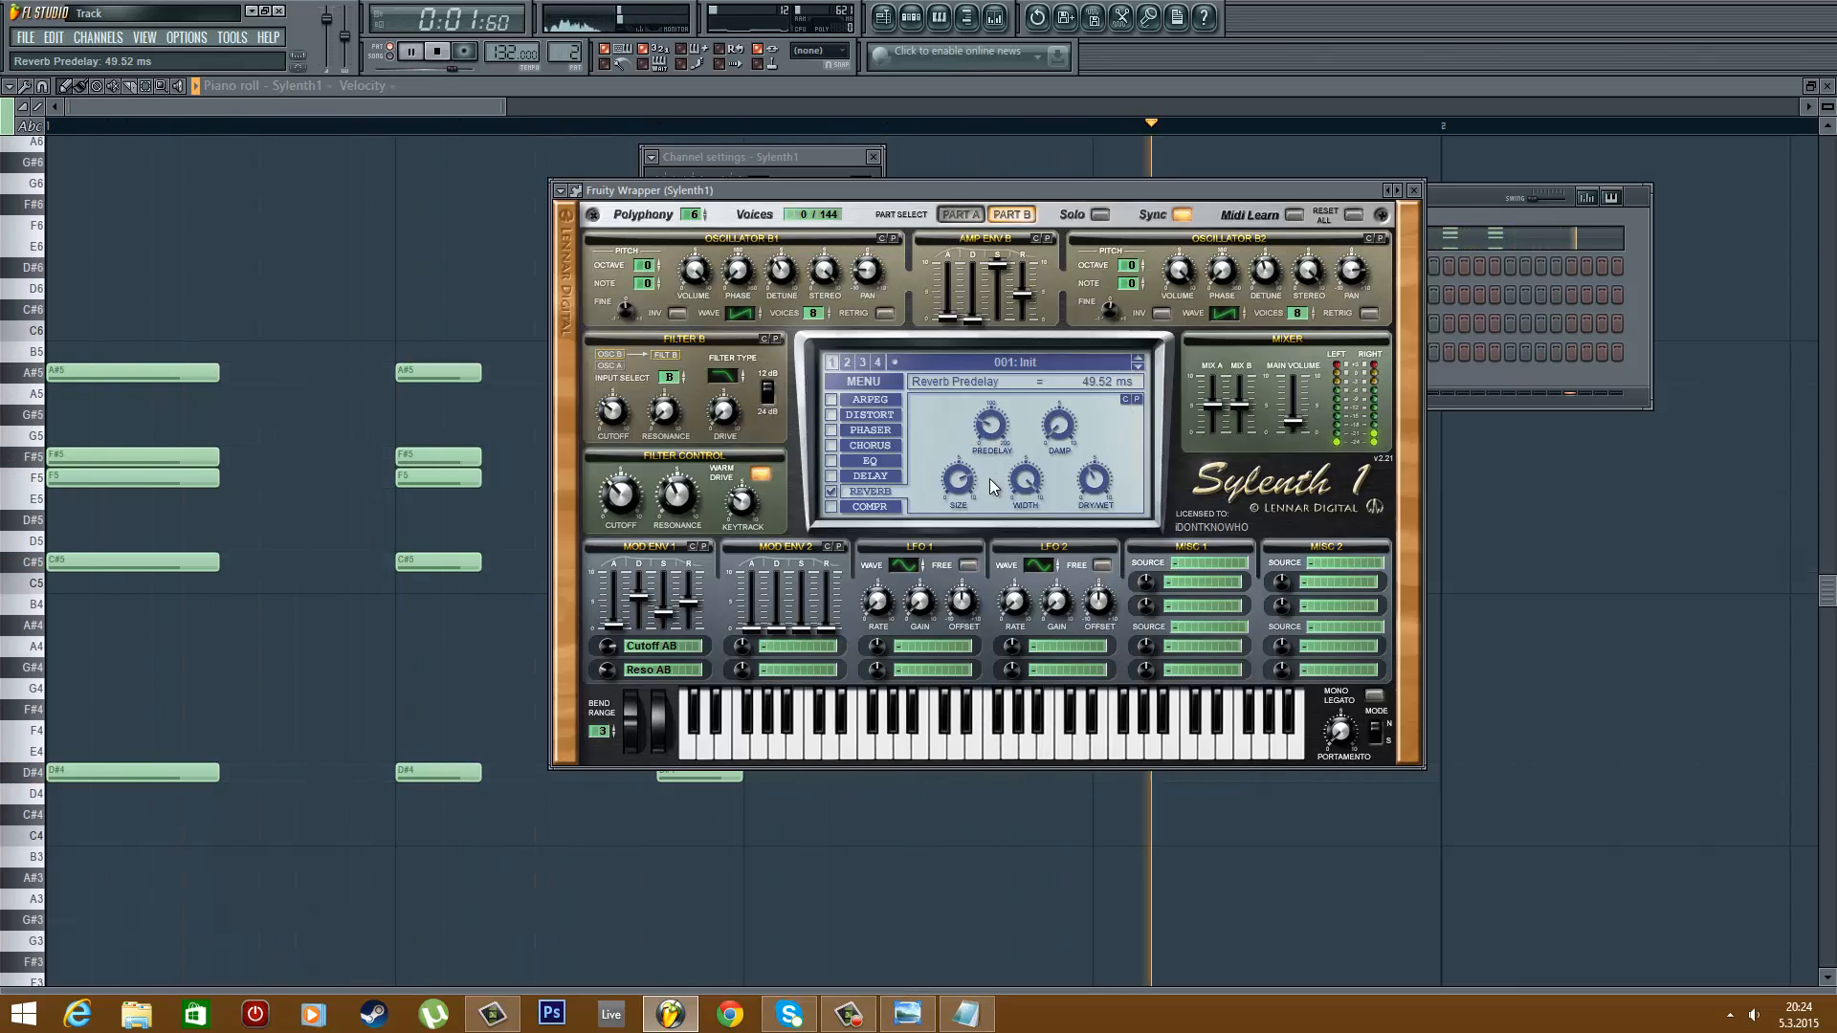
left_click_drag(1058, 427, 1058, 400)
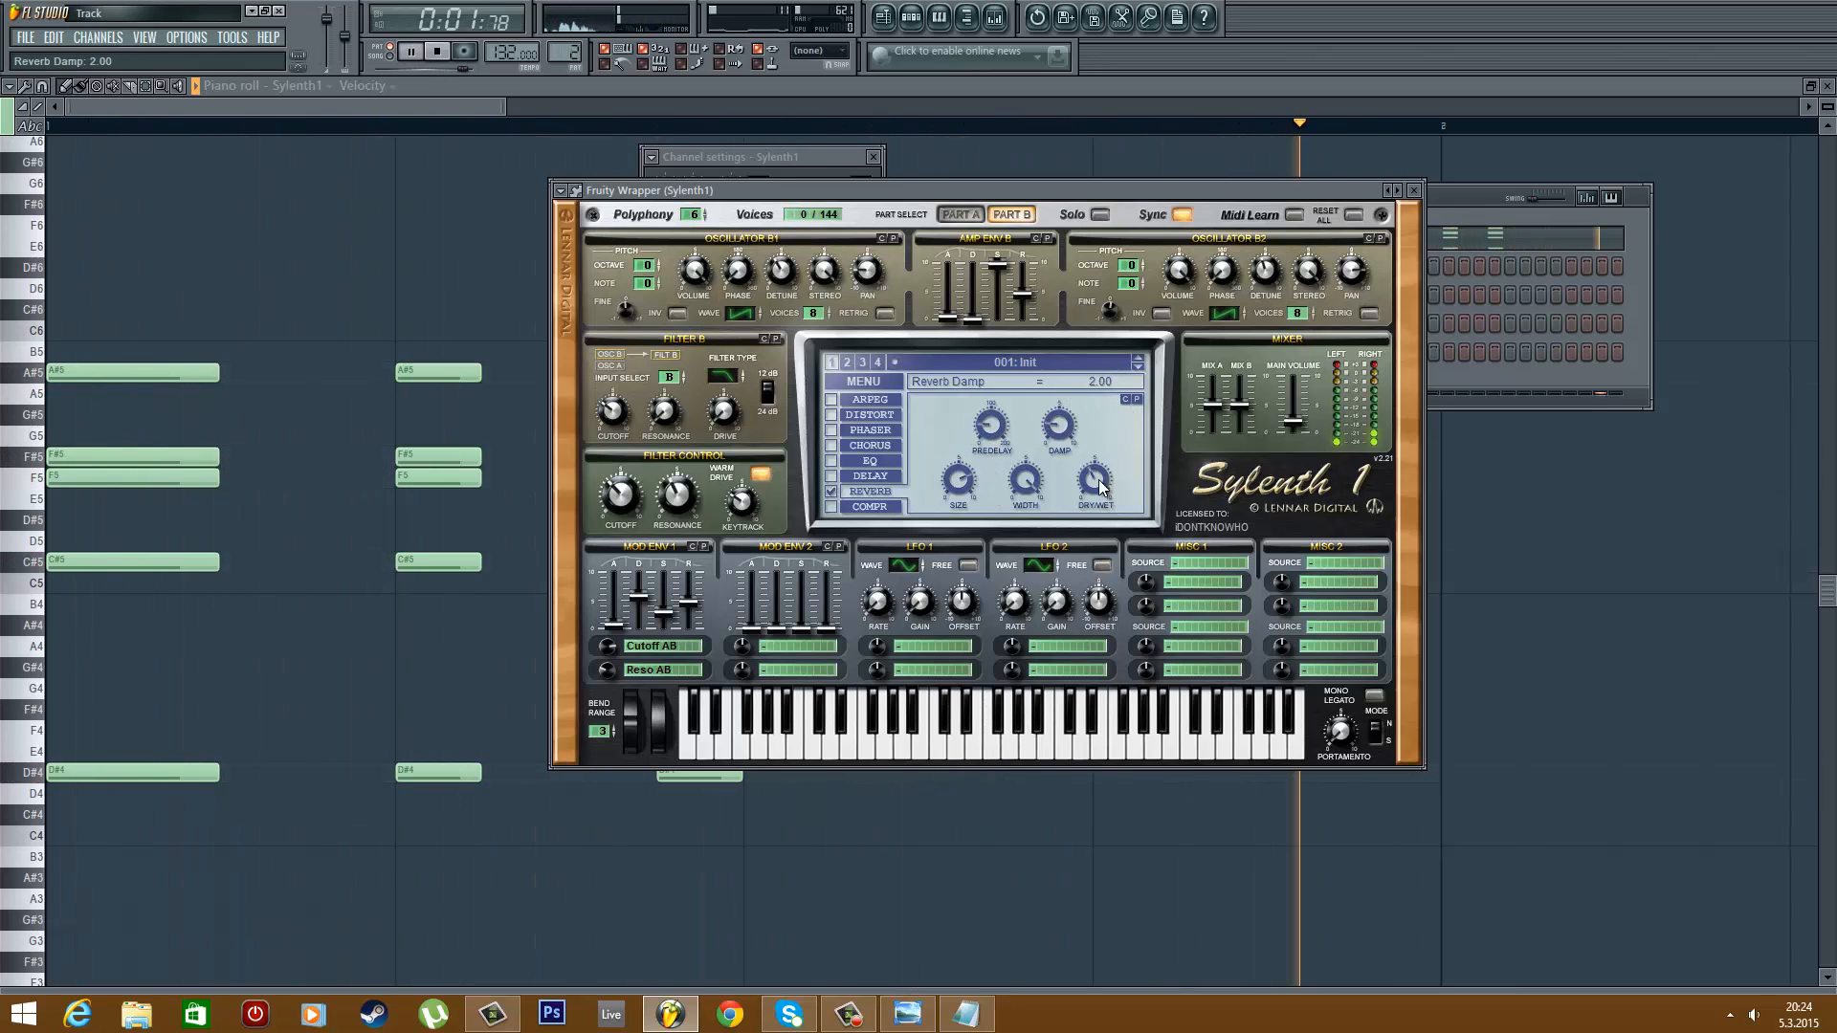
left_click_drag(1098, 488, 1098, 501)
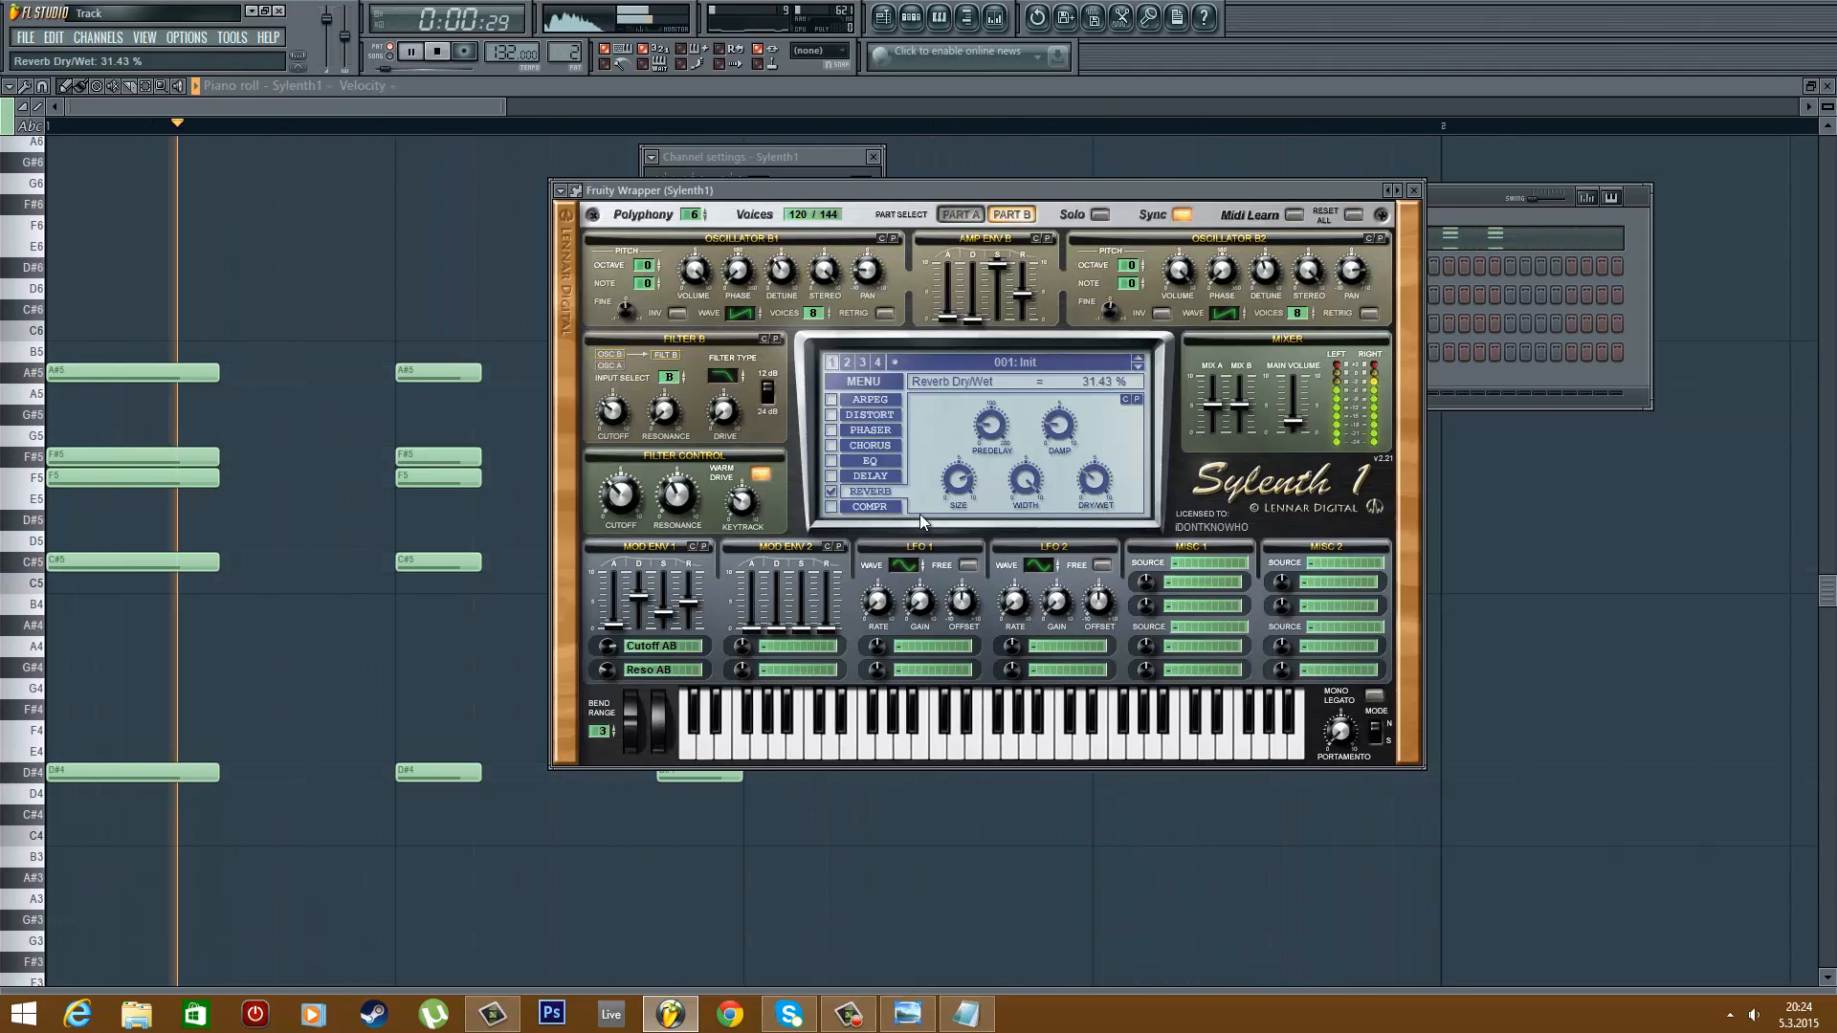
Step: Enable the delay effect with a left delay time of 1/8 and a dry/wet mix of 25.71 %
left_click(831, 476)
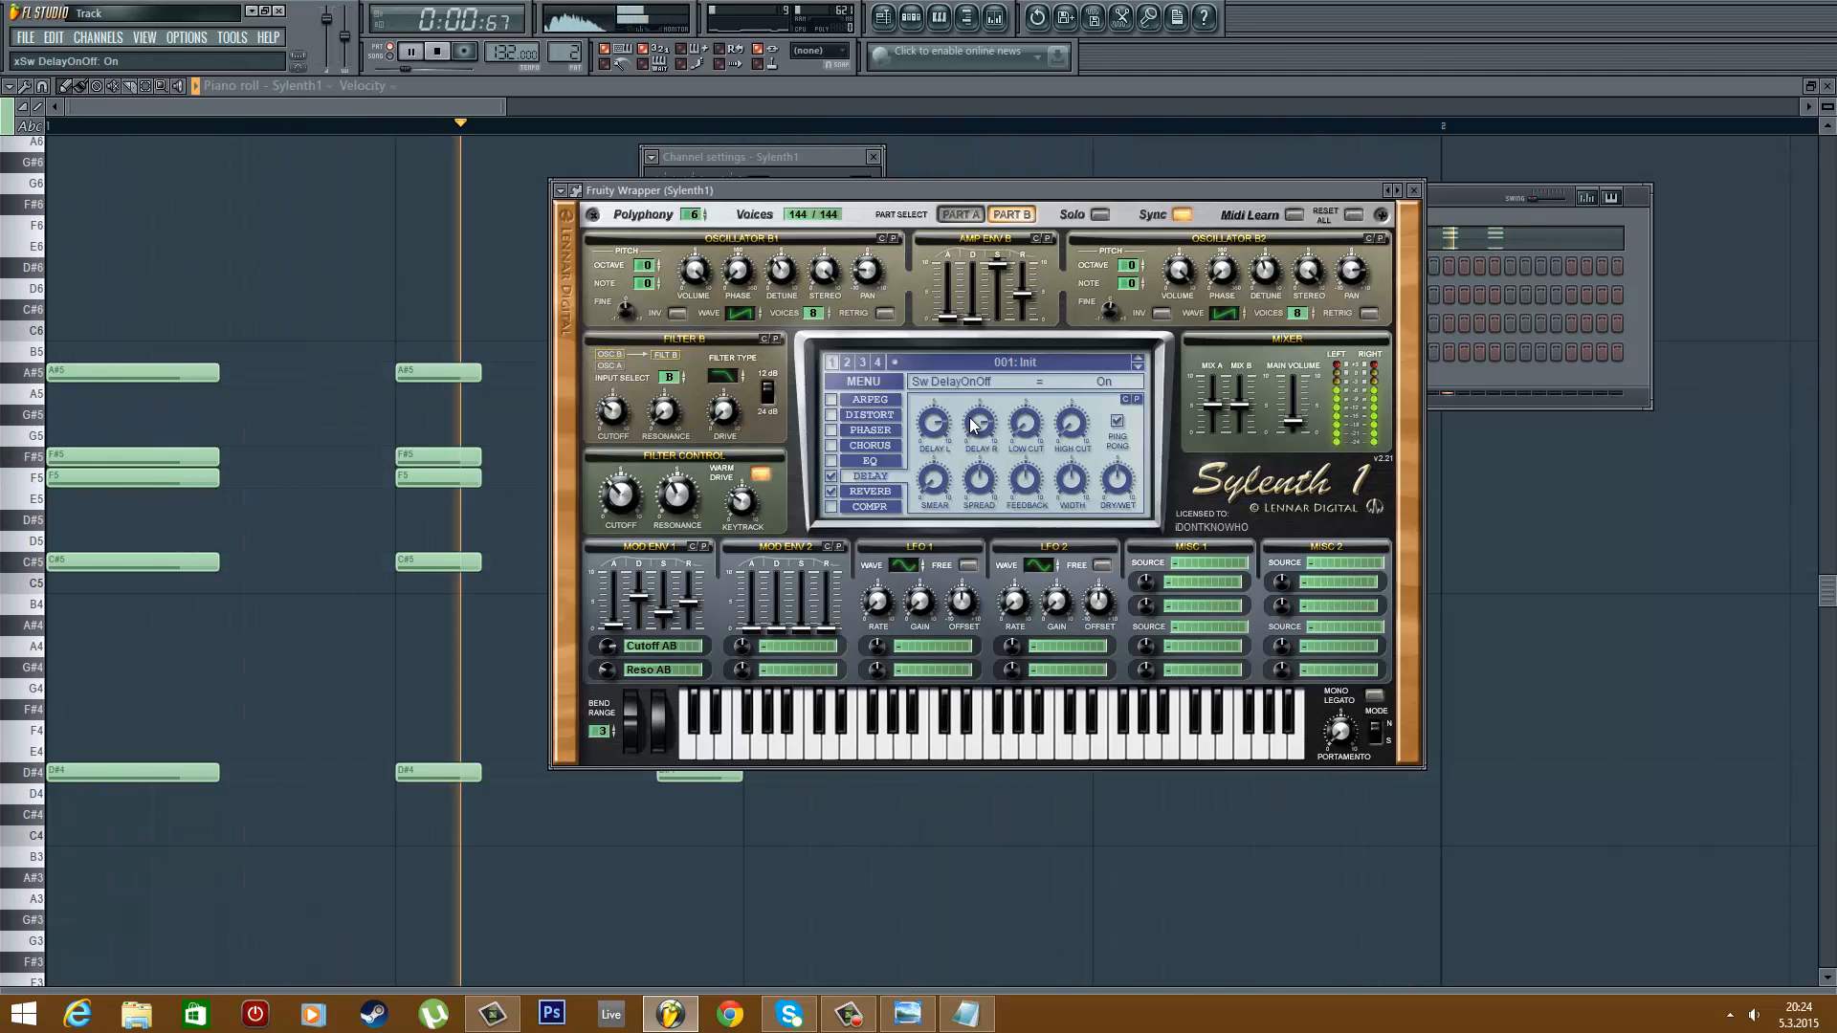
left_click_drag(978, 425, 931, 458)
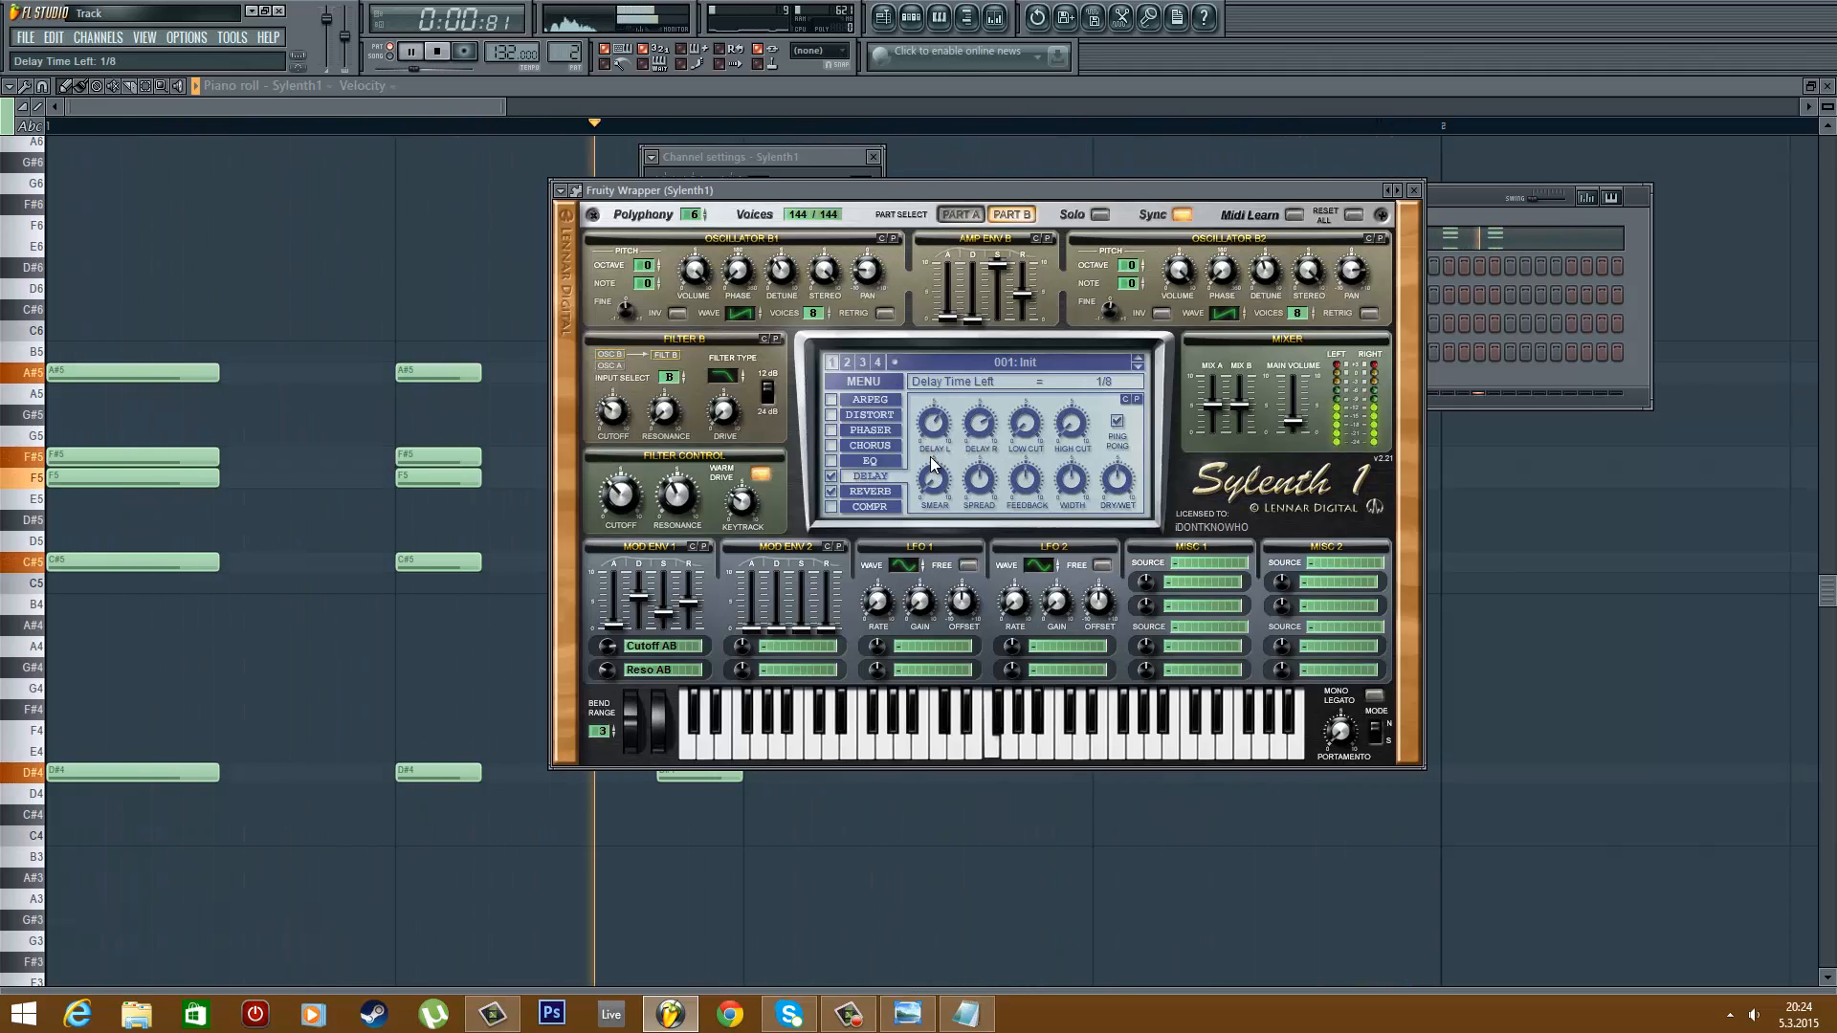
mouse_move(1123, 498)
left_mouse_down()
mouse_move(1123, 521)
mouse_move(1108, 513)
left_mouse_up()
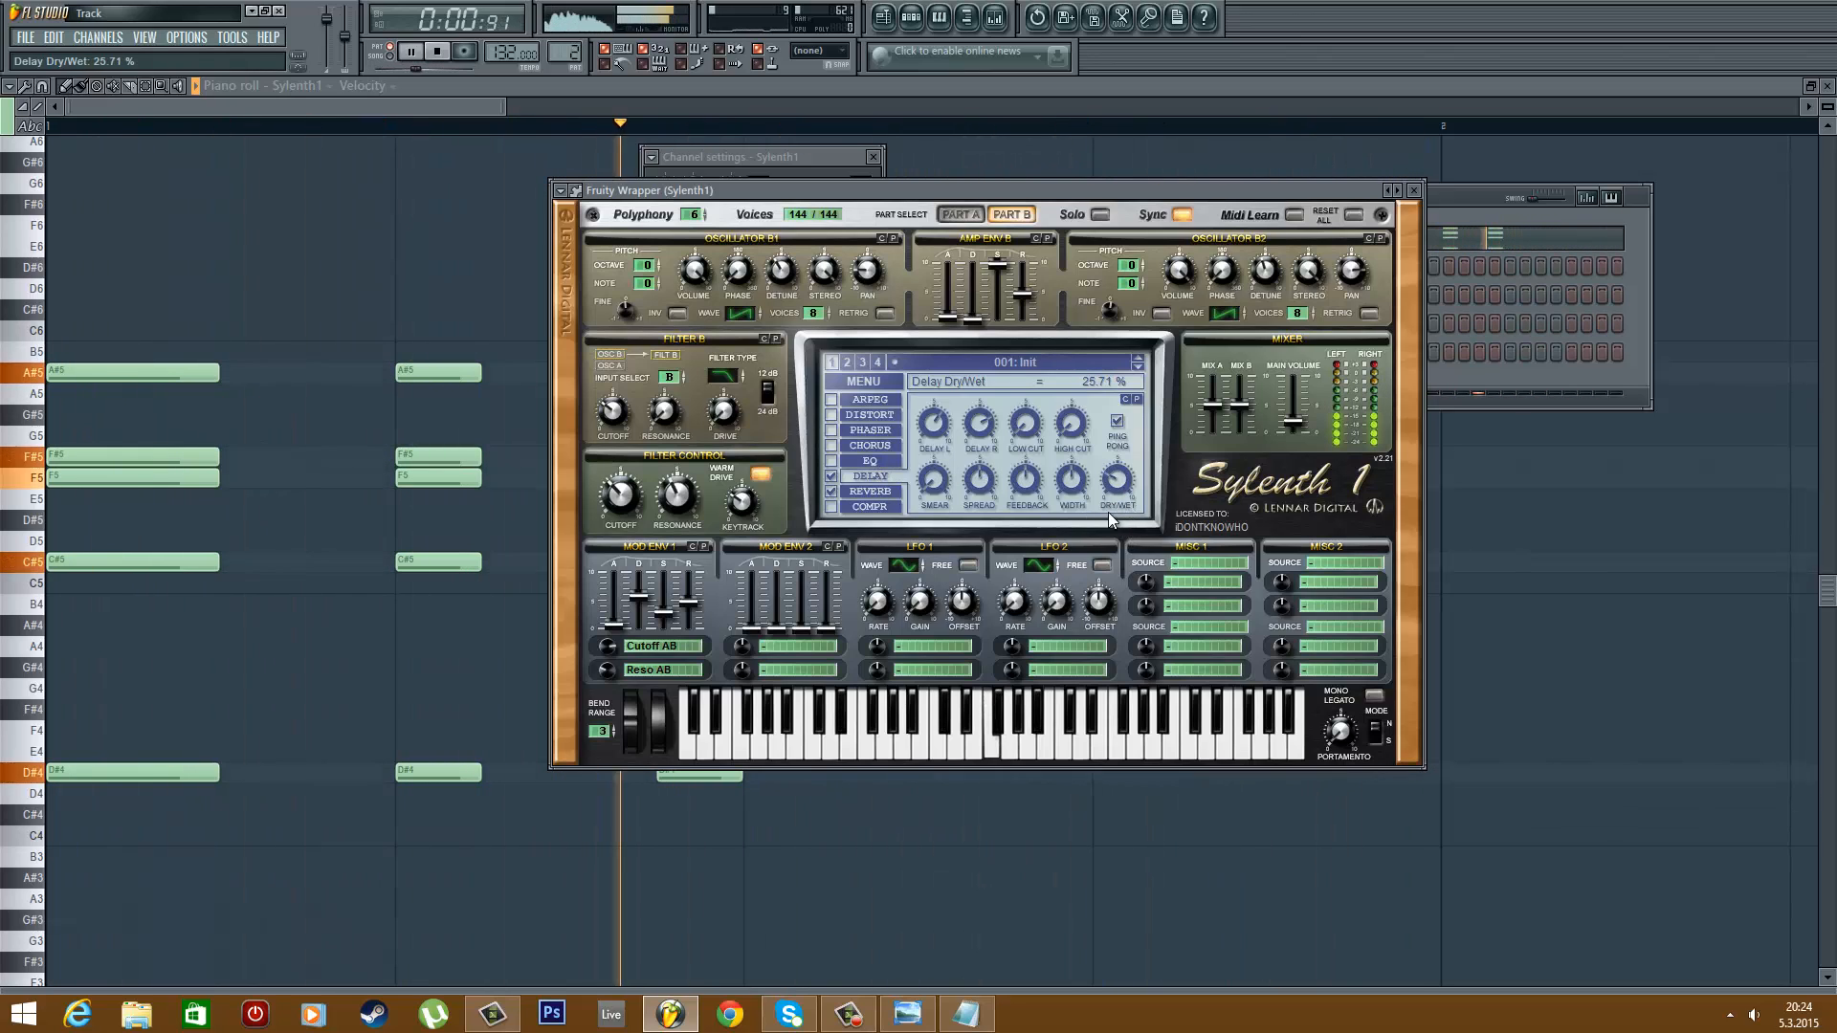
Step: Enable the EQ, set bass to 4.43 dB and treble frequency to 2276.79 Hz, and compare the sound with EQ off and on
left_click(833, 461)
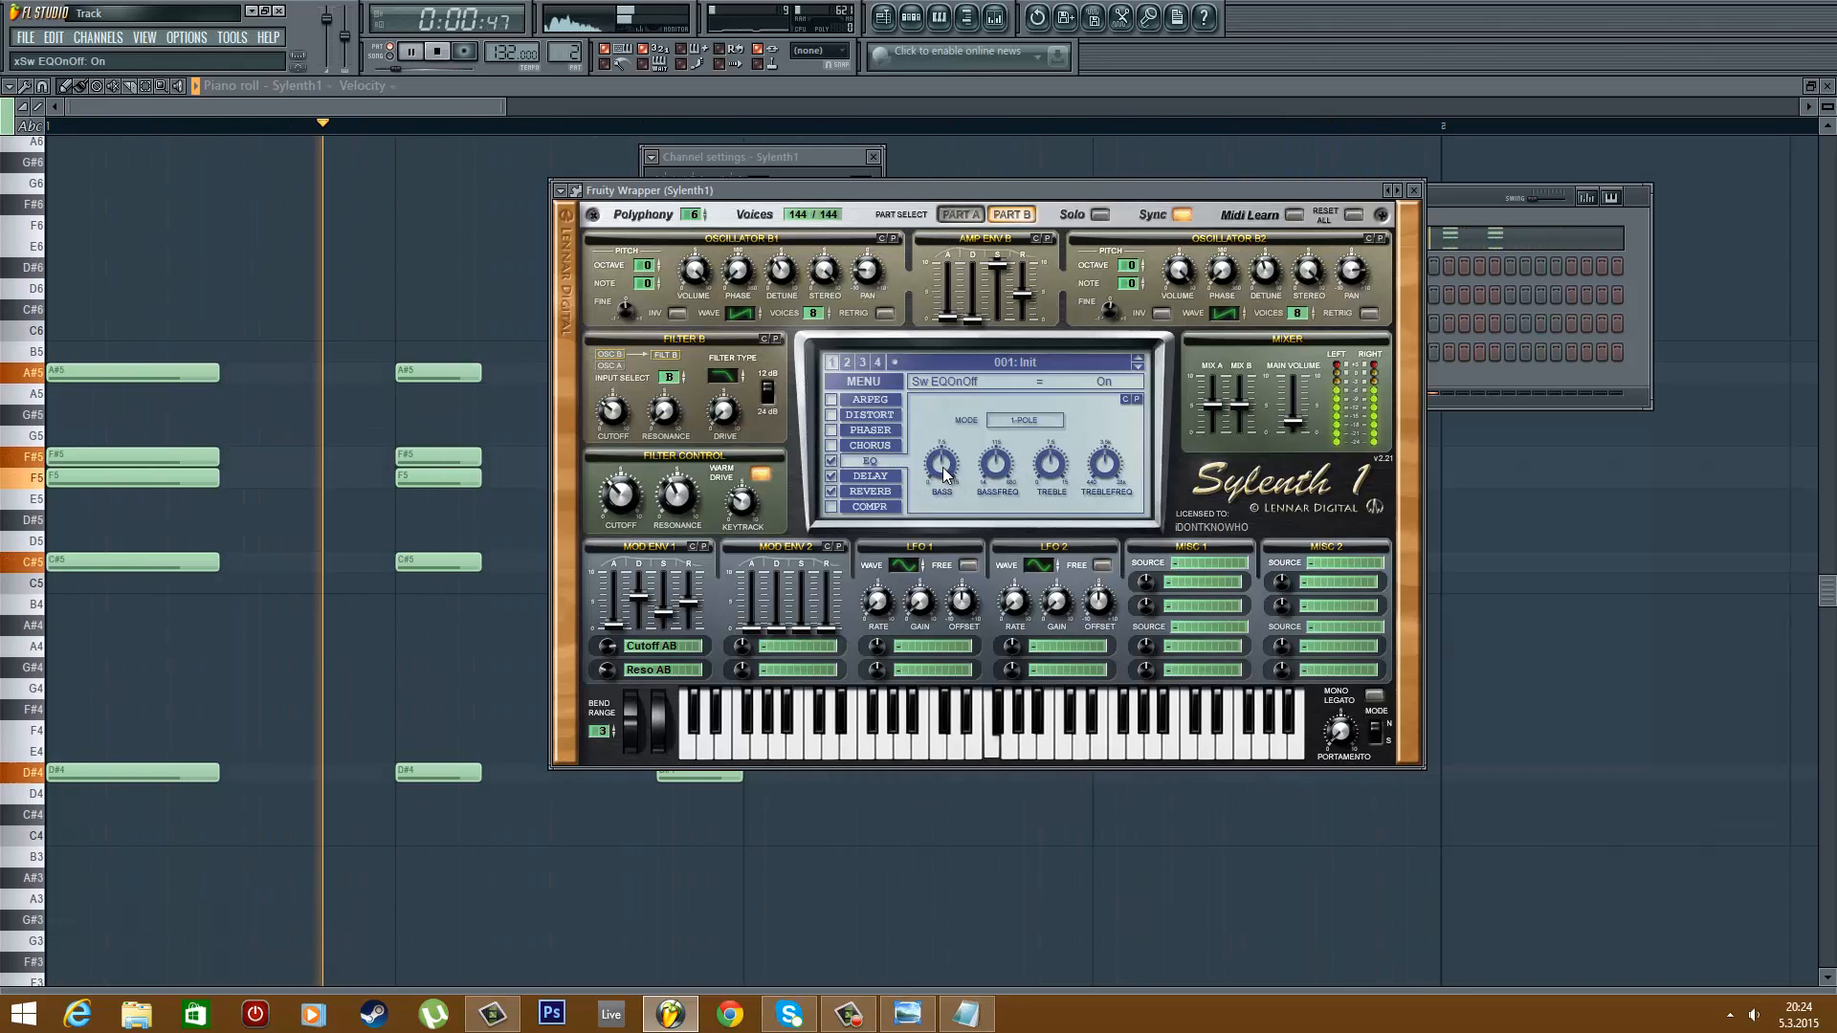
left_click_drag(1001, 467, 1008, 463)
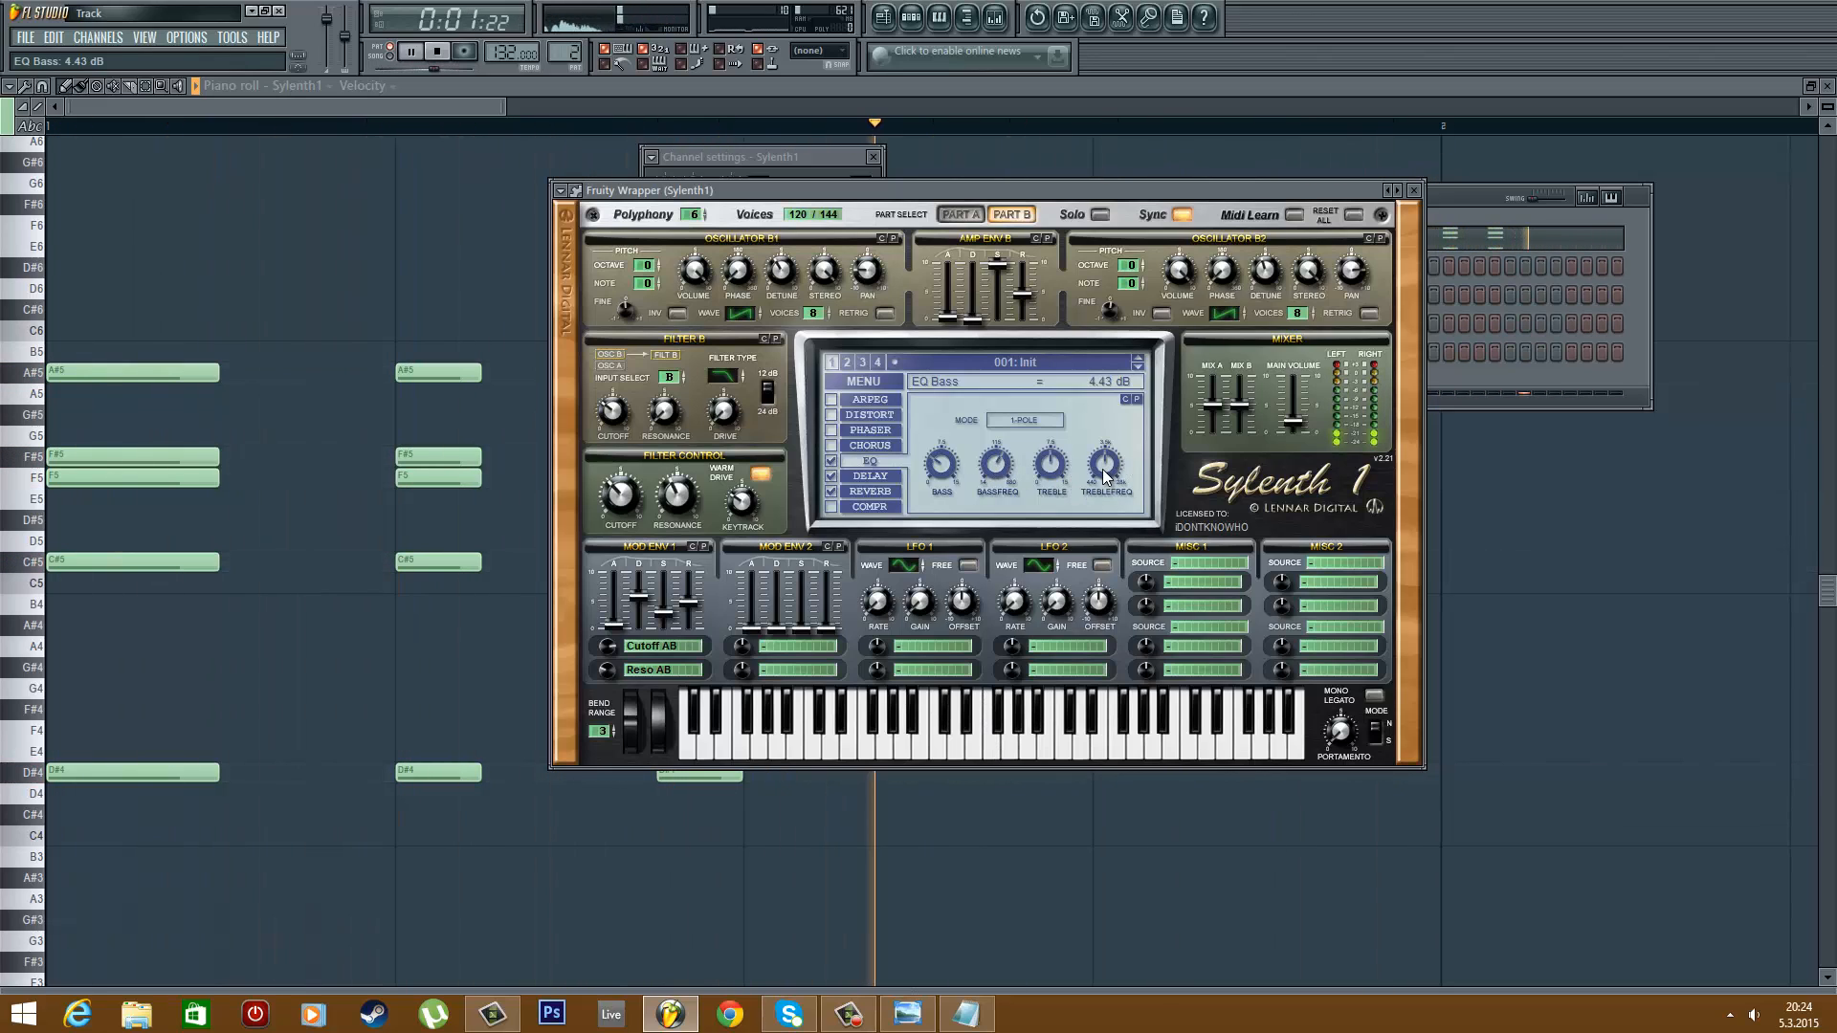
left_click_drag(1051, 465, 1106, 472)
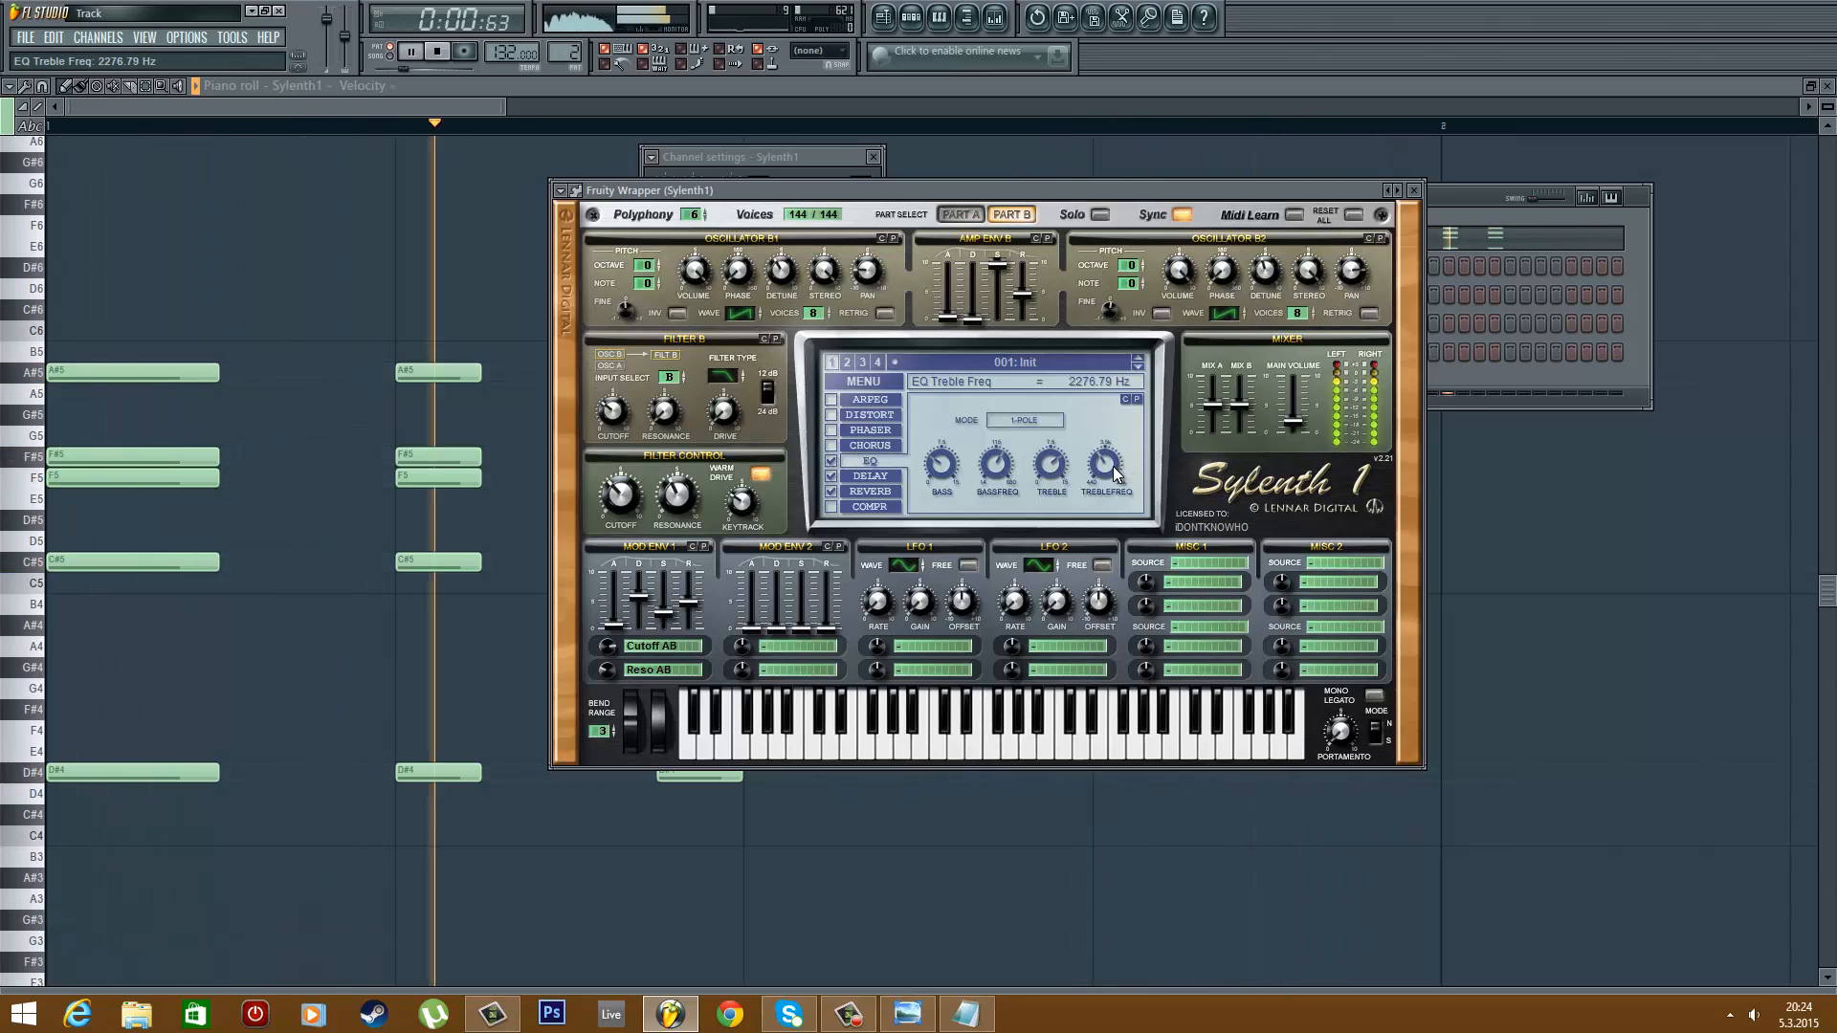
left_click(835, 460)
left_click(835, 458)
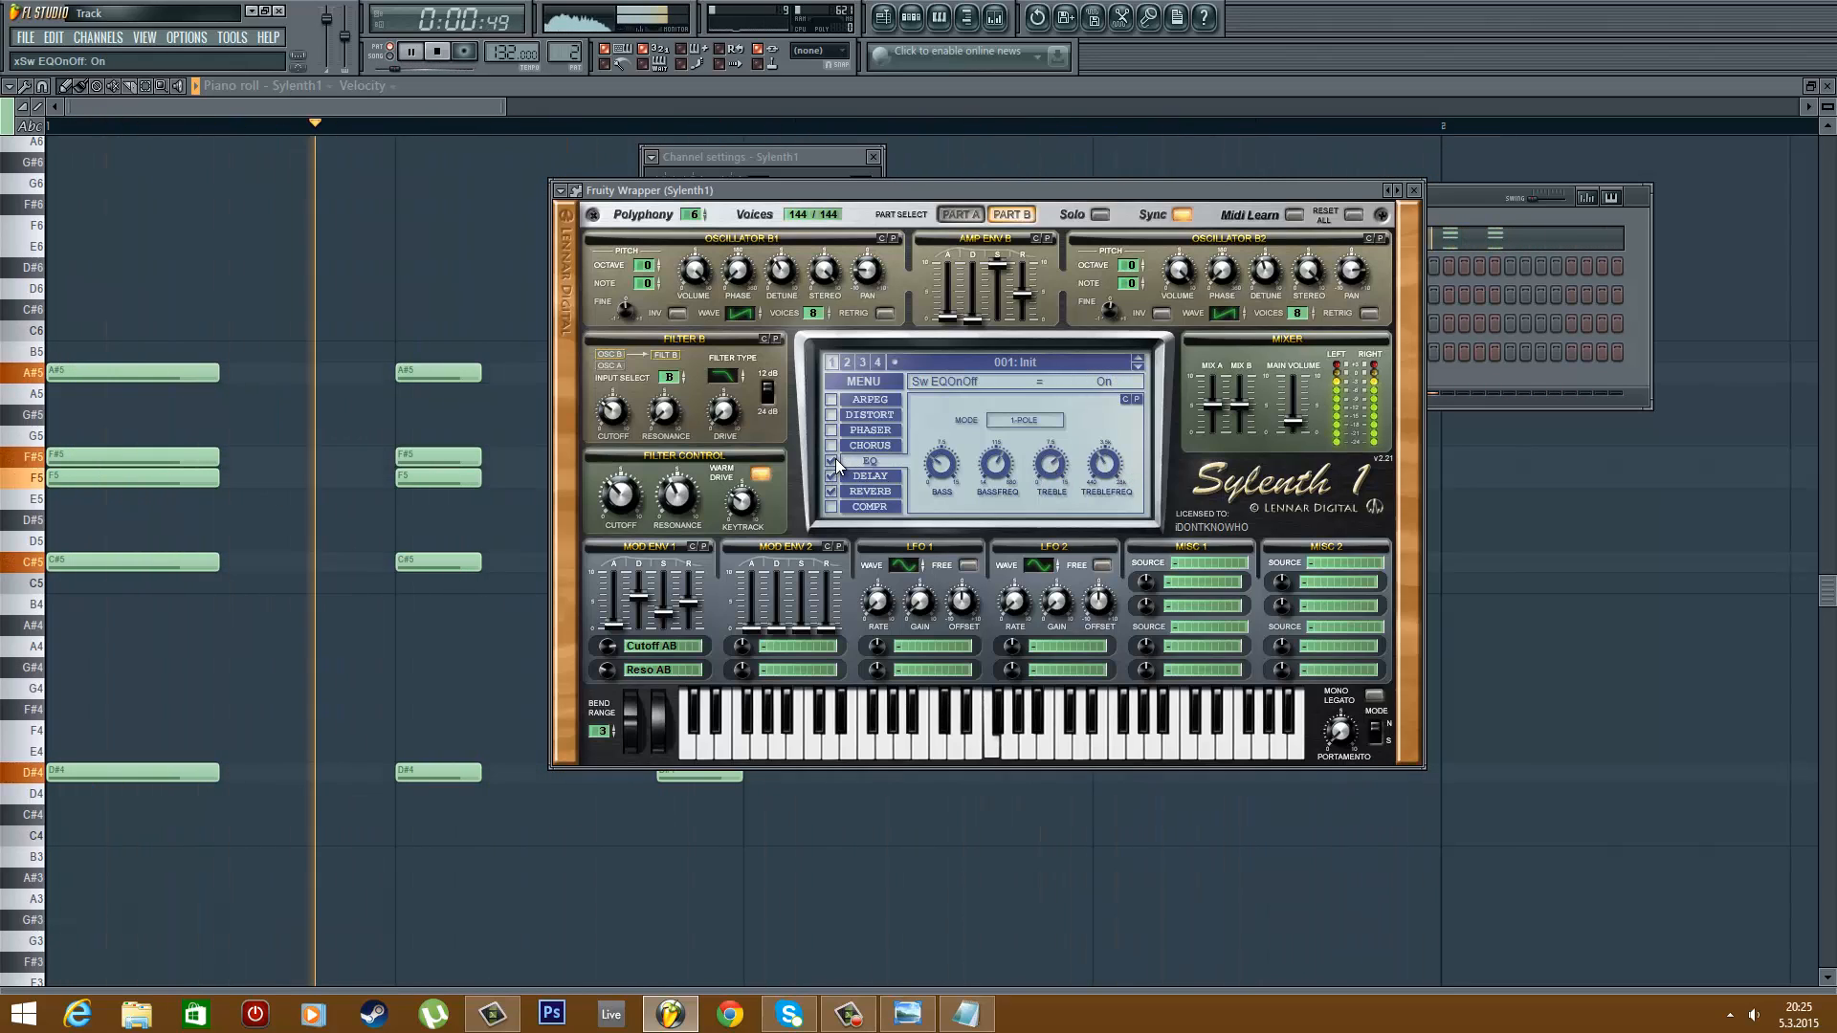
Step: Enable the compressor and set its attack to 95.07 ms, release to 200.60 ms and ratio to 1.50:1, adjusting the threshold during playback
left_click(863, 509)
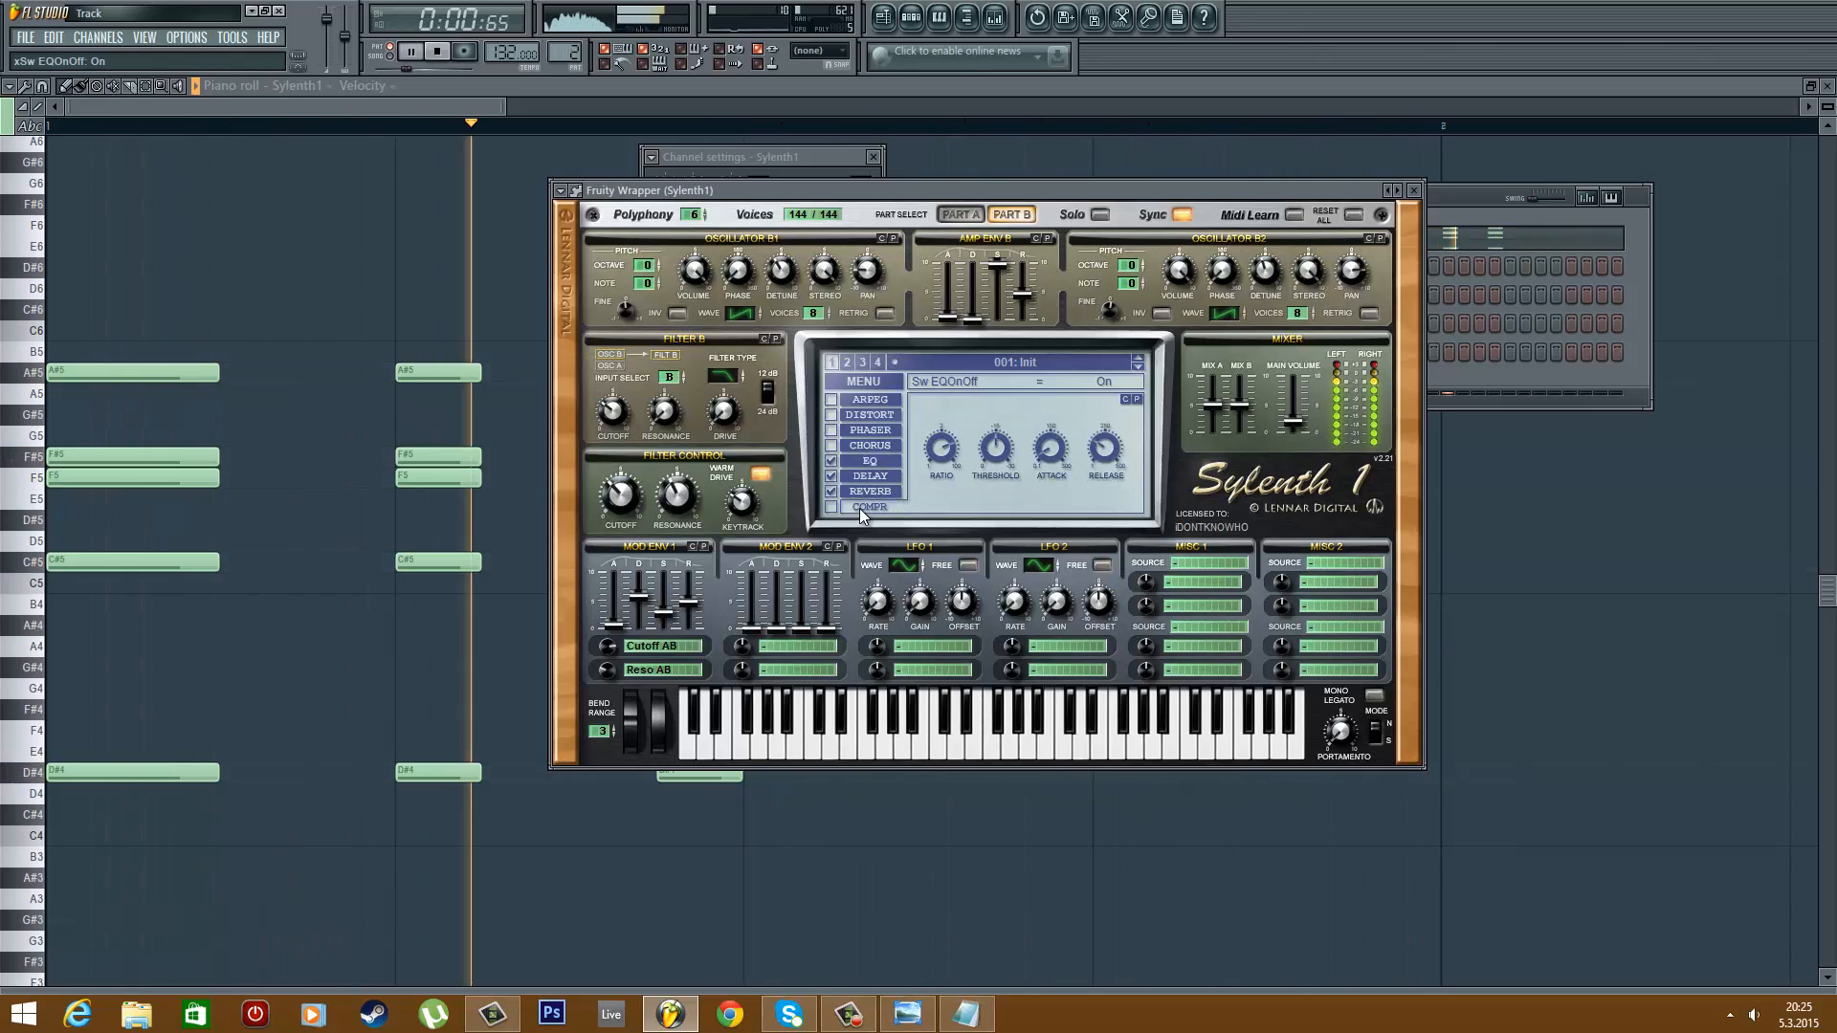
left_click(850, 488)
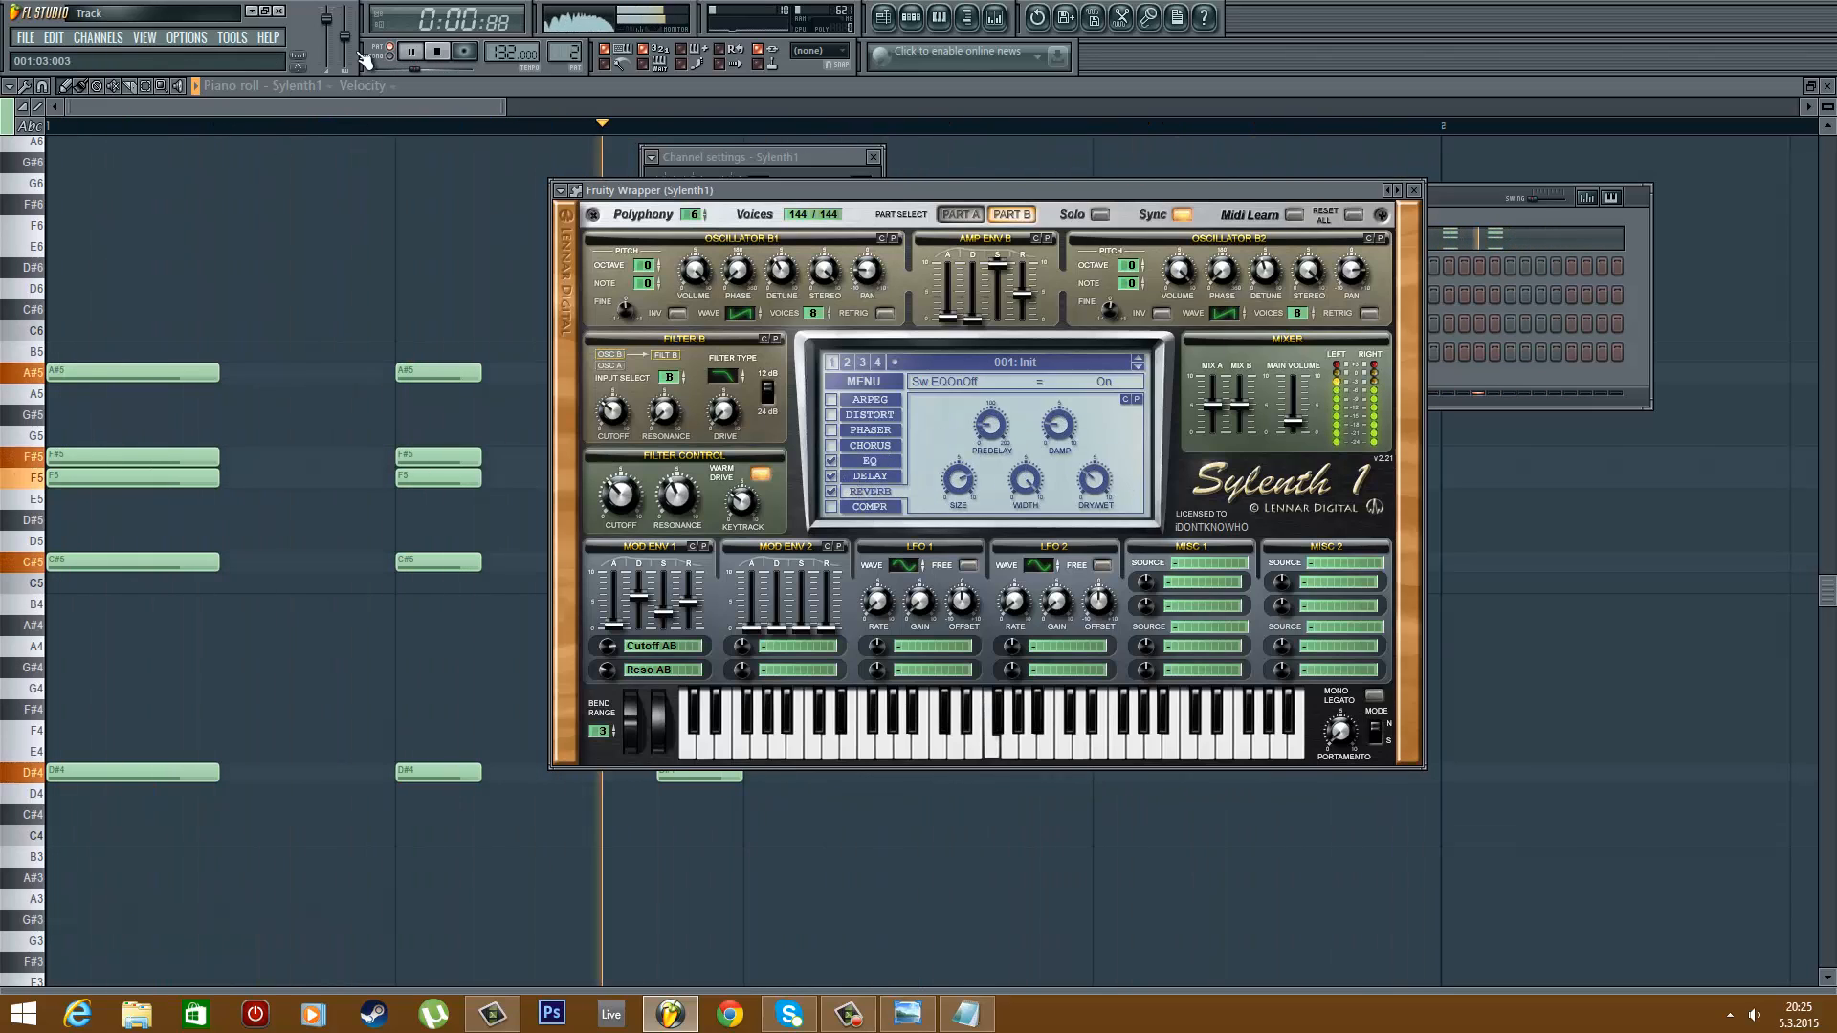
left_click(871, 509)
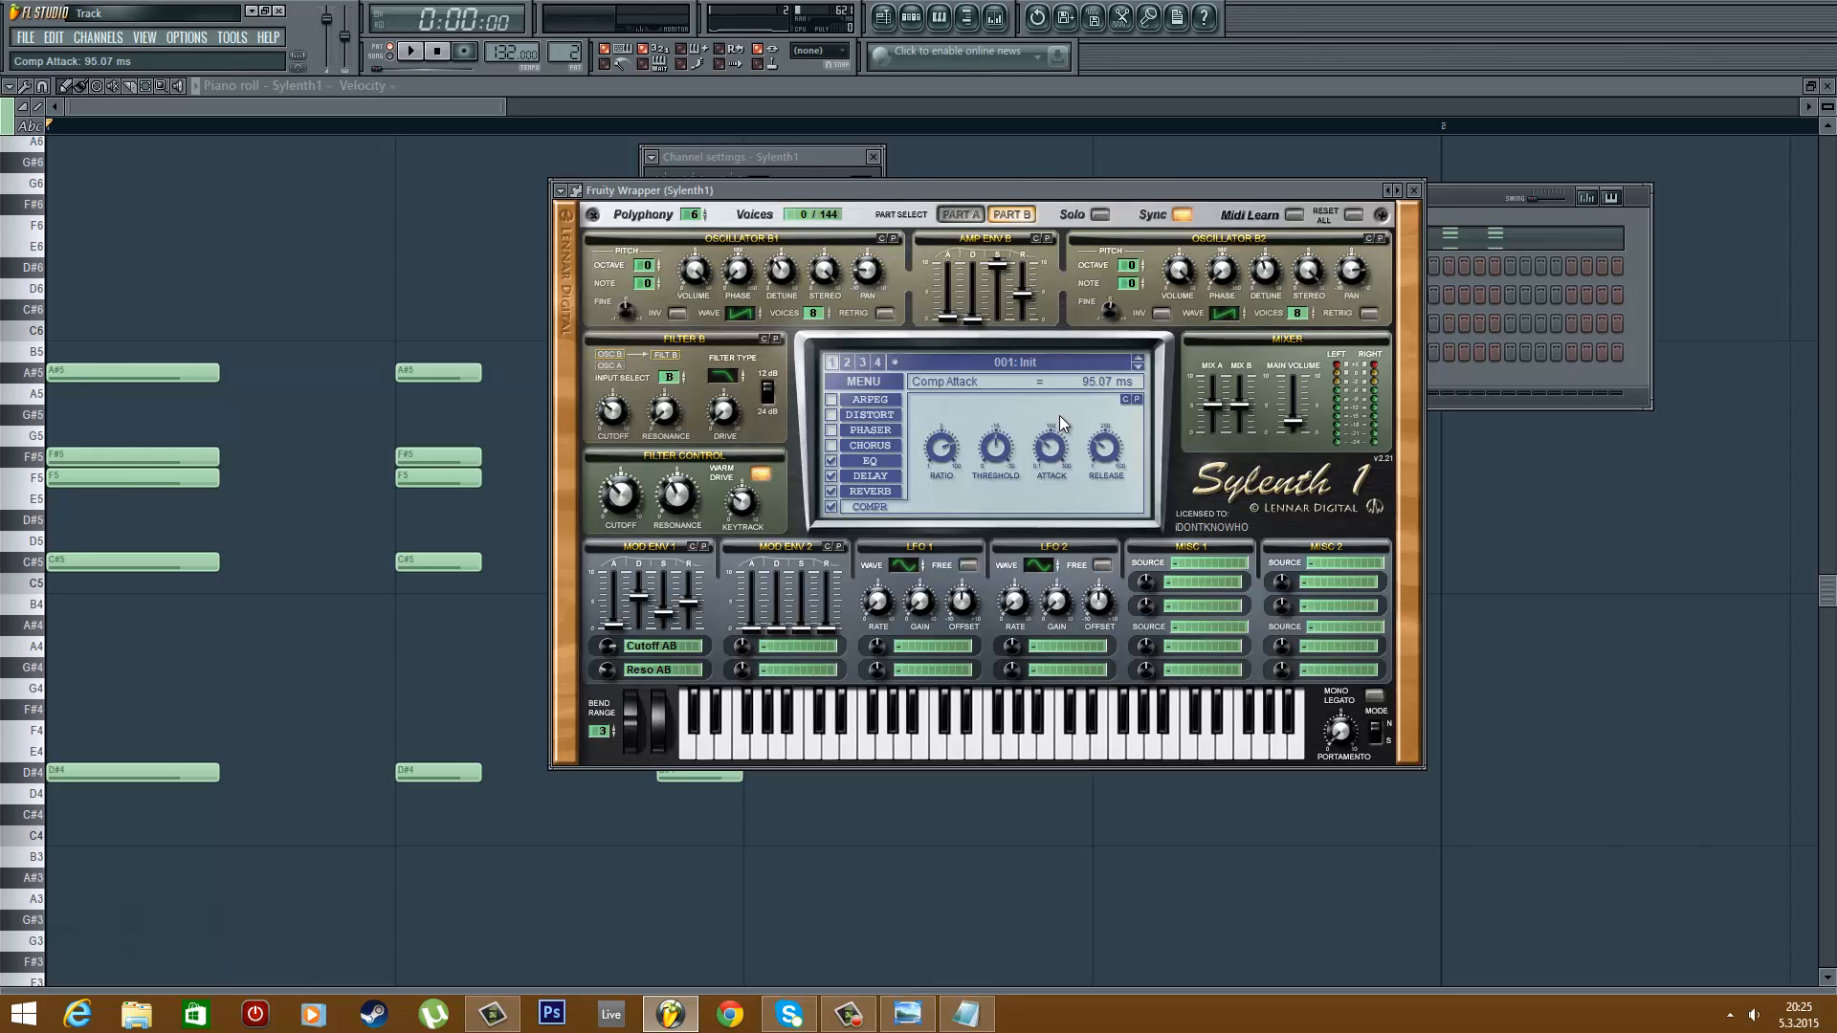
left_click_drag(1097, 456, 1102, 438)
left_click(409, 51)
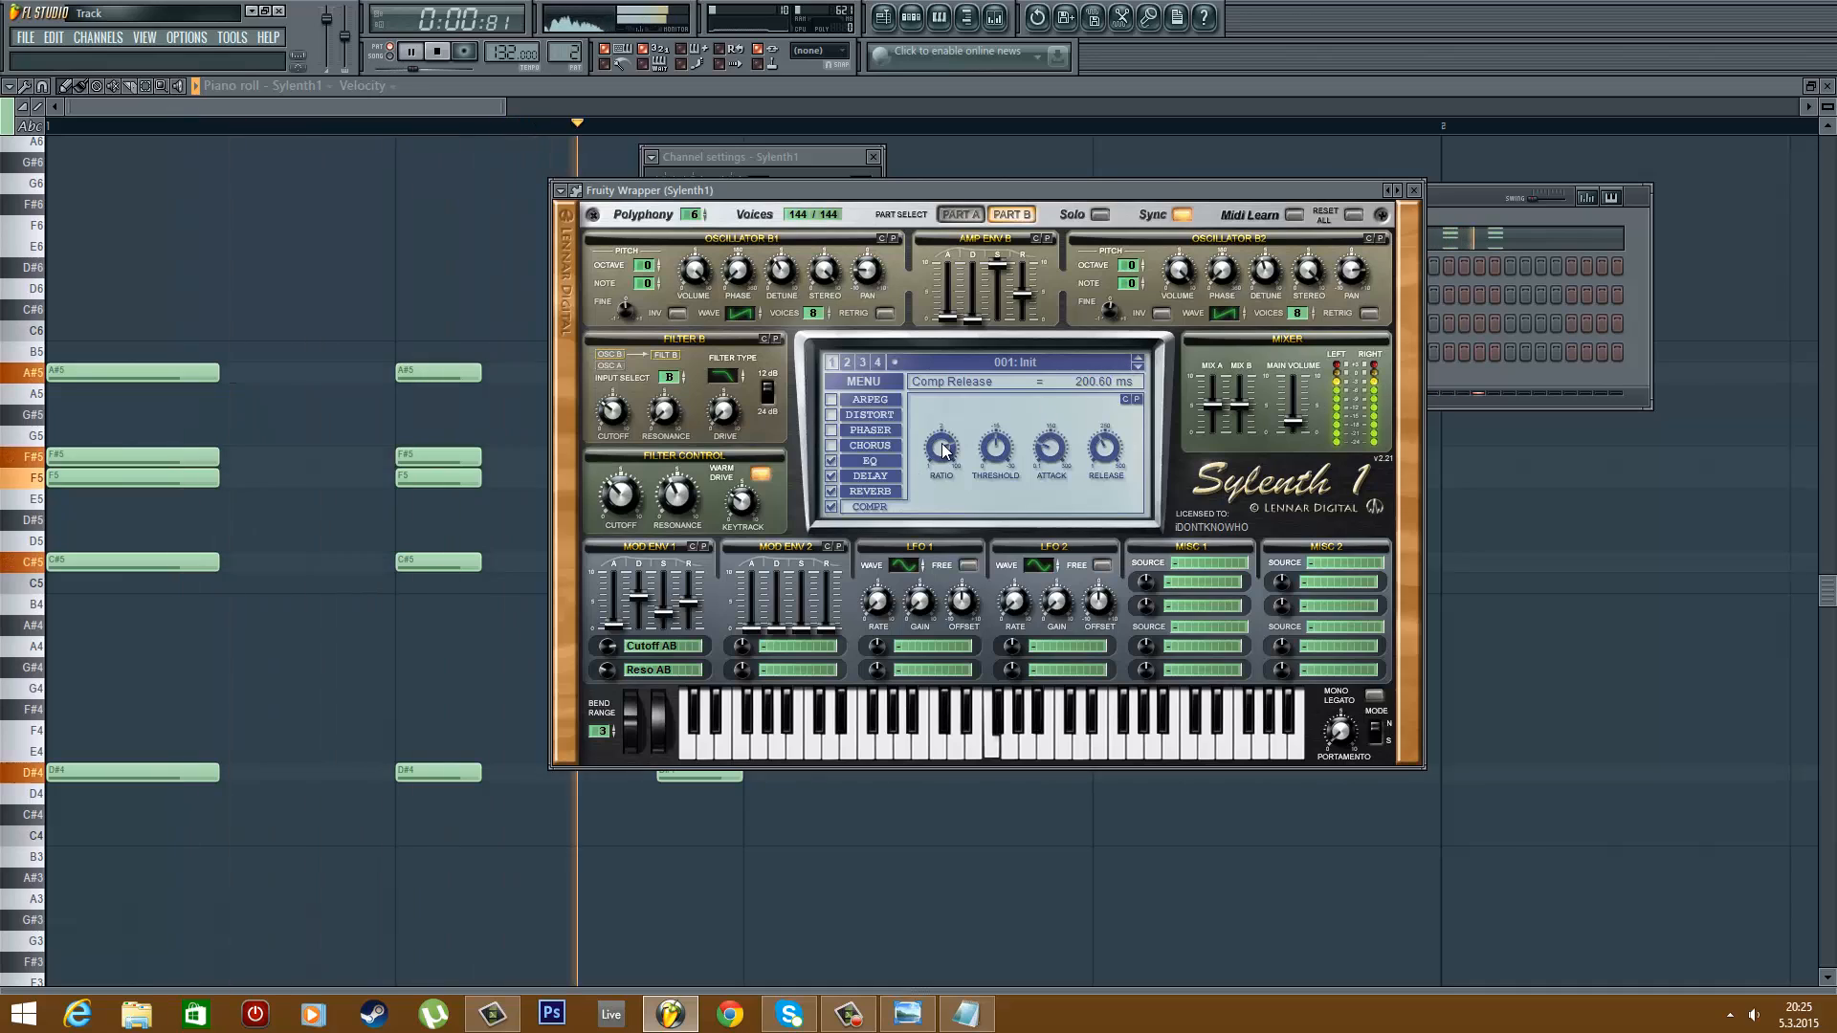
mouse_move(930, 525)
left_mouse_down()
mouse_move(940, 490)
mouse_move(938, 516)
left_mouse_up()
left_click_drag(1005, 454, 946, 466)
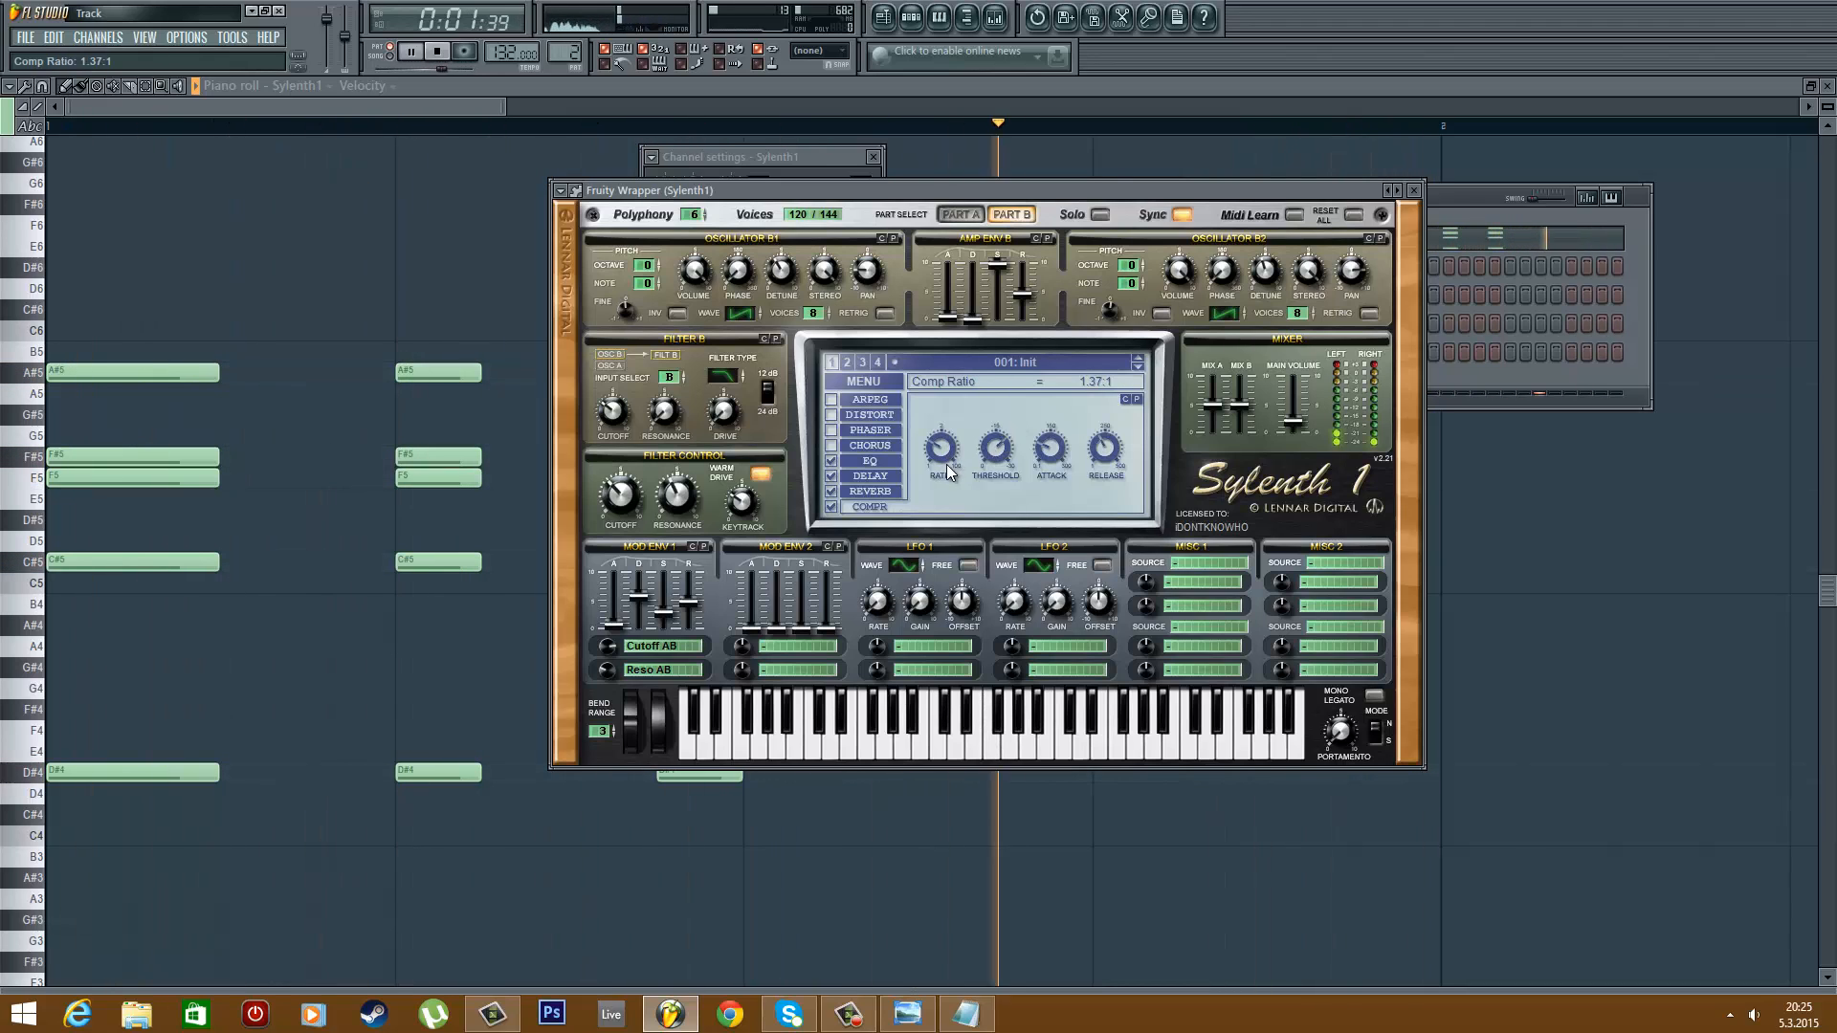
key("space")
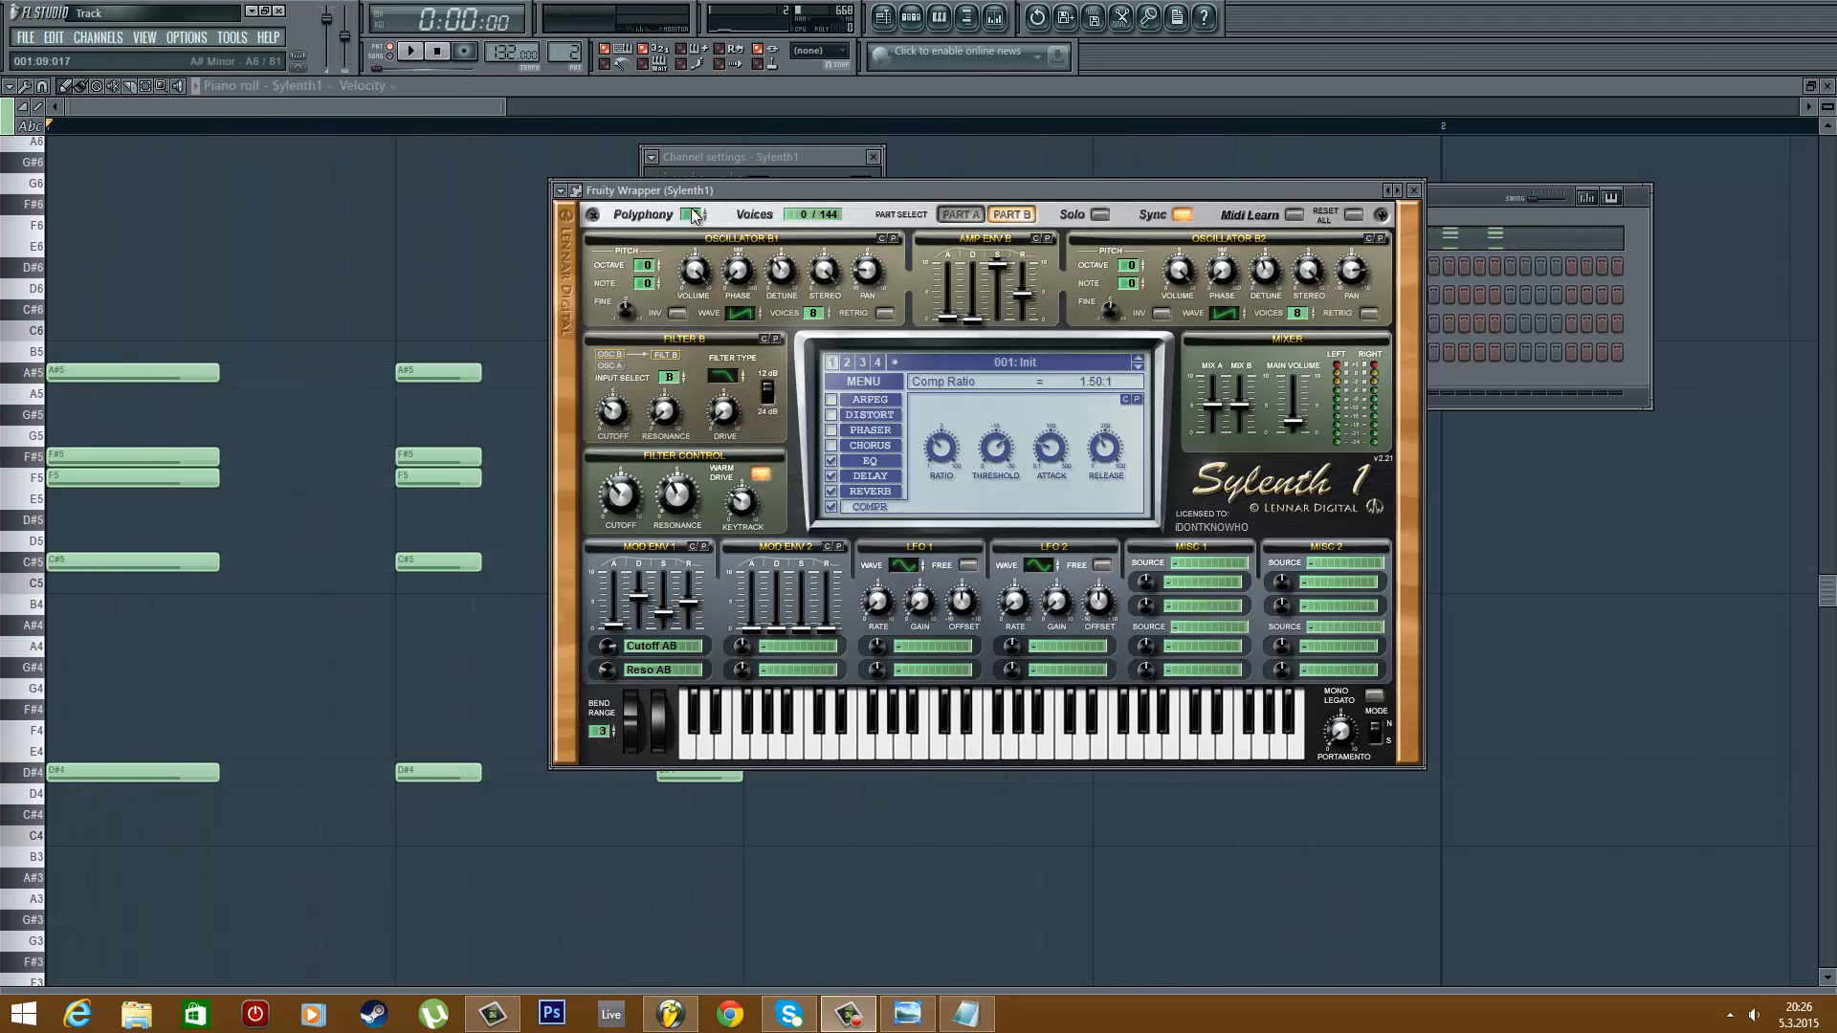
Step: Reposition the Sylenth1 window clear of the piano roll notes and play back the chord pattern
left_click_drag(702, 193, 998, 330)
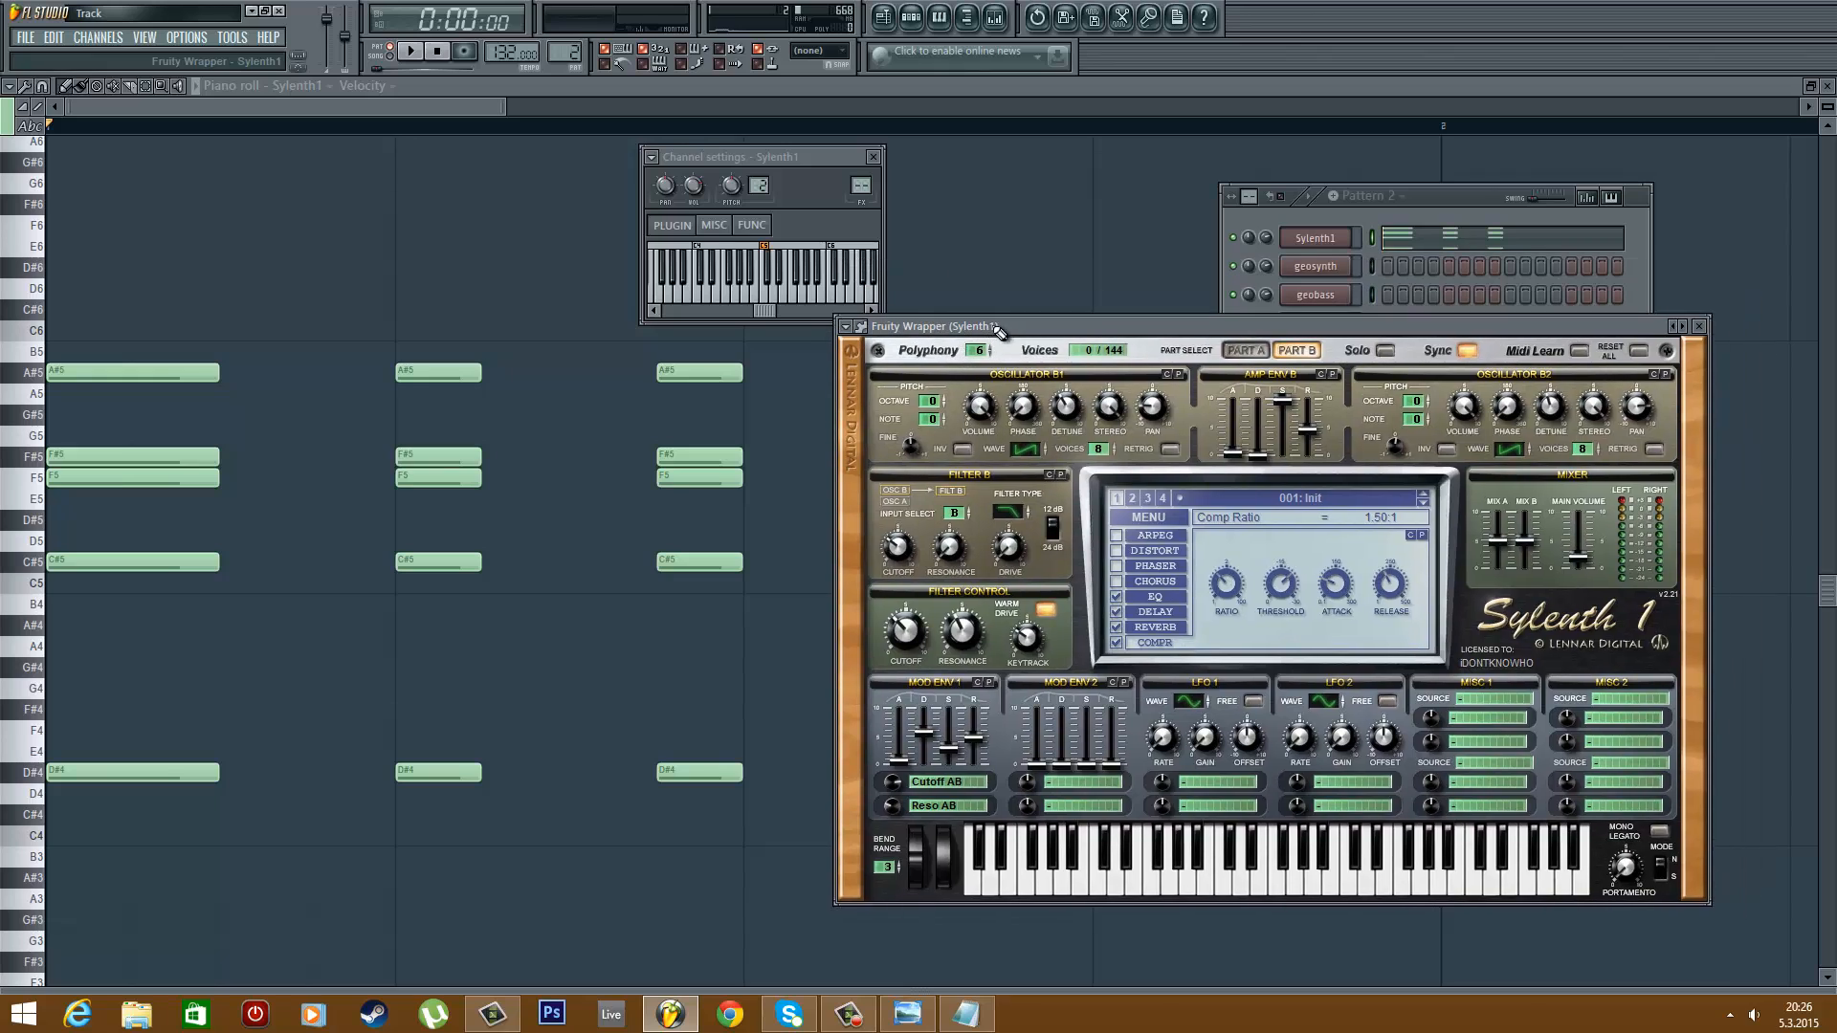
left_click(413, 51)
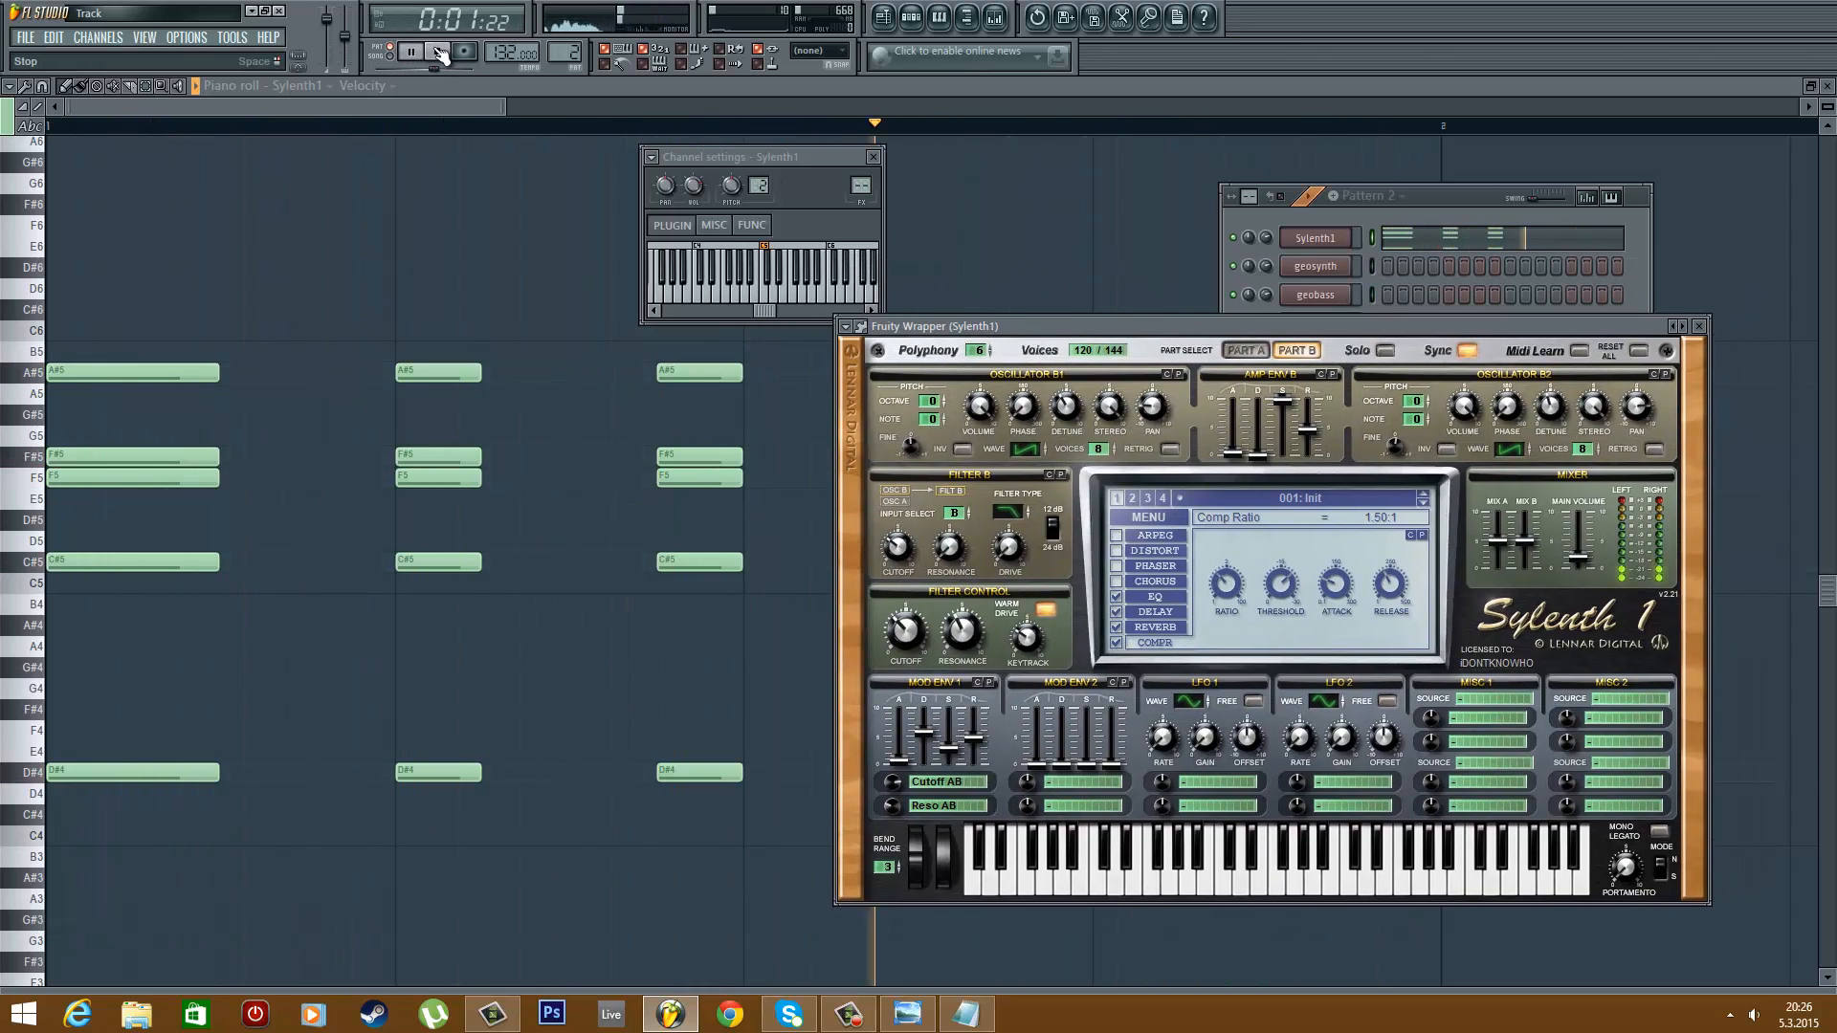
key("space")
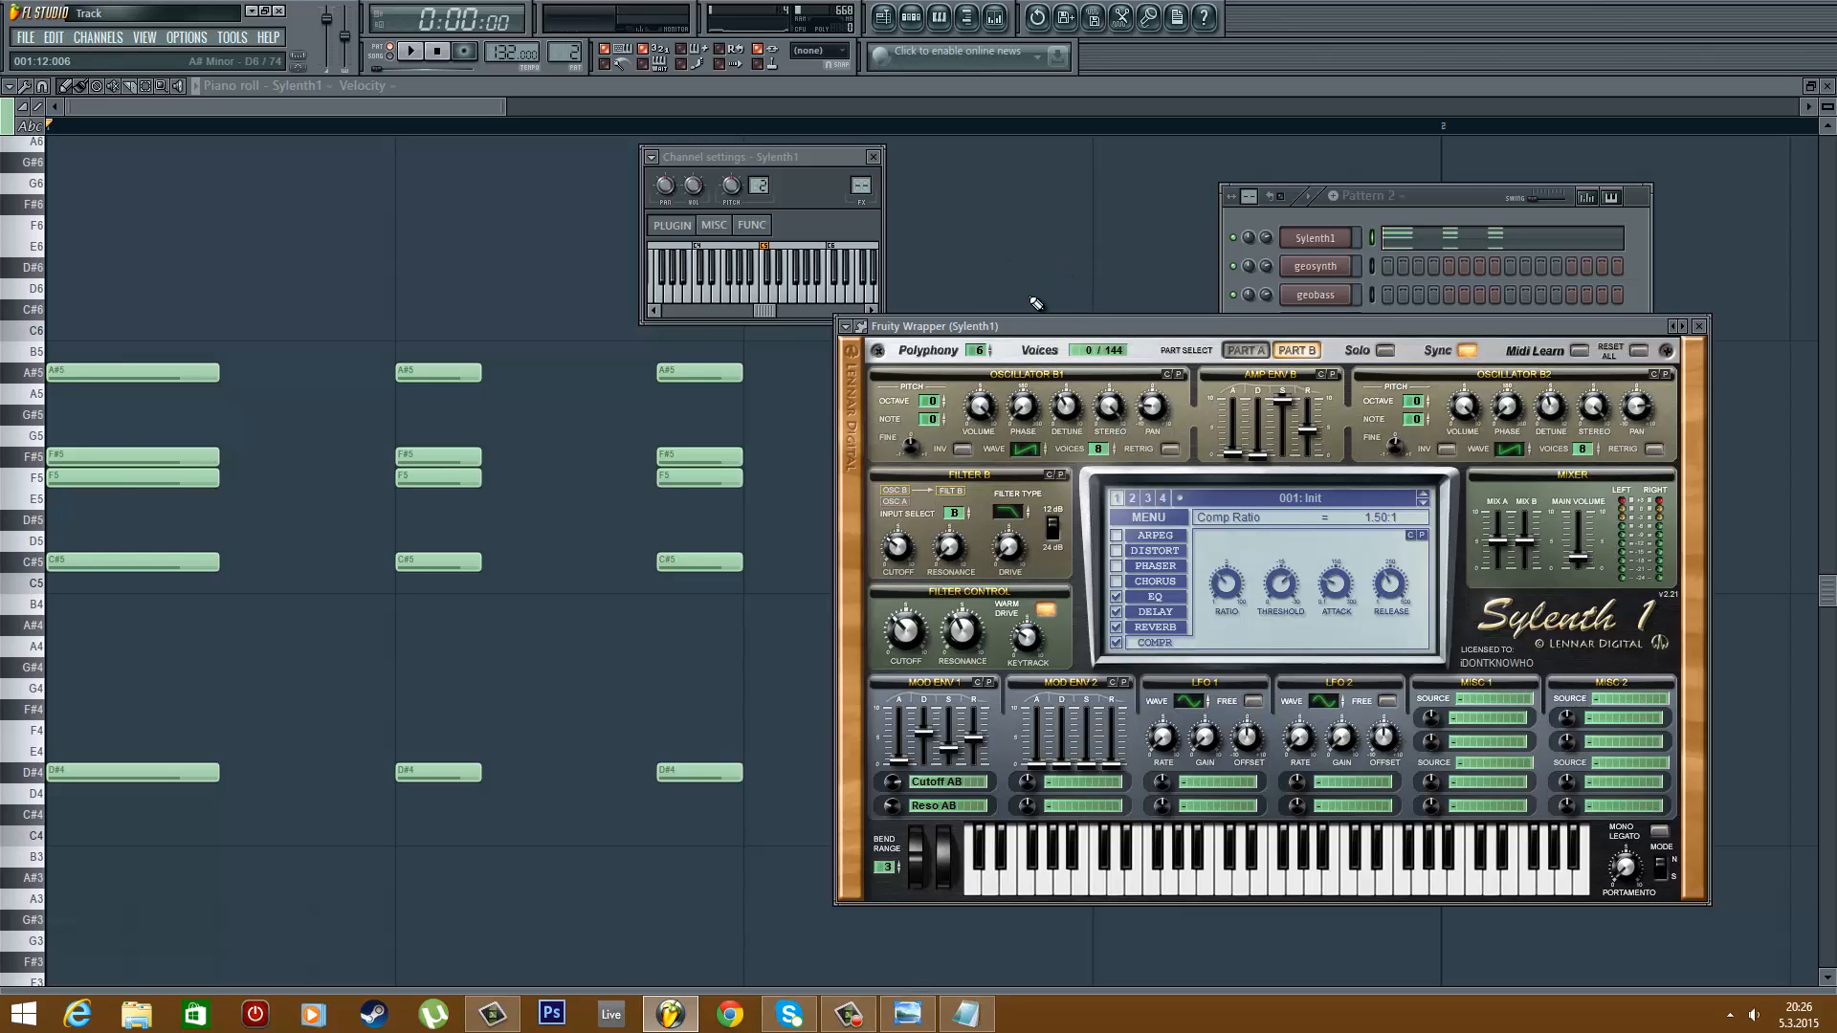
left_click_drag(1020, 329, 953, 164)
Step: During playback, compare the compressor off and on, set its ratio to 1.79:1 and threshold to -9.00 dB, and leave it enabled
key("space")
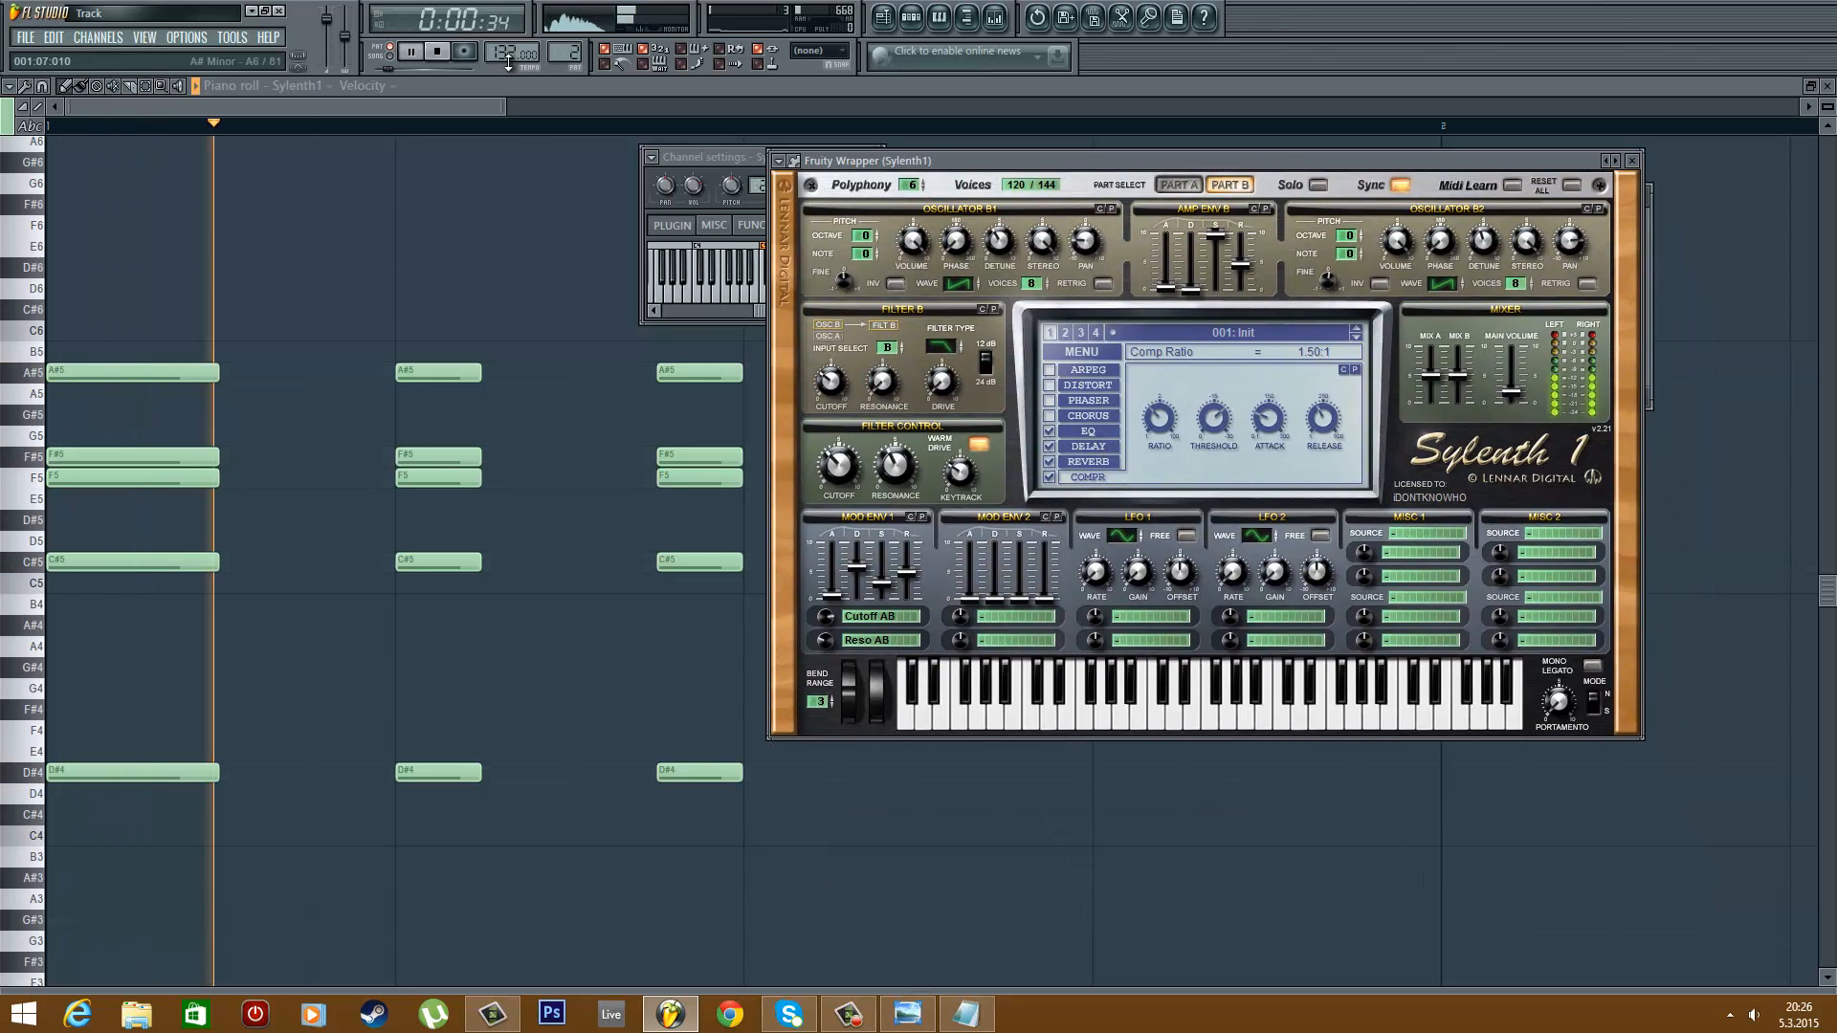
left_click(1049, 478)
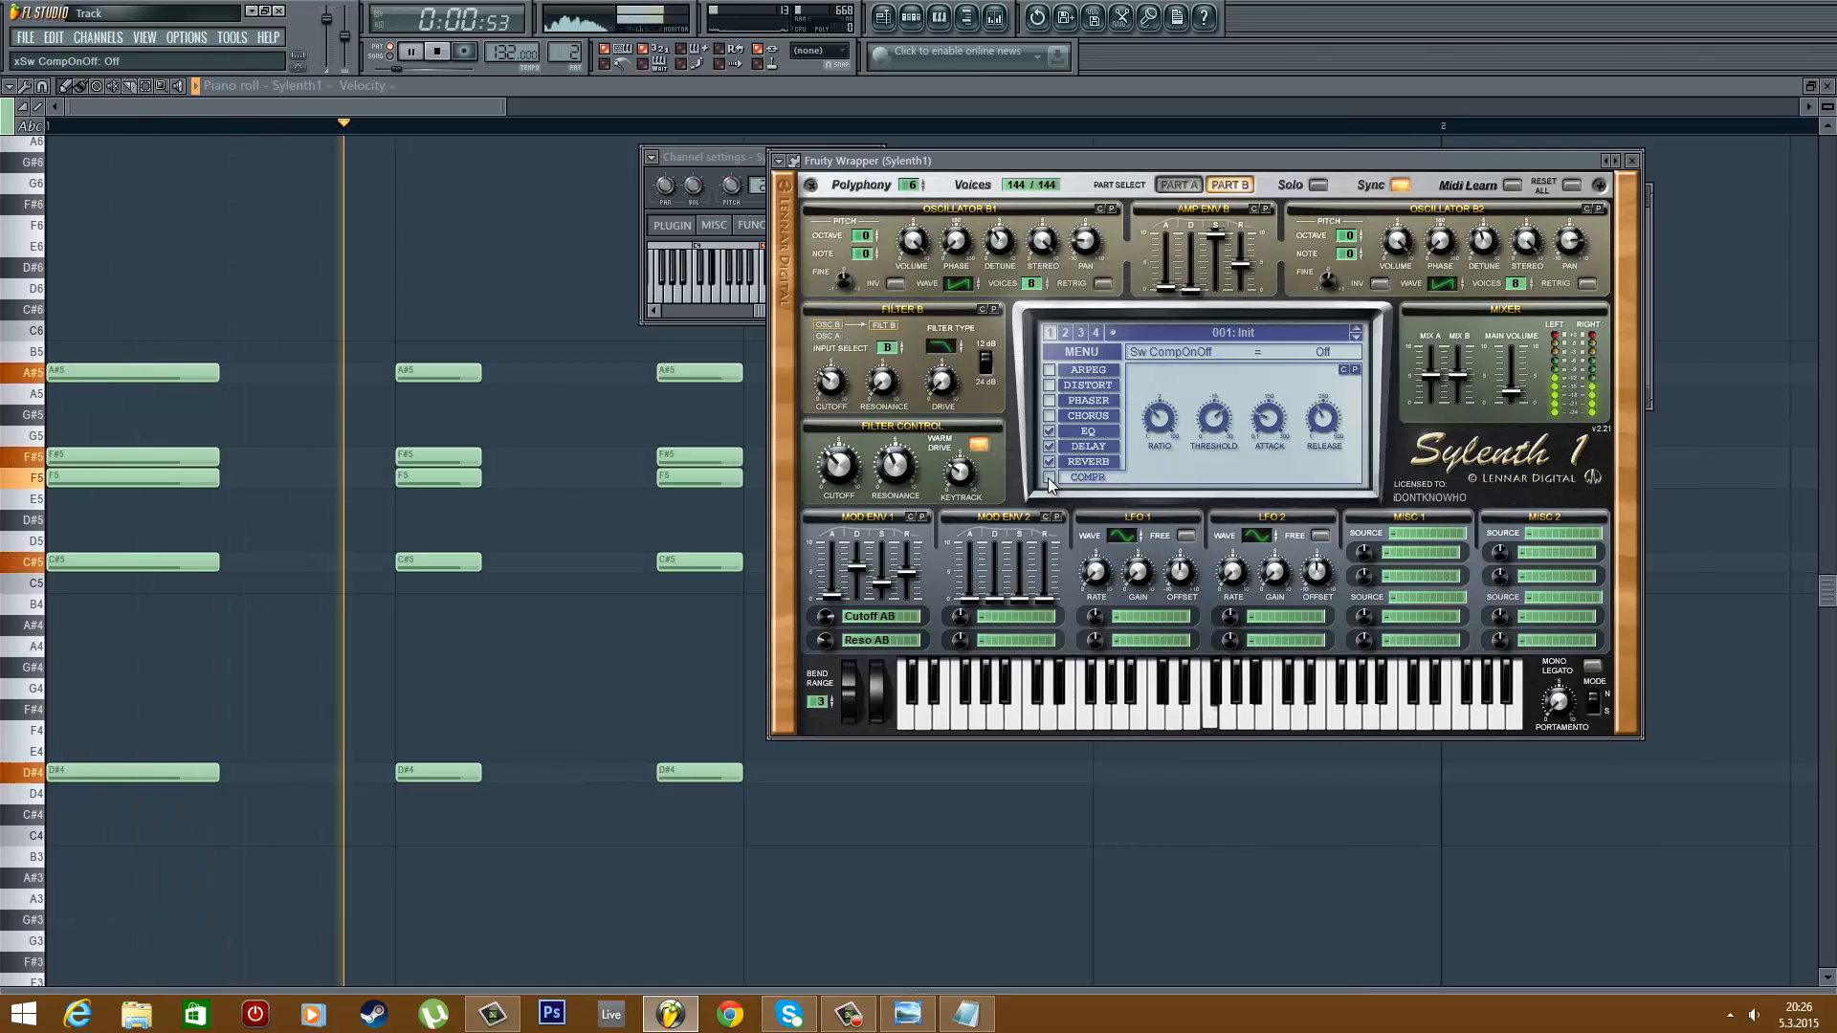
left_click(1049, 477)
left_click(1160, 421)
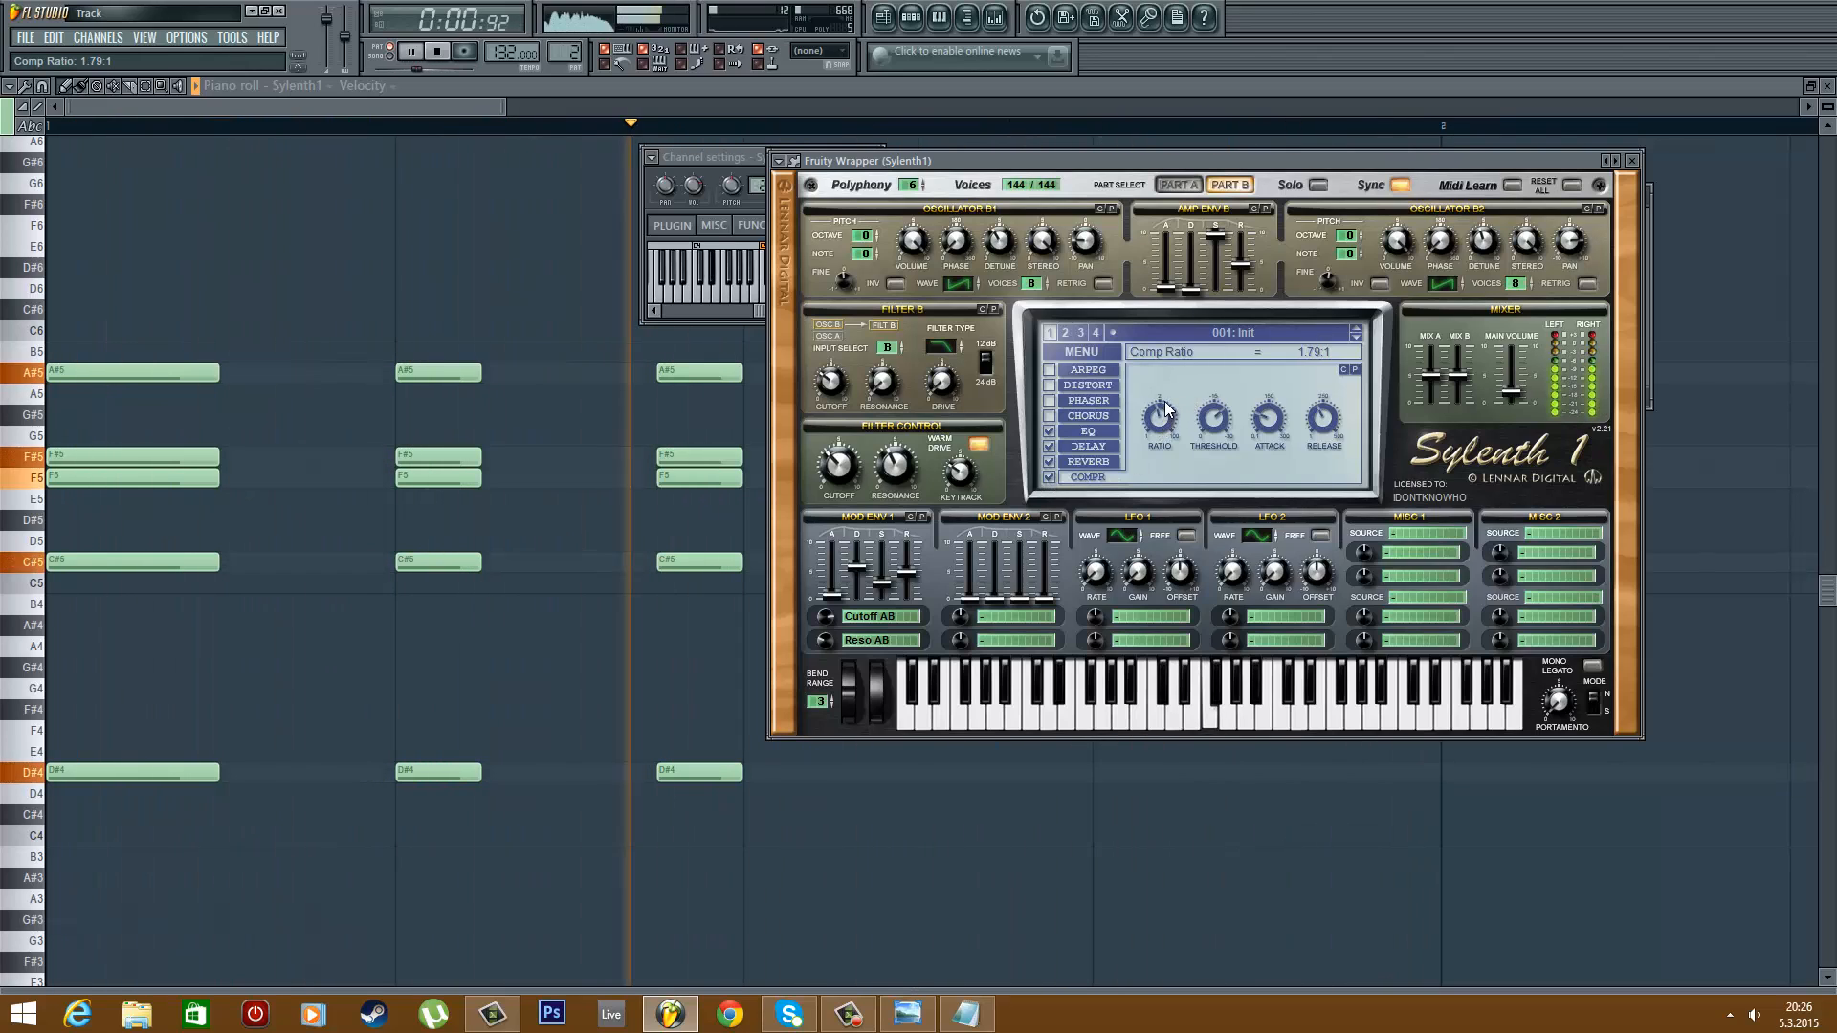
left_click(1217, 419)
mouse_move(1214, 465)
left_mouse_down()
mouse_move(1209, 480)
mouse_move(1233, 469)
left_mouse_up()
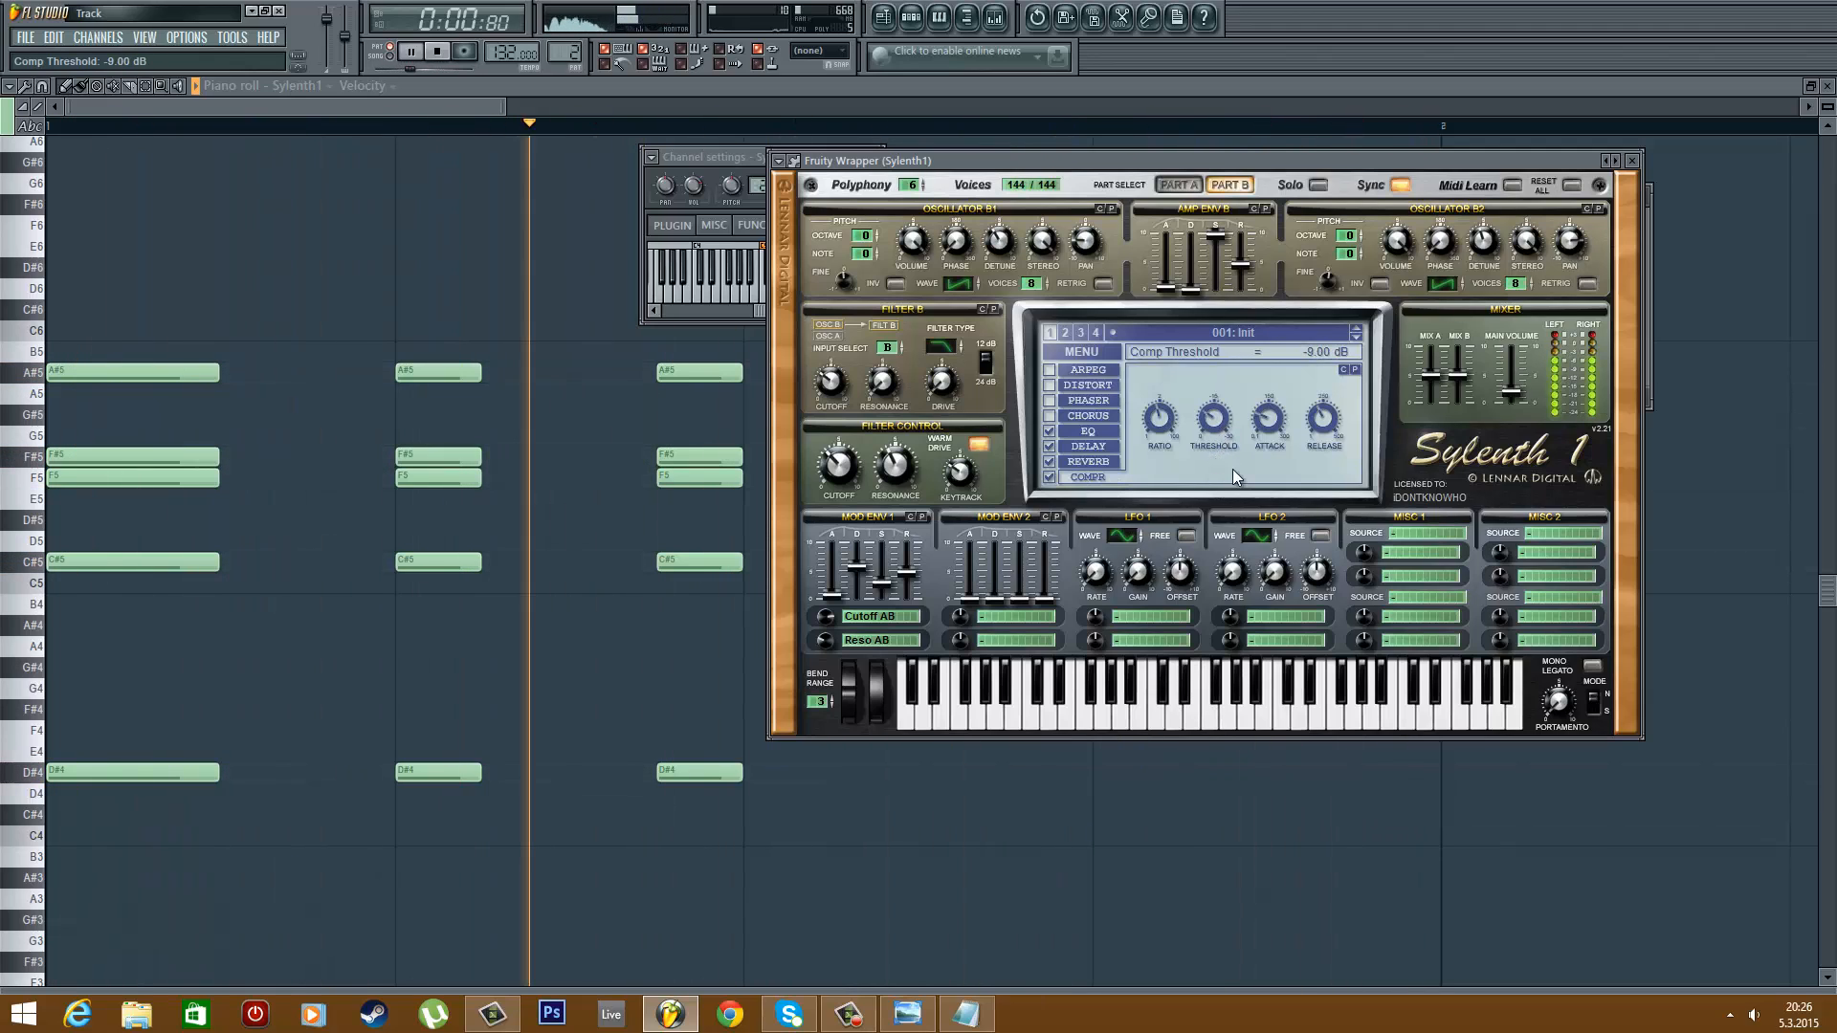
left_click(1271, 421)
left_click(1048, 479)
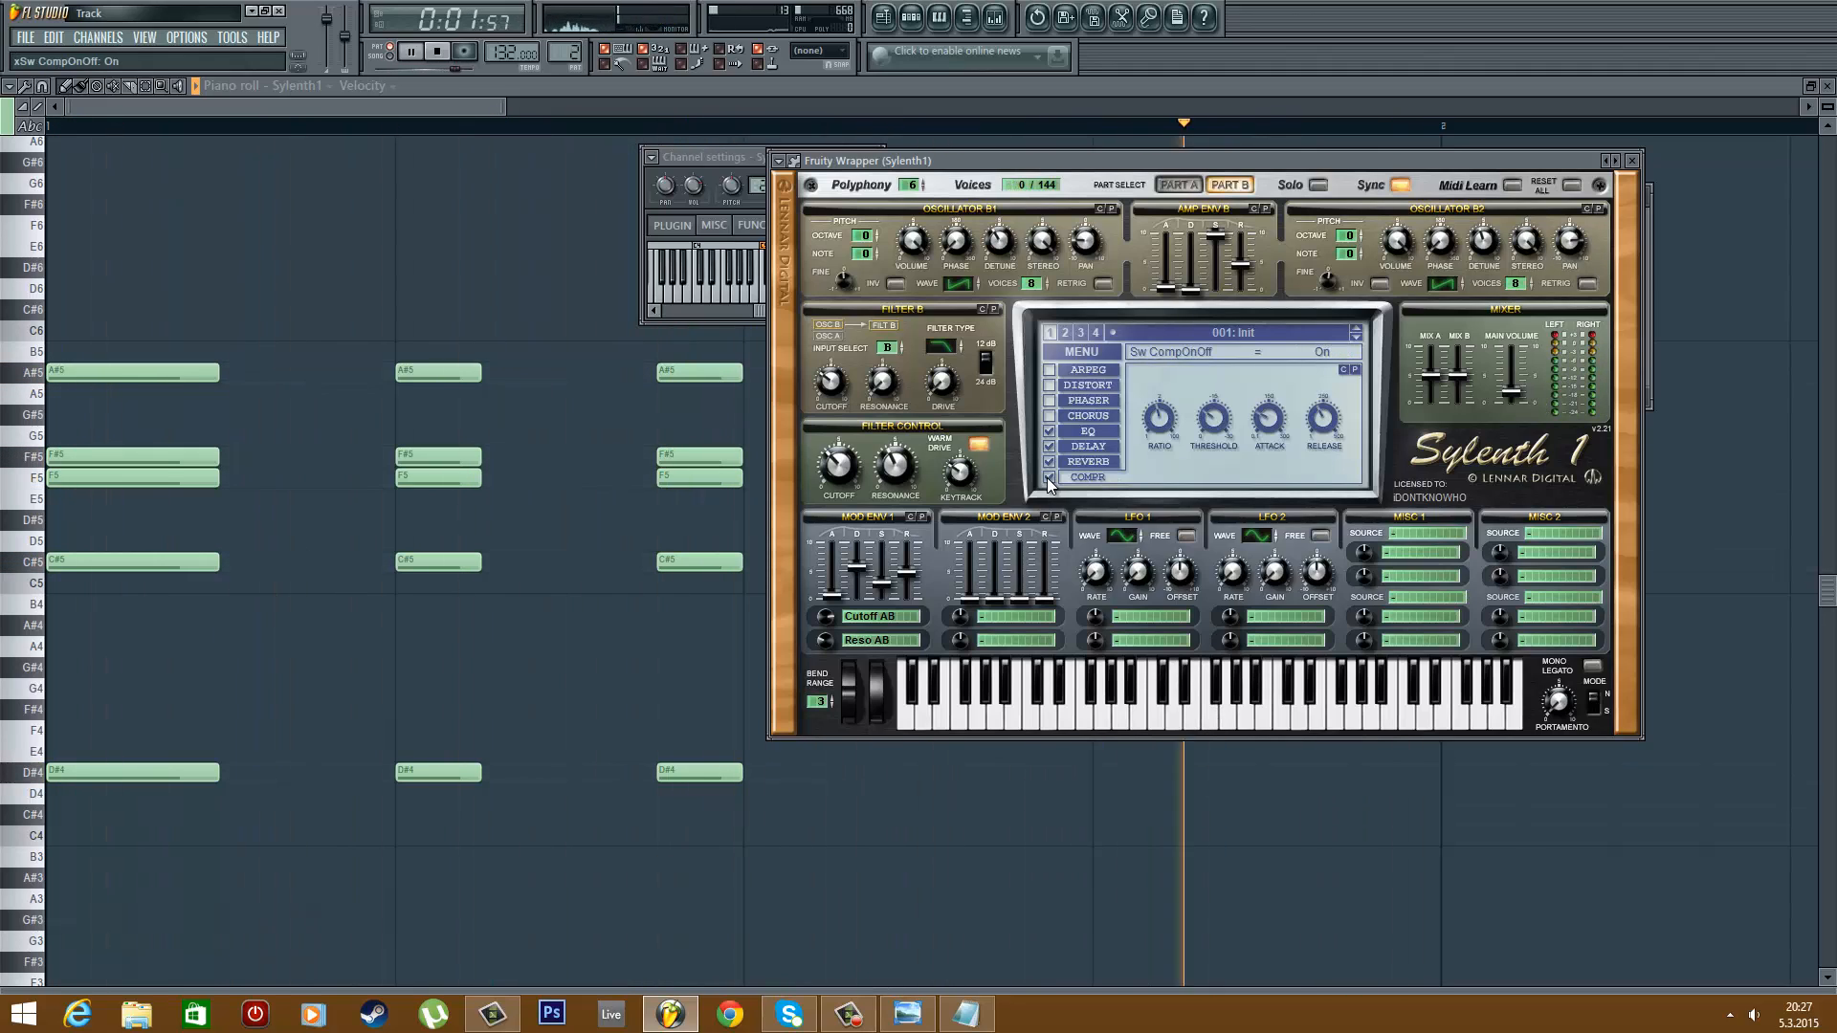
left_click(1049, 479)
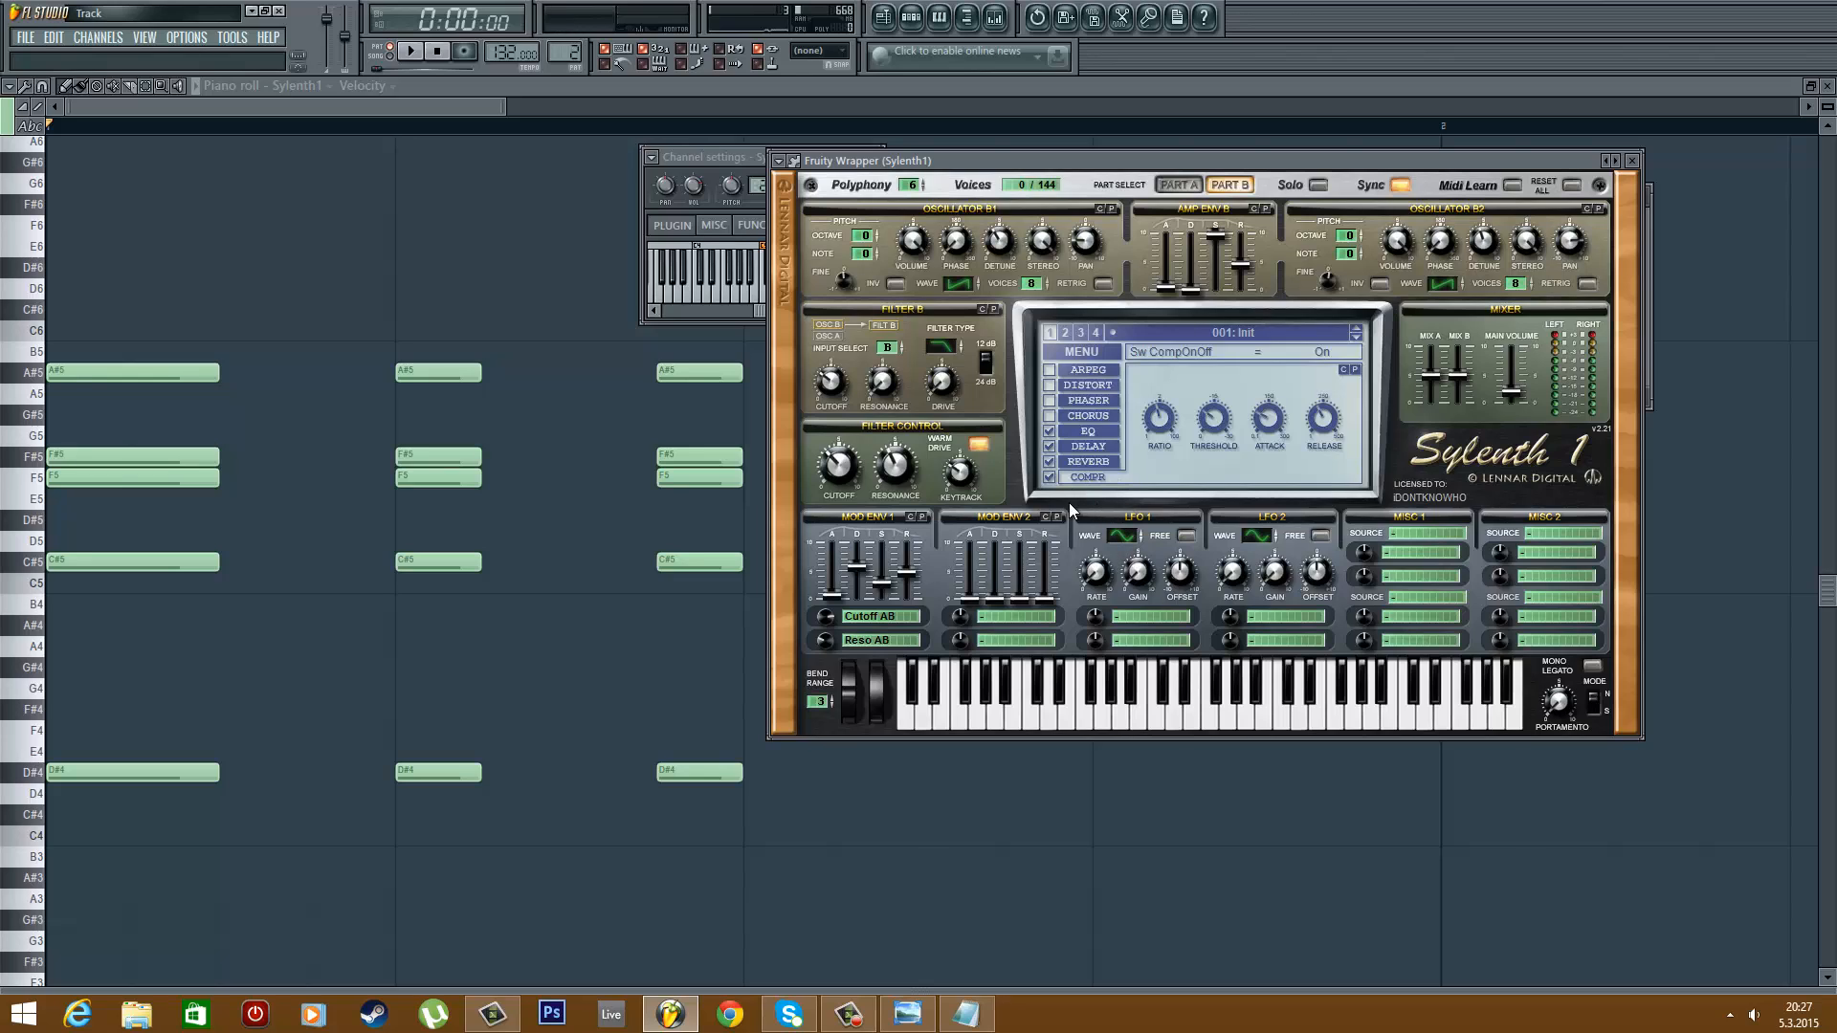
Step: Assign Pitch AB as LFO 1's first destination and set its modulation amount to 0.38
left_click(1151, 614)
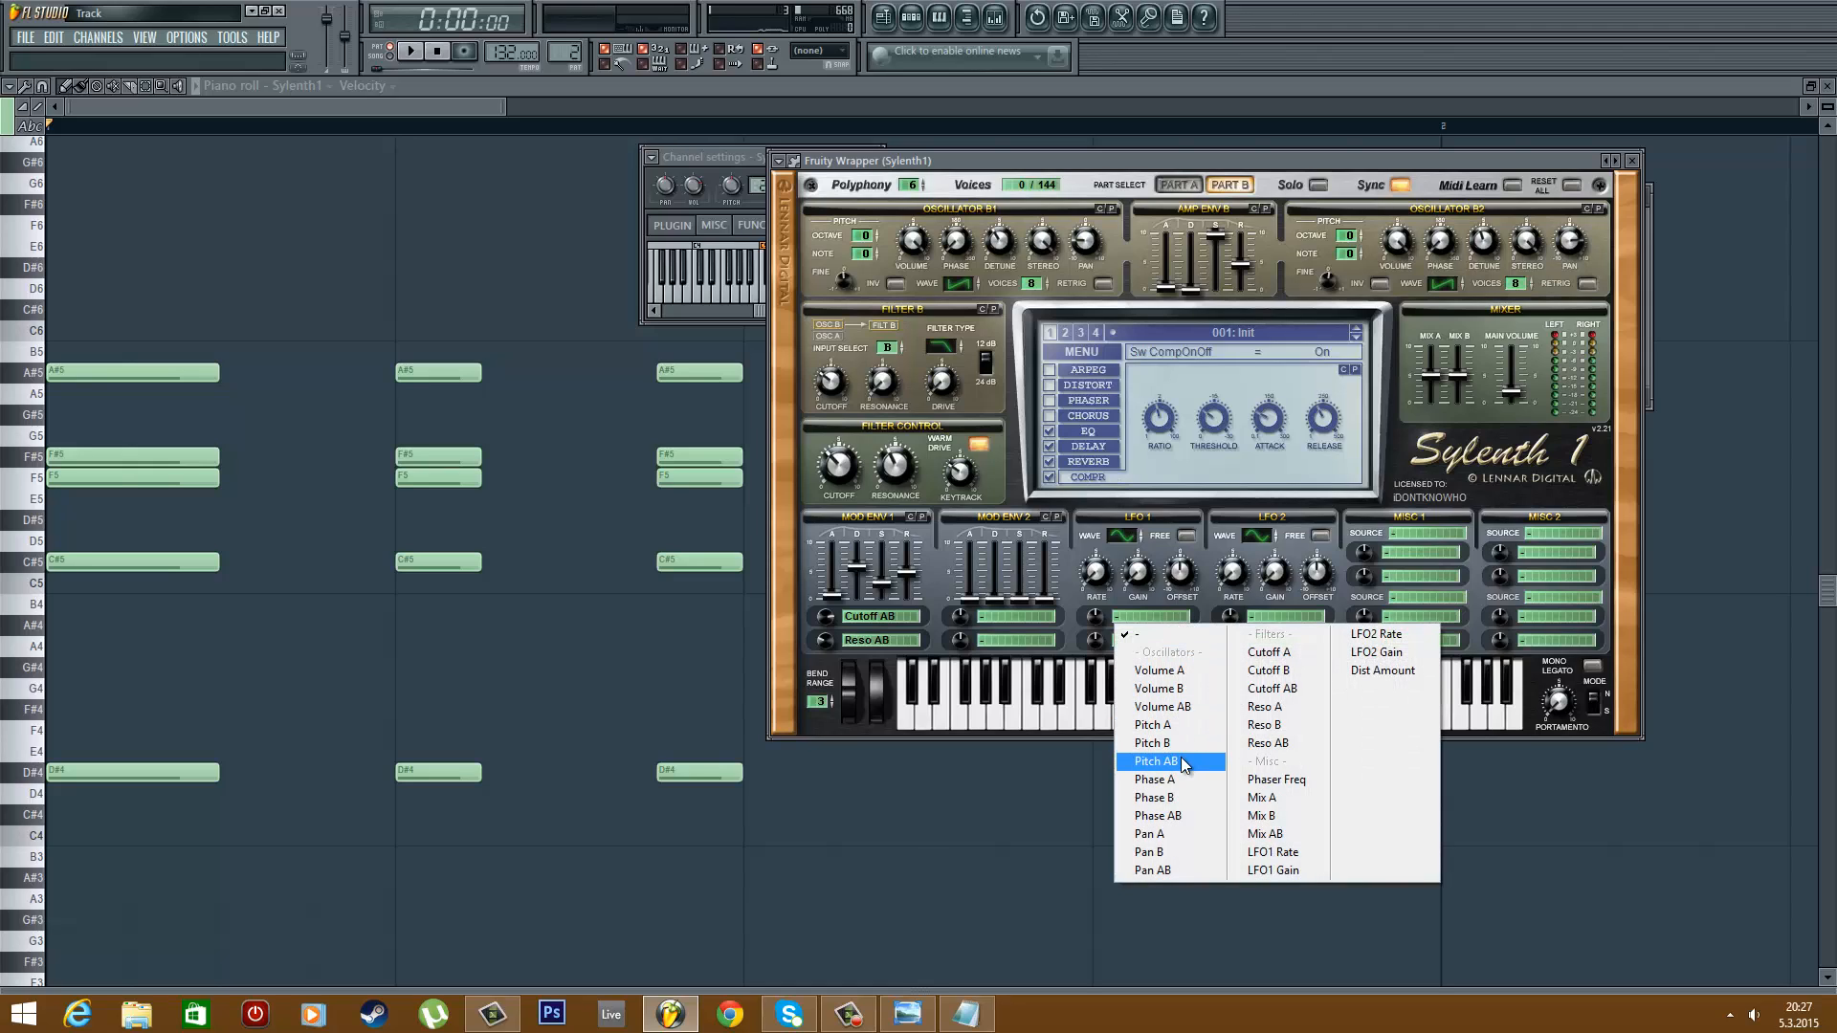
left_click(1083, 547)
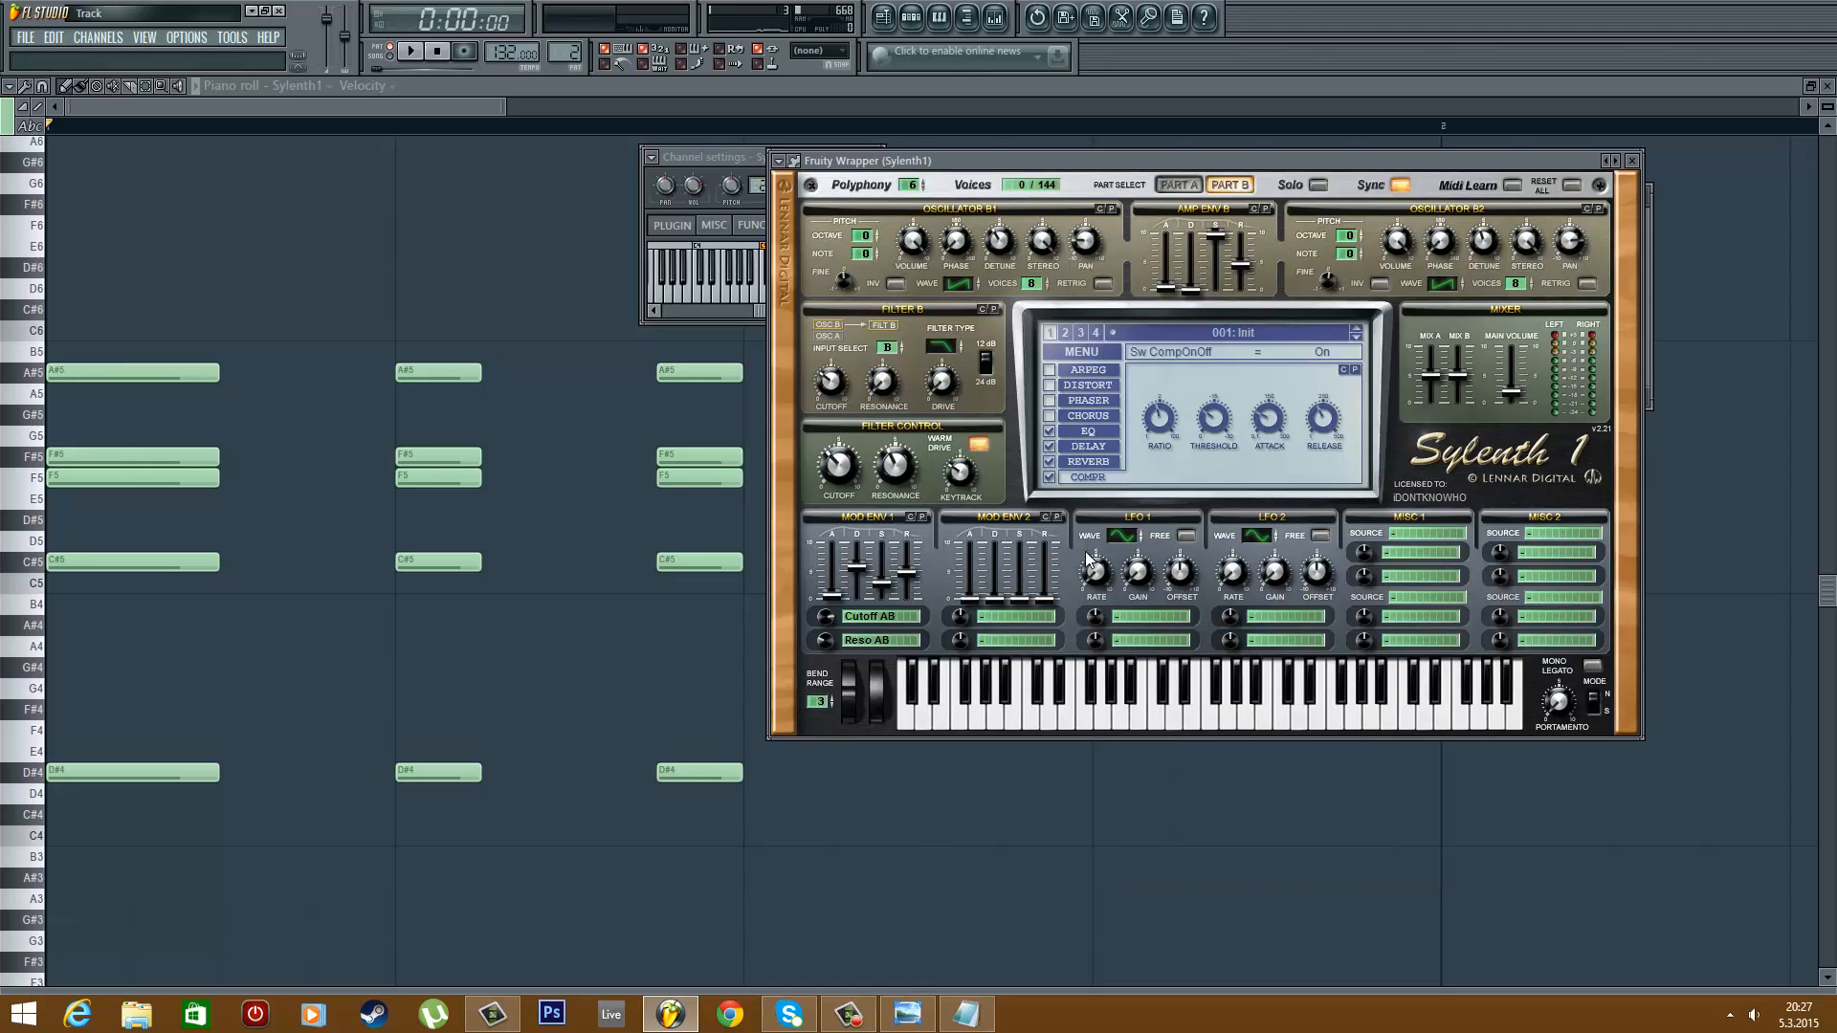
left_click(1137, 616)
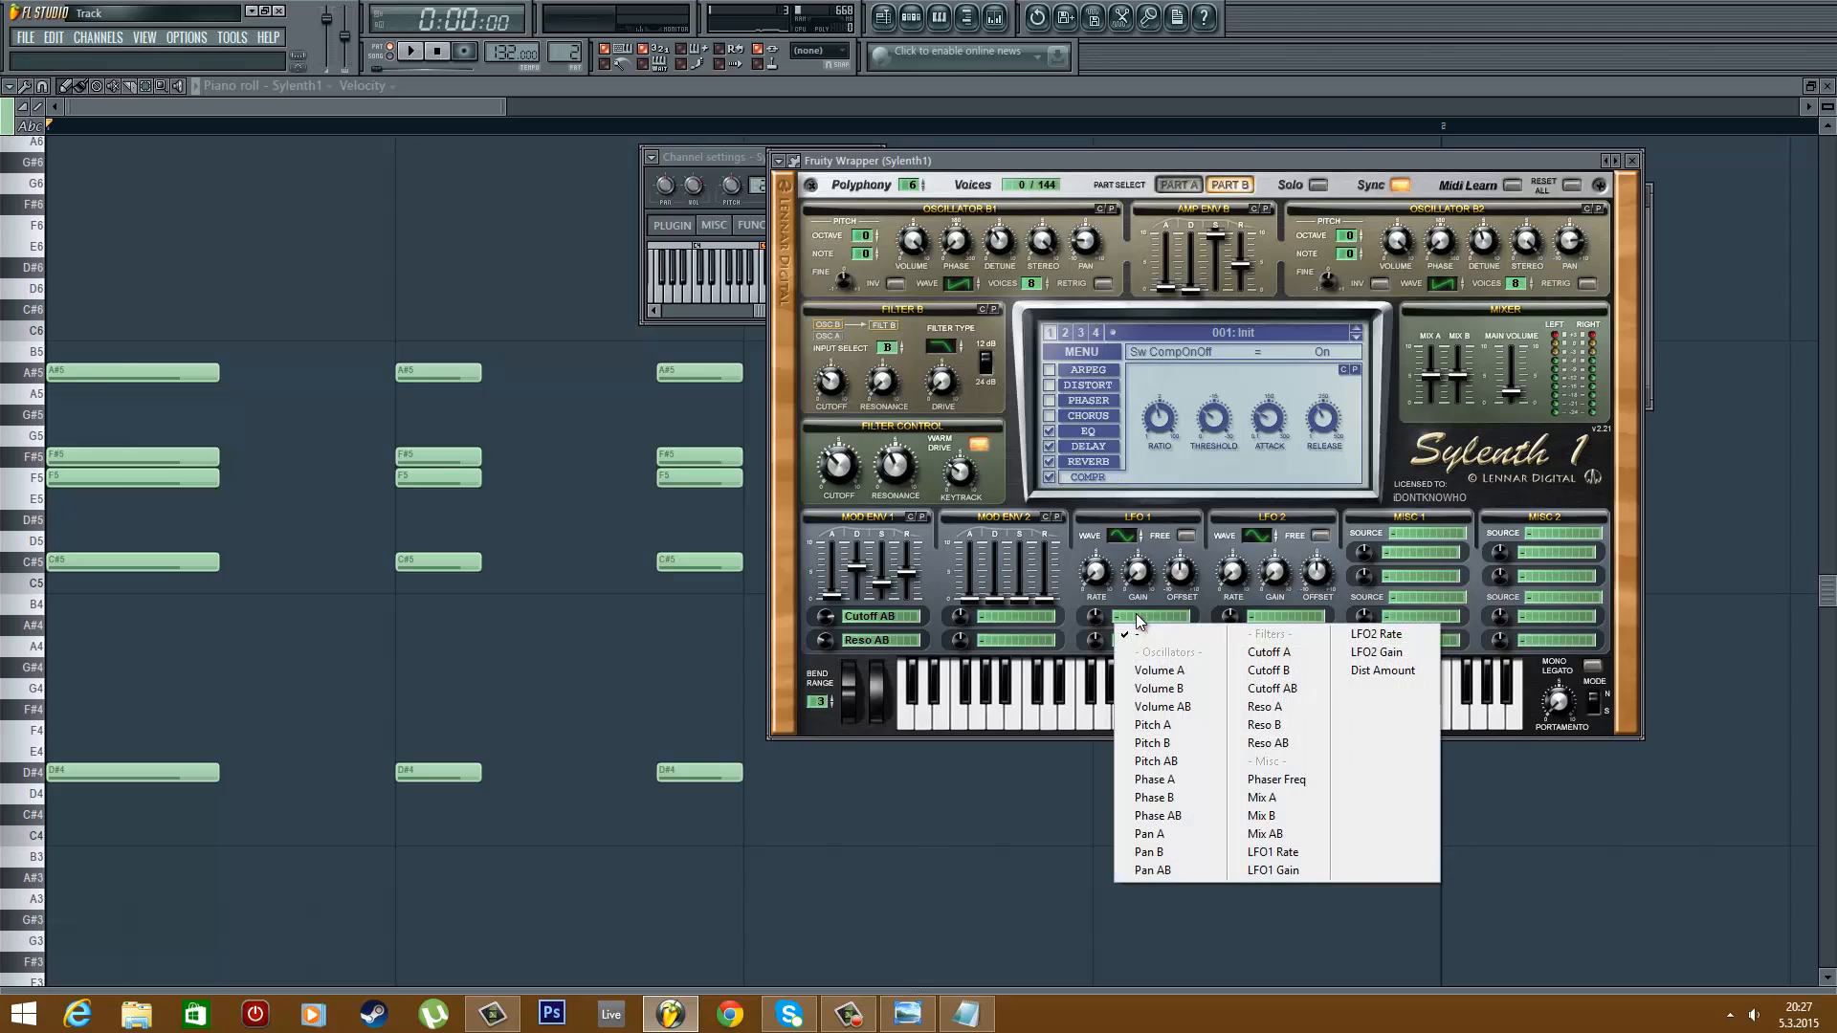
left_click(1172, 762)
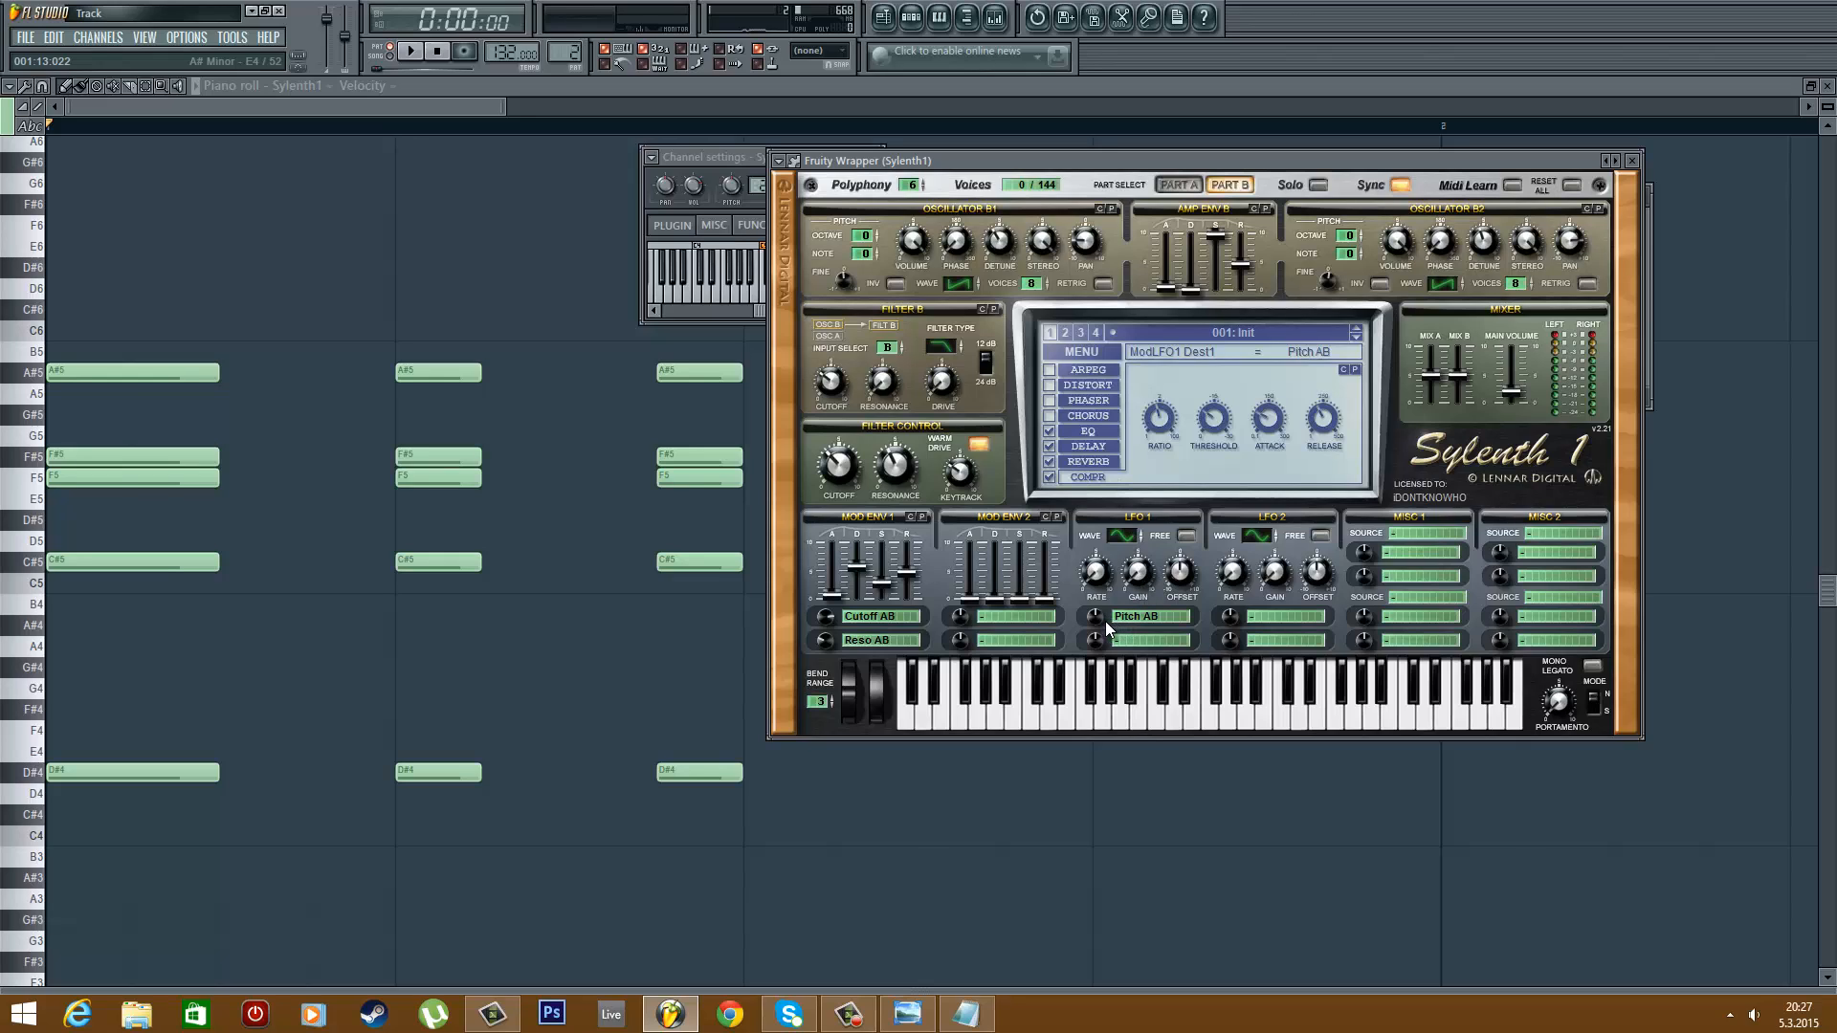
mouse_move(1100, 618)
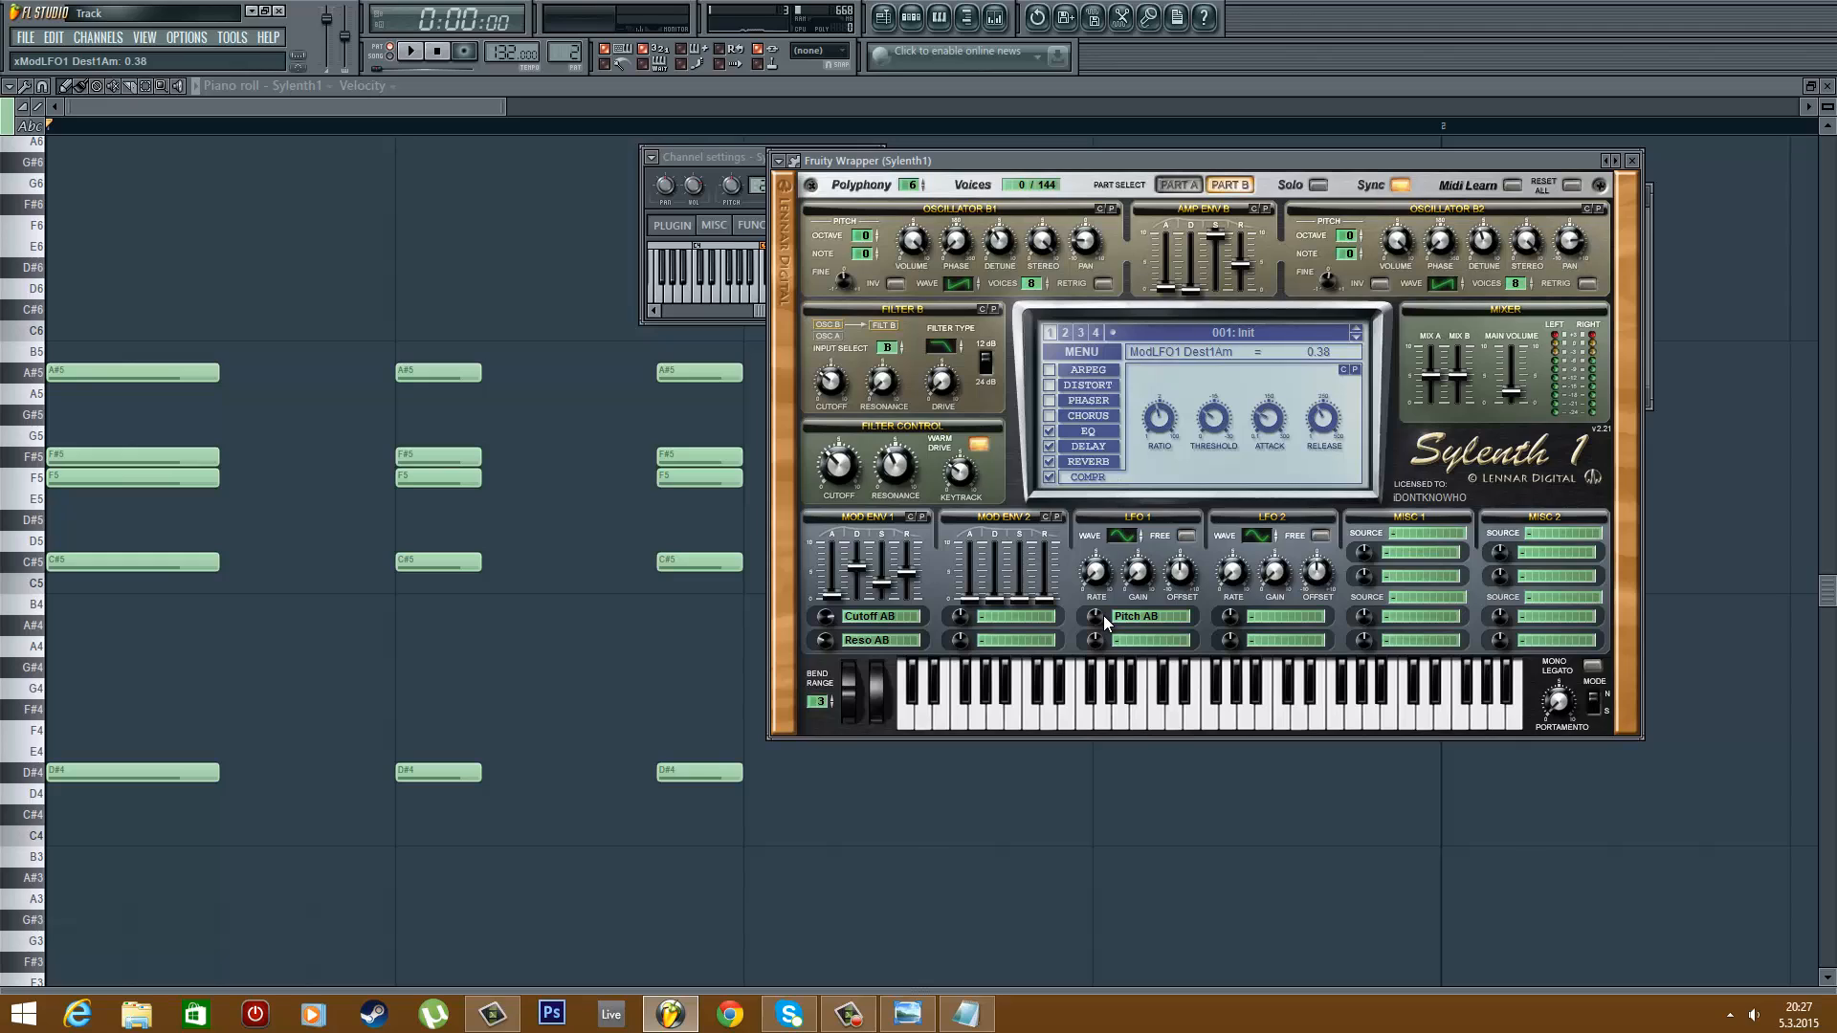
Step: Keep Pitch AB as LFO 1's destination, adjust the LFO rate and set its gain to 0.76
left_click(1140, 618)
left_click(1210, 768)
left_click_drag(1099, 551, 1100, 450)
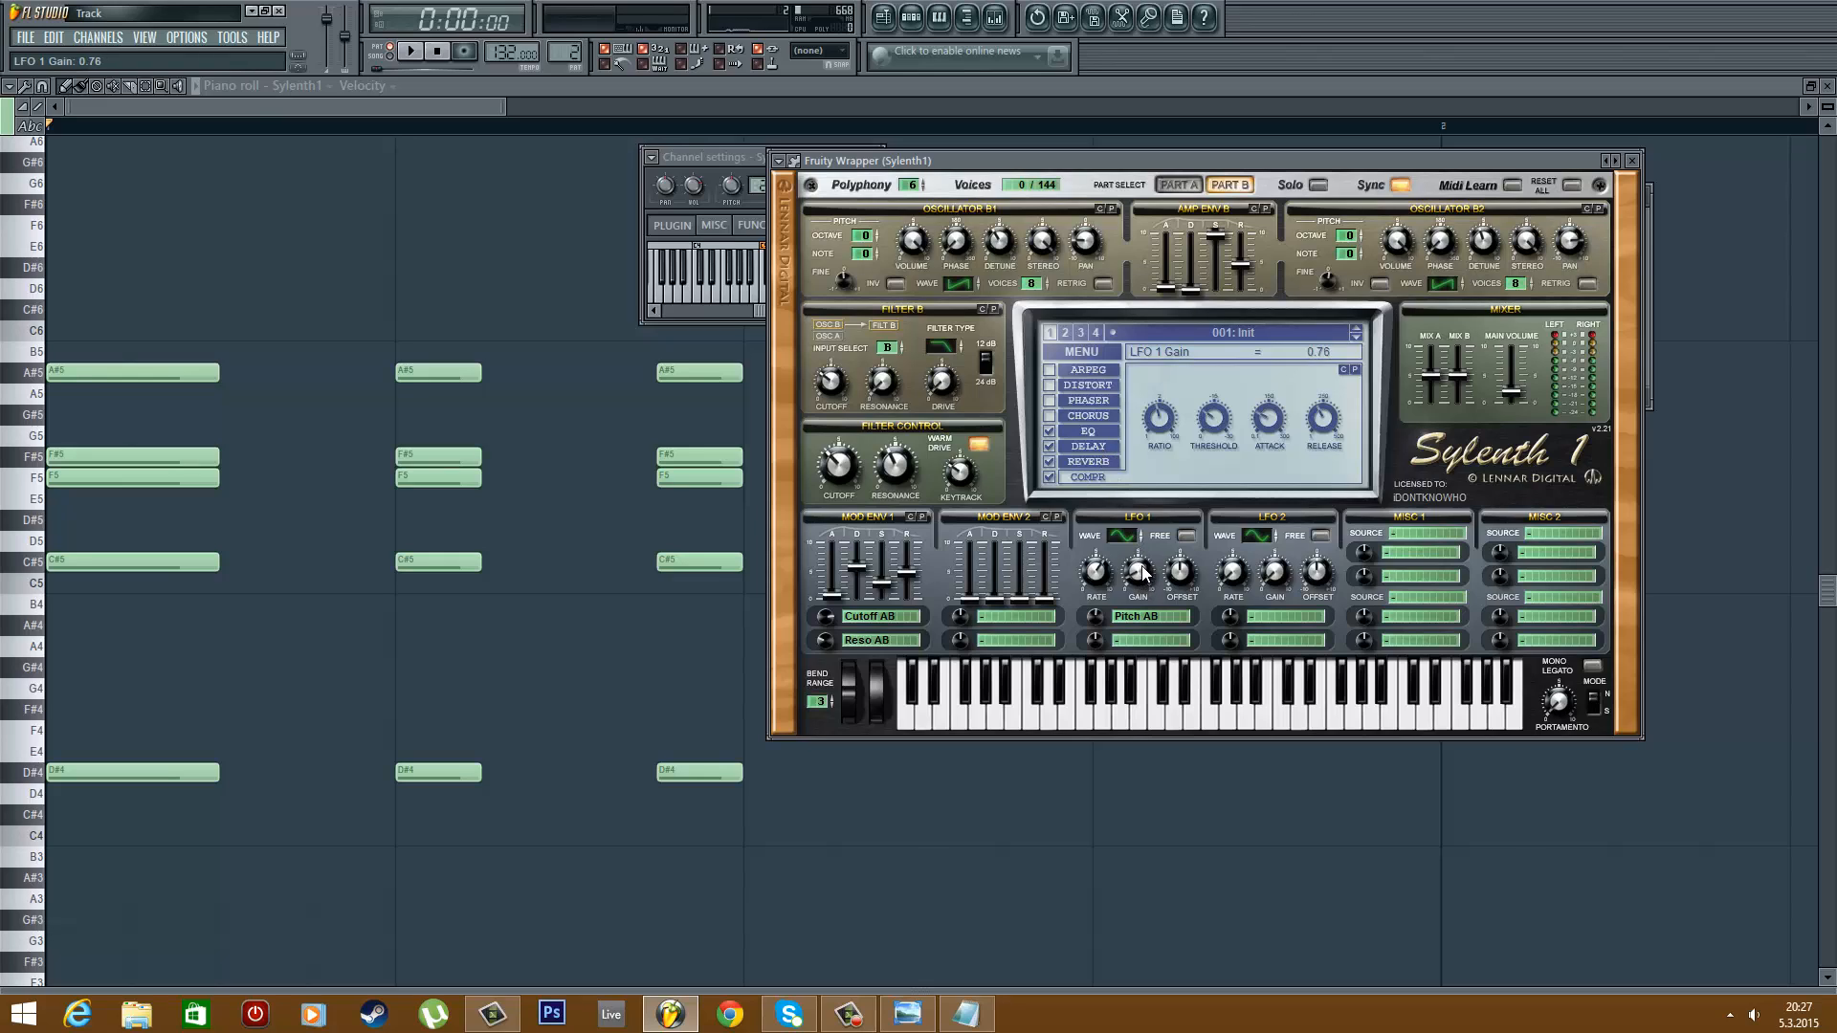
Step: Raise LFO 1's gain to 0.81, audition the pattern, and lower the gain to 0.00 during playback
left_click_drag(1137, 518, 1133, 611)
left_click(412, 51)
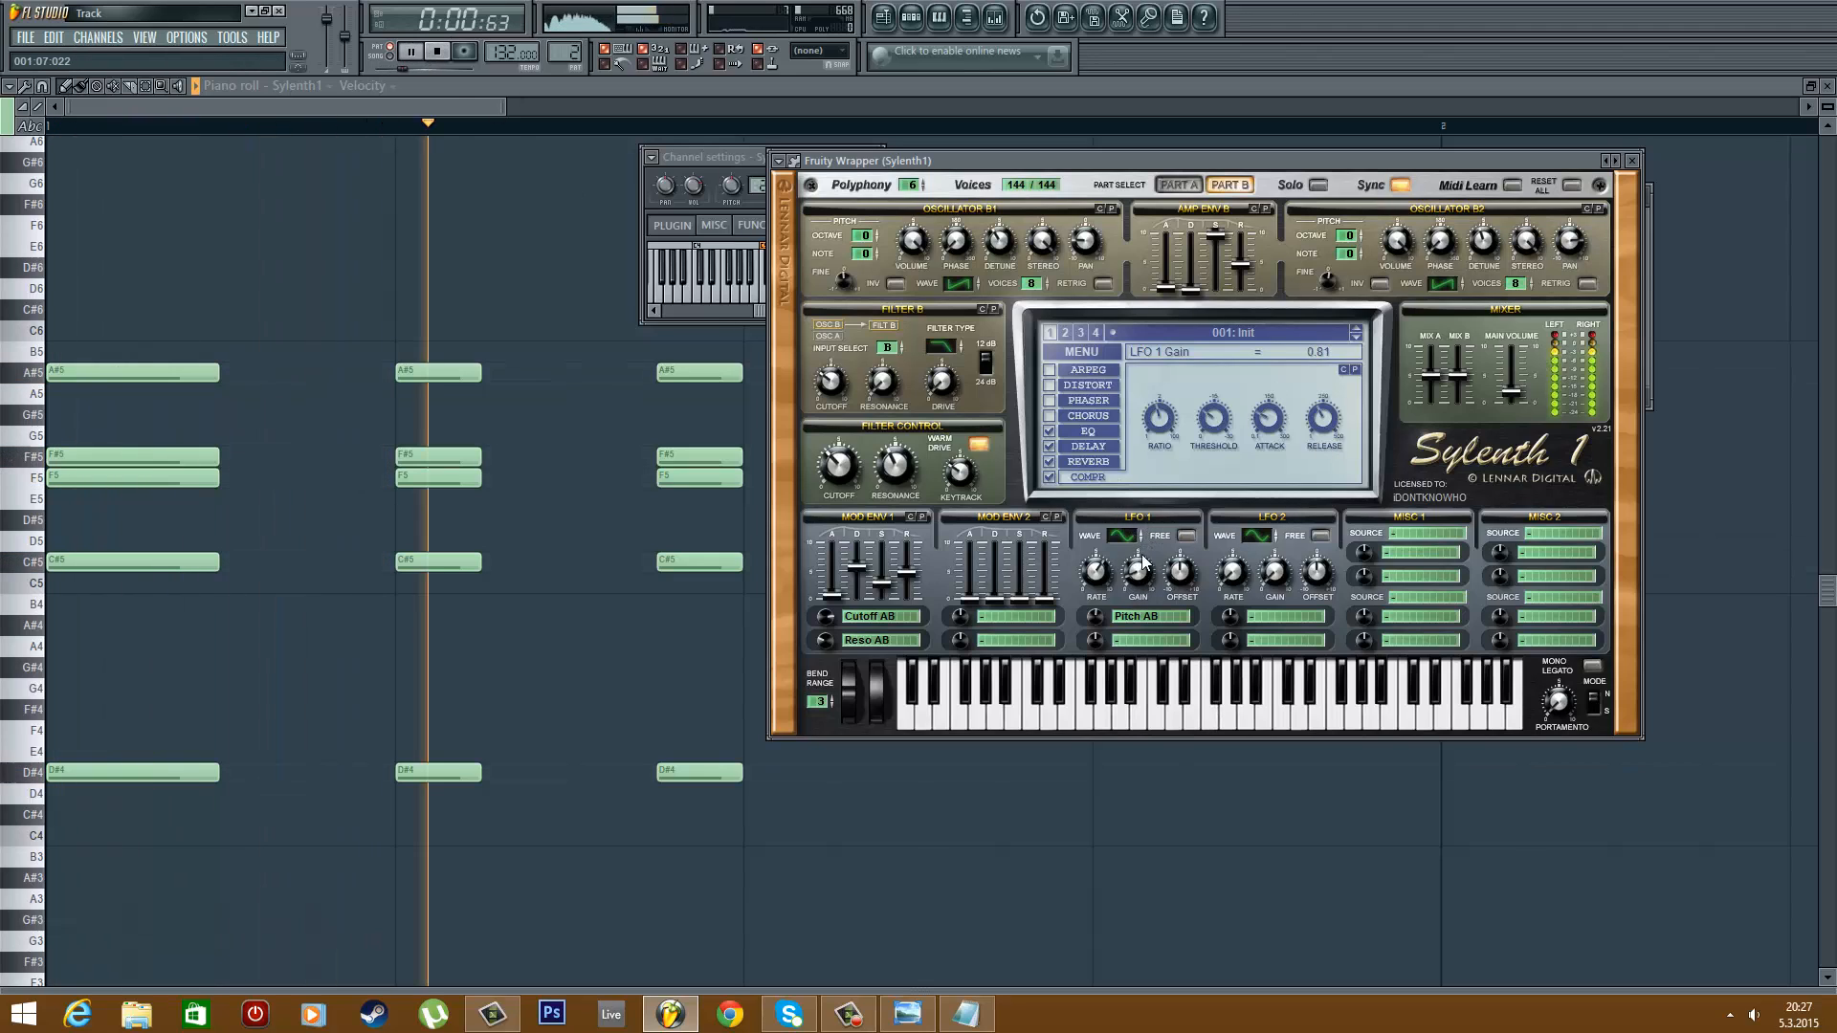
mouse_move(1142, 578)
left_mouse_down()
mouse_move(1156, 492)
mouse_move(1154, 605)
left_mouse_up()
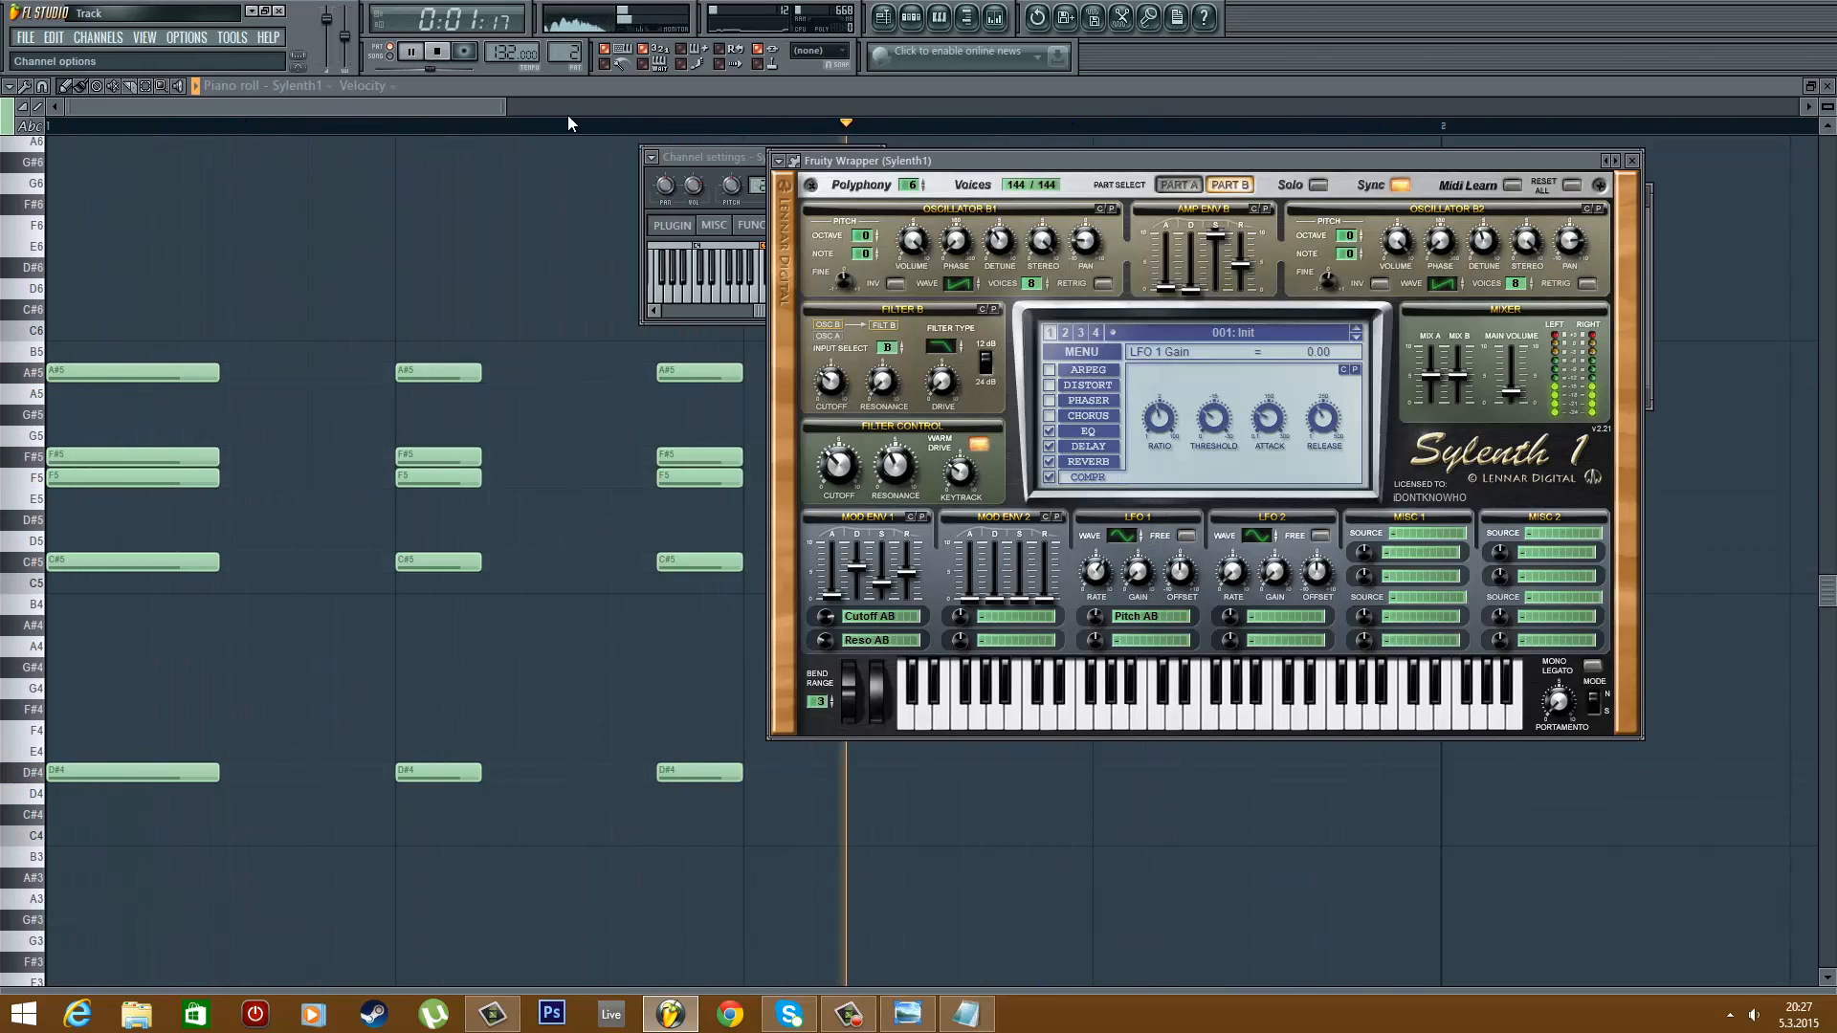
left_click(444, 50)
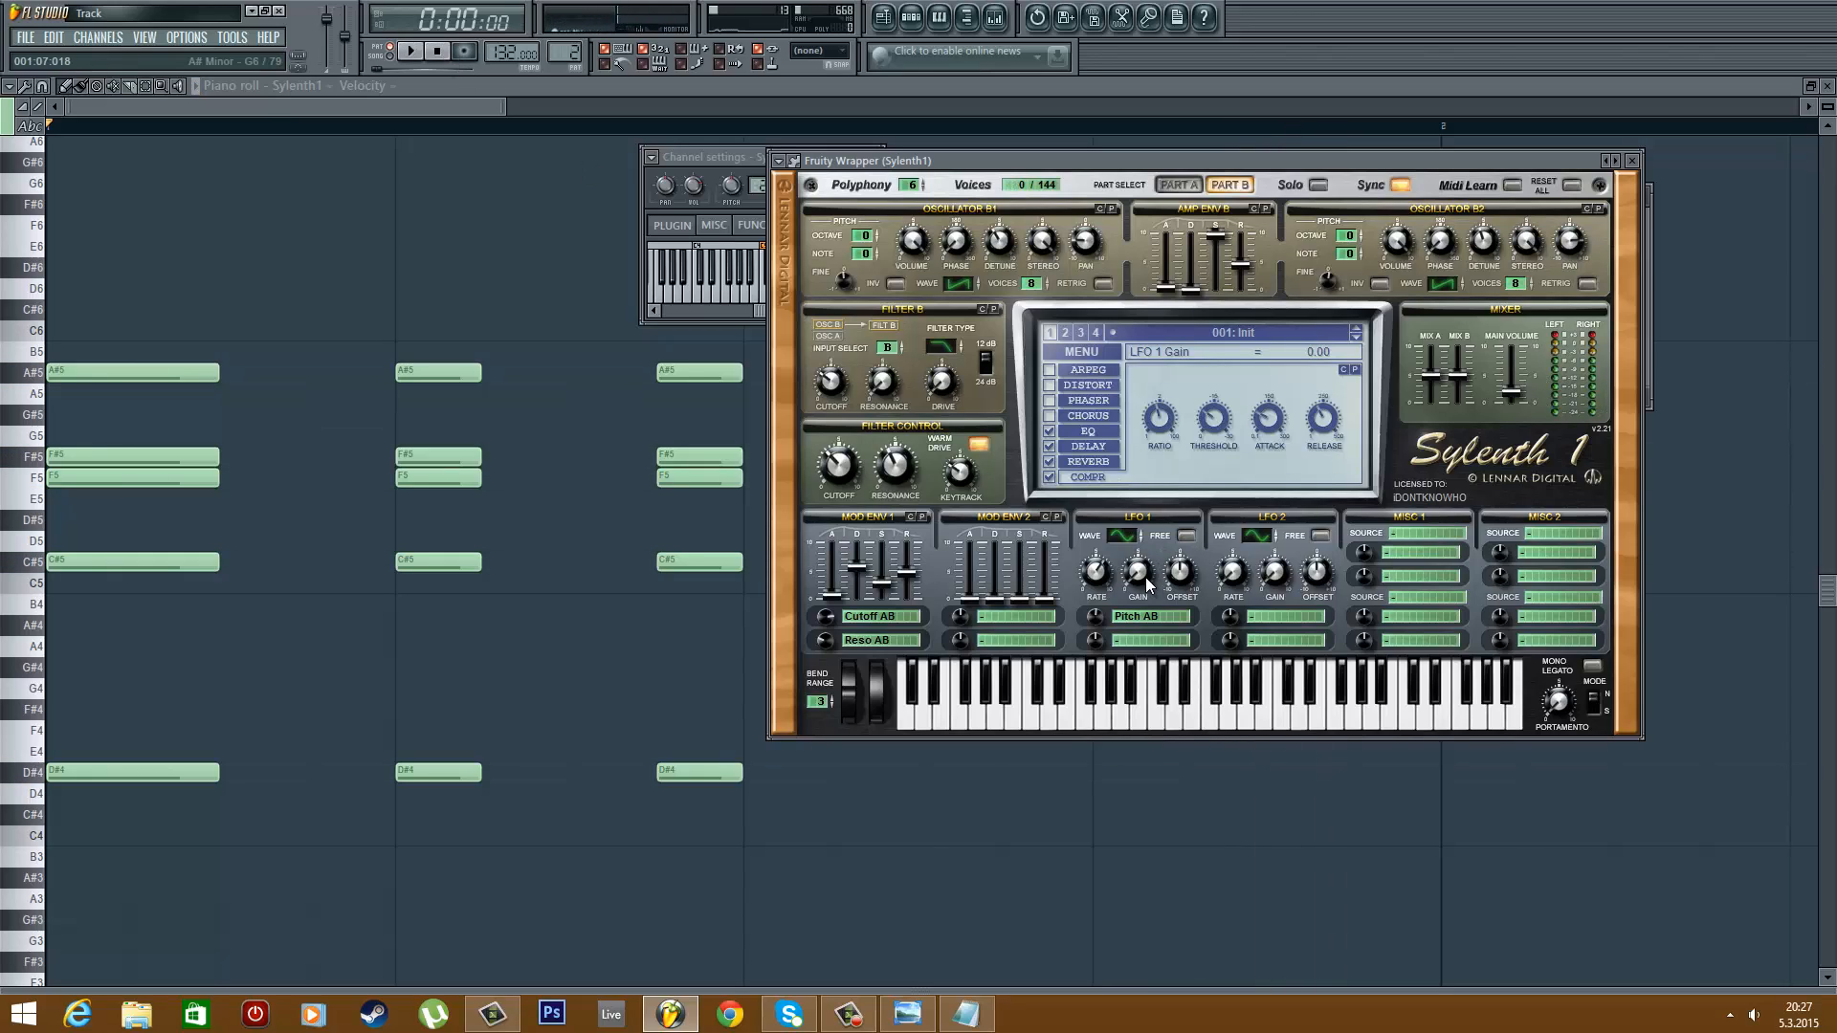
left_click_drag(1149, 574, 1144, 565)
Step: Set Misc 1's first source to Velocity with Cutoff AB as destination, set the amount to 5.24, and play back the pattern
left_click(1455, 542)
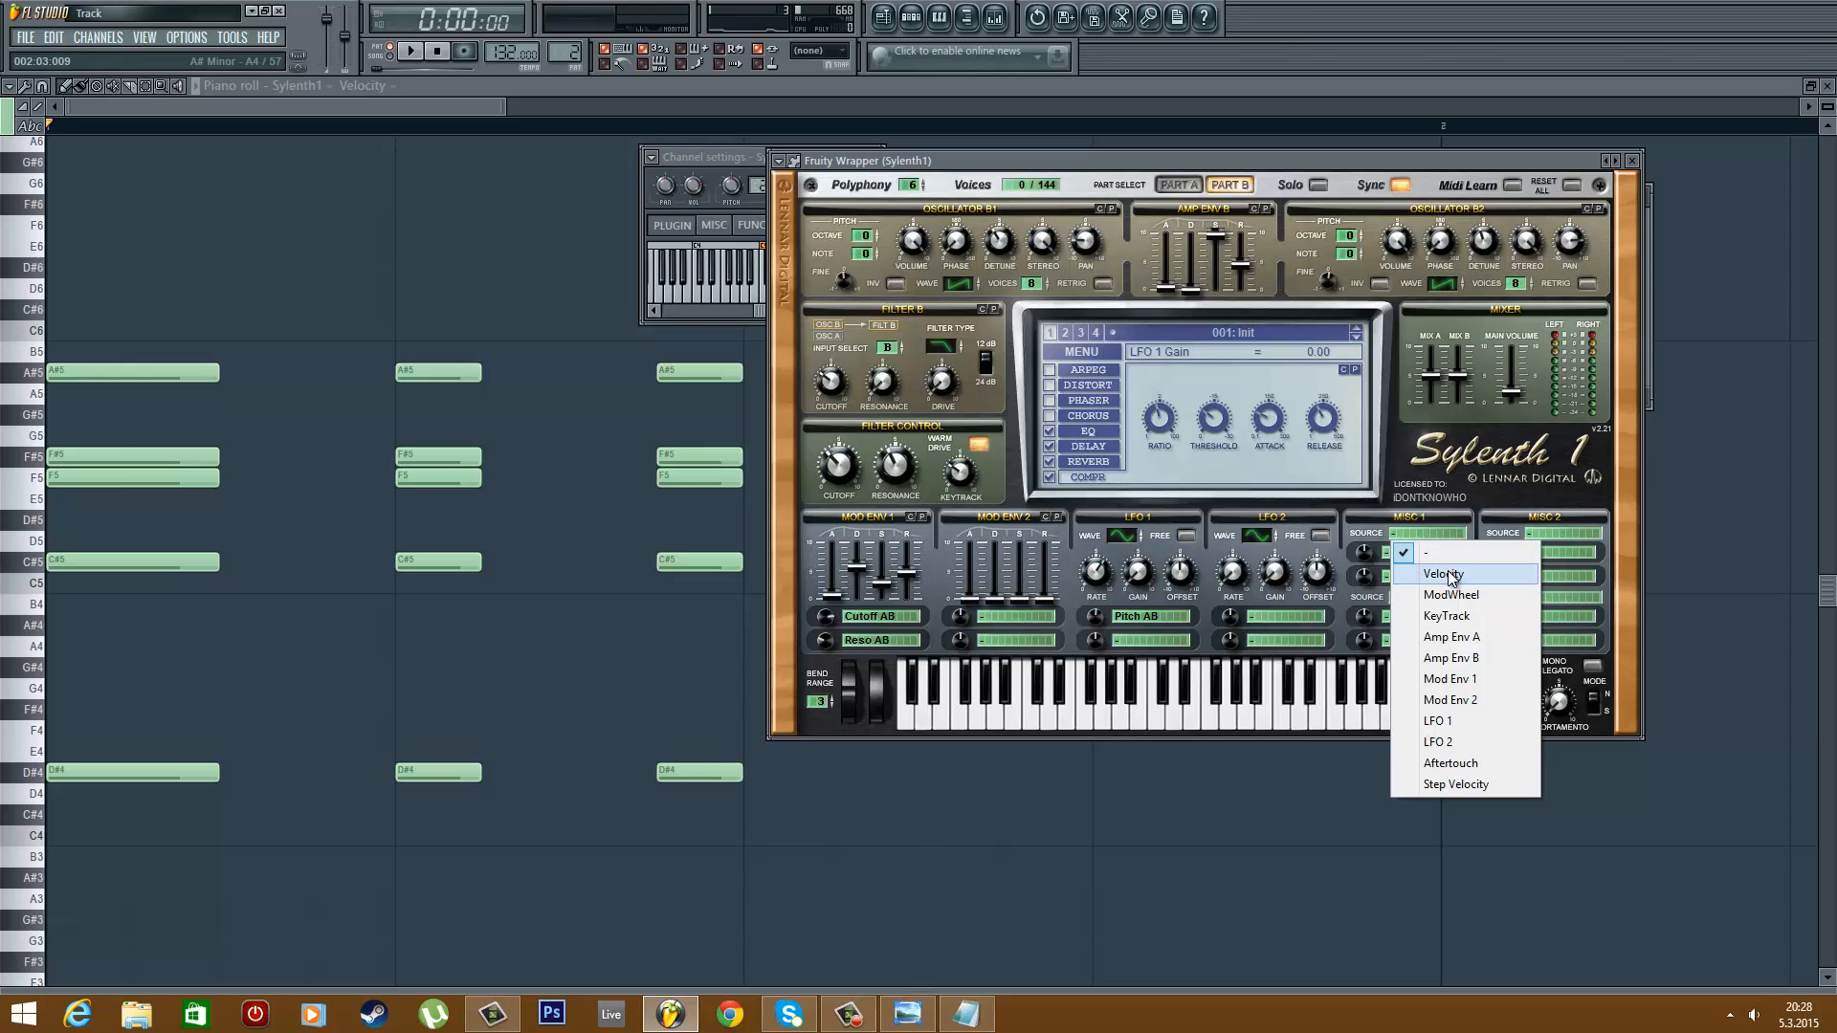
left_click(1445, 574)
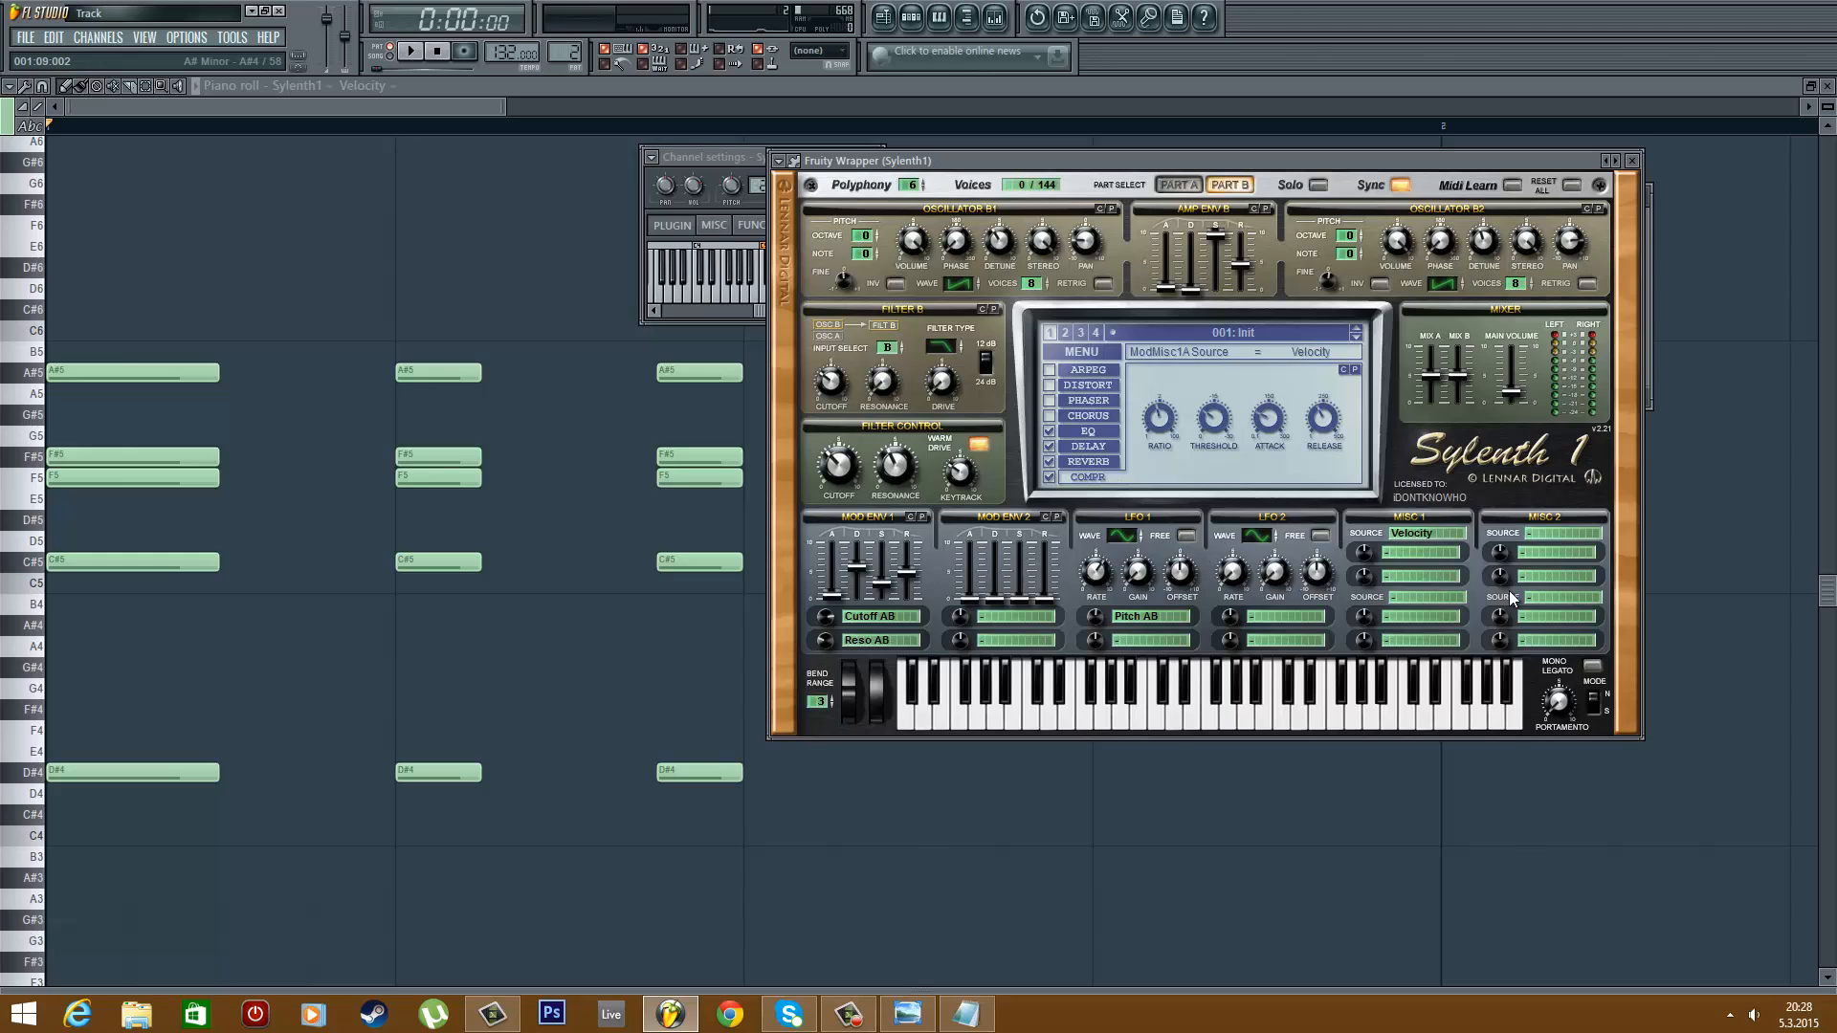
left_click(1401, 552)
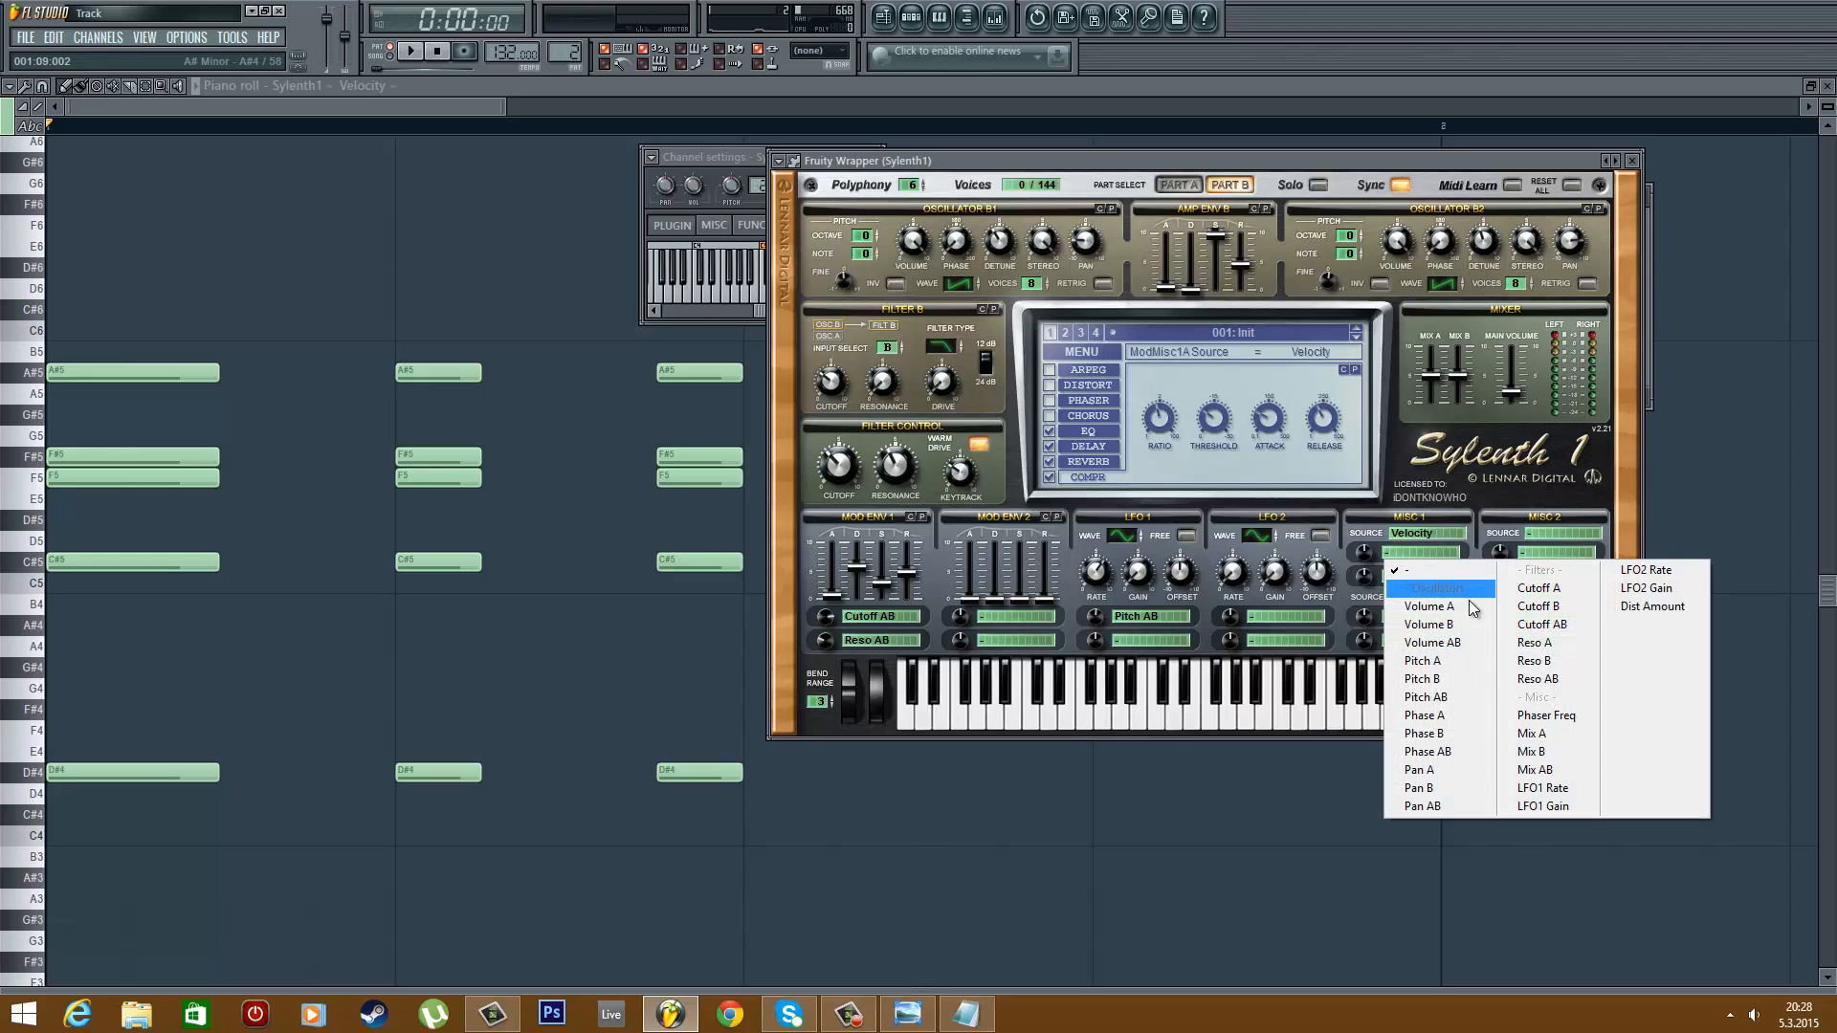
left_click(1561, 627)
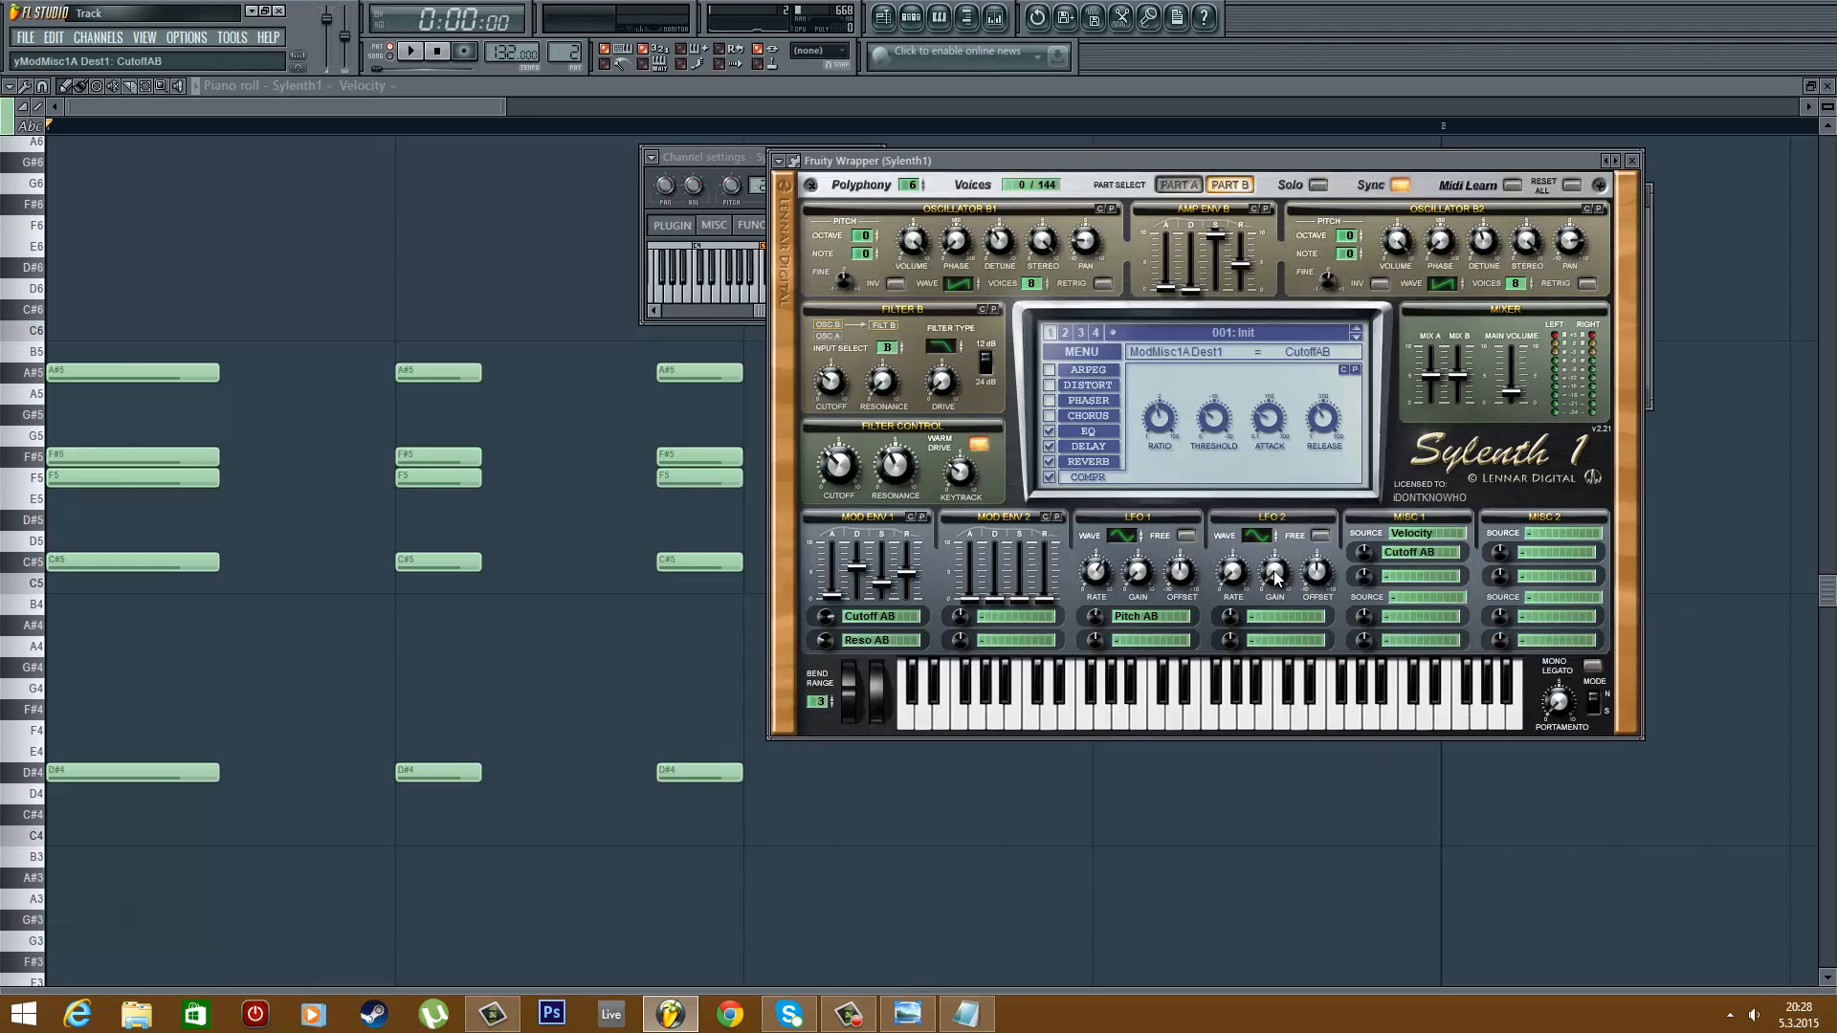
left_click_drag(1362, 555, 1374, 519)
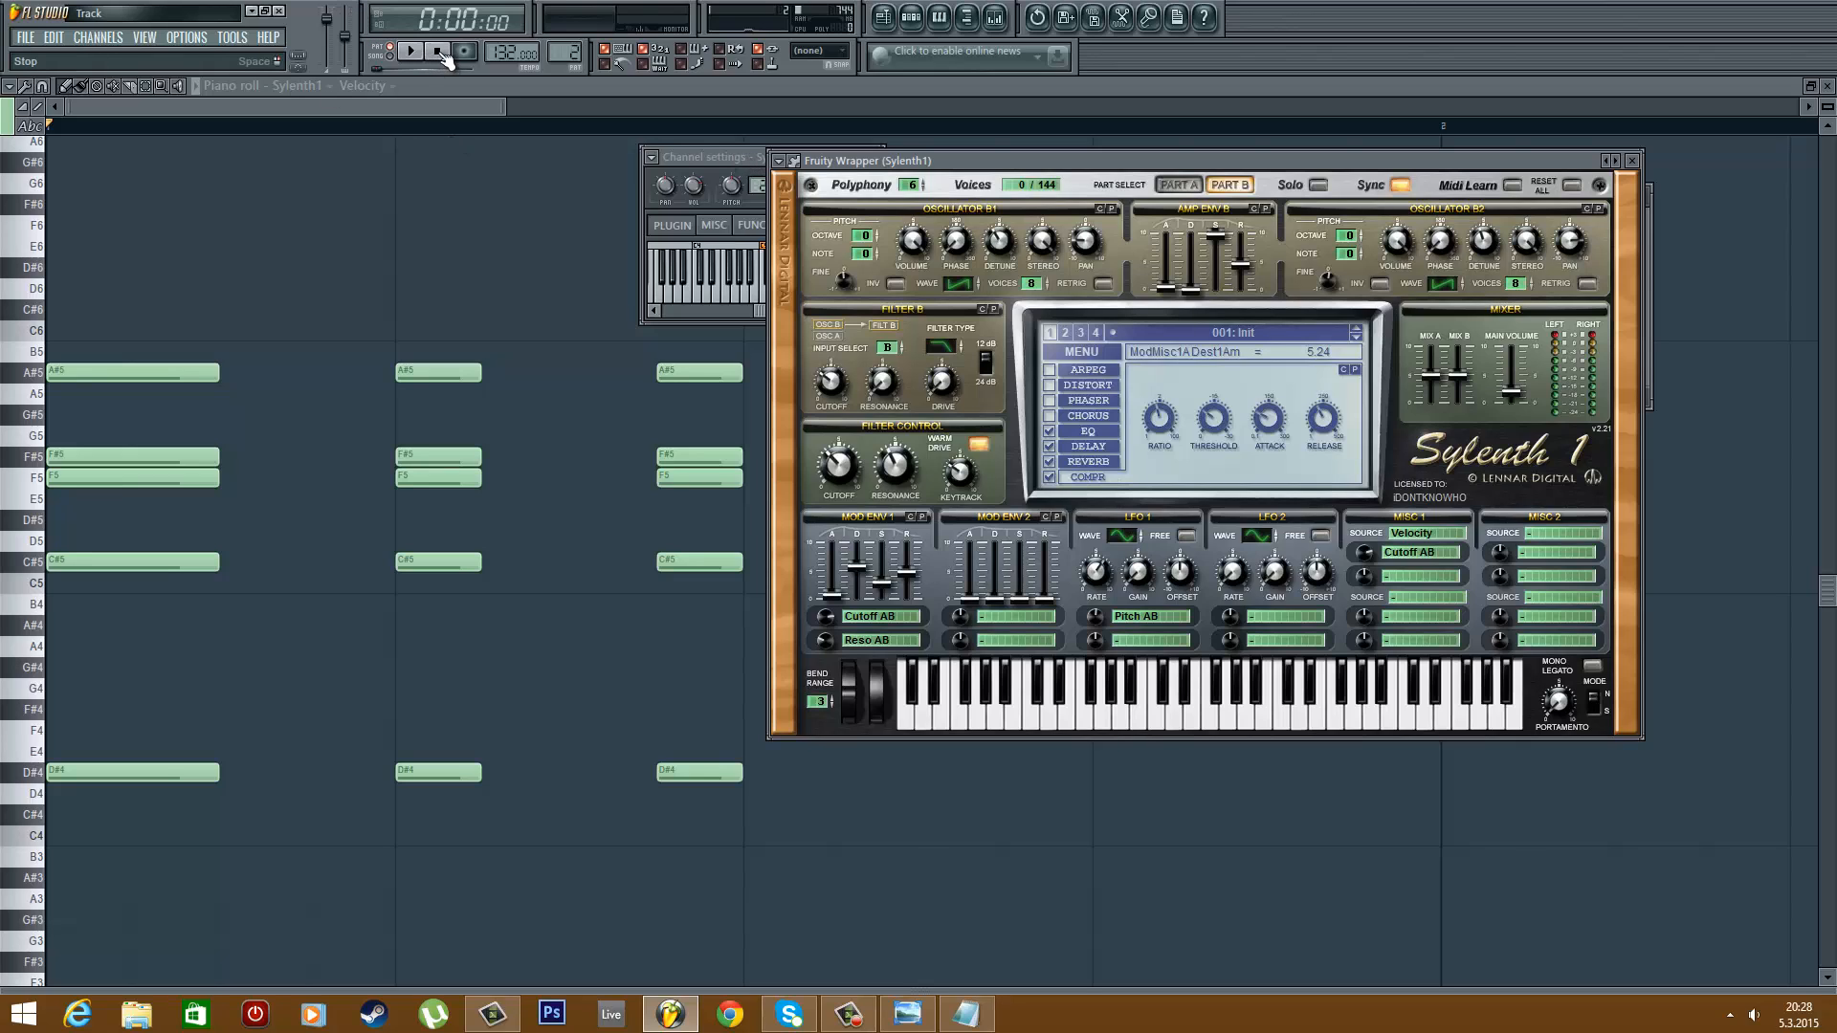
left_click(411, 52)
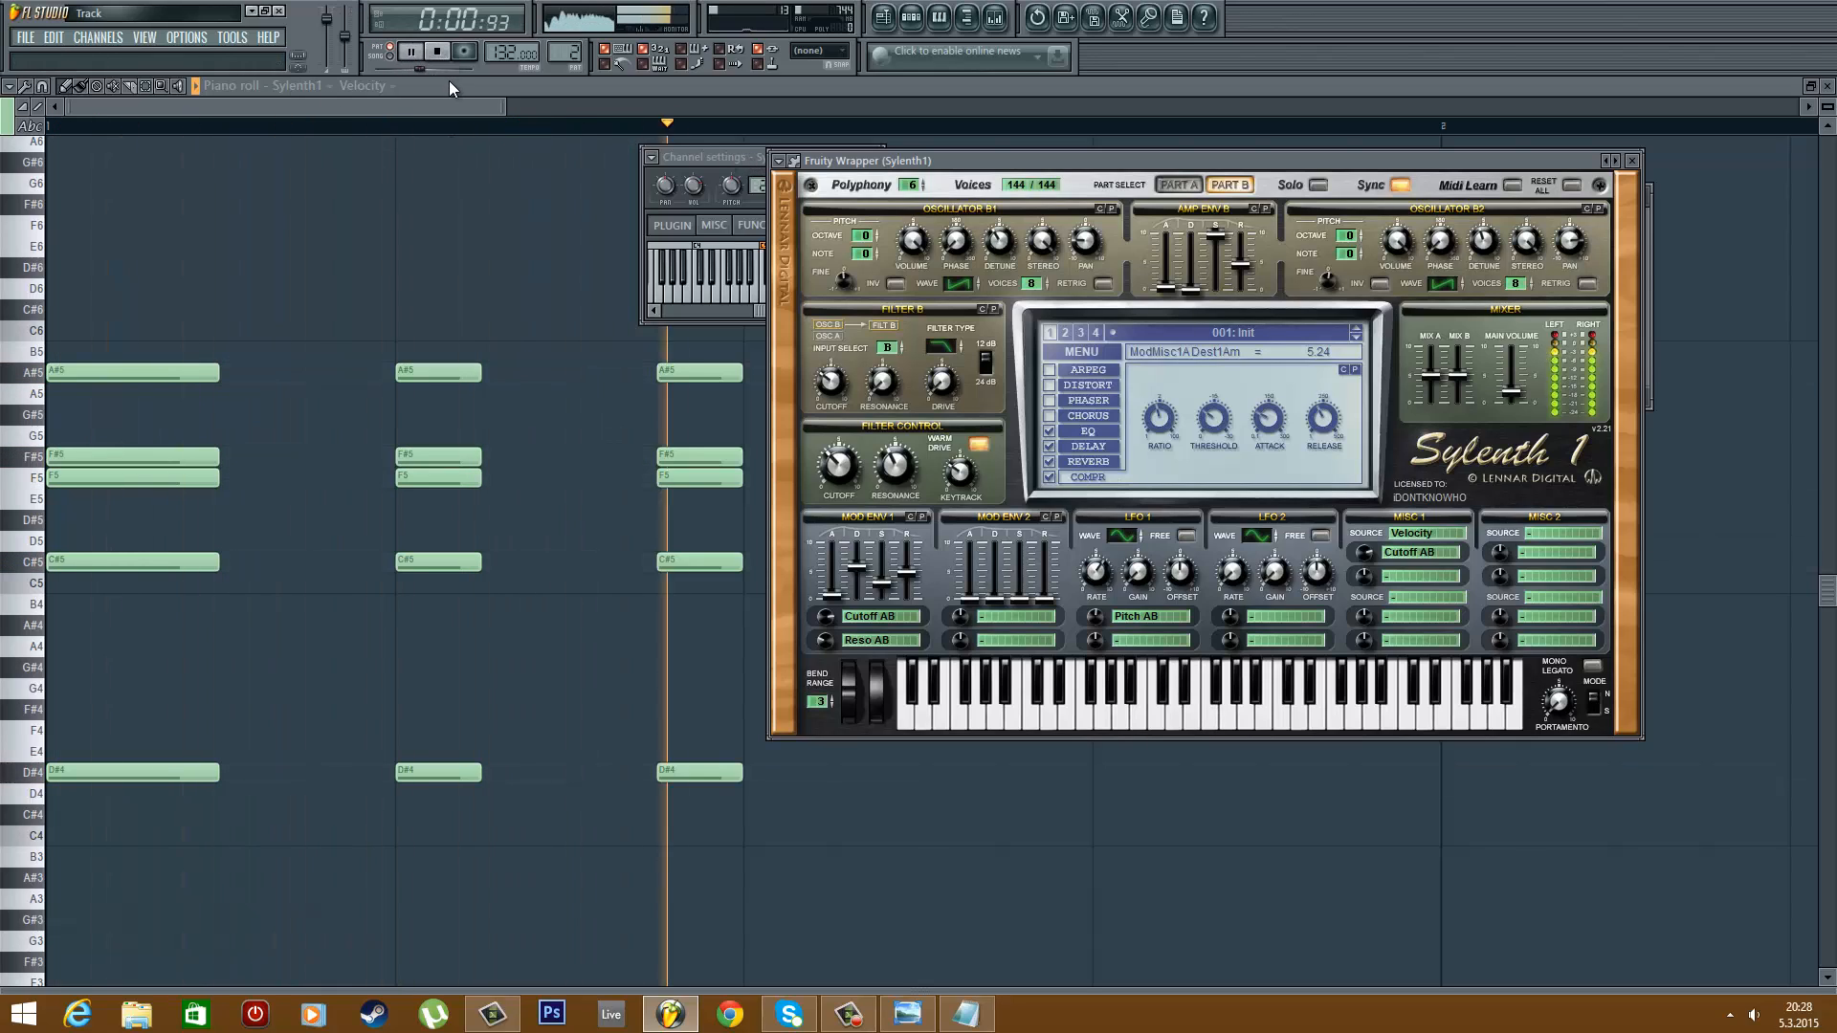
key("space")
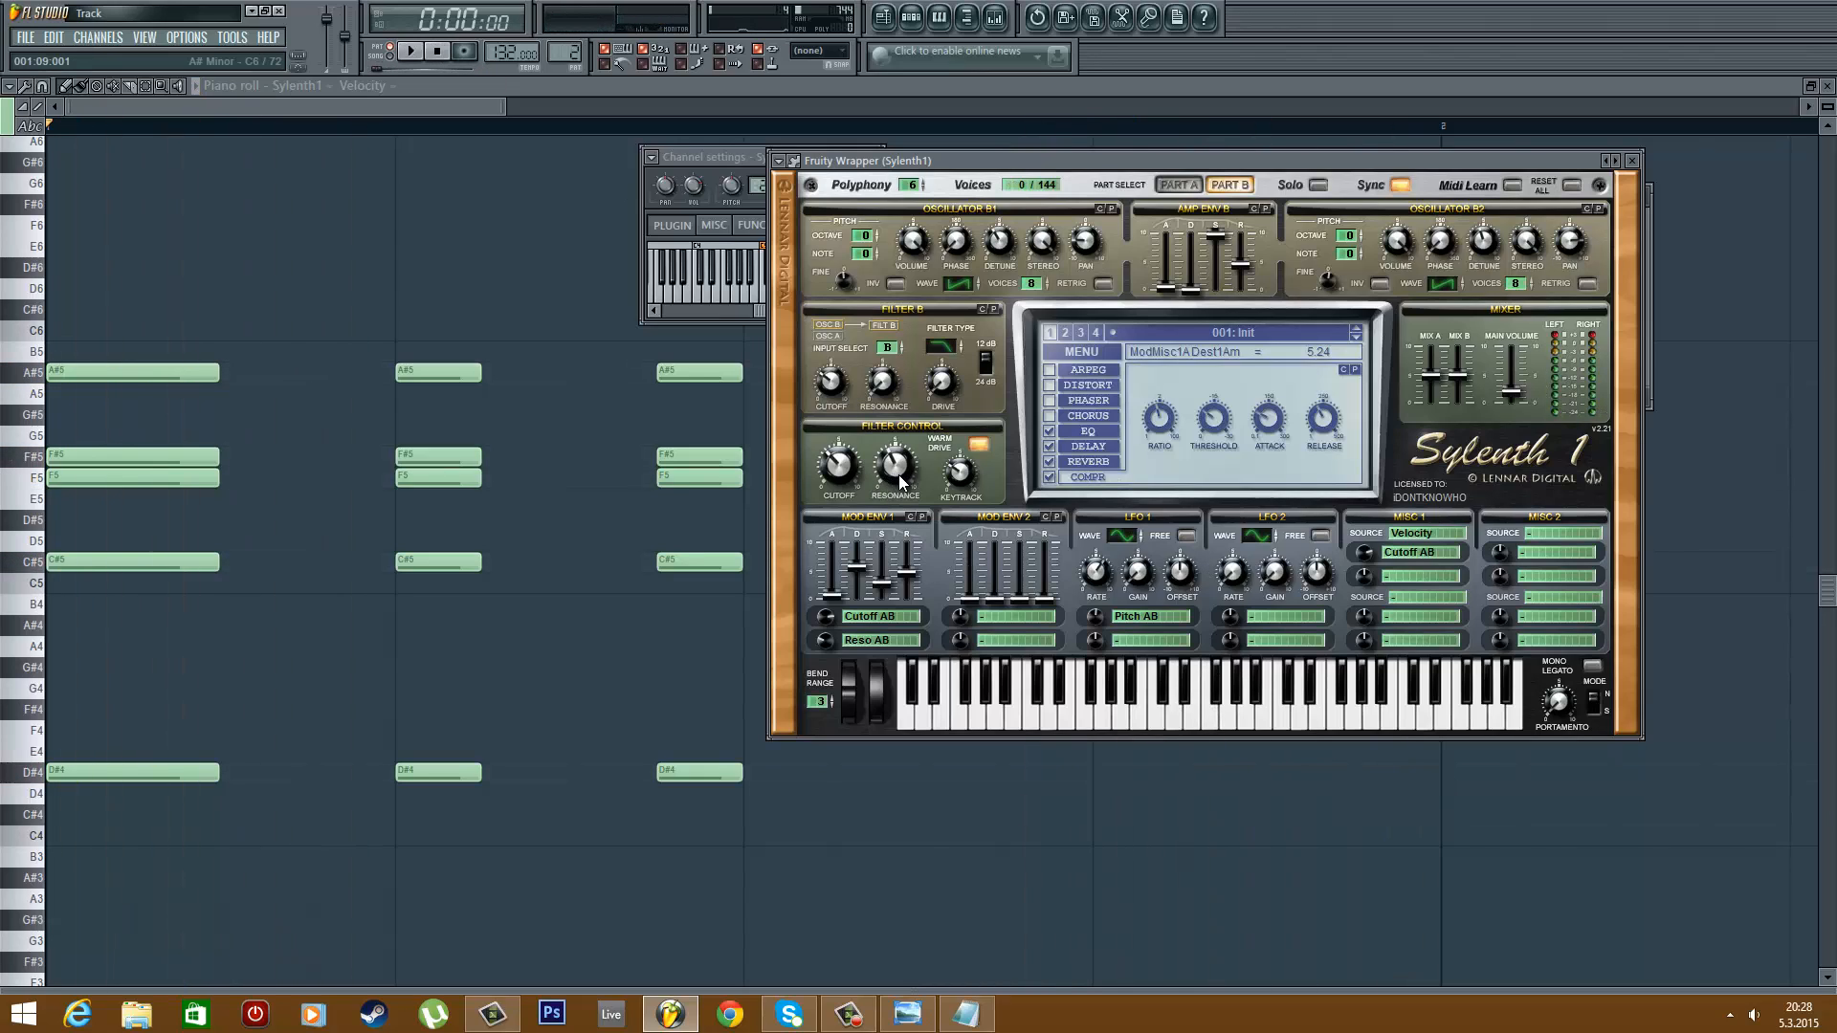
Step: Set the filter control resonance to 2.86 and the velocity-to-cutoff amount to 5.43
mouse_move(901, 484)
left_click_drag(902, 500, 902, 502)
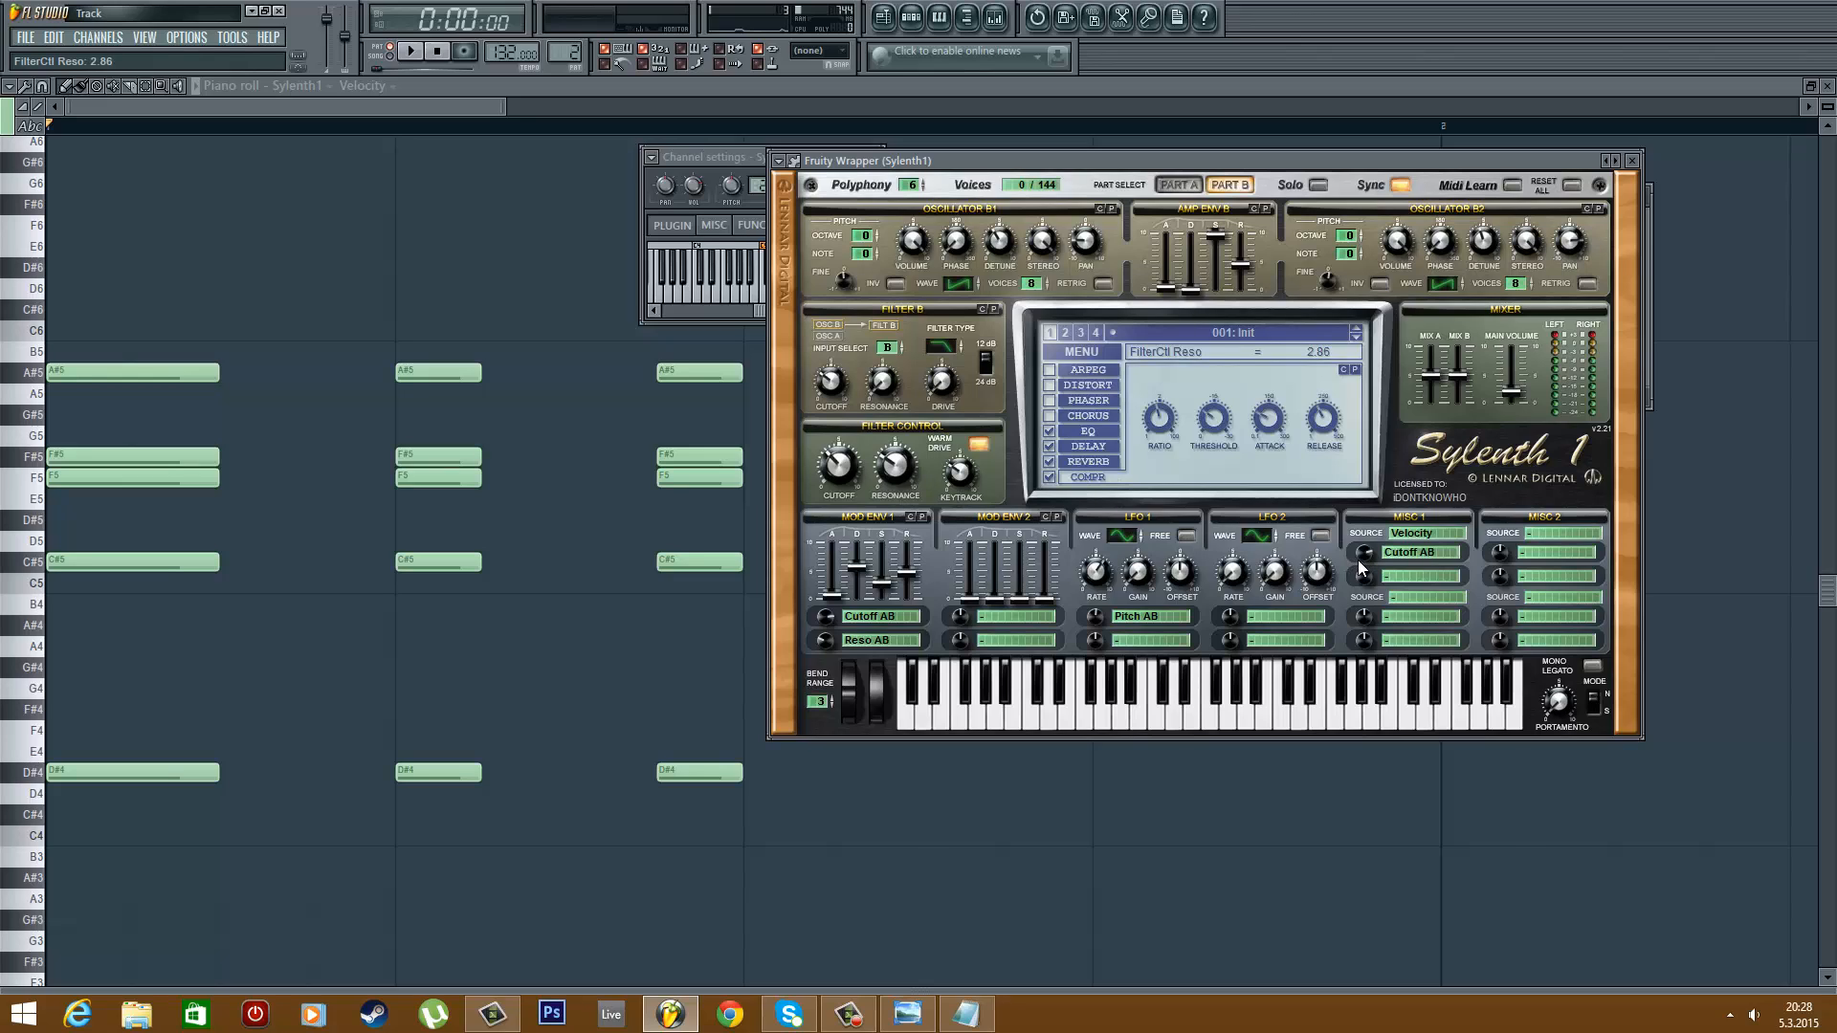
mouse_move(1366, 569)
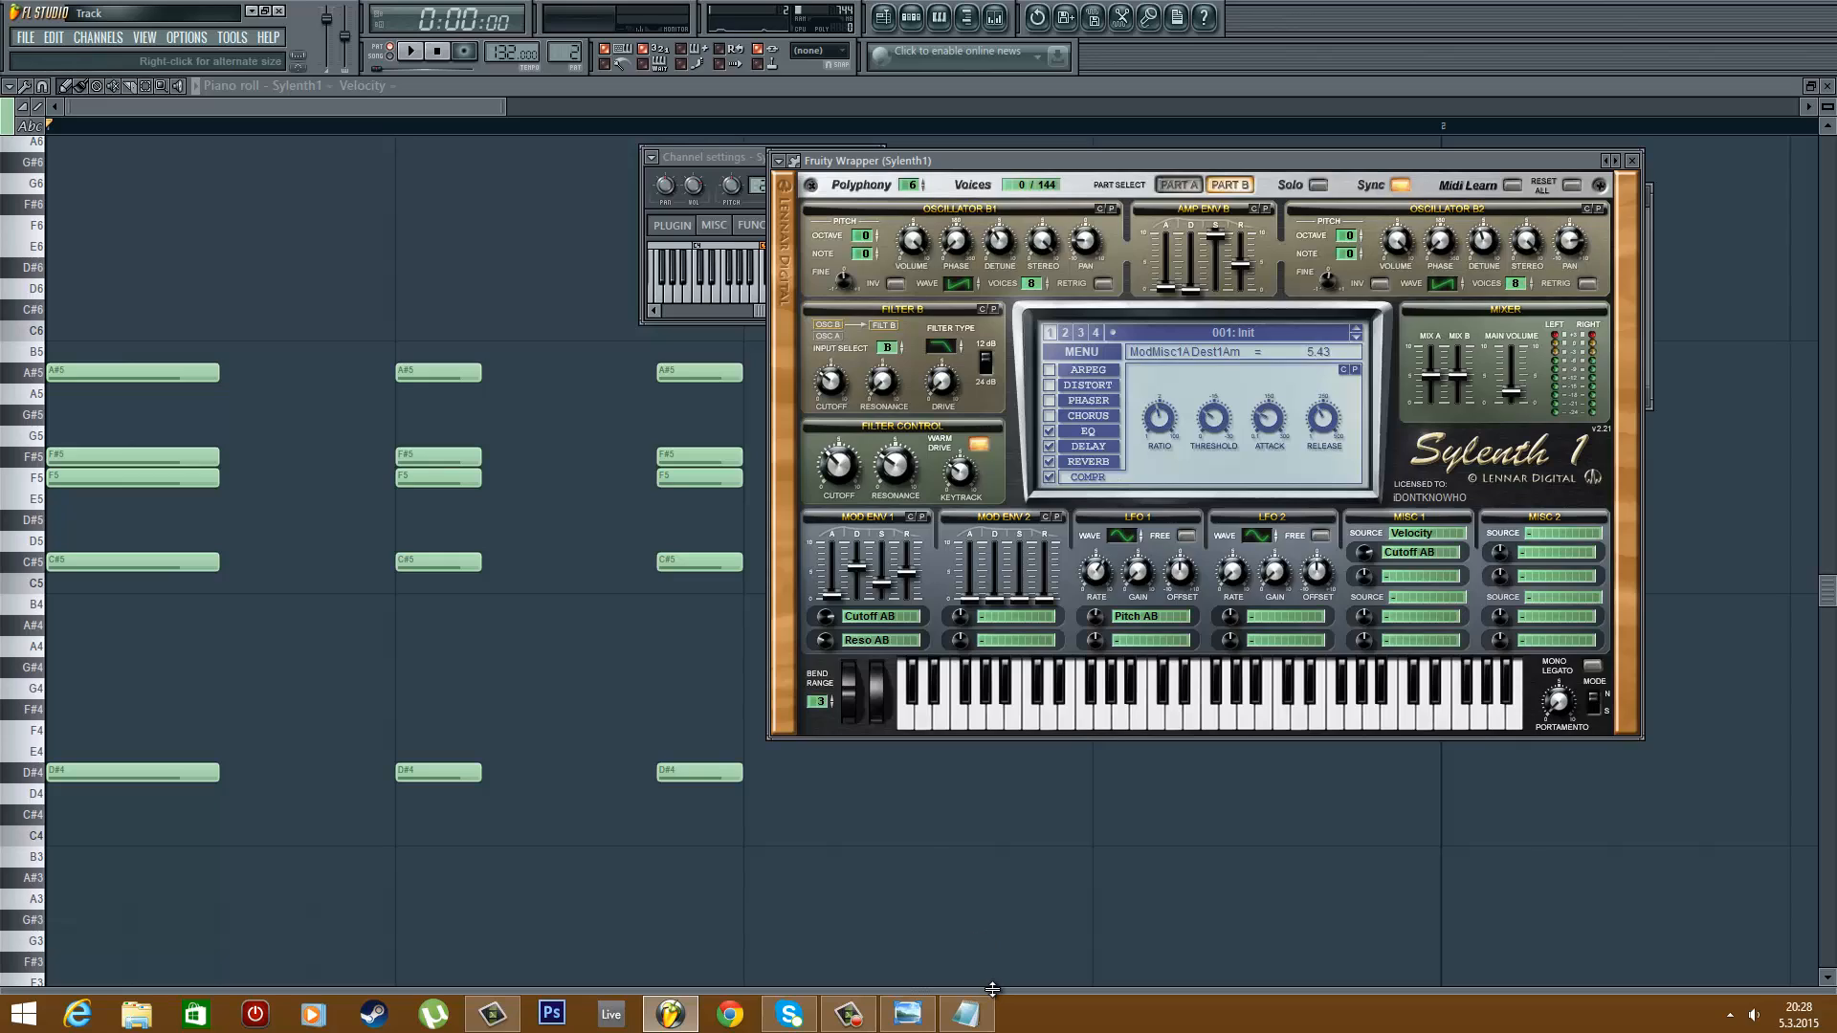
Step: Enlarge the piano roll's velocity lane, lower the second chord's velocity to 18%, and reduce it further while playing the pattern
left_click_drag(989, 985, 933, 467)
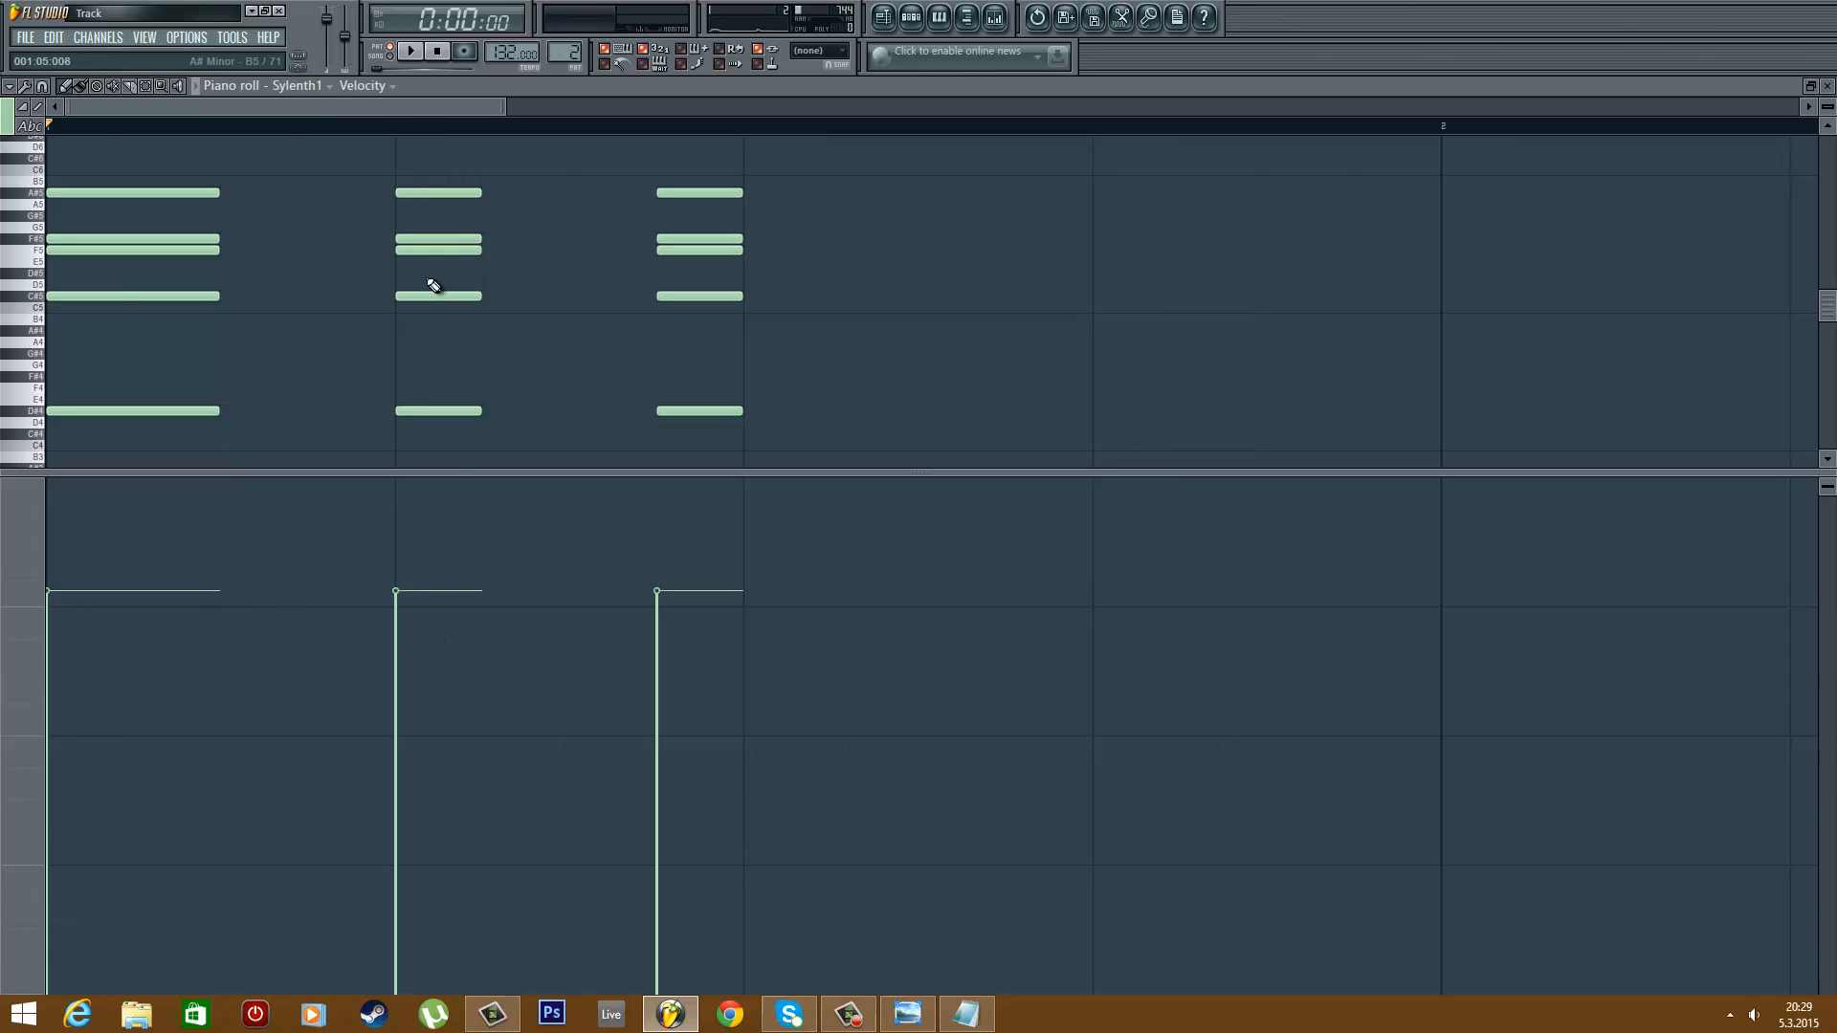
left_click_drag(411, 474, 433, 852)
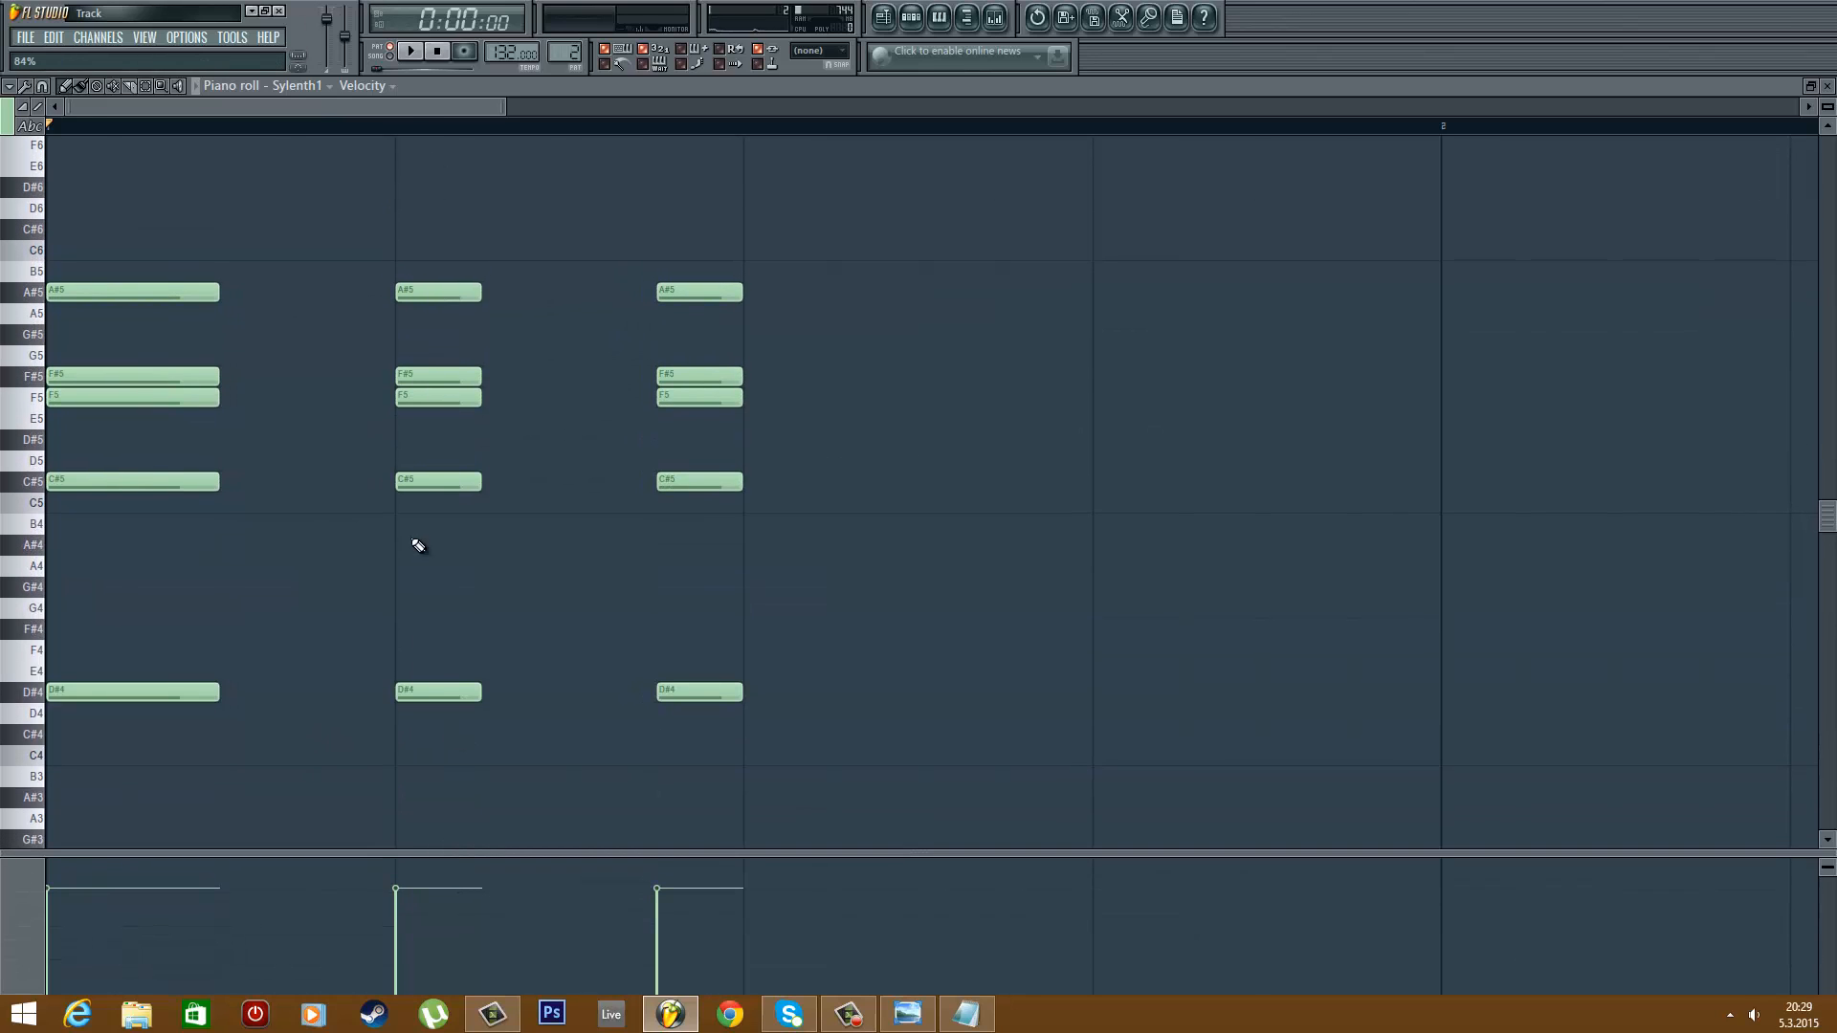
left_click(911, 21)
left_click(1313, 238)
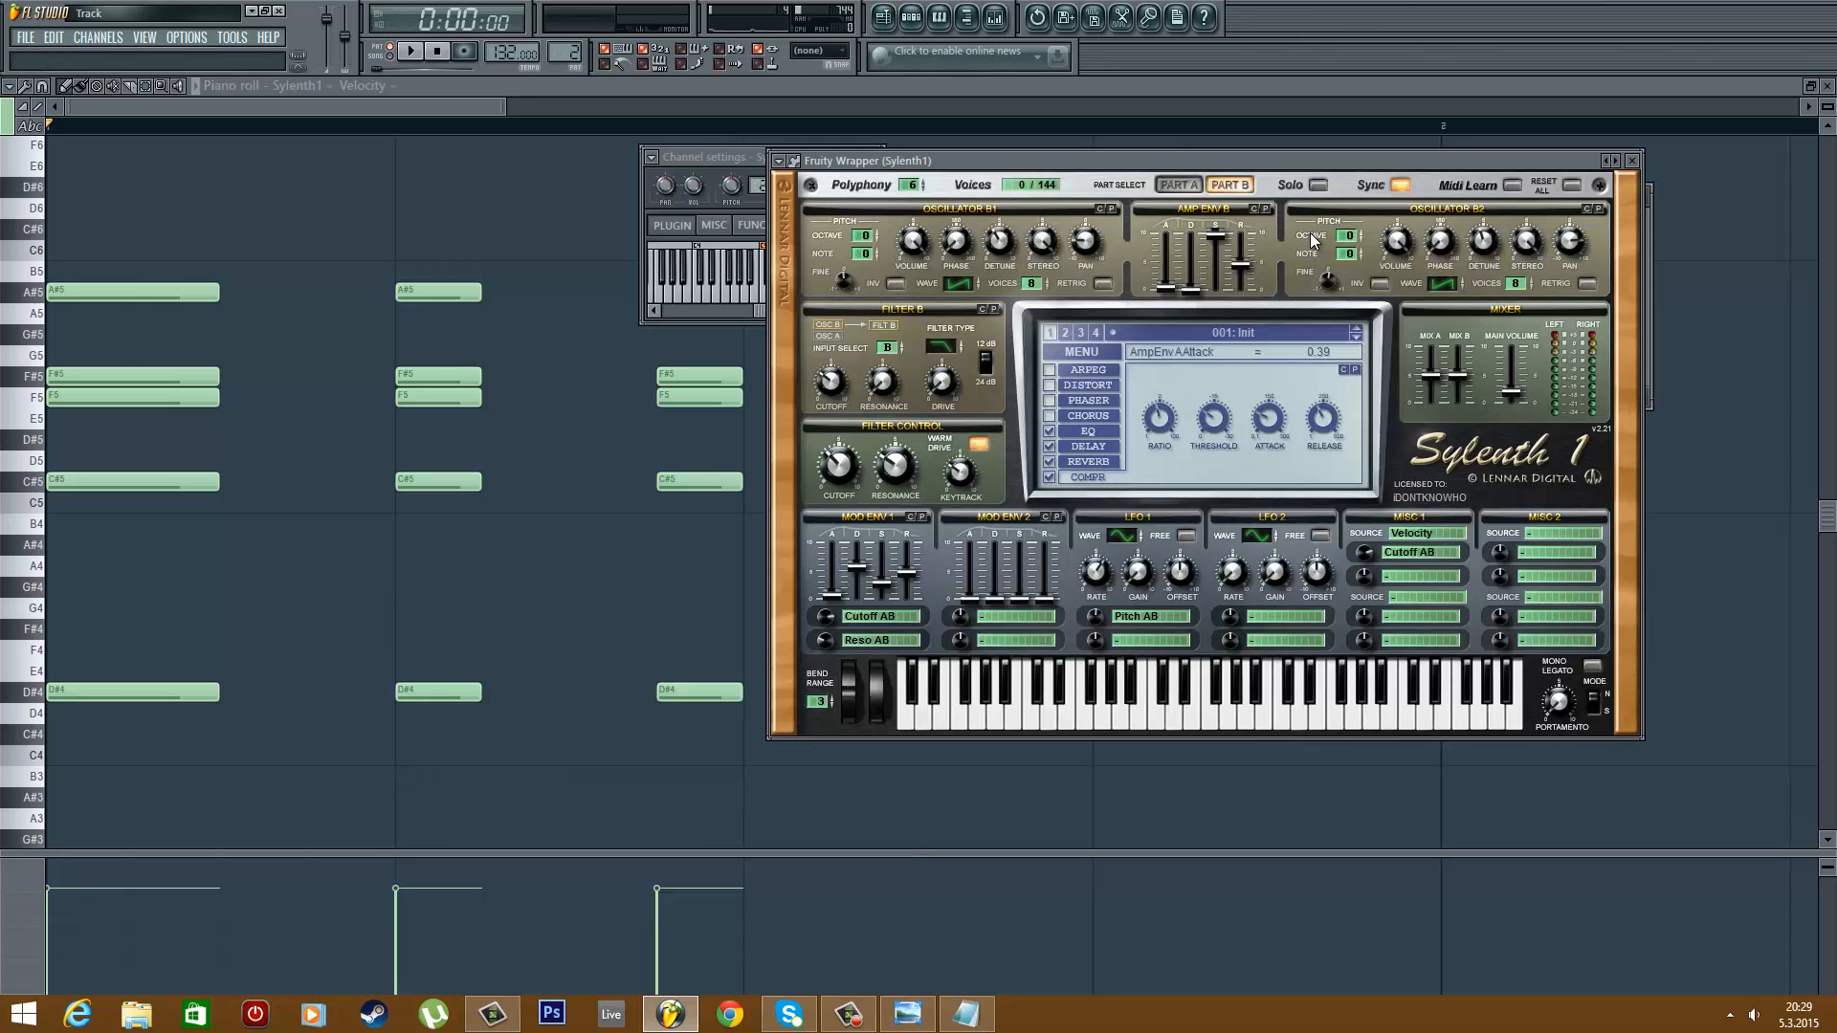
left_click_drag(410, 873, 402, 969)
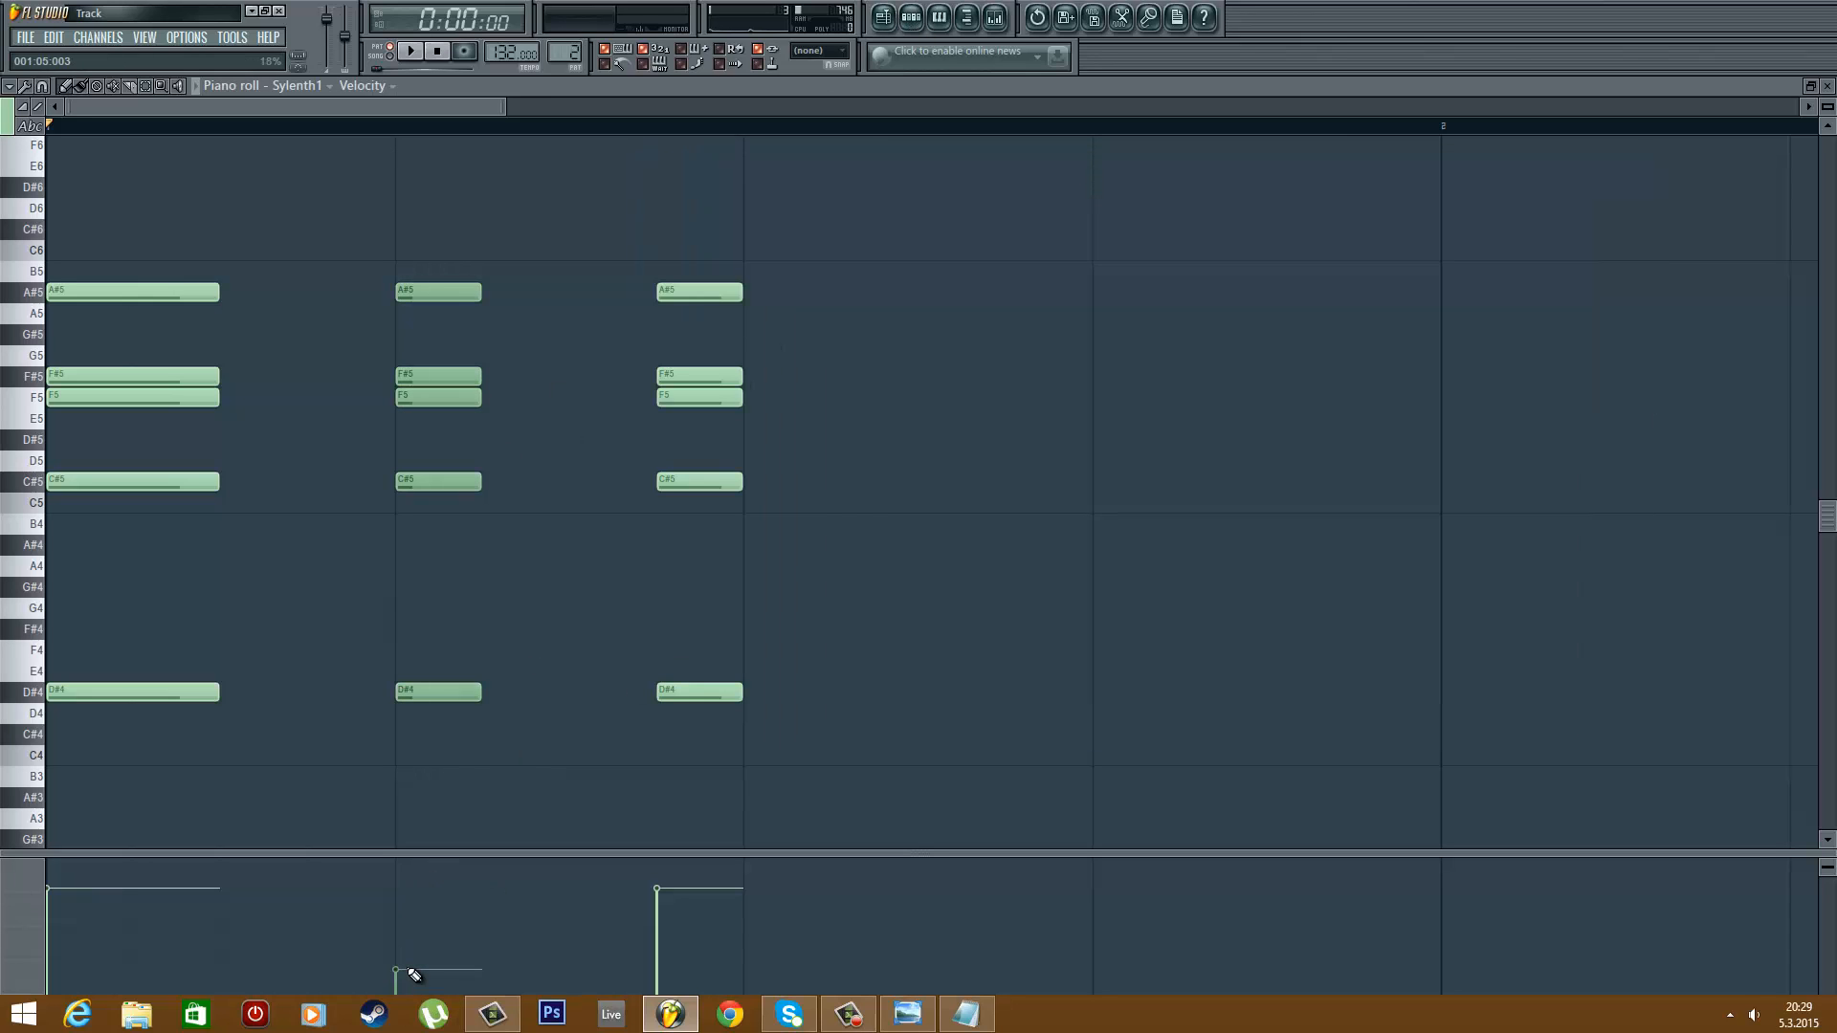
key("space")
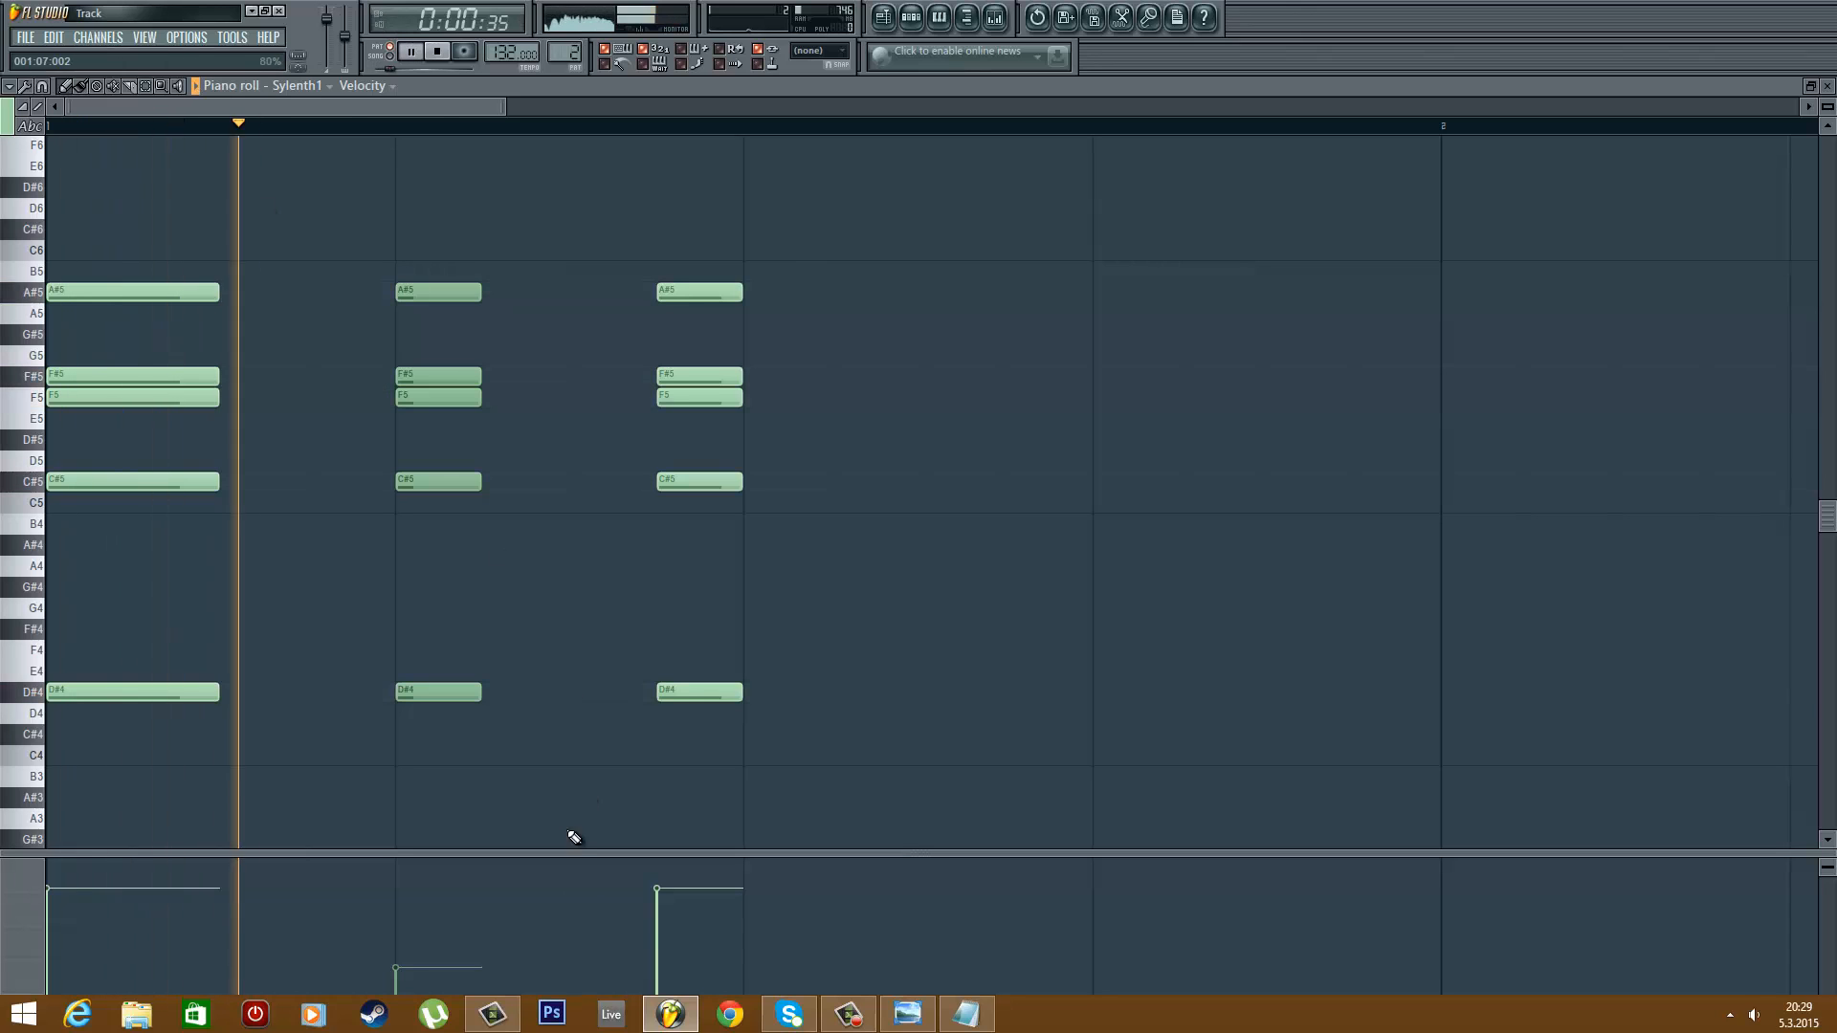
left_click(403, 982)
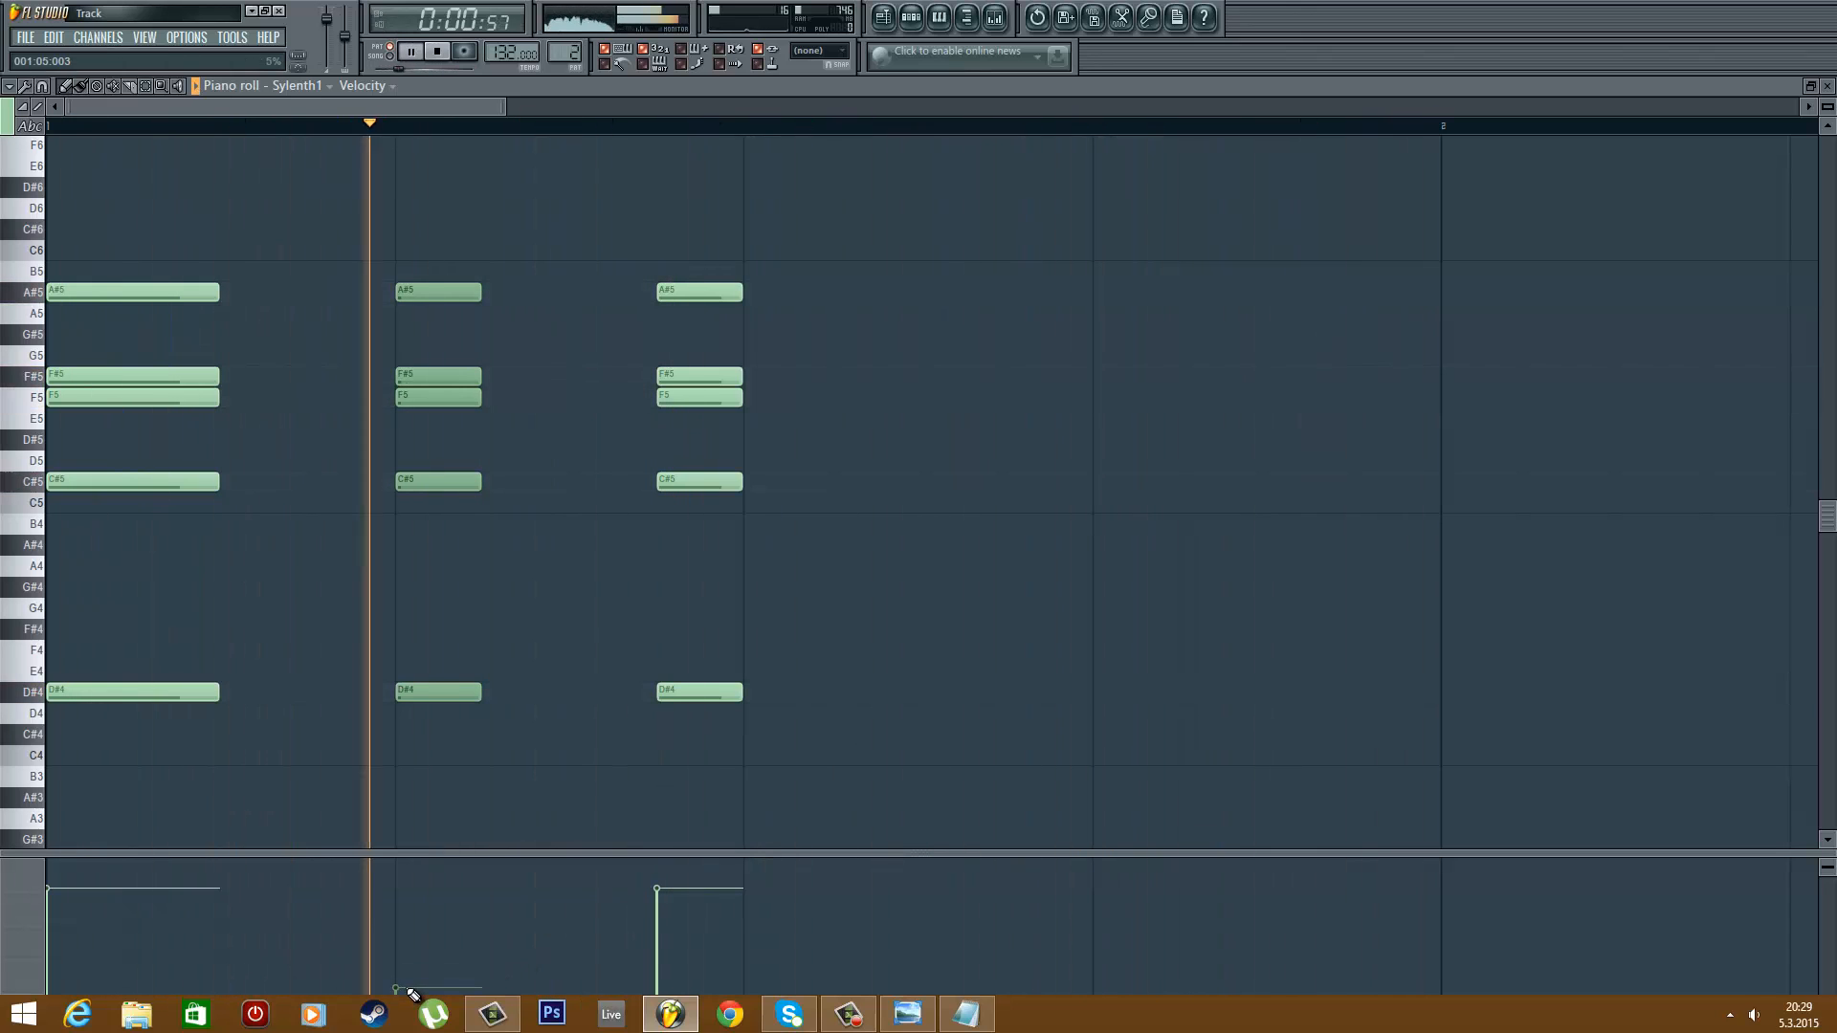
left_click(436, 51)
Step: Reopen the Sylenth1 channel, set the filter control cutoff to 6.37 Hz and resonance to 2.90, and audition the pattern
left_click(911, 16)
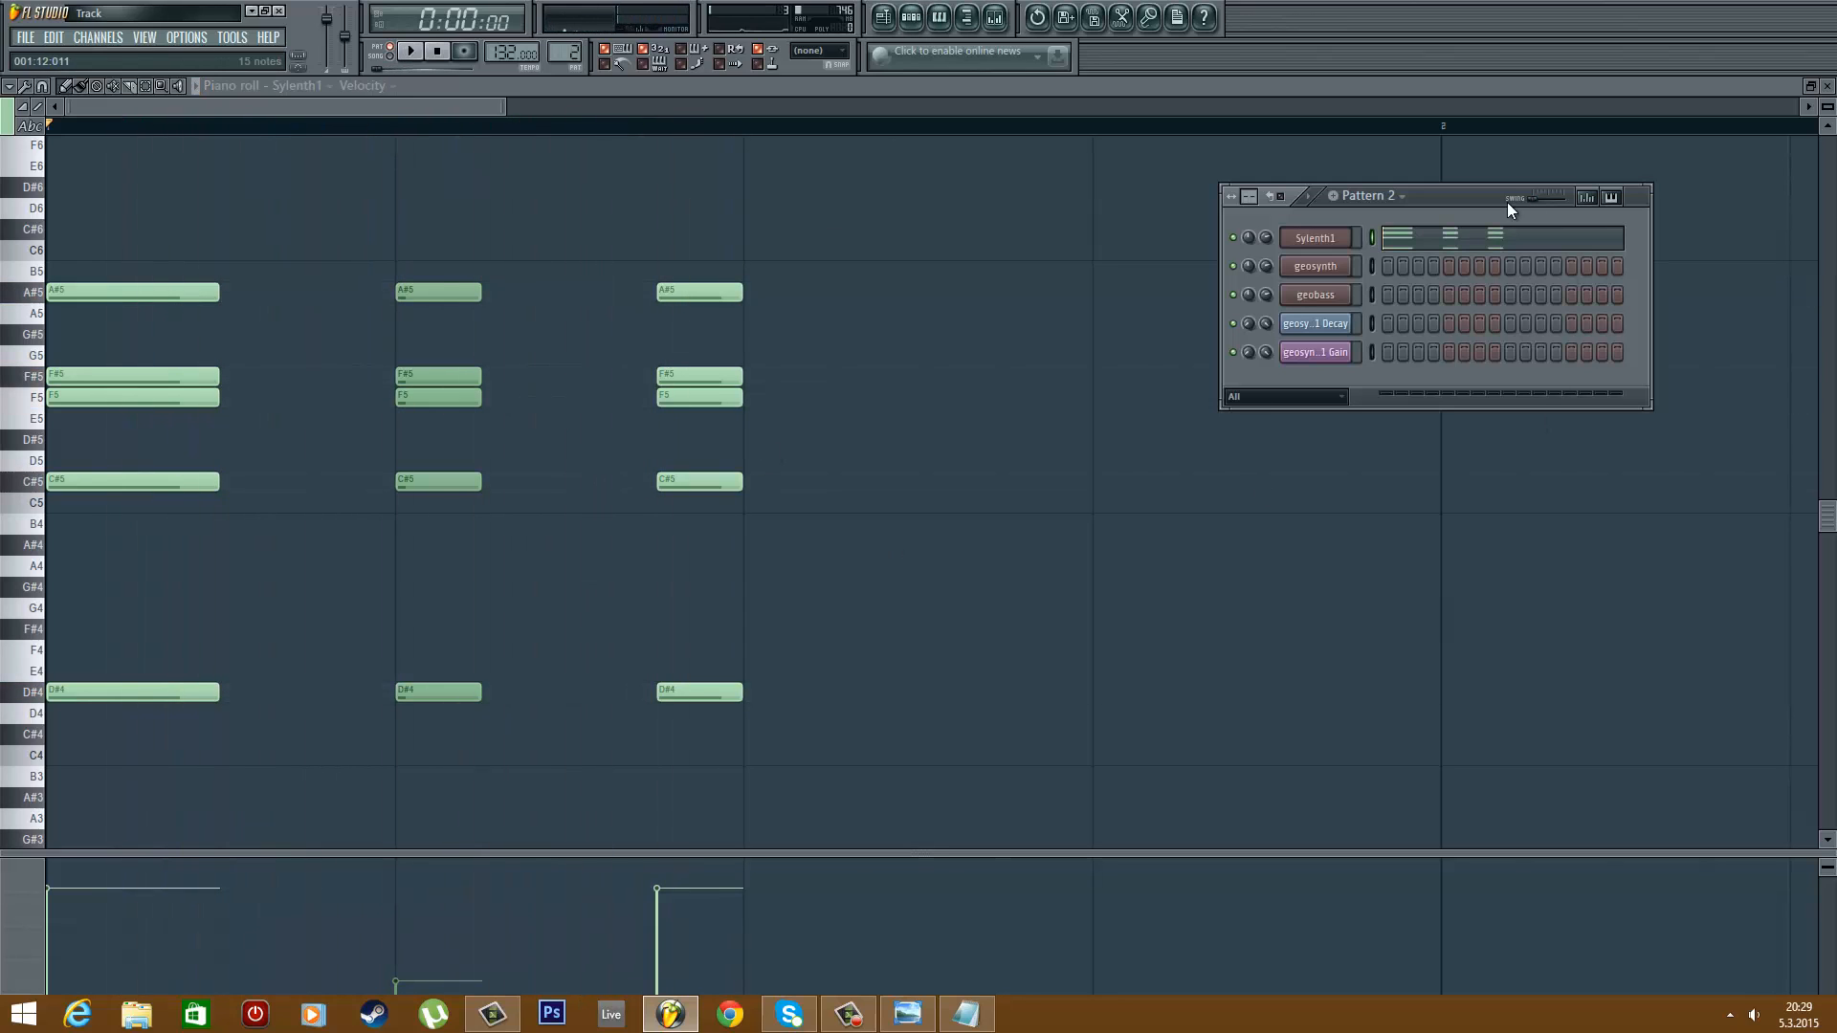
left_click(1316, 237)
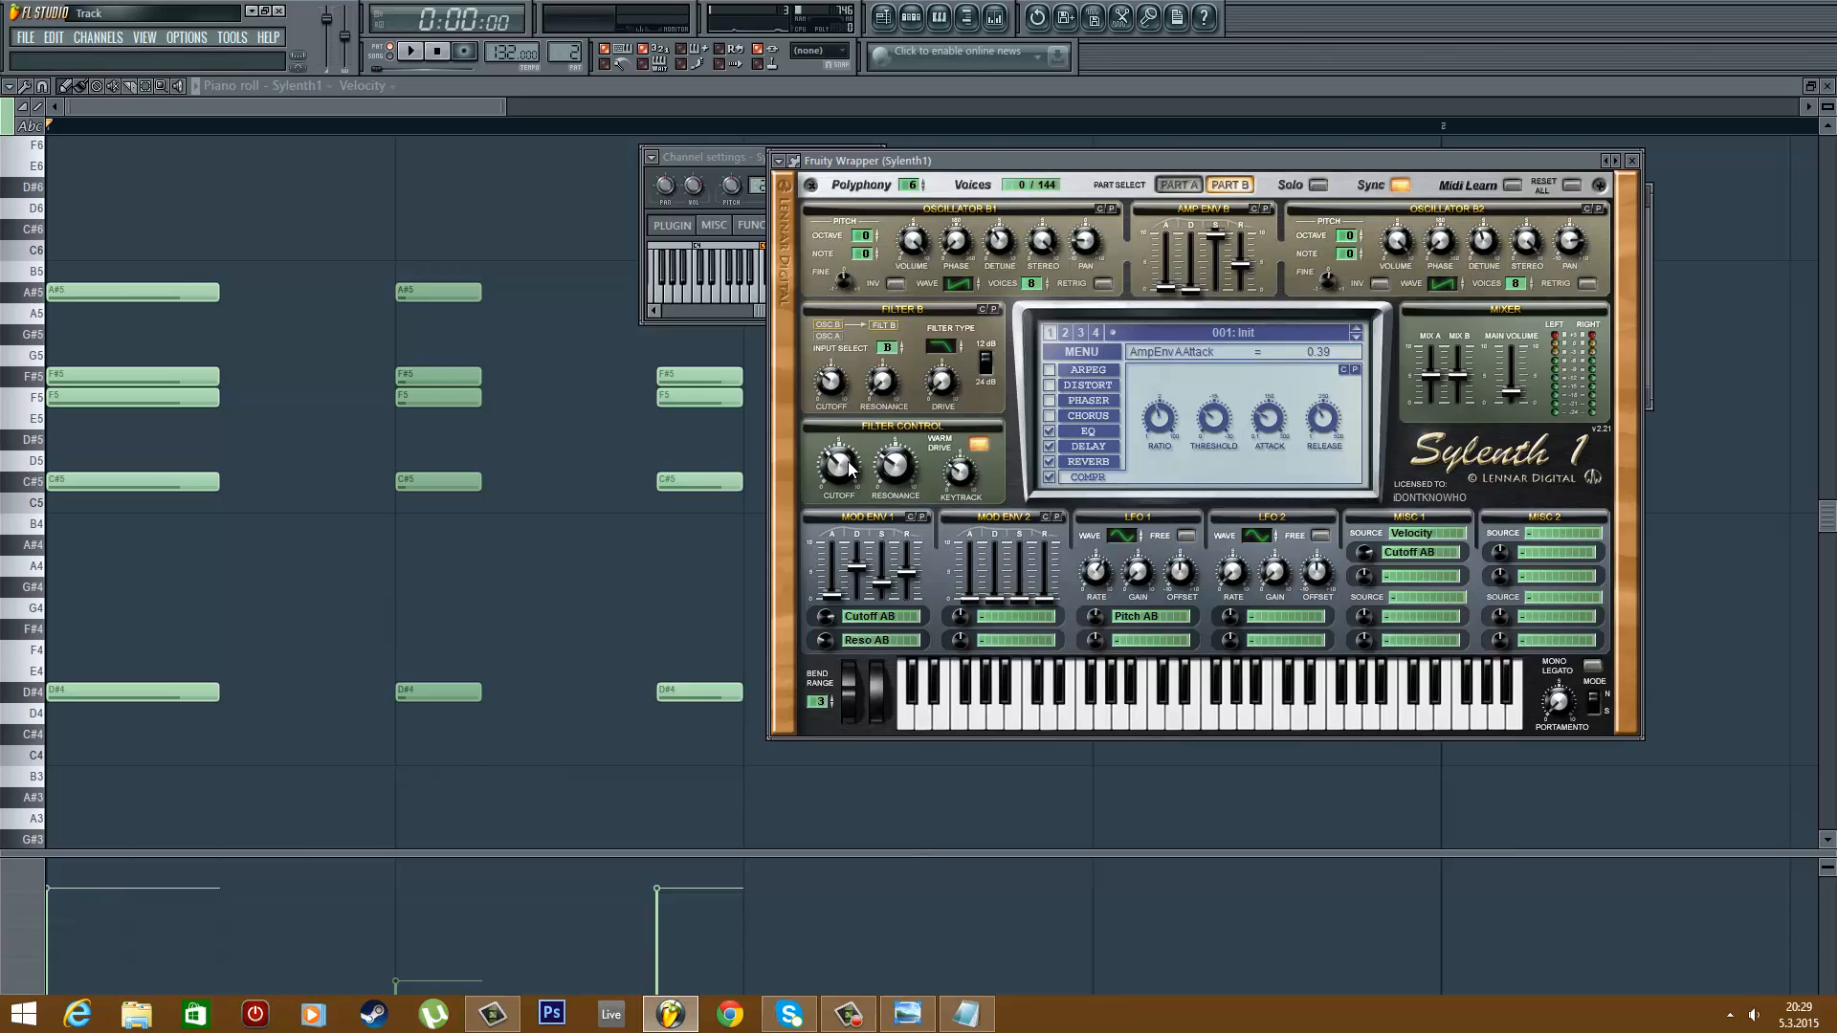
mouse_move(848, 467)
left_mouse_down()
mouse_move(848, 496)
mouse_move(842, 473)
left_mouse_up()
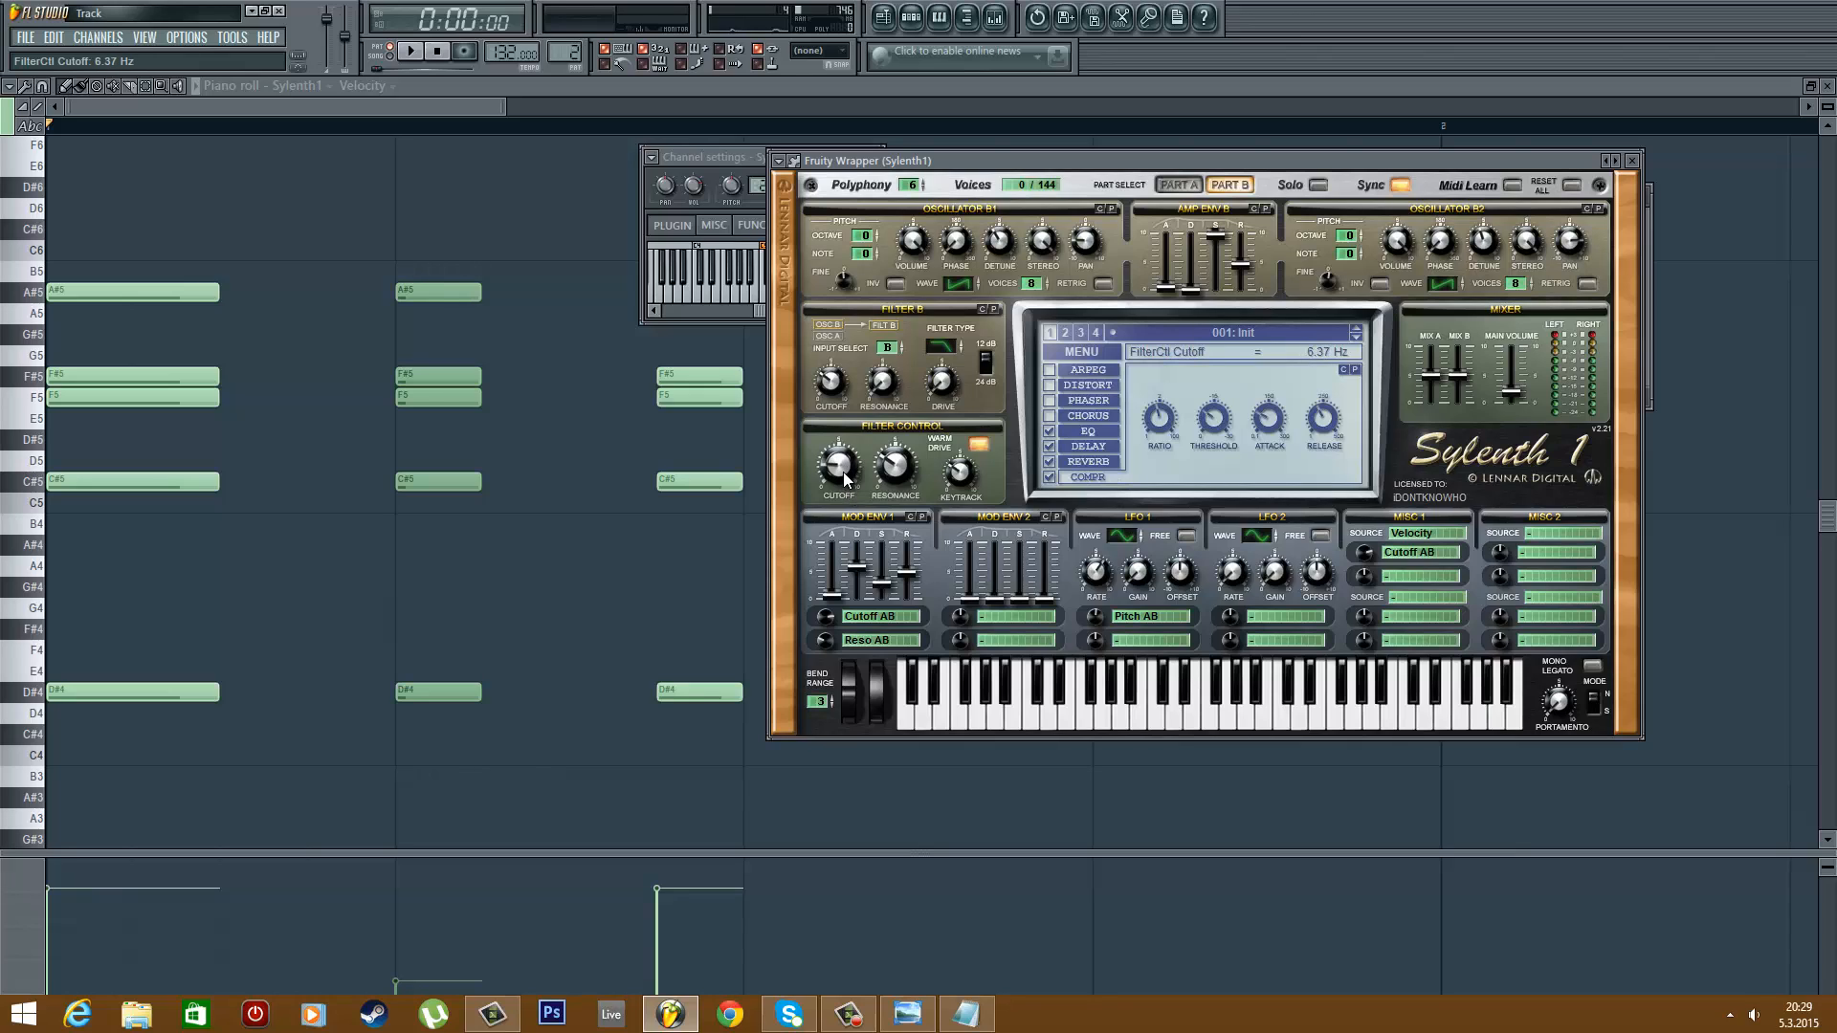
left_click(905, 468)
key("space")
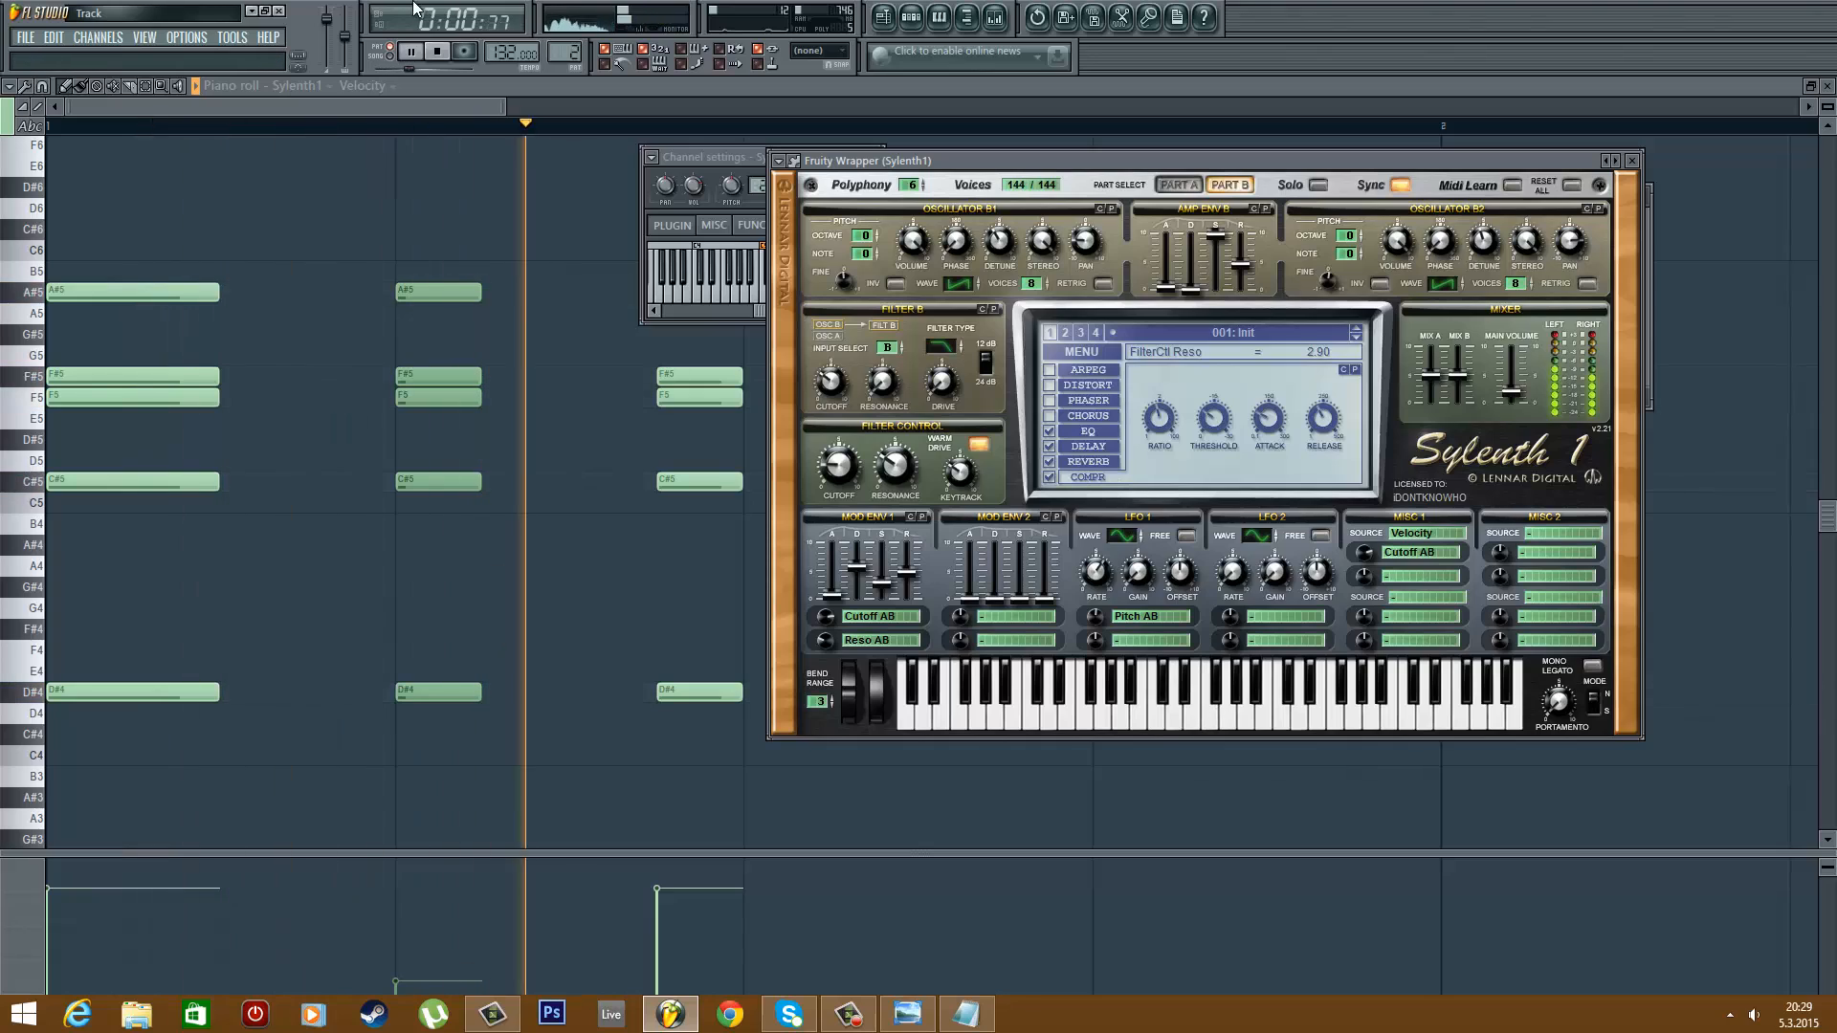
left_click(440, 51)
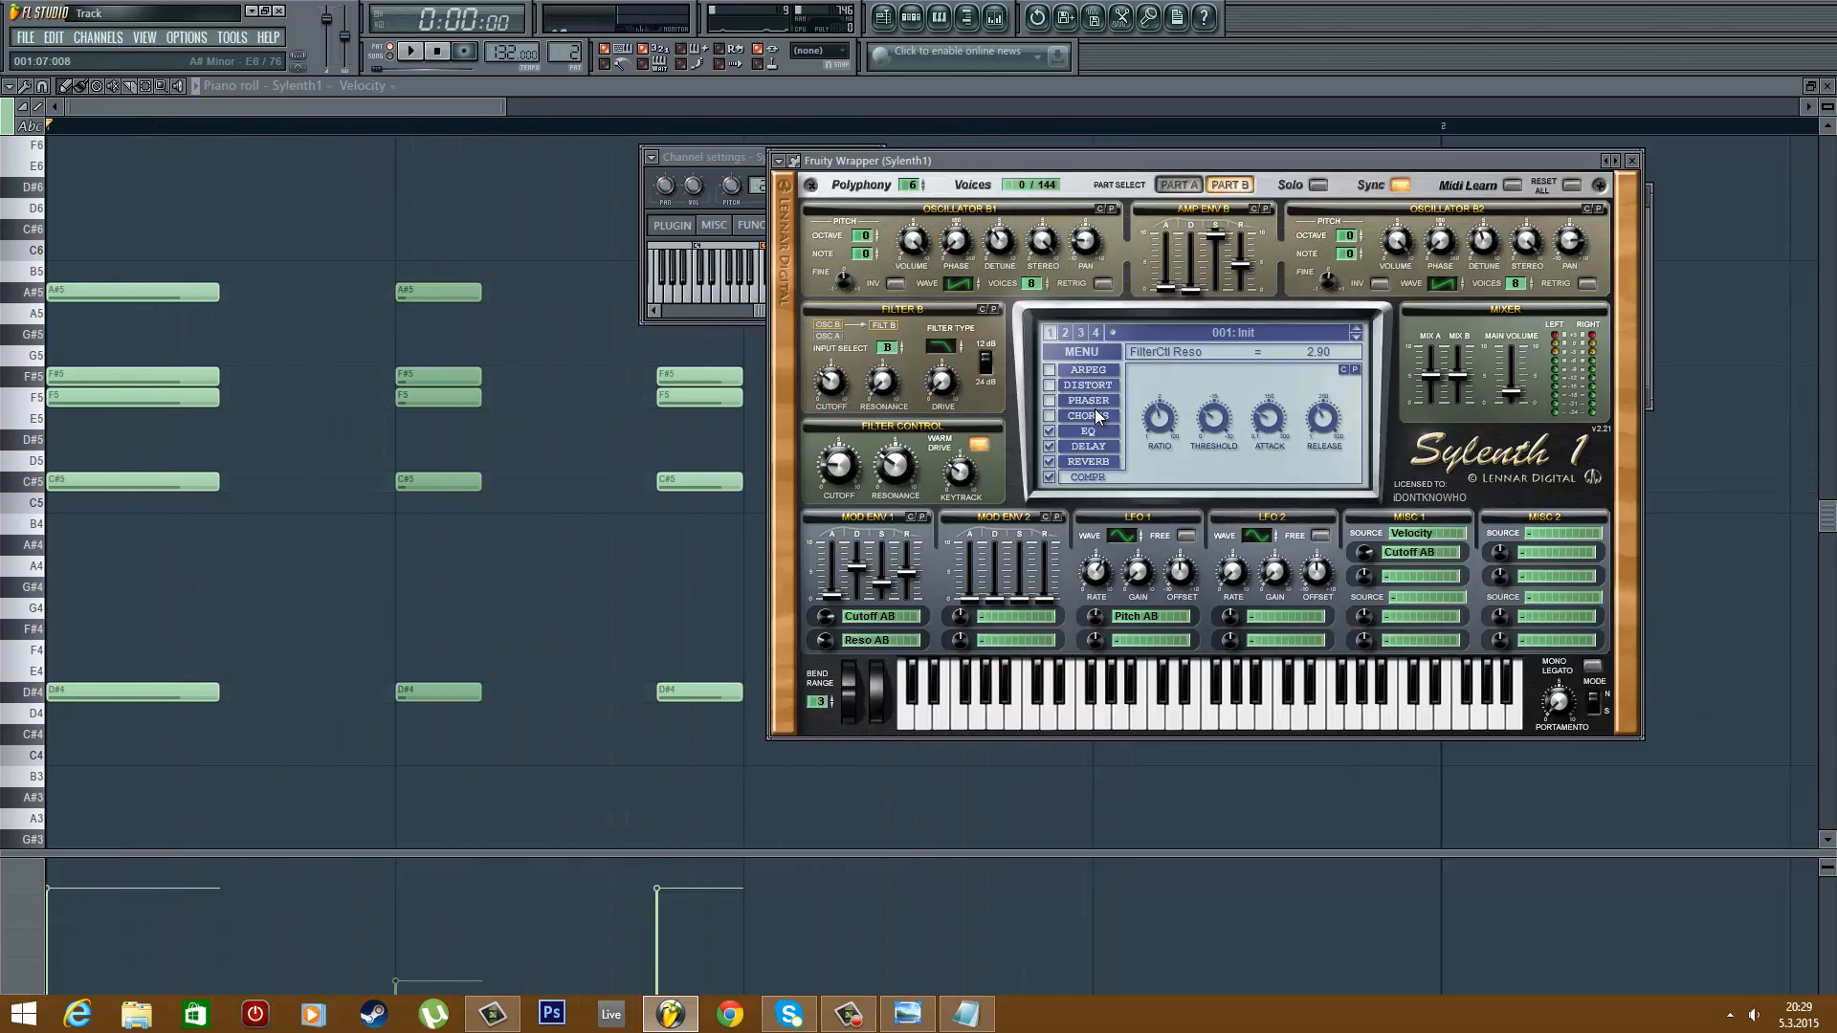
Step: Close the Sylenth1 window, show the mixer clear of the velocity lane, and select the geosynth track
left_click(1179, 185)
left_click(1632, 161)
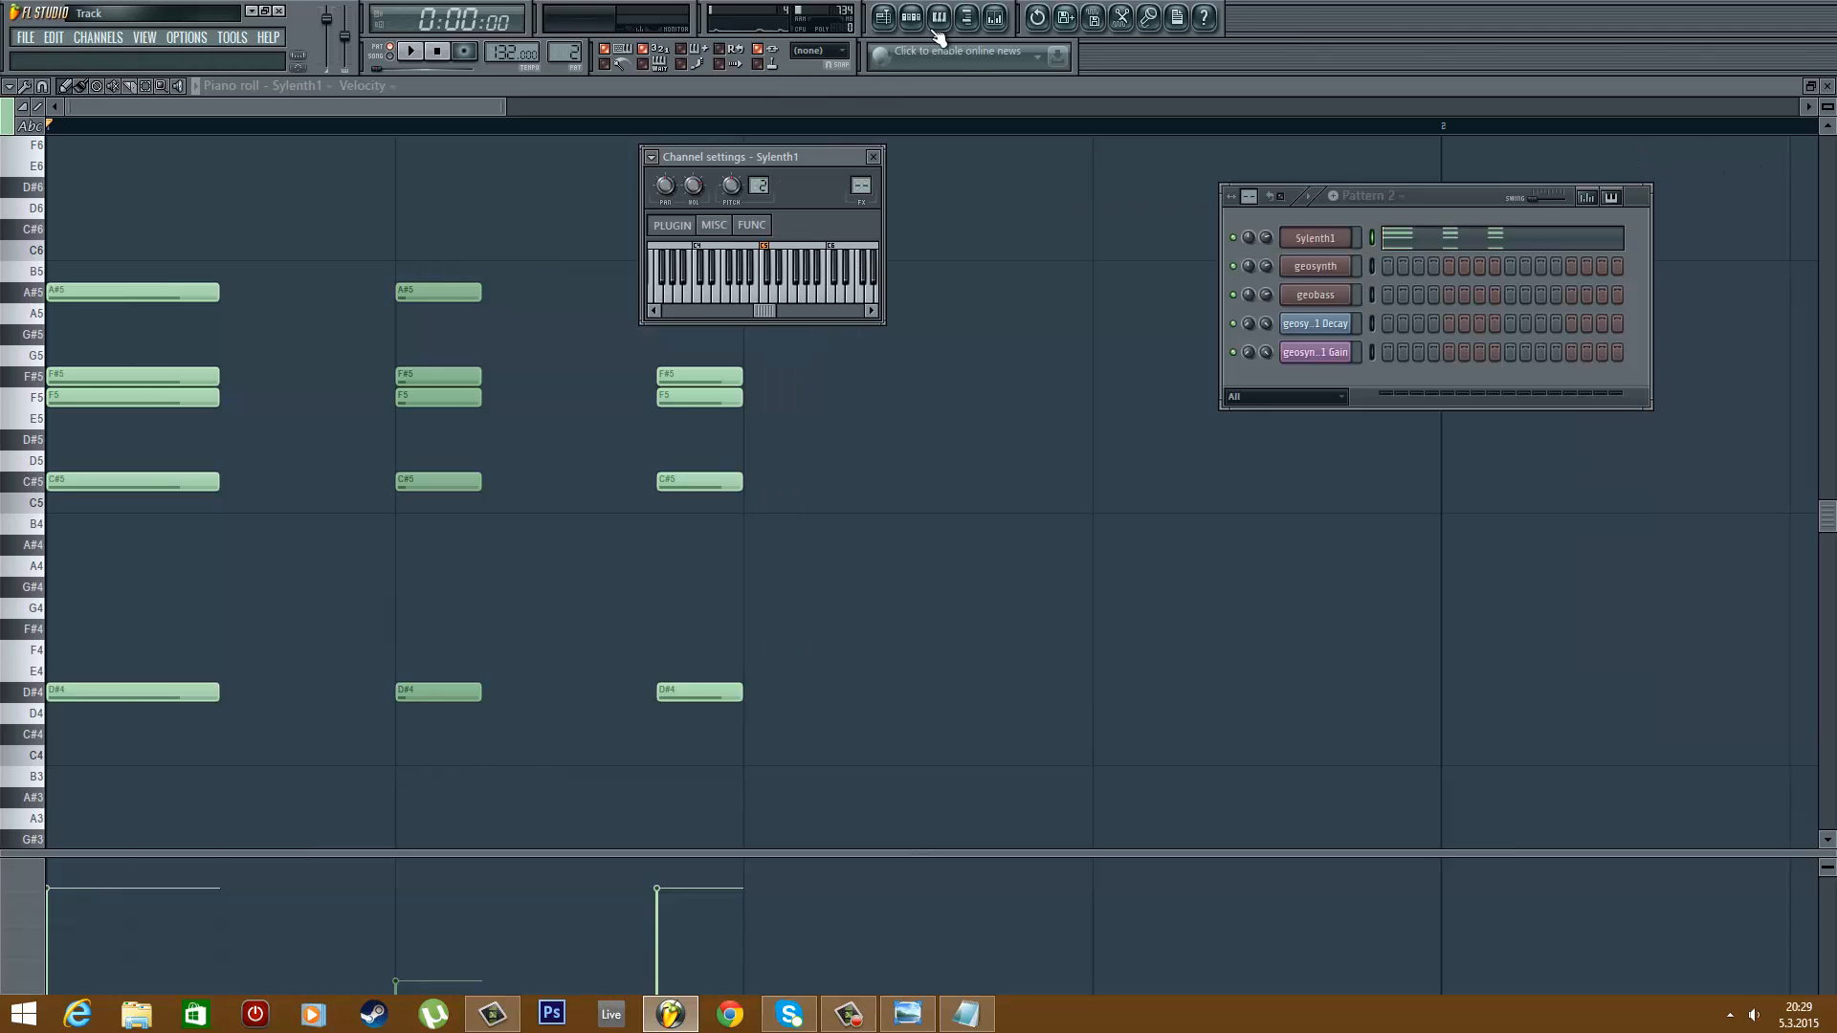
left_click(995, 16)
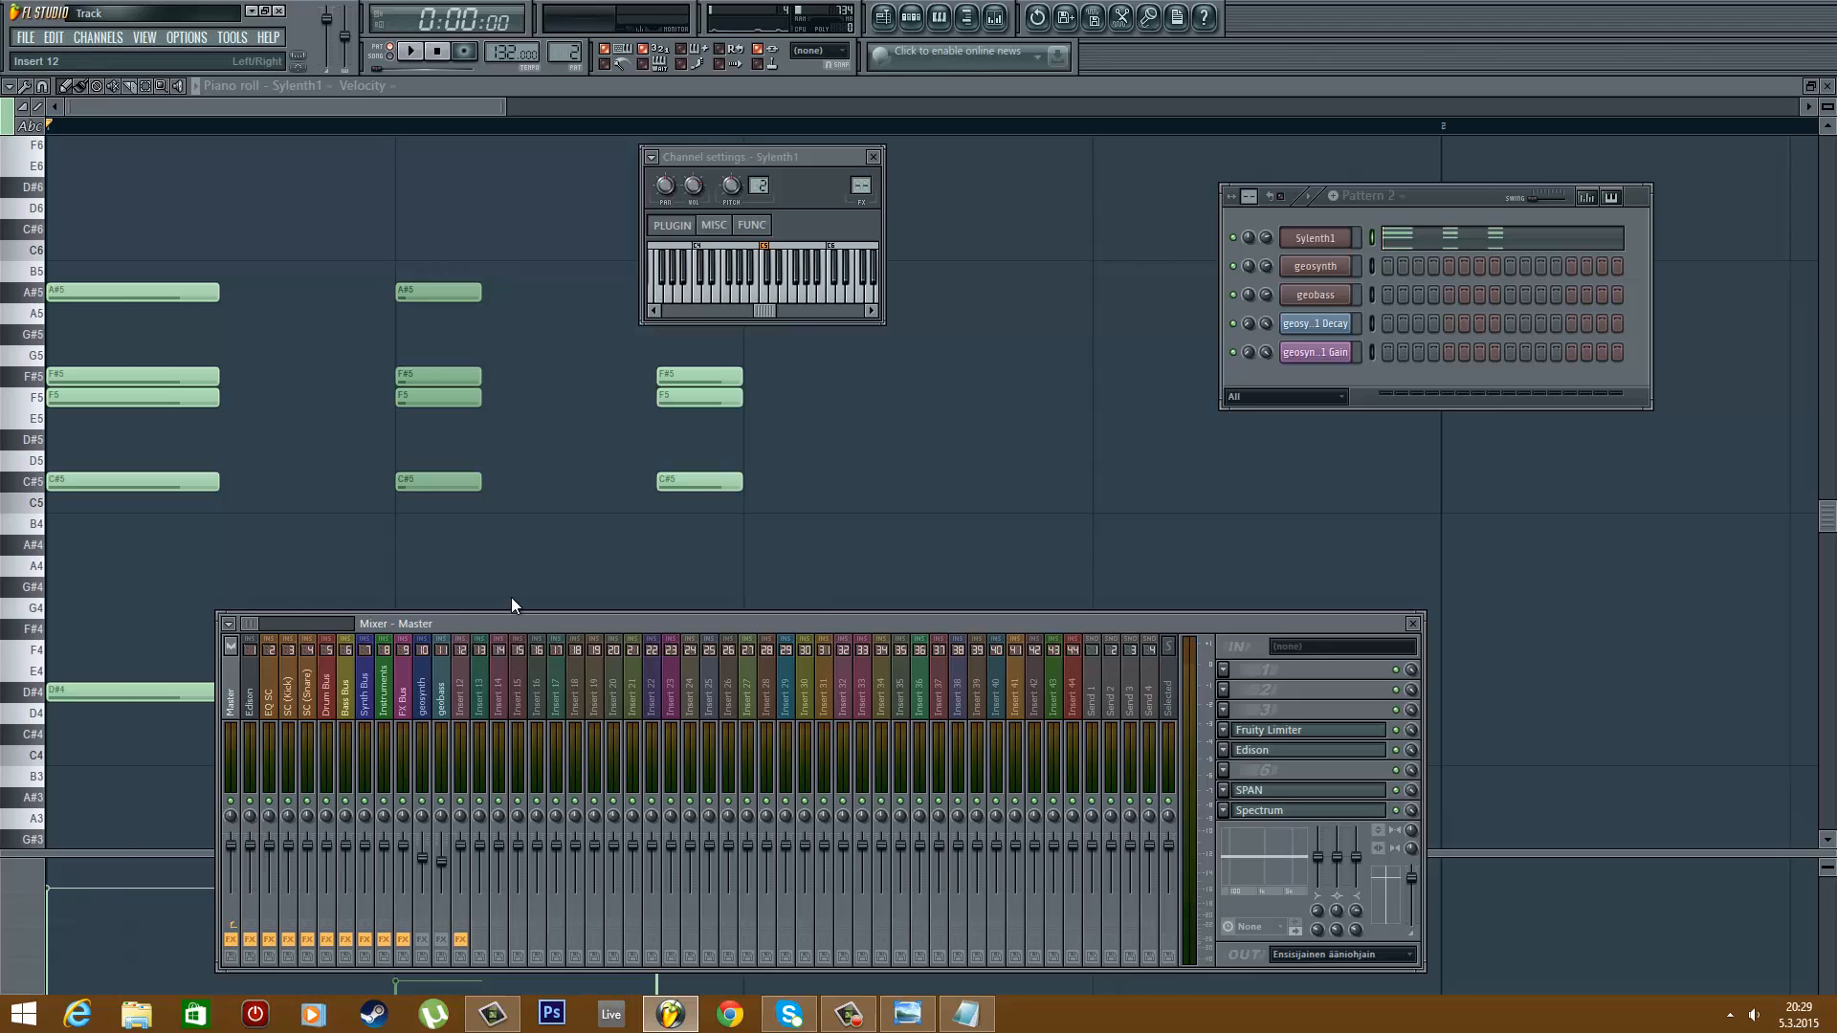
left_click_drag(511, 623, 800, 389)
left_click(713, 464)
Step: Route the Sylenth1 channel to the geosynth mixer track and play the pattern through it
left_click(410, 51)
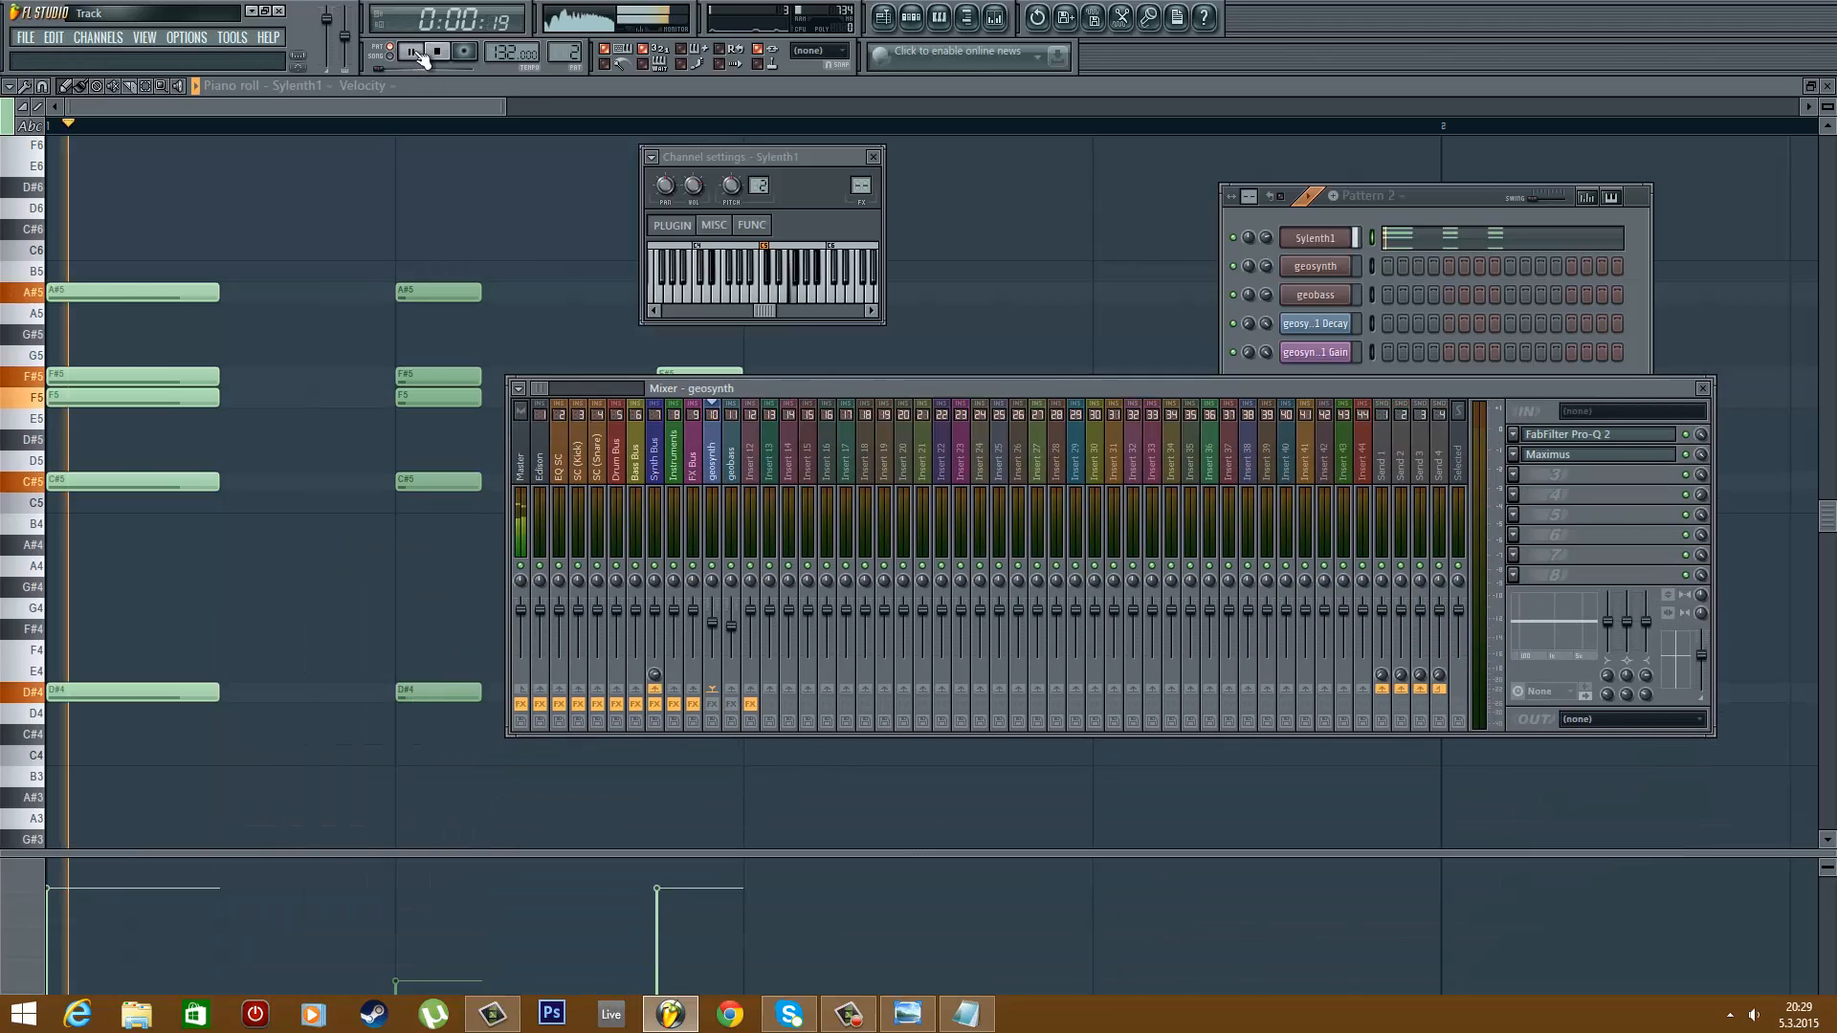
left_click_drag(861, 186, 865, 111)
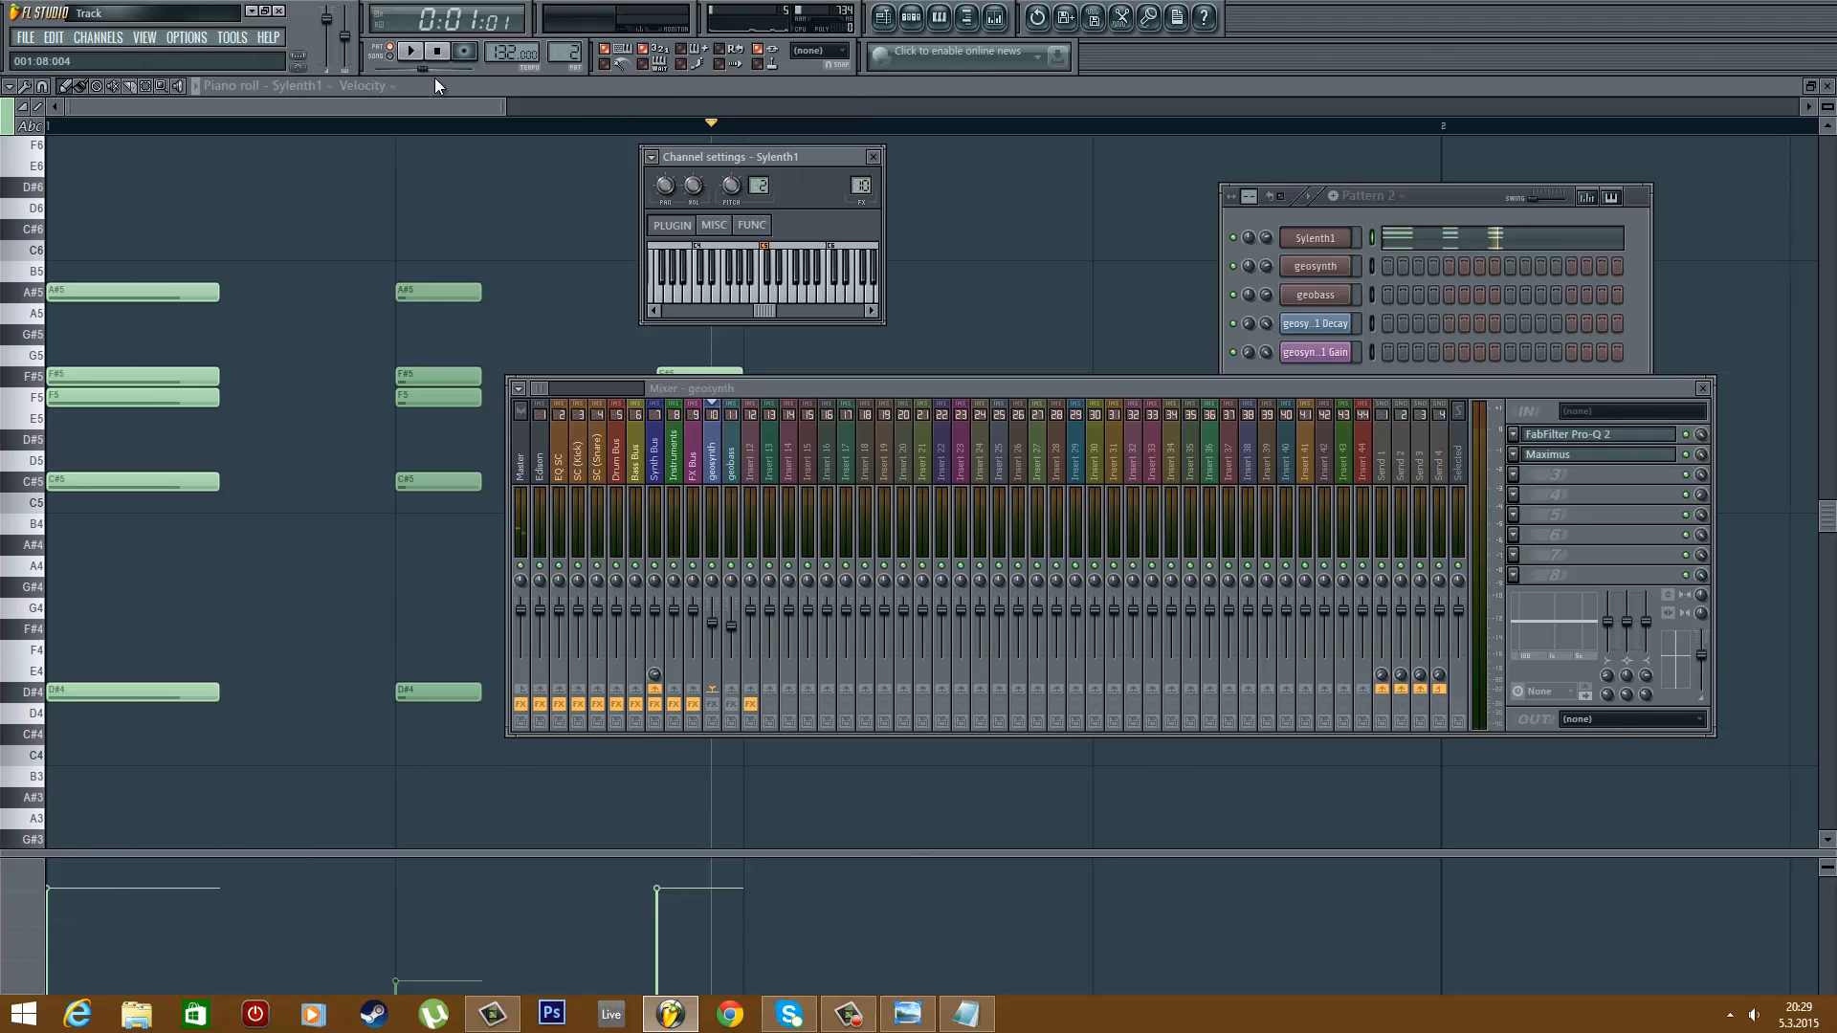
left_click(410, 51)
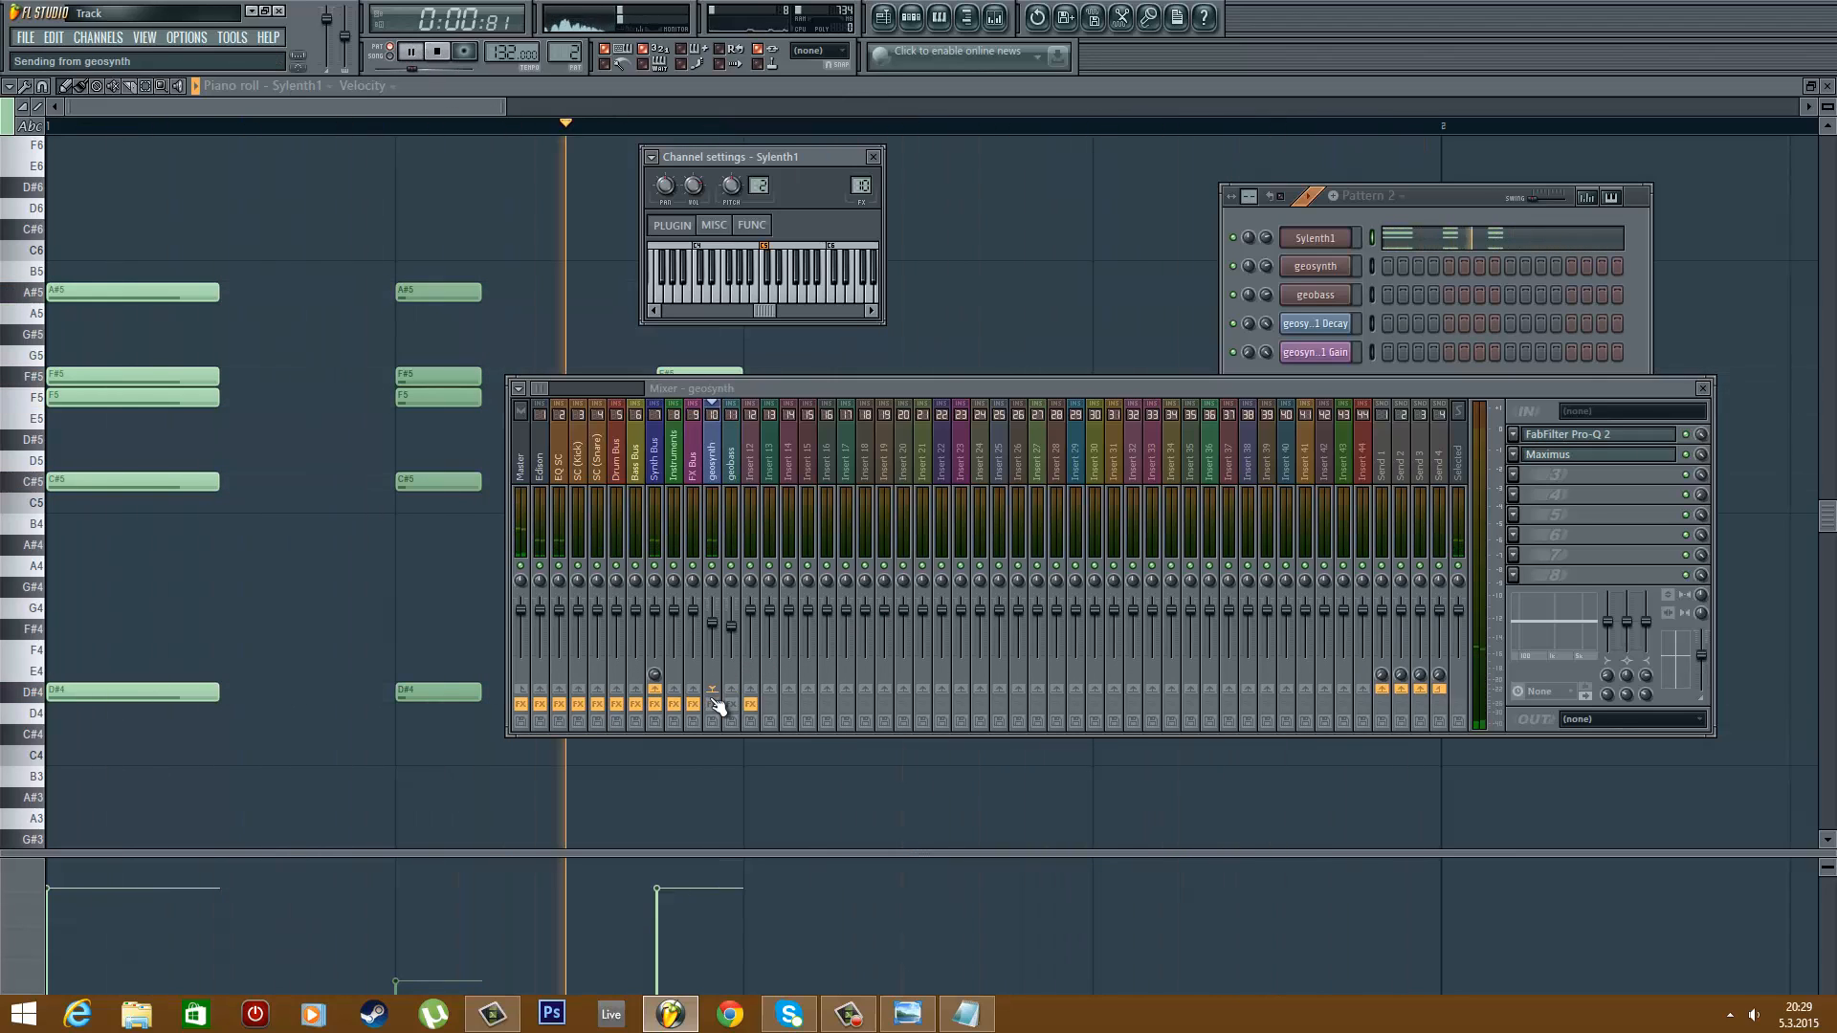
key("space")
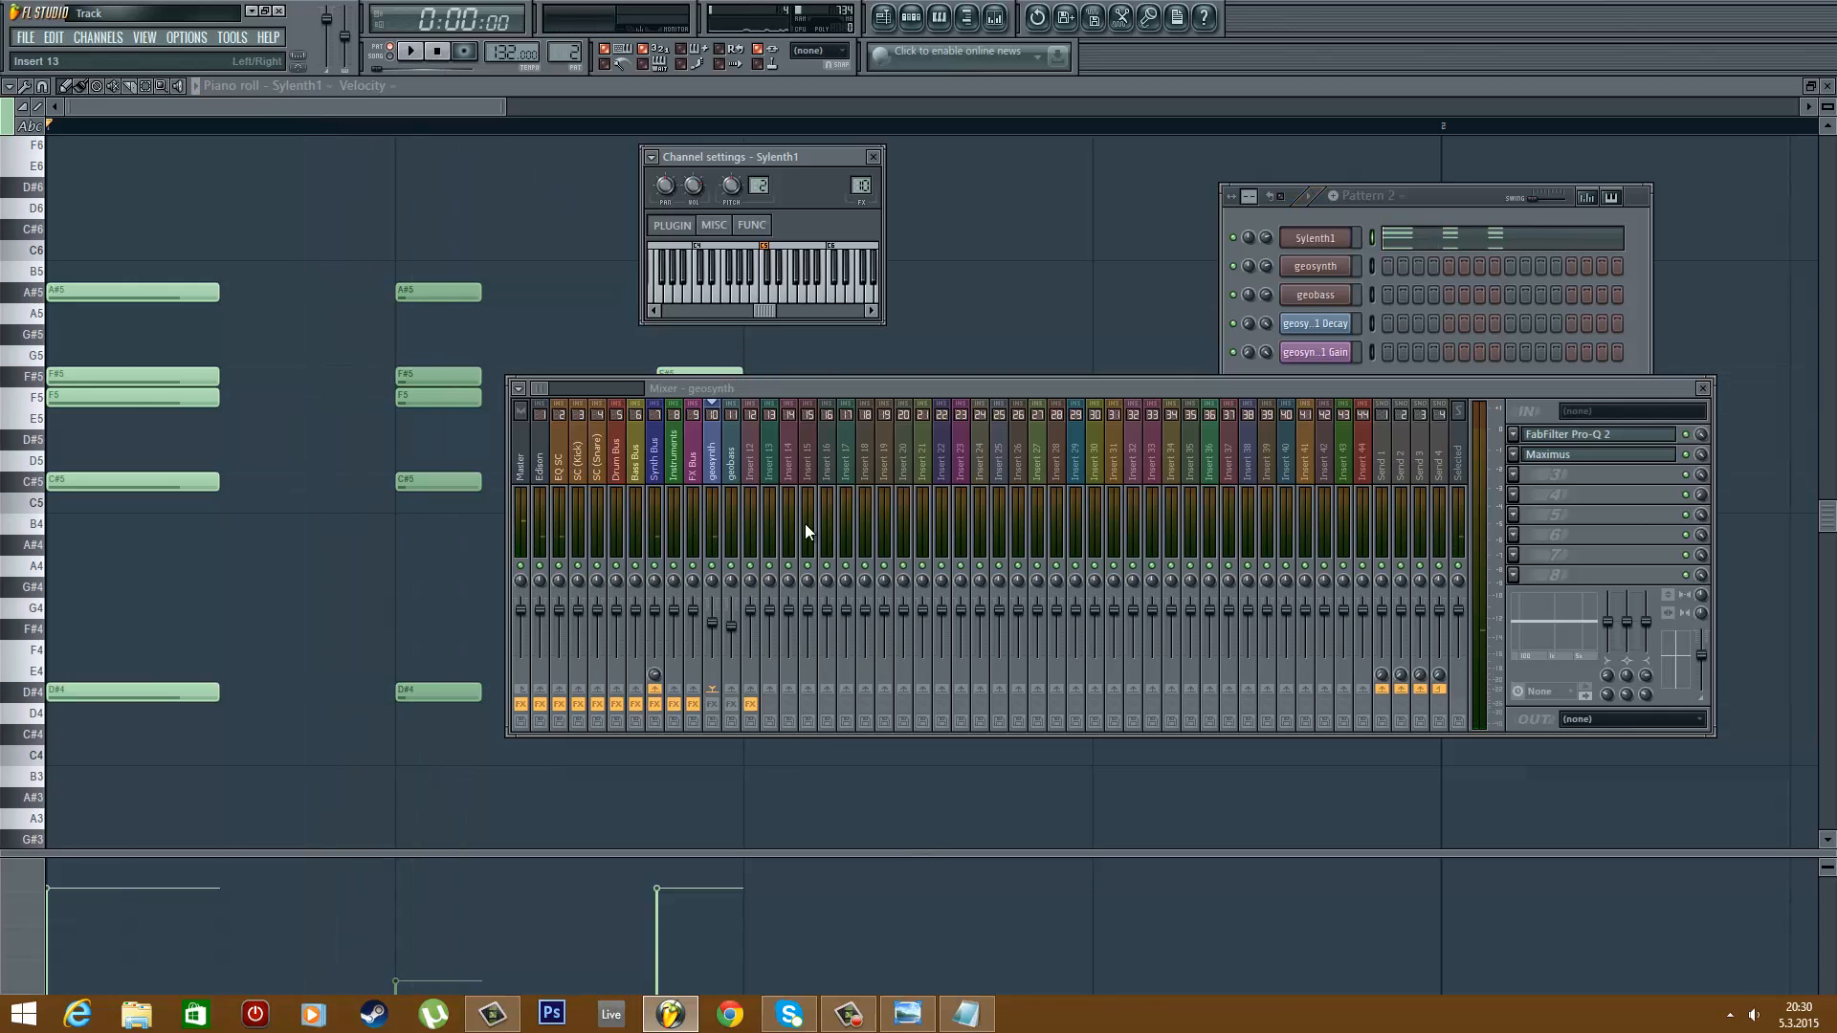
Step: Check Insert 12, return to the geosynth track with Sylenth1 routed to it, enable the track's effects, and play the pattern
left_click(741, 461)
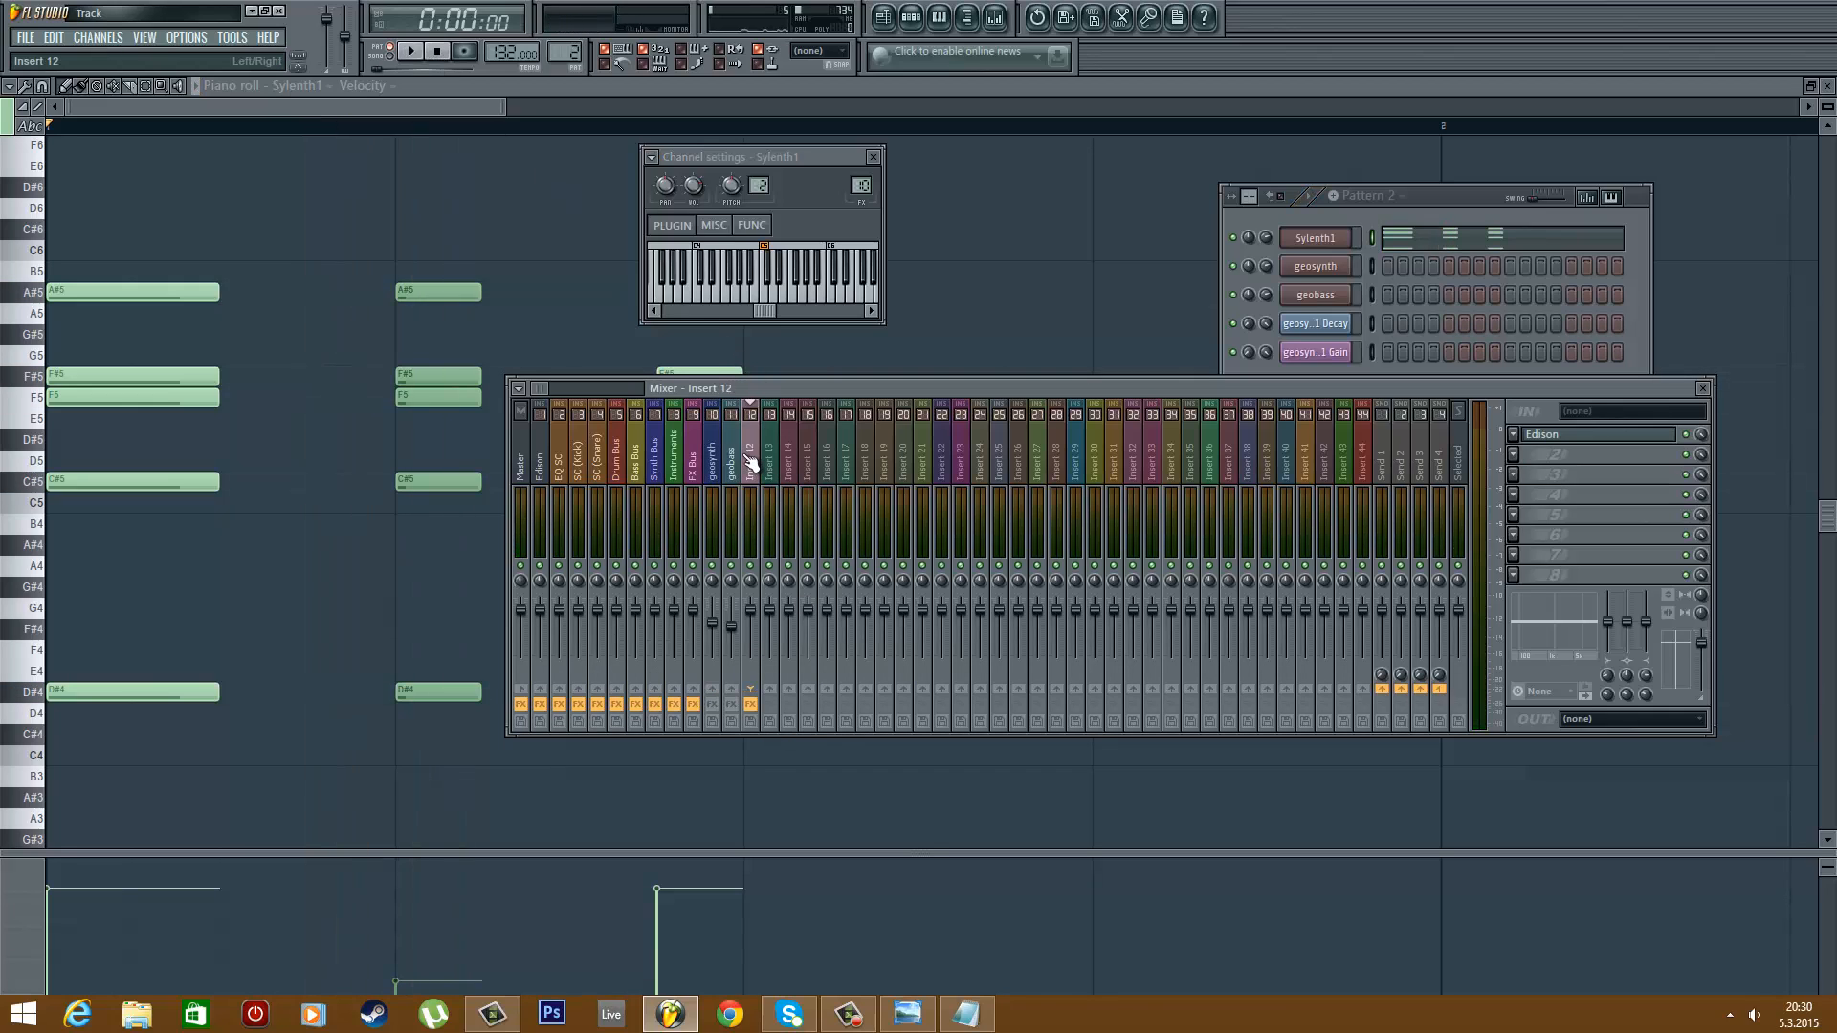
left_click(716, 461)
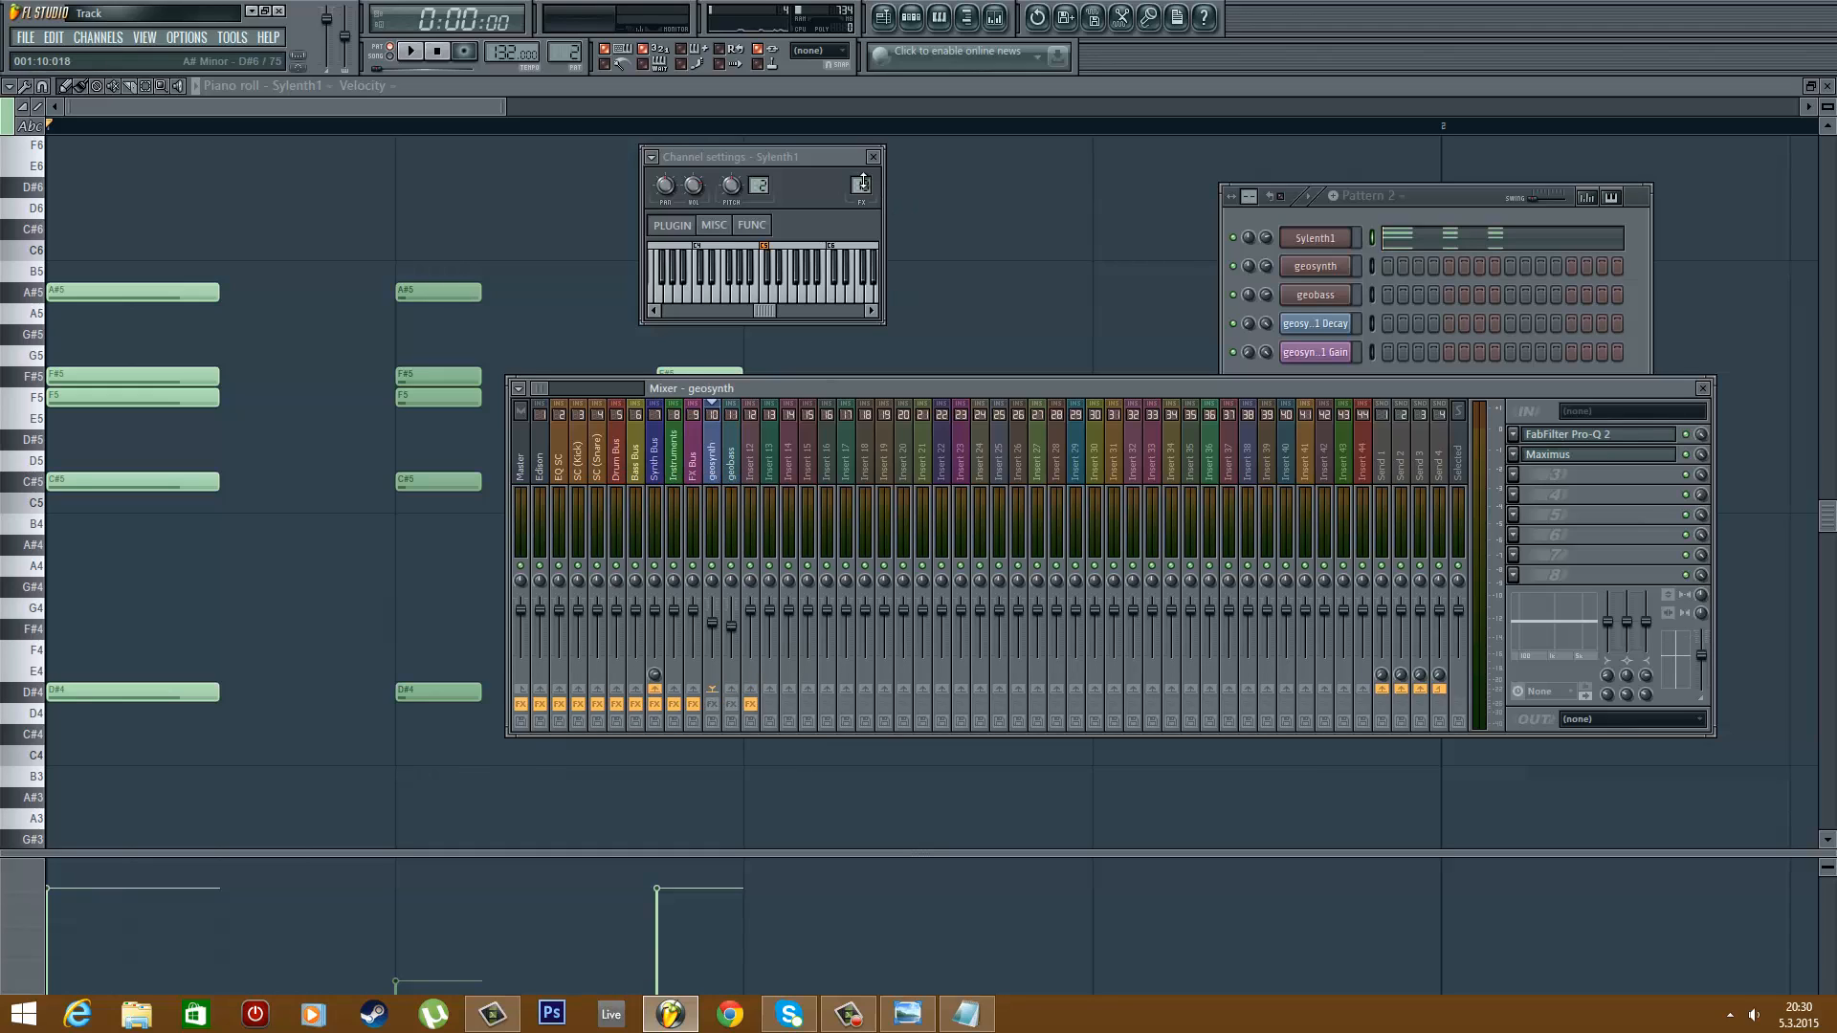
left_click_drag(863, 185, 856, 106)
left_click(723, 711)
left_click(410, 51)
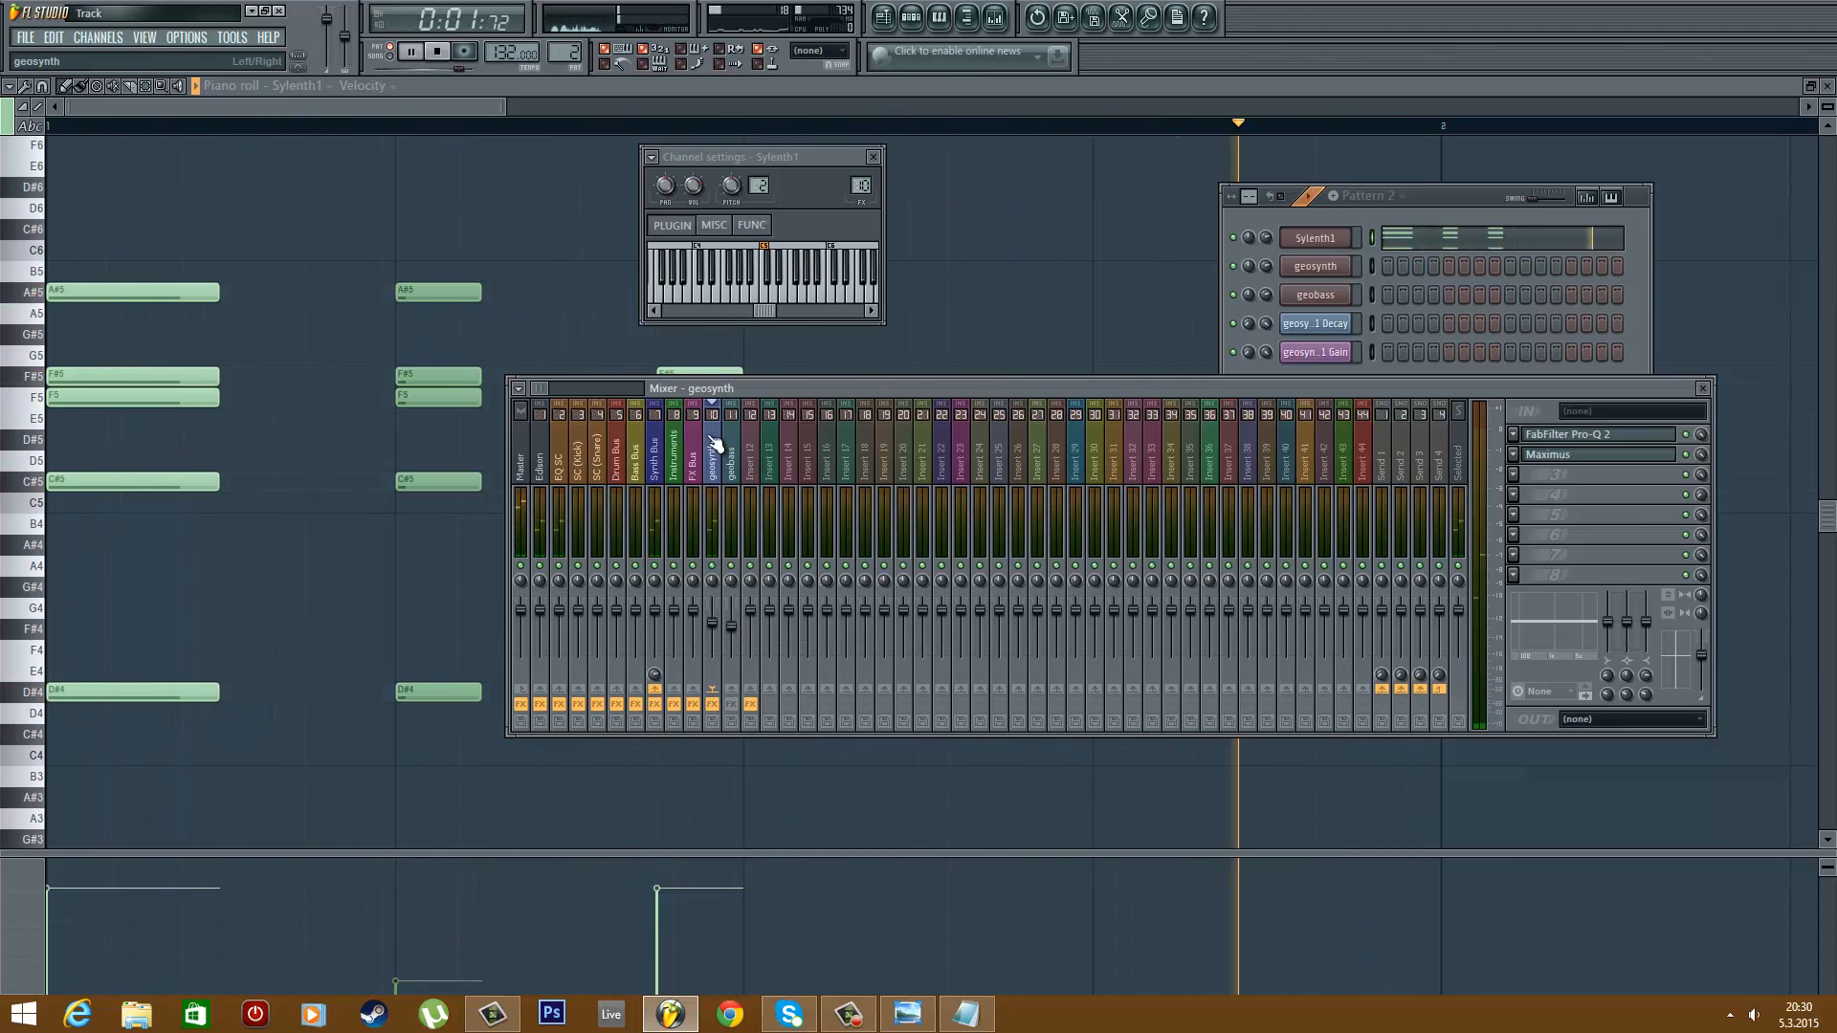
key("space")
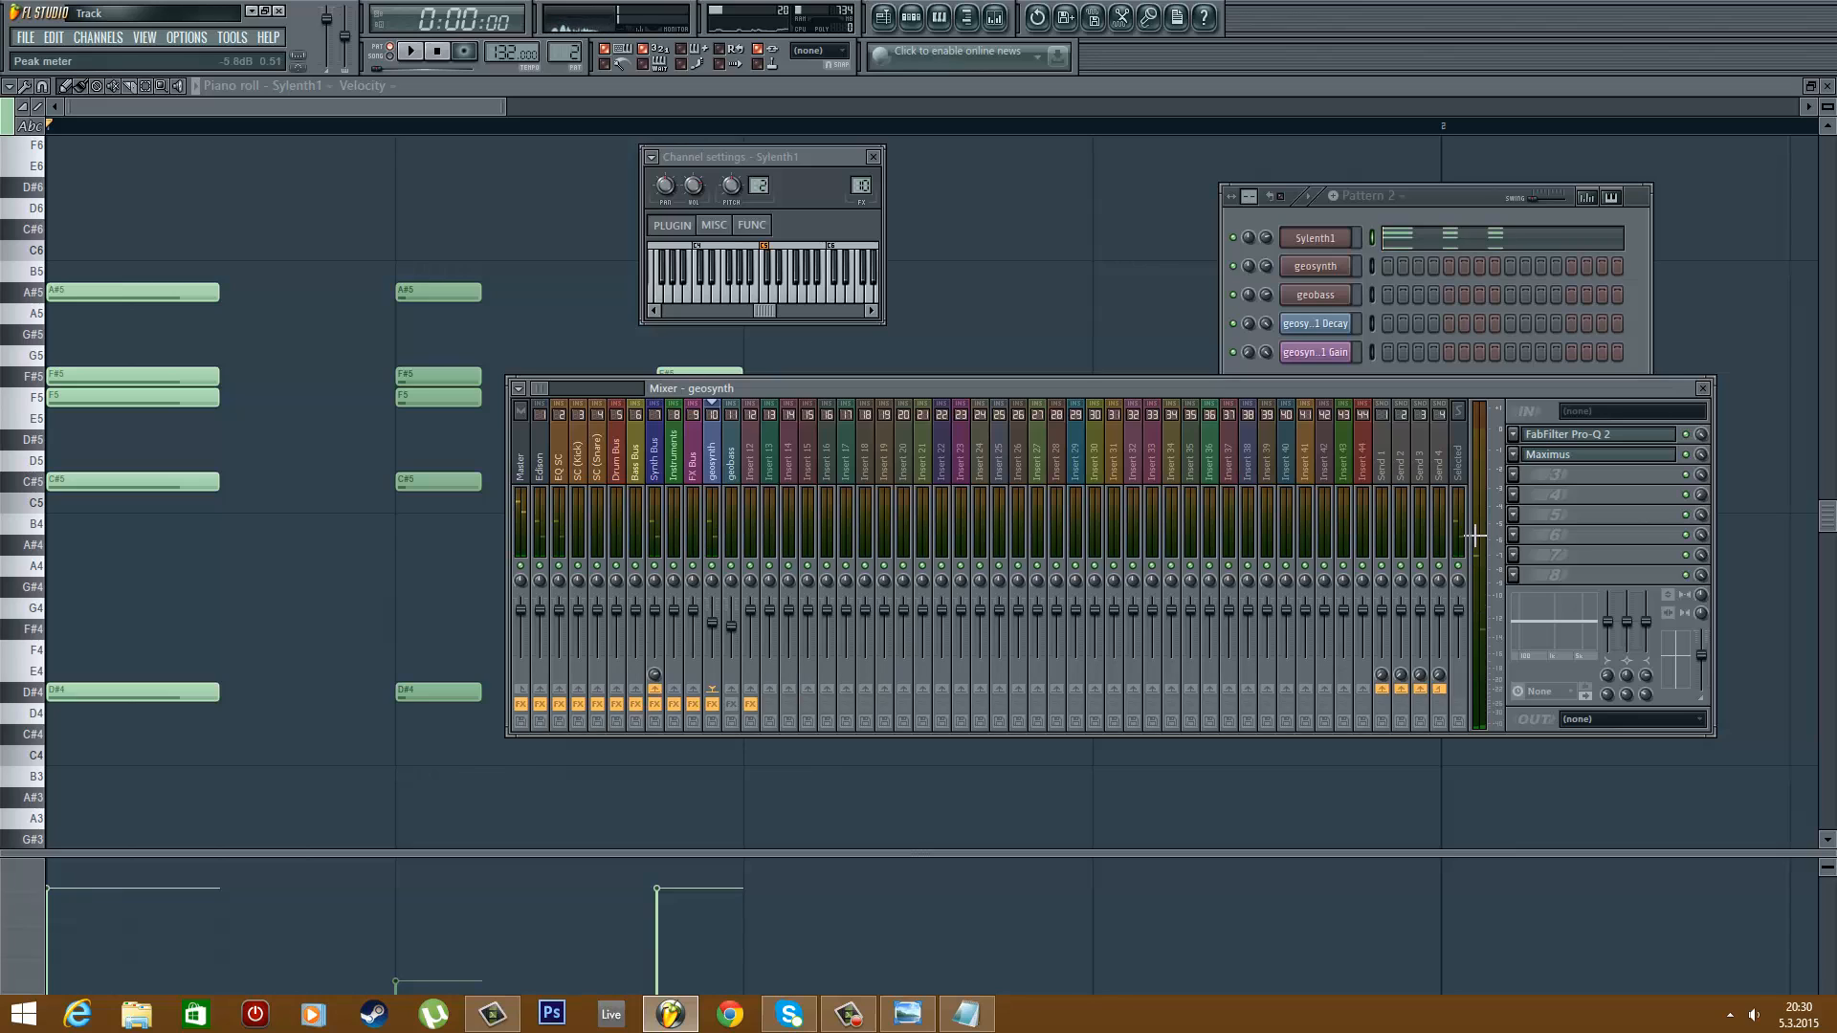
Step: Open the geosynth track's FabFilter Pro-Q 2, close the channel settings, move the EQ window aside, and examine its high-frequency bands
left_click(1605, 440)
left_click_drag(759, 220, 1211, 300)
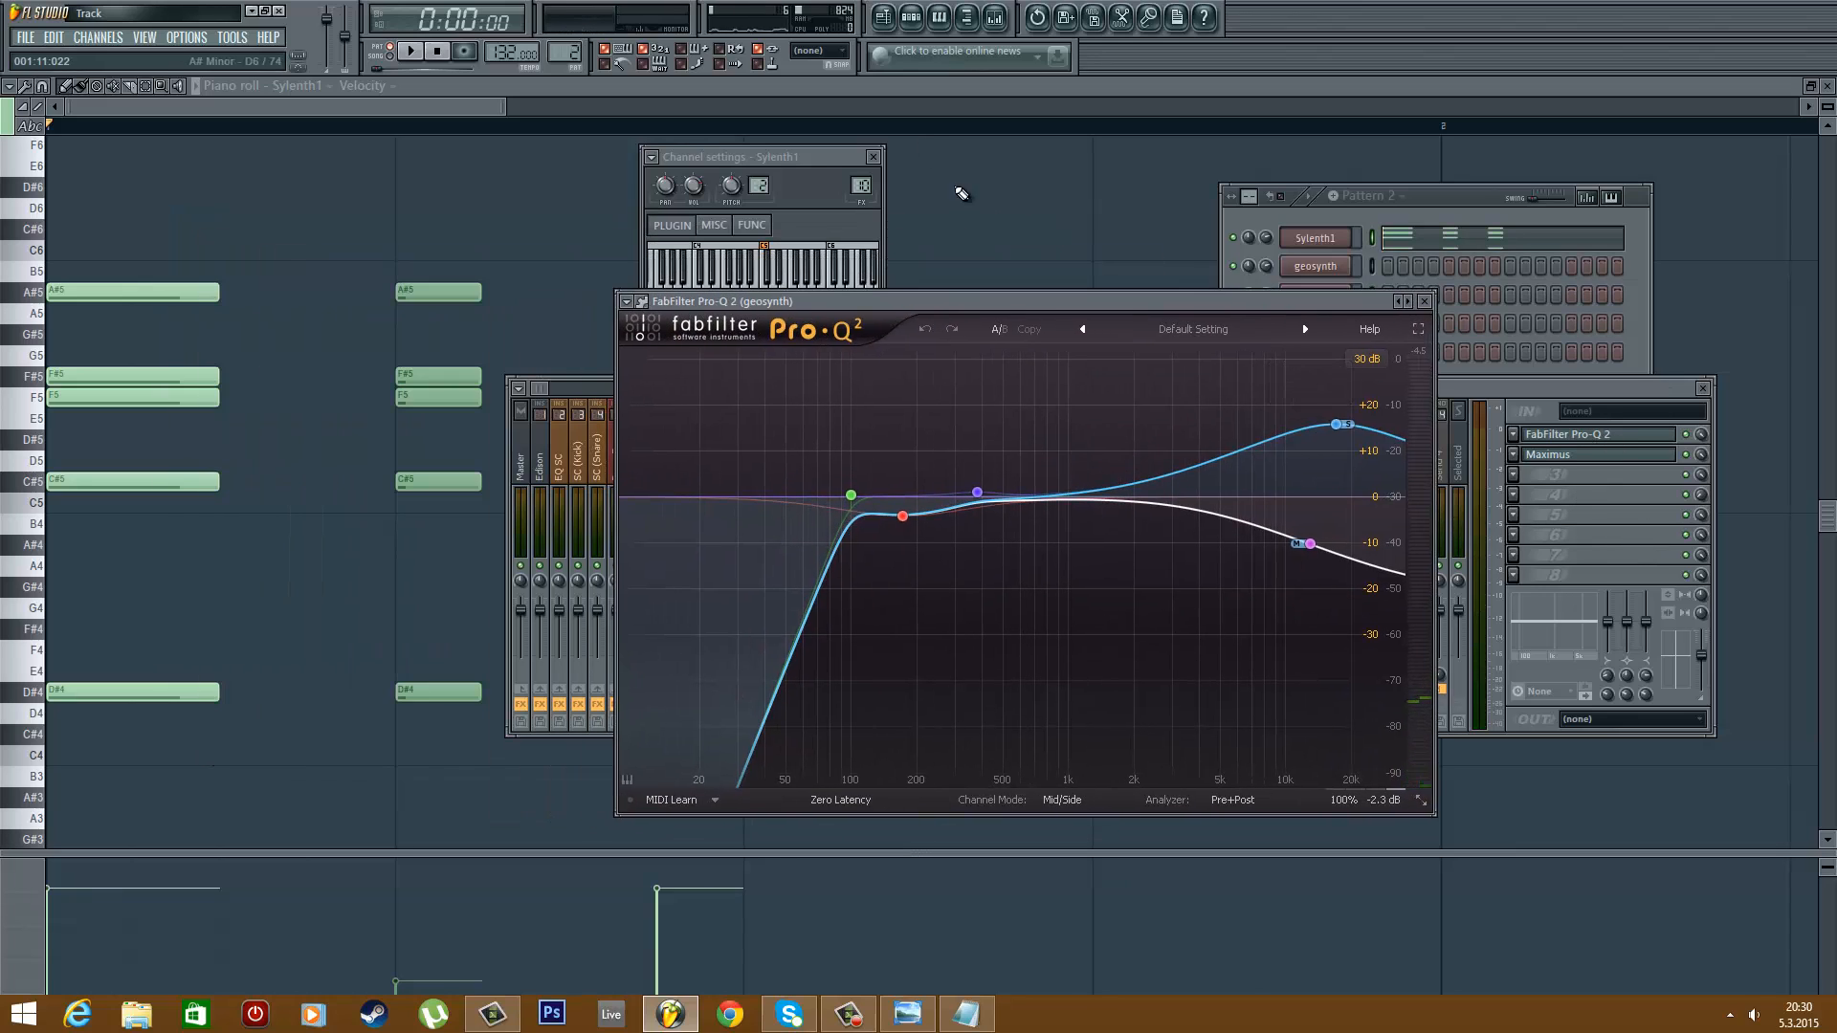
left_click(873, 156)
left_click_drag(975, 296, 679, 215)
left_click(1039, 355)
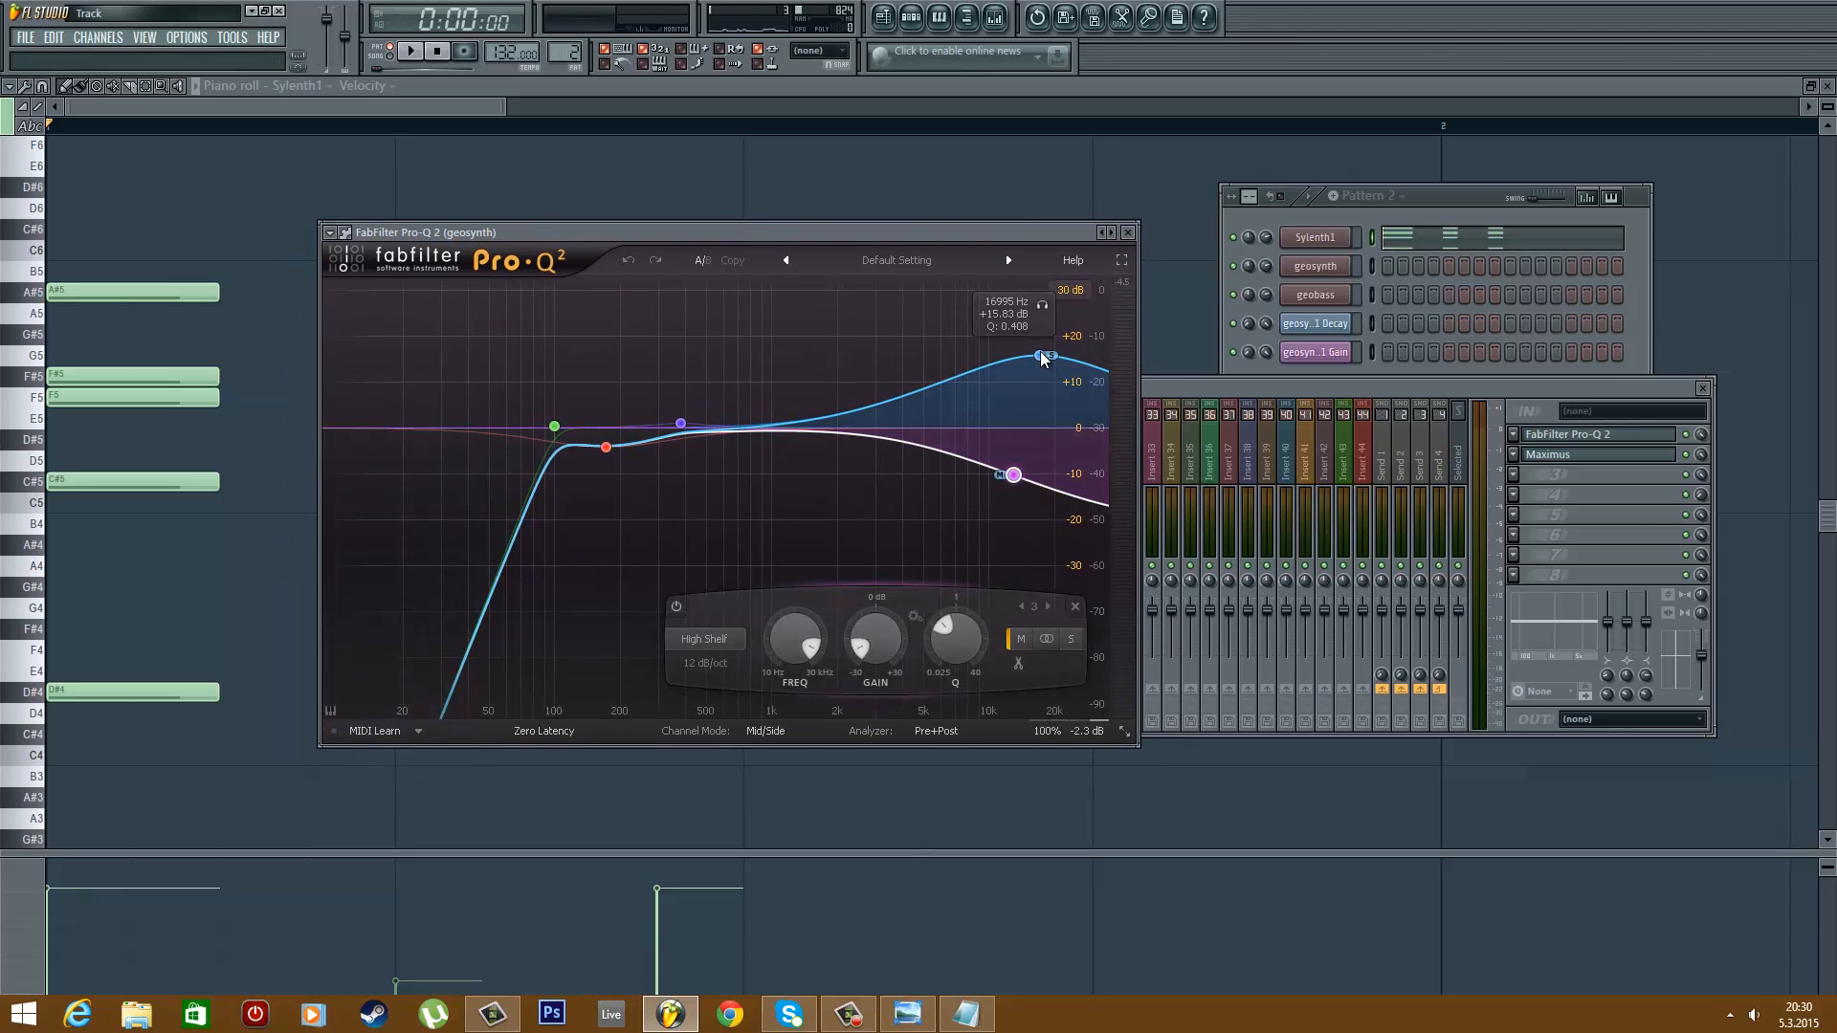
Step: Inspect the high-frequency mid shelf and side bell in Pro-Q 2, and check that the channel mode is set to Mid/Side
left_click(1014, 474)
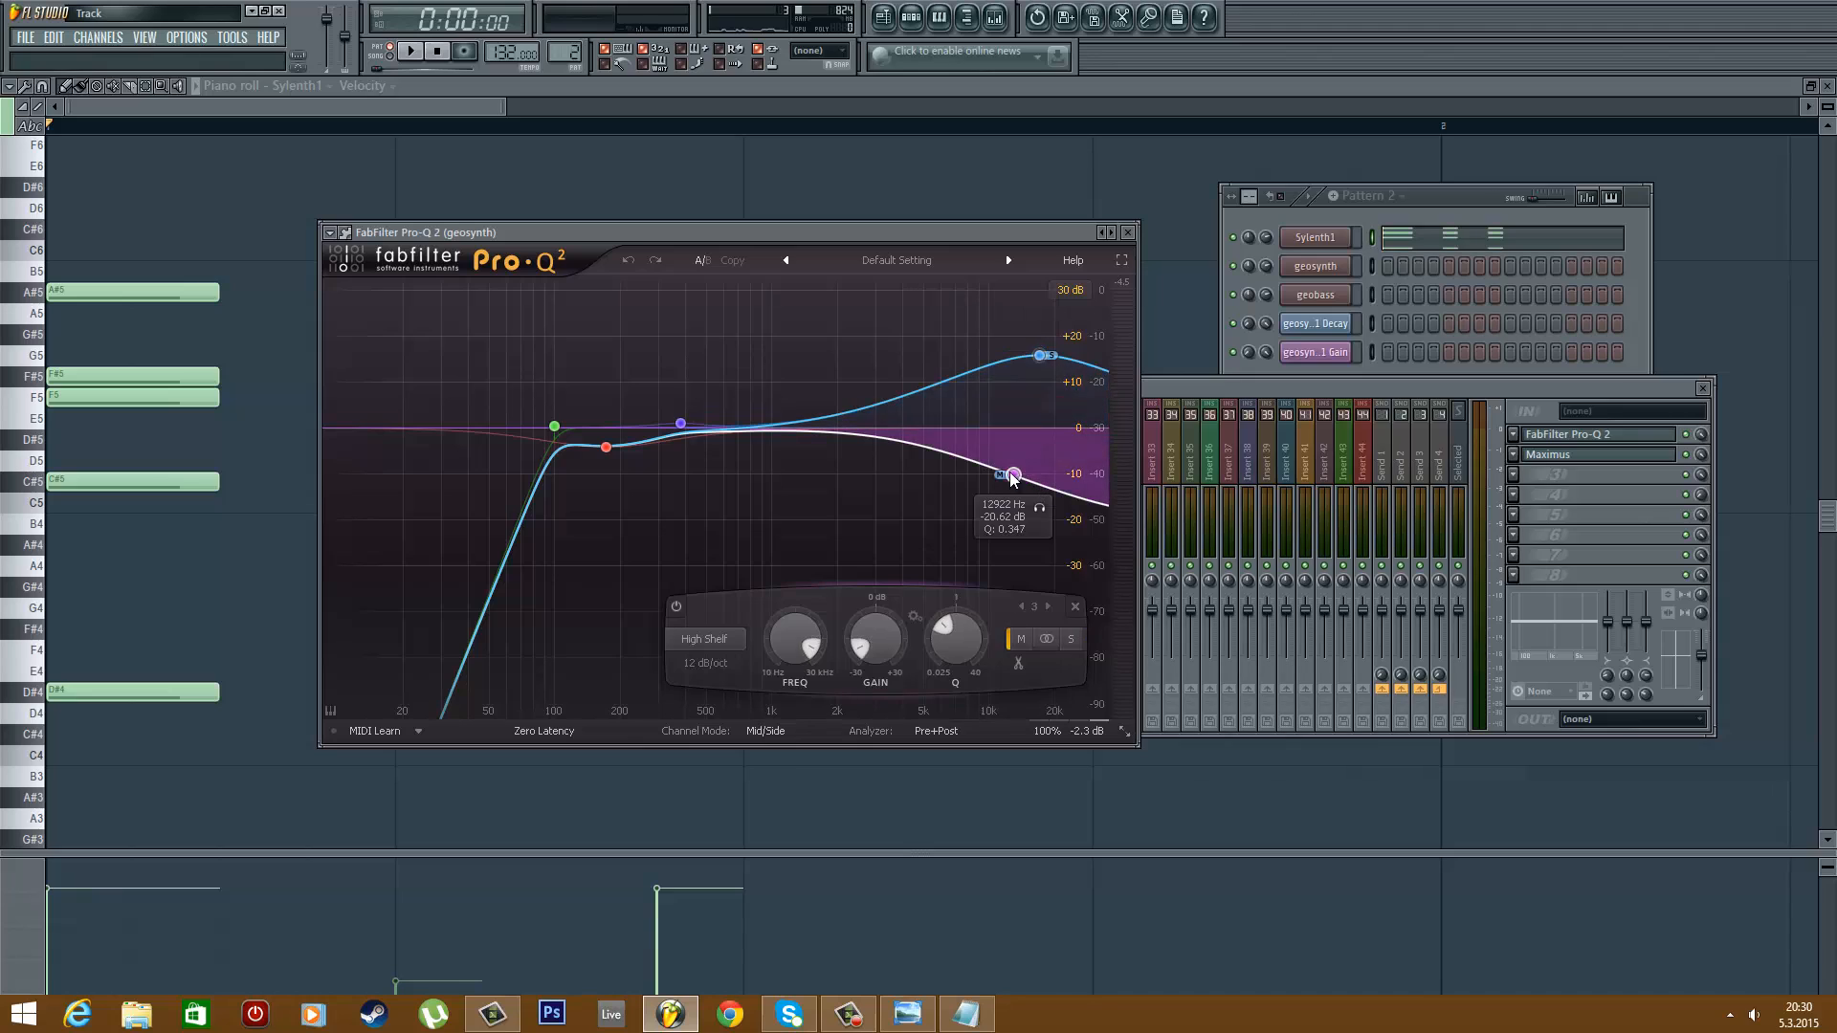
left_click(1042, 354)
left_click(764, 733)
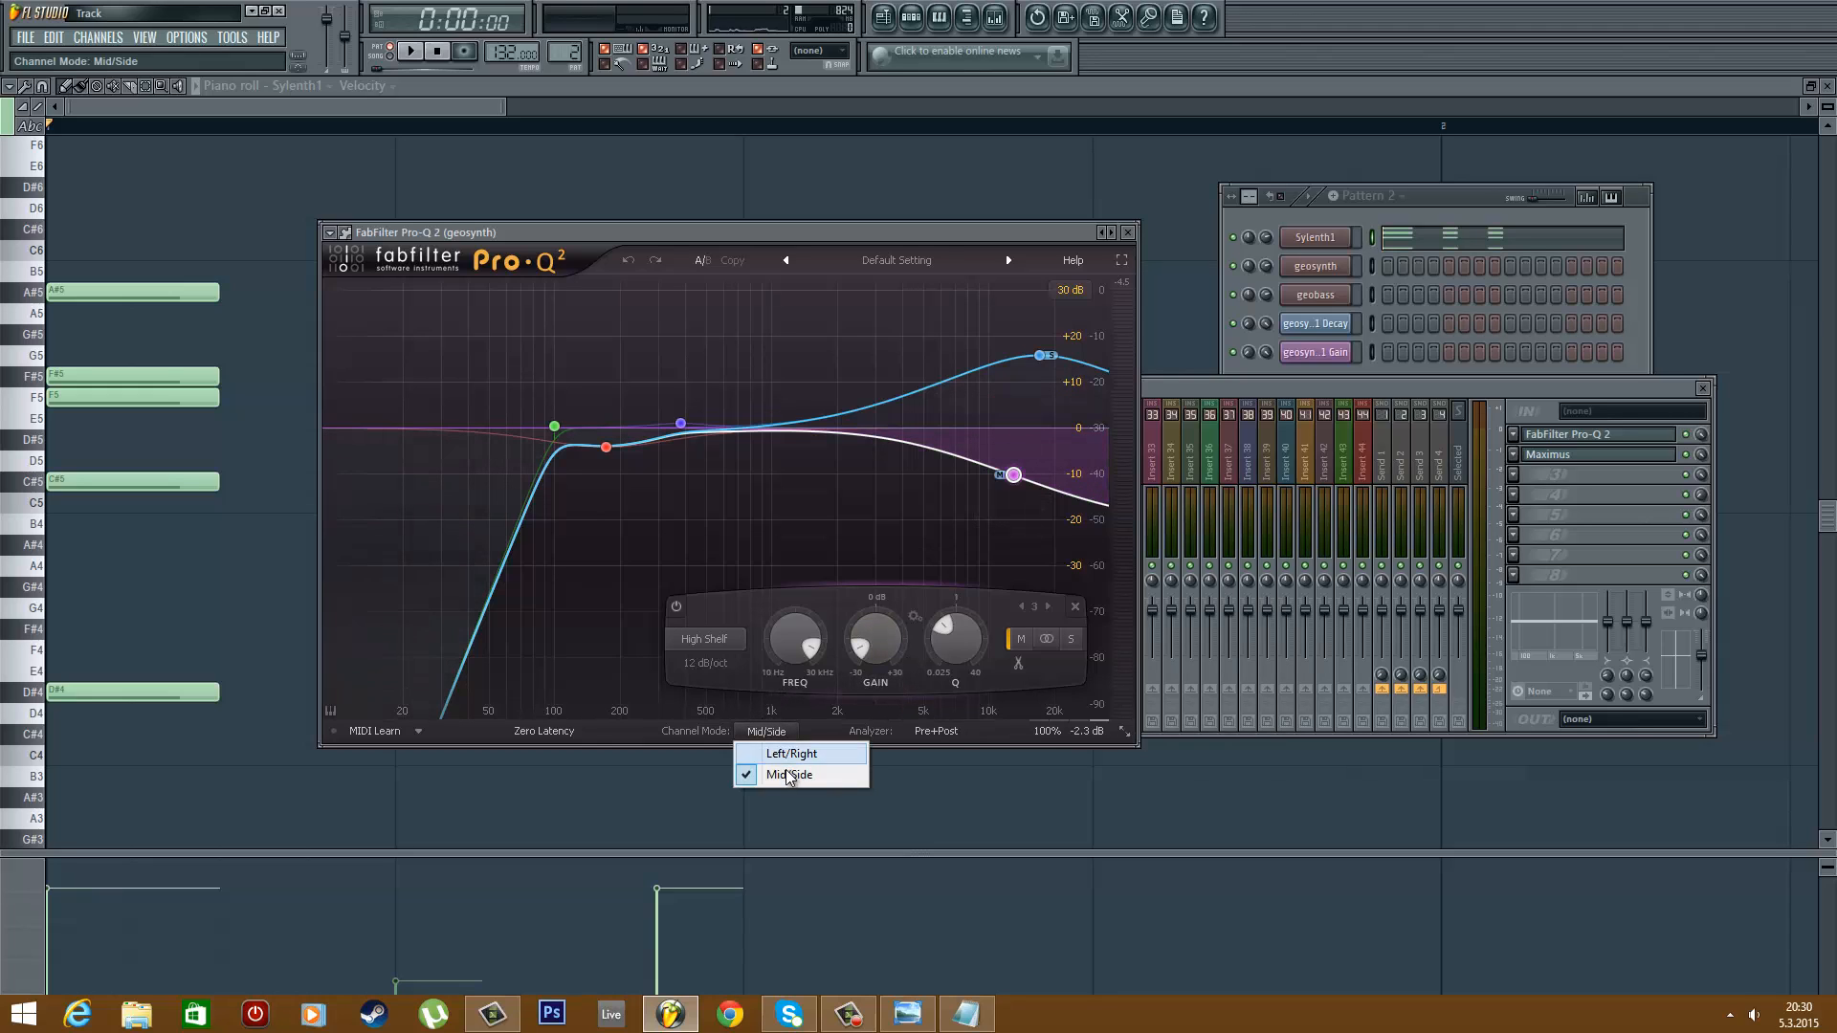
left_click(794, 777)
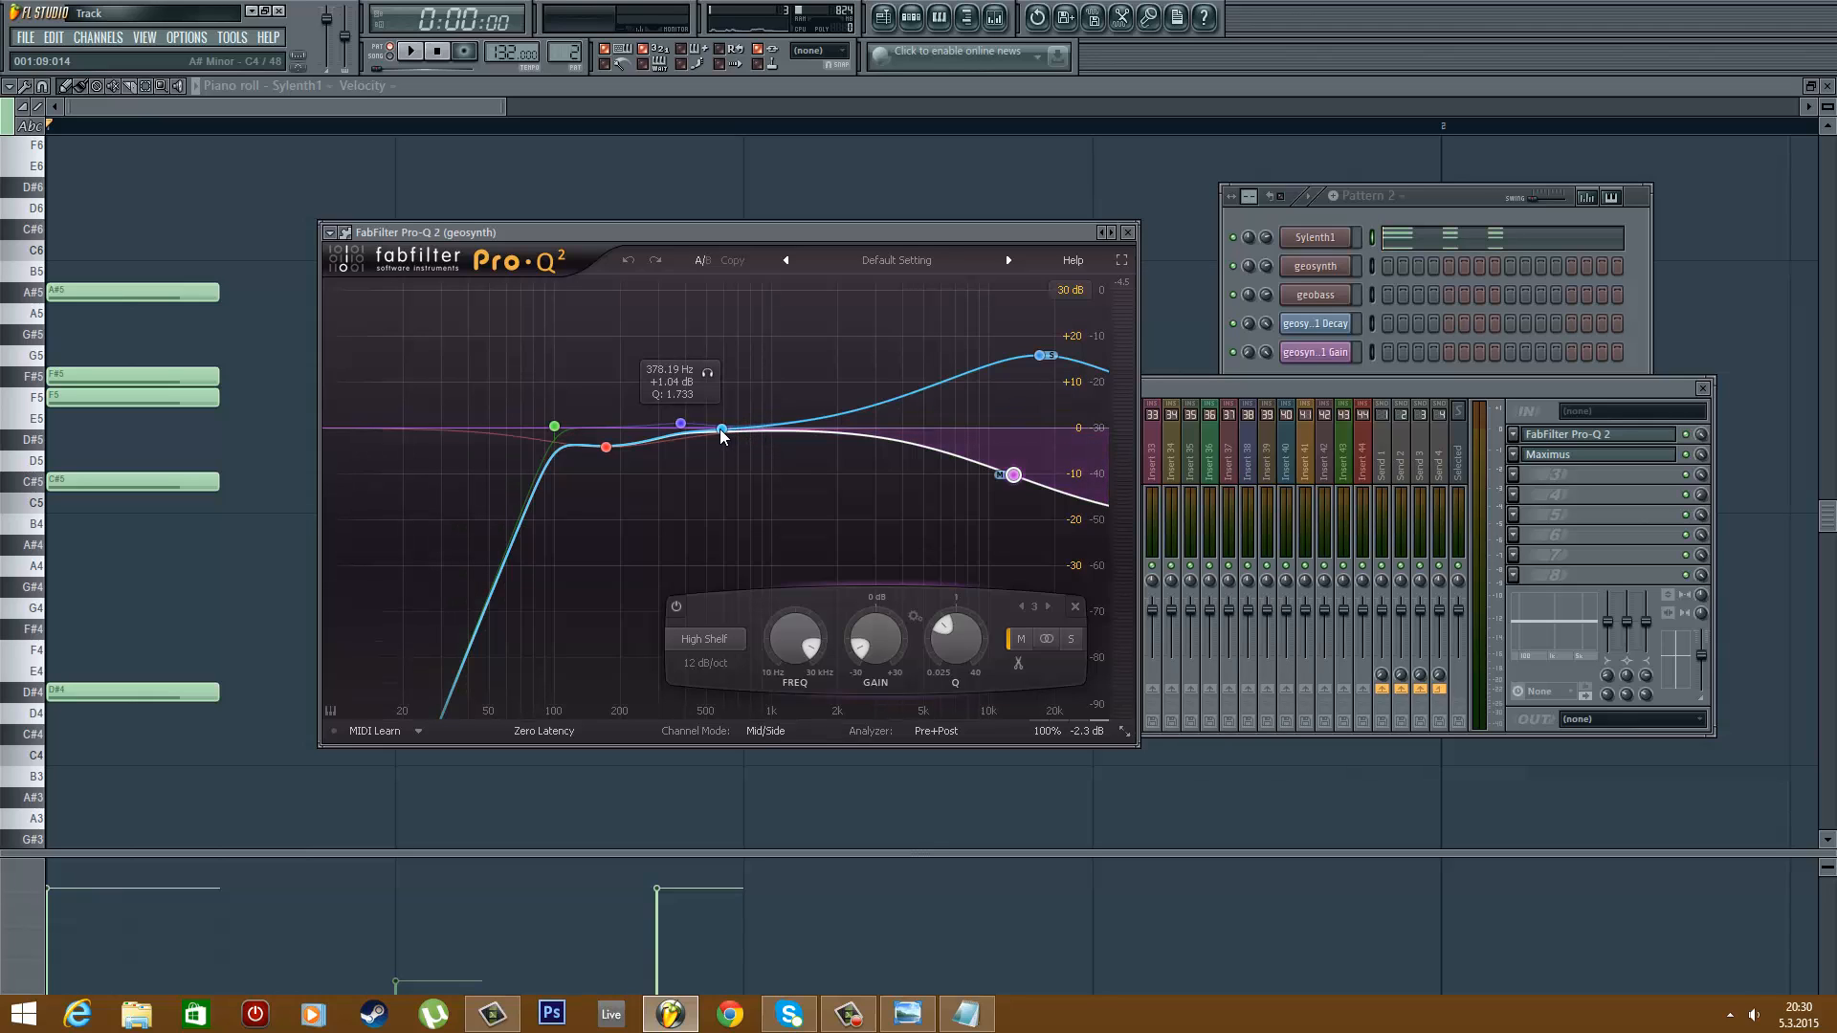
Step: Add a bell band at about 2 kHz with about +16 dB gain, and split it into separate stereo bands
left_click_drag(721, 435, 839, 355)
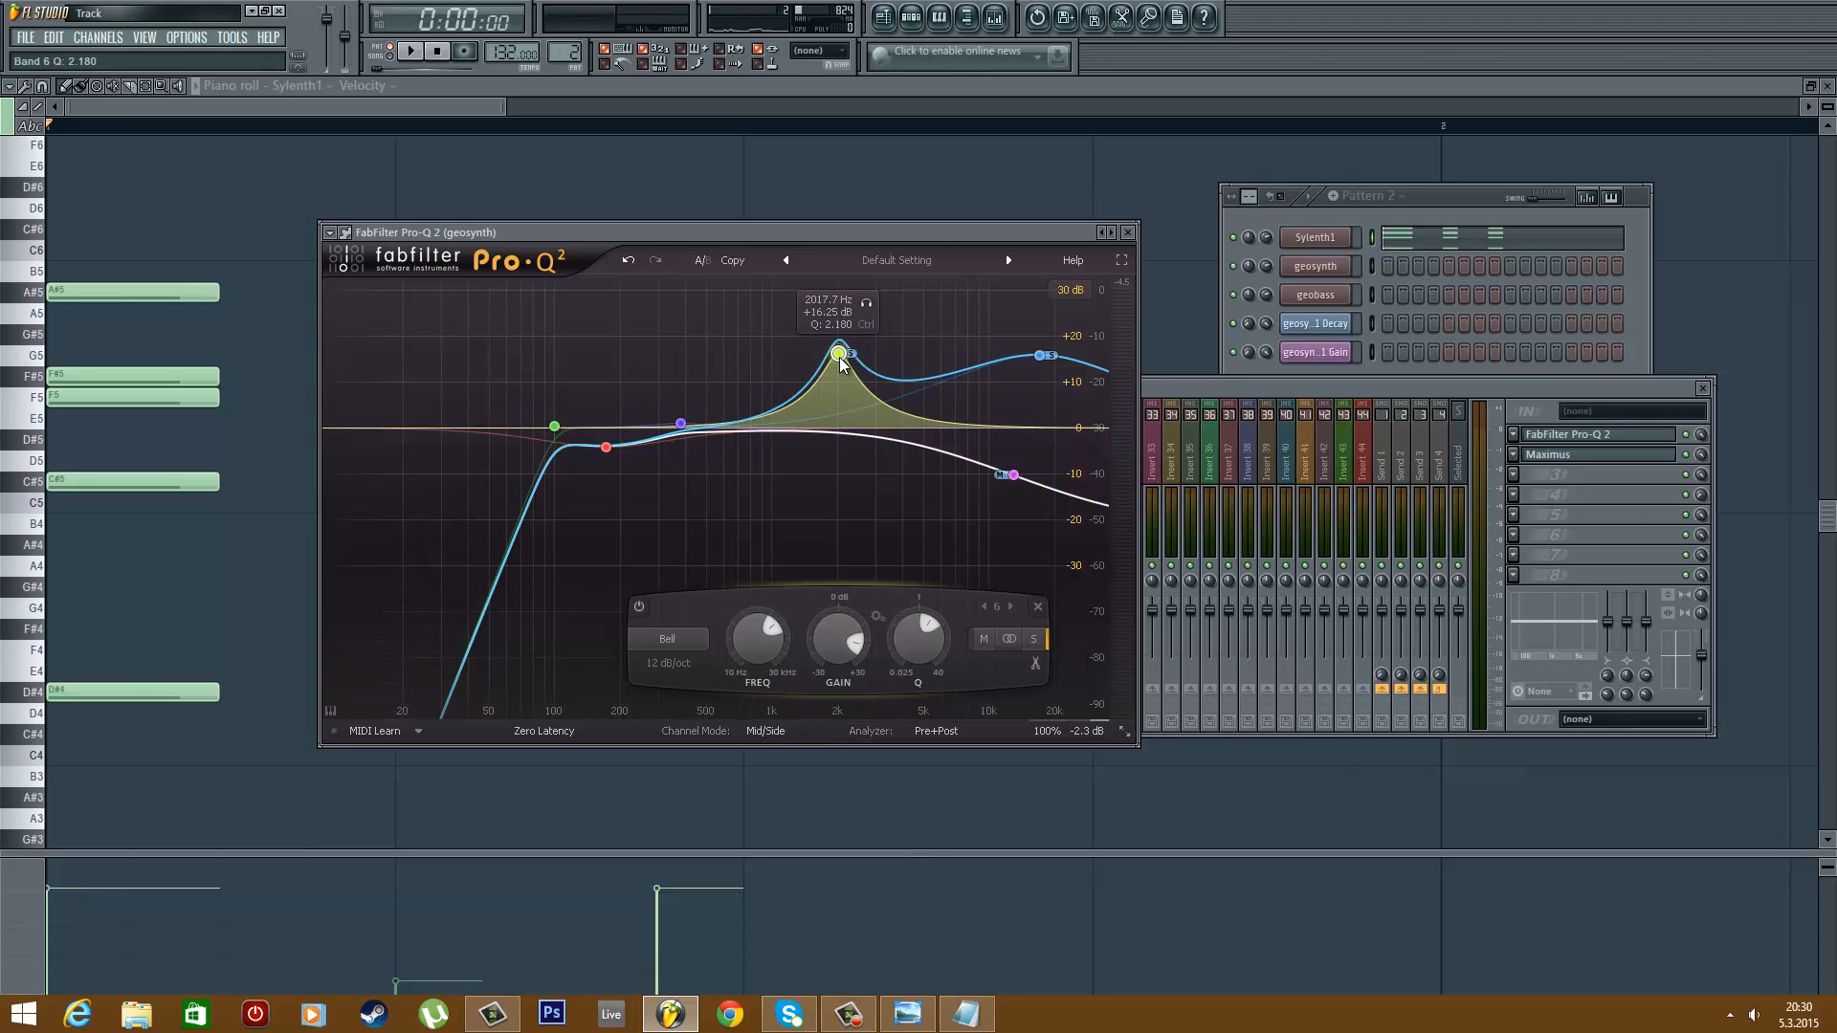
right_click(840, 358)
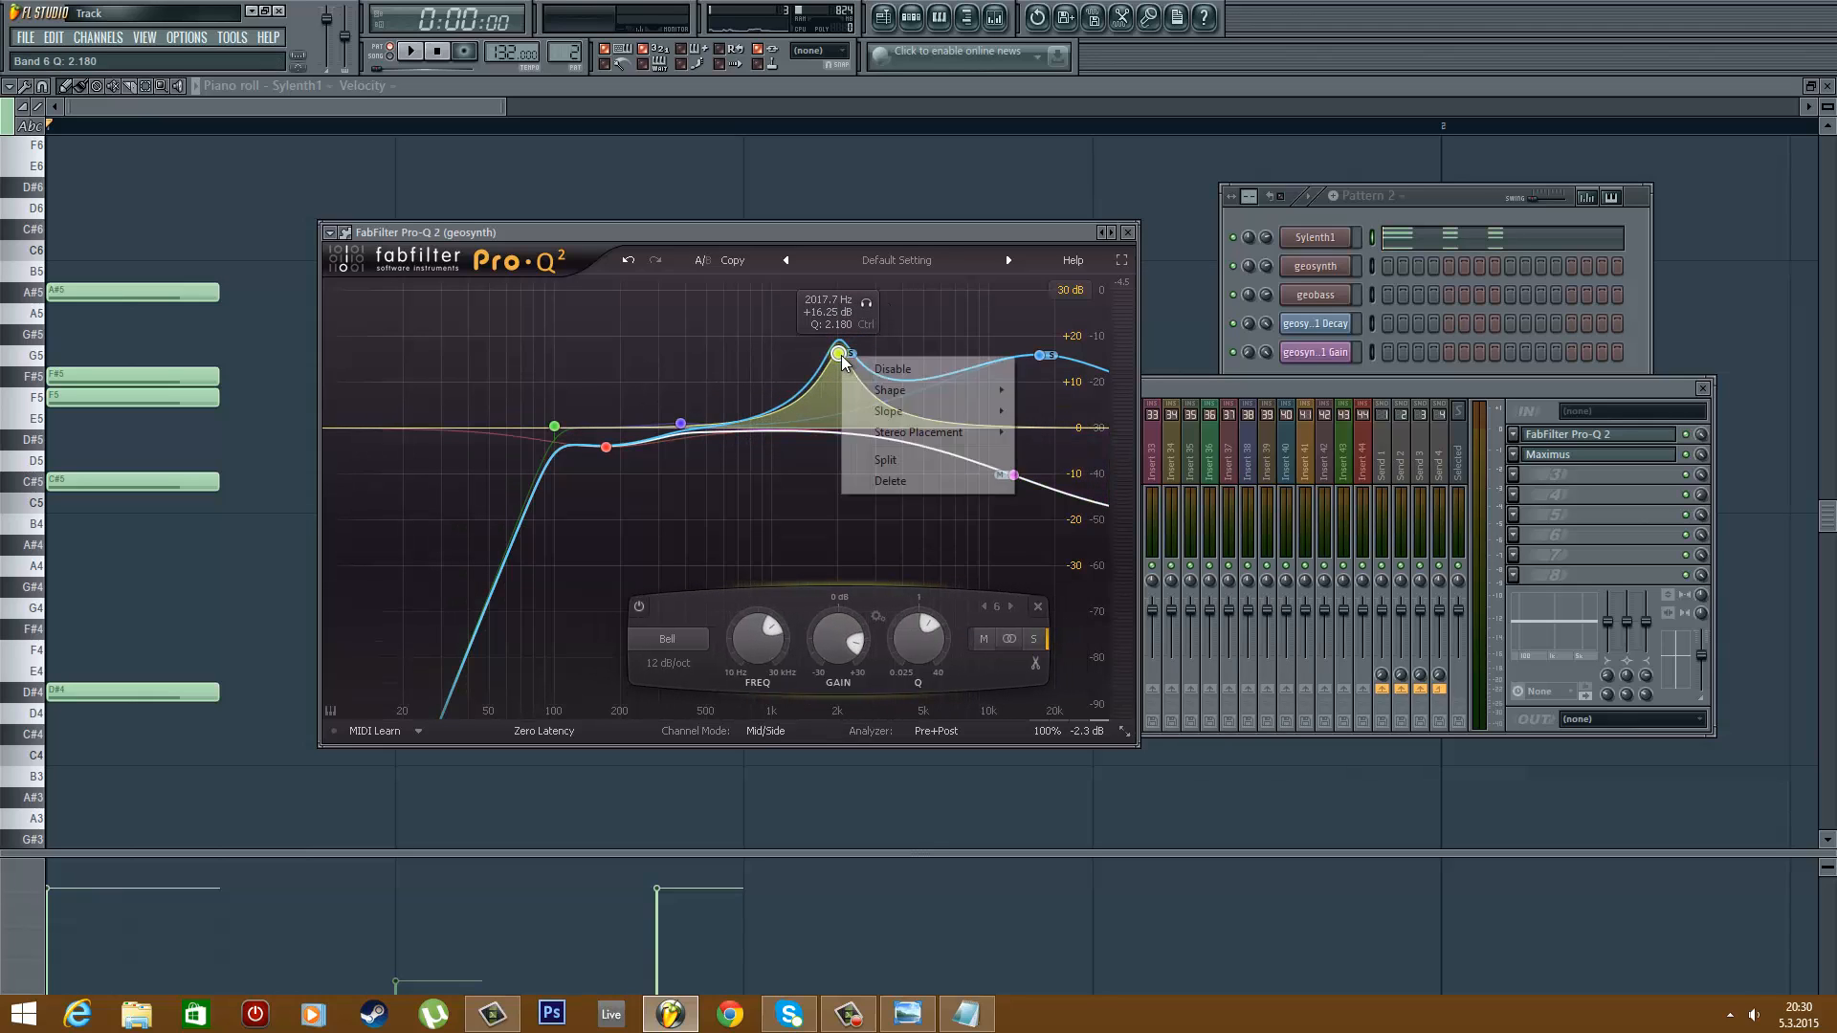
left_click(913, 461)
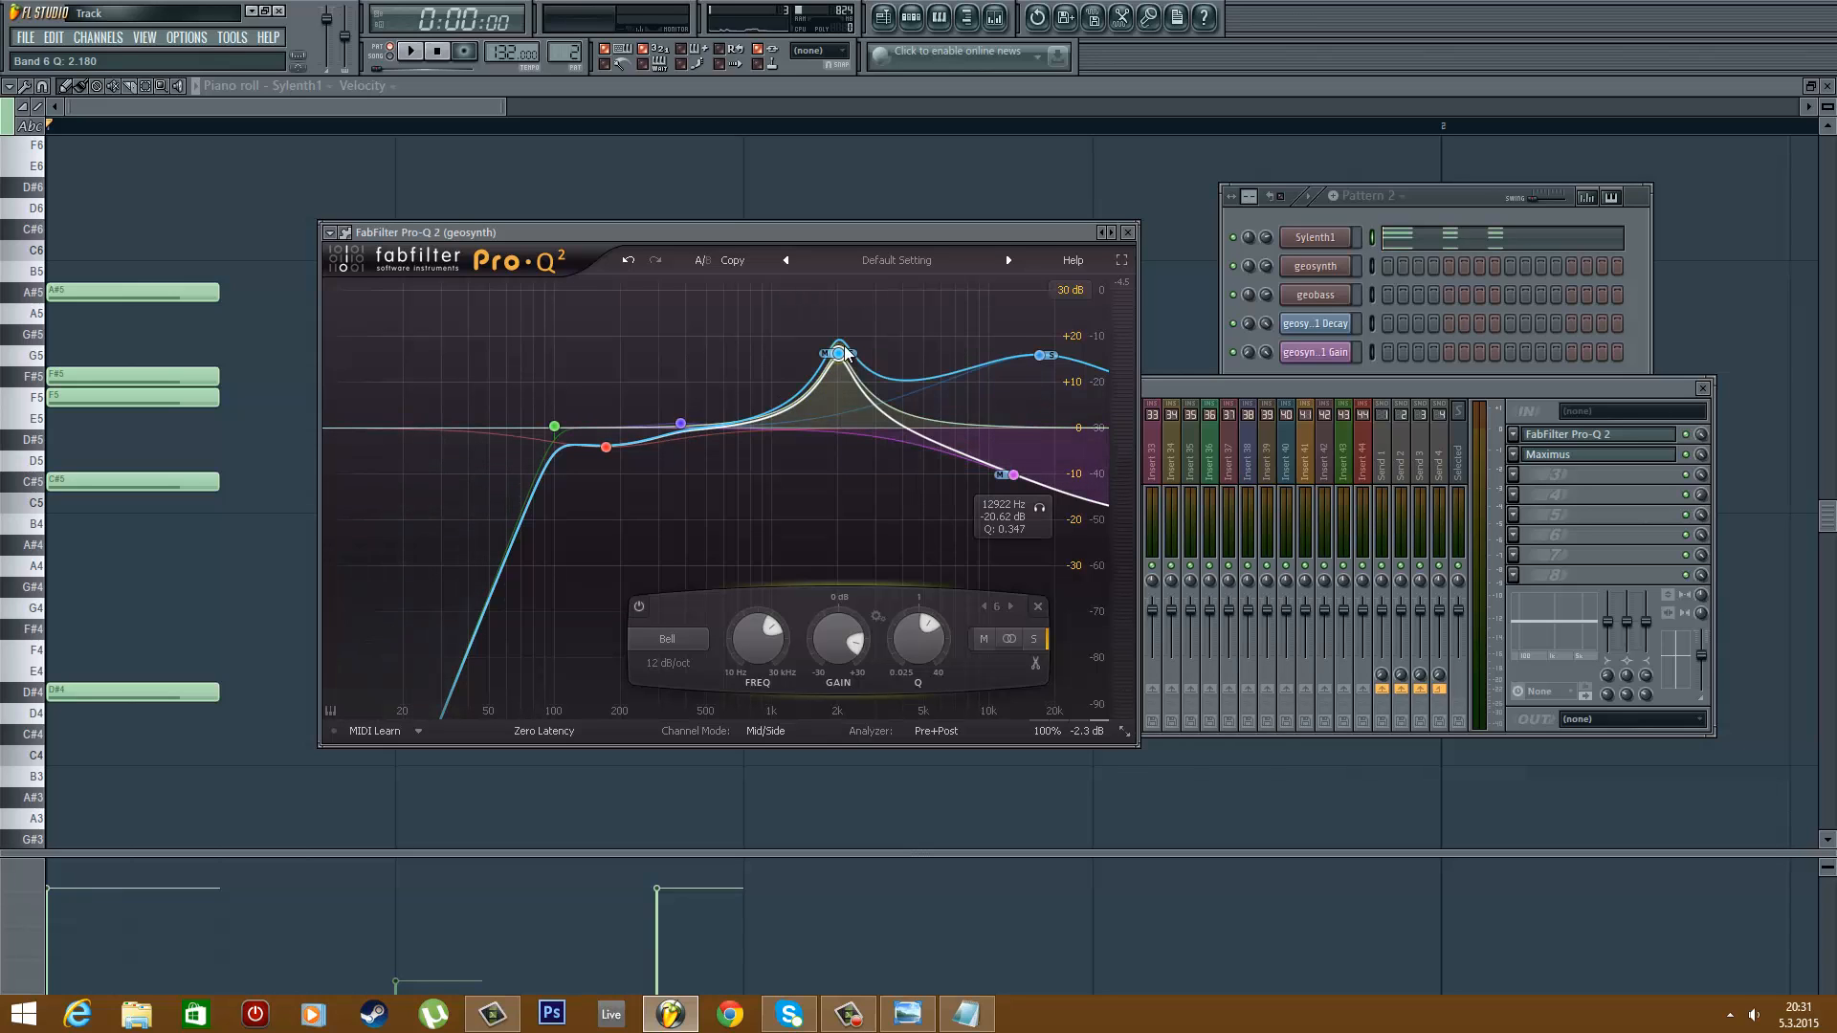
Step: Delete both halves of the split 2 kHz bell band
left_click_drag(840, 352, 808, 404)
right_click(808, 402)
left_click(856, 526)
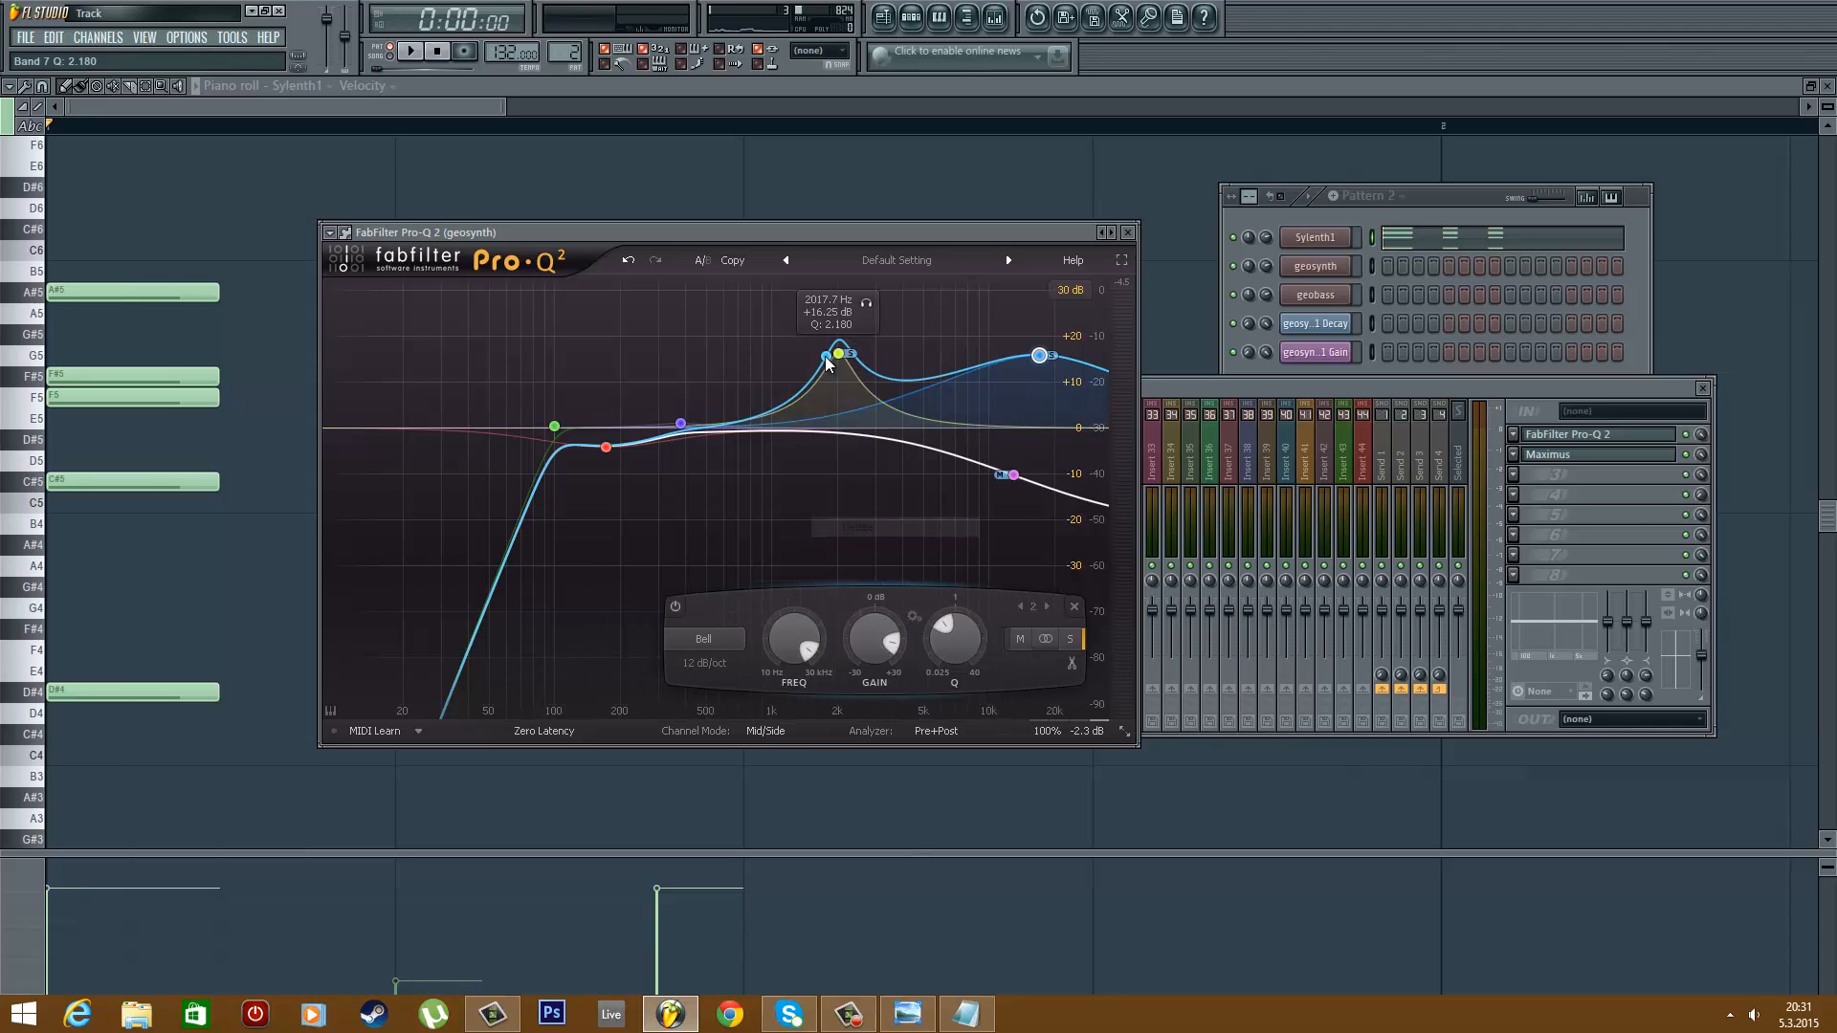
right_click(829, 362)
left_click(866, 481)
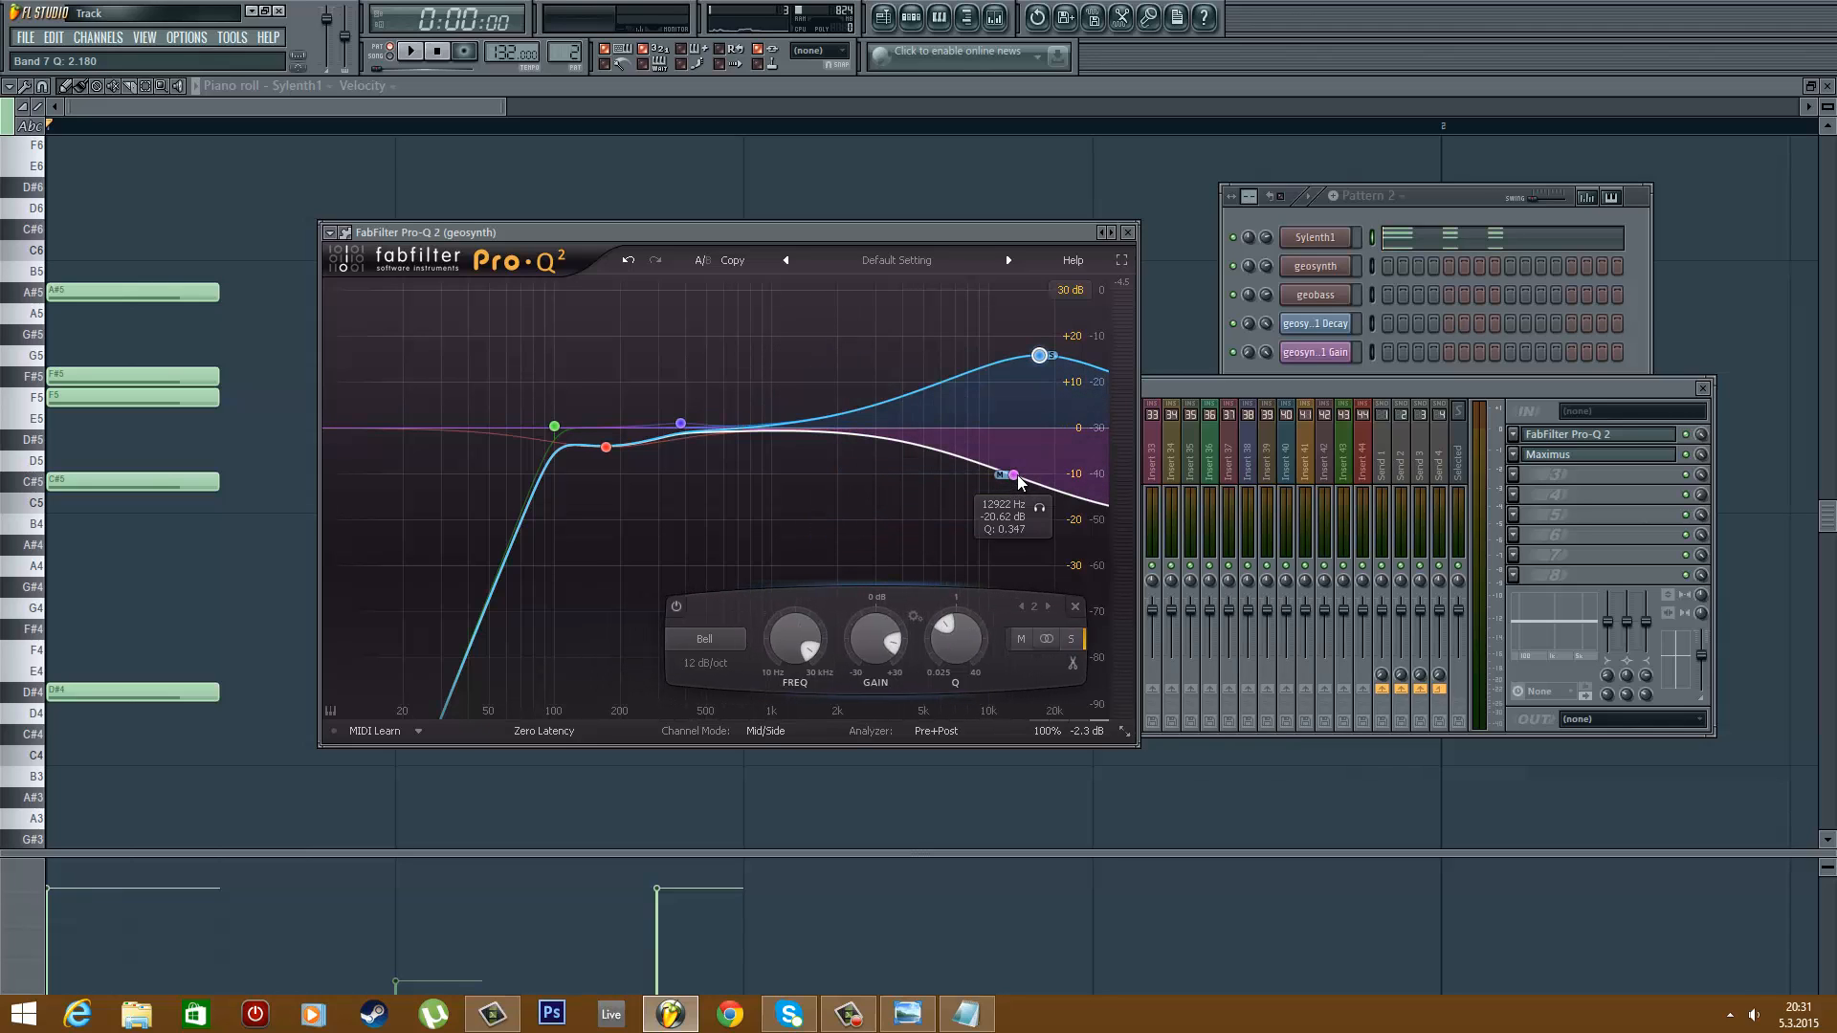
Step: Examine the high shelf, the high side boost, and the two bell bands in the low mids
left_click(1015, 475)
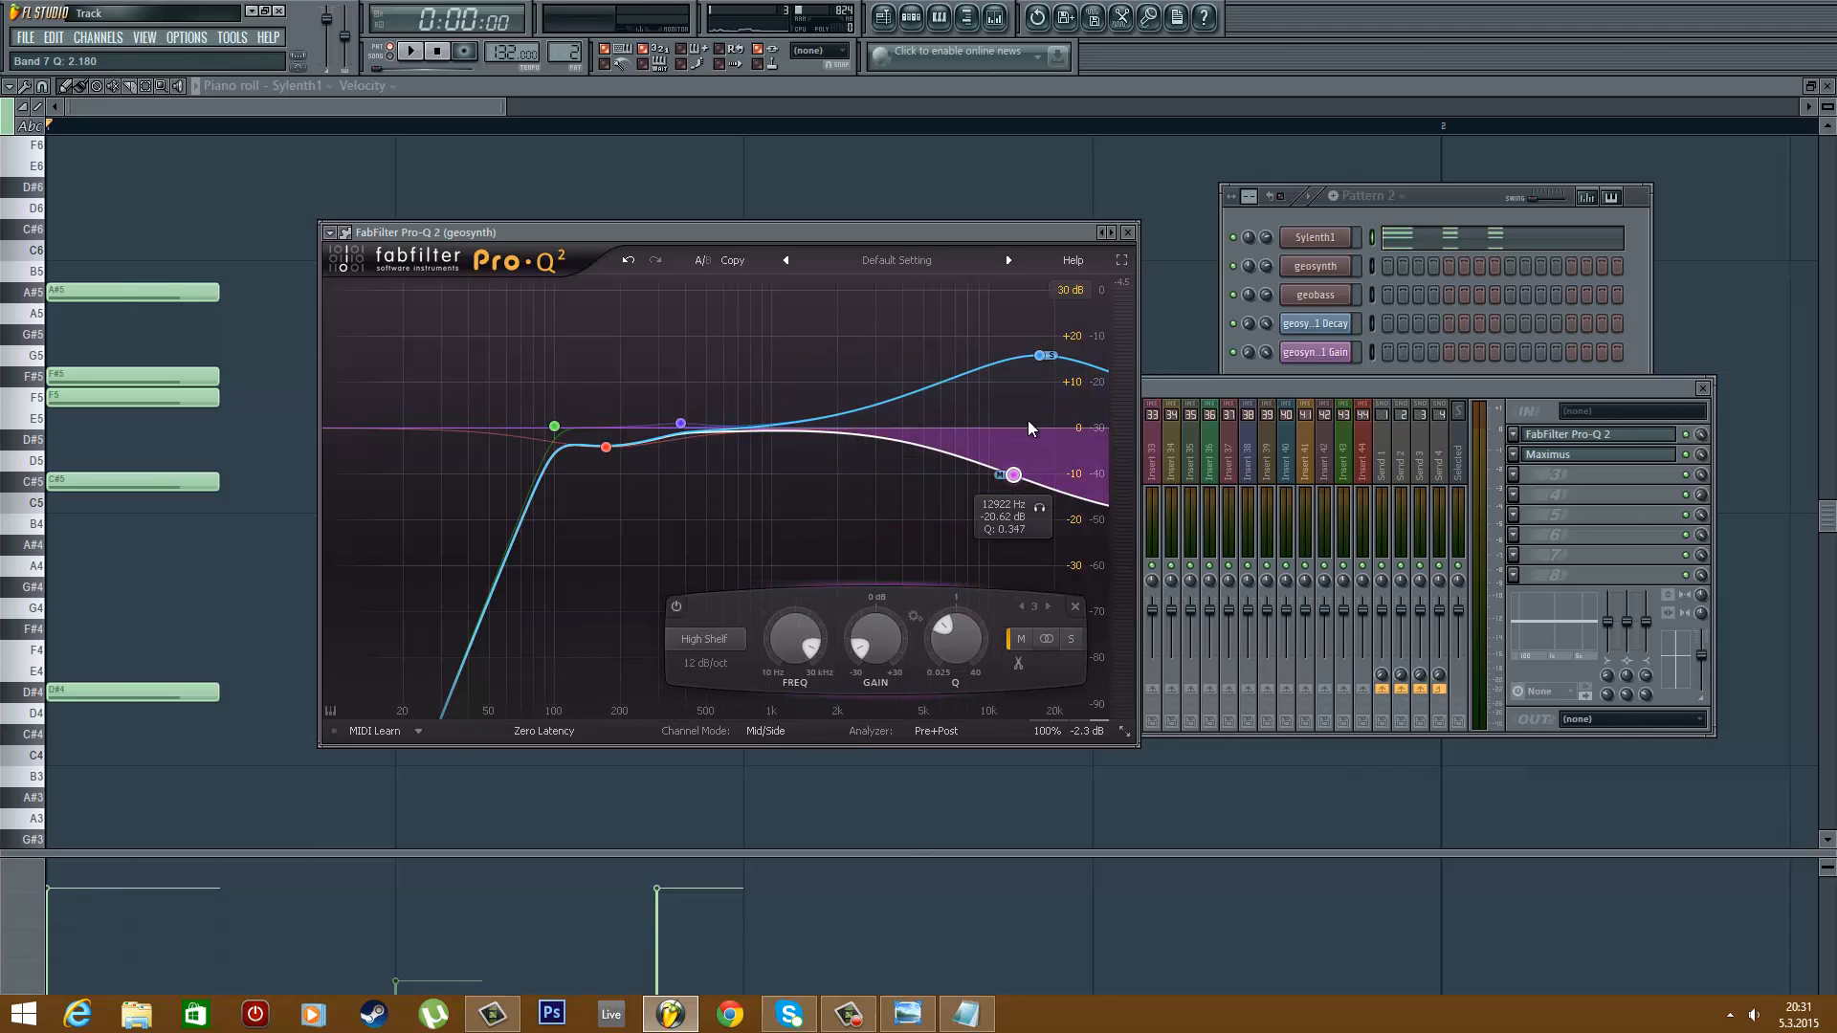
left_click(1041, 360)
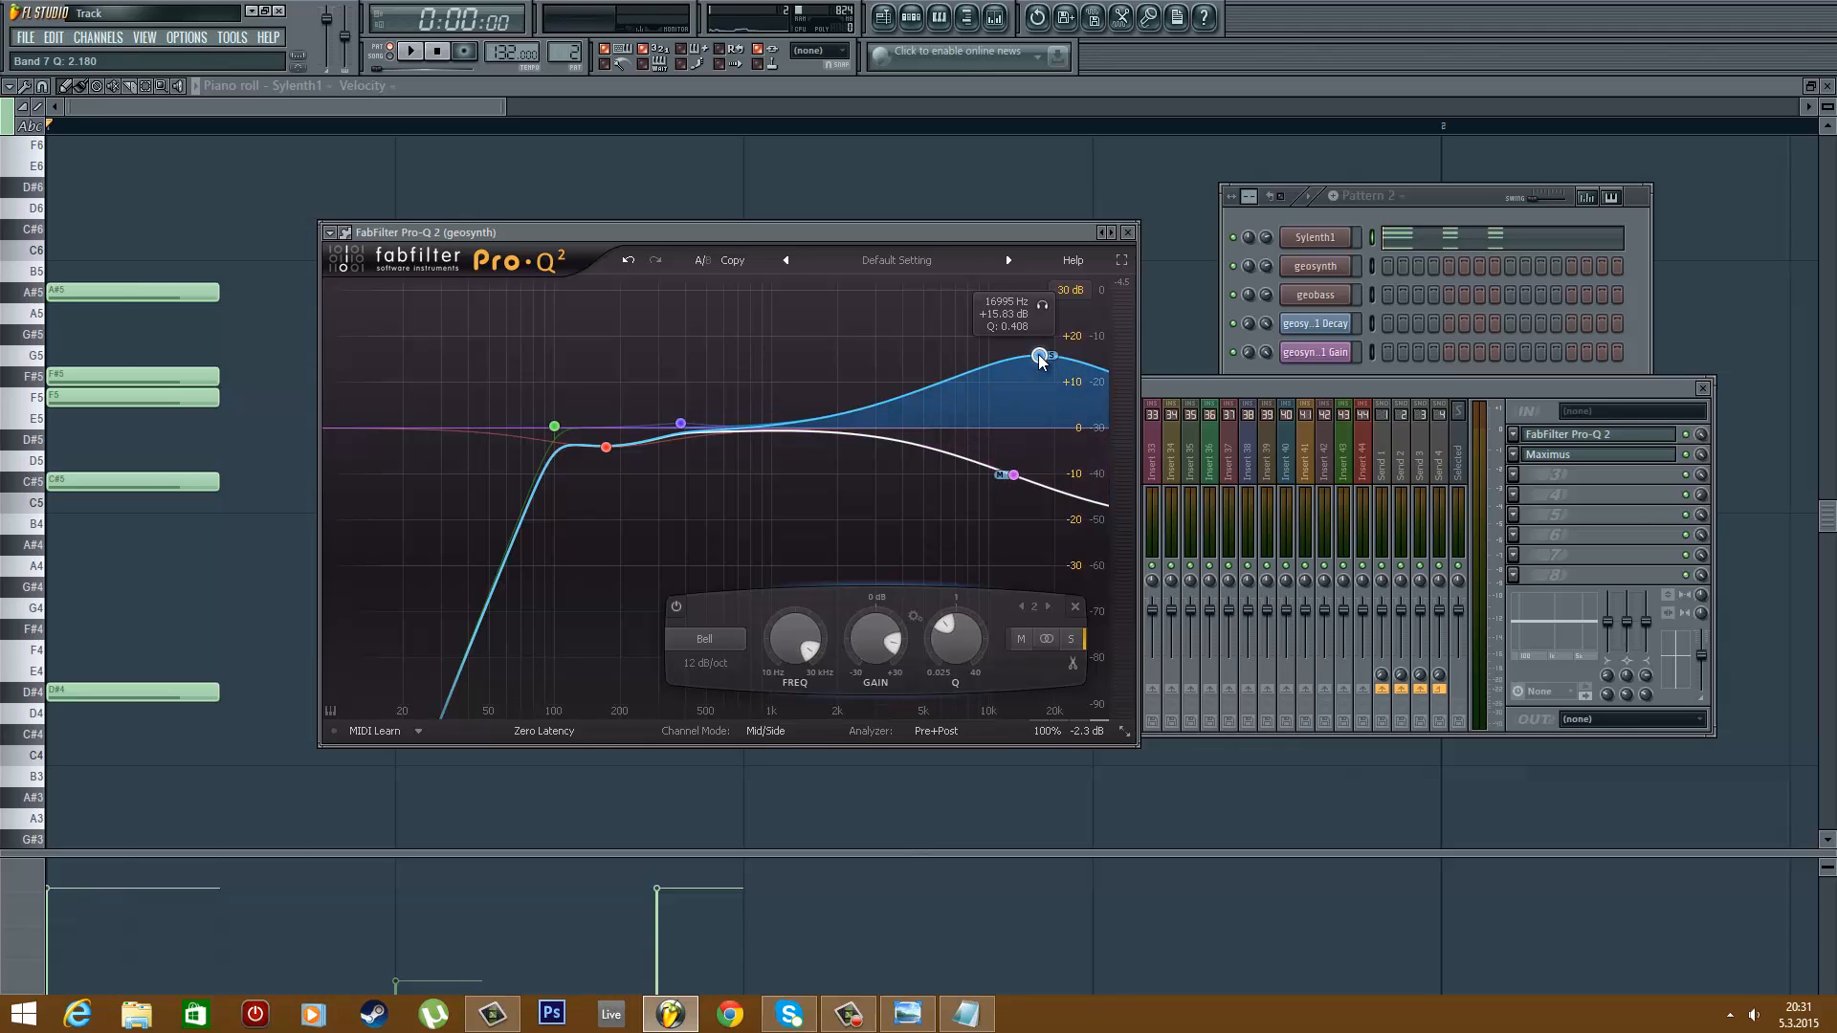
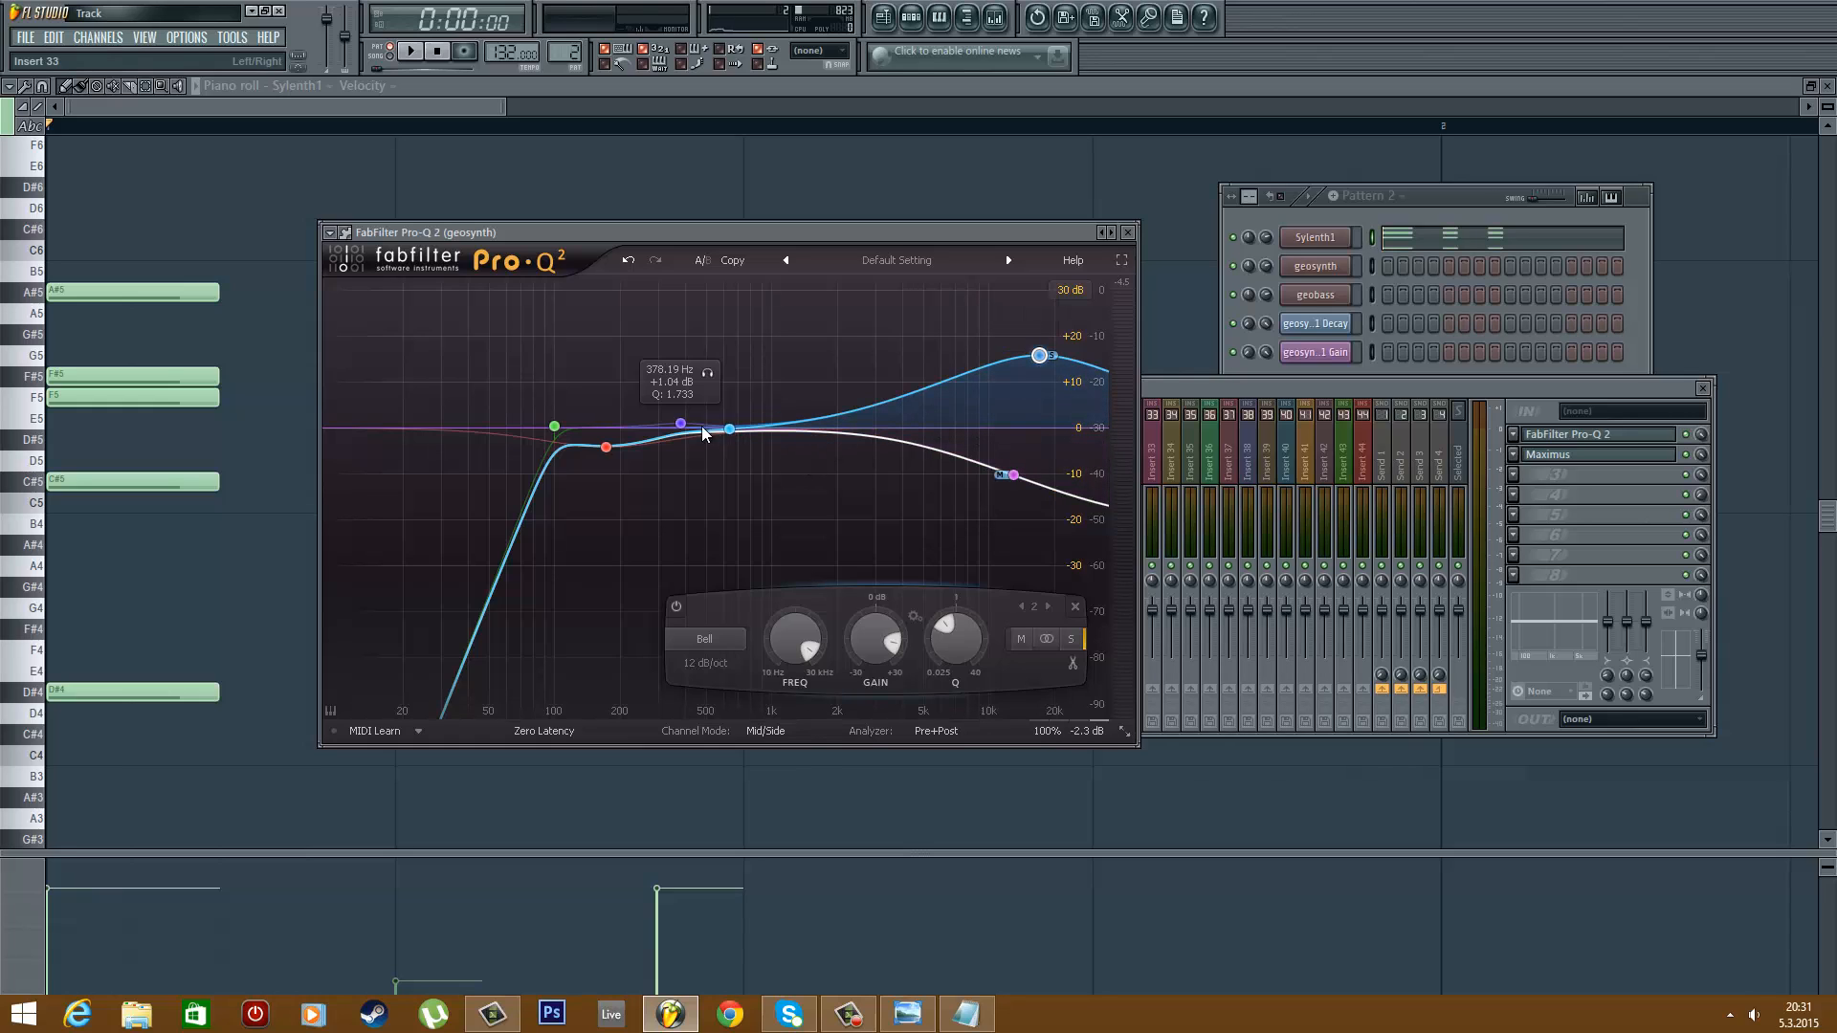
left_click(605, 446)
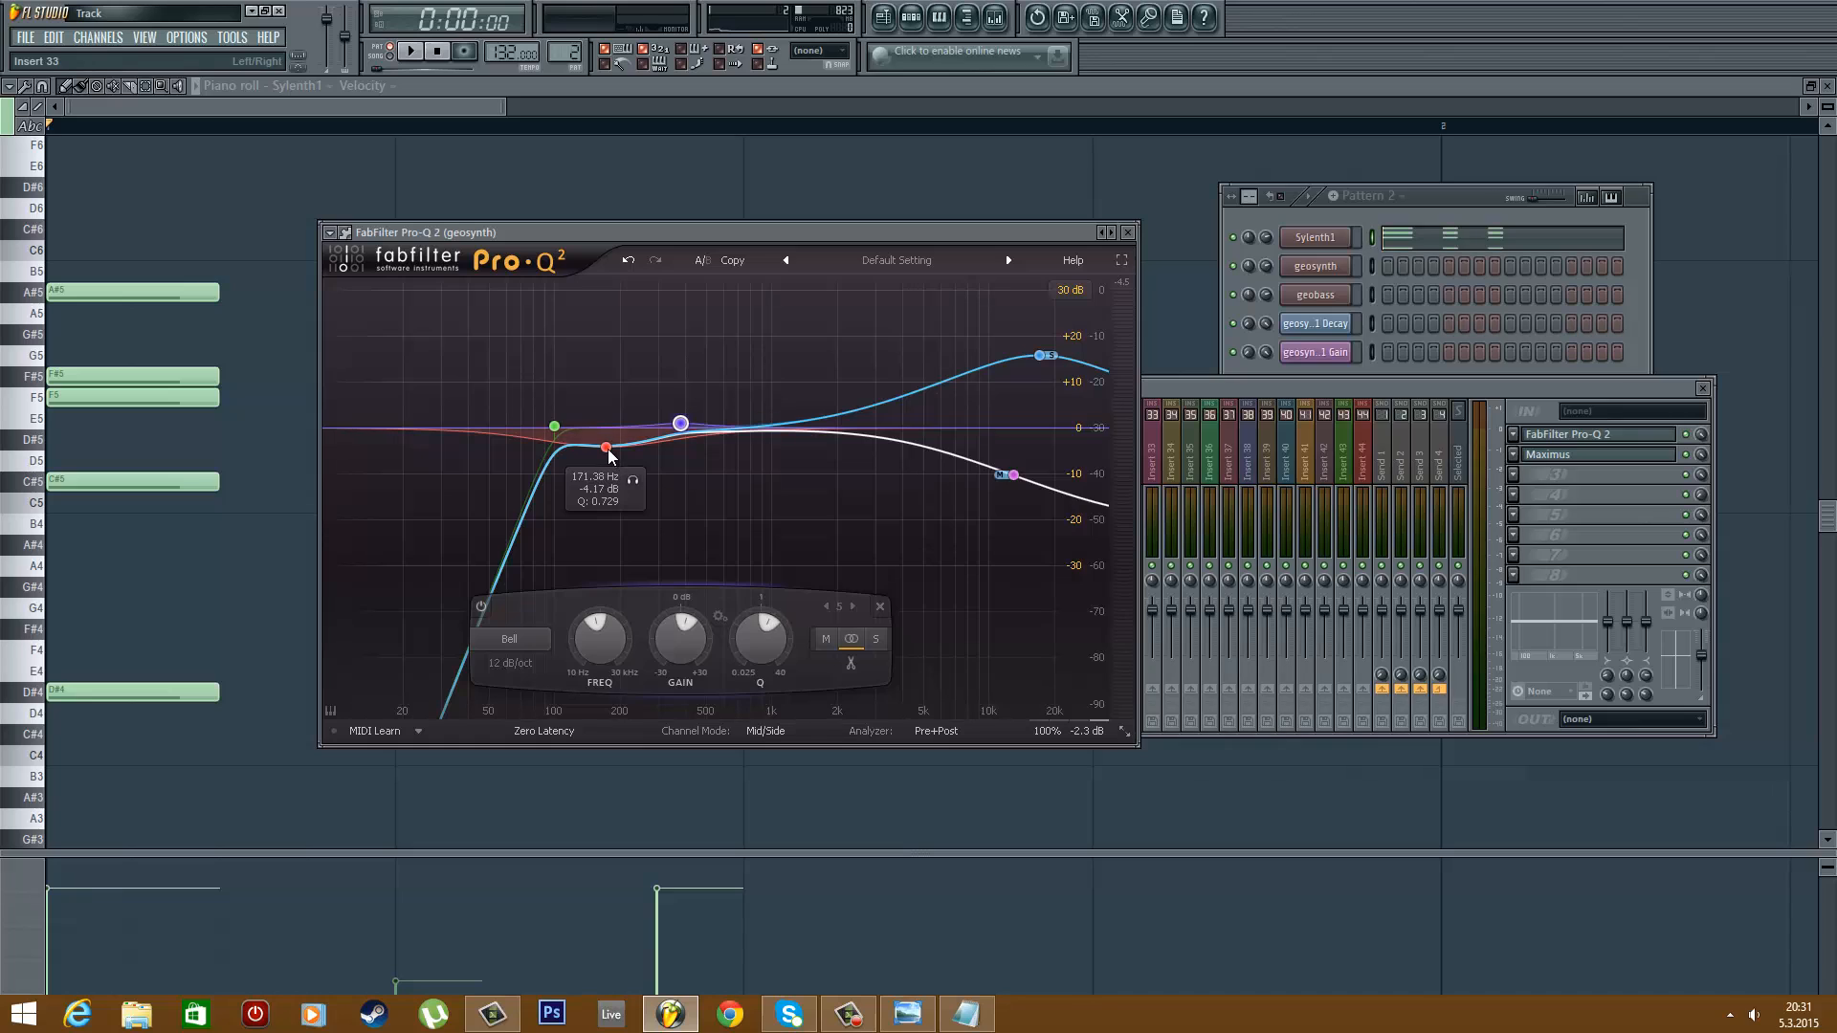
left_click(680, 423)
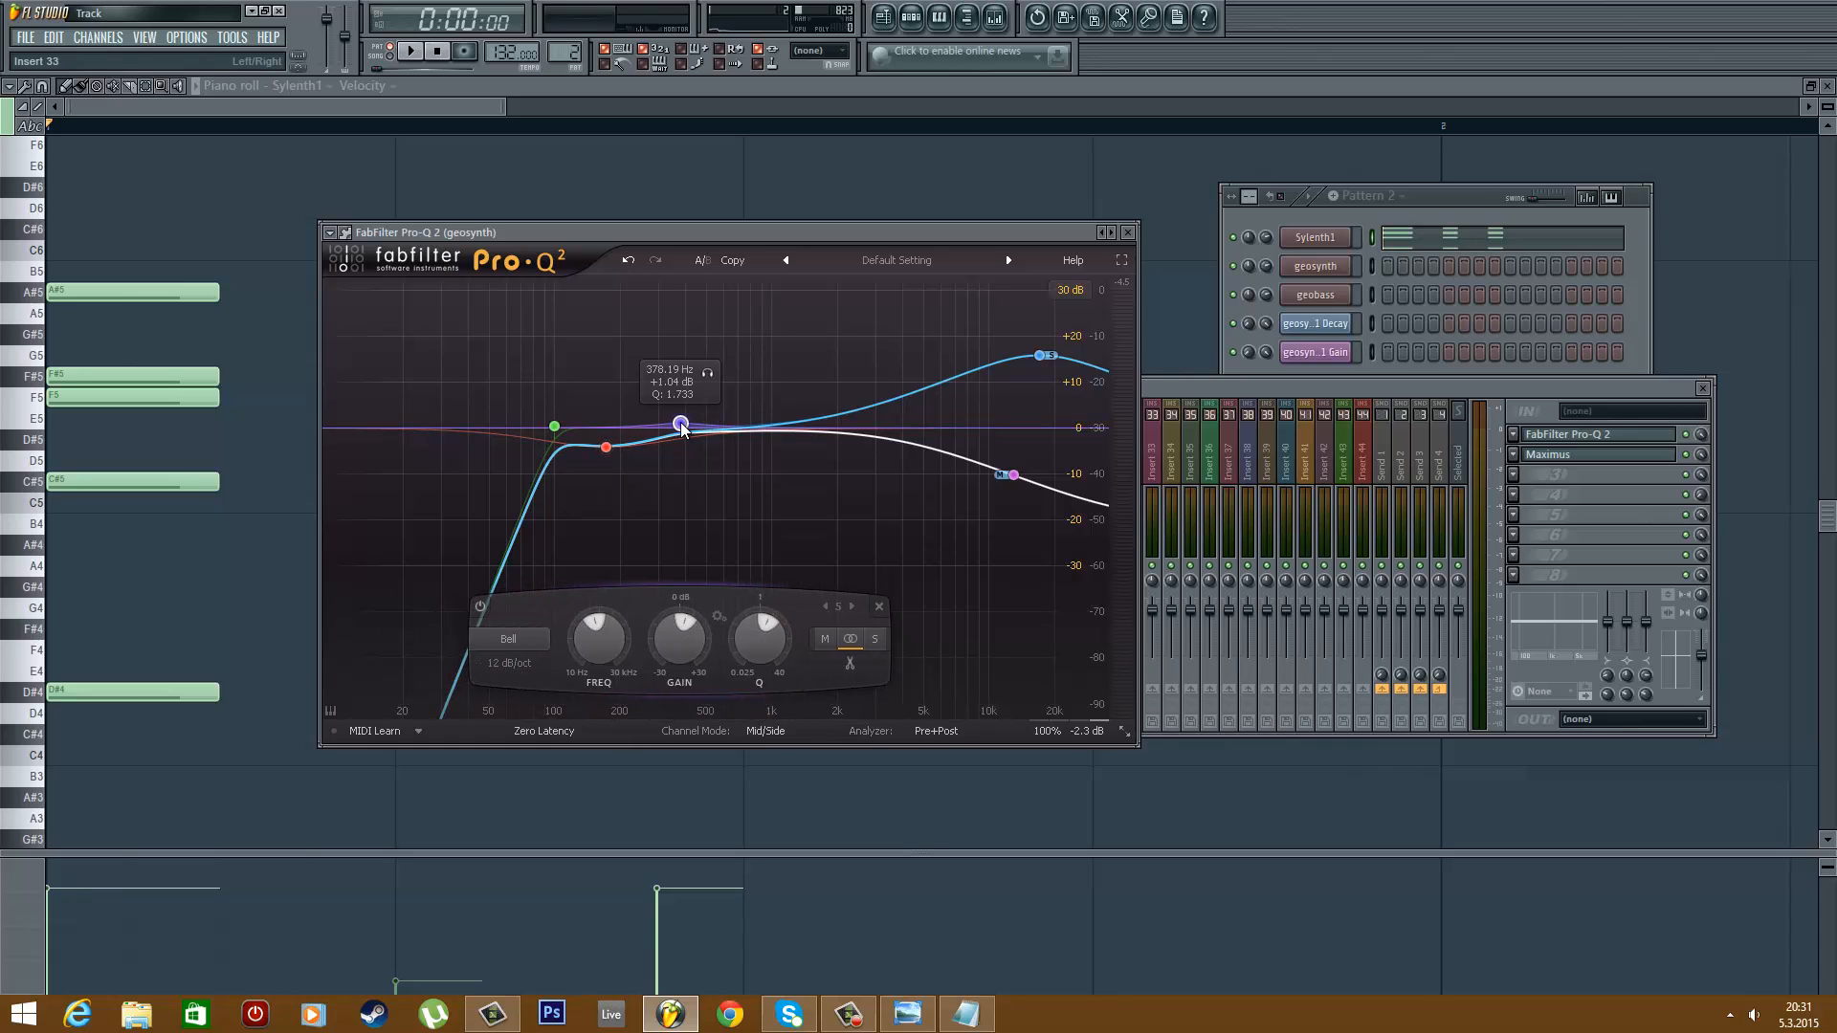
Step: Play the pattern while shifting the low-mid cut to about 175 Hz and -4 dB, and stop playback
left_click(413, 55)
left_click_drag(613, 453, 612, 452)
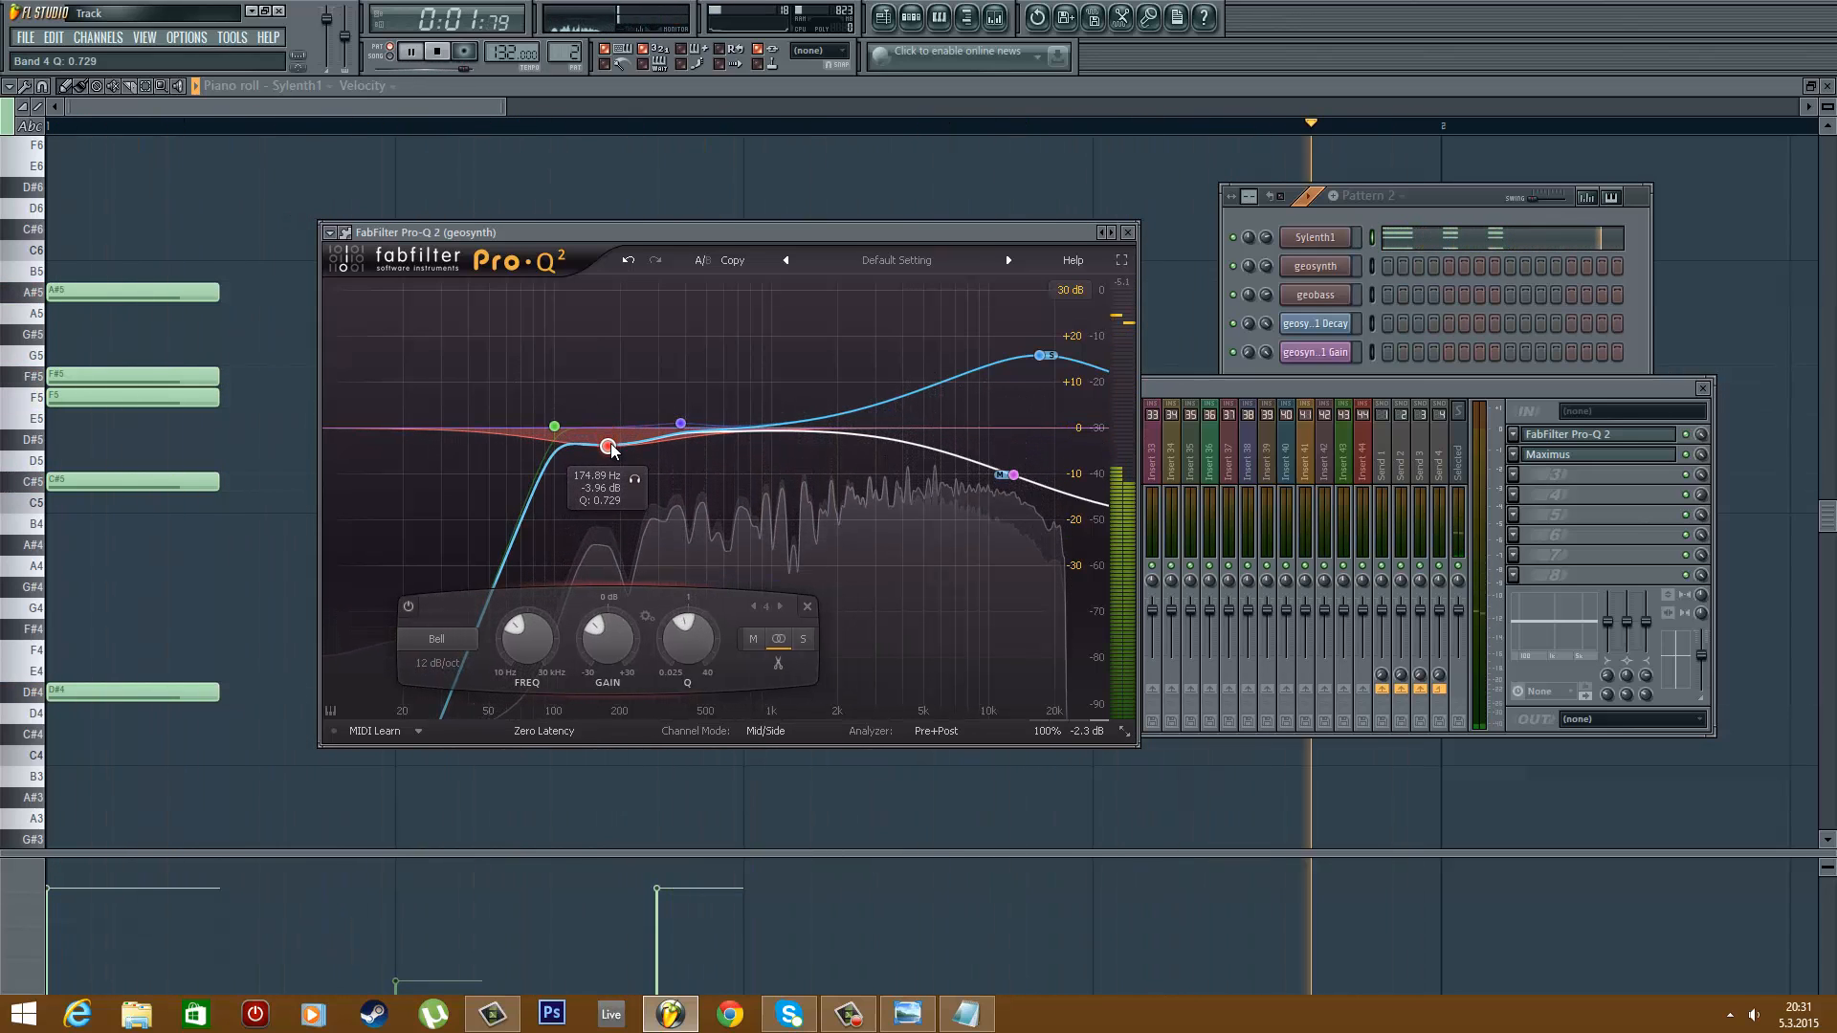
left_click(437, 51)
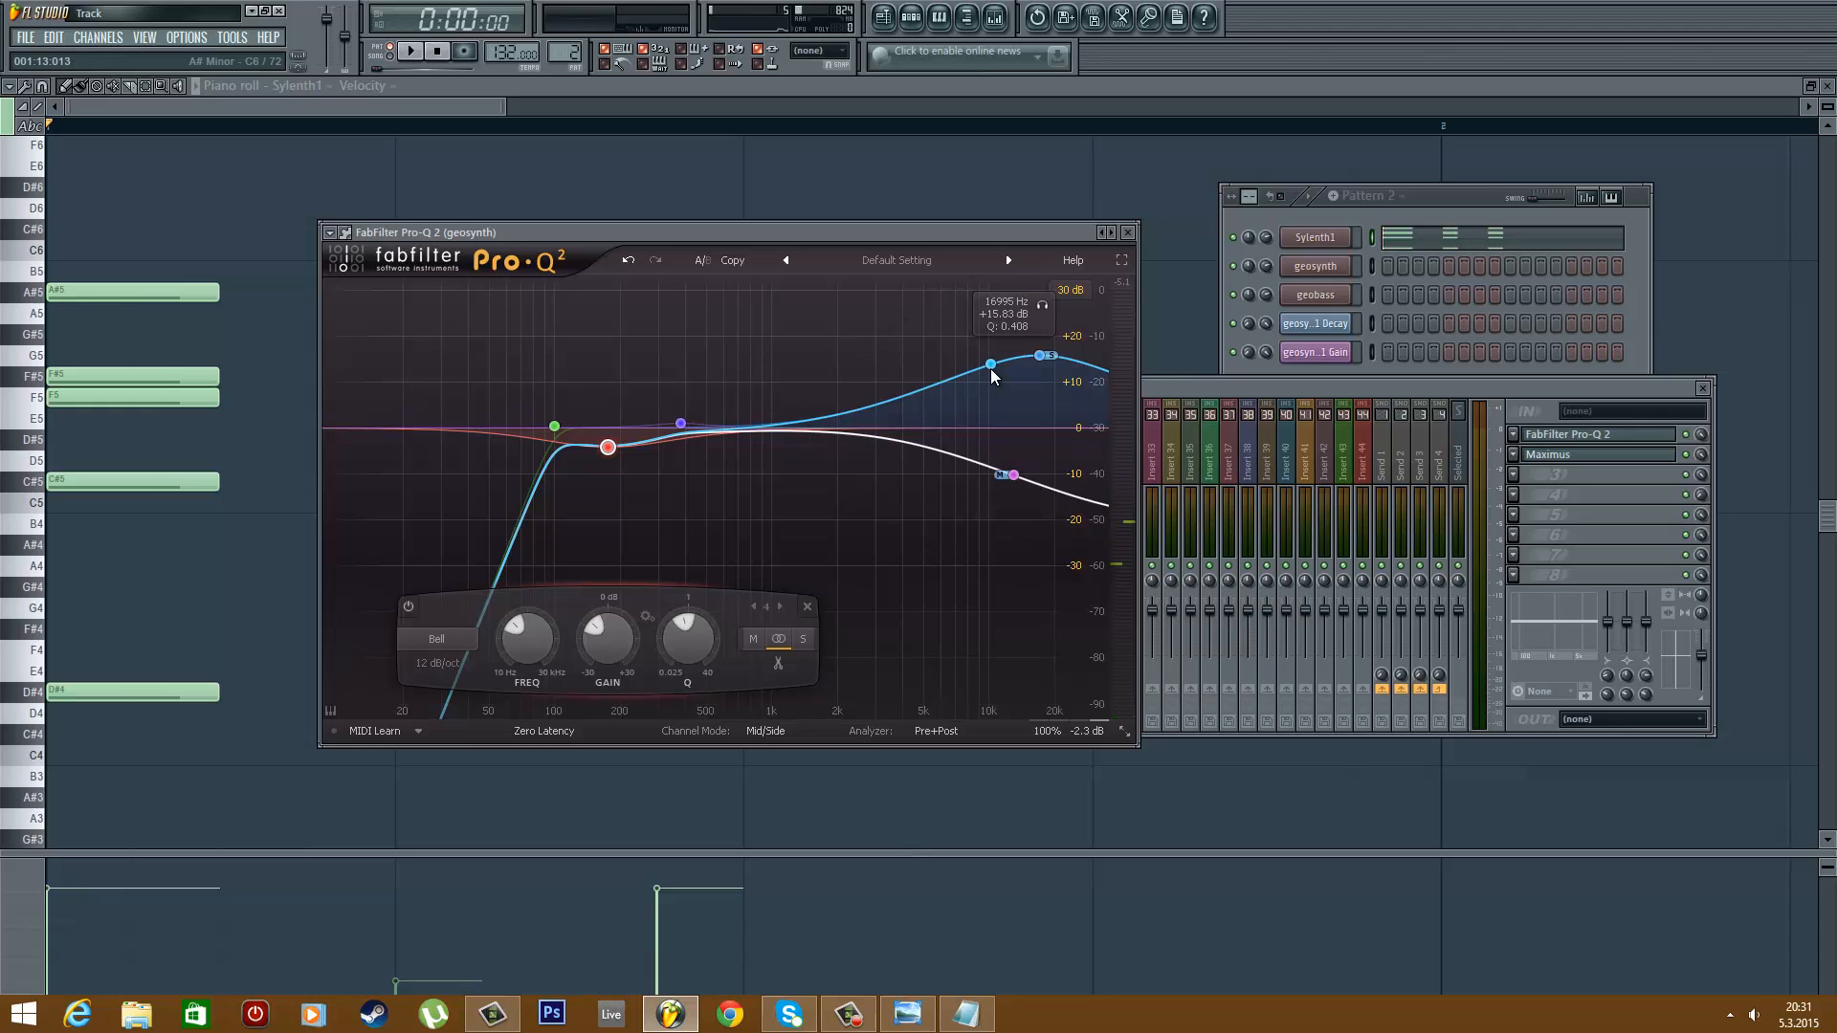
Step: Replace the EQ window with the geosynth track's Maximus, place it over the mixer, and dismiss its preset list without choosing a preset
left_click(1131, 232)
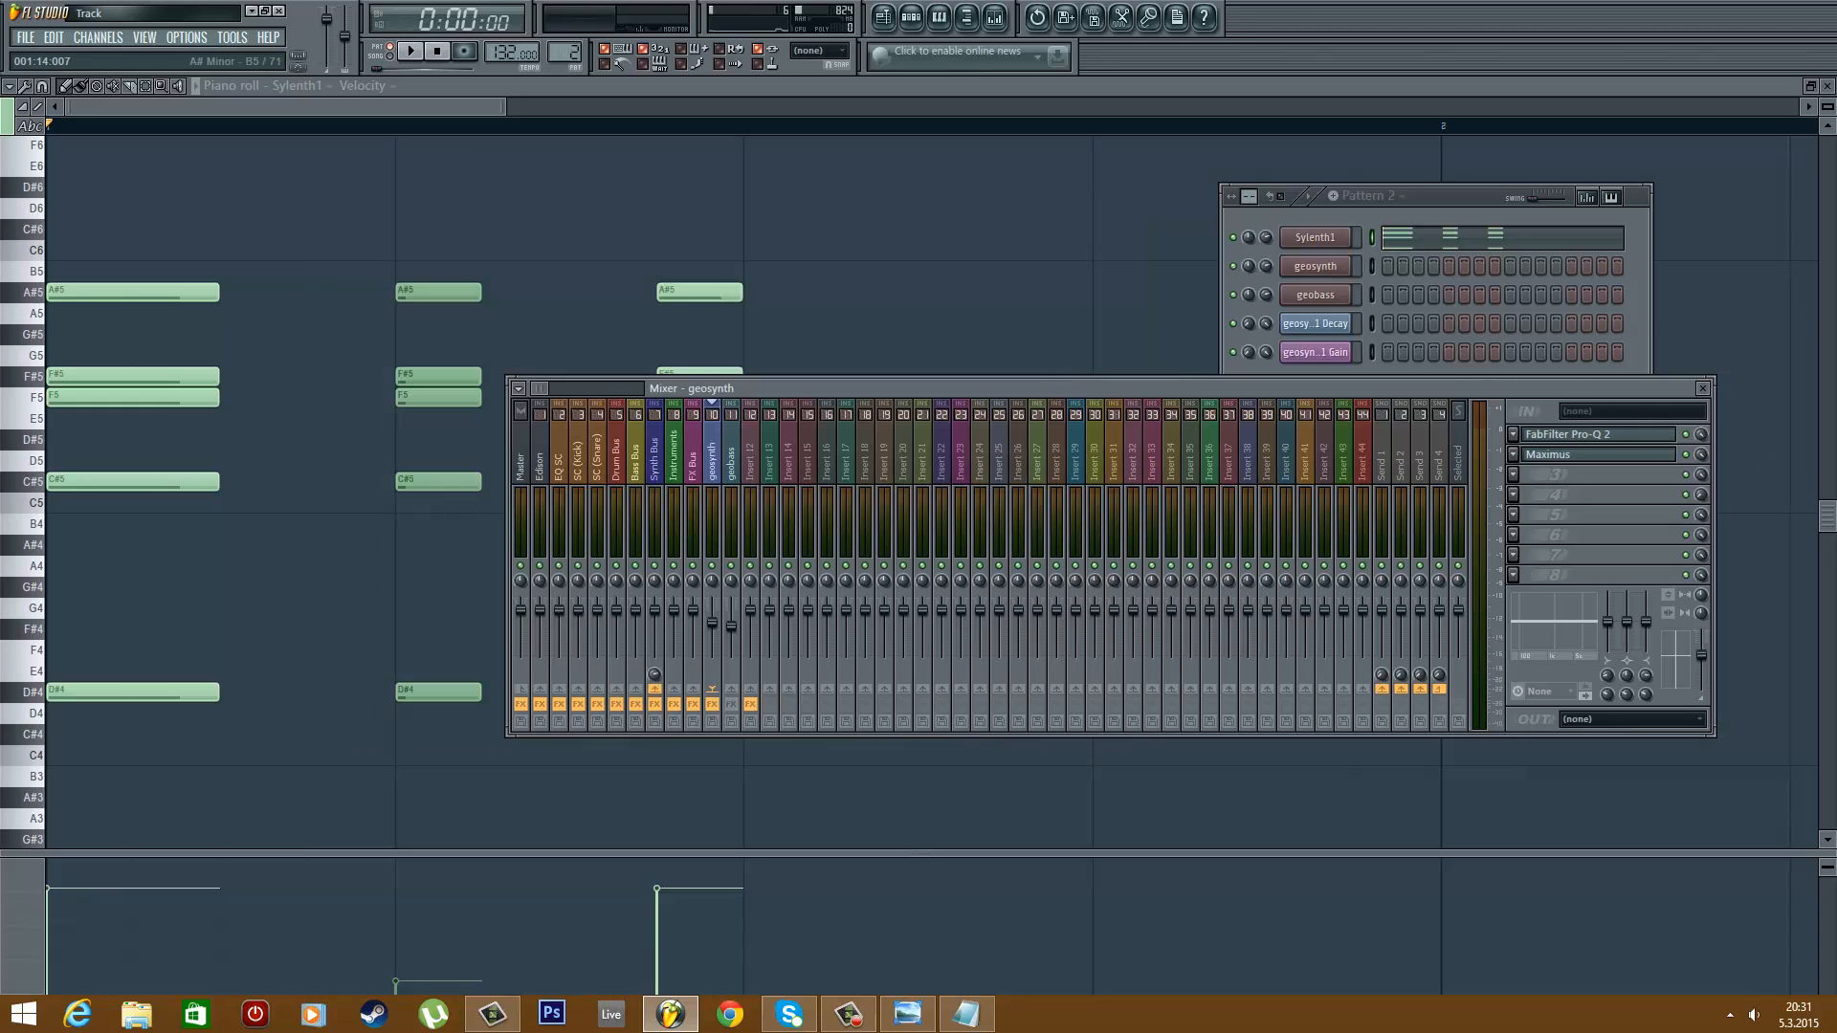
left_click(1598, 459)
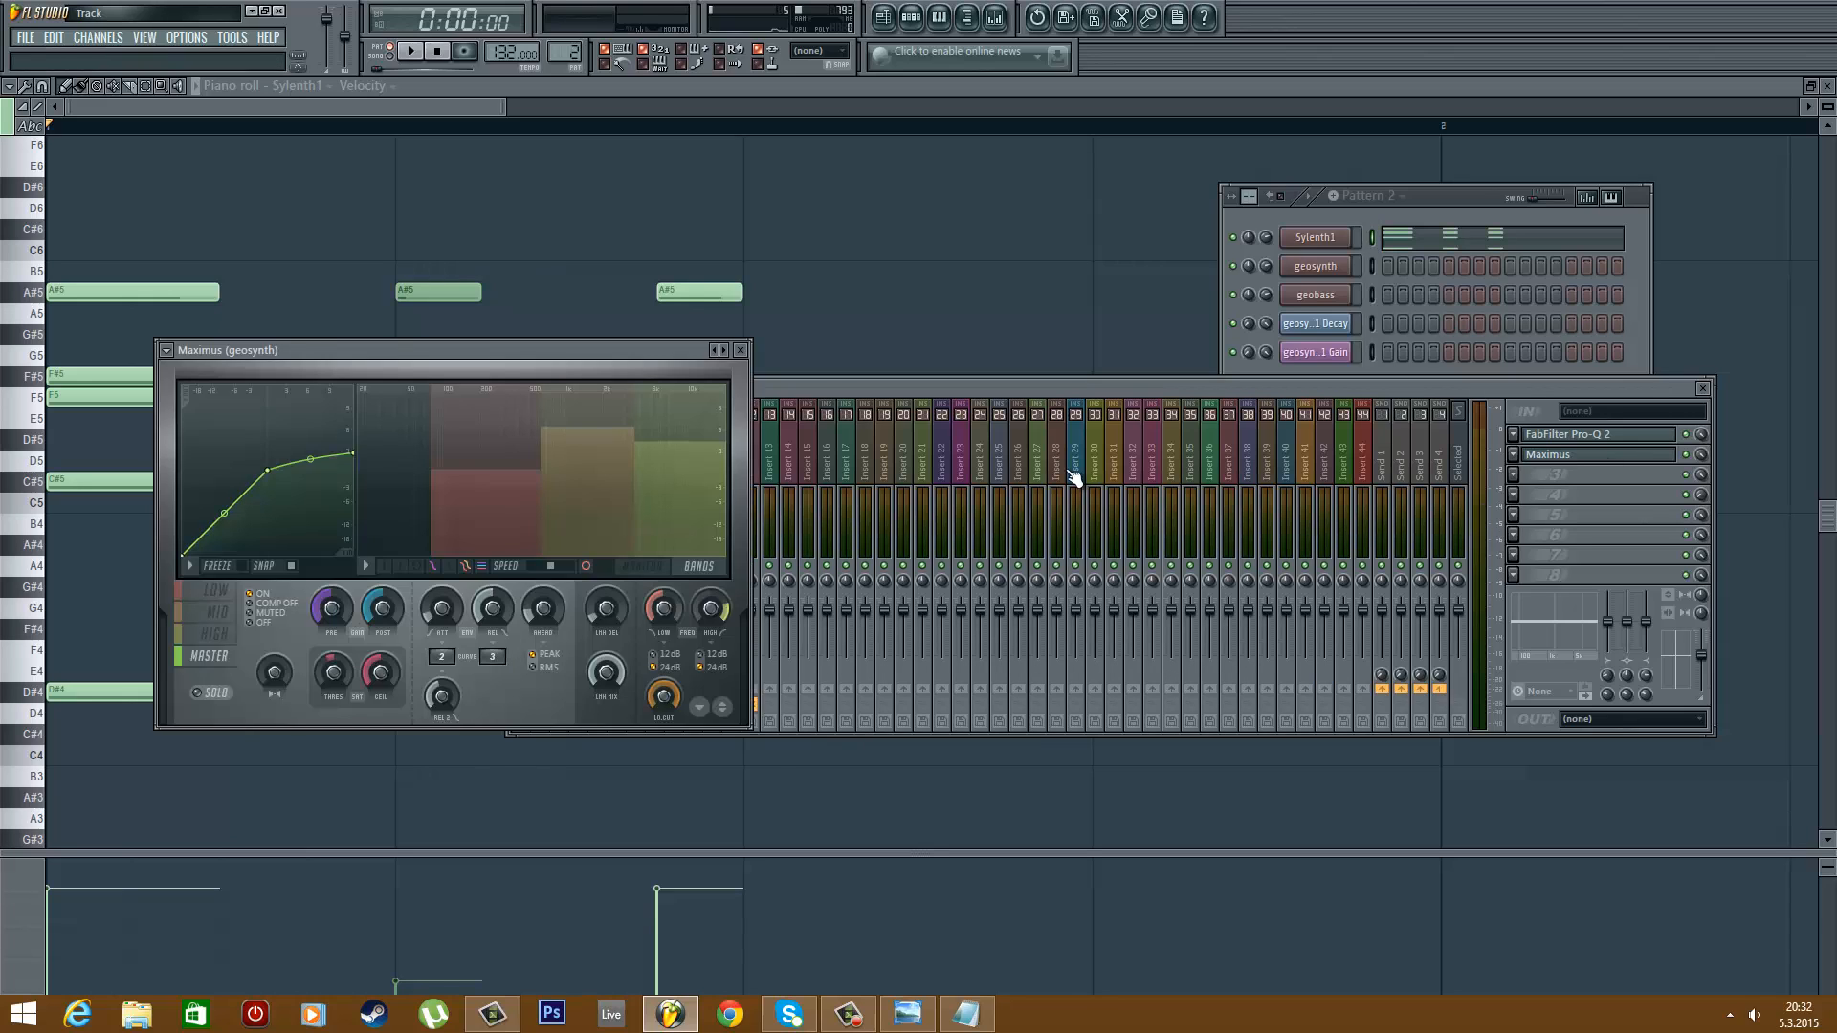
left_click_drag(612, 349, 1008, 242)
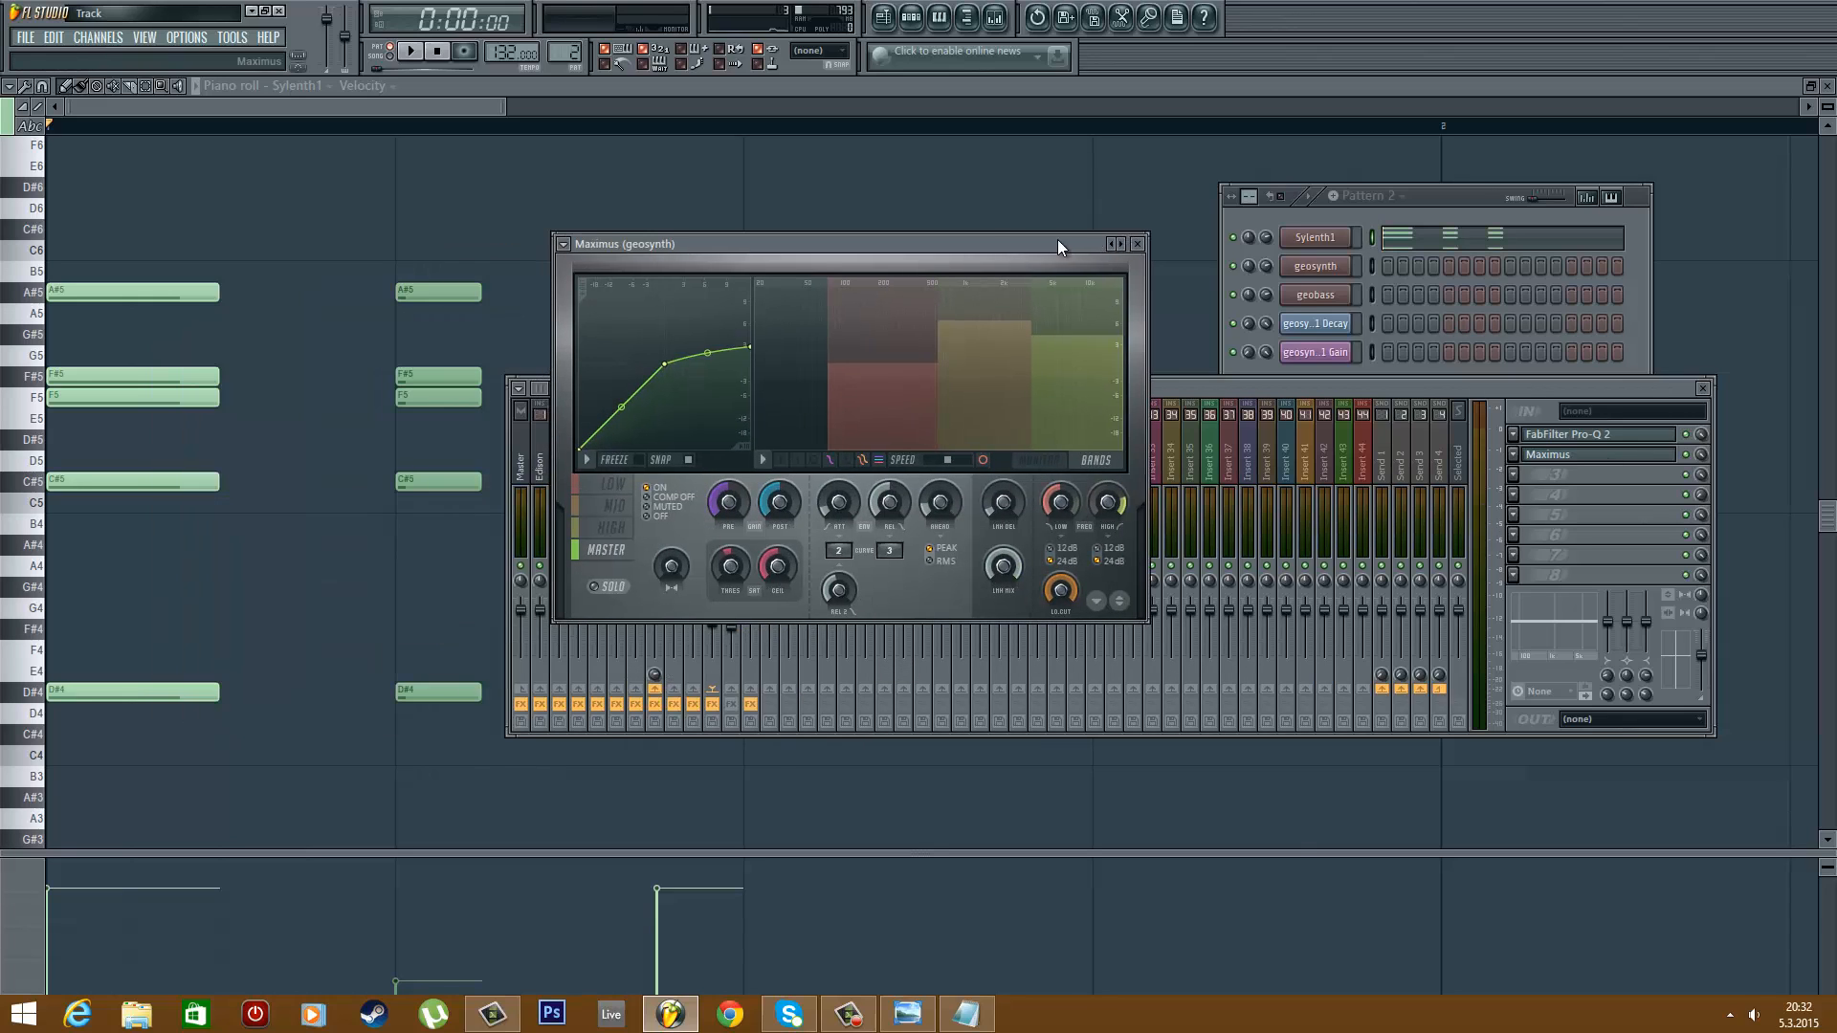
right_click(1122, 244)
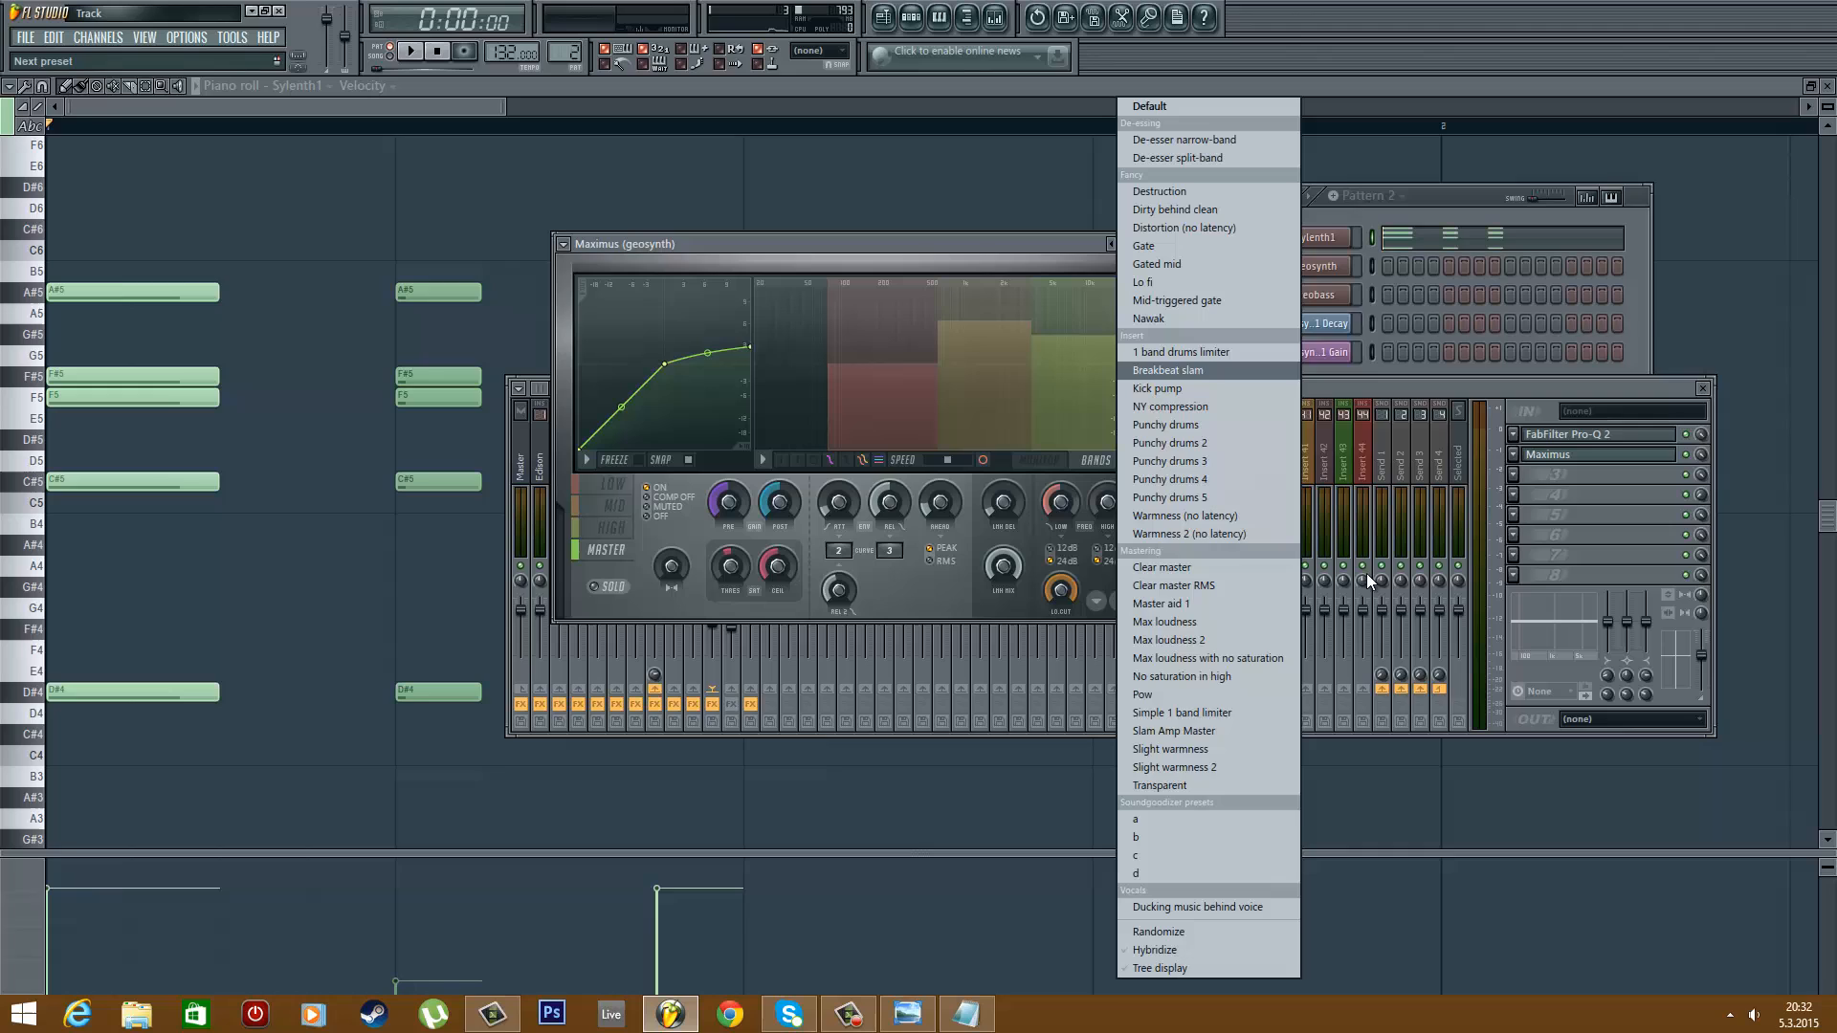
left_click(841, 235)
Step: Examine the compression curves of the low, mid and high bands in Maximus
left_click(895, 392)
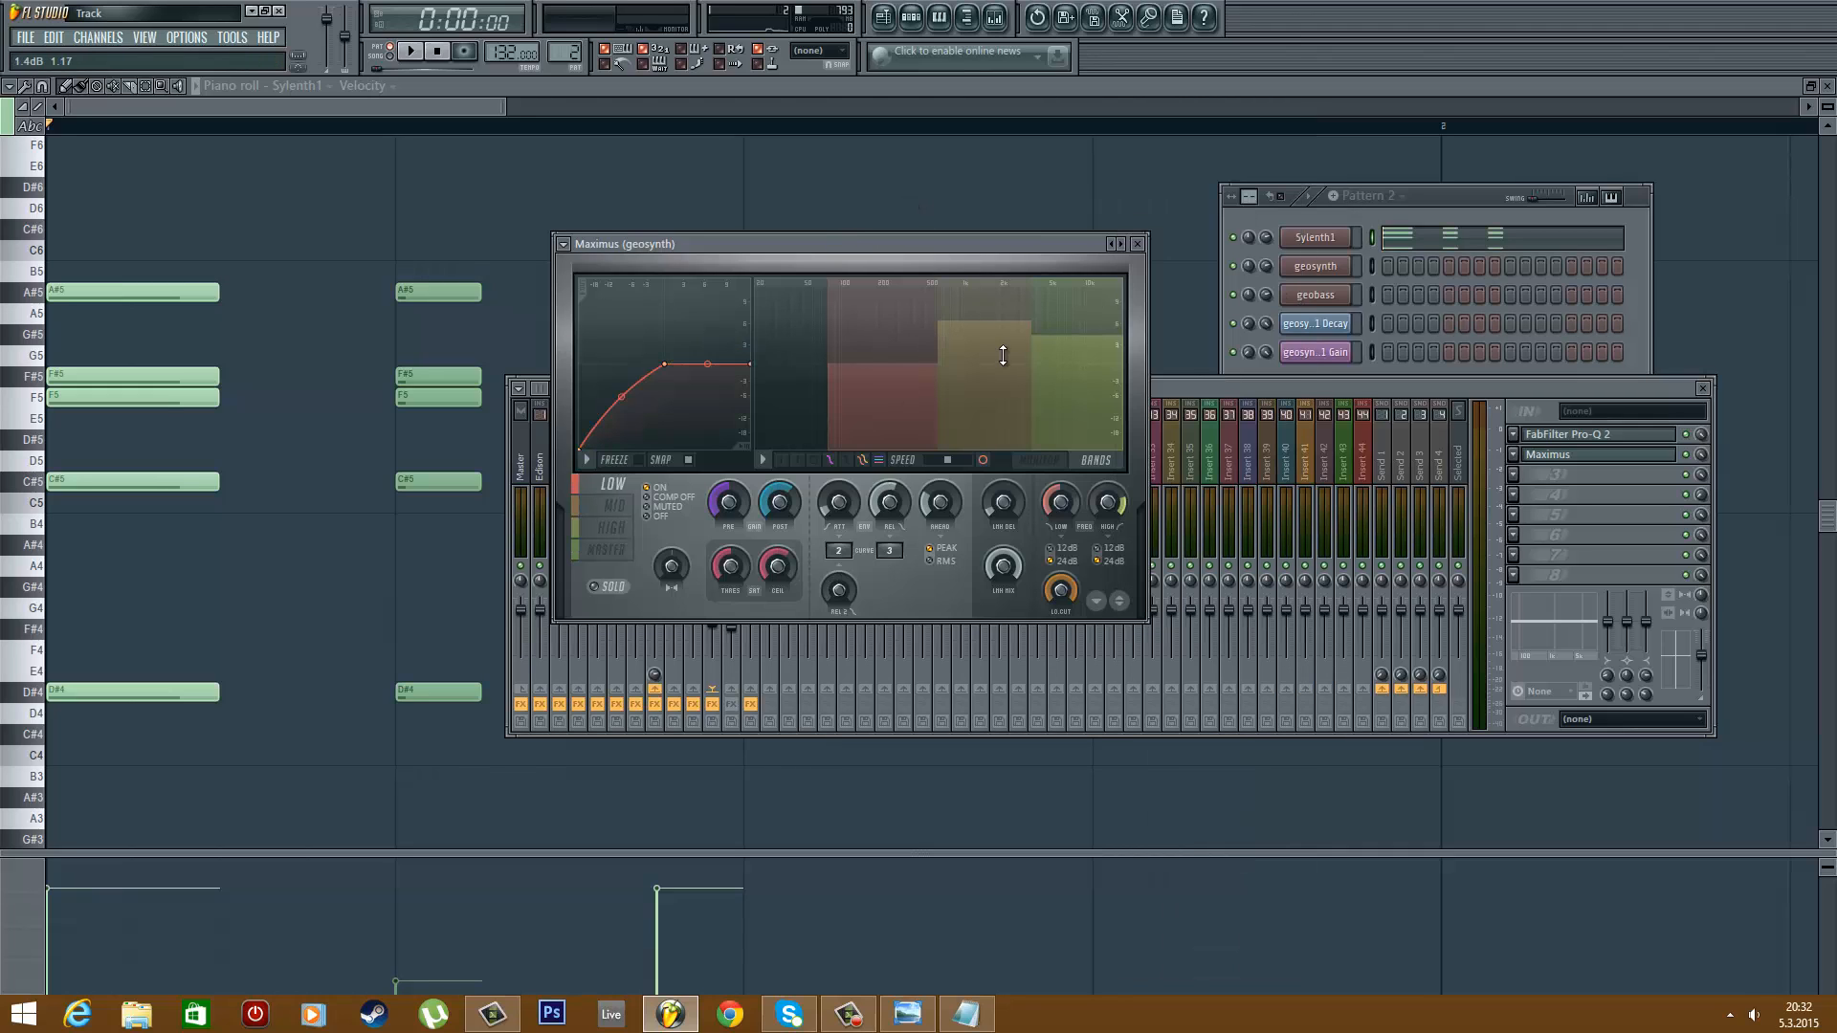
left_click(1003, 356)
left_click(1085, 384)
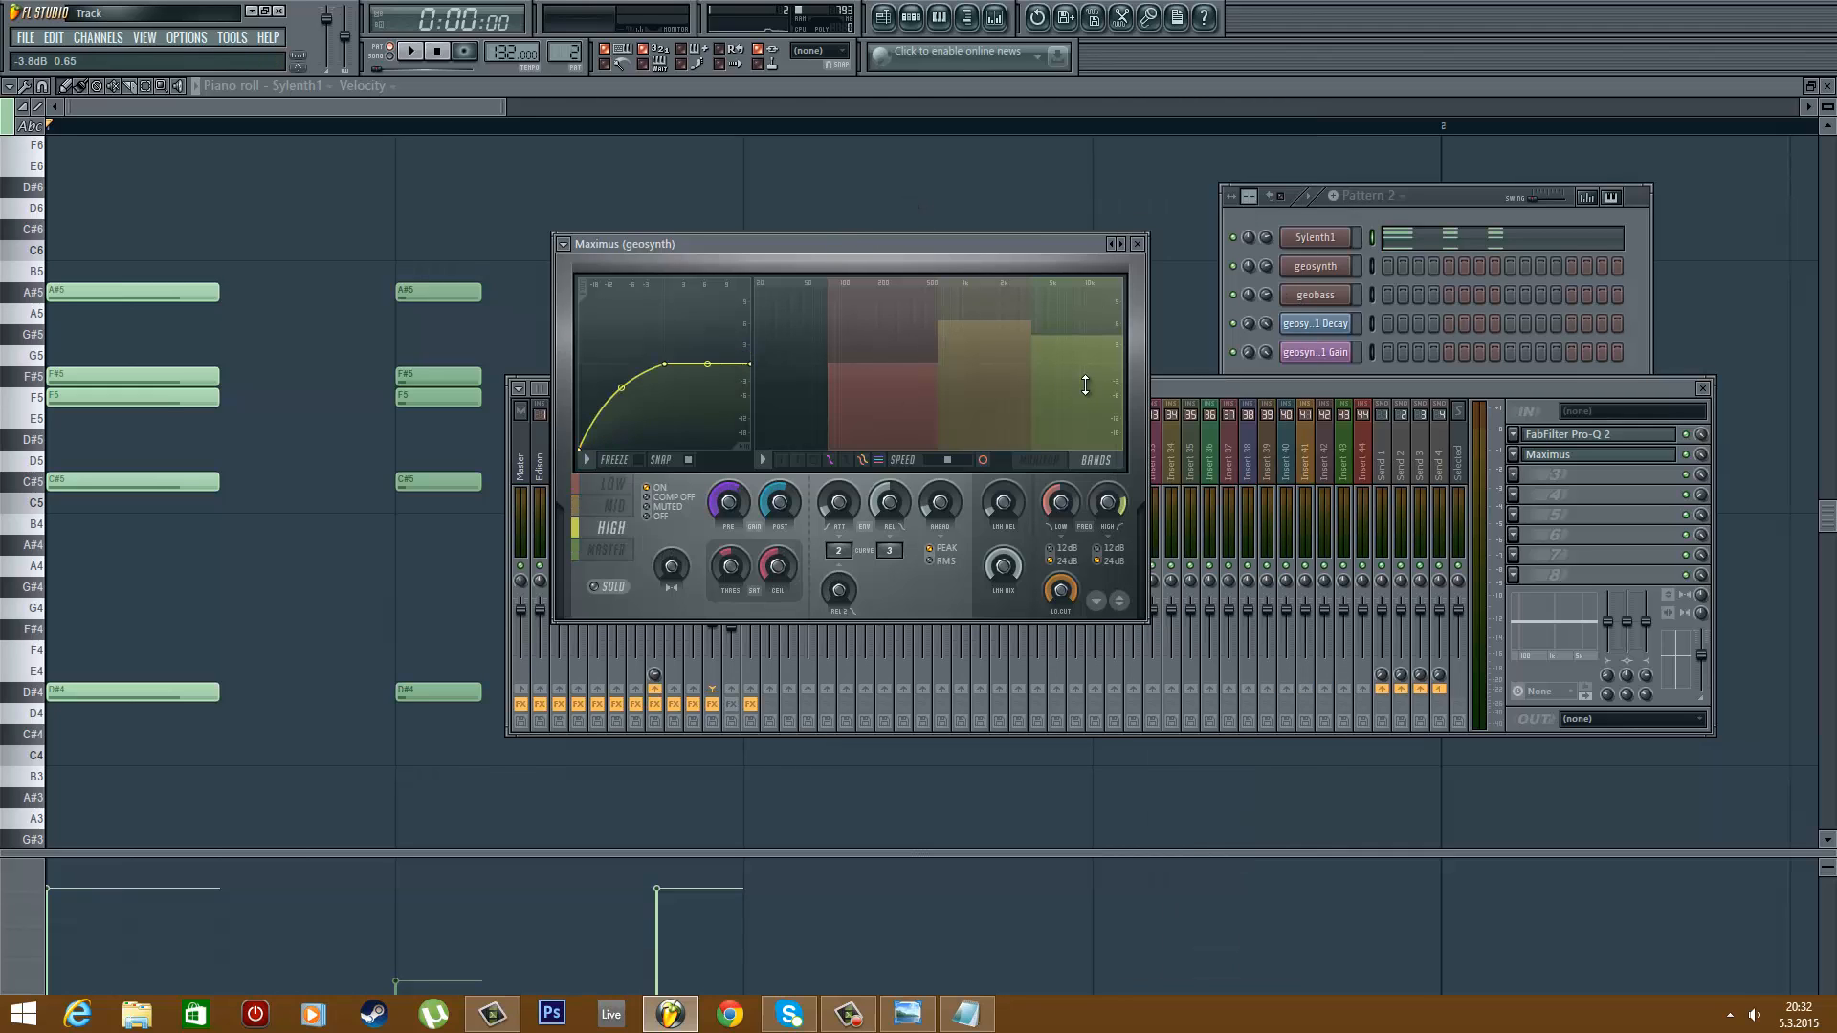
left_click(901, 408)
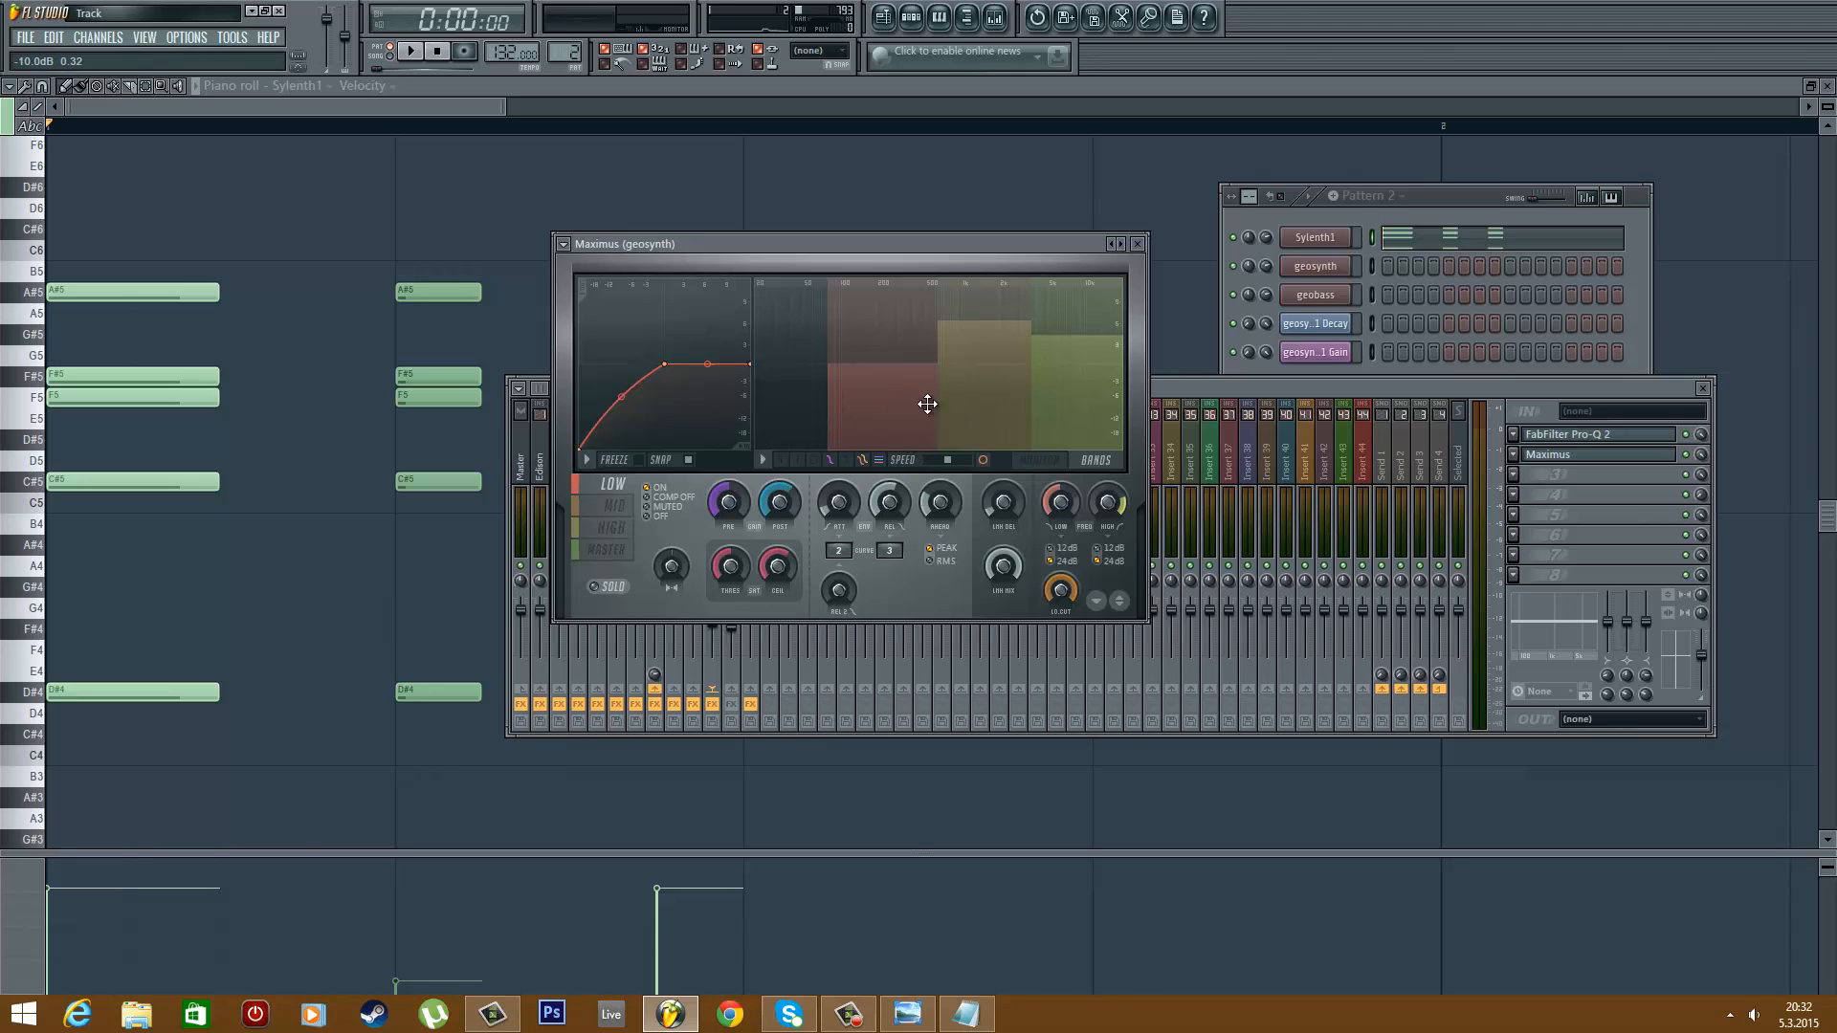
left_click(1005, 381)
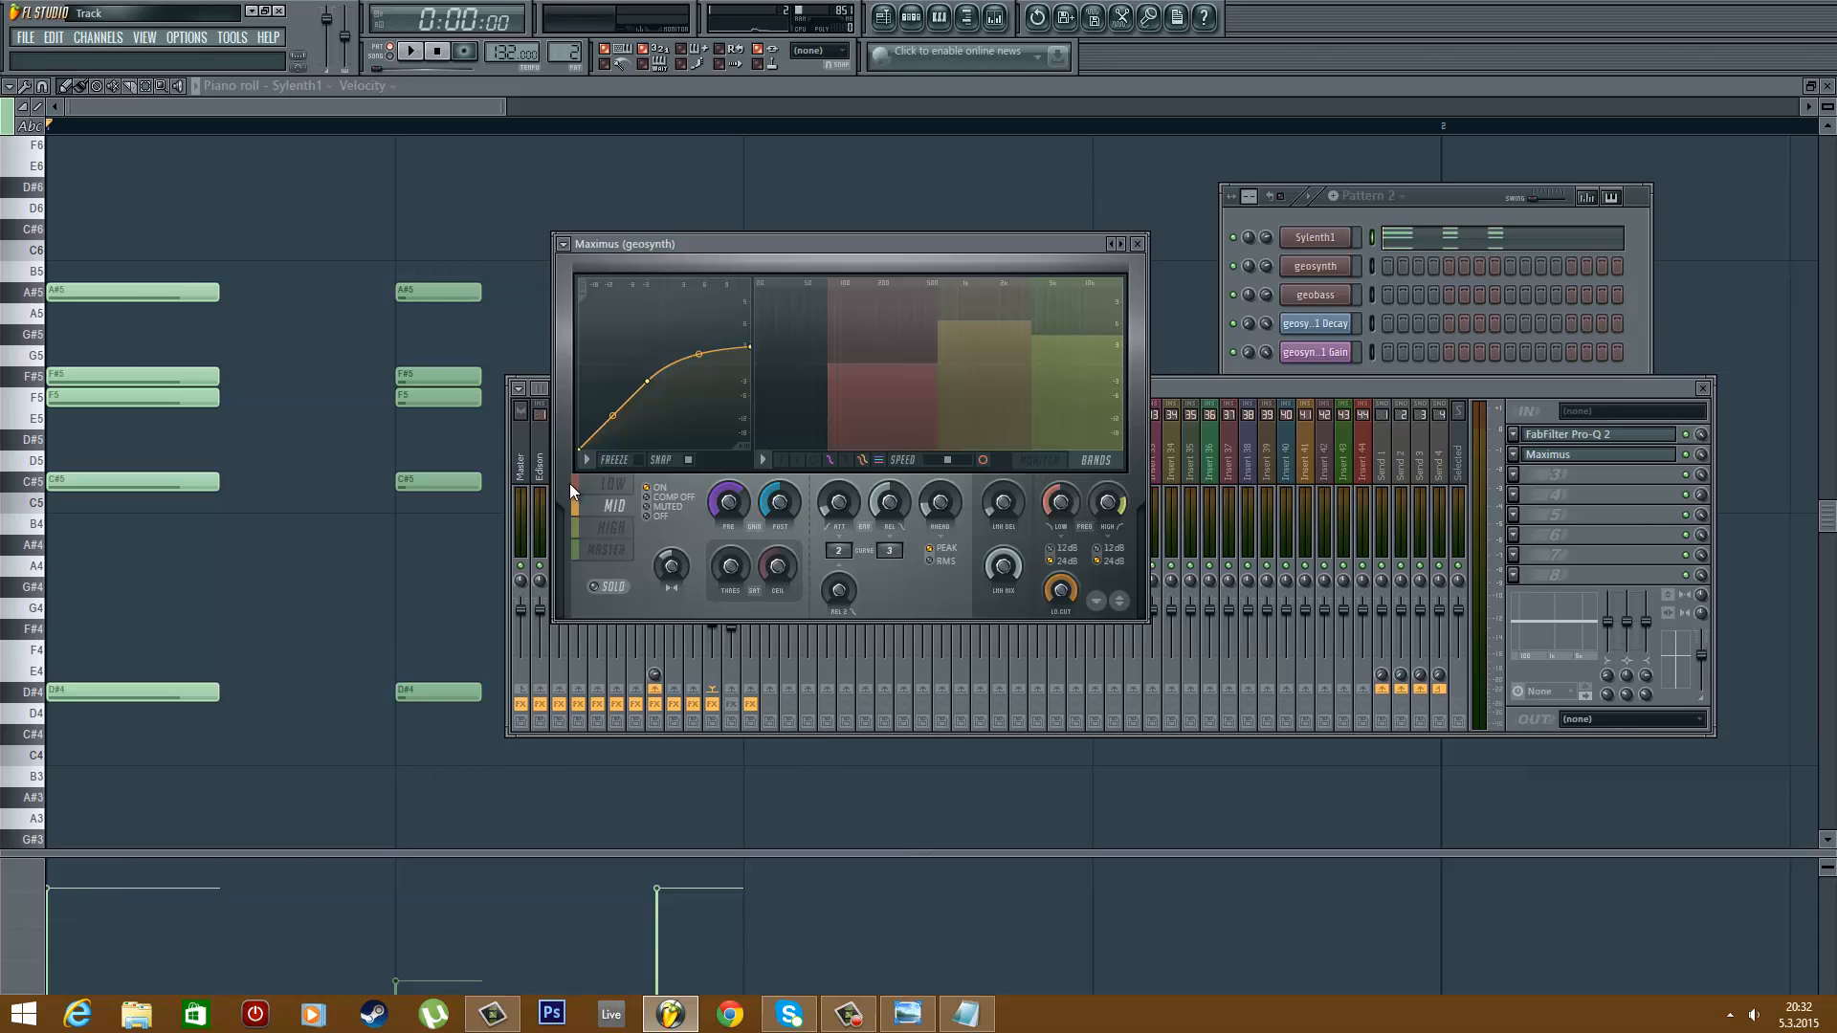
Step: Close Maximus, reopen Pro-Q 2 to view its side boost, move the mixer lower and the EQ aside, and close the EQ
left_click(1137, 244)
left_click(1593, 436)
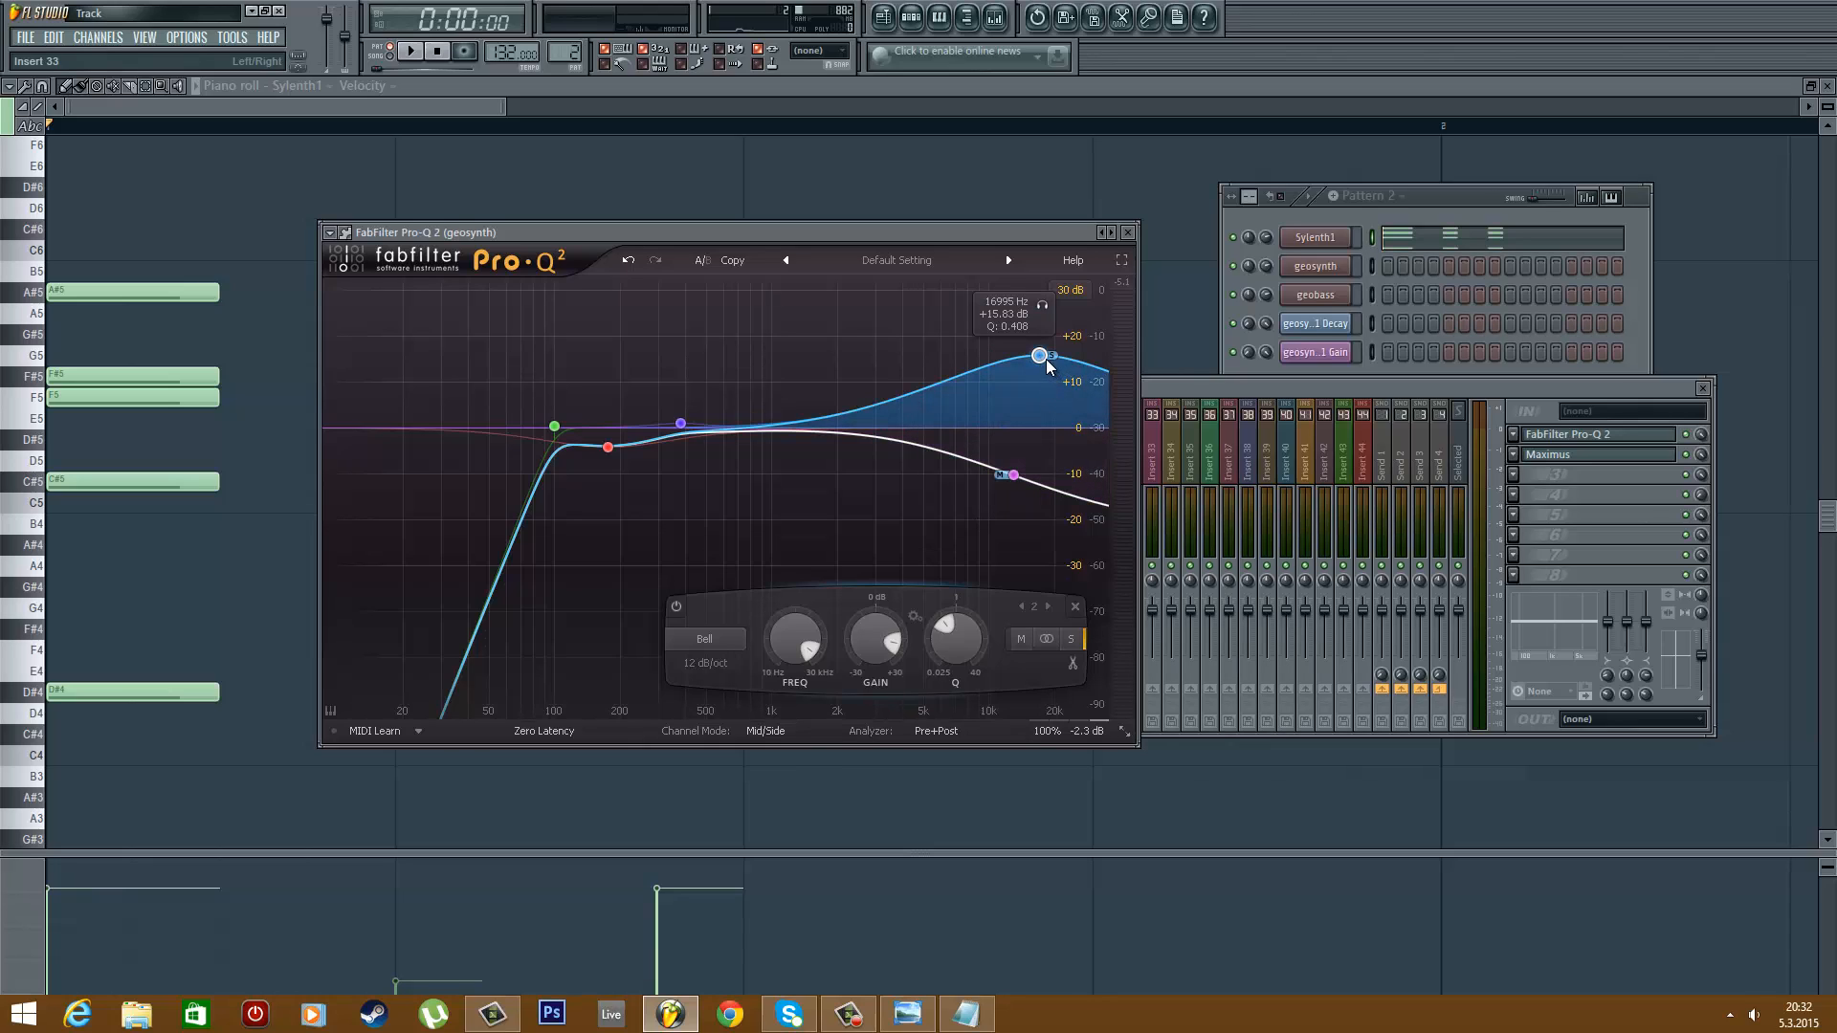
double_click(1242, 386)
left_click_drag(993, 233, 1114, 244)
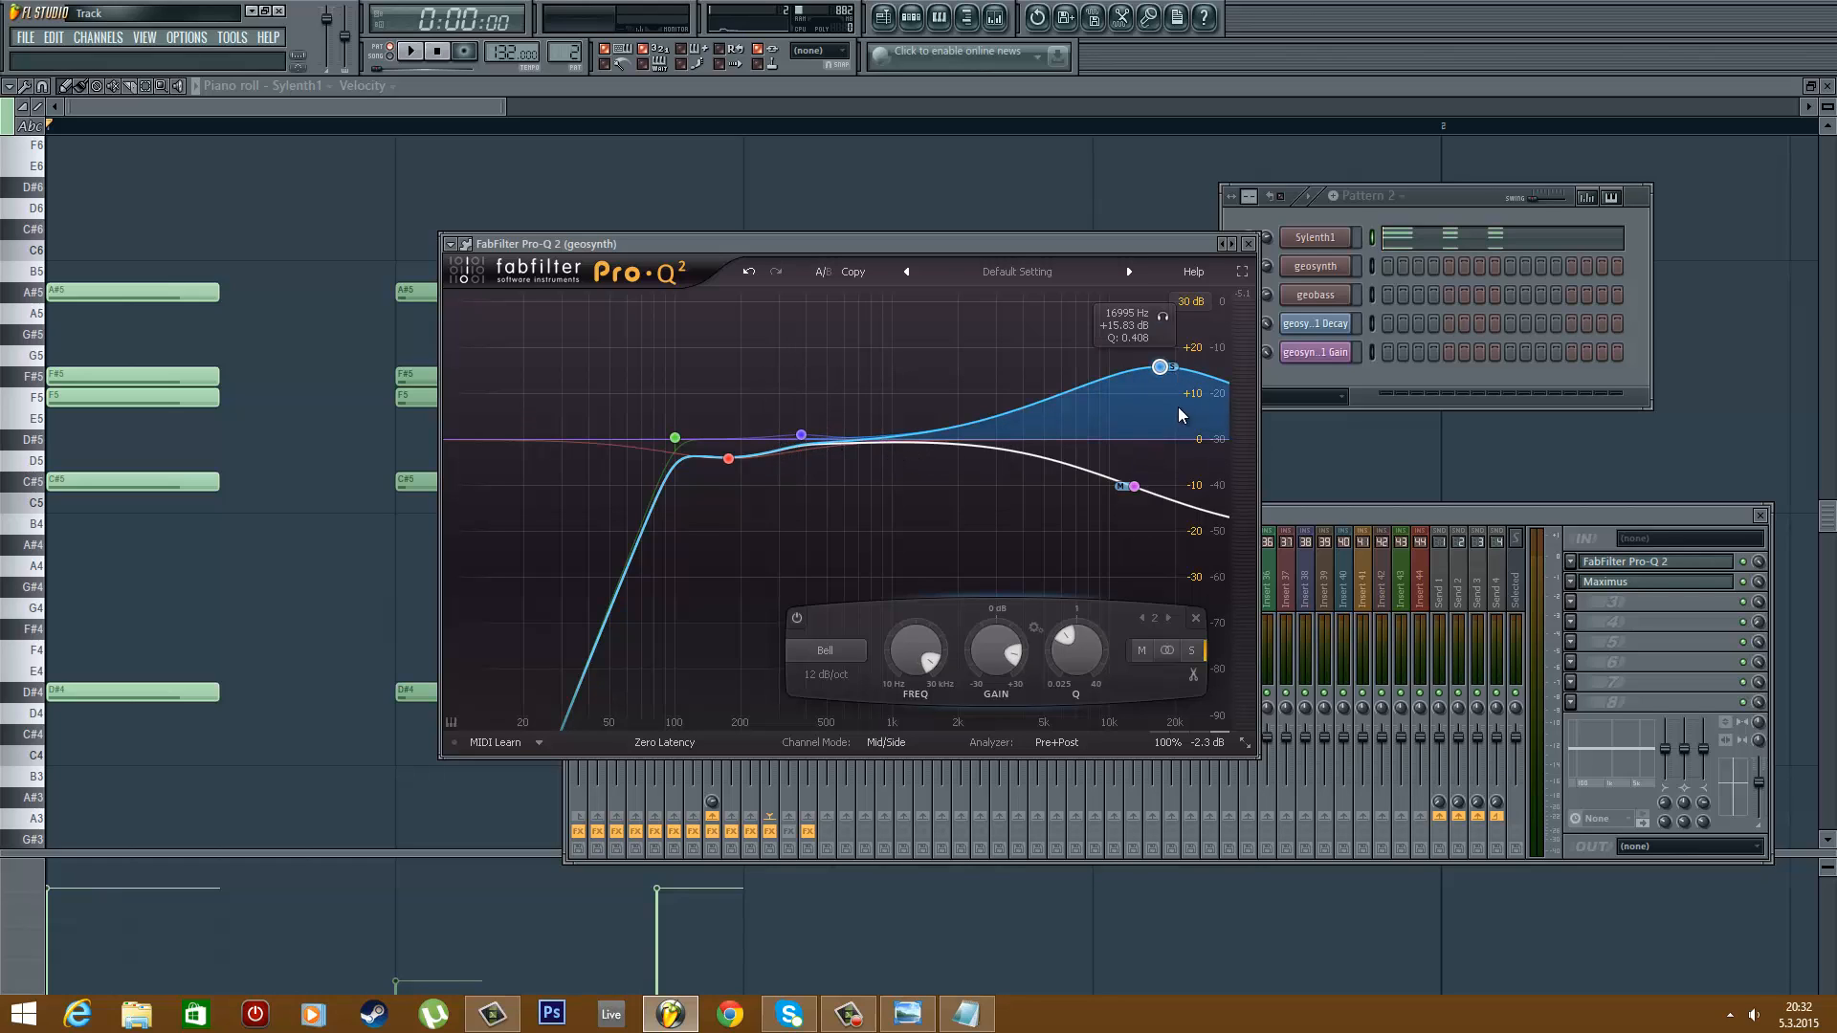
left_click(1251, 245)
Step: Reopen Maximus on the geosynth track and compare the envelope curves of its low, mid, high and master bands
left_click(1665, 583)
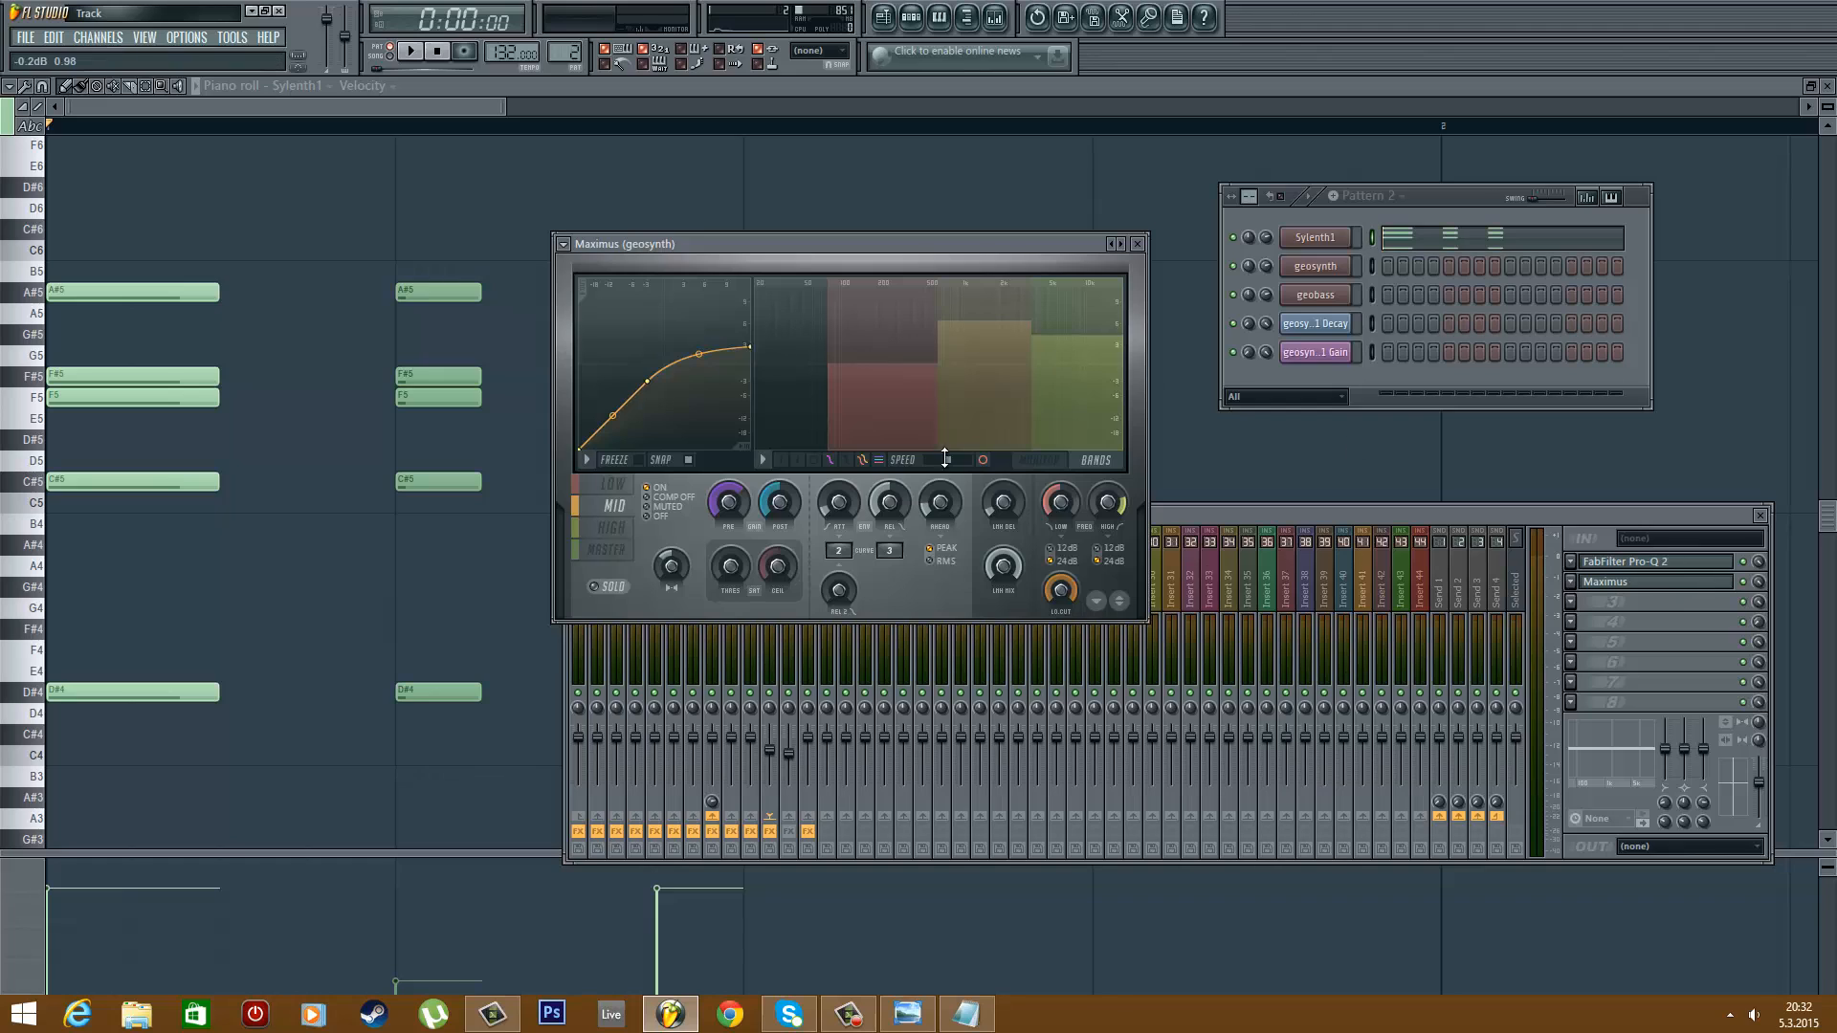
left_click(617, 485)
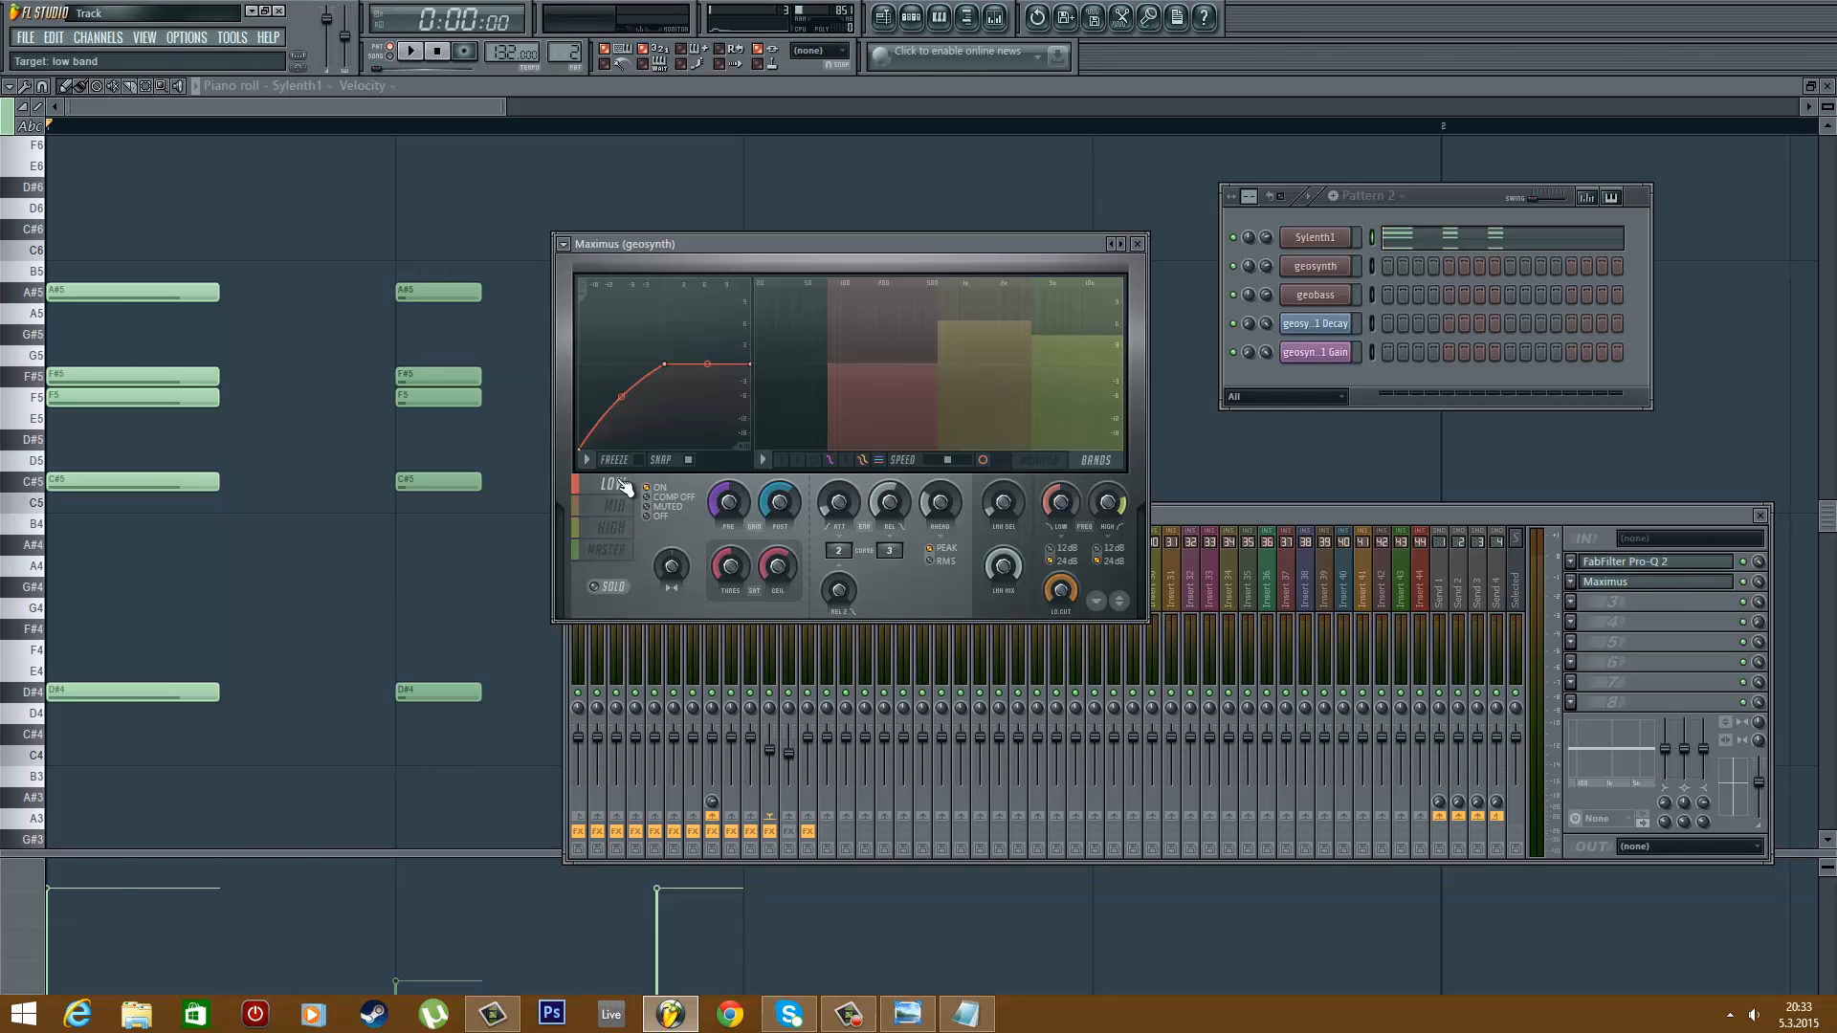
left_click(613, 551)
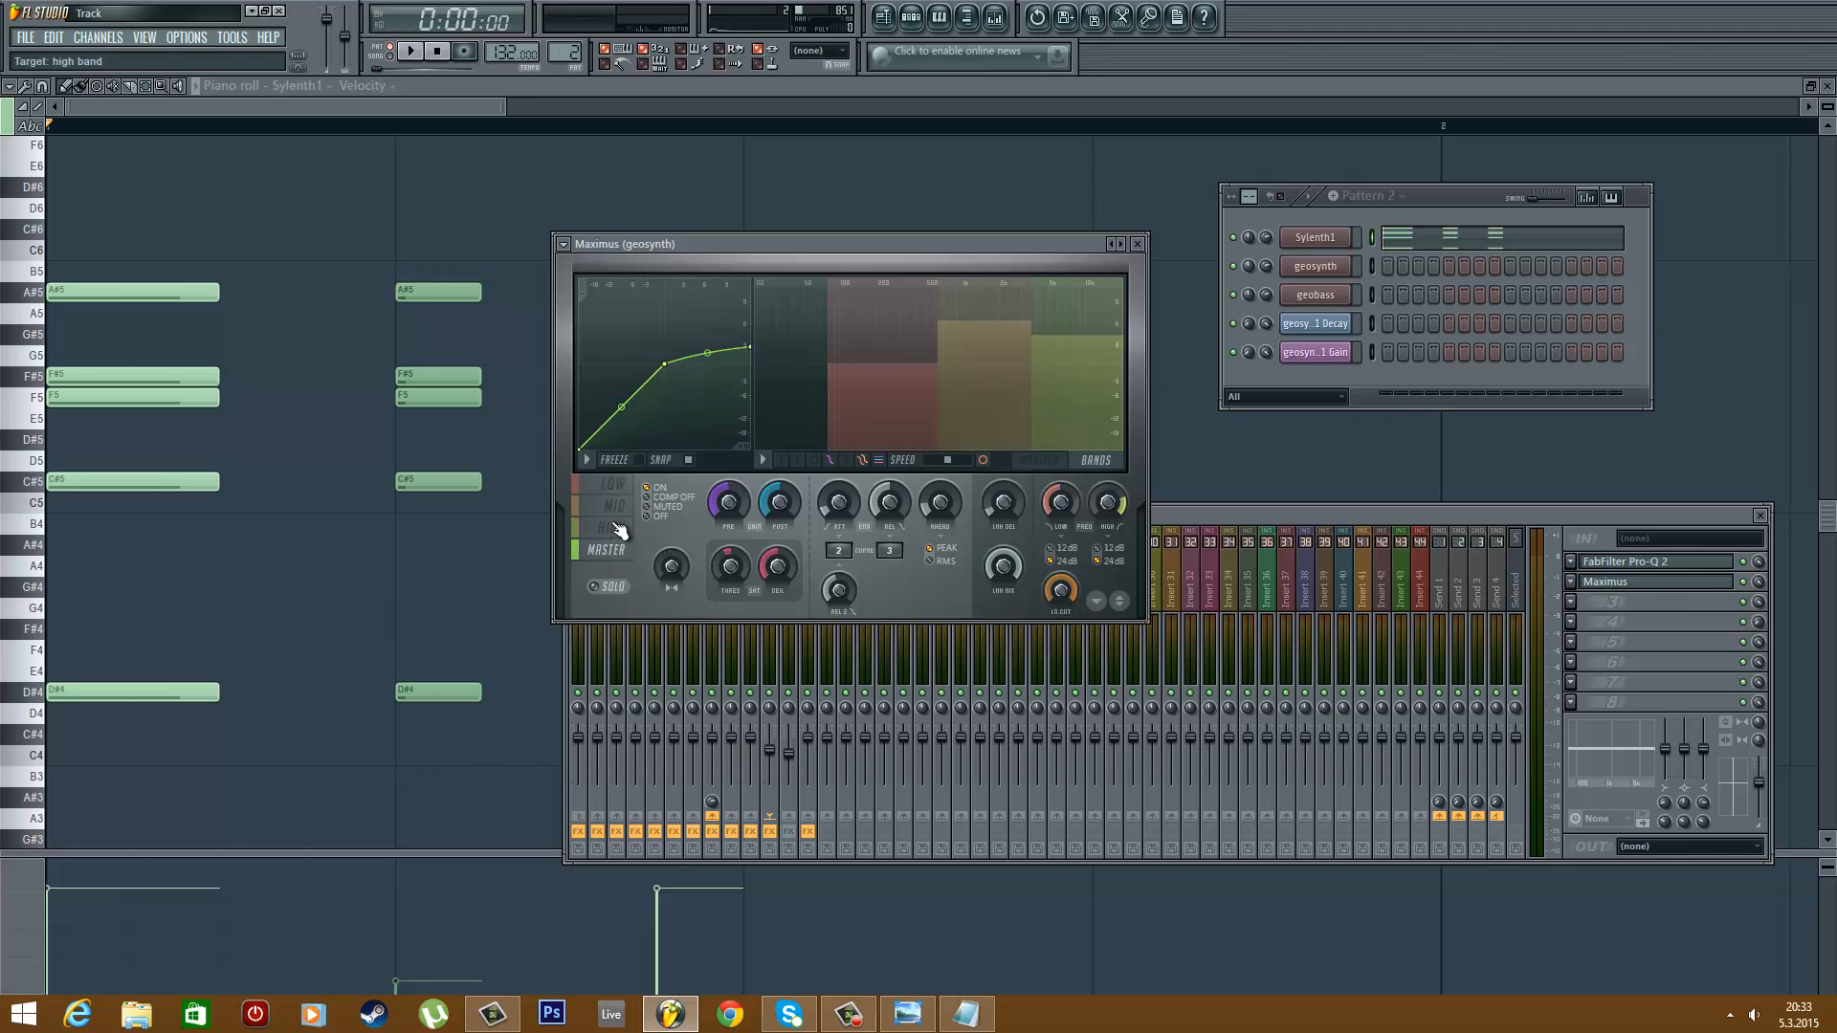
left_click(615, 532)
left_click(905, 399)
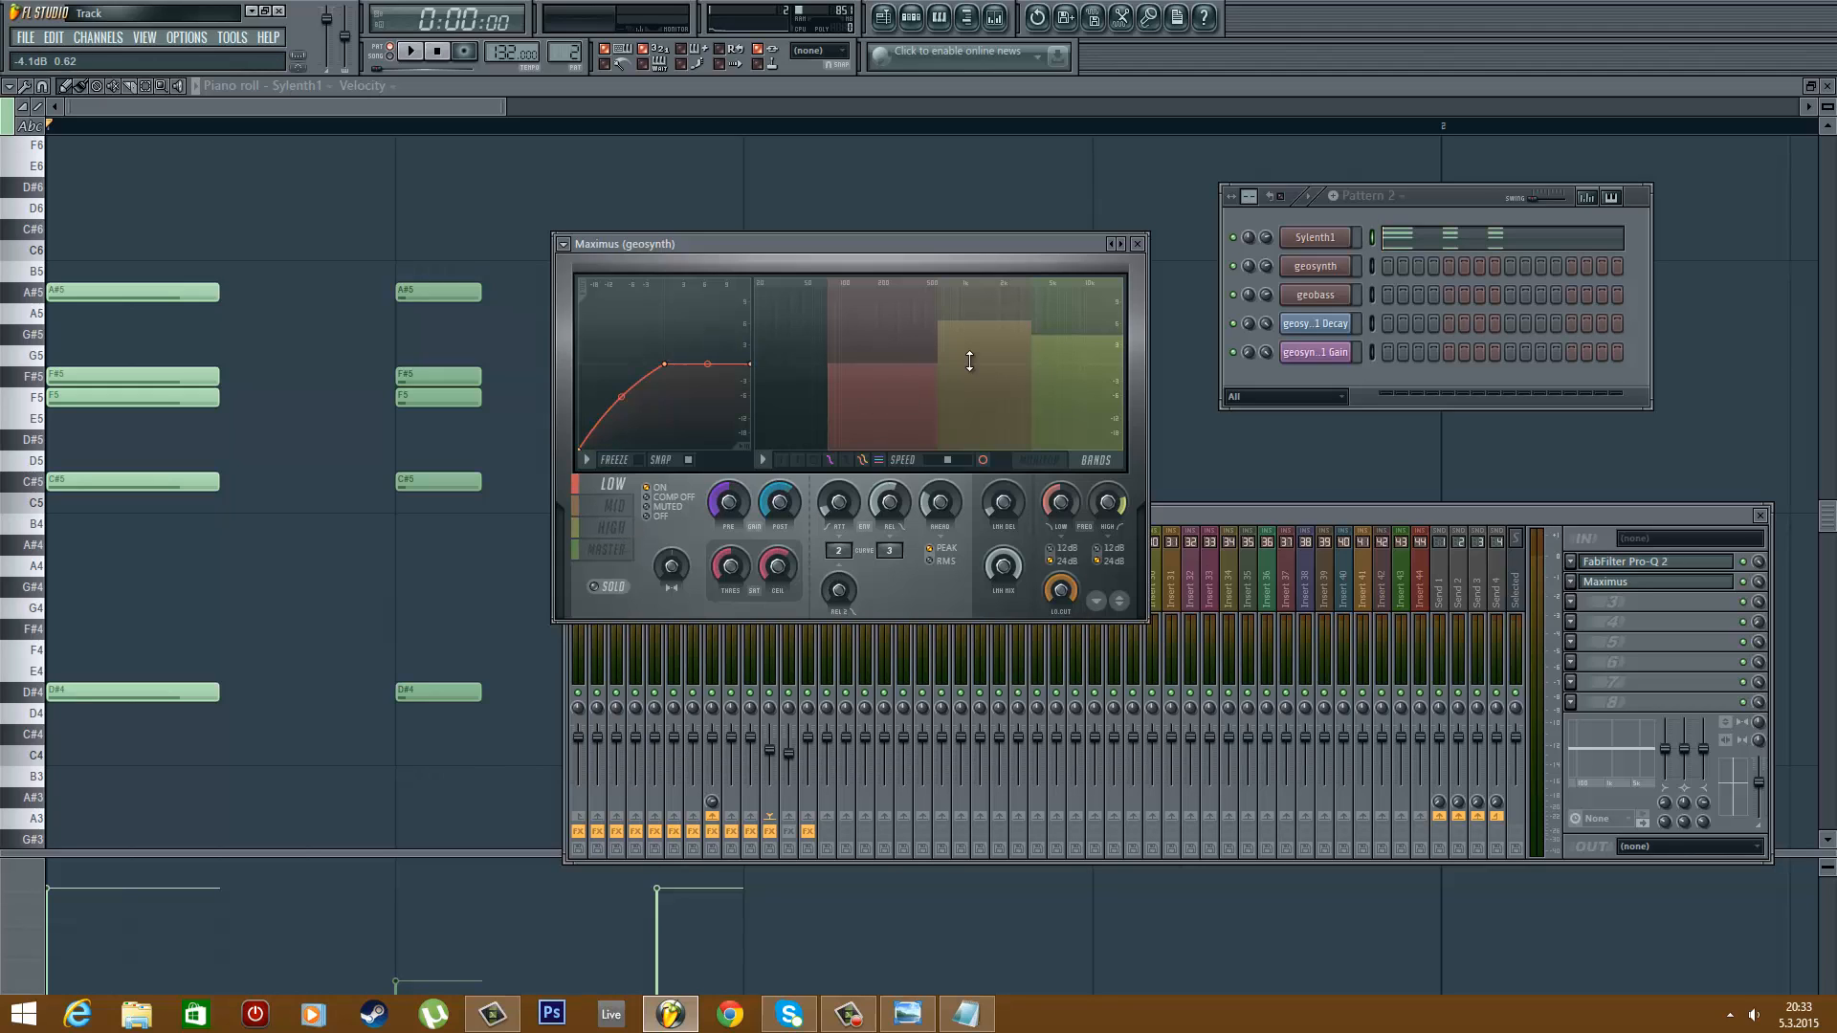
left_click(972, 356)
left_click(1091, 379)
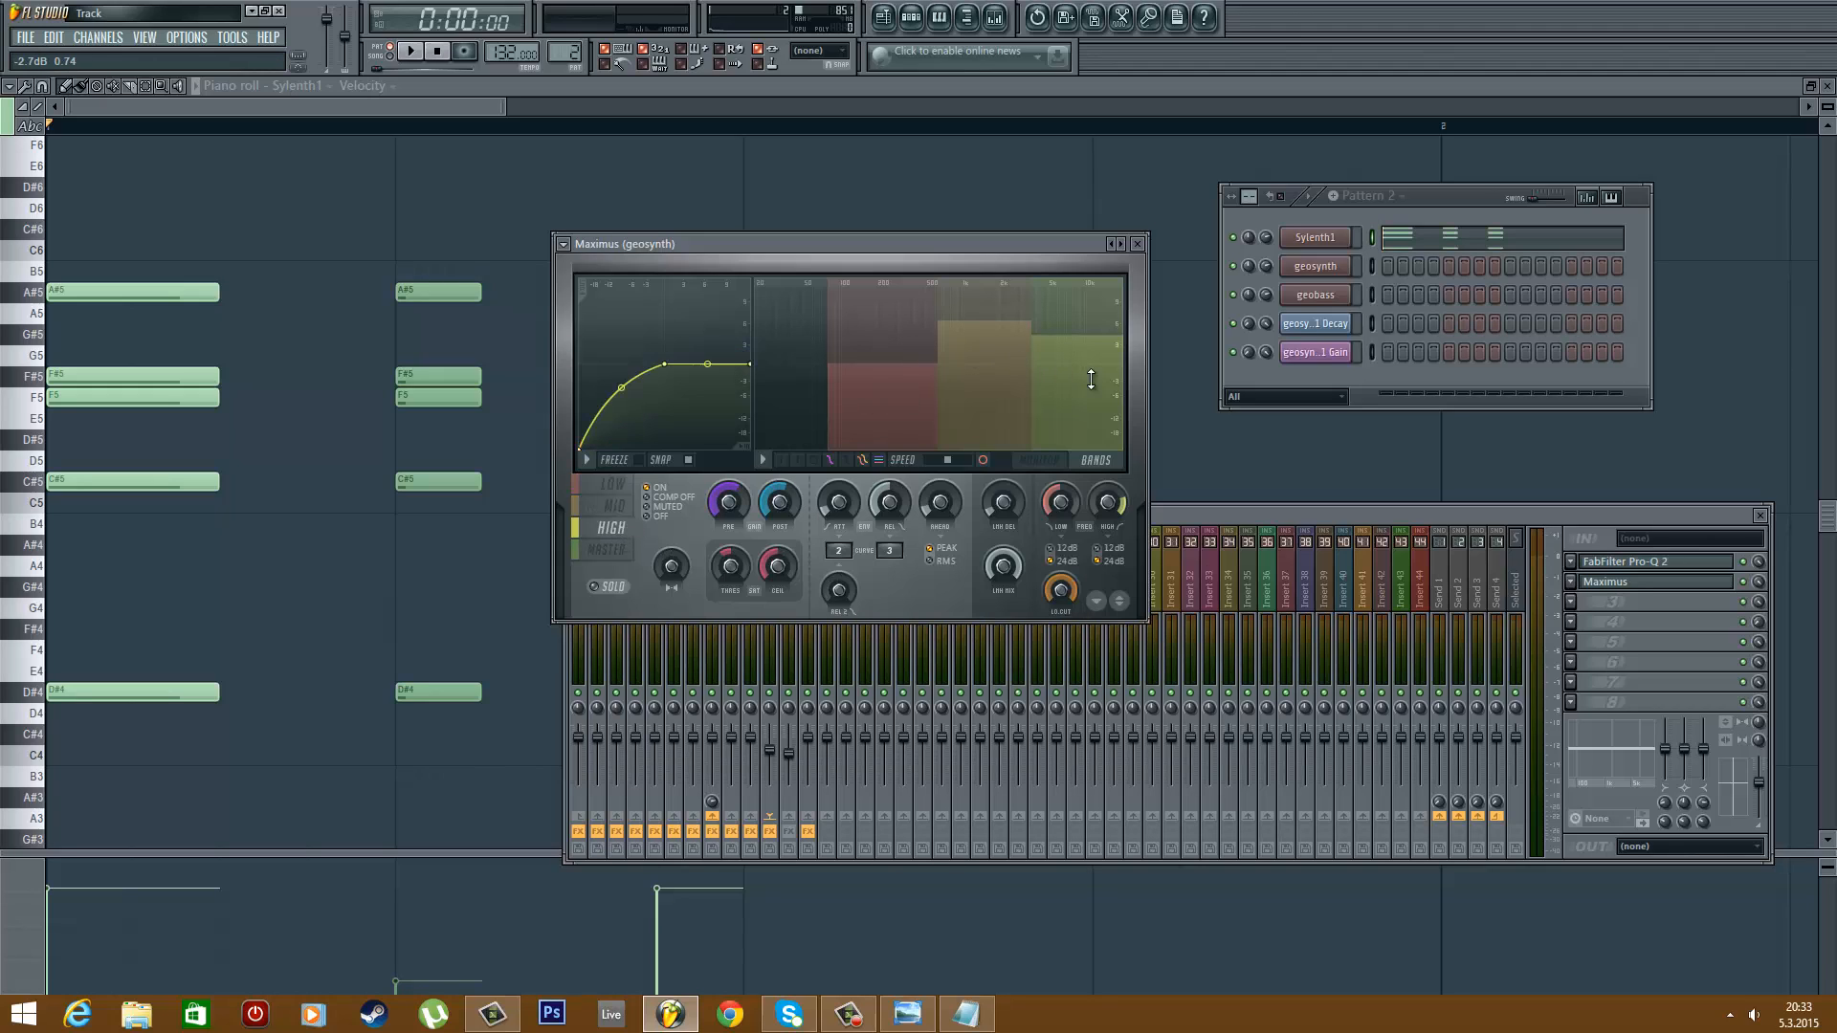
left_click(987, 371)
left_click(861, 418)
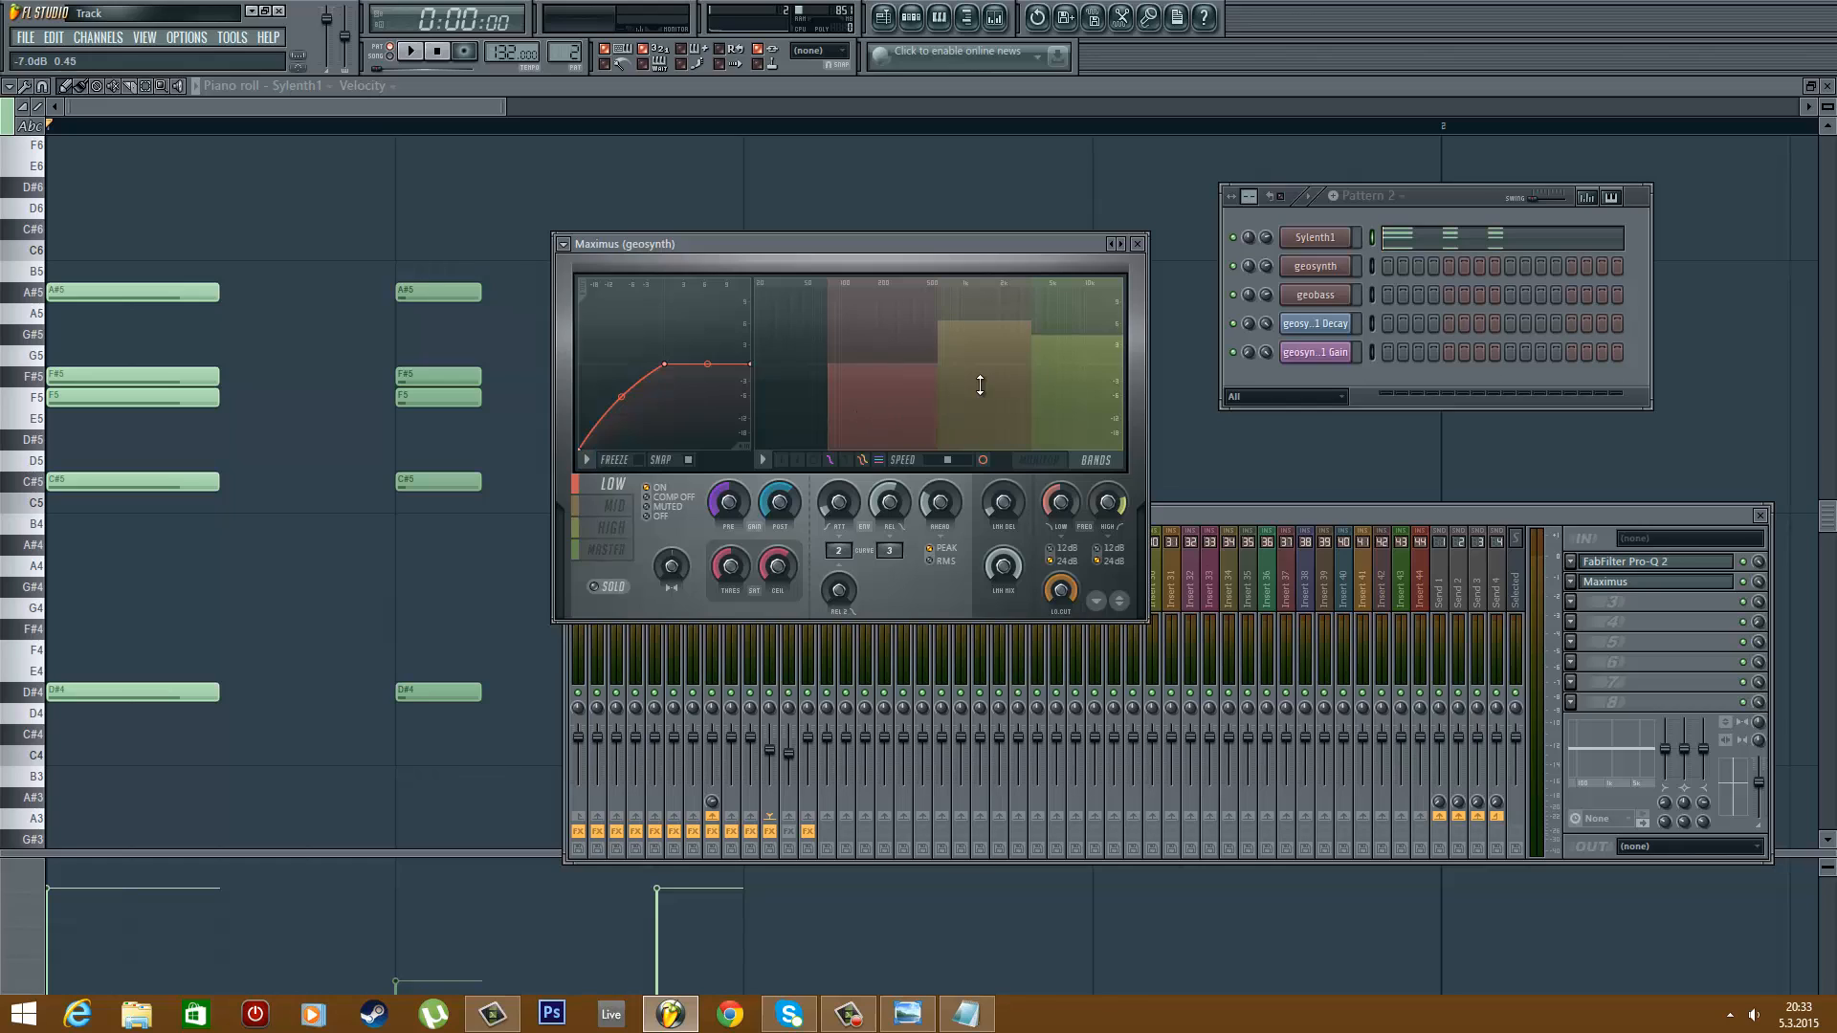
Step: Close Maximus, play the pattern to hear the geosynth track's processing, and stop playback
left_click(1139, 245)
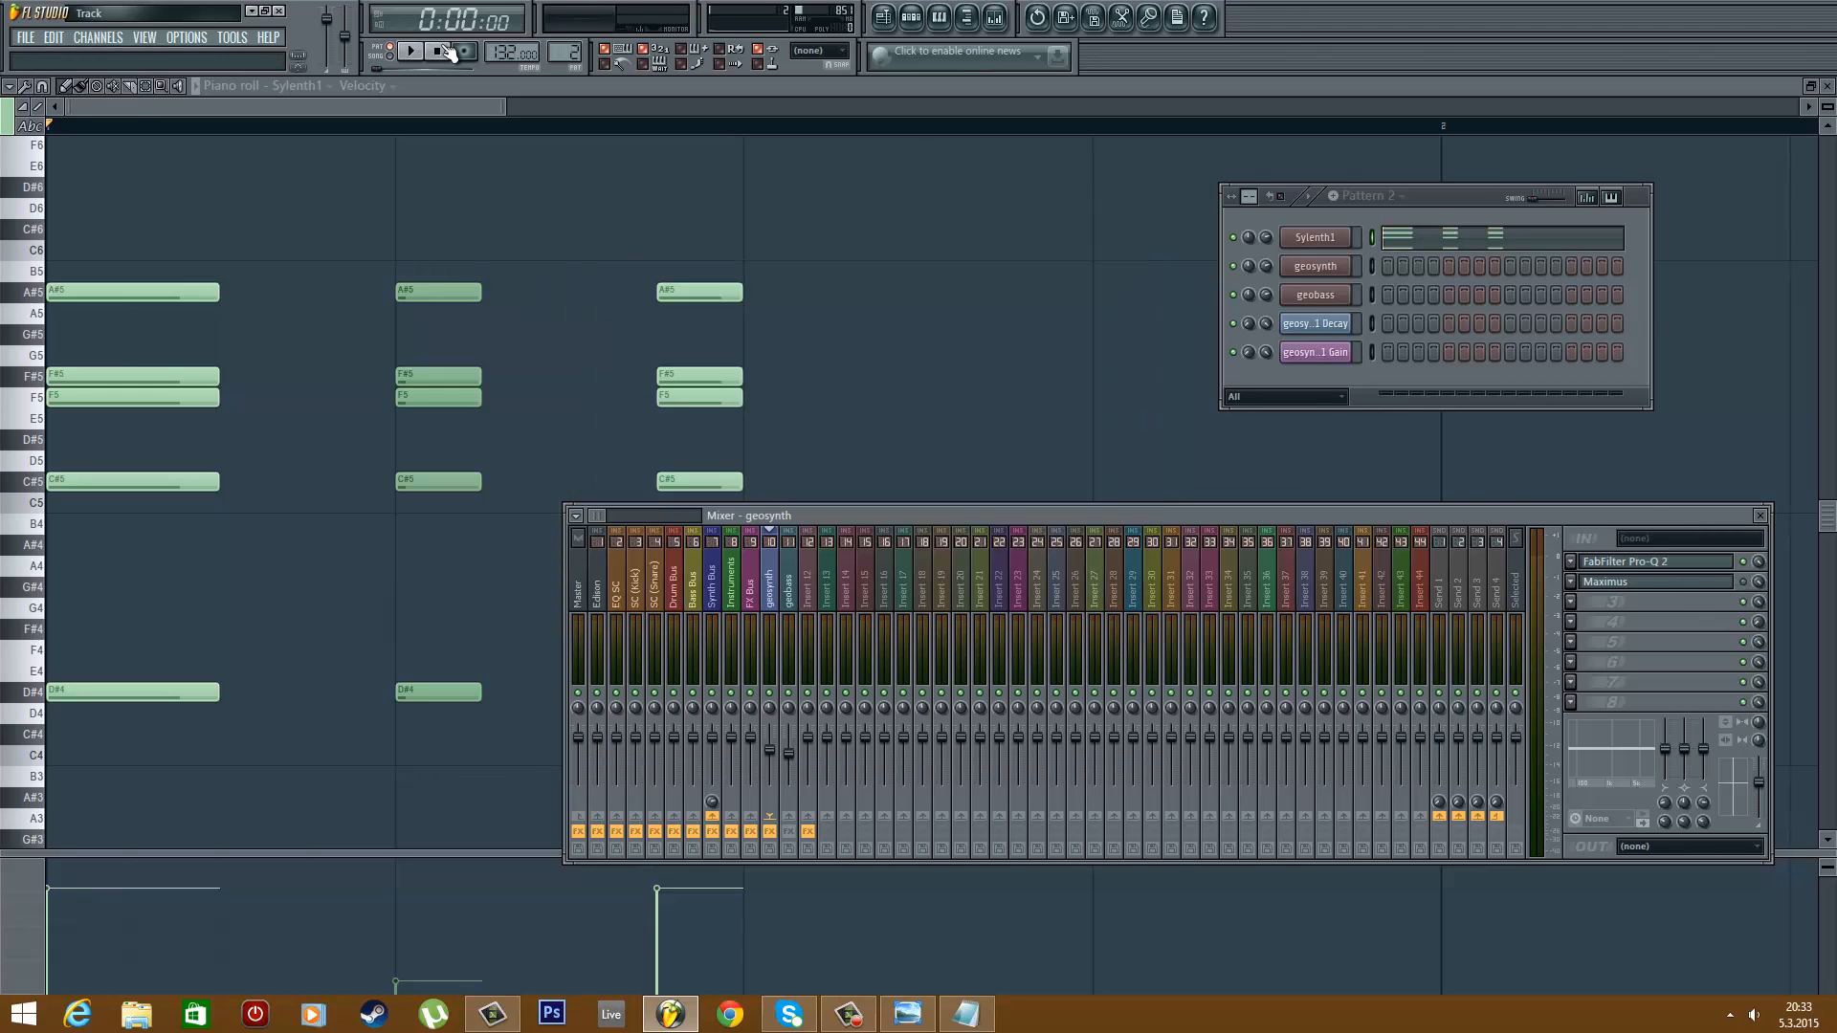
left_click(410, 51)
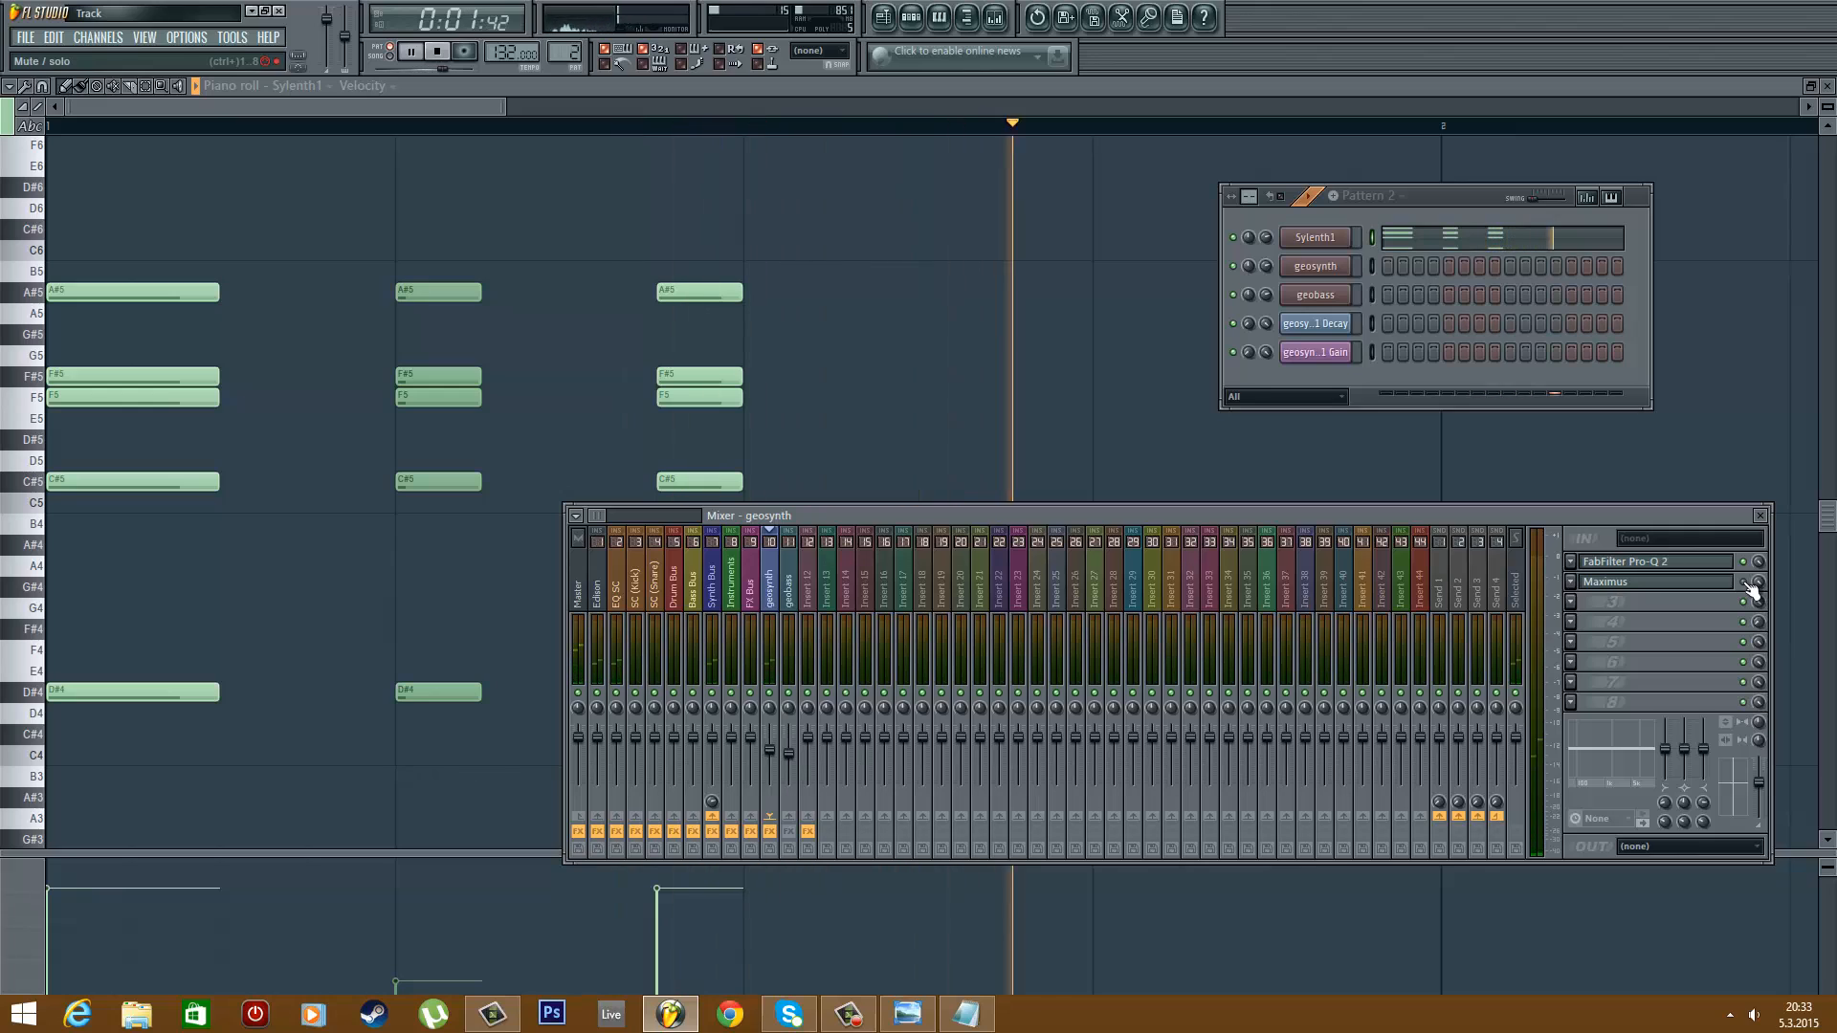
left_click(437, 51)
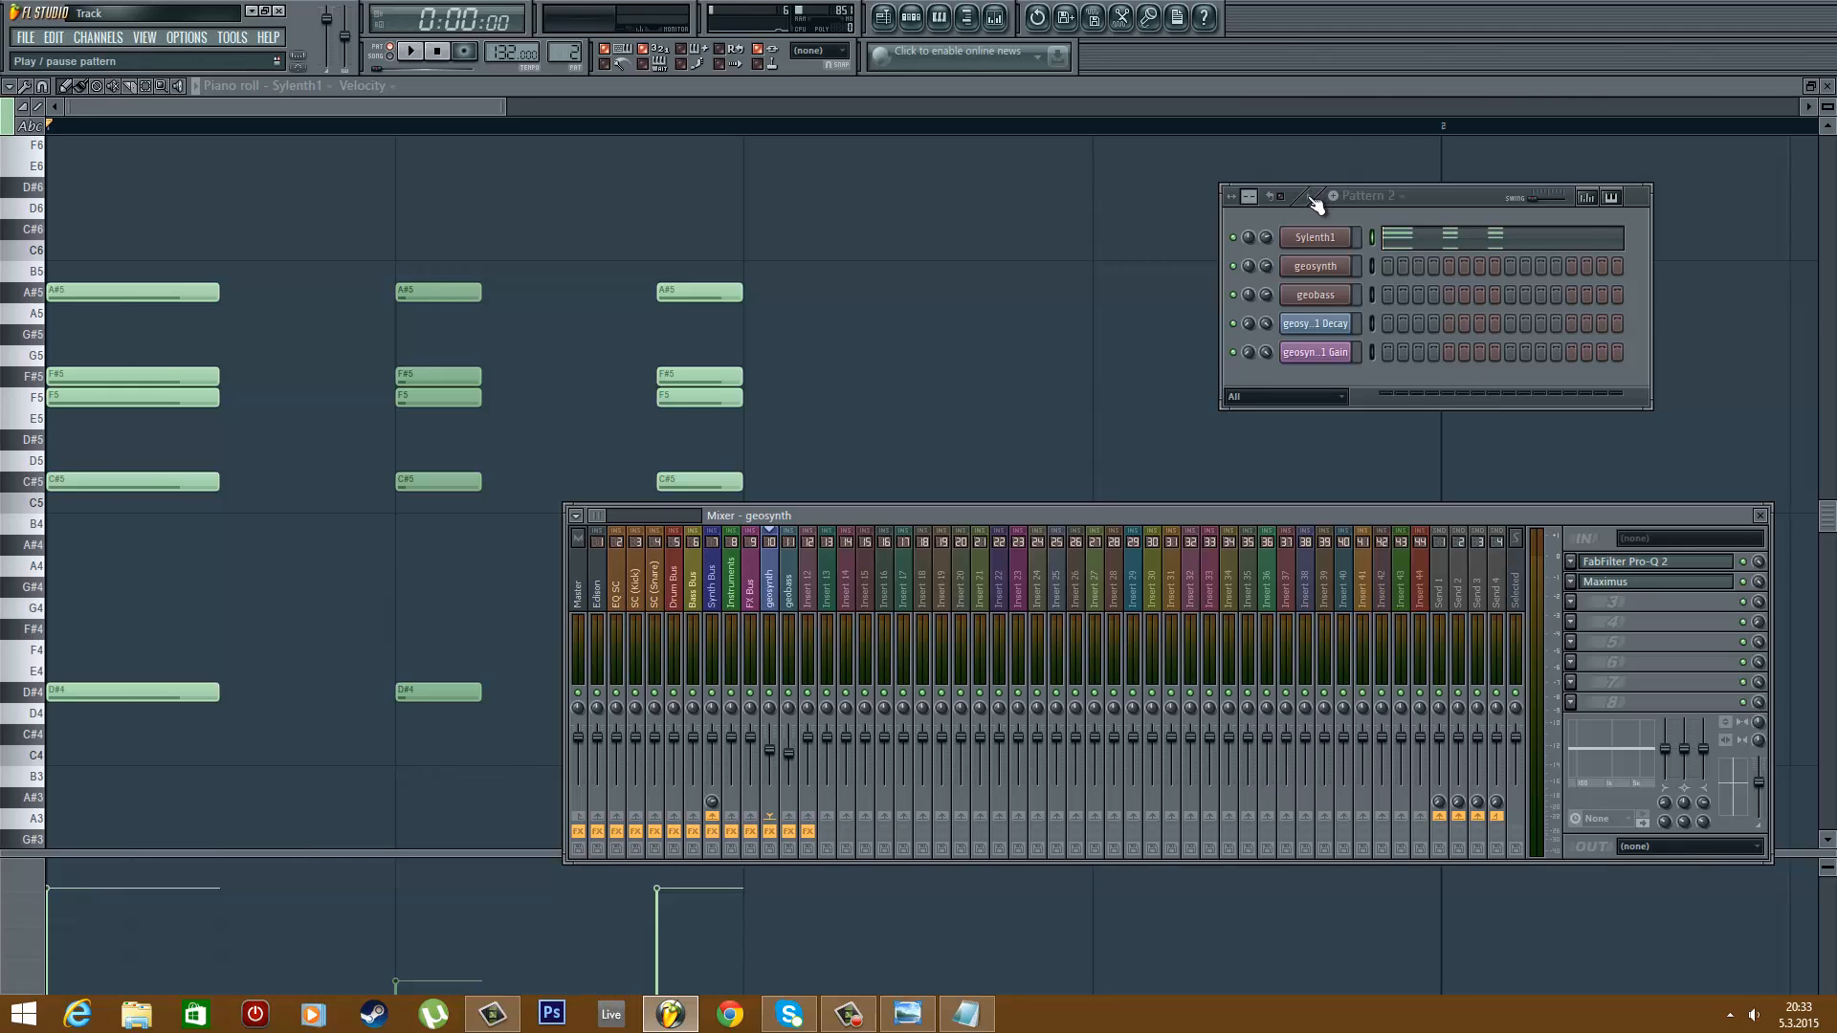
Step: Play the start of the pattern once more, pause it, and bring the piano roll in front of the mixer
key("space")
key("space")
left_click(639, 136)
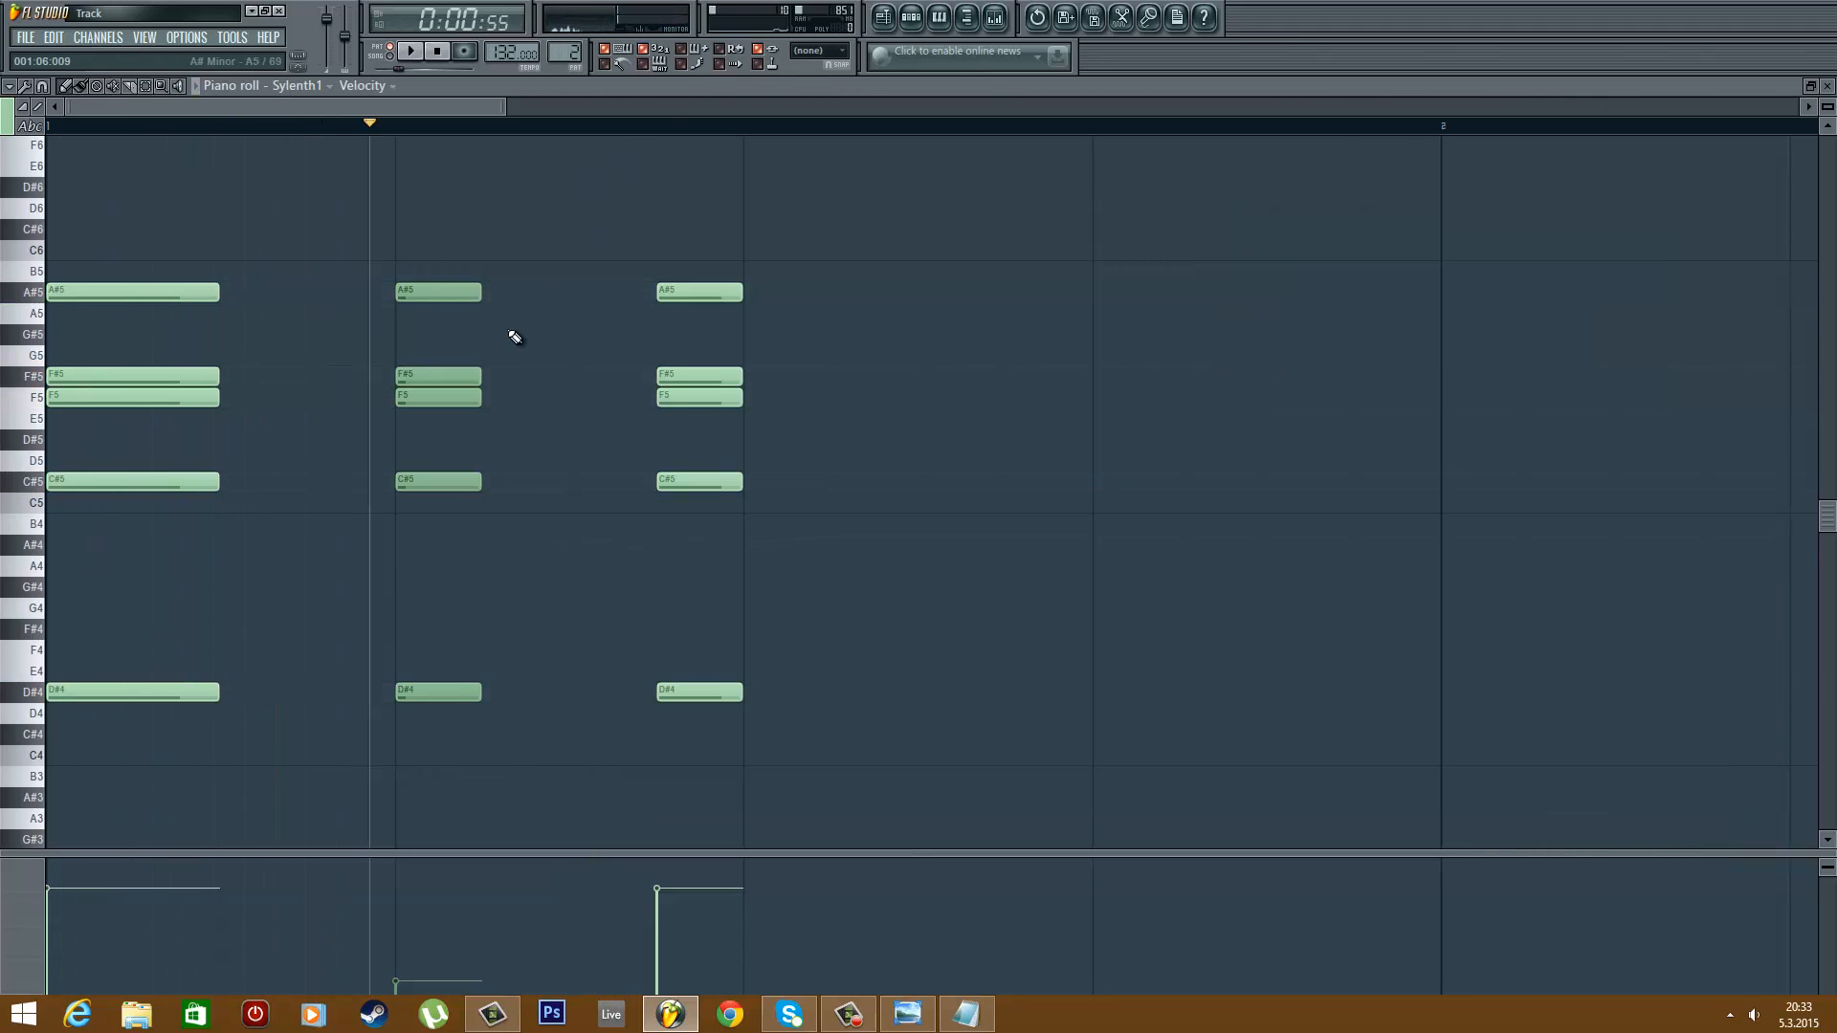
Step: Delete the second and third chords from bar 1 of the Sylenth1 pattern, keeping only the opening chord, and reset playback to the start
scroll(536, 364, "down", 3)
scroll(572, 402, "up", 2)
mouse_move(678, 641)
left_mouse_down()
mouse_move(637, 147)
mouse_move(406, 727)
mouse_move(435, 379)
mouse_move(696, 197)
mouse_move(516, 299)
left_mouse_up()
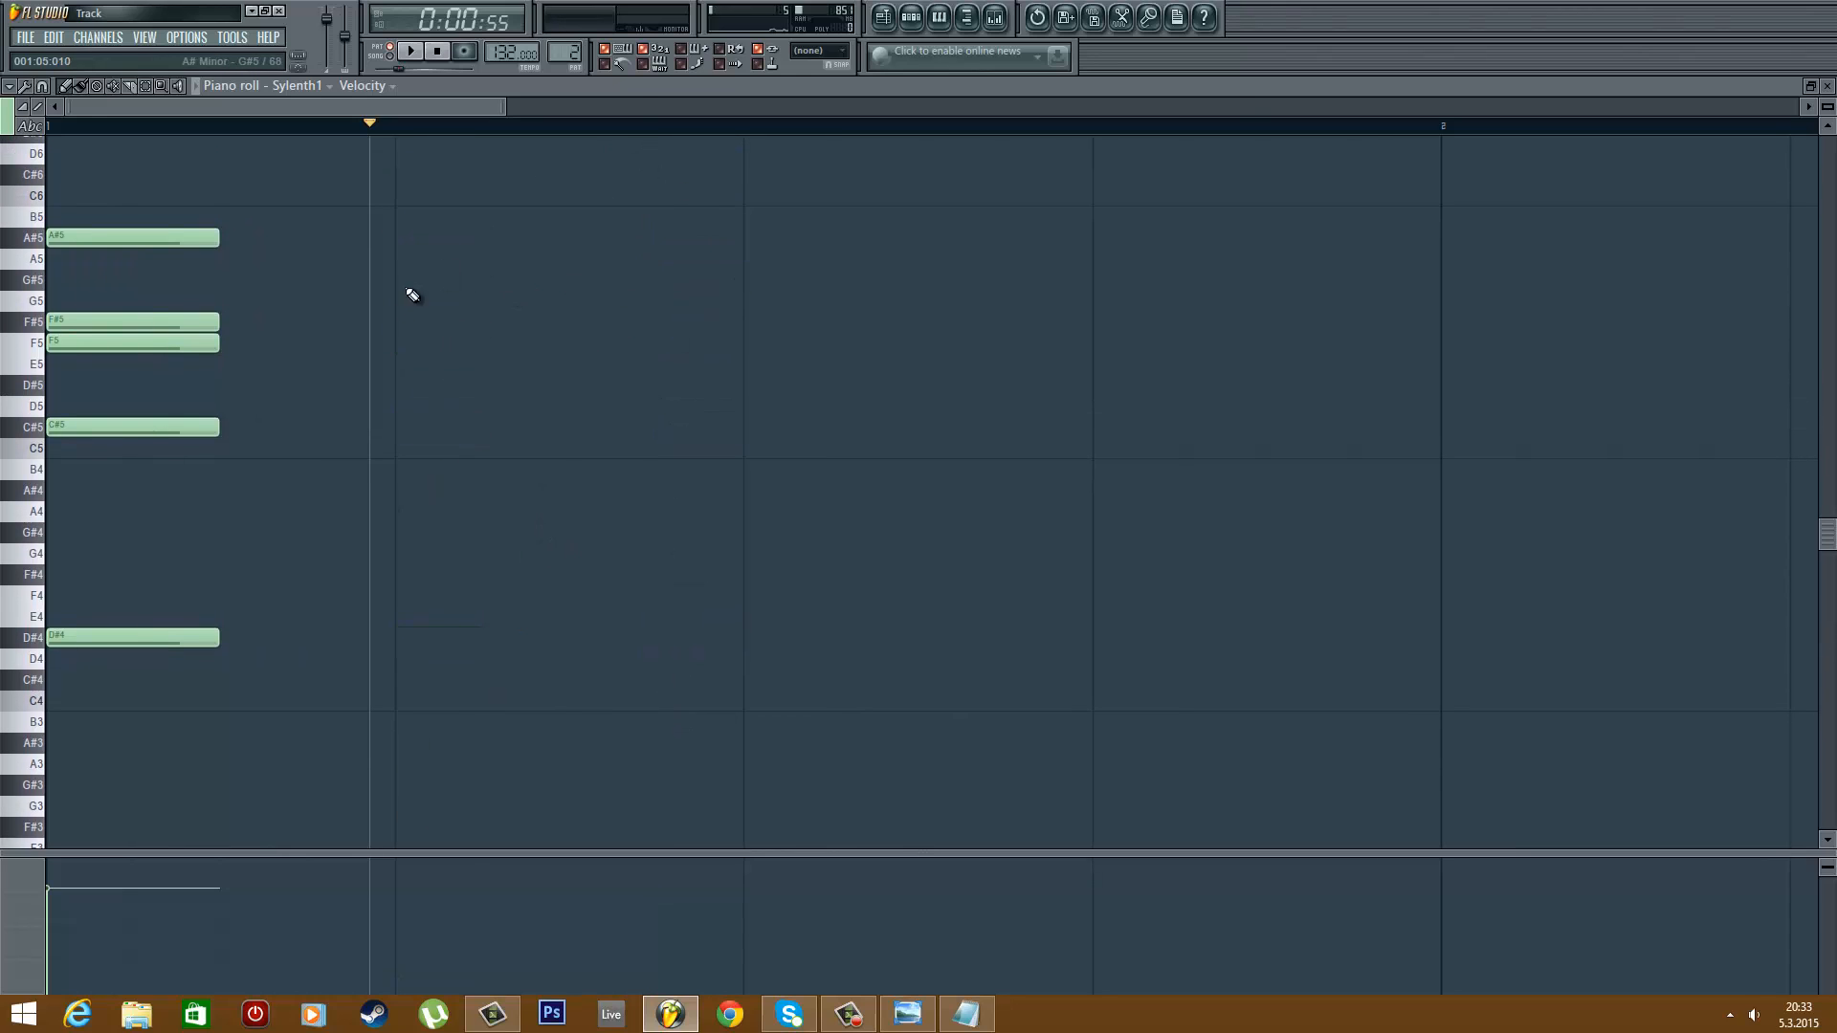
scroll(405, 289, "down", 3)
left_click(197, 87)
key("space")
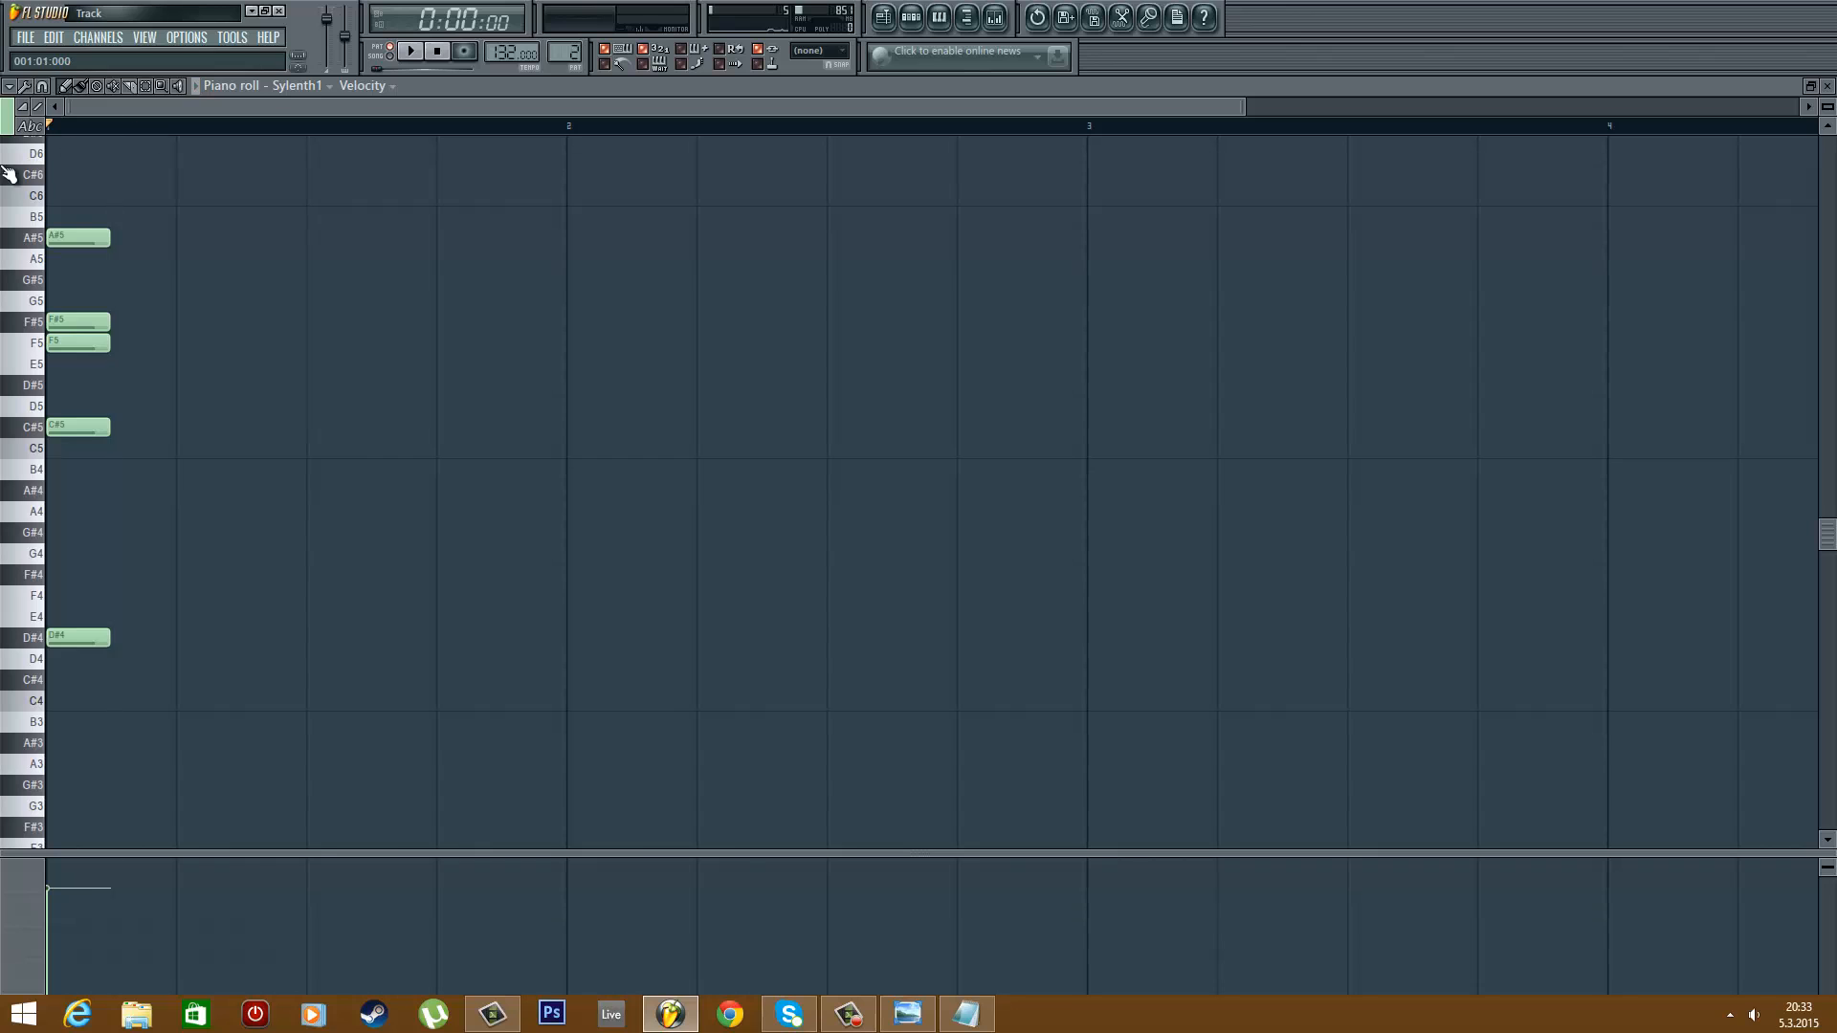
Step: Copy the opening chord along bar 1 as shorter chords on steps 5, 7, 9, 10 and 12, and audition the rhythm
scroll(54, 328, "up", 3)
left_click_drag(226, 185, 23, 861, "ctrl")
scroll(60, 601, "down", 4)
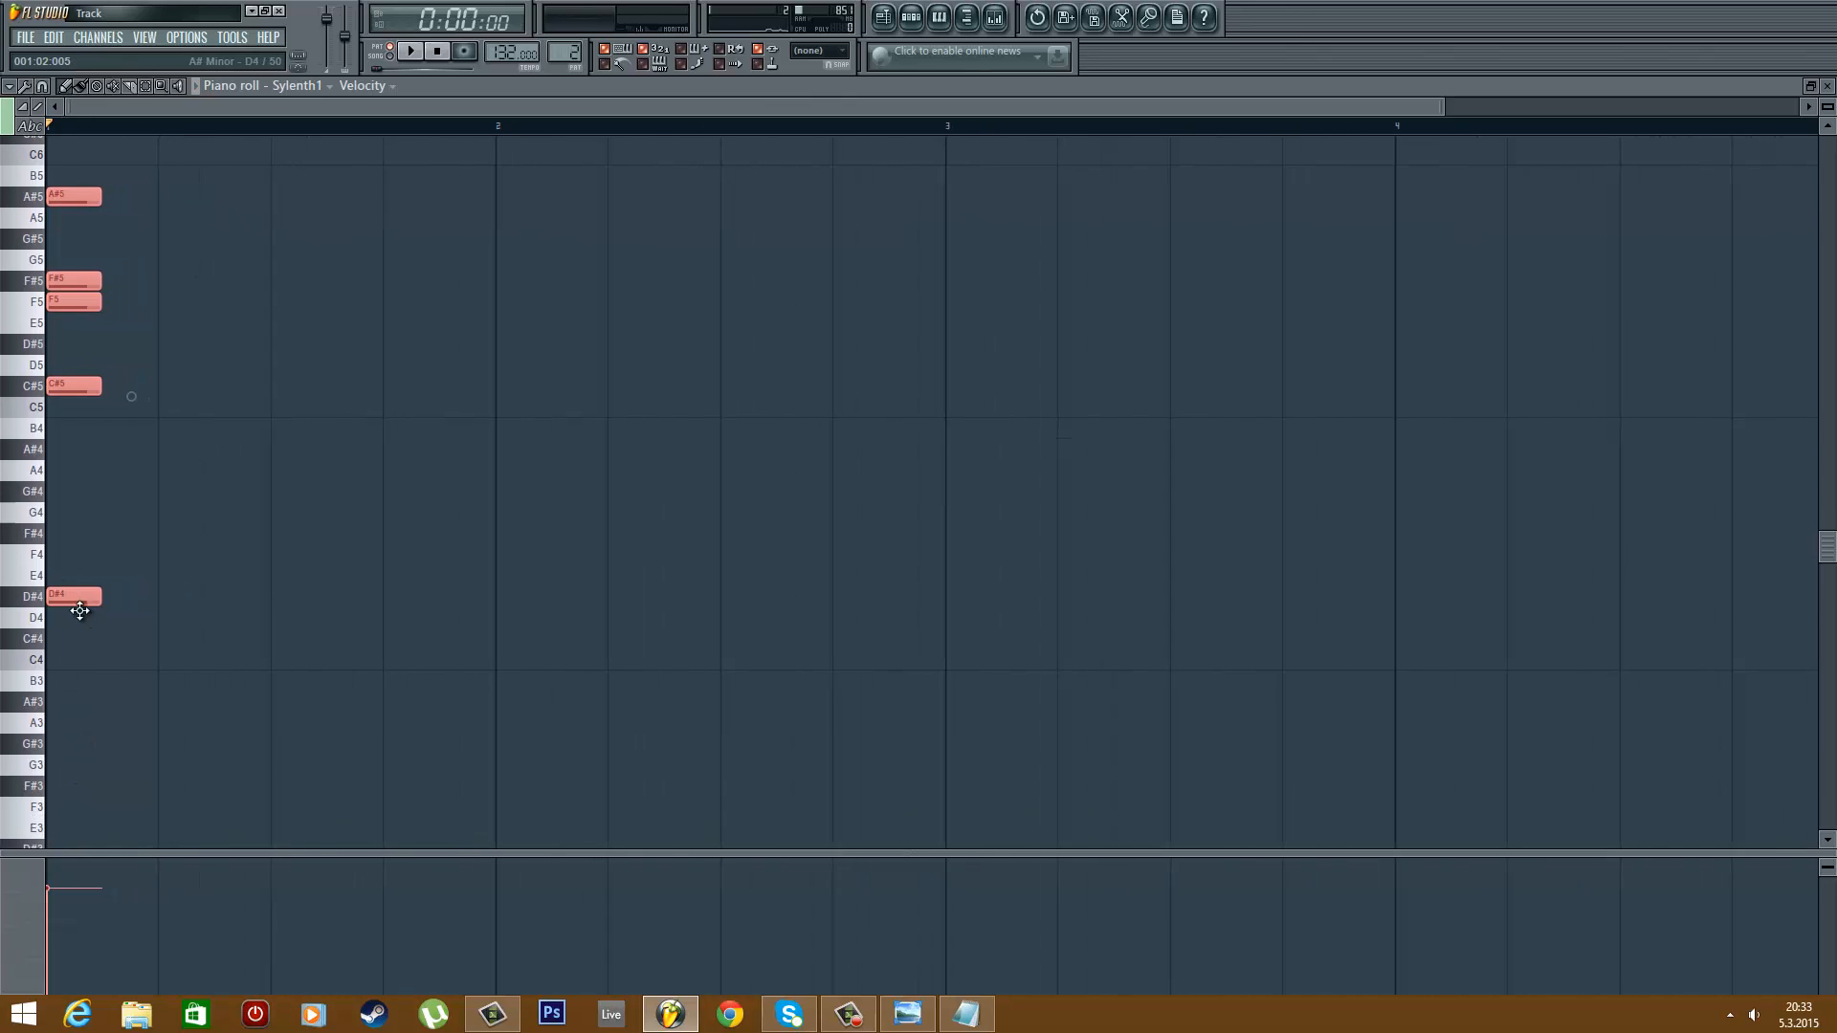
left_click_drag(77, 599, 359, 595, "shift")
key("space")
key("space")
key("space")
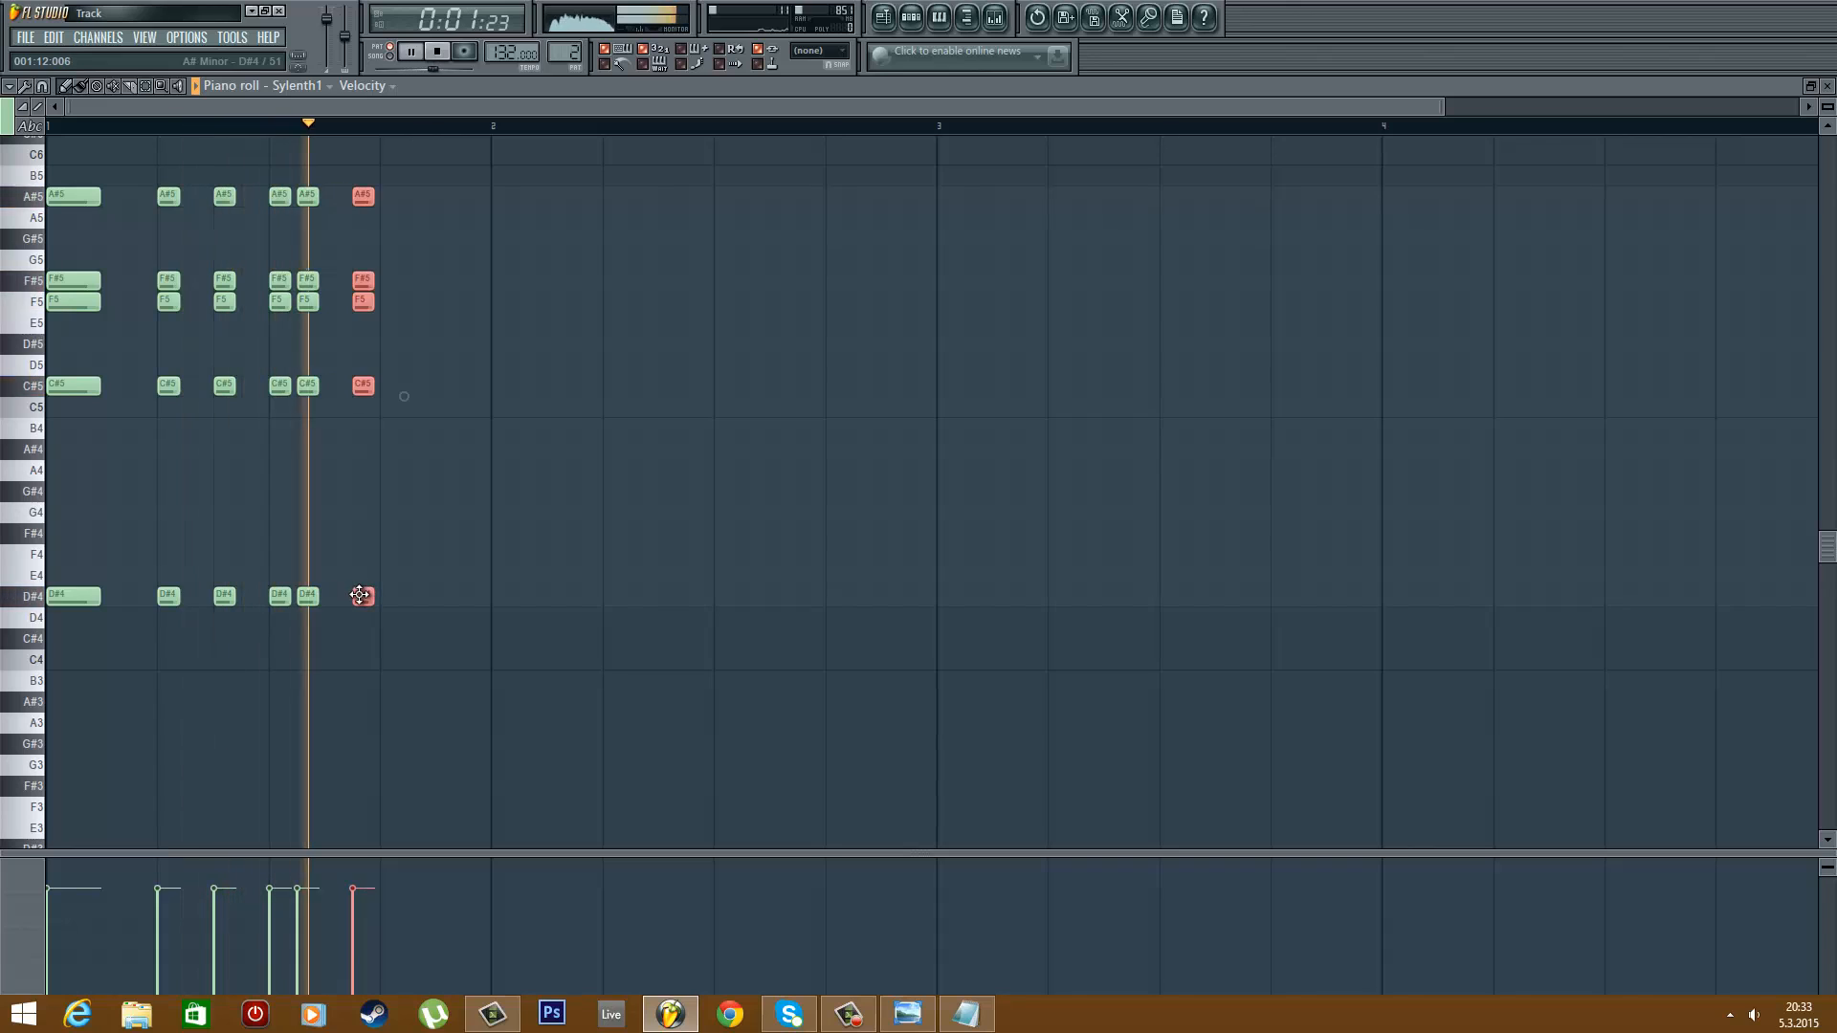
key("space")
Step: Select all chords in bar 1, shorten them slightly together, deselect them and play the rhythm
left_click_drag(447, 641, 40, 137, "ctrl")
scroll(67, 163, "up", 3)
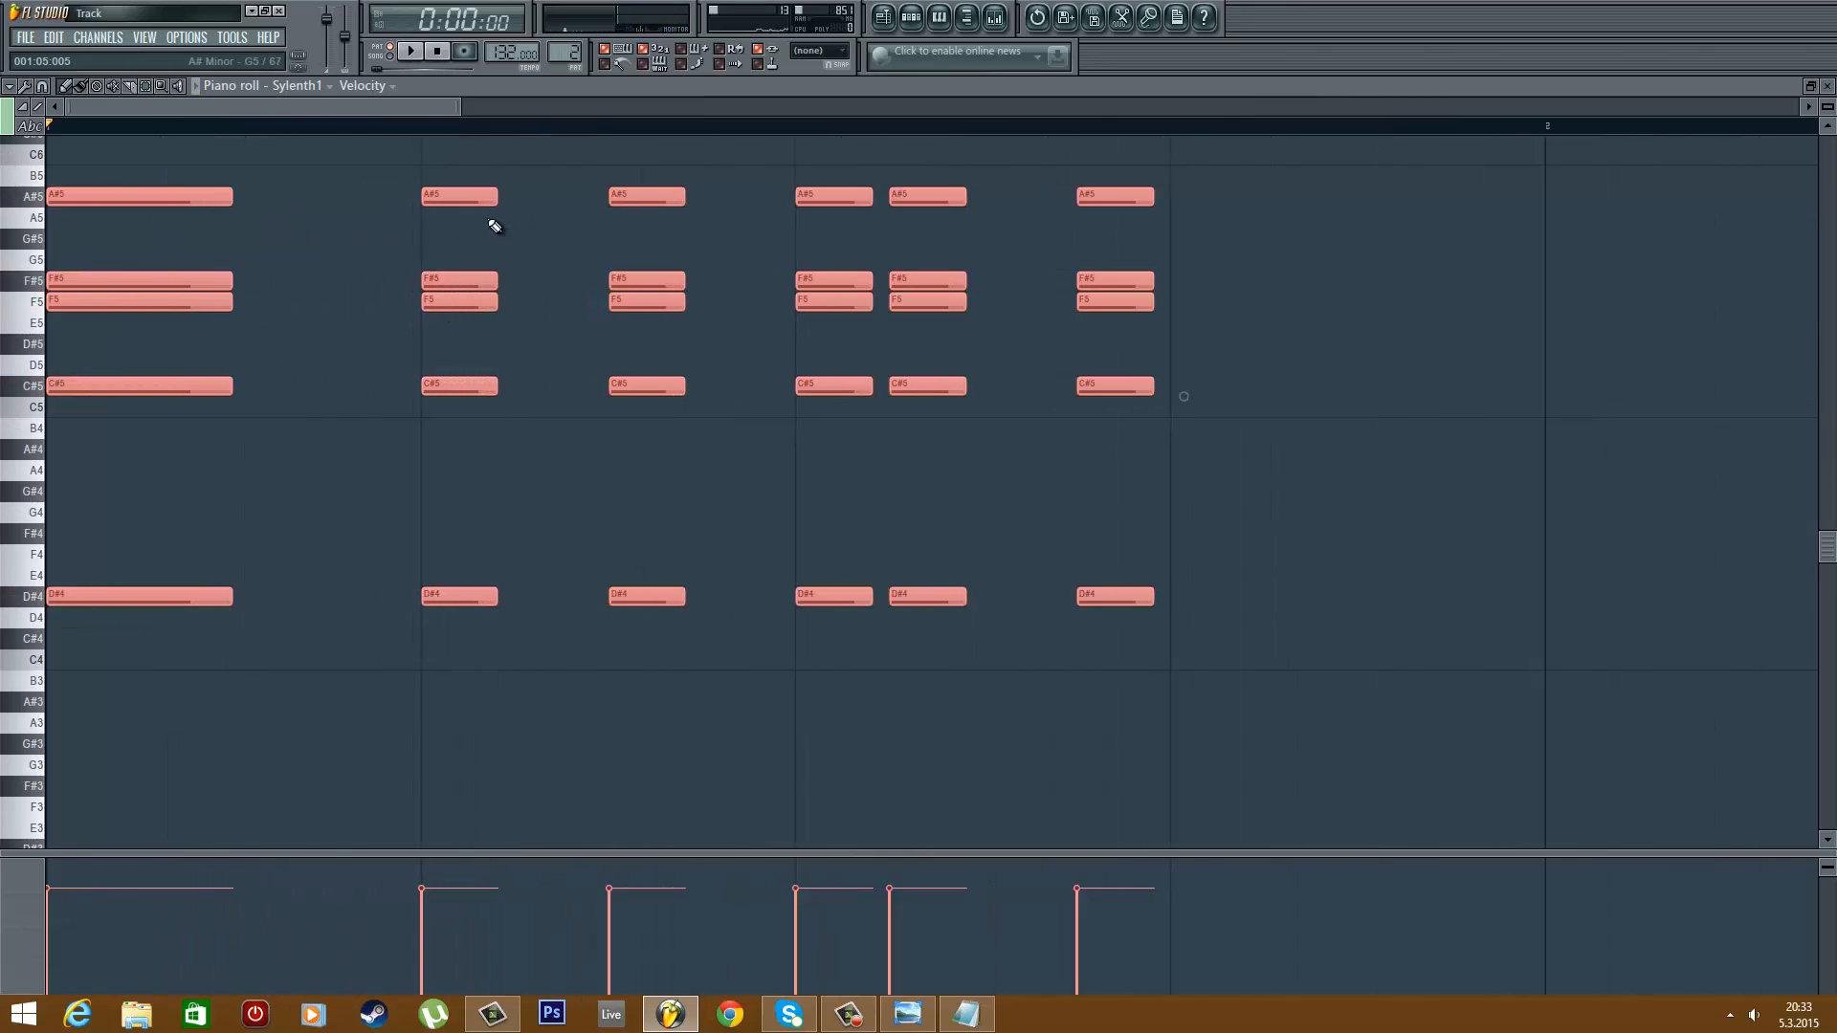
left_click_drag(510, 197, 506, 198)
left_click(582, 165, "ctrl")
key("space")
scroll(542, 335, "down", 2)
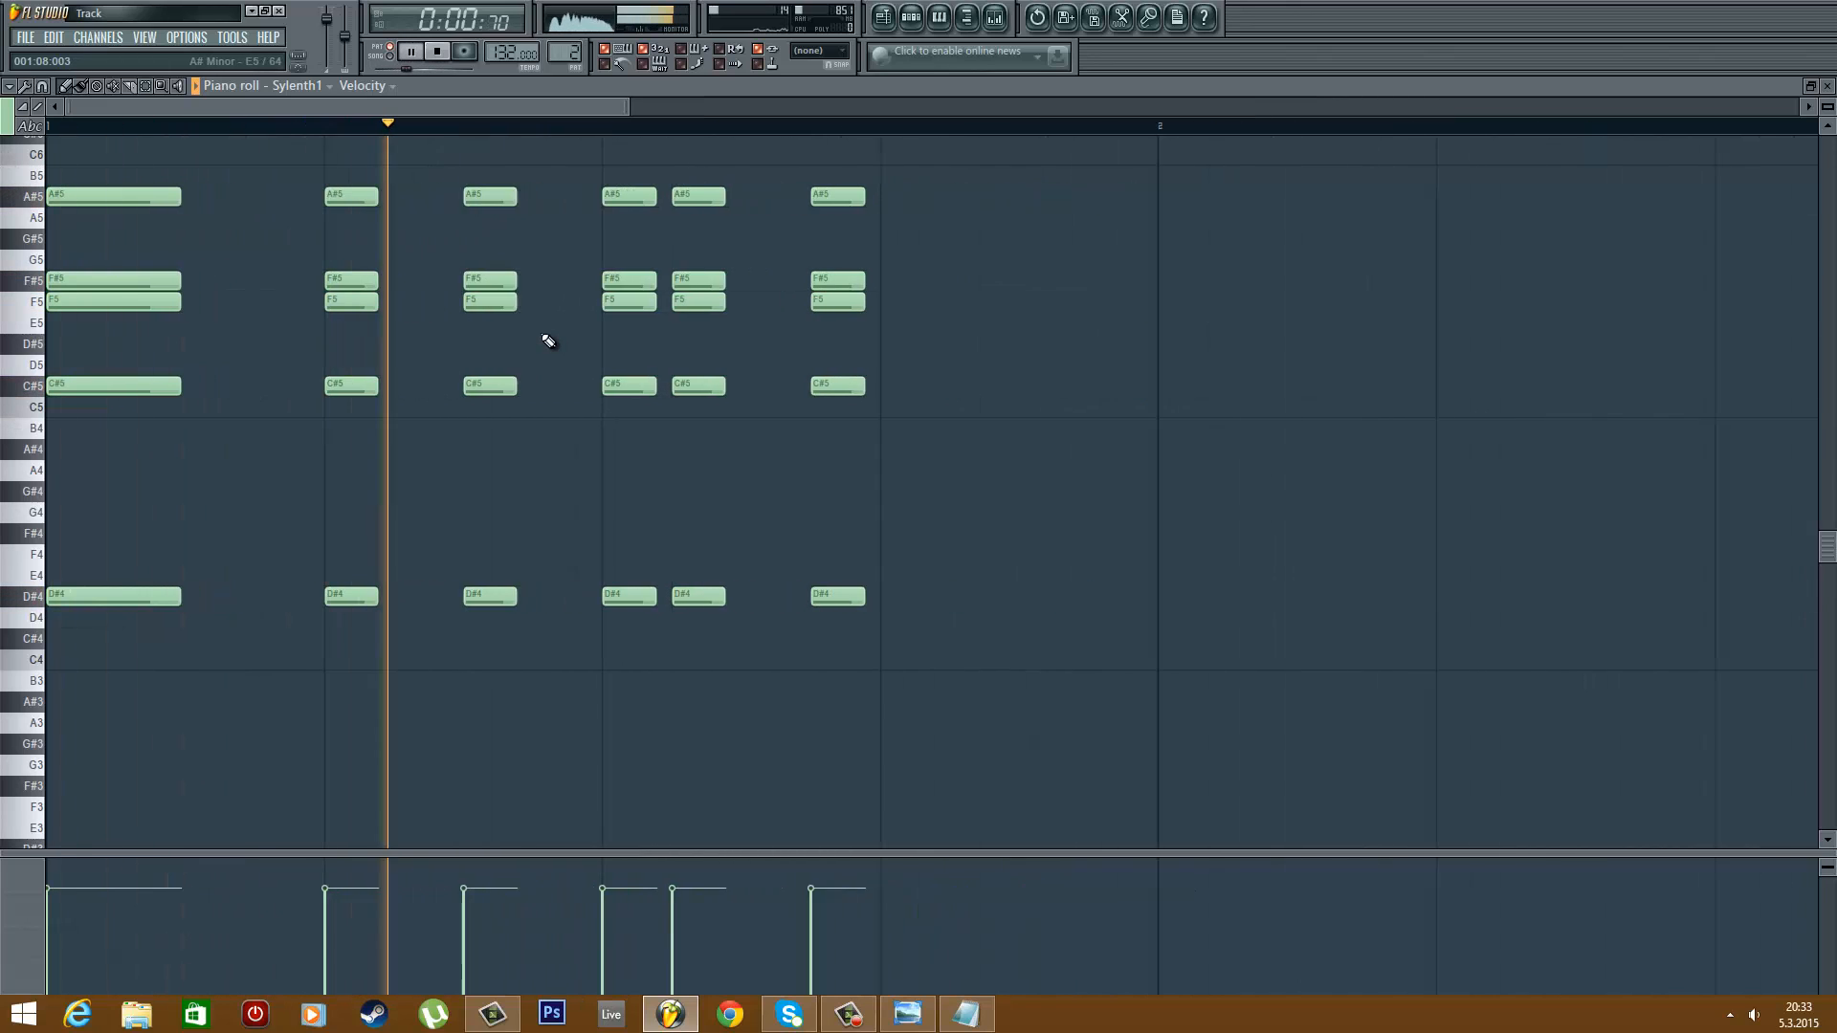
Step: Try an extra copy of the short chord on step 8 of bar 1
key("space")
left_click_drag(458, 651, 573, 193, "ctrl")
key("space")
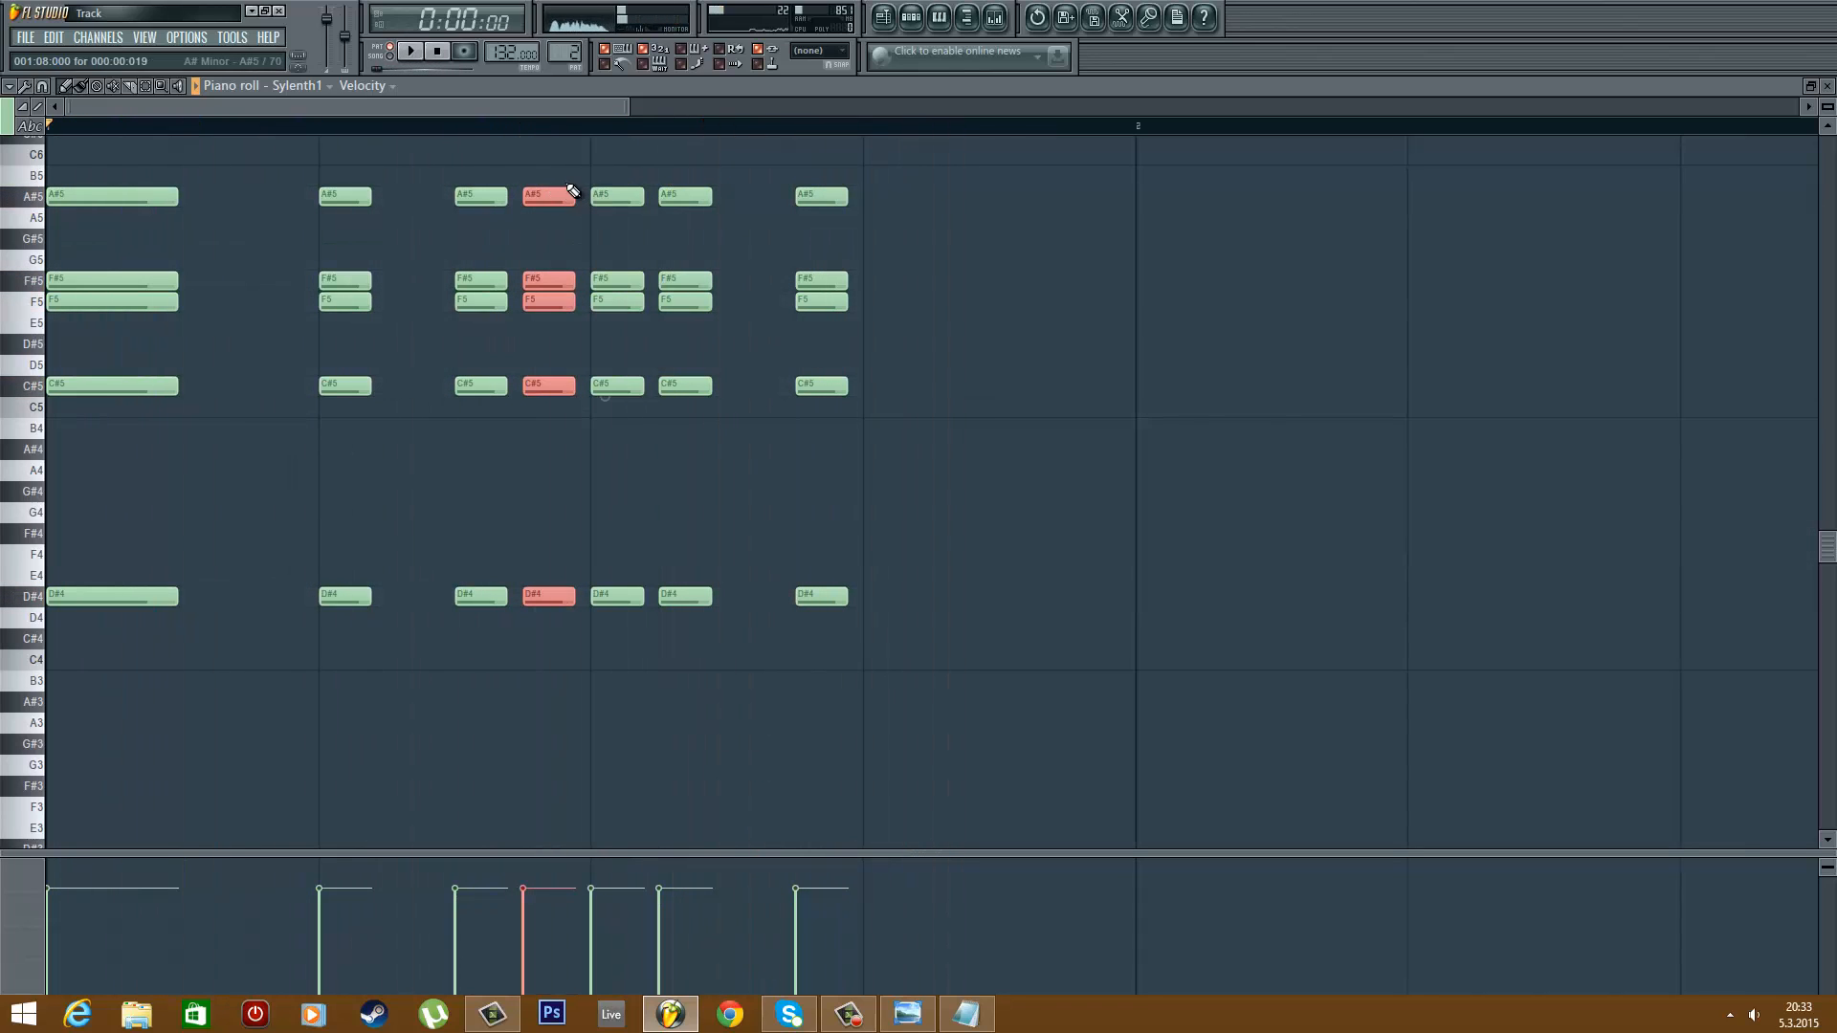
right_click(565, 192)
Step: Copy all of bar 1's chords to bar 2, transposed up two semitones so the lowest note is F4, and start playback
left_click_drag(938, 647, 105, 130)
scroll(173, 419, "down", 2)
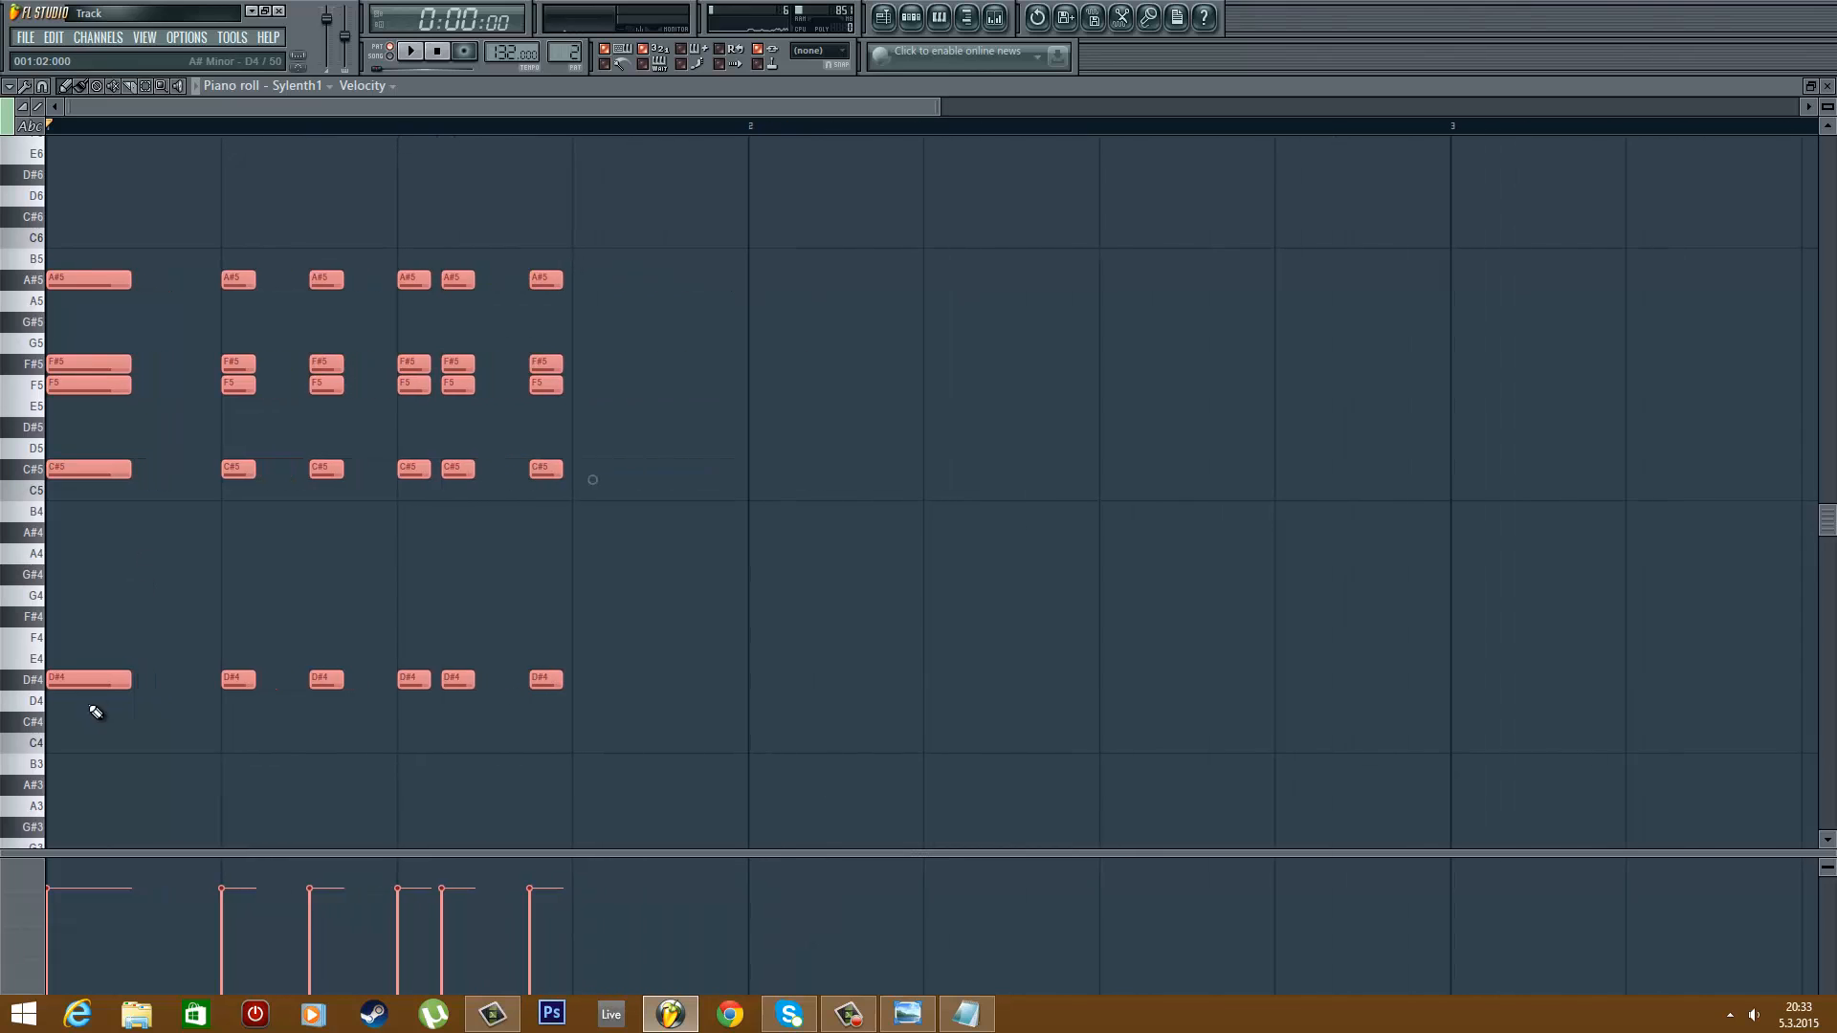
left_click_drag(91, 681, 807, 644, "shift")
scroll(623, 644, "down", 2)
key("space")
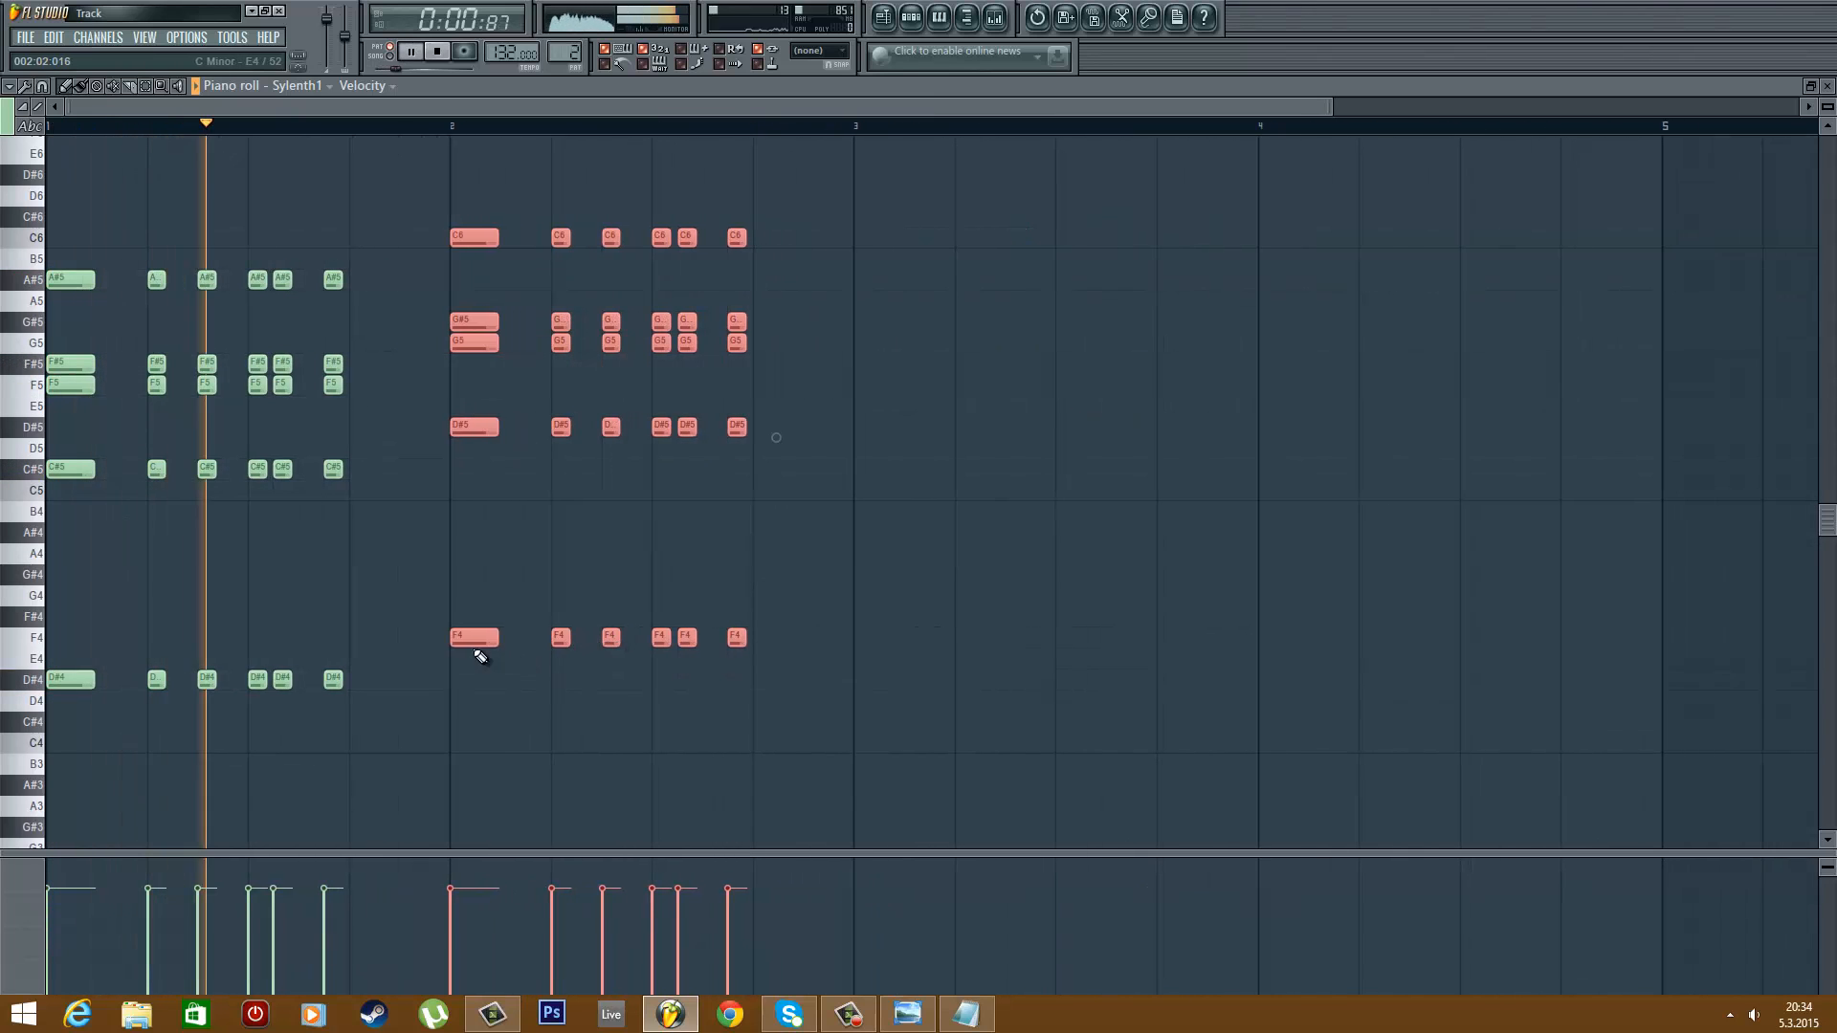
Step: Copy the chord rhythm to bar 3 with G#4 as the lowest note and to bar 4 with A4, and stop playback
left_click_drag(468, 639, 869, 578, "shift")
scroll(837, 601, "down", 1)
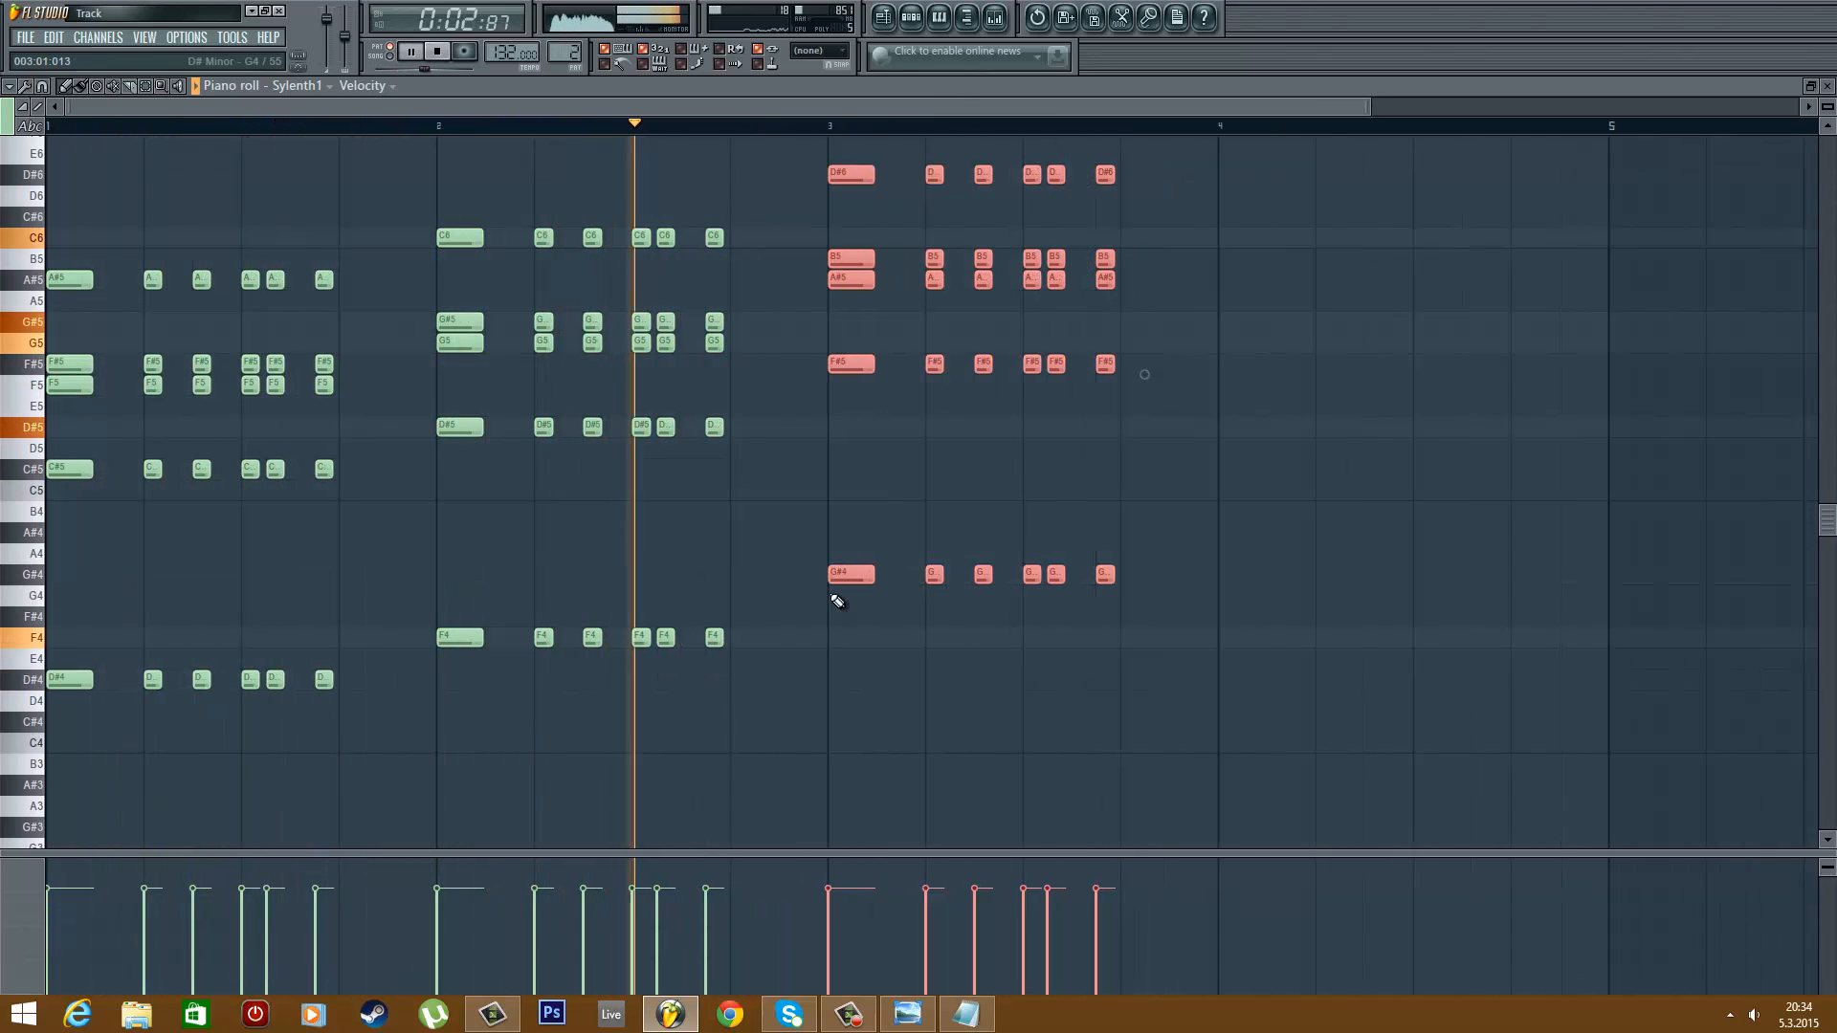
scroll(837, 601, "down", 2)
left_click_drag(608, 574, 885, 550, "shift")
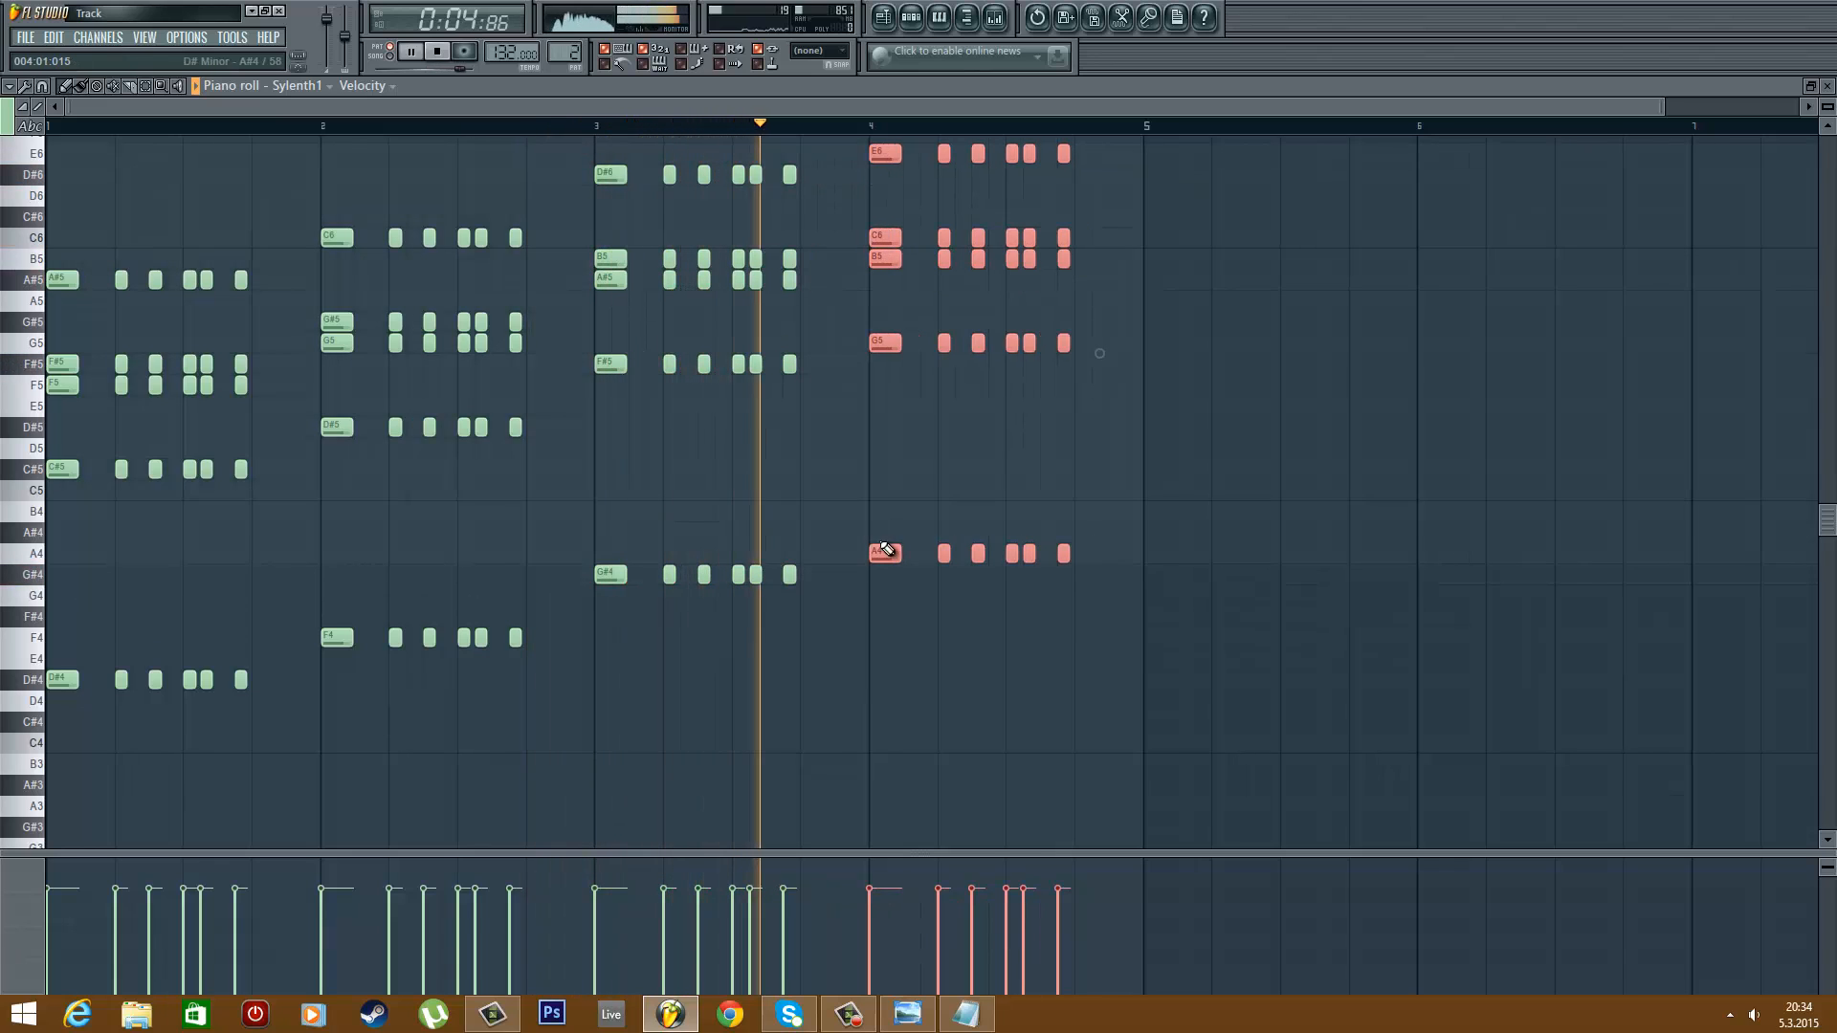
key("space")
Step: Move bar 4's first chord two steps earlier, to step 15 of bar 3, and lengthen it to about four steps
left_click_drag(871, 633, 914, 136, "ctrl")
left_click_drag(885, 296, 835, 312)
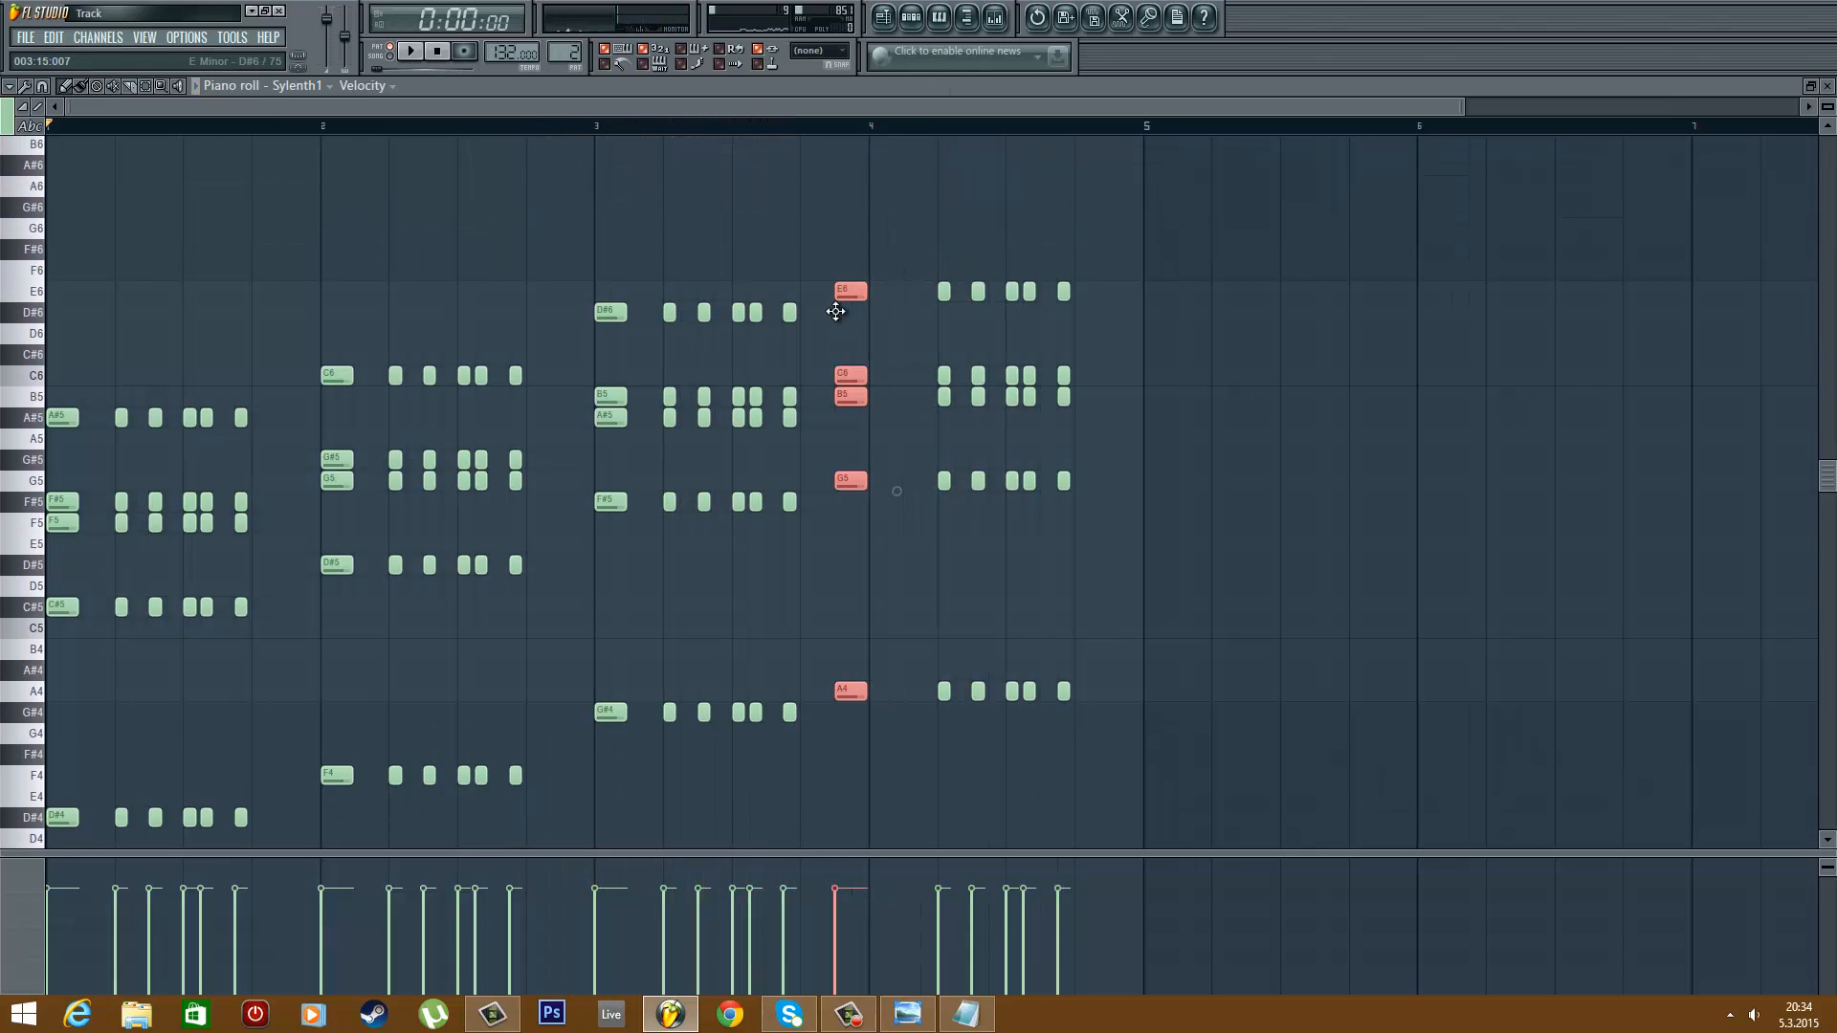
left_click(908, 316)
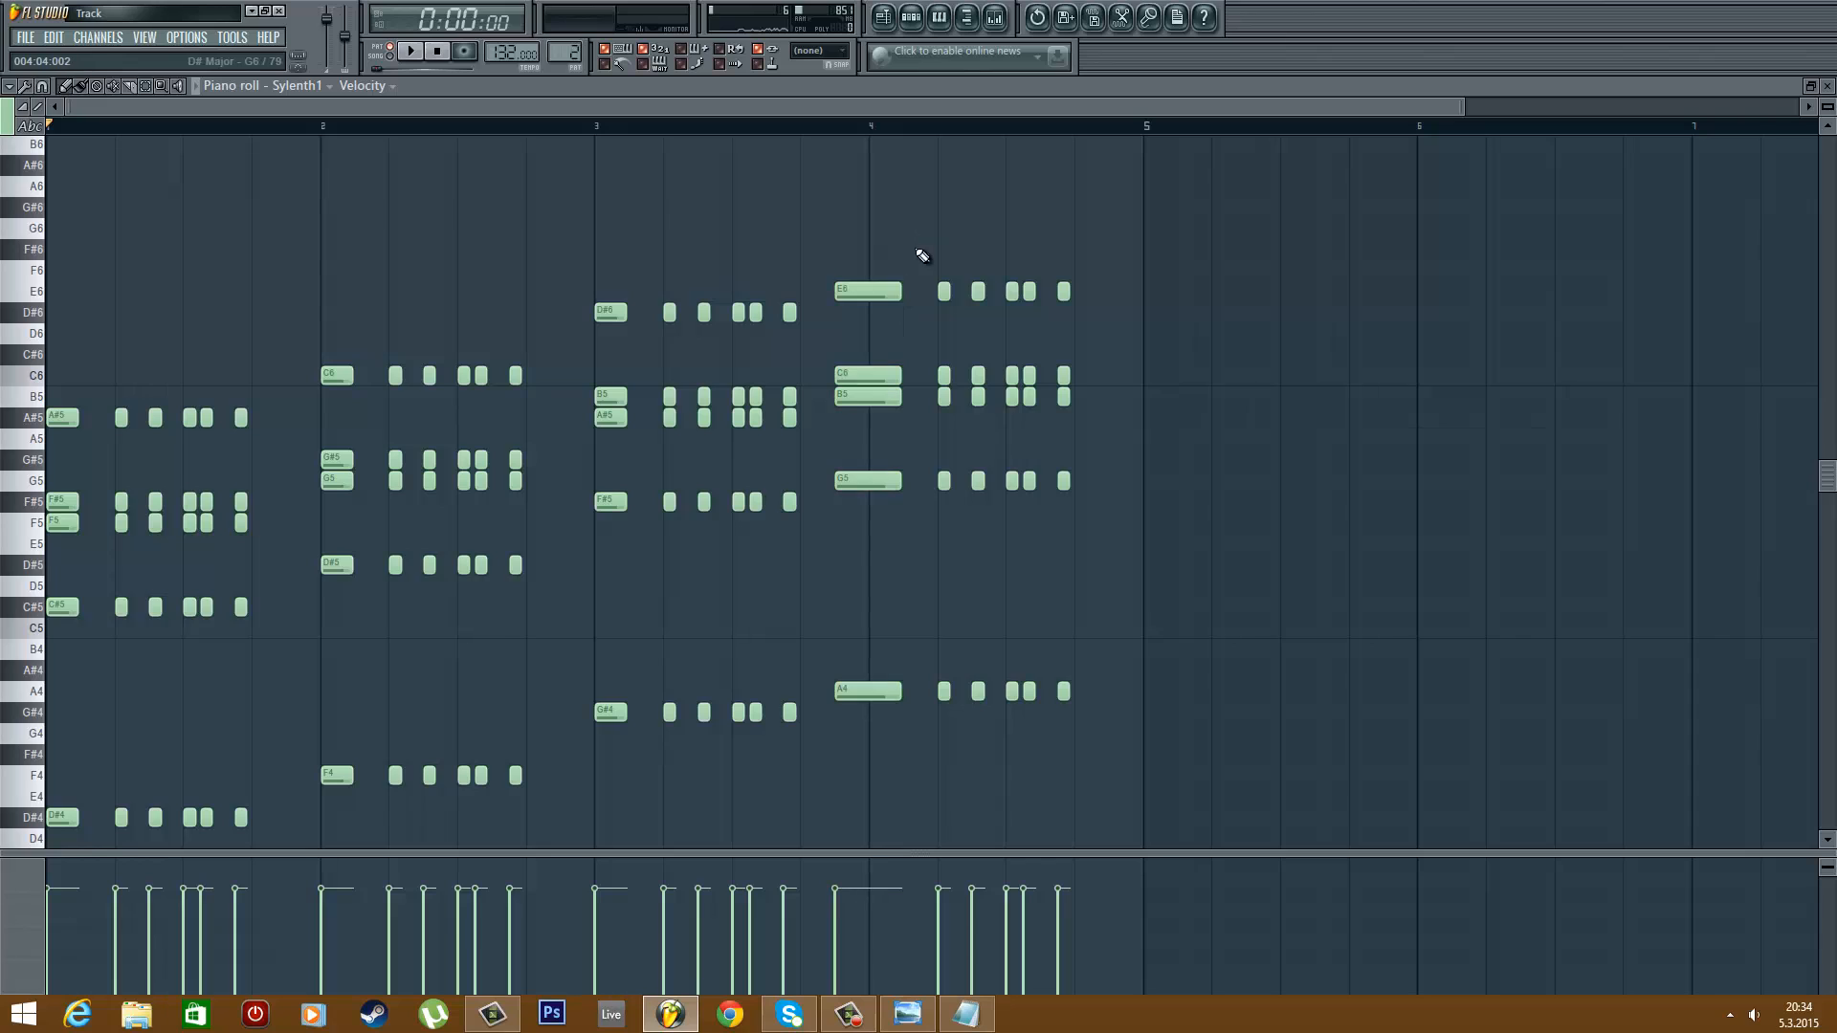
scroll(188, 529, "down", 2)
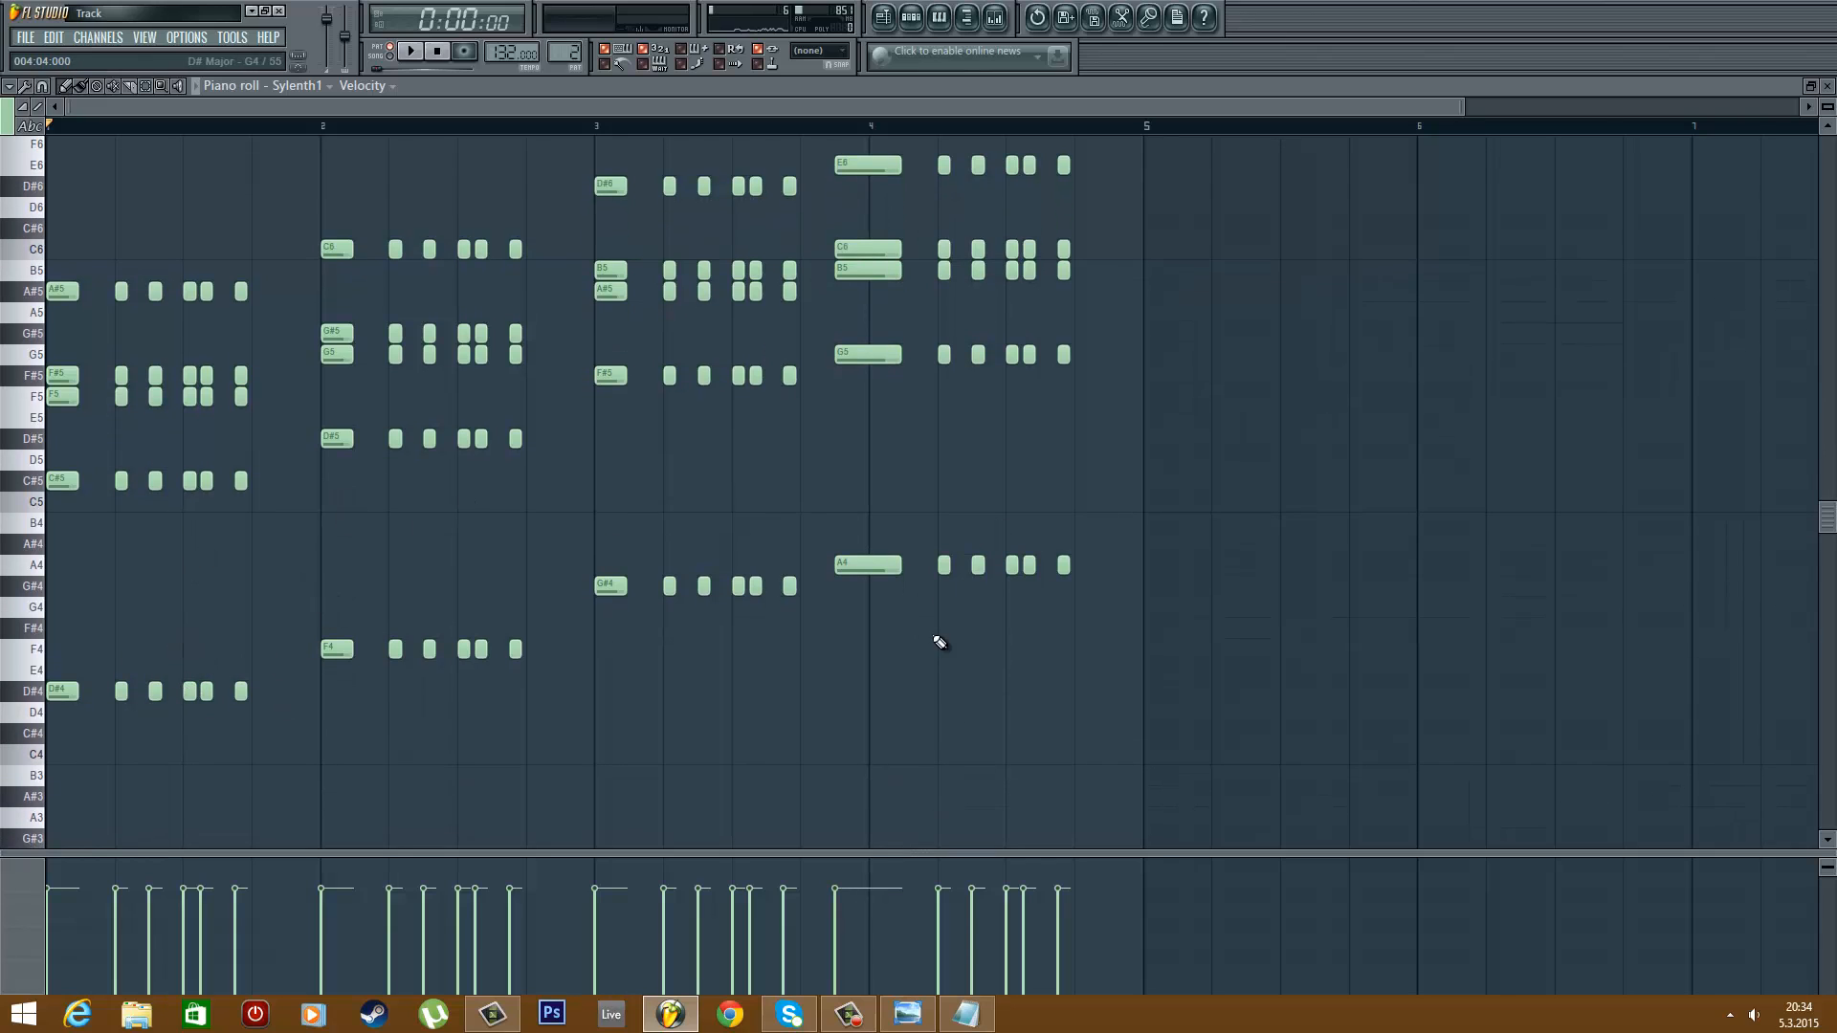
Step: Raise the remaining short chords in bar 4 by one semitone, so their lowest note is A#4, and deselect them
scroll(1045, 705, "up", 2)
left_click_drag(1100, 785, 944, 263)
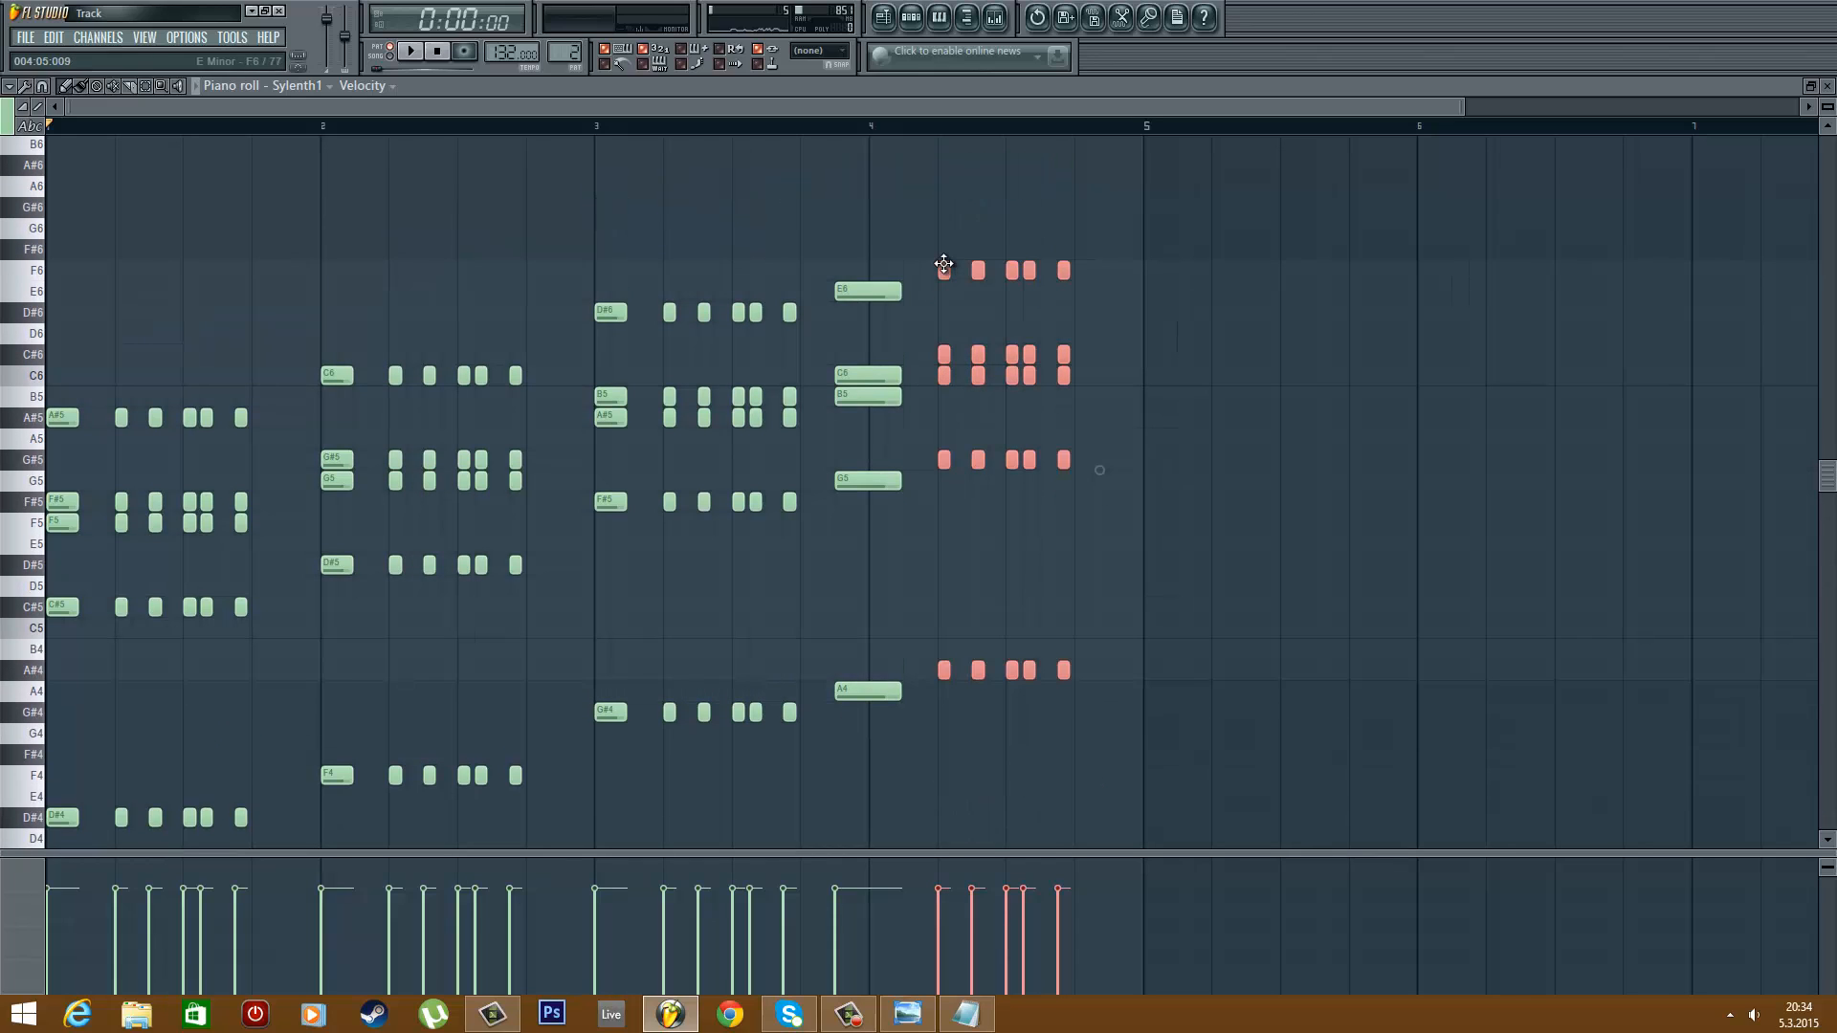
left_click(1149, 349)
Step: Play the four-bar progression, enlarge the velocity area, and raise the velocity of the long chord leading into bar 4 to about 91%
scroll(1153, 431, "down", 2)
scroll(1123, 517, "up", 1)
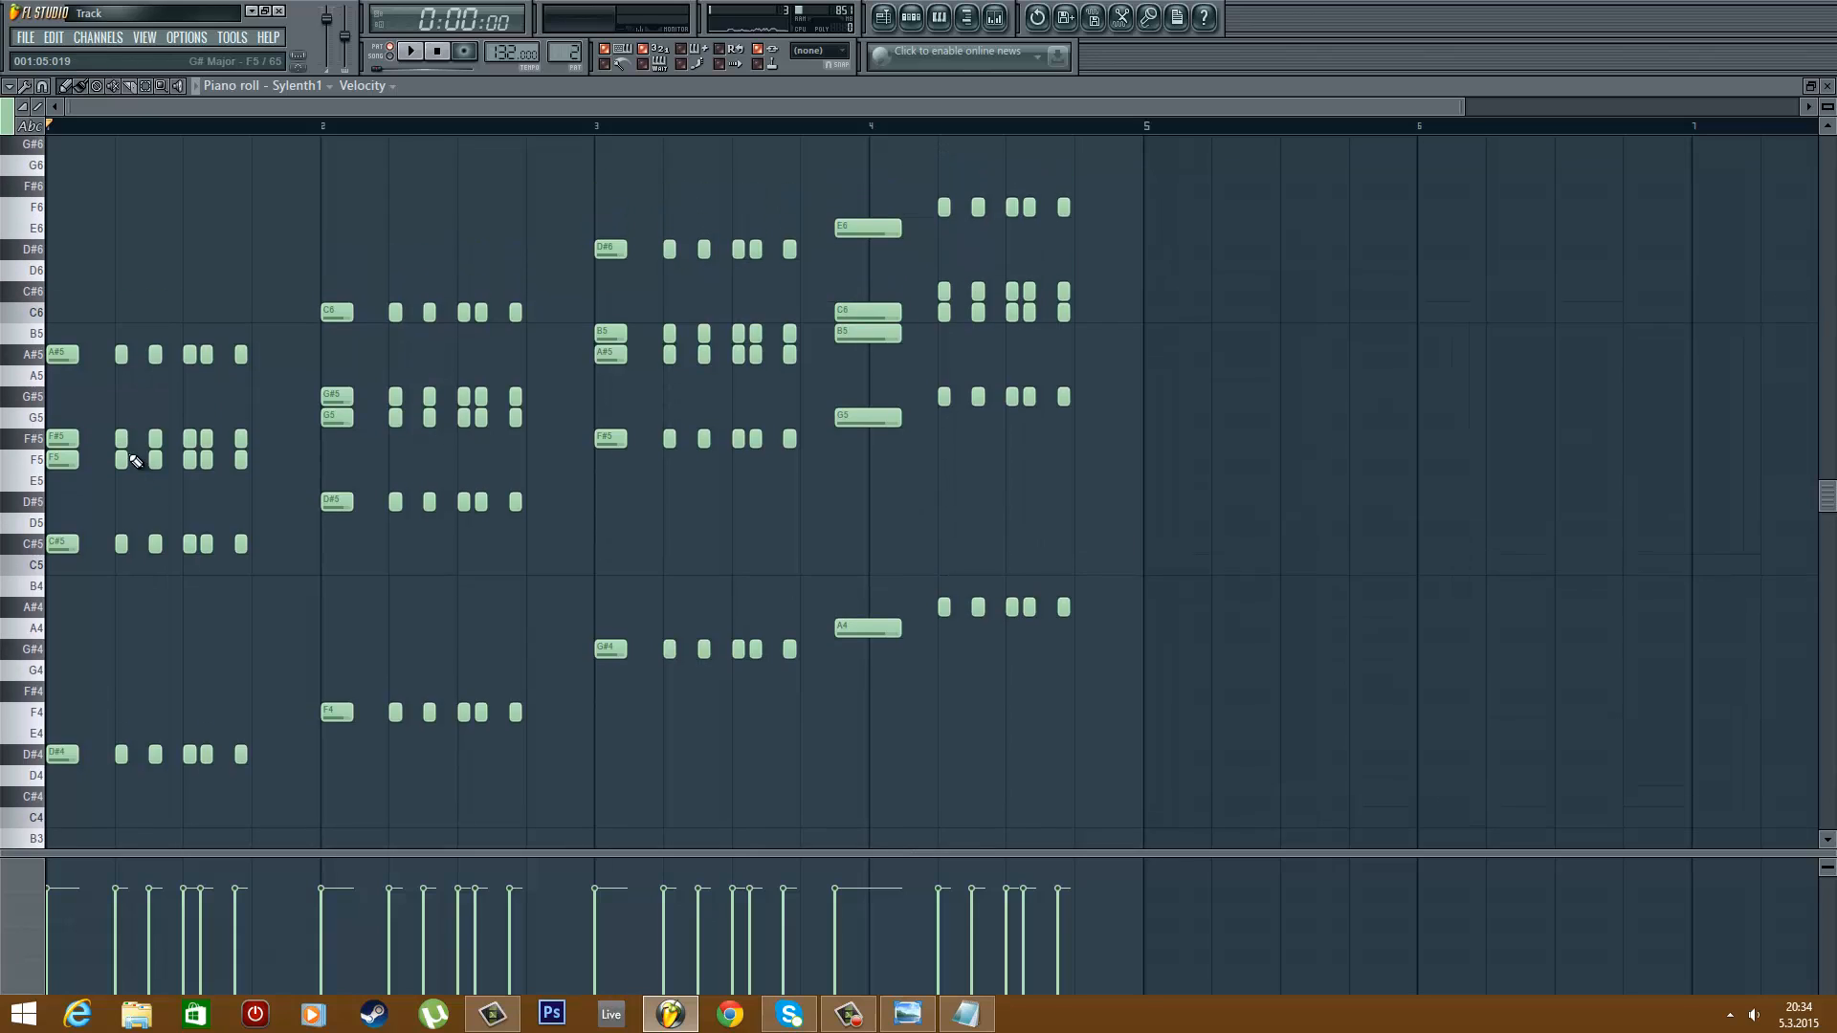
scroll(143, 487, "down", 1)
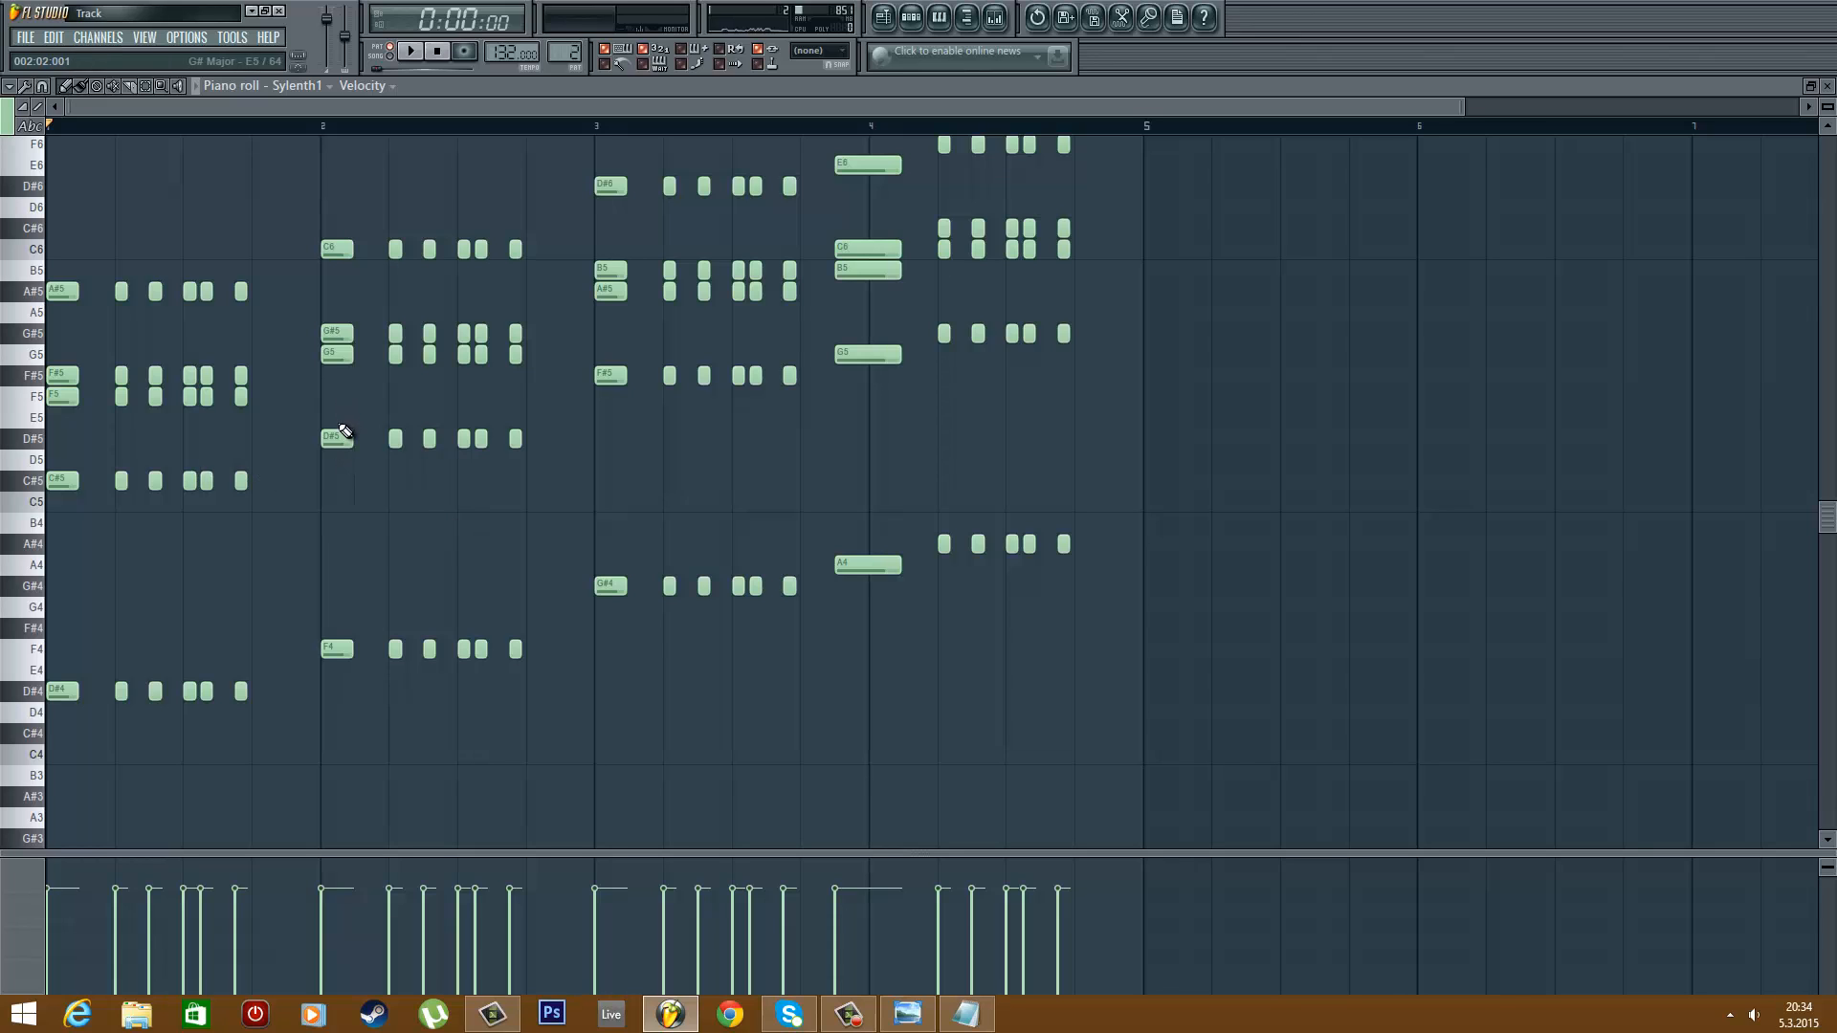
scroll(784, 291, "up", 2)
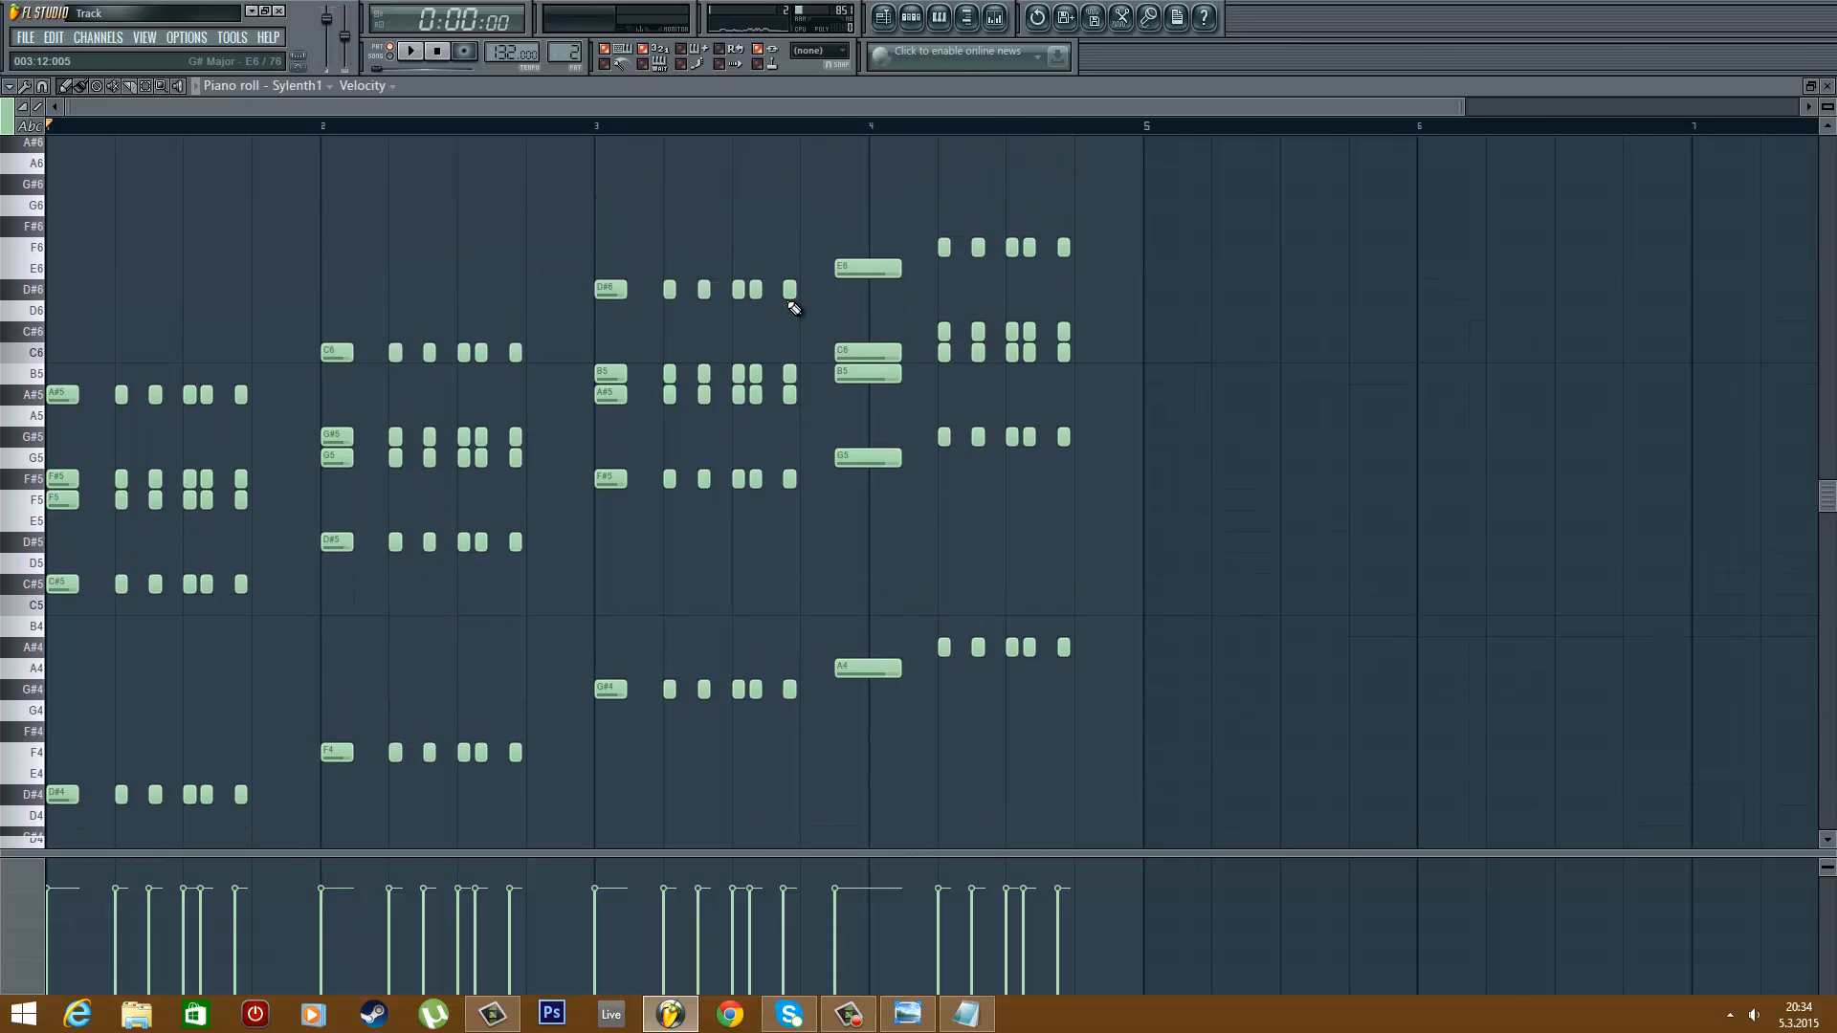
scroll(795, 302, "down", 1)
key("space")
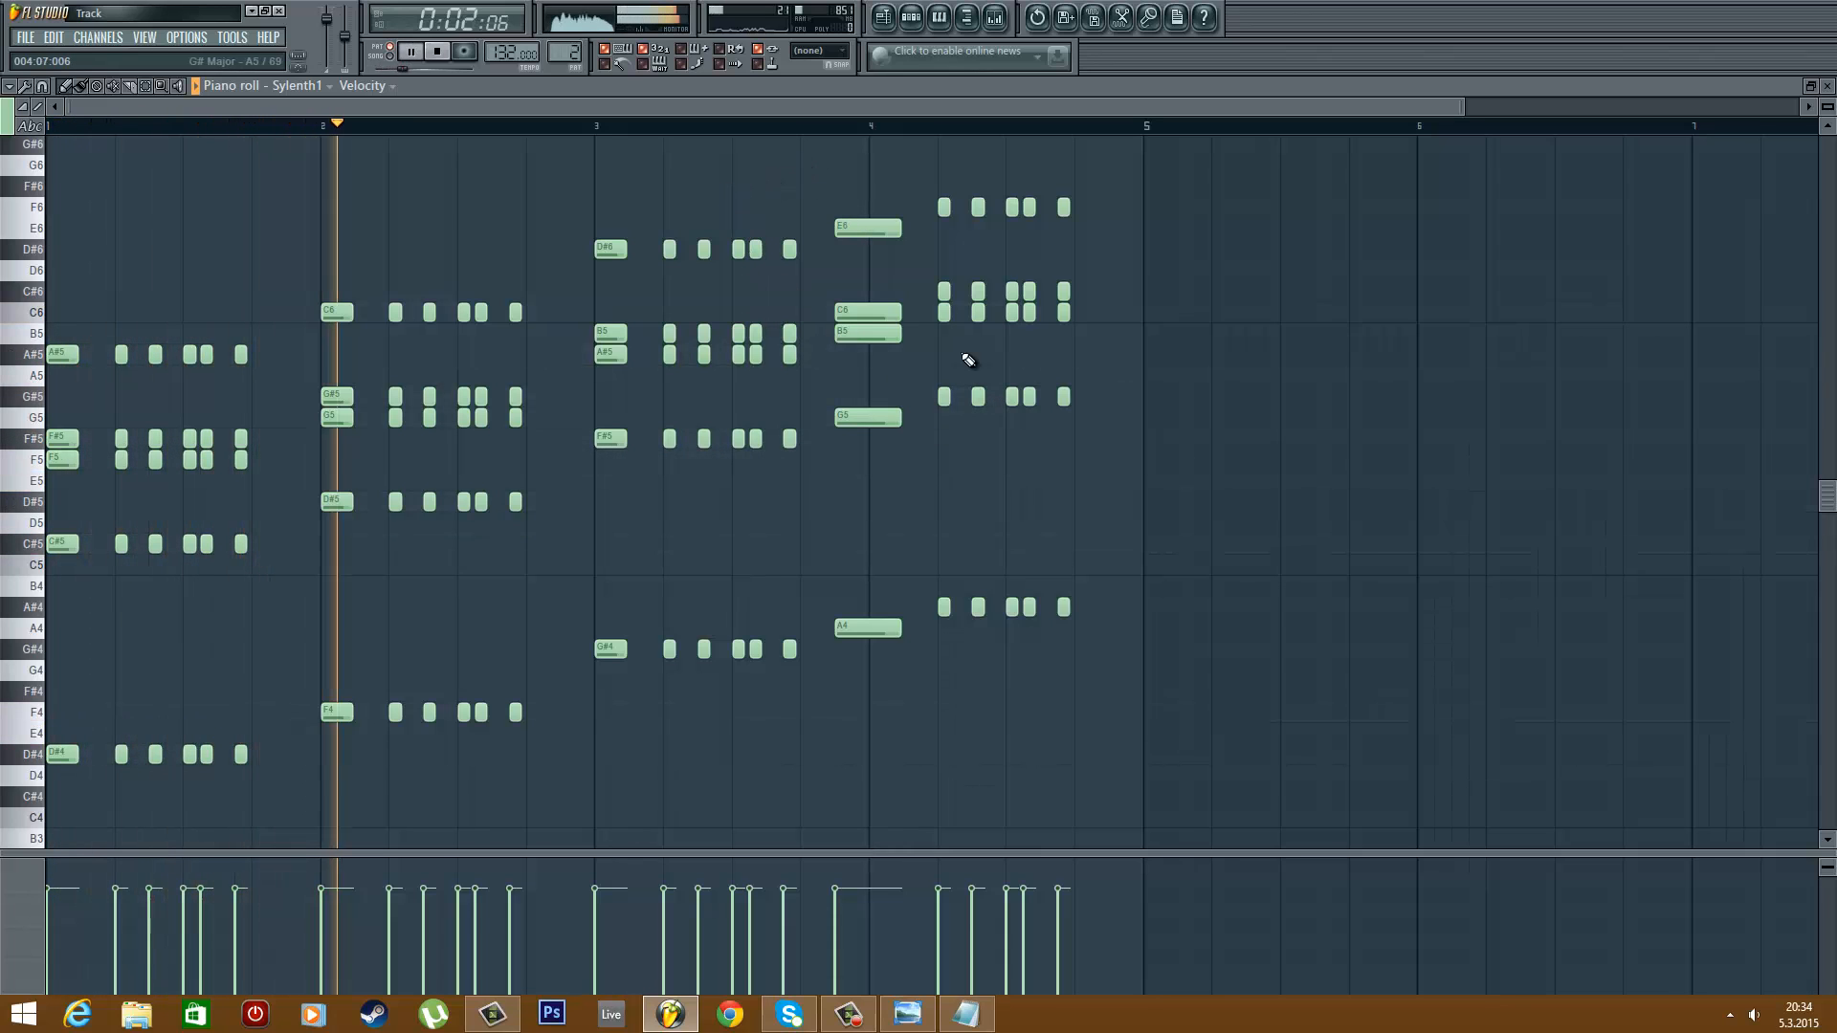
left_click_drag(872, 853, 866, 524)
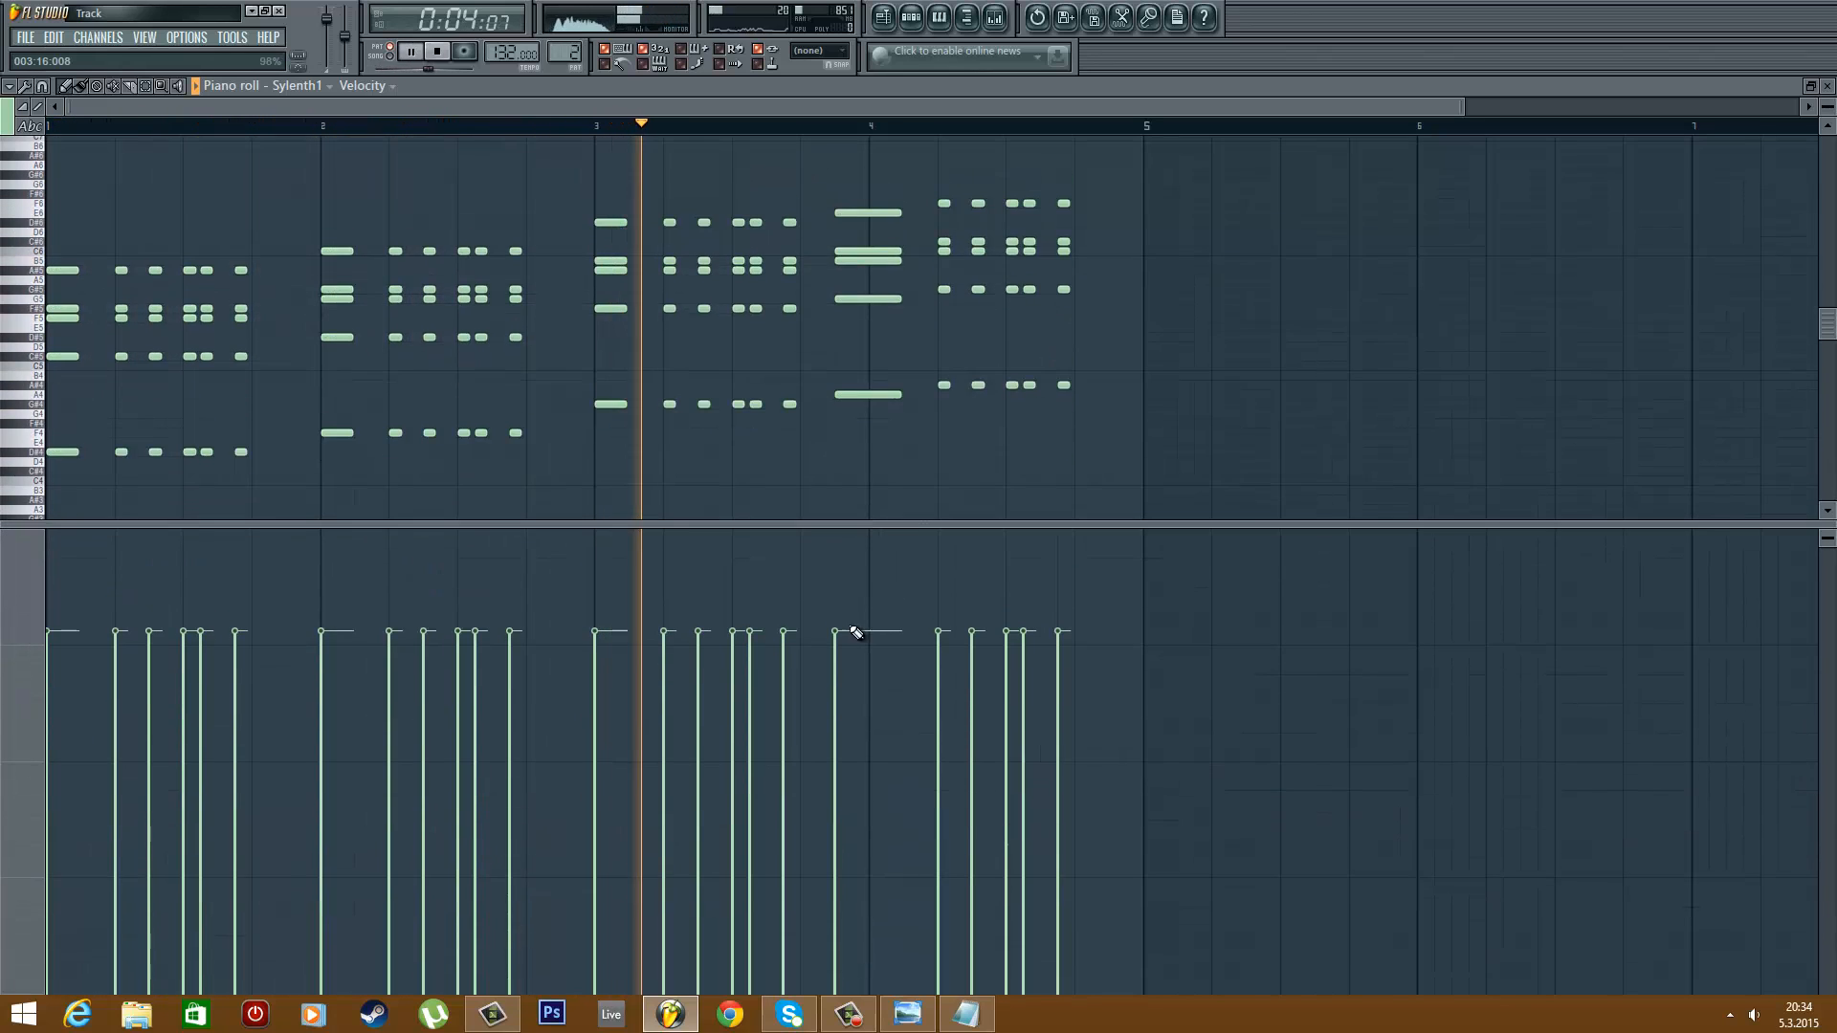
left_click_drag(845, 633, 858, 580)
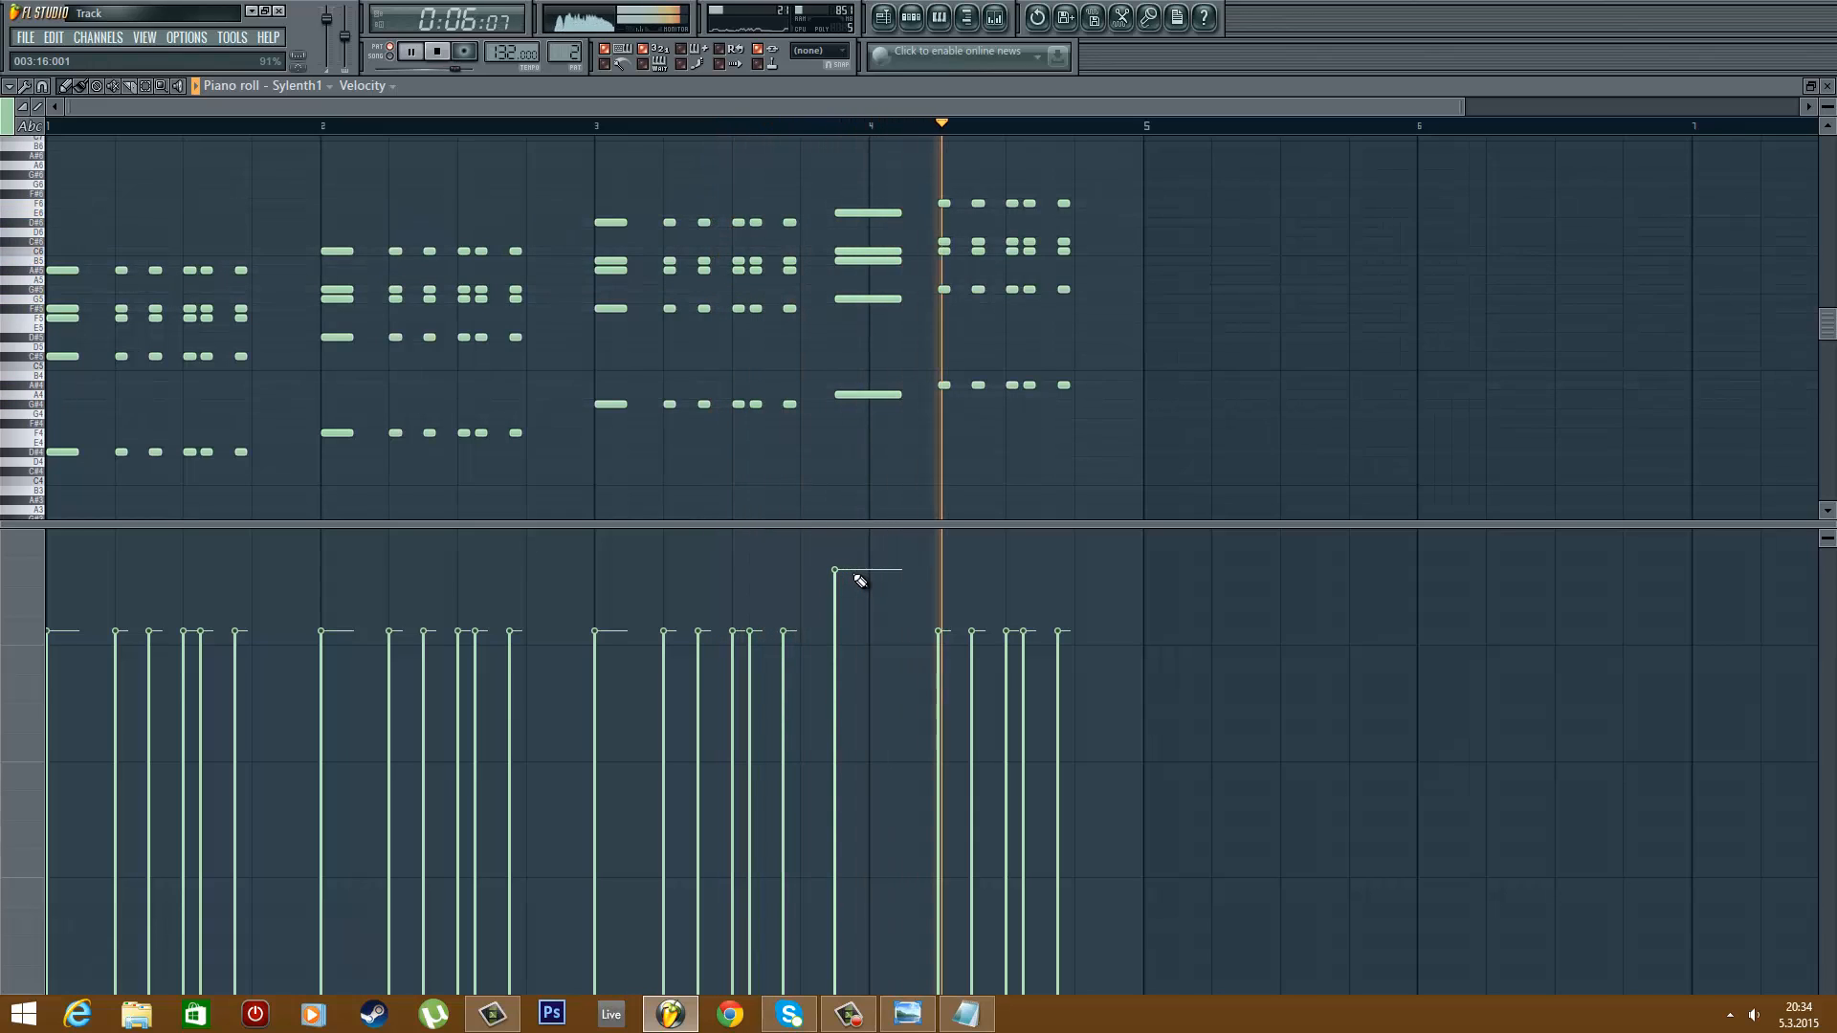
key("space")
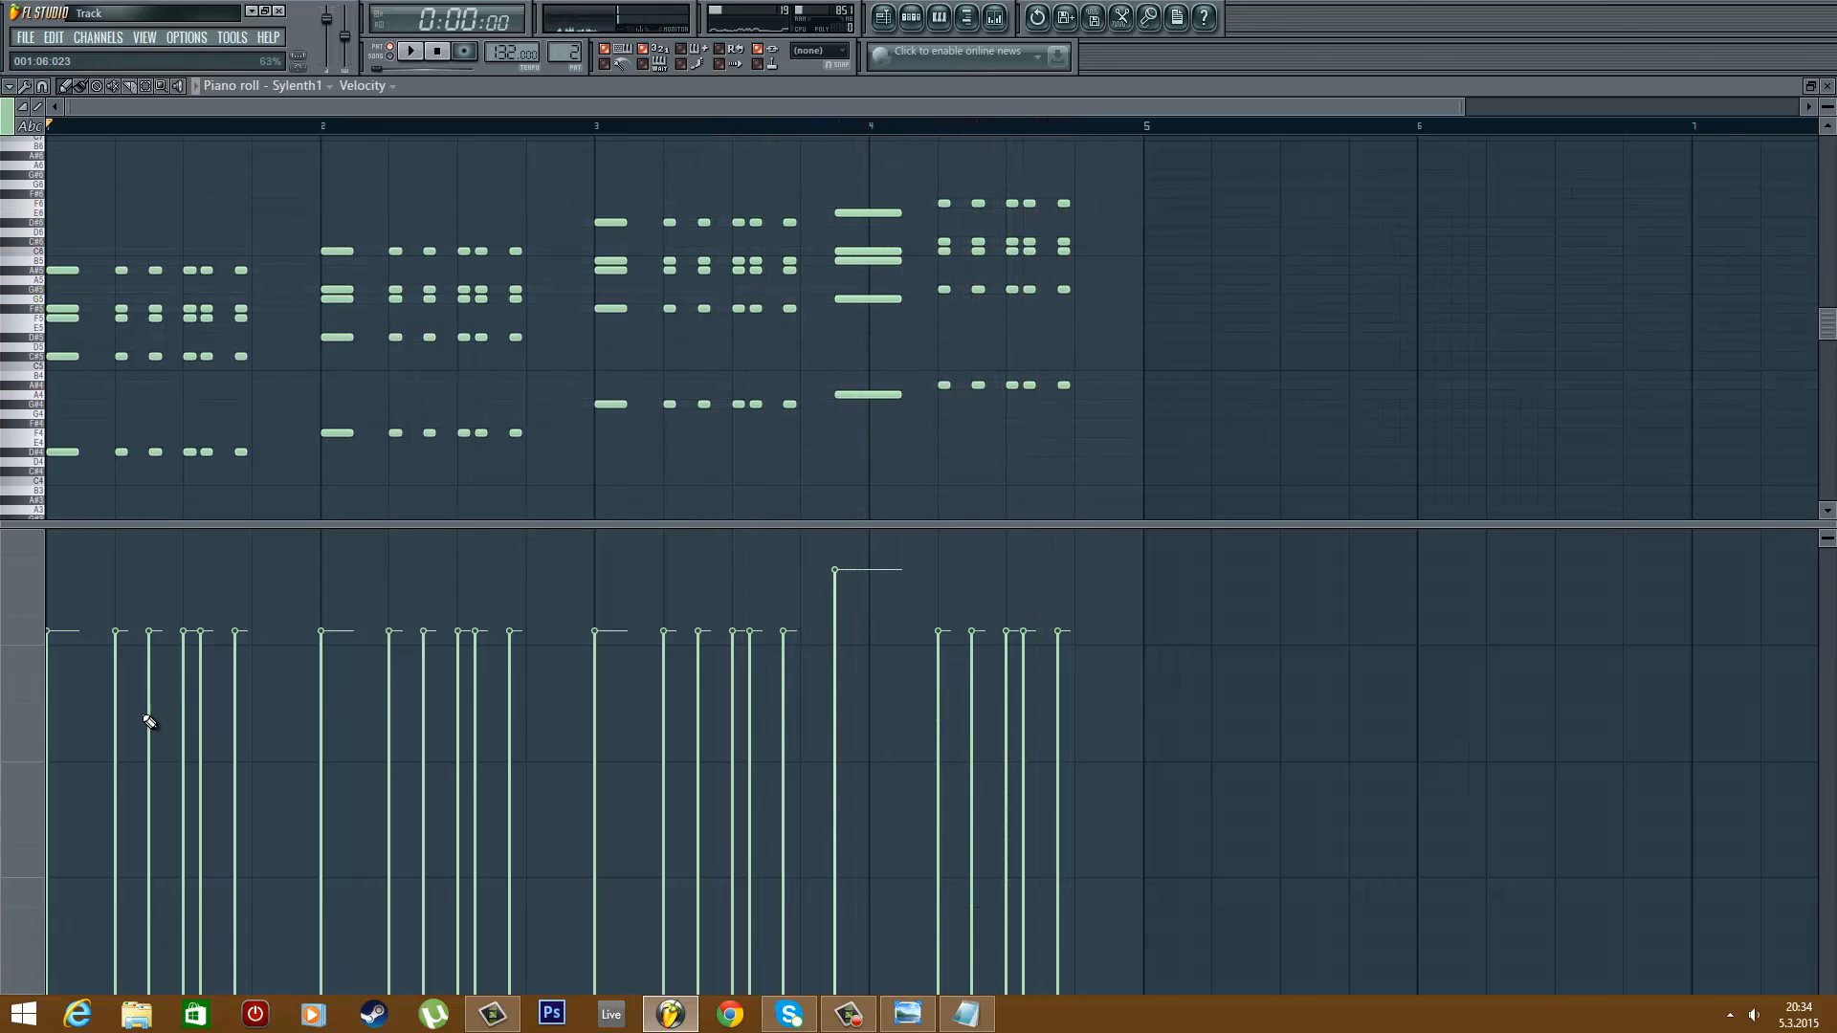
Step: Lower the velocities of bar 1's short chords to varied levels, leaving the last one the loudest of them, and start playback
left_click(114, 827)
left_click(149, 756)
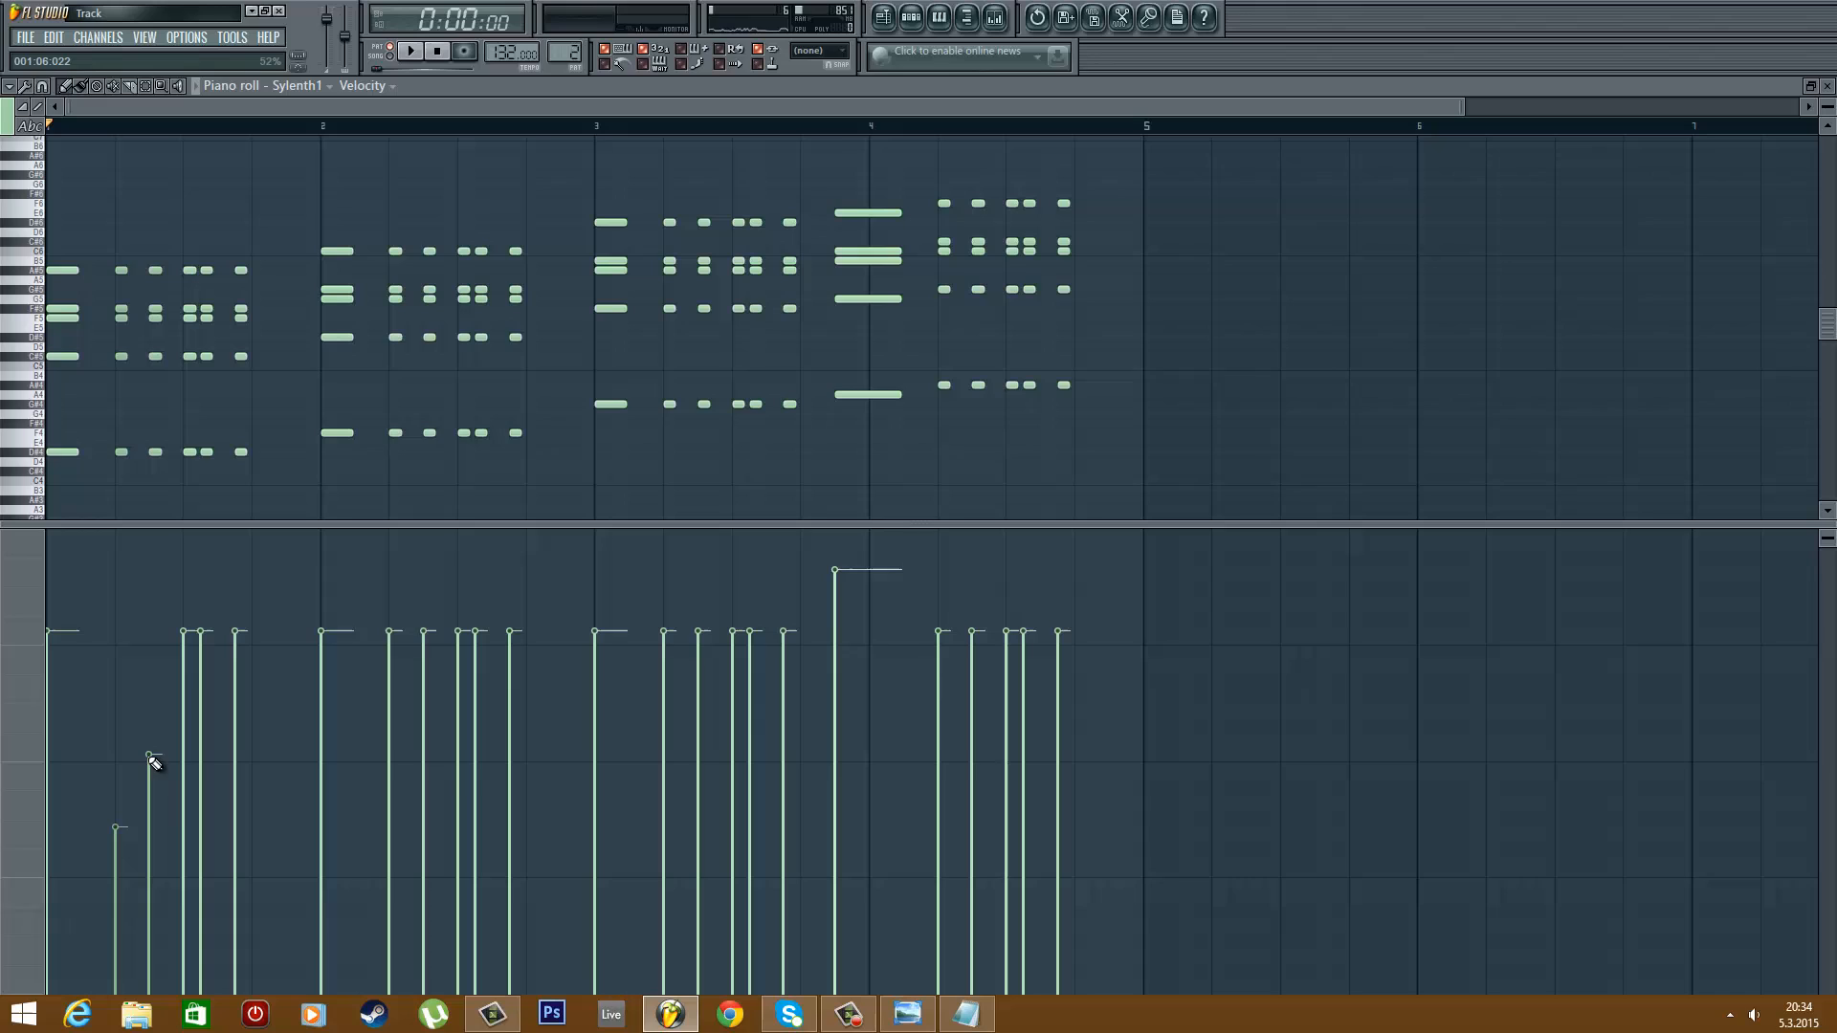
left_click(183, 717)
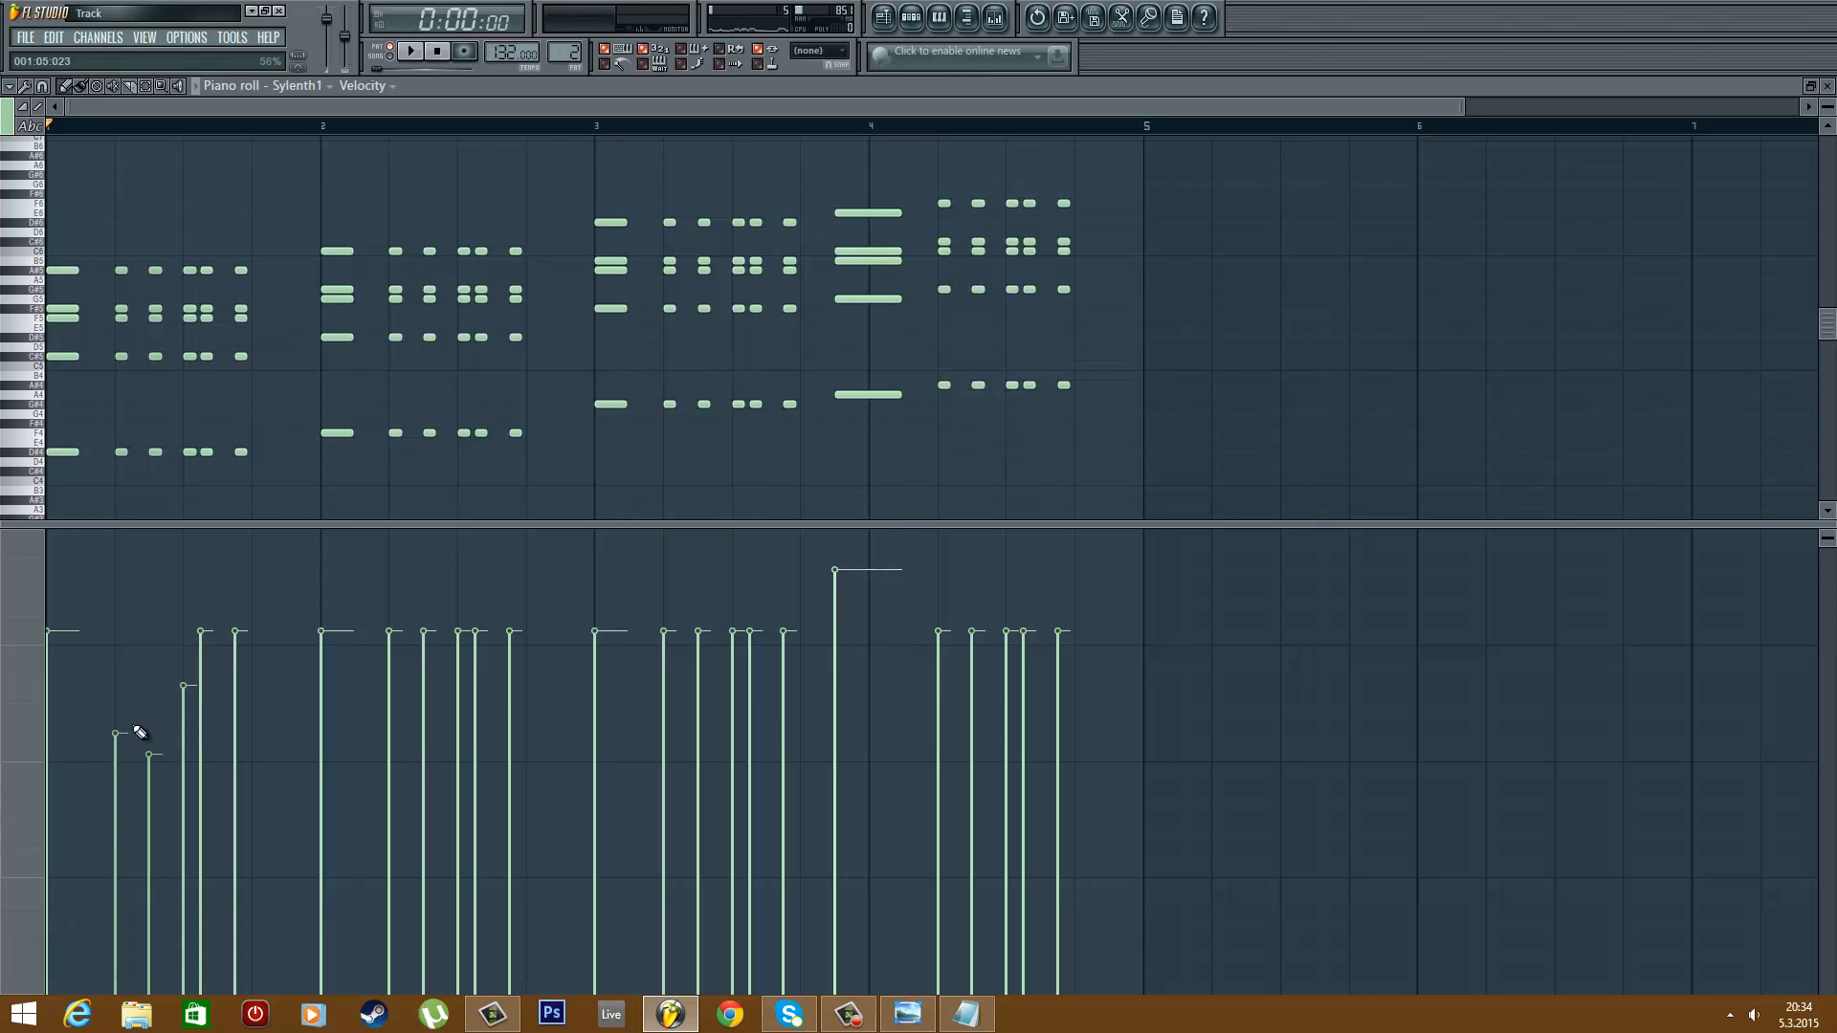
left_click_drag(234, 713, 234, 647)
left_click(184, 764)
left_click(238, 636)
key("space")
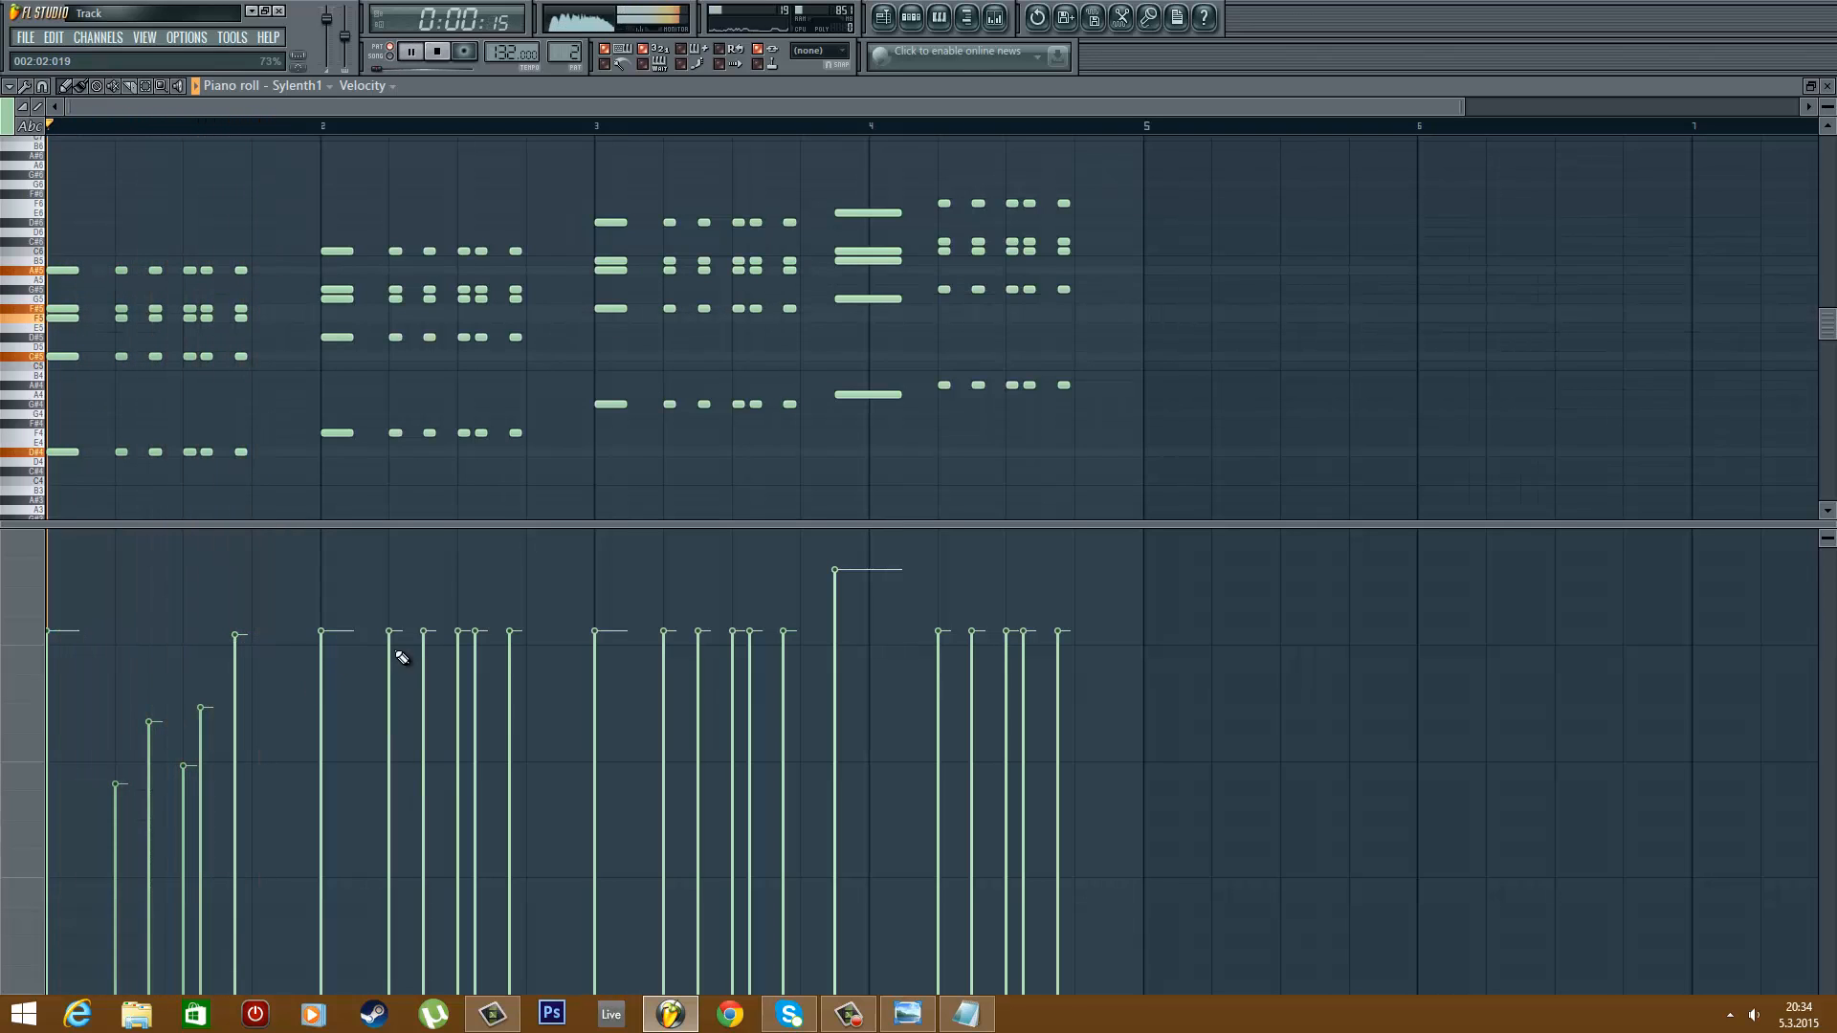
Step: Vary the velocities of bar 2's short chords in the same alternating soft-loud pattern, with the last one the loudest
left_click(388, 804)
left_click(424, 698)
left_click(459, 776)
left_click(477, 700)
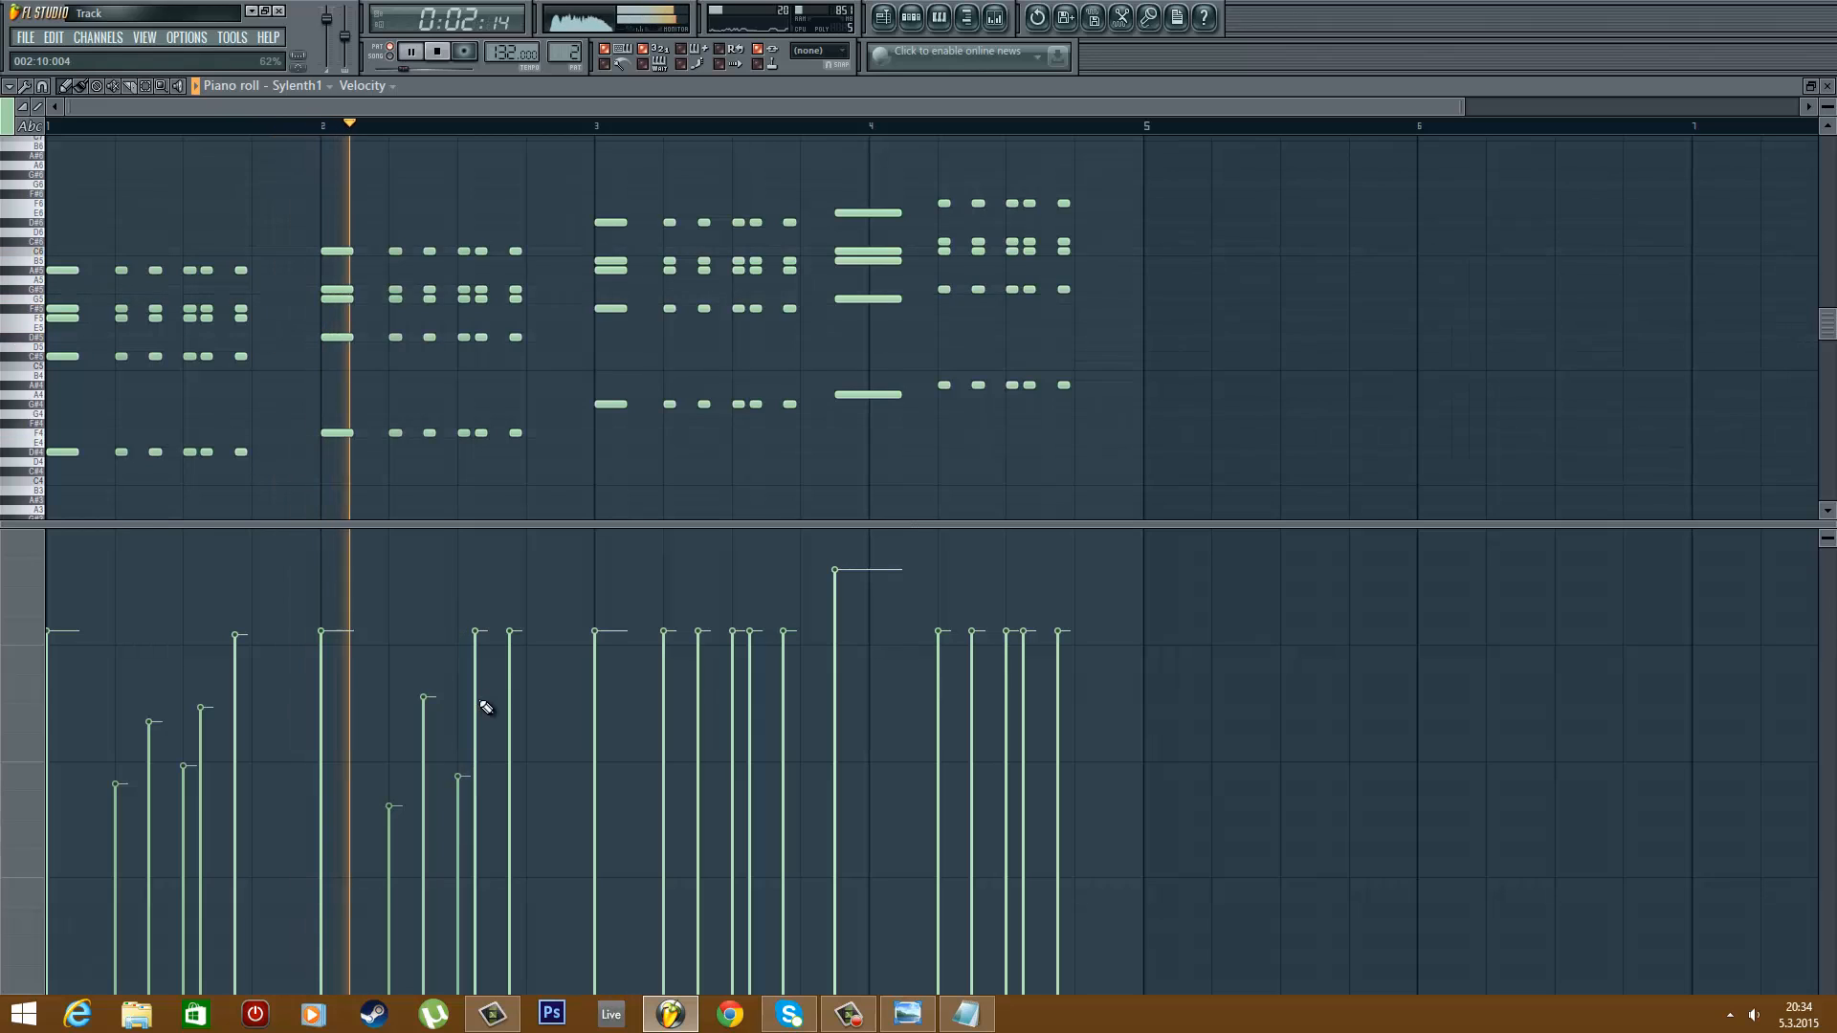
left_click(511, 642)
Step: Vary the velocities of bar 3's short chords in the same alternating pattern, with the last one the loudest
left_click(665, 711)
left_click(665, 736)
left_click(700, 682)
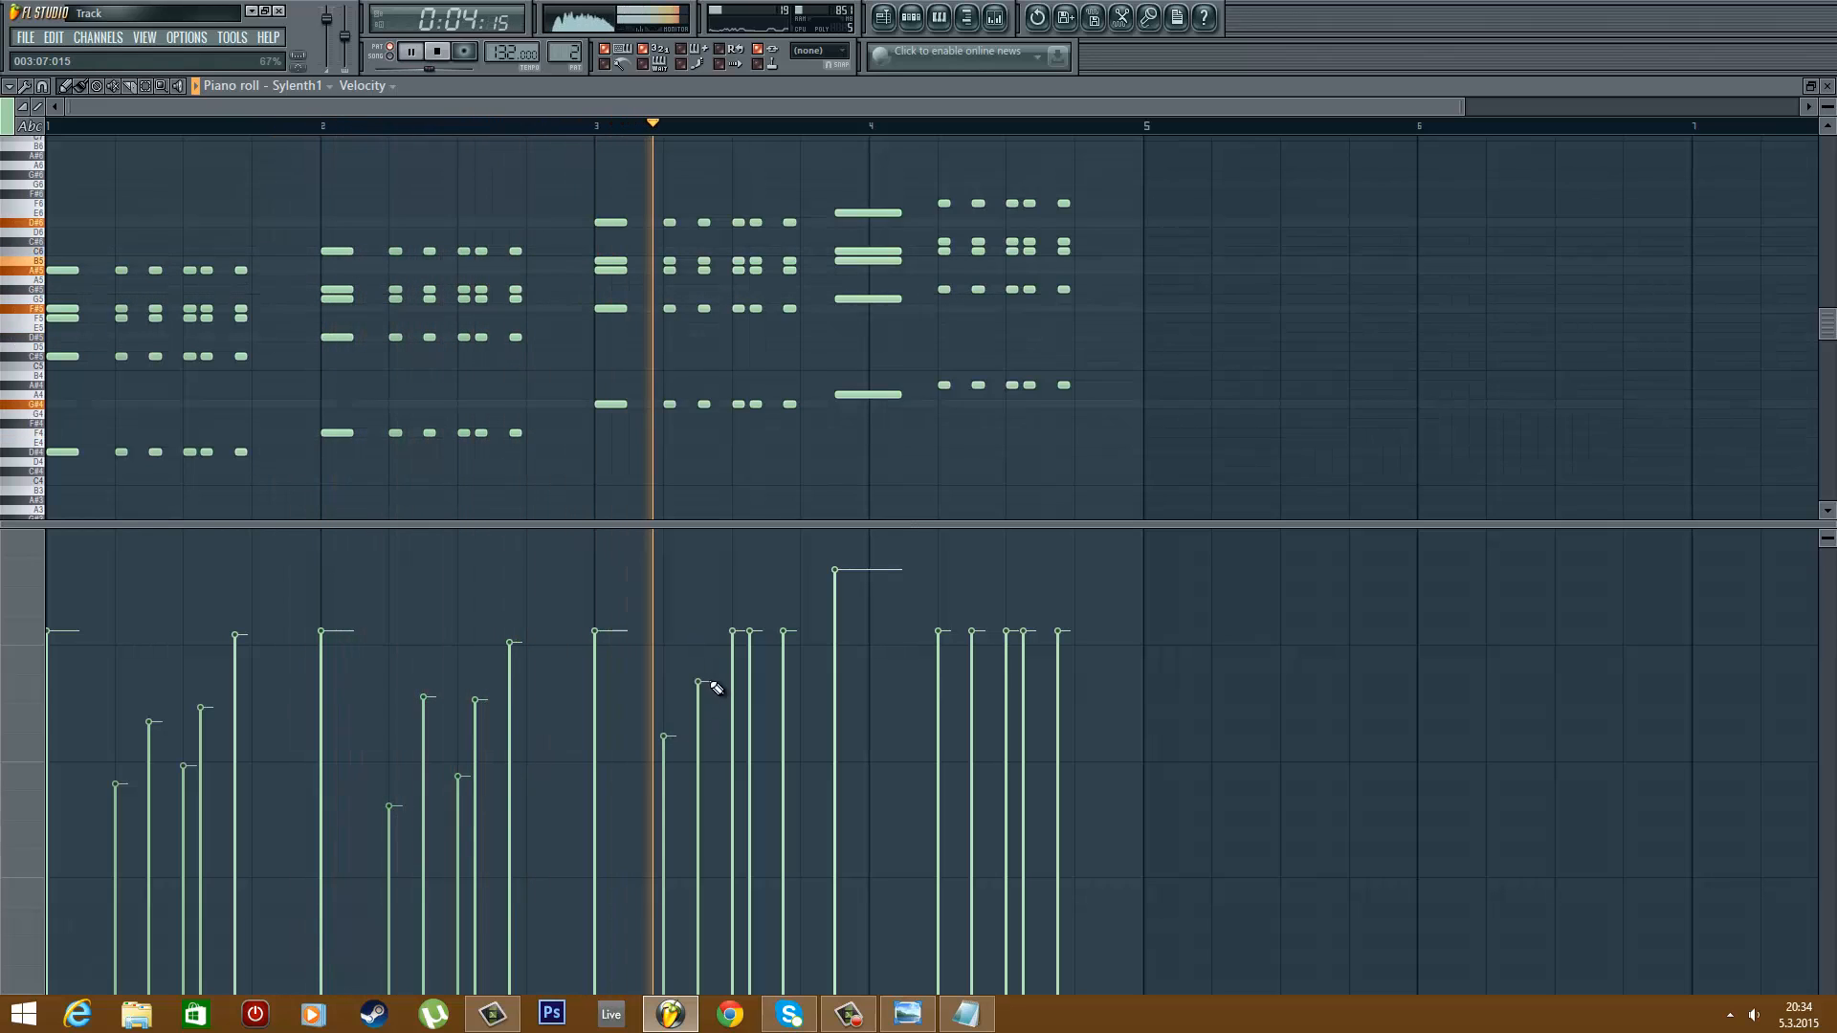
left_click(734, 765)
left_click(752, 699)
left_click(786, 646)
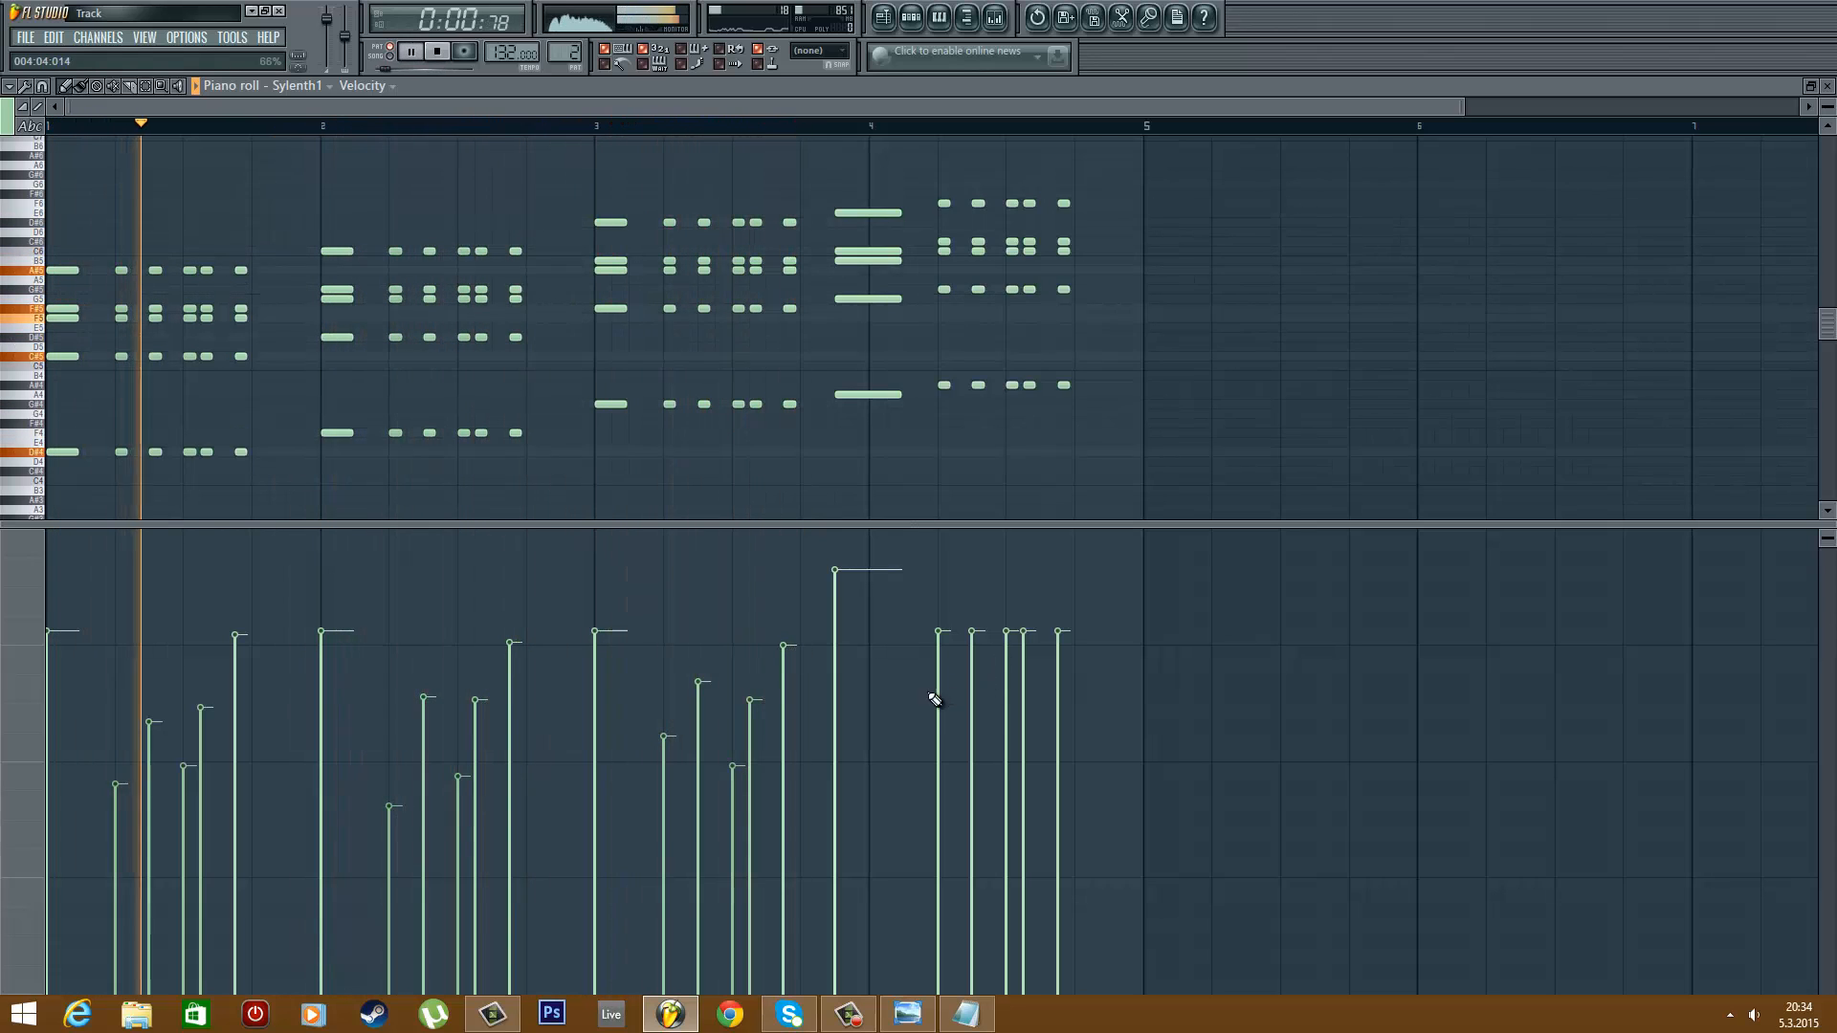
Step: Lower bar 4's short-chord velocities to varied levels, raise the last one, and collapse the velocity area after stopping playback
left_click(940, 743)
left_click(974, 678)
left_click(973, 656)
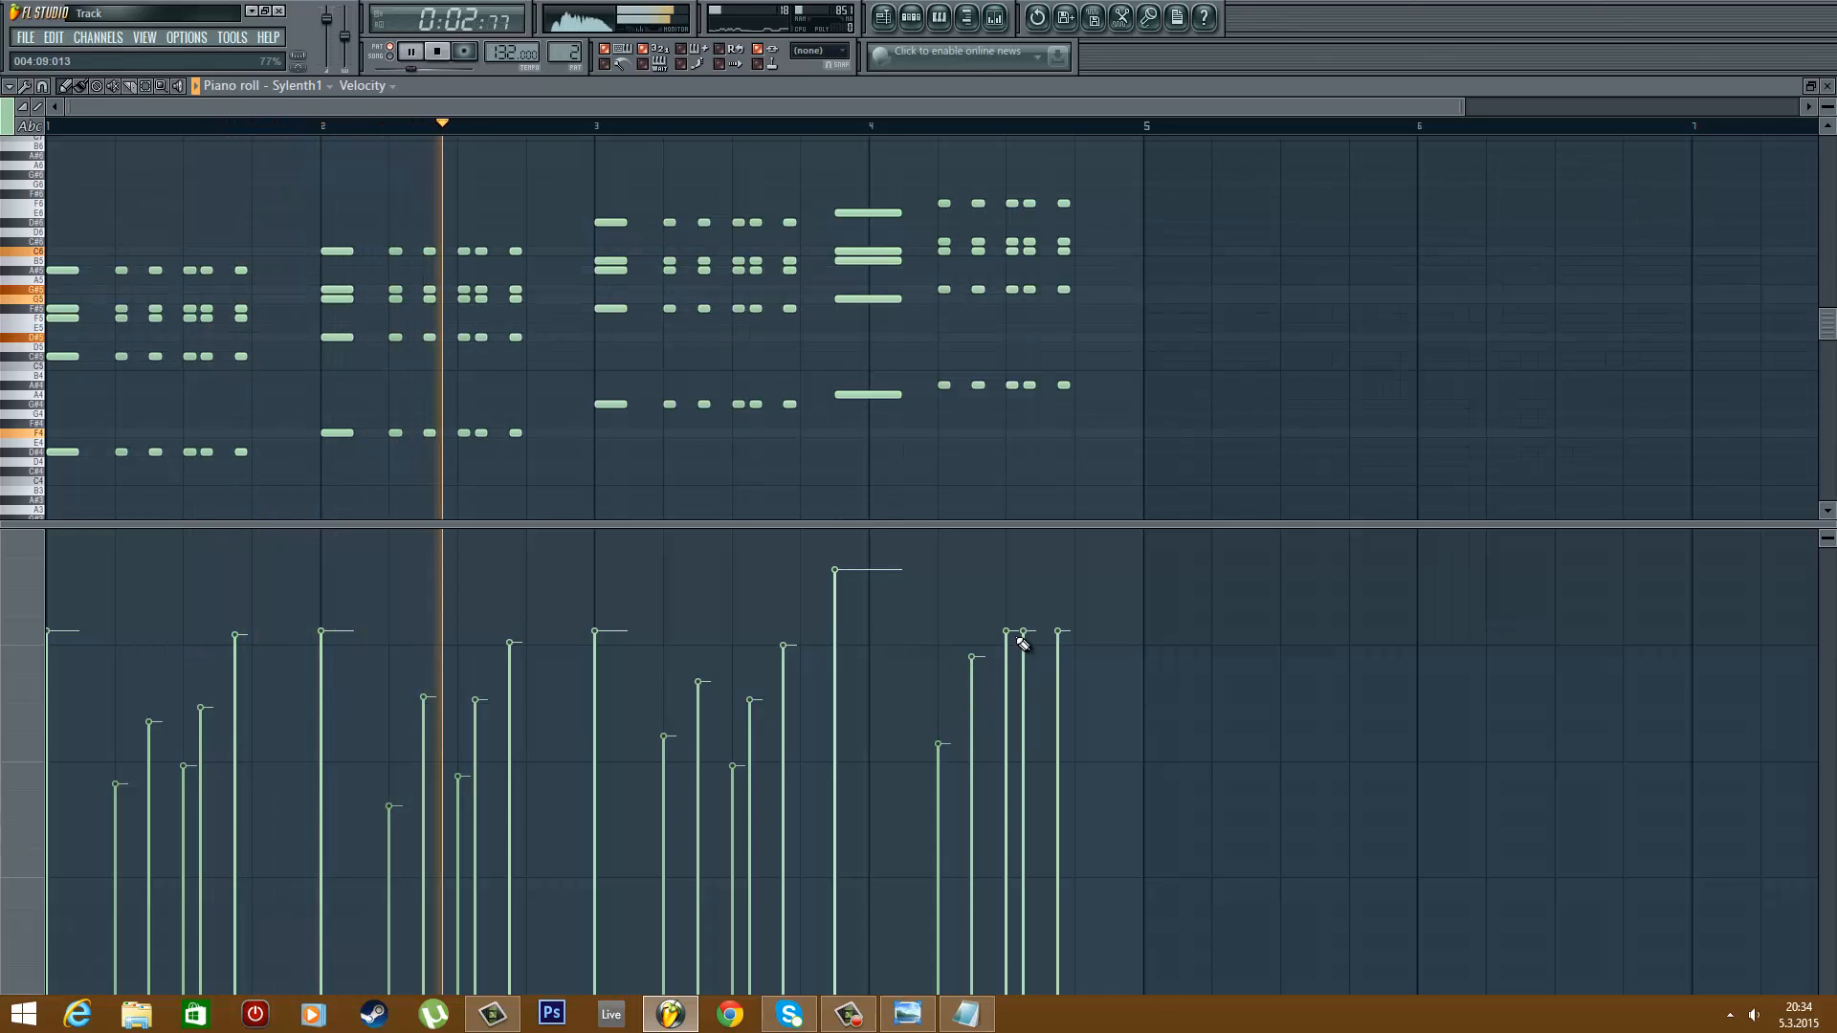
left_click(1008, 715)
left_click(1025, 674)
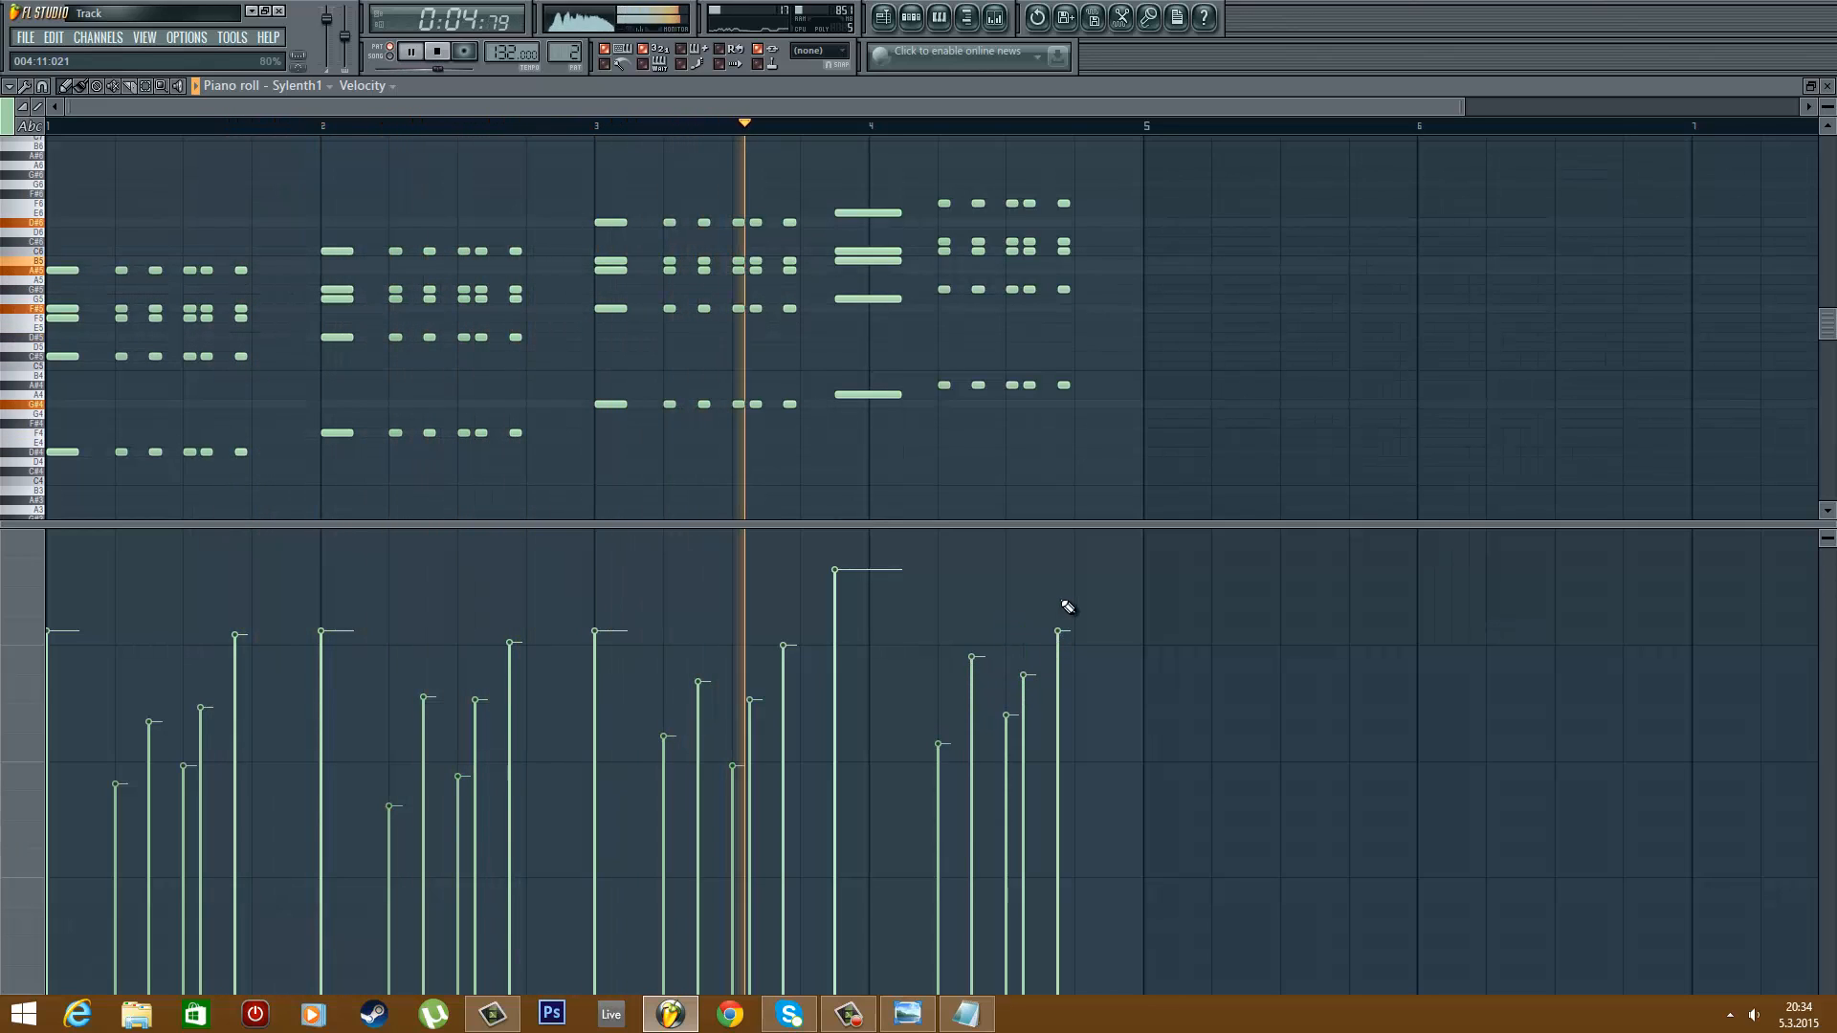
left_click(1060, 580)
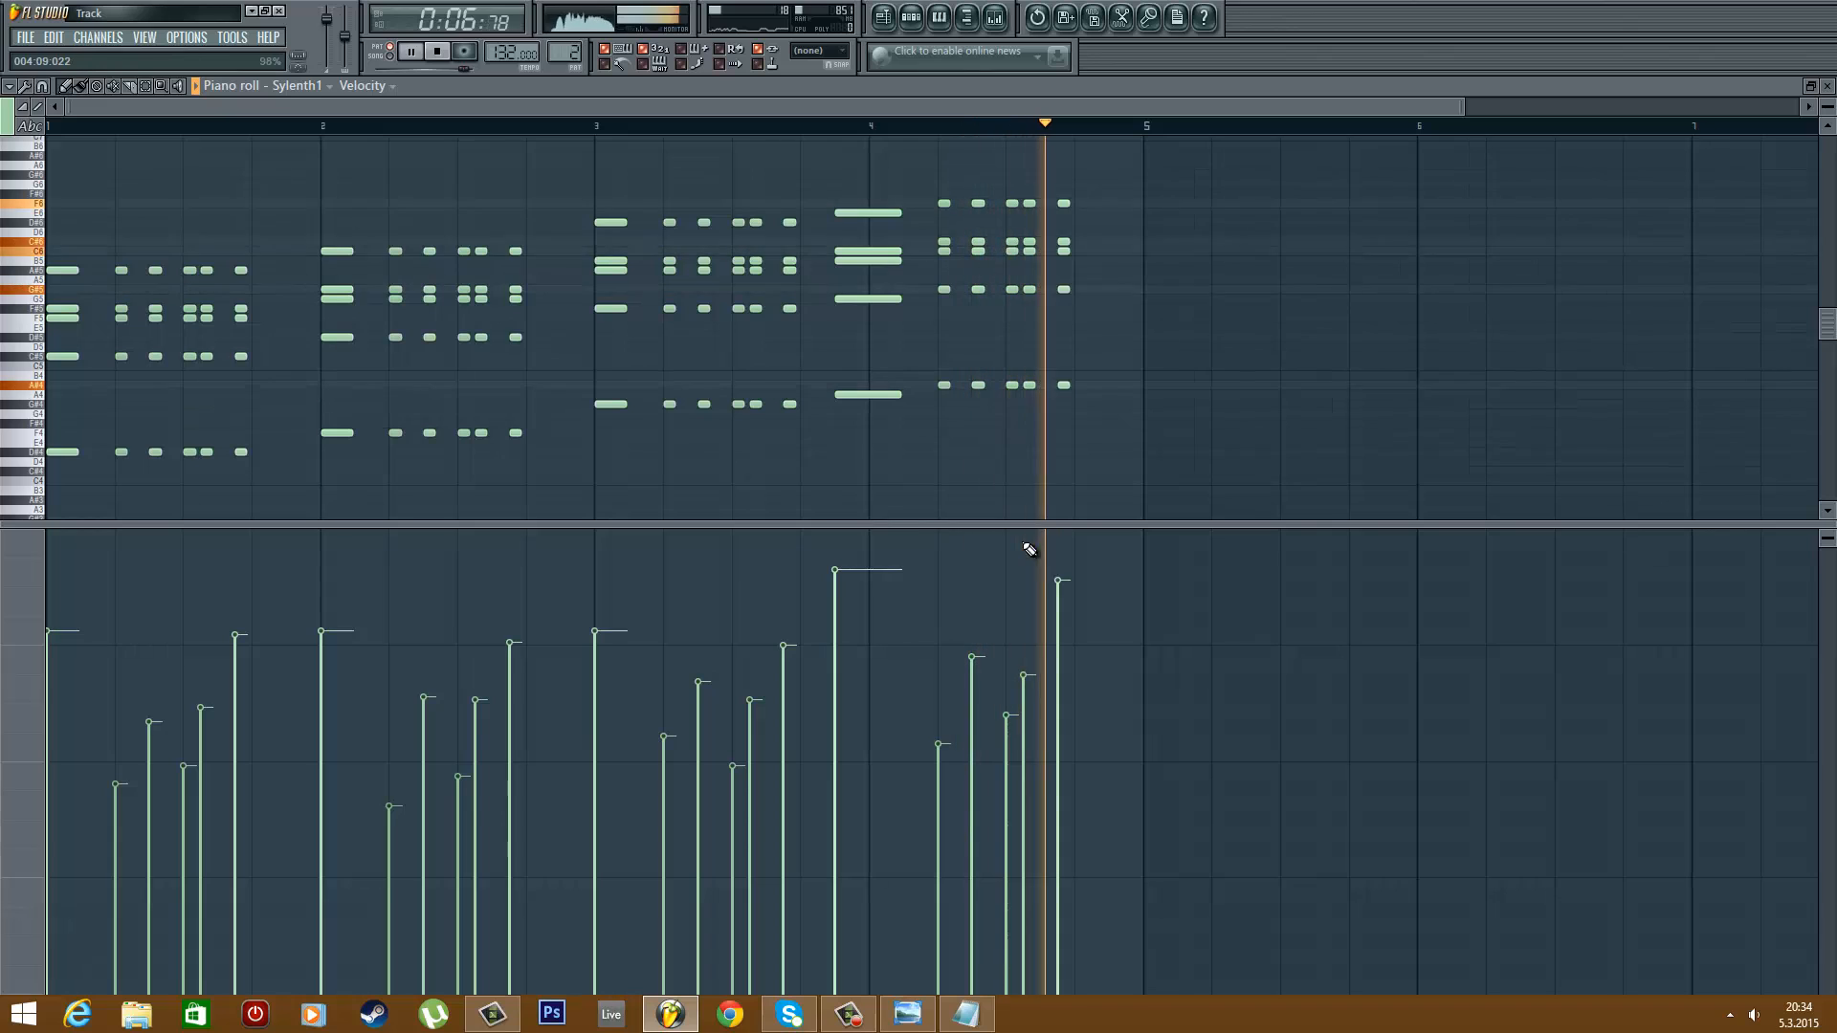
key("space")
left_click_drag(1017, 520, 1017, 985)
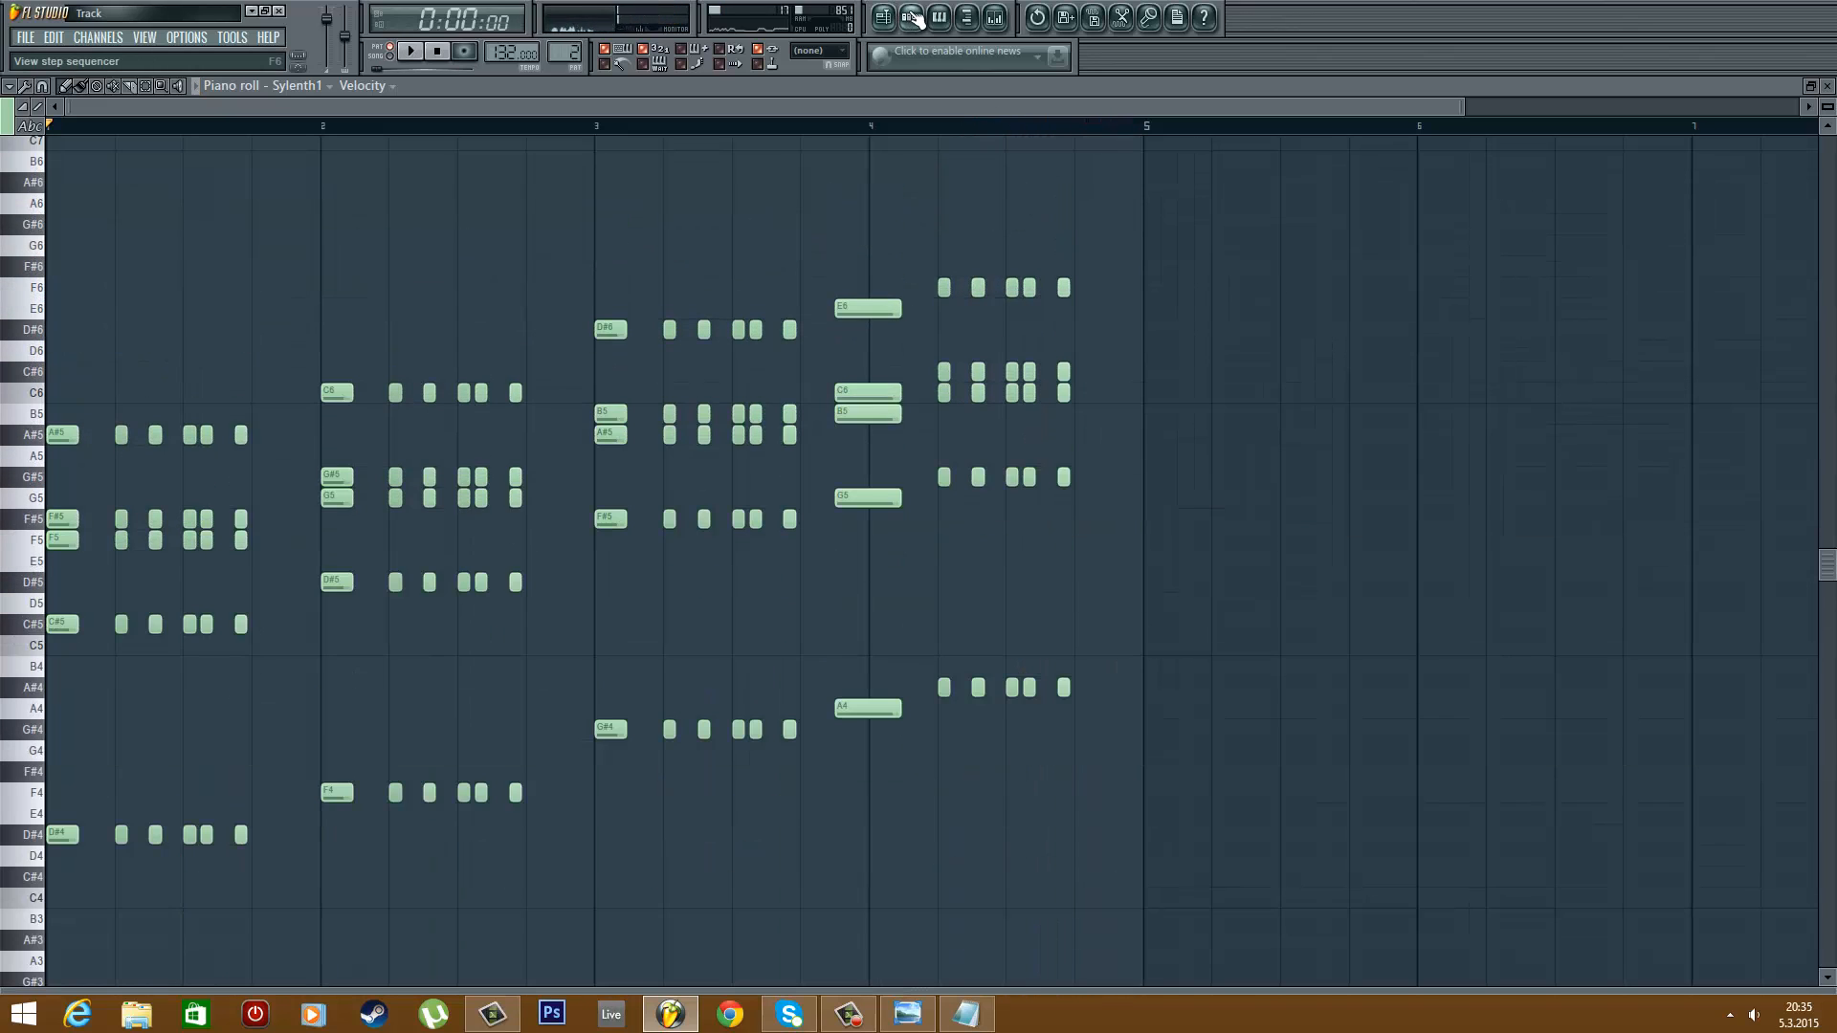
Step: View the Sylenth1 instrument's settings, close it, and set the play position just before the long chord leading into bar 4
left_click(911, 16)
left_click(1286, 236)
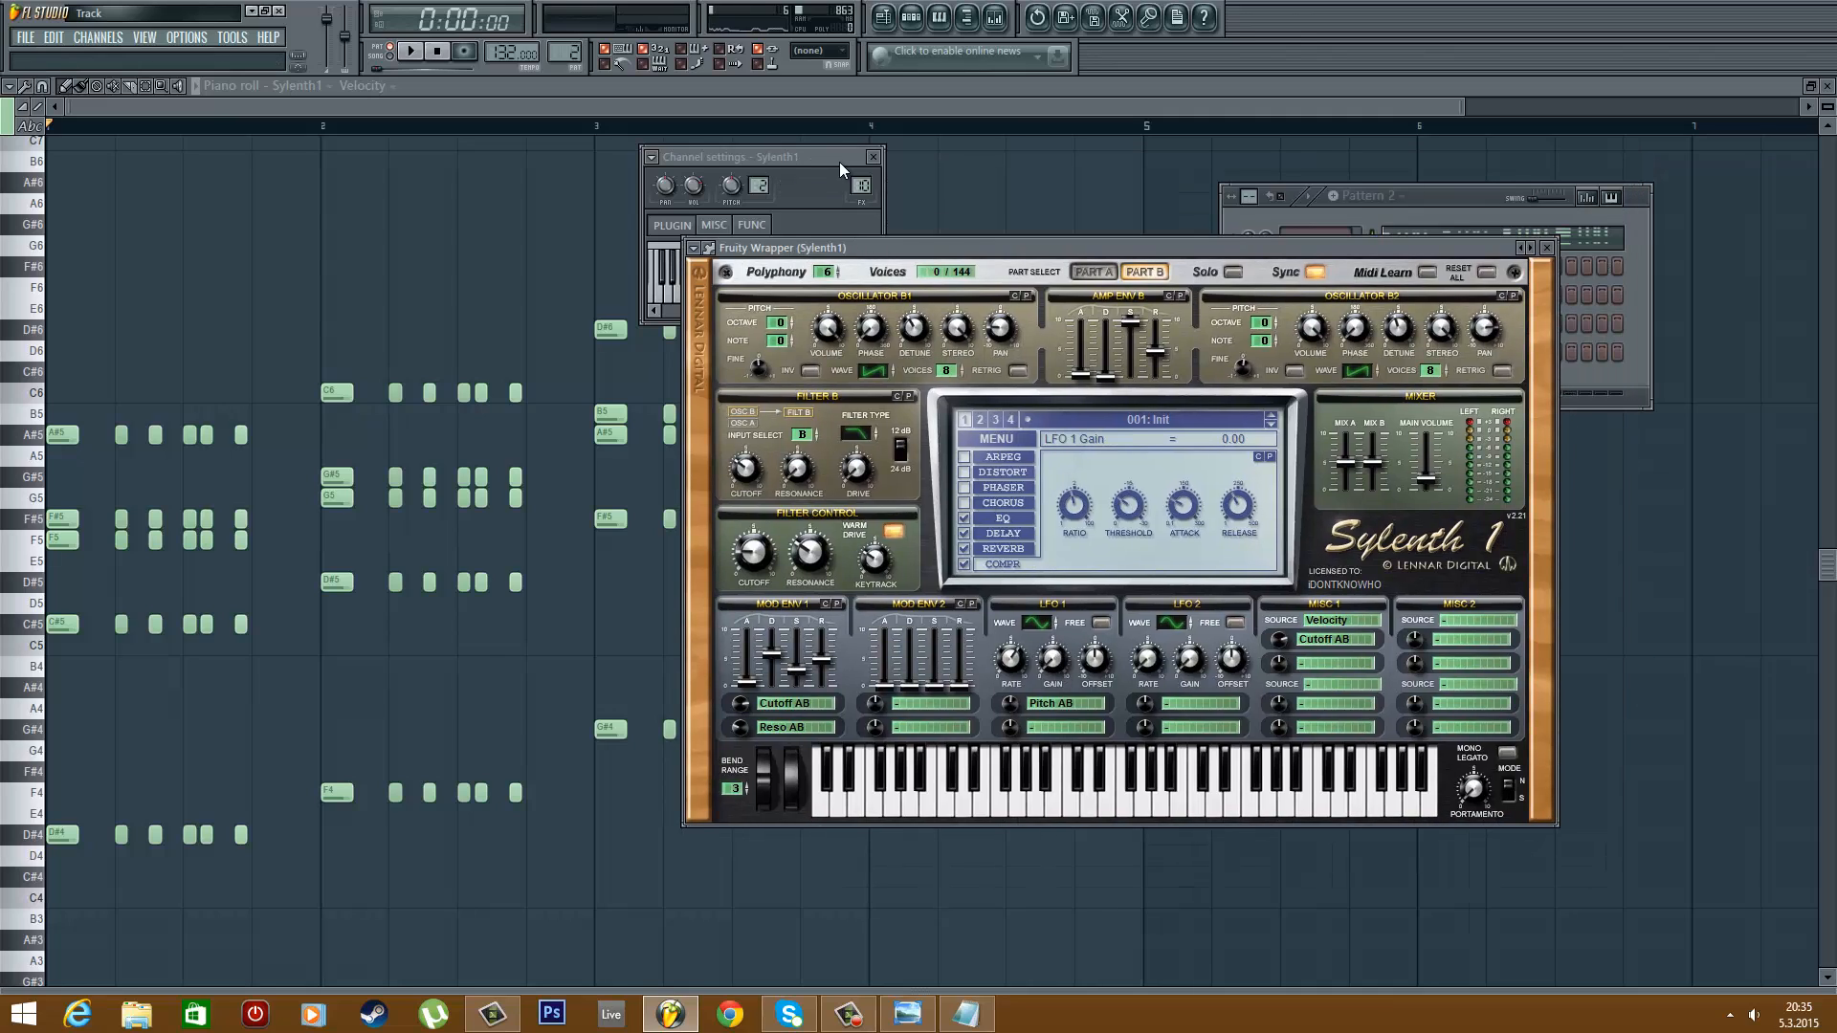
left_click(872, 157)
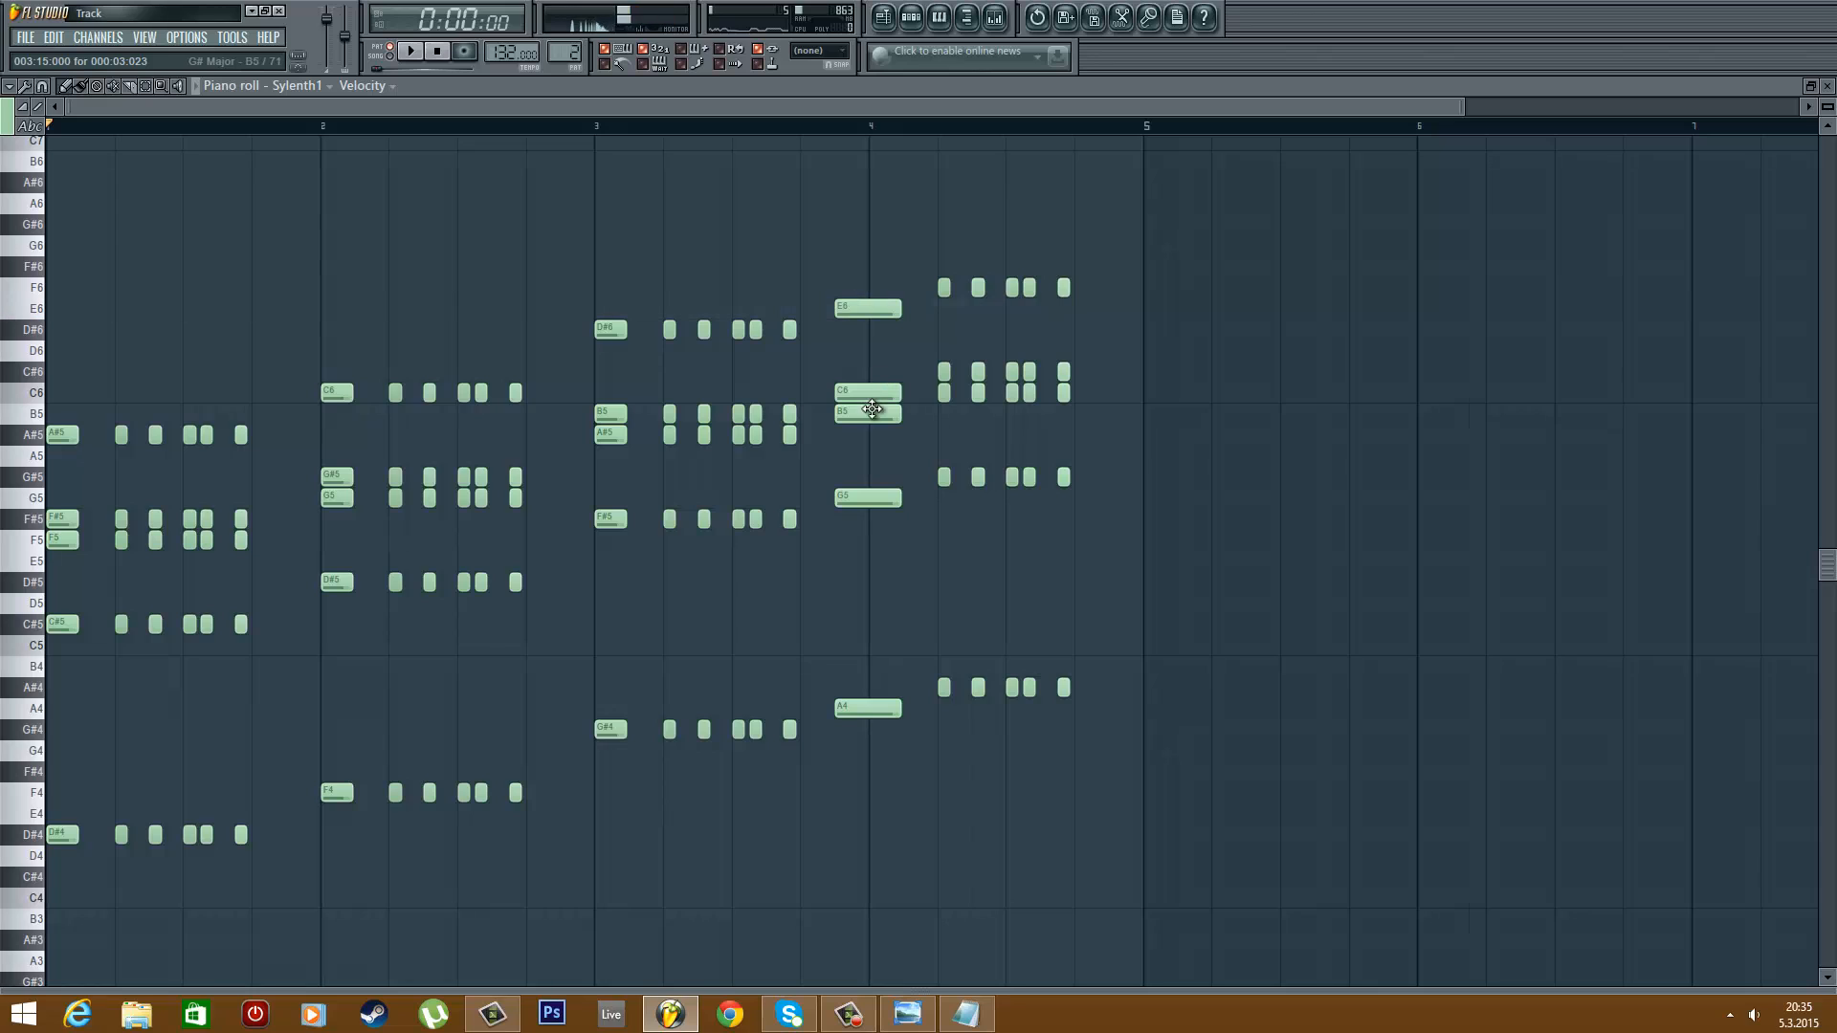
left_click(821, 125)
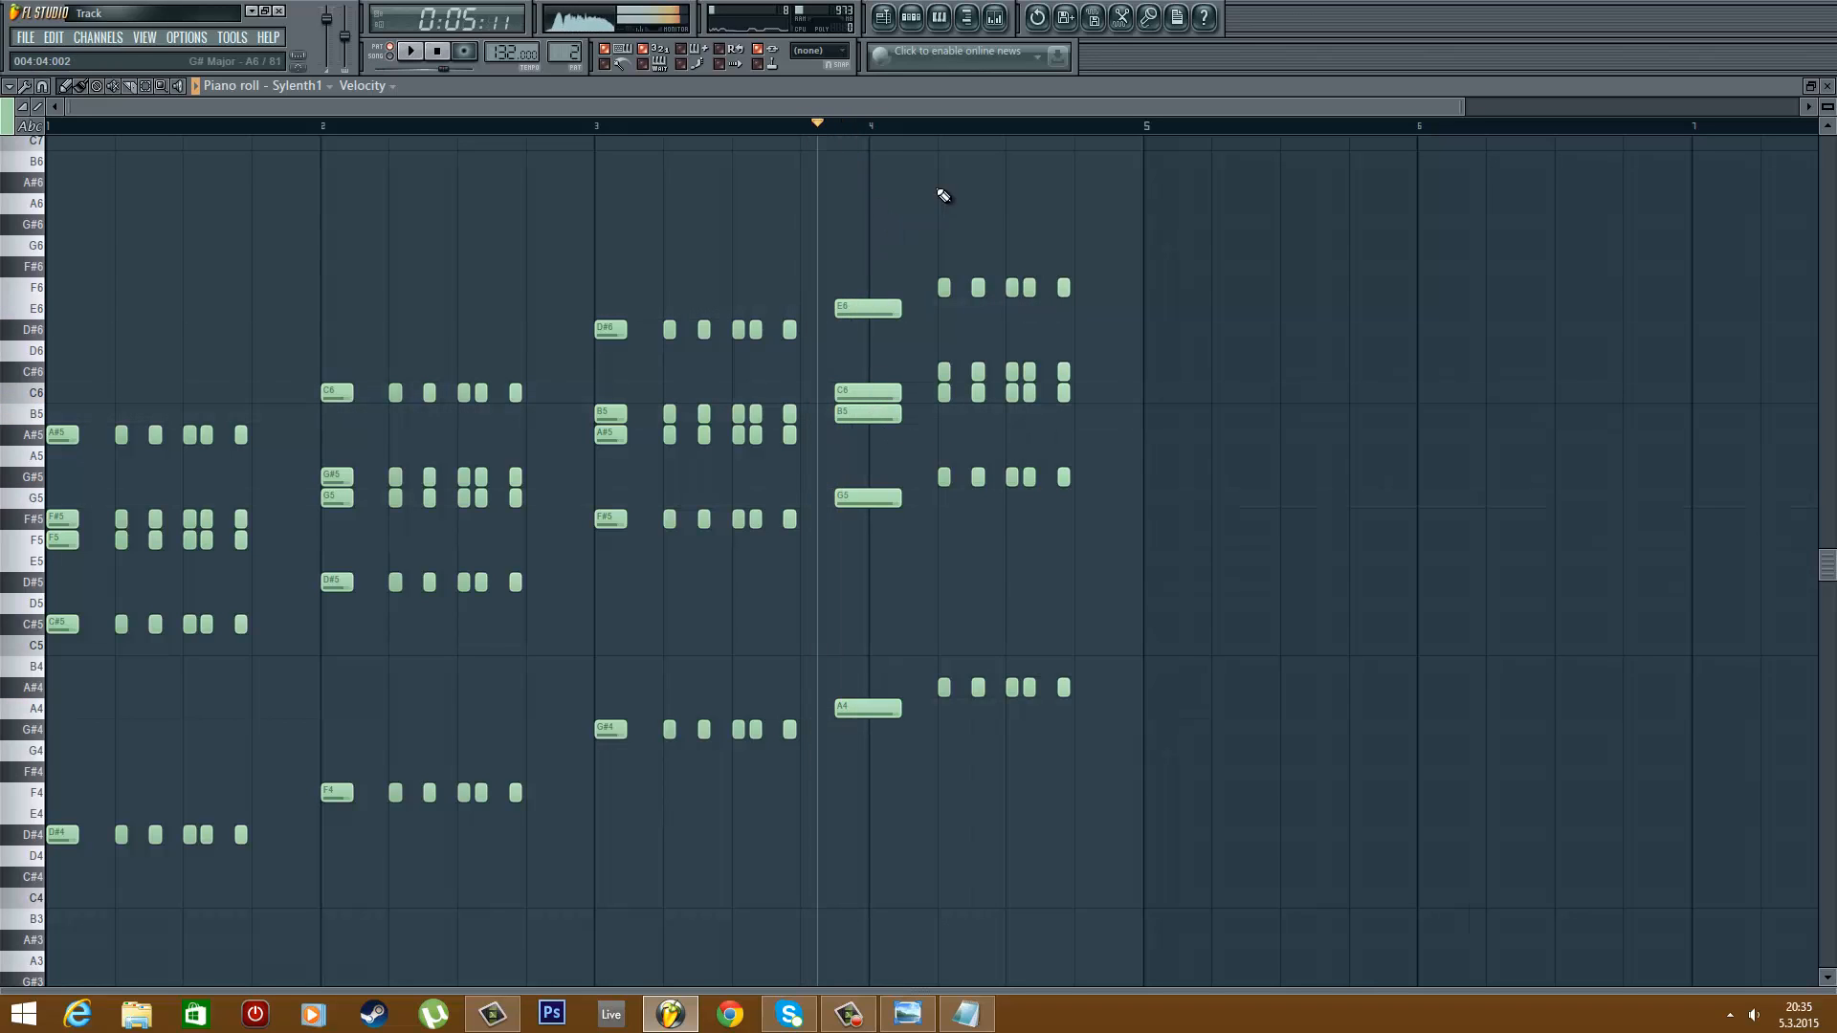
Step: Play the chord pattern from just before bar 4, then the original arrangement in the playlist from the same spot for comparison
key("space")
key("space")
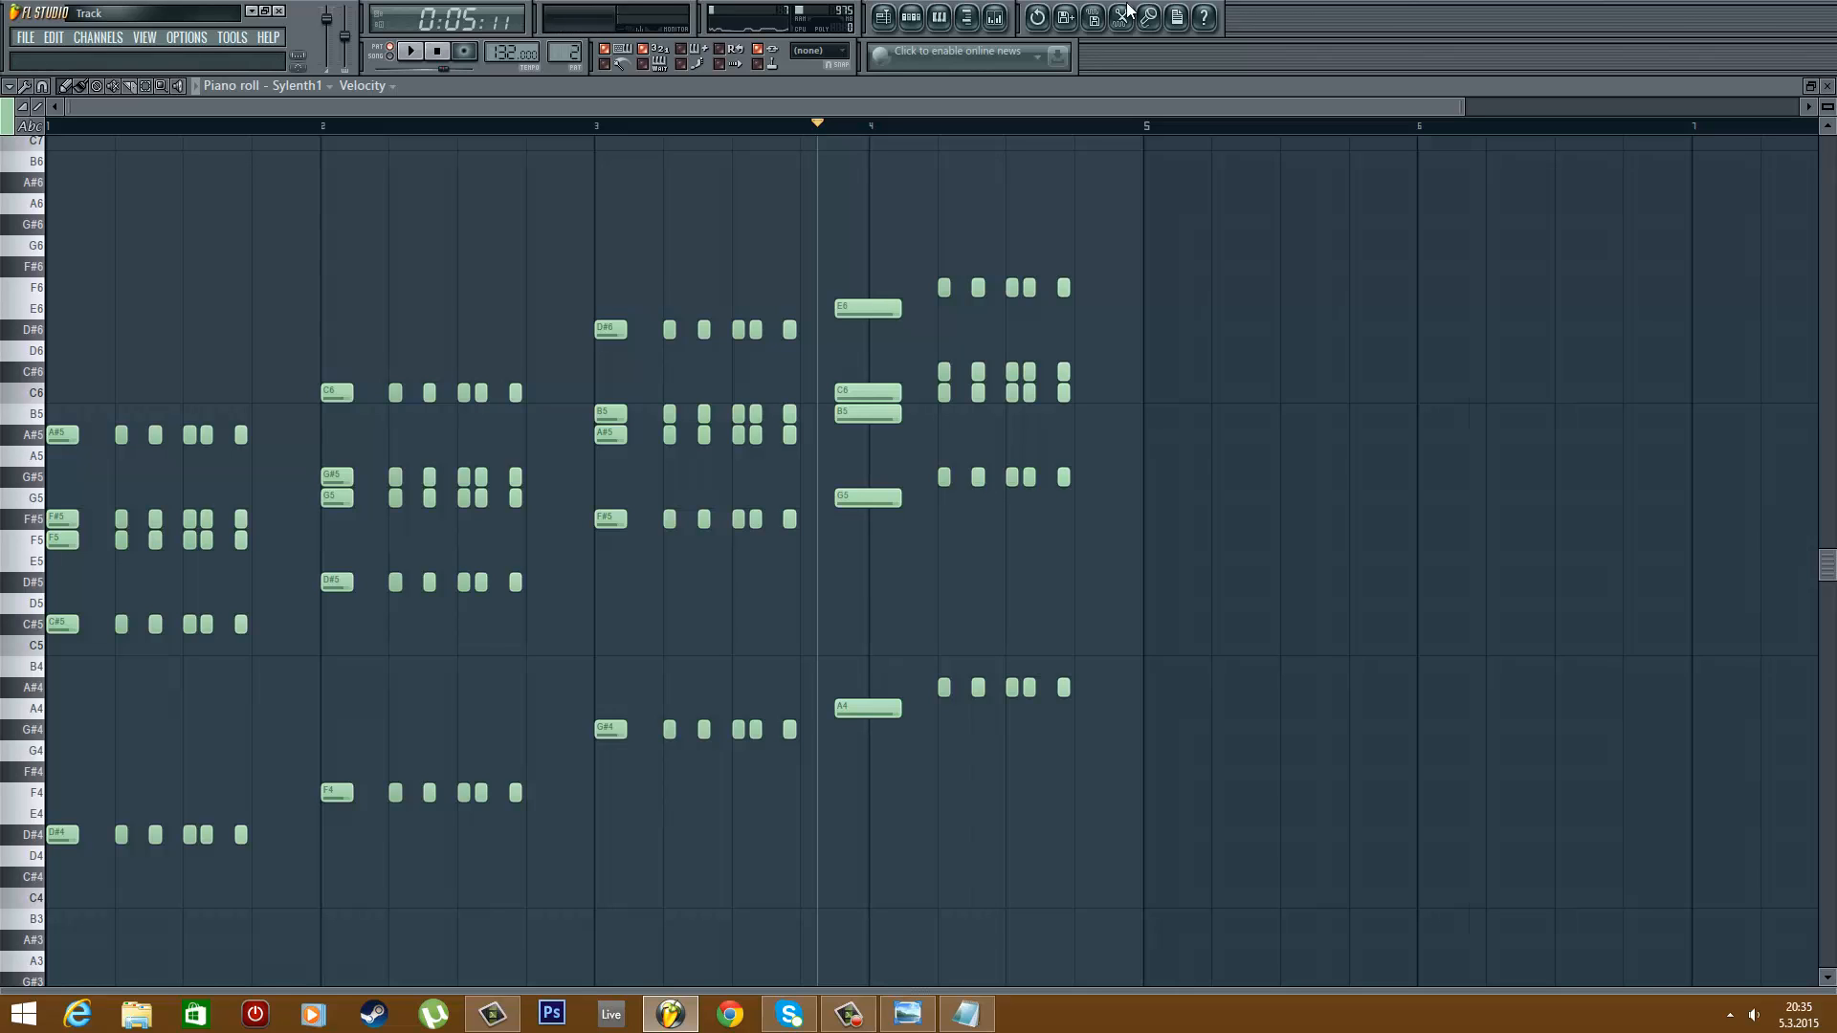
left_click(911, 17)
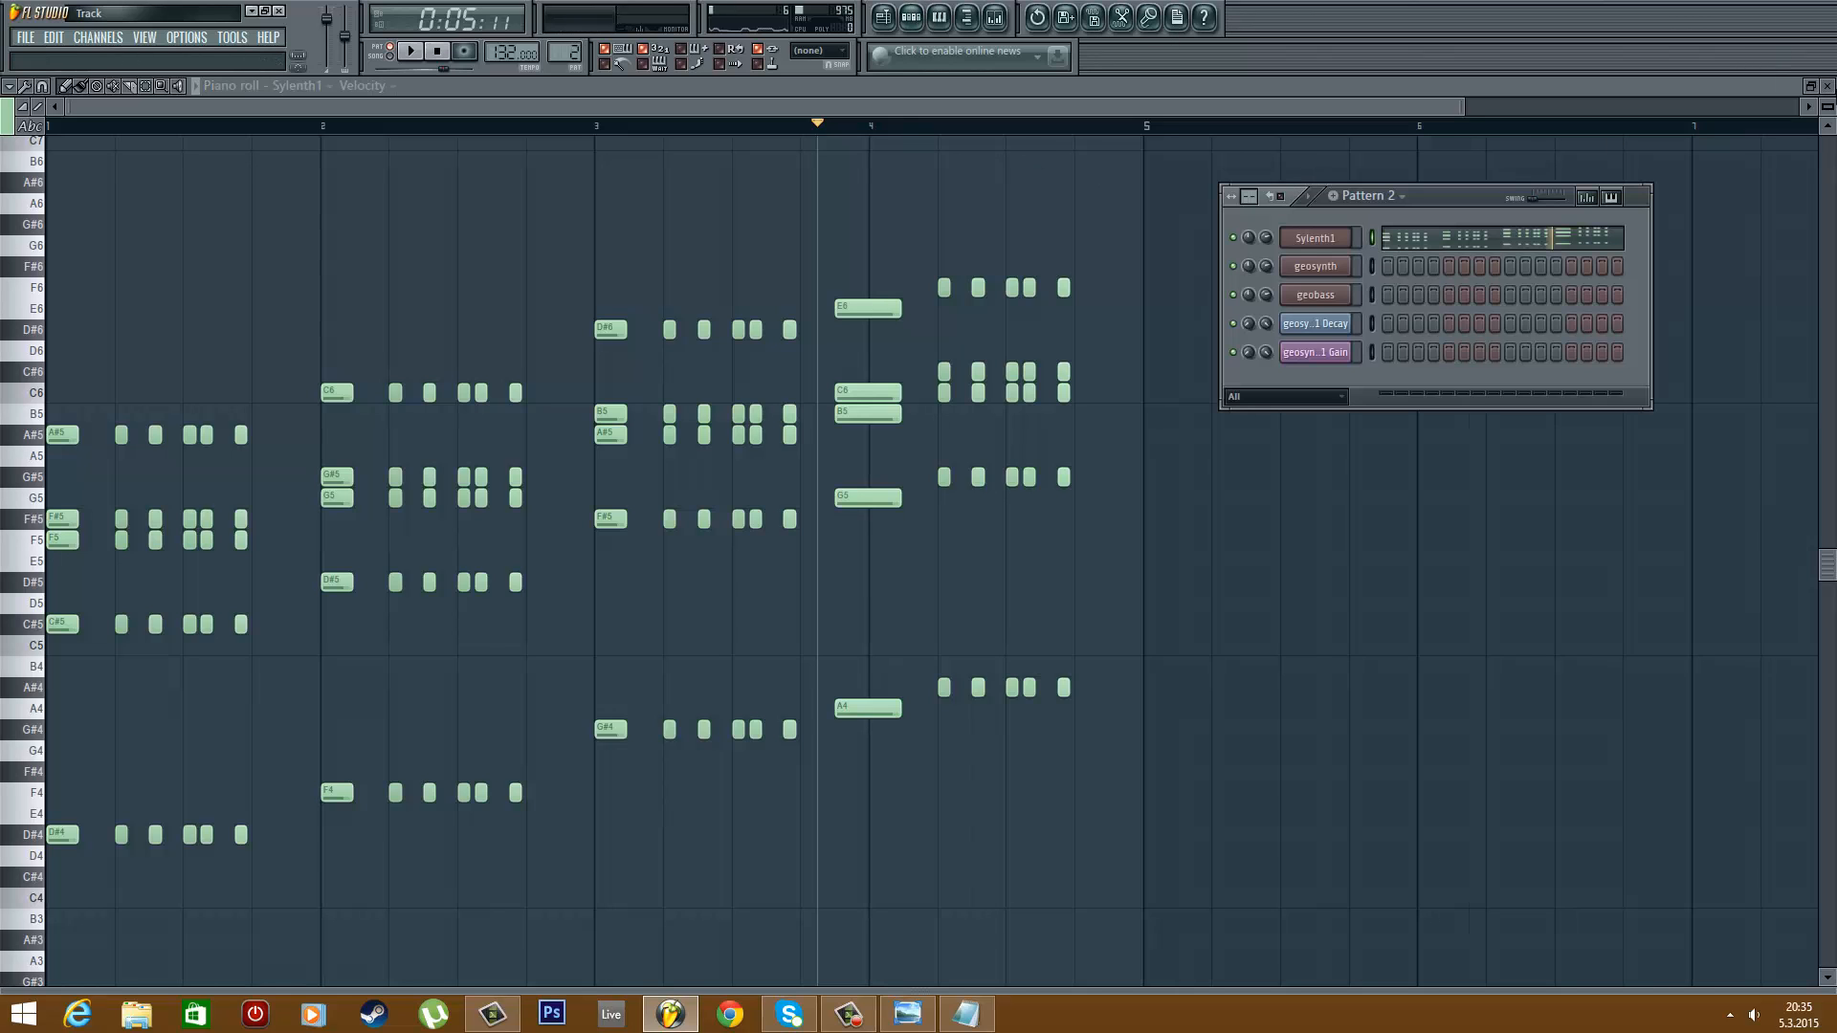
left_click(883, 16)
left_click(596, 105)
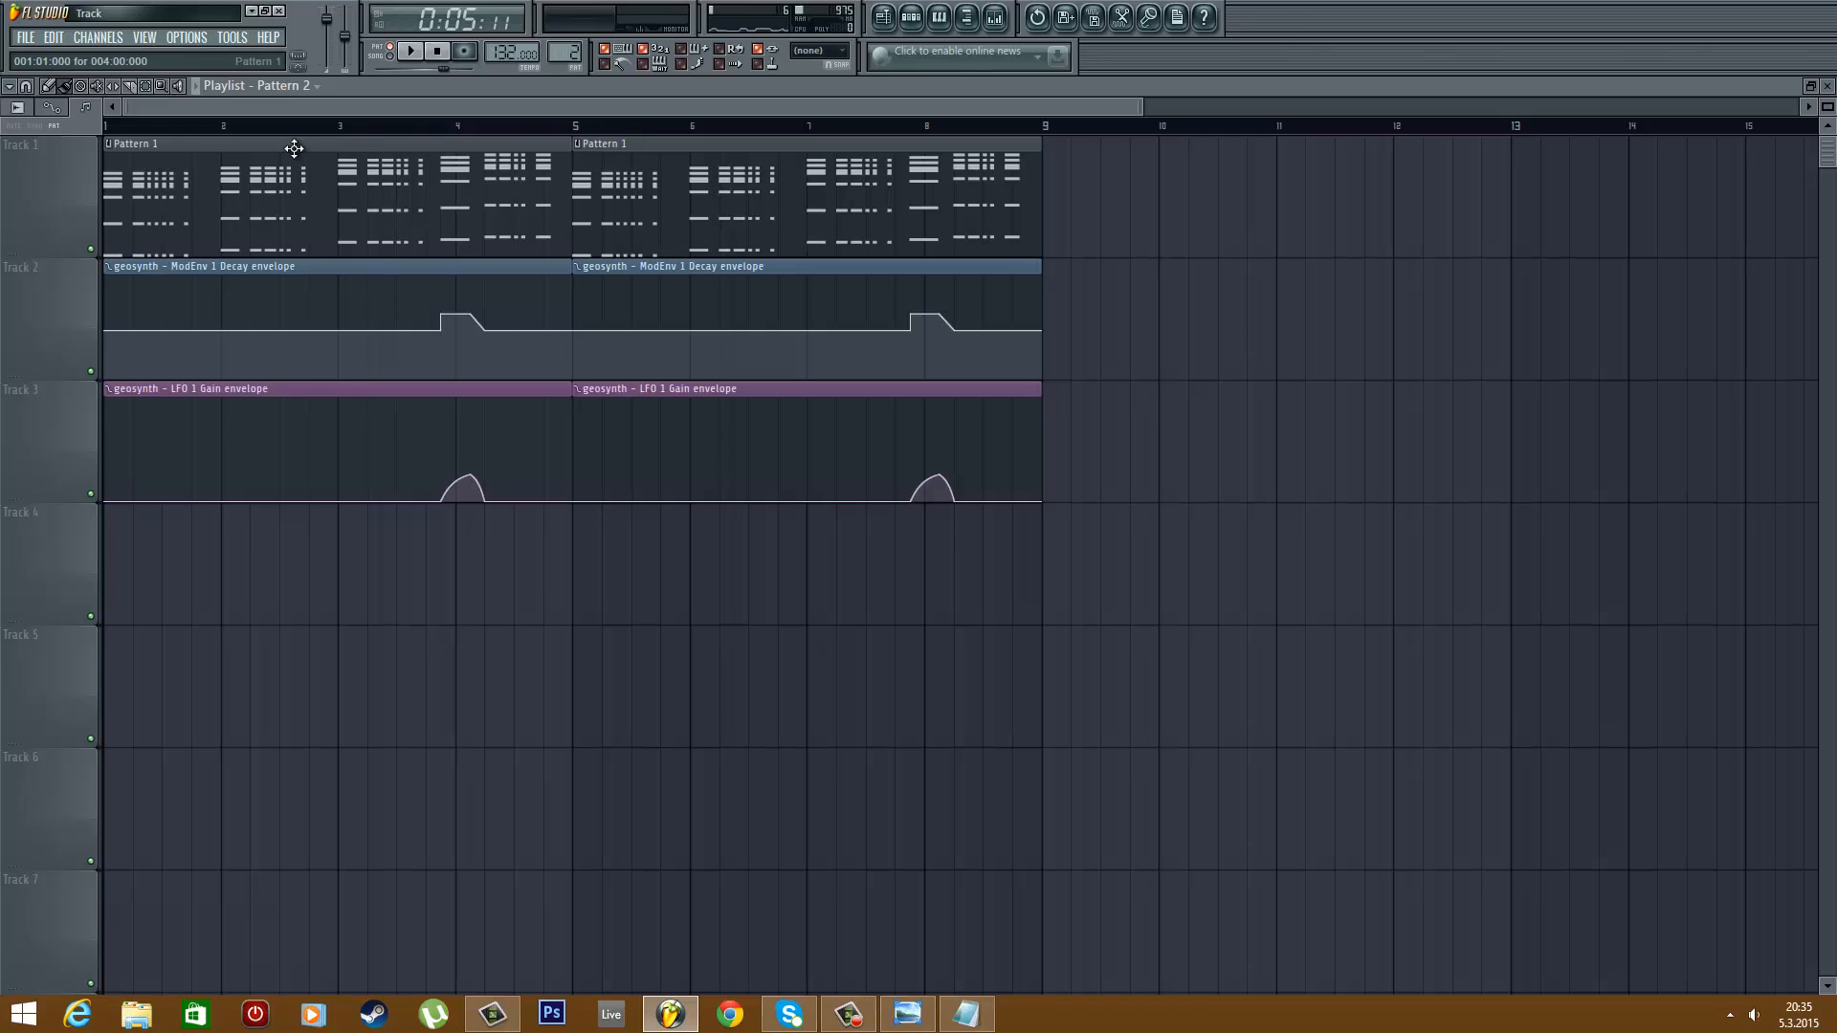
left_click(911, 16)
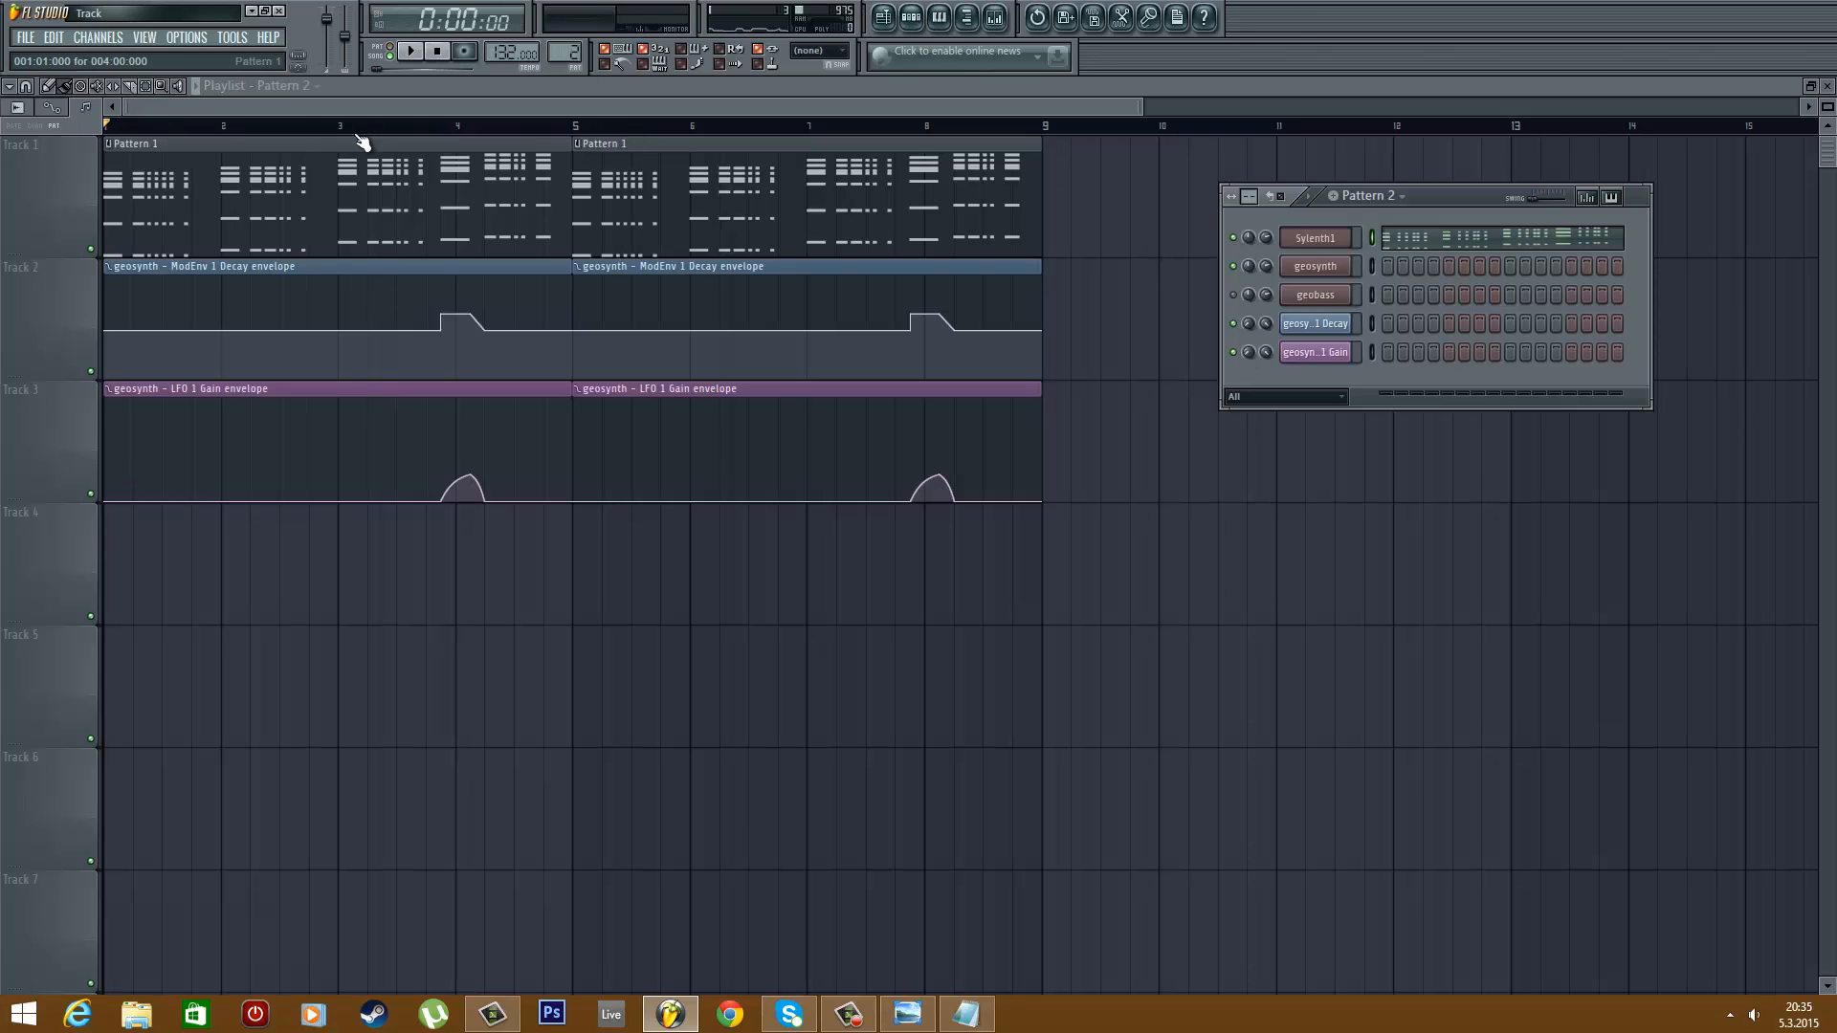
left_click(424, 94)
key("space")
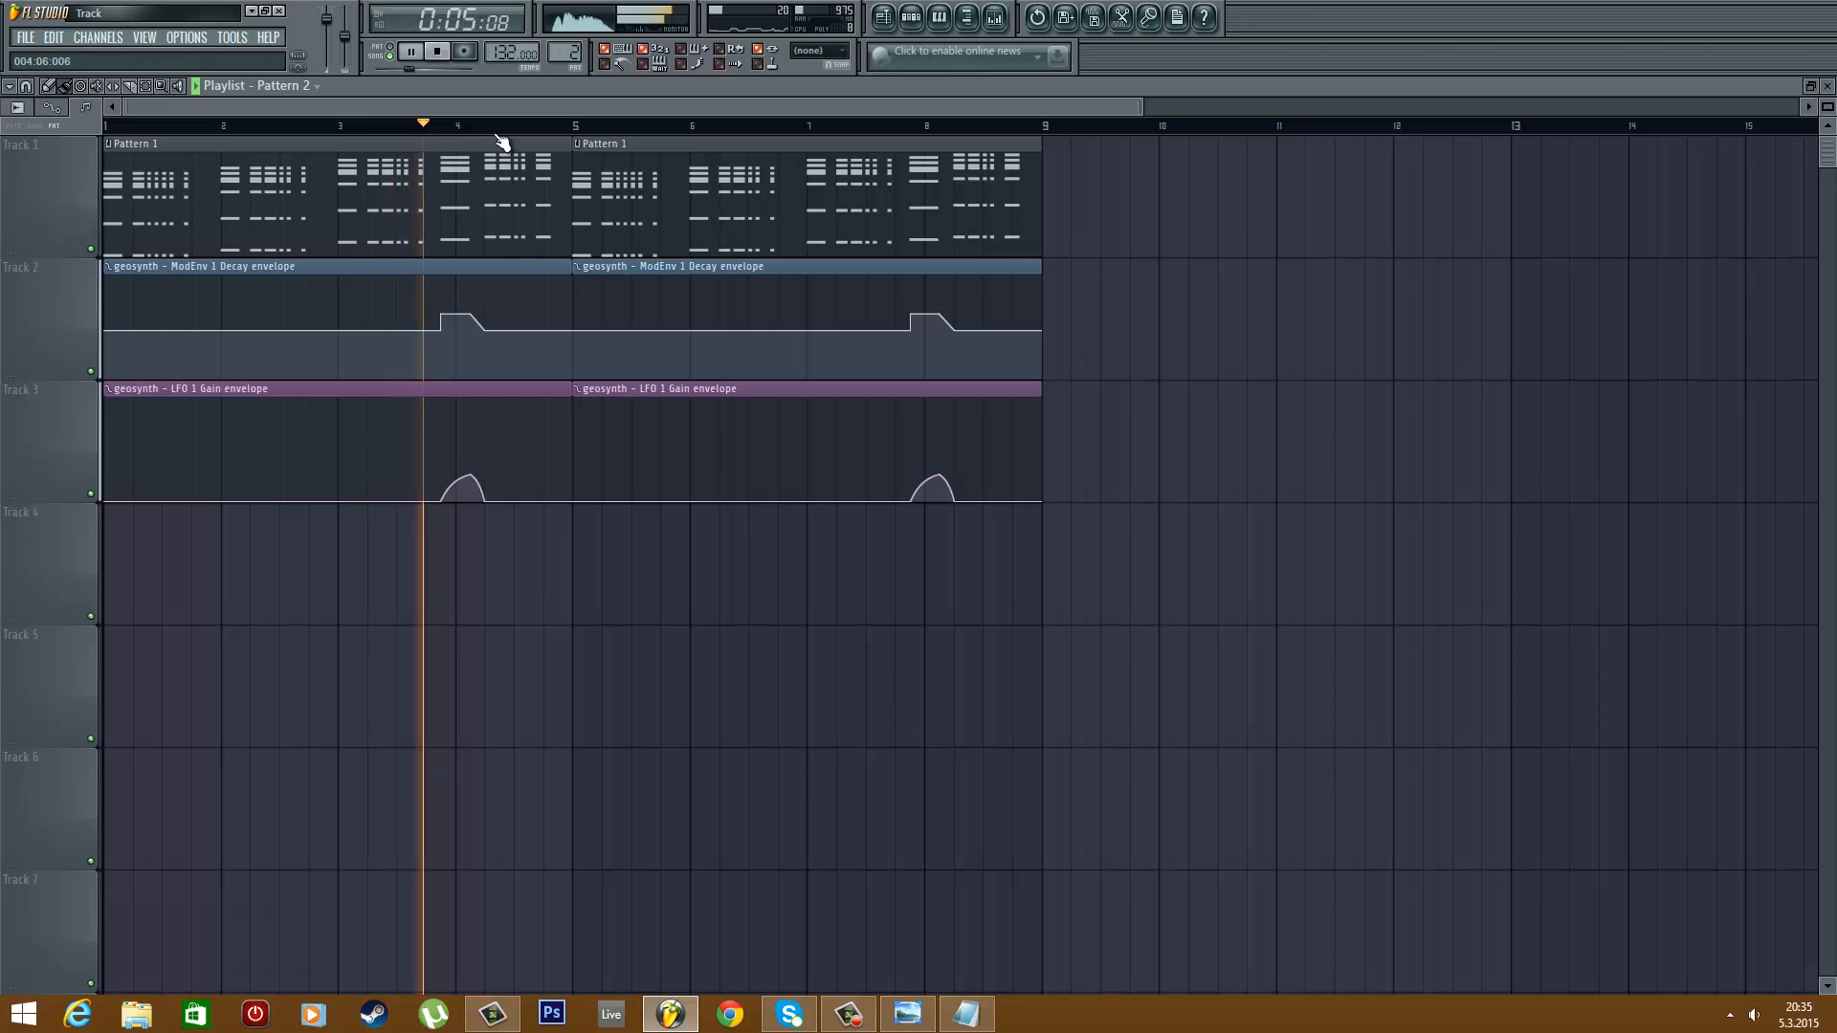
key("space")
Step: View the Sylenth1 instrument's settings from the channel list and close its windows
left_click(926, 26)
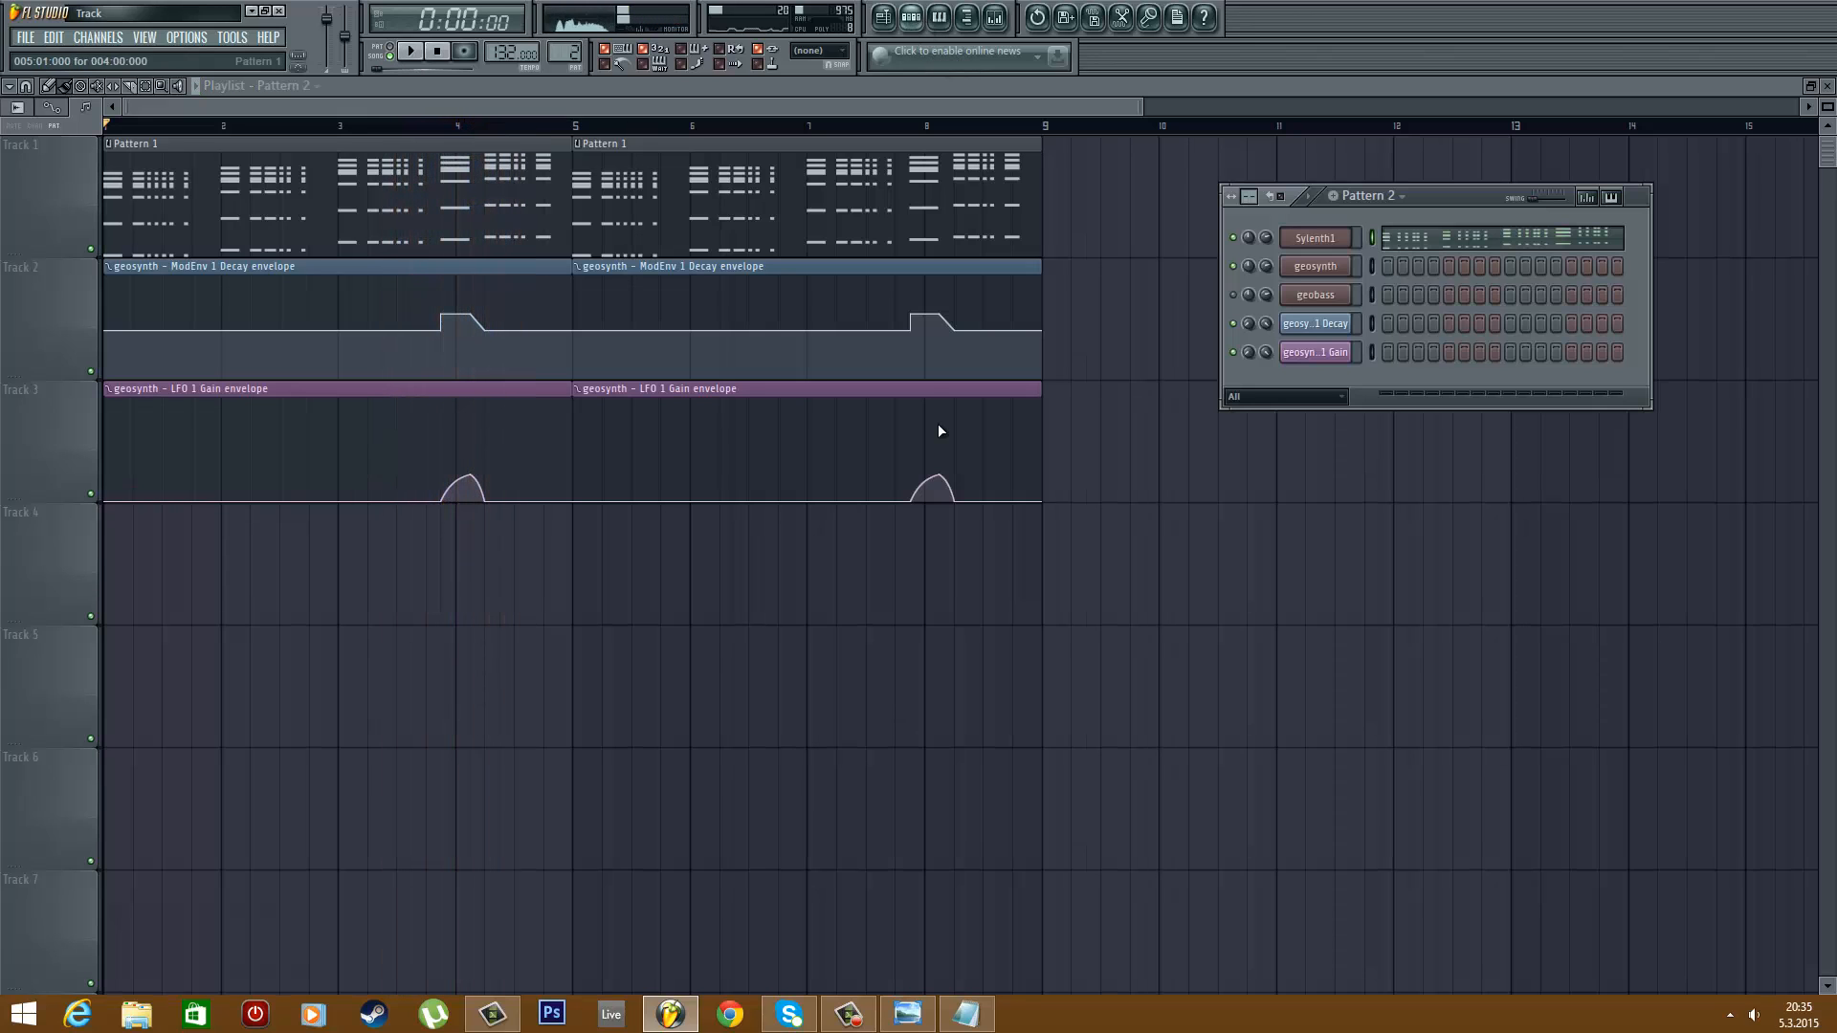
left_click(1328, 242)
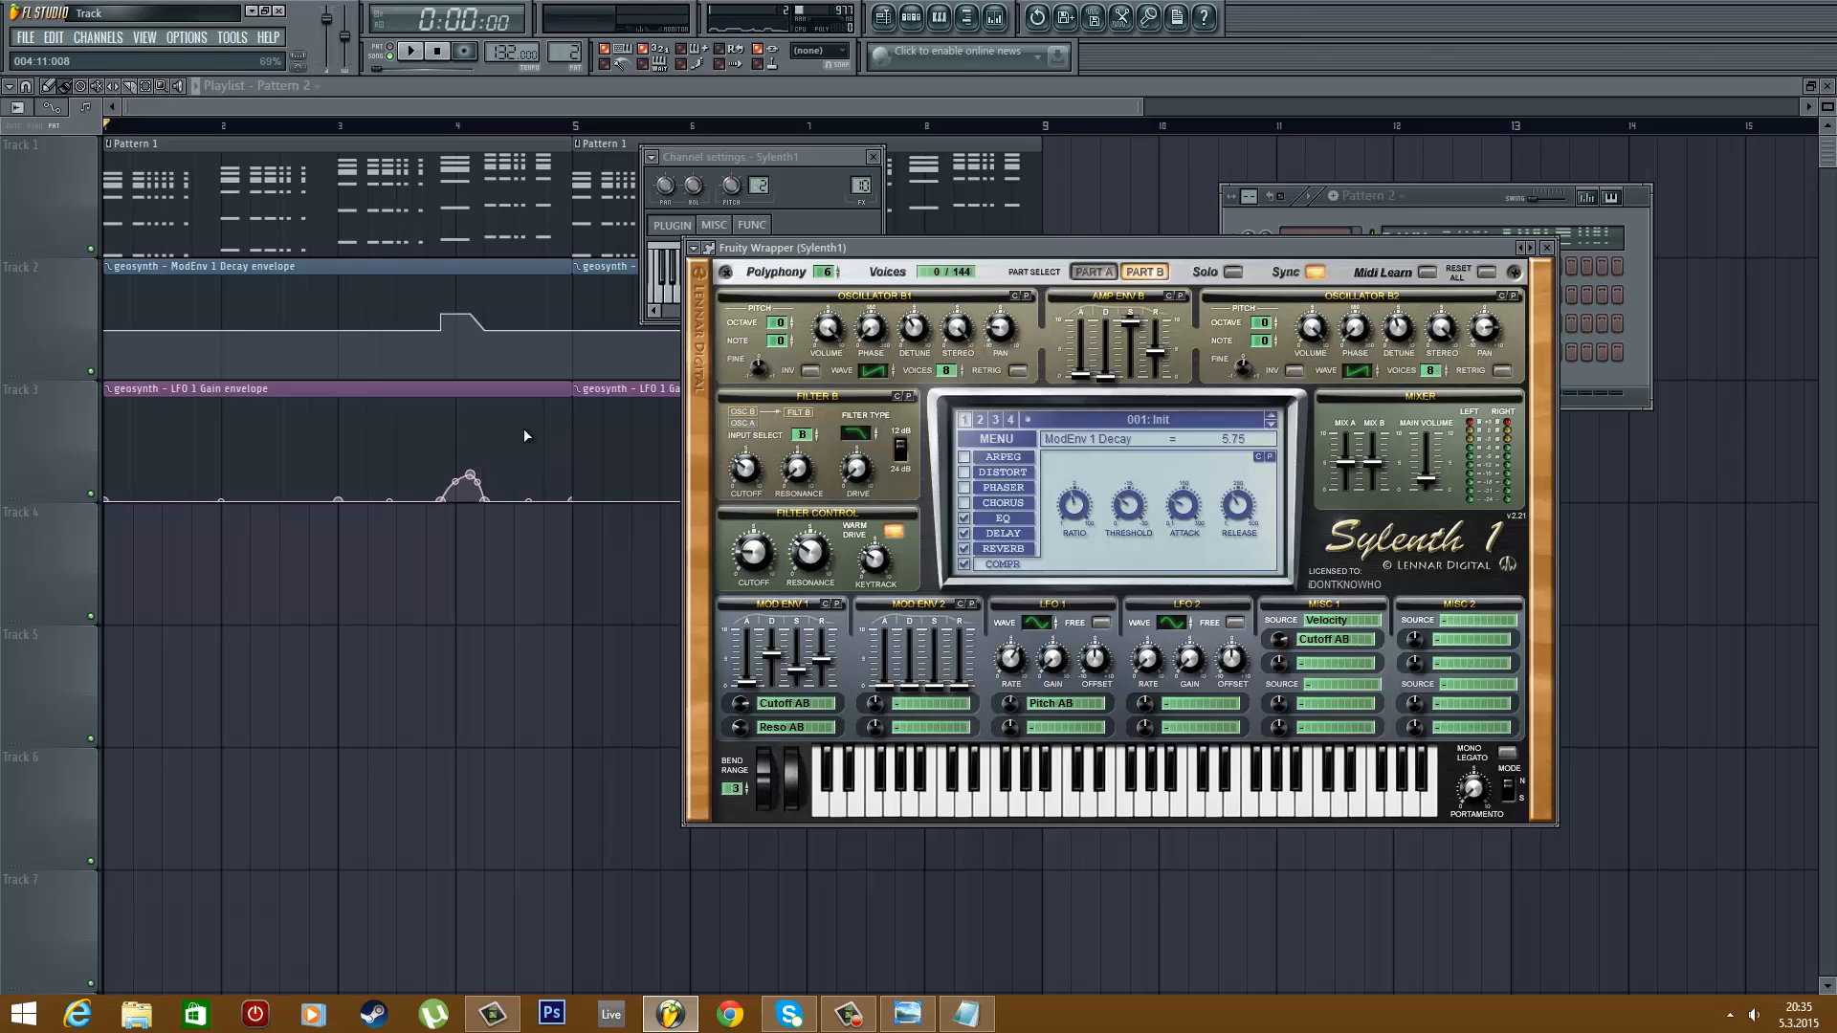
left_click(874, 157)
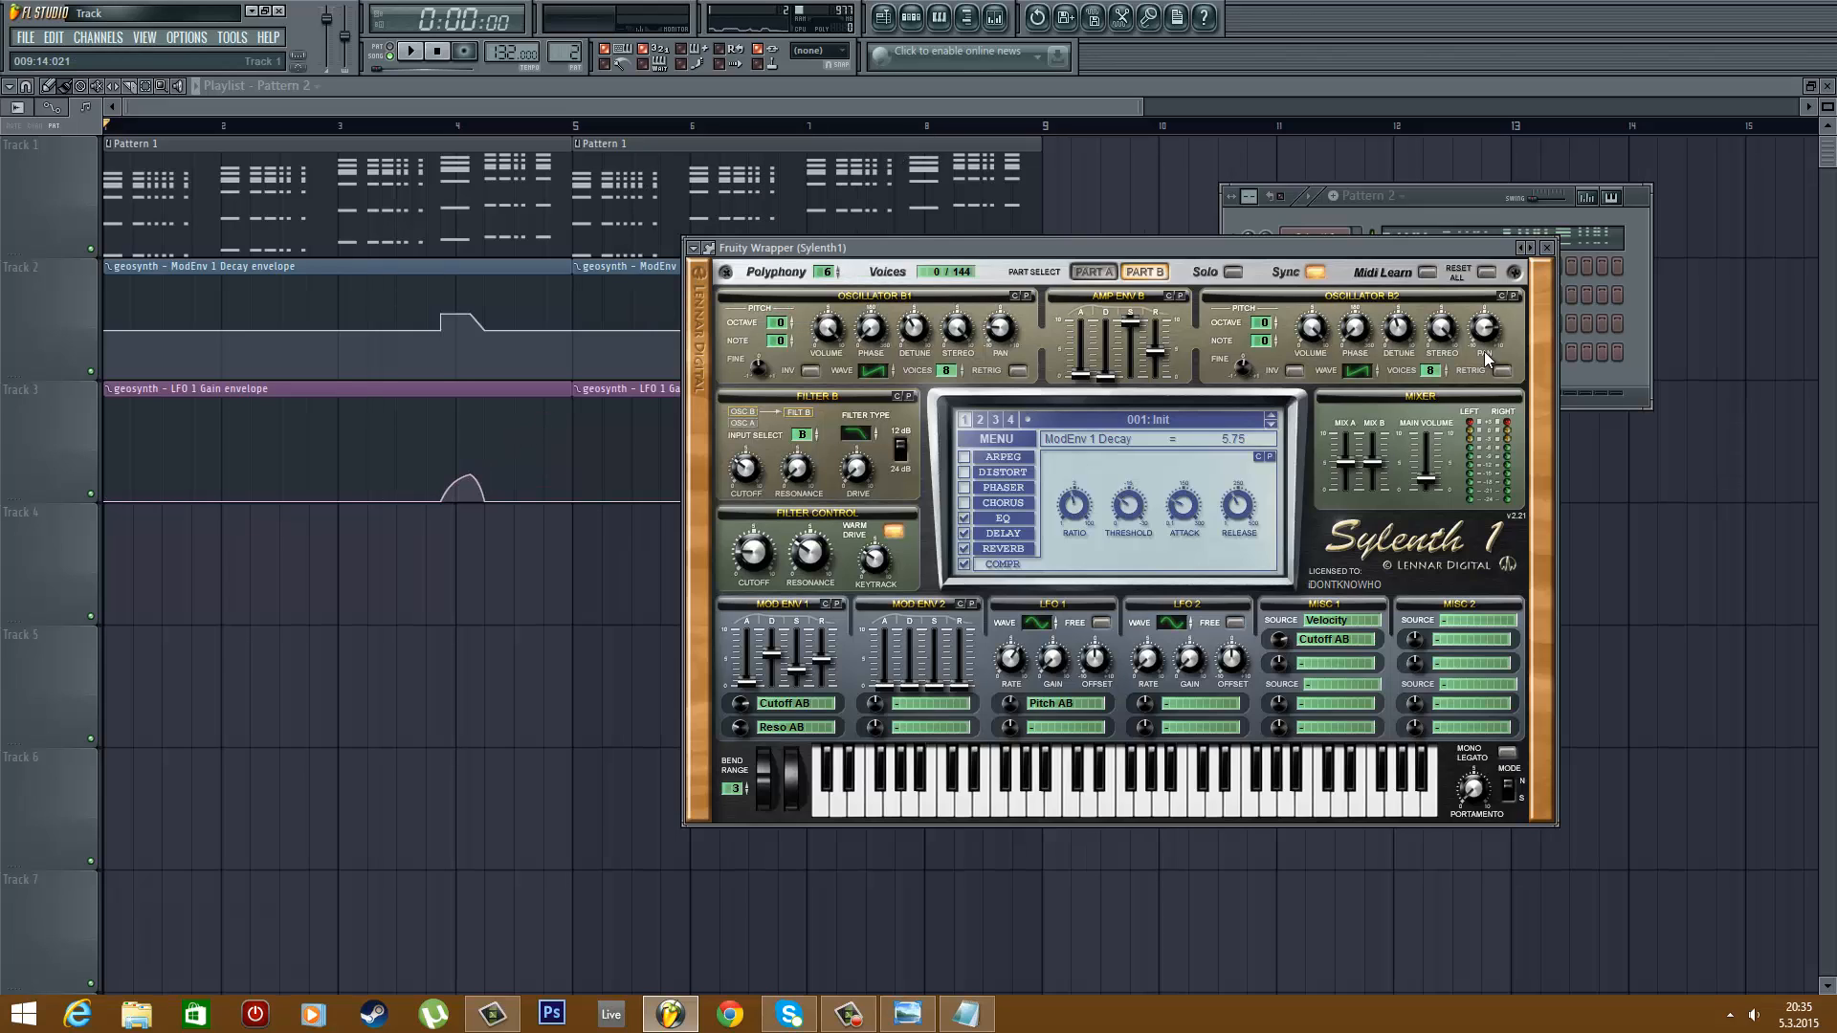
left_click(1550, 248)
key("Escape")
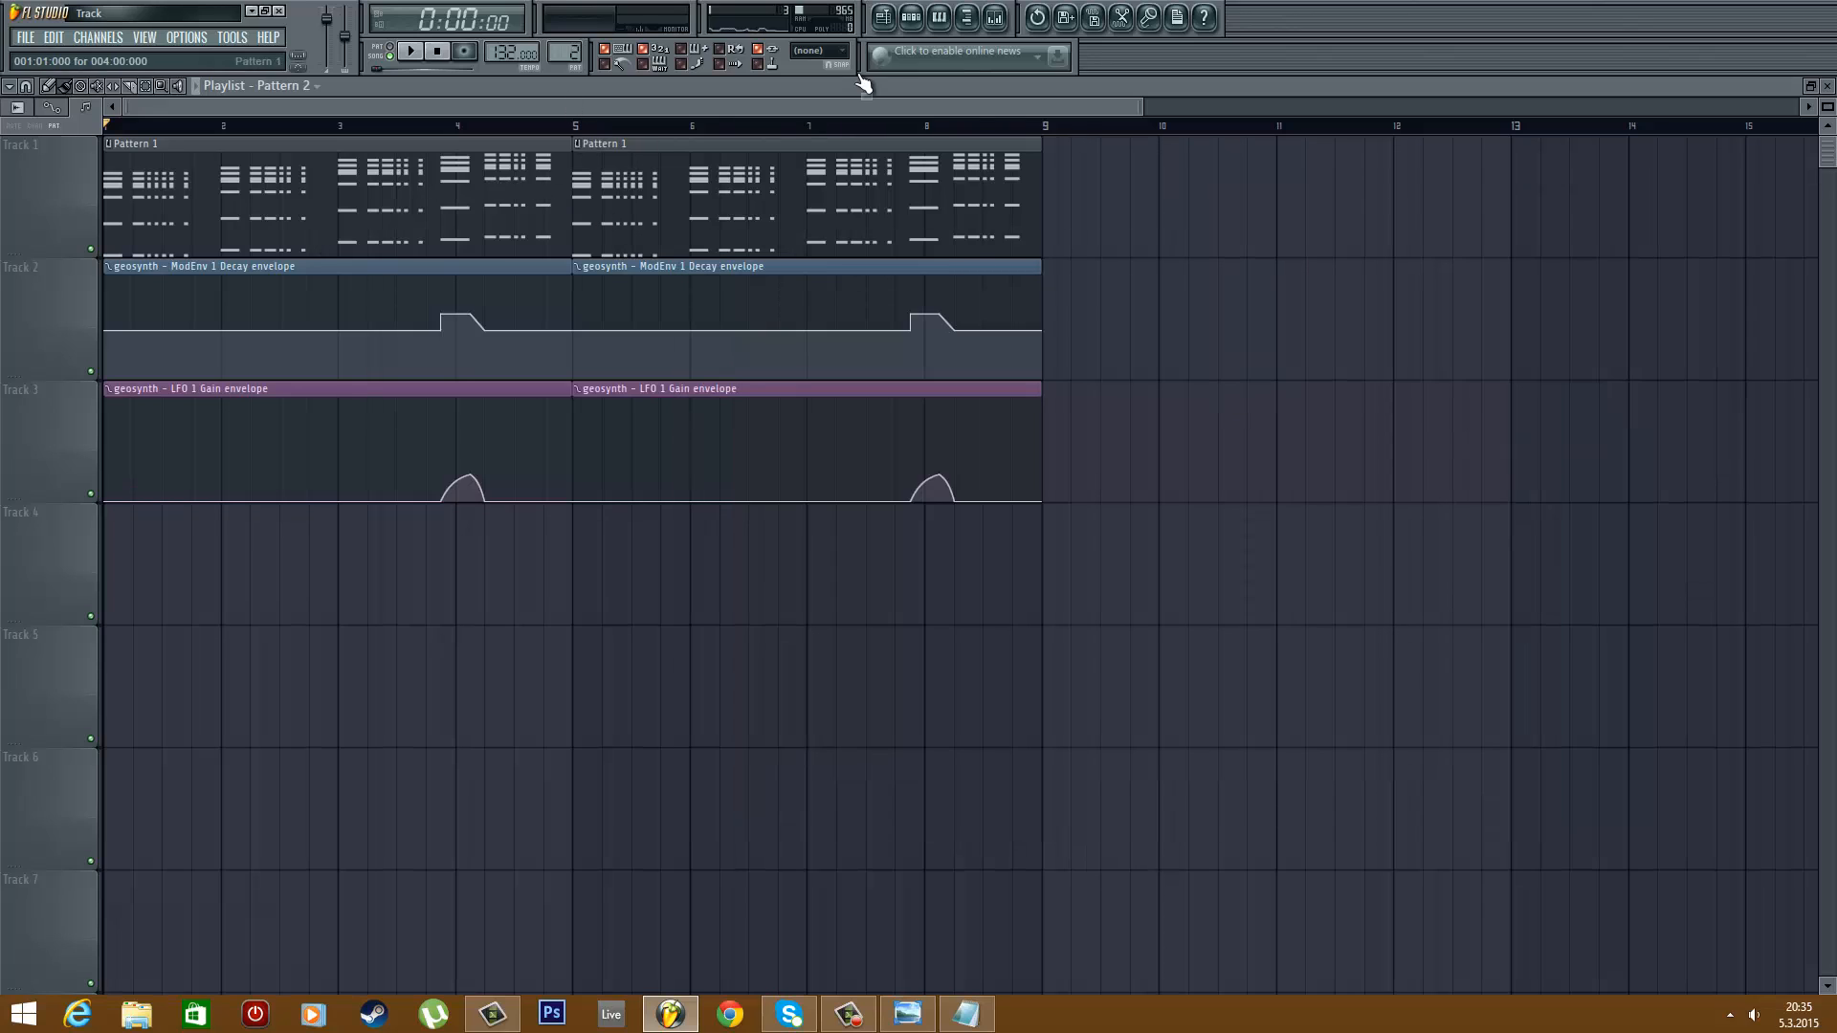
Step: Play the start of Pattern 2 with the channel list shown, then stop playback
left_click(911, 16)
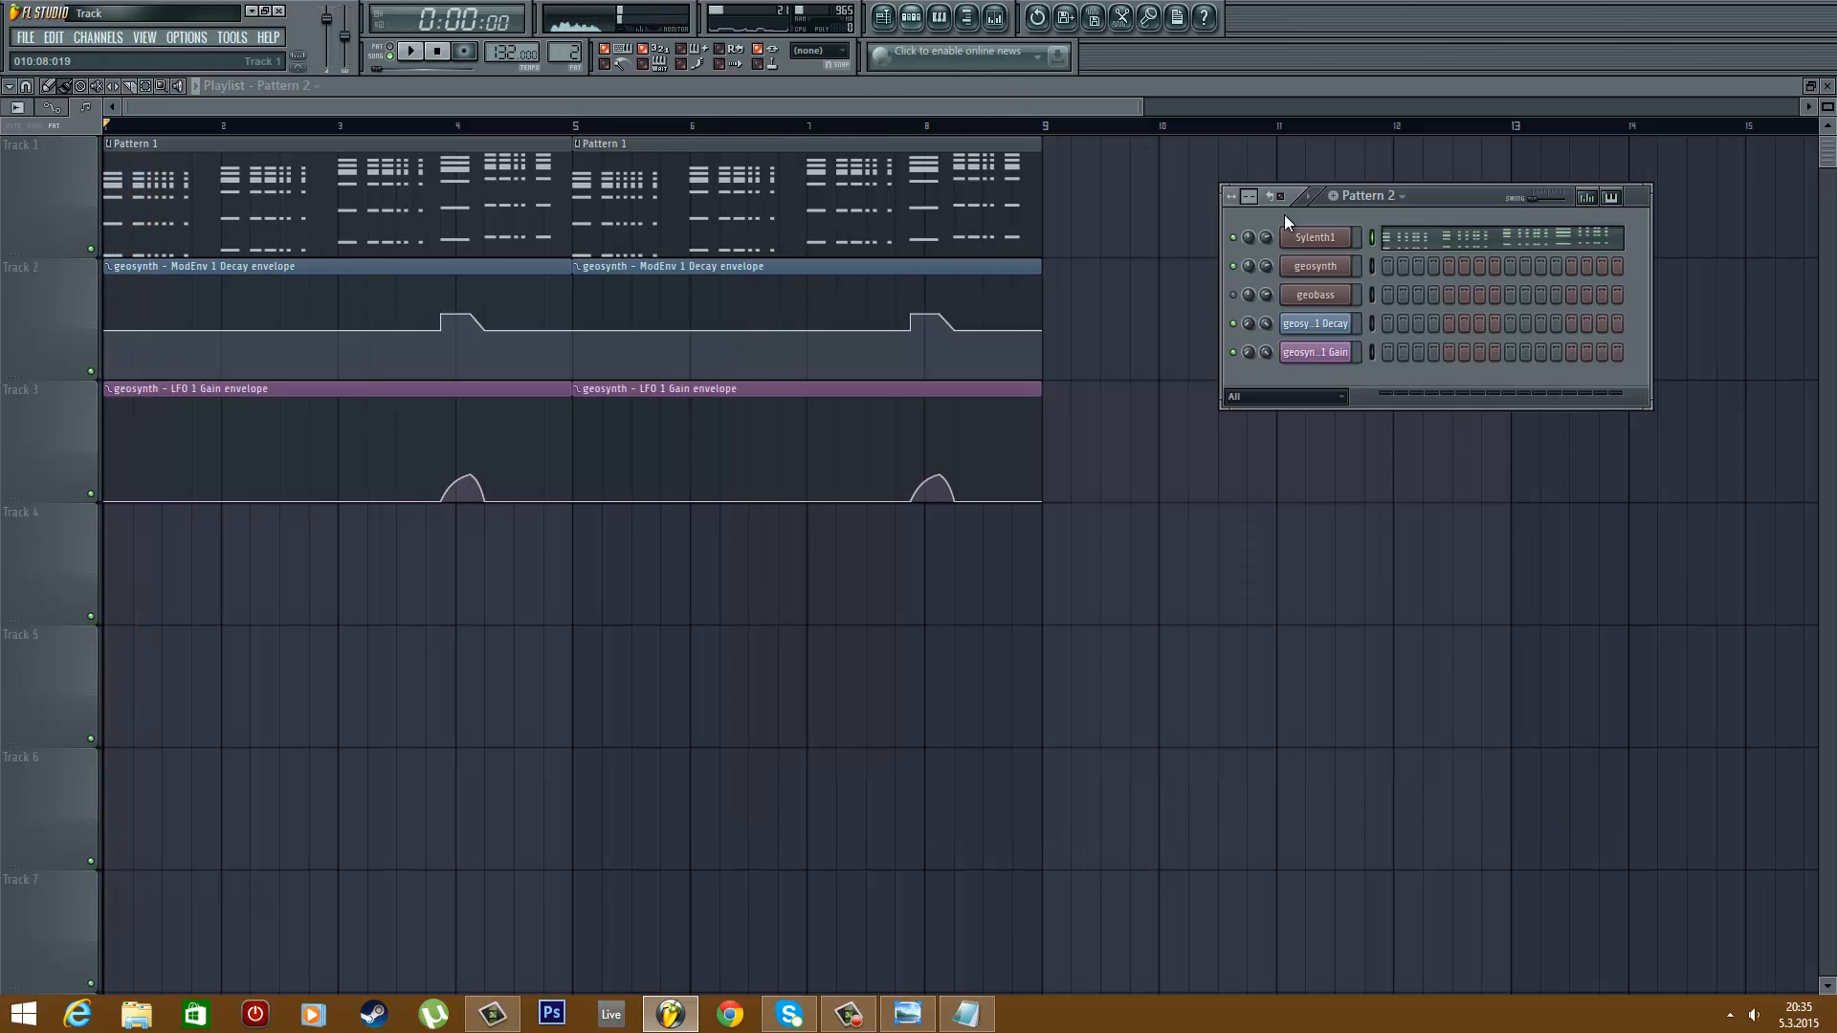
key("space")
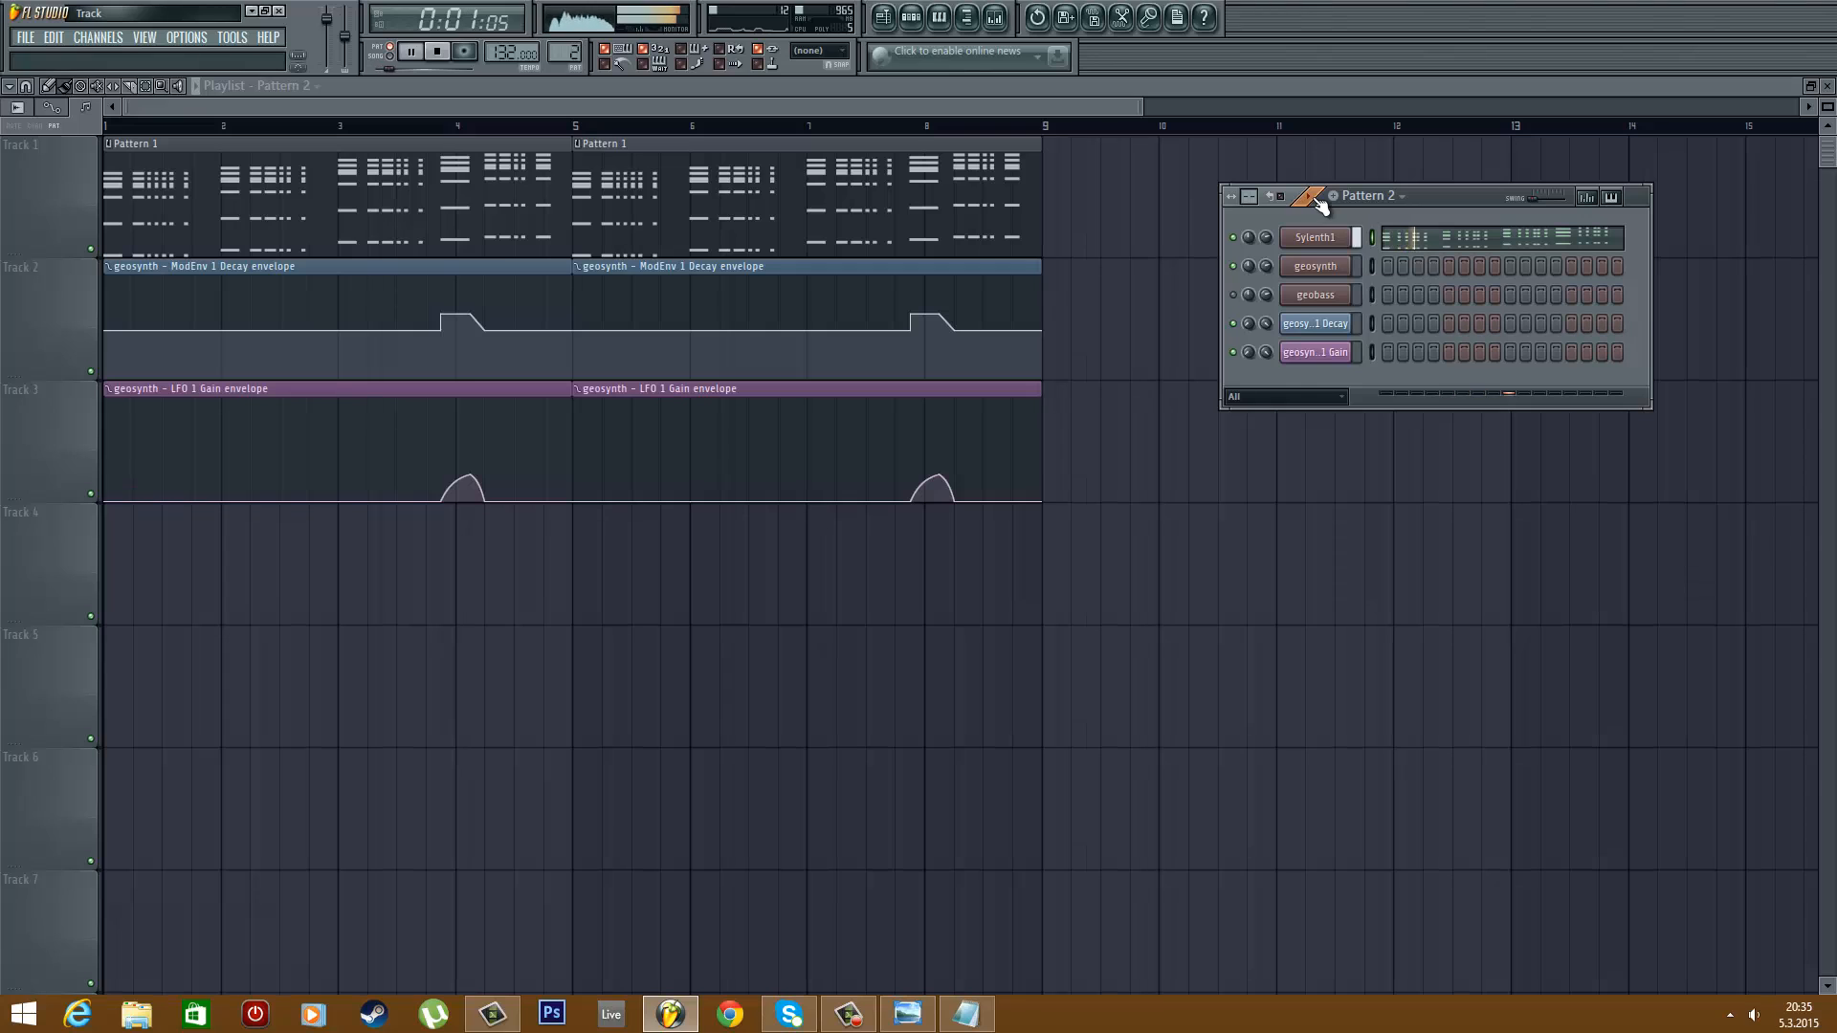
key("space")
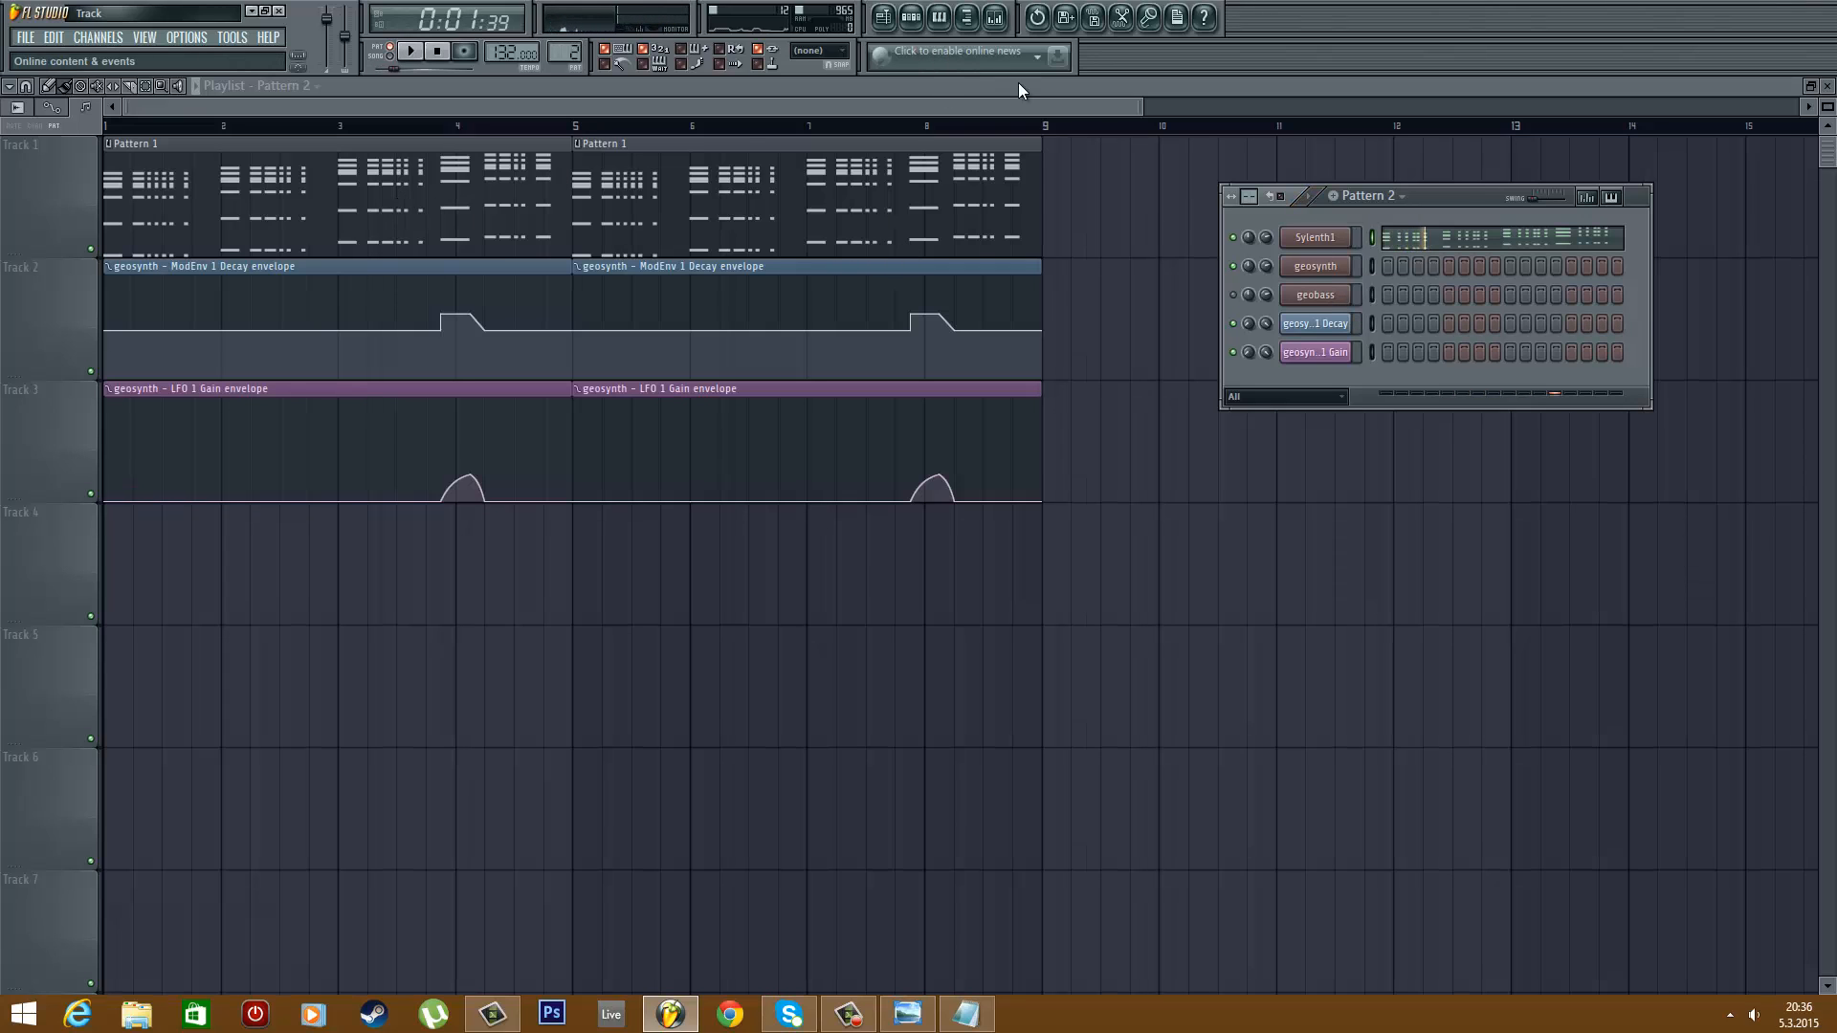
Step: Examine Part A and Part B of the Sylenth1 instrument, ending on Part A, and close it
left_click(1320, 245)
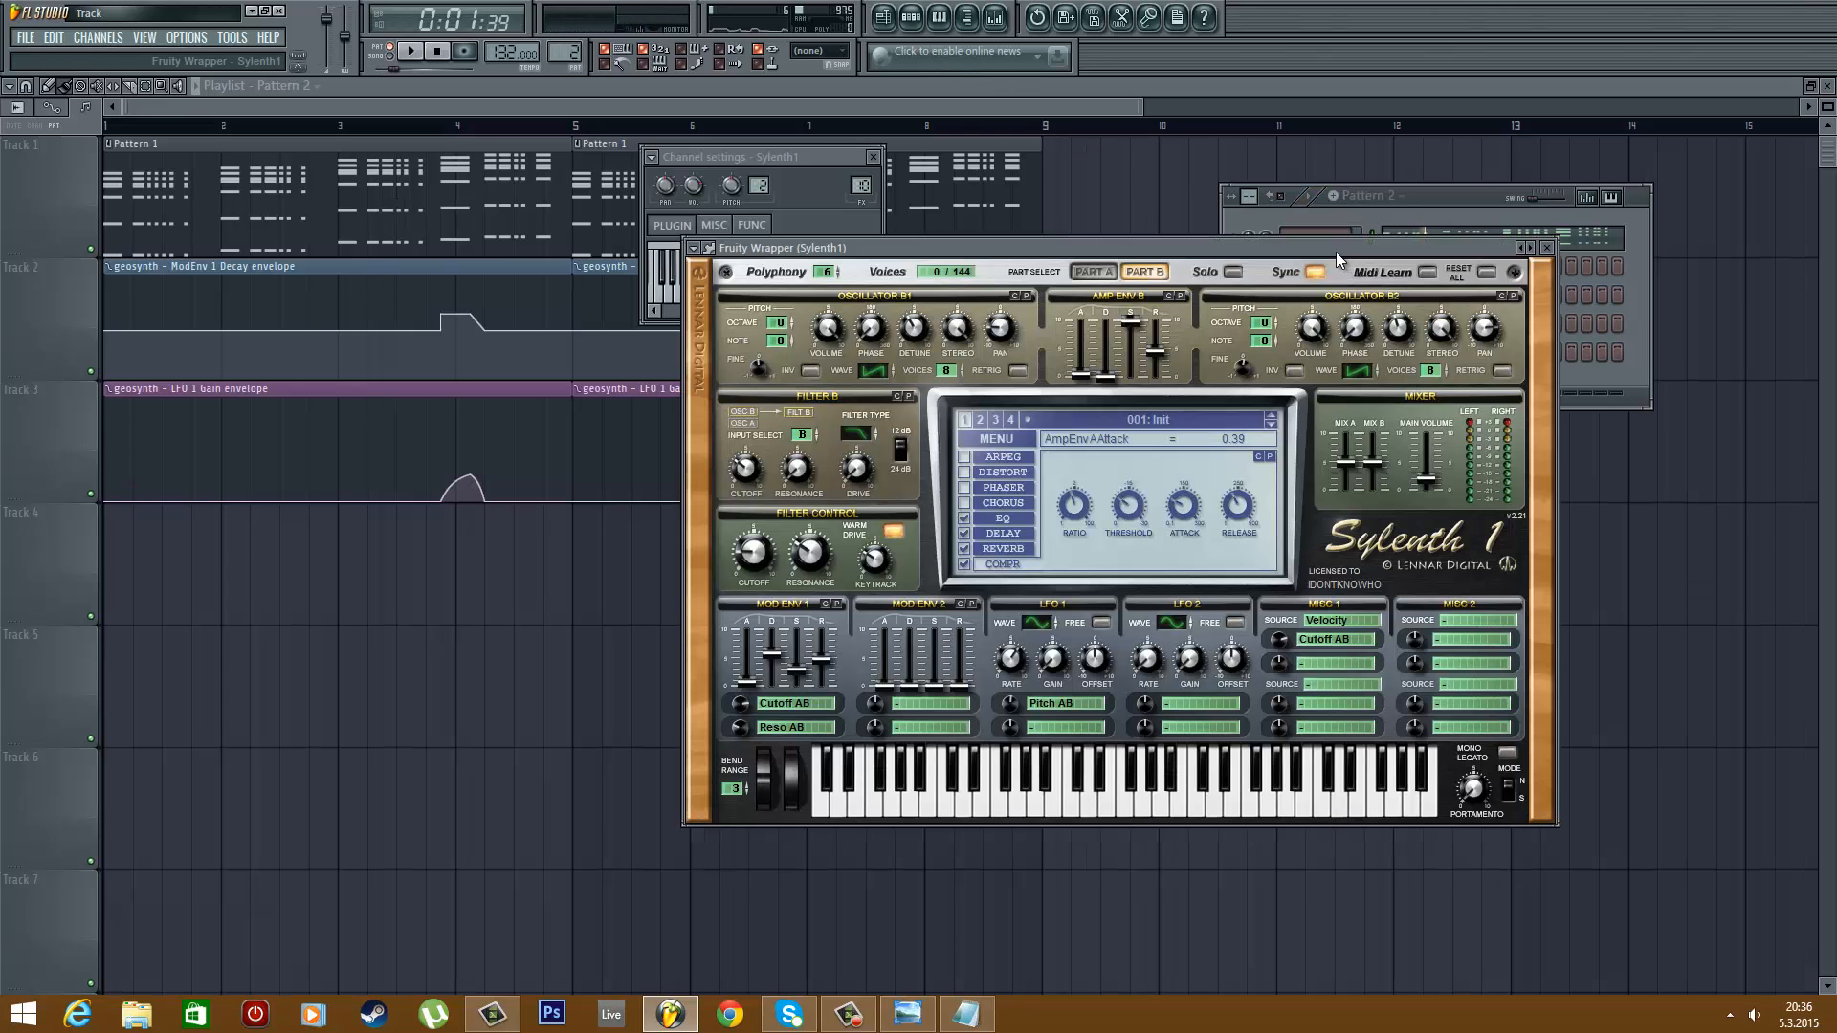
left_click_drag(1336, 250, 1340, 196)
left_click(968, 312)
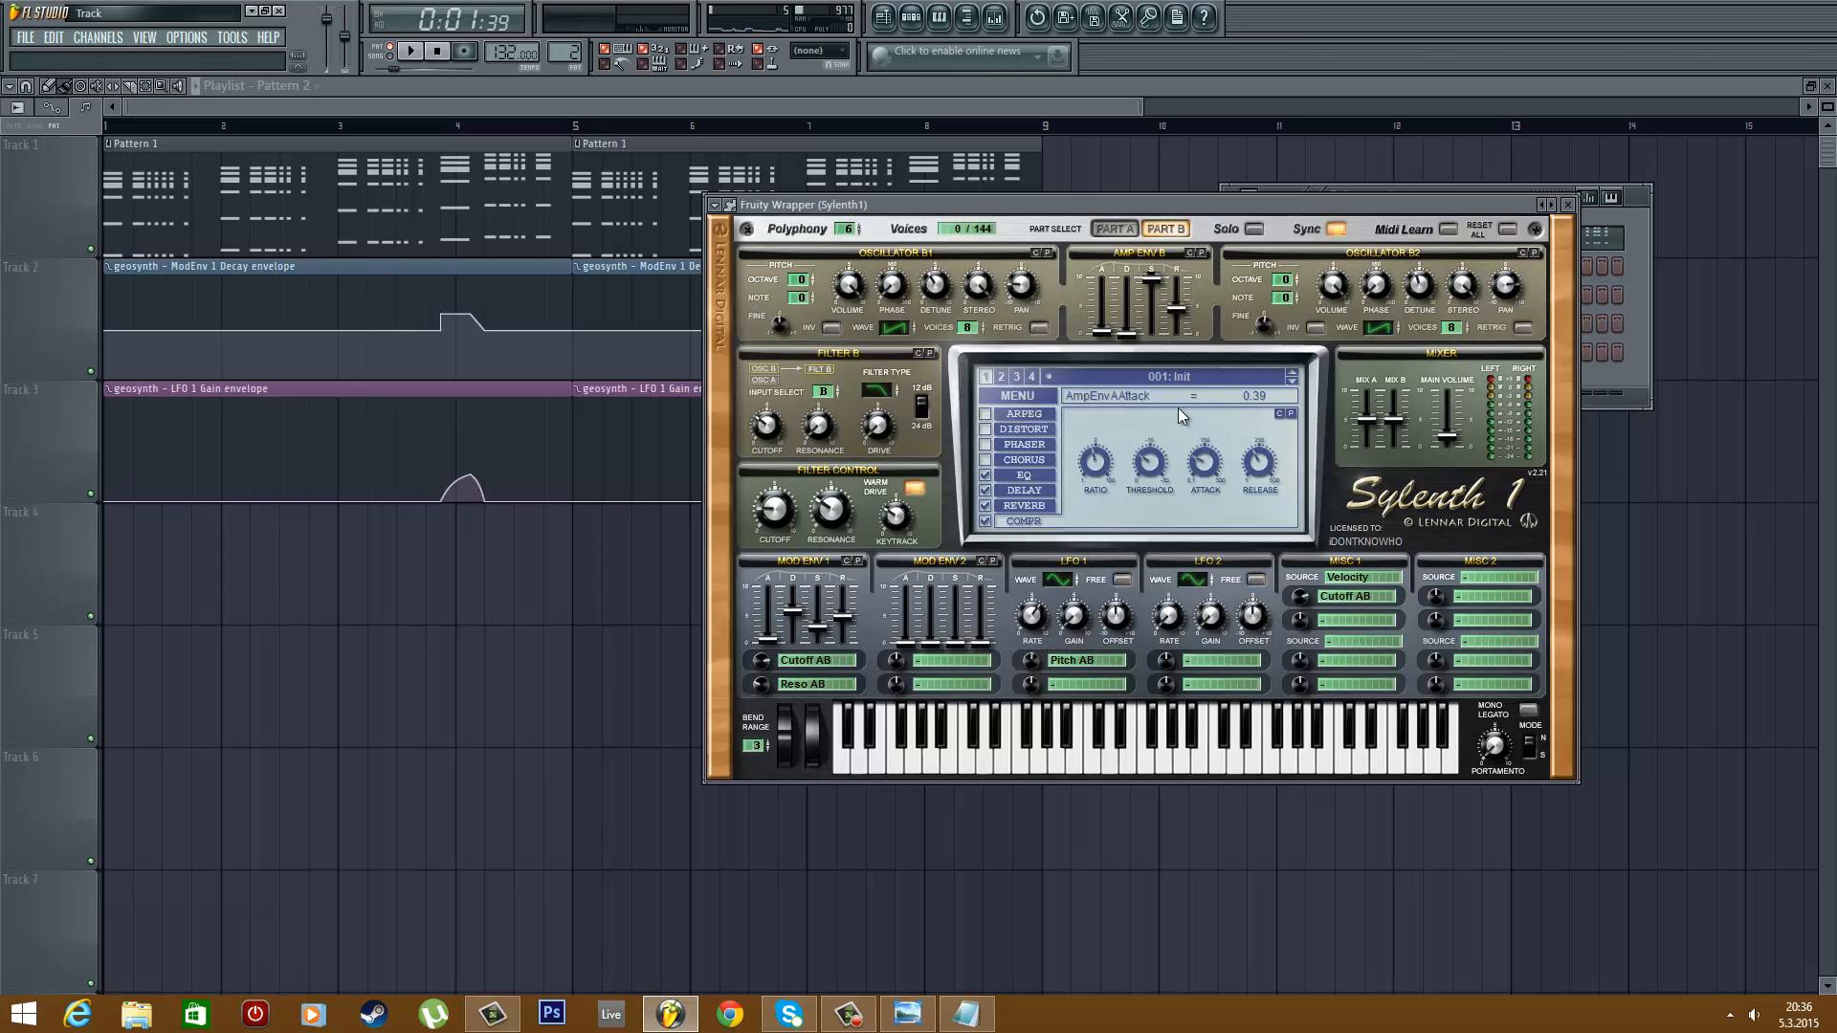
left_click(1112, 229)
left_click(1160, 230)
left_click(1127, 231)
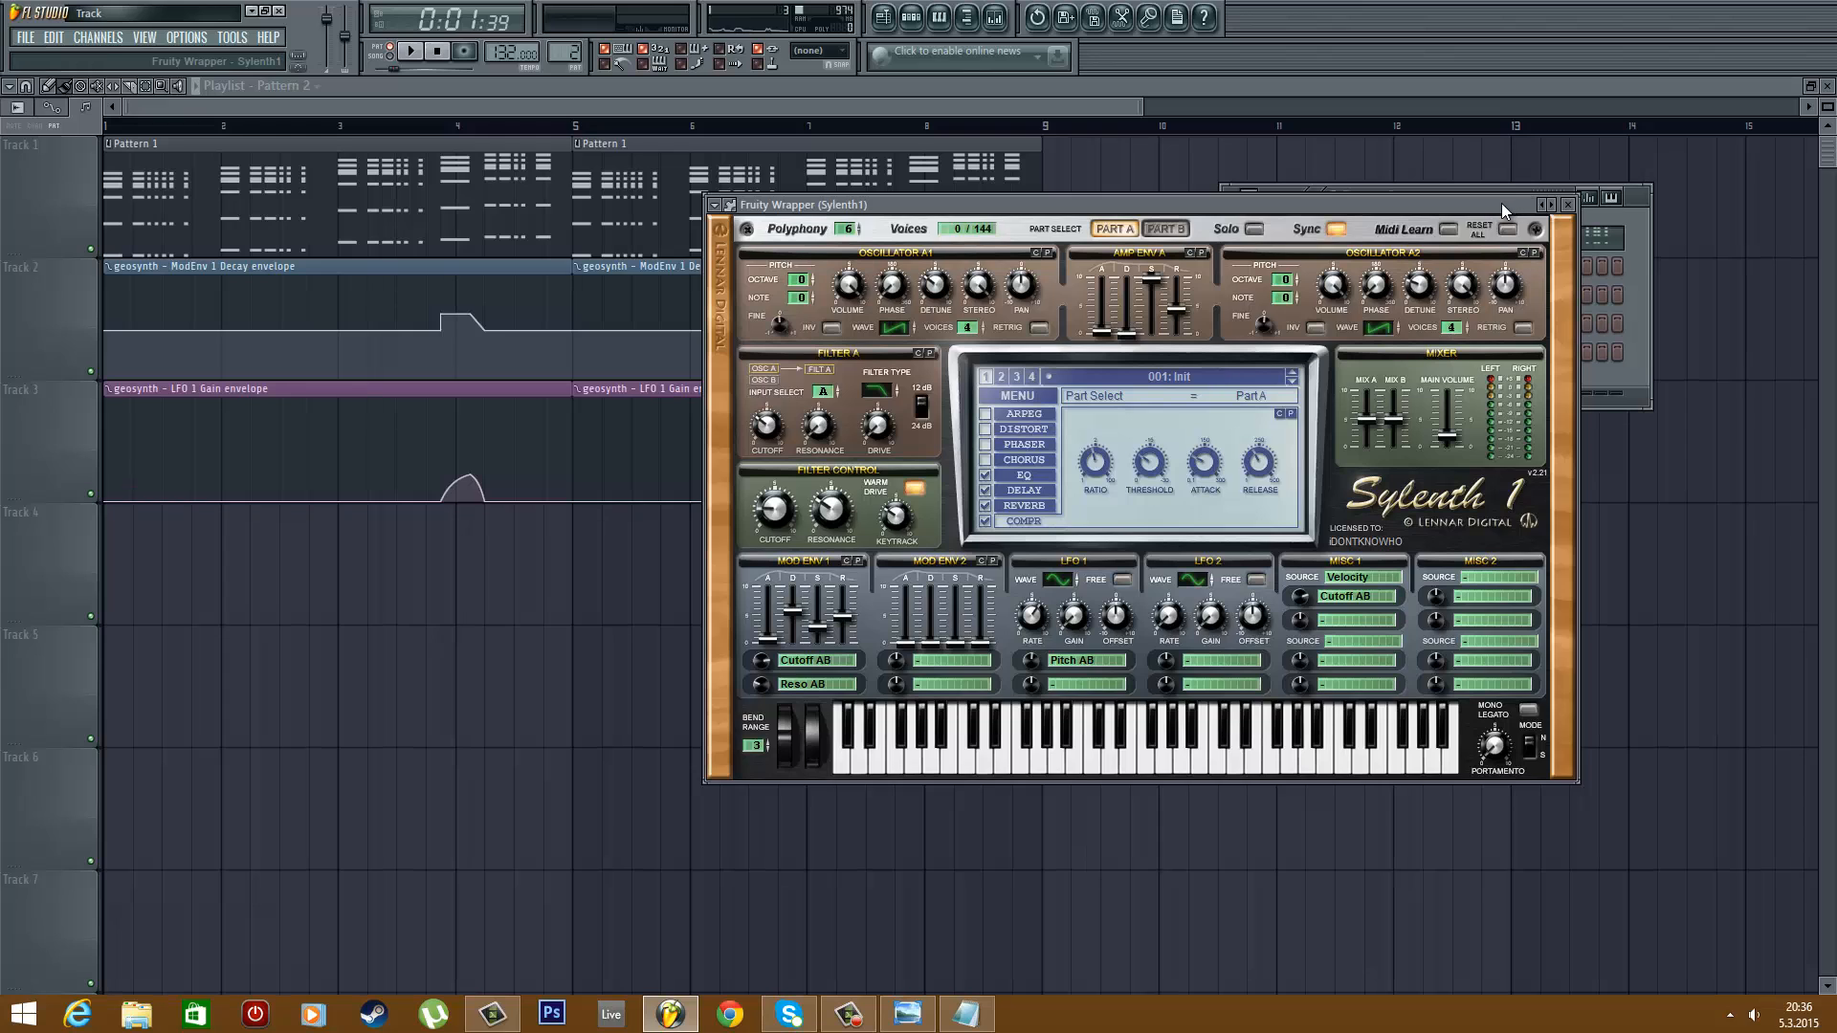
left_click_drag(1502, 203, 1060, 296)
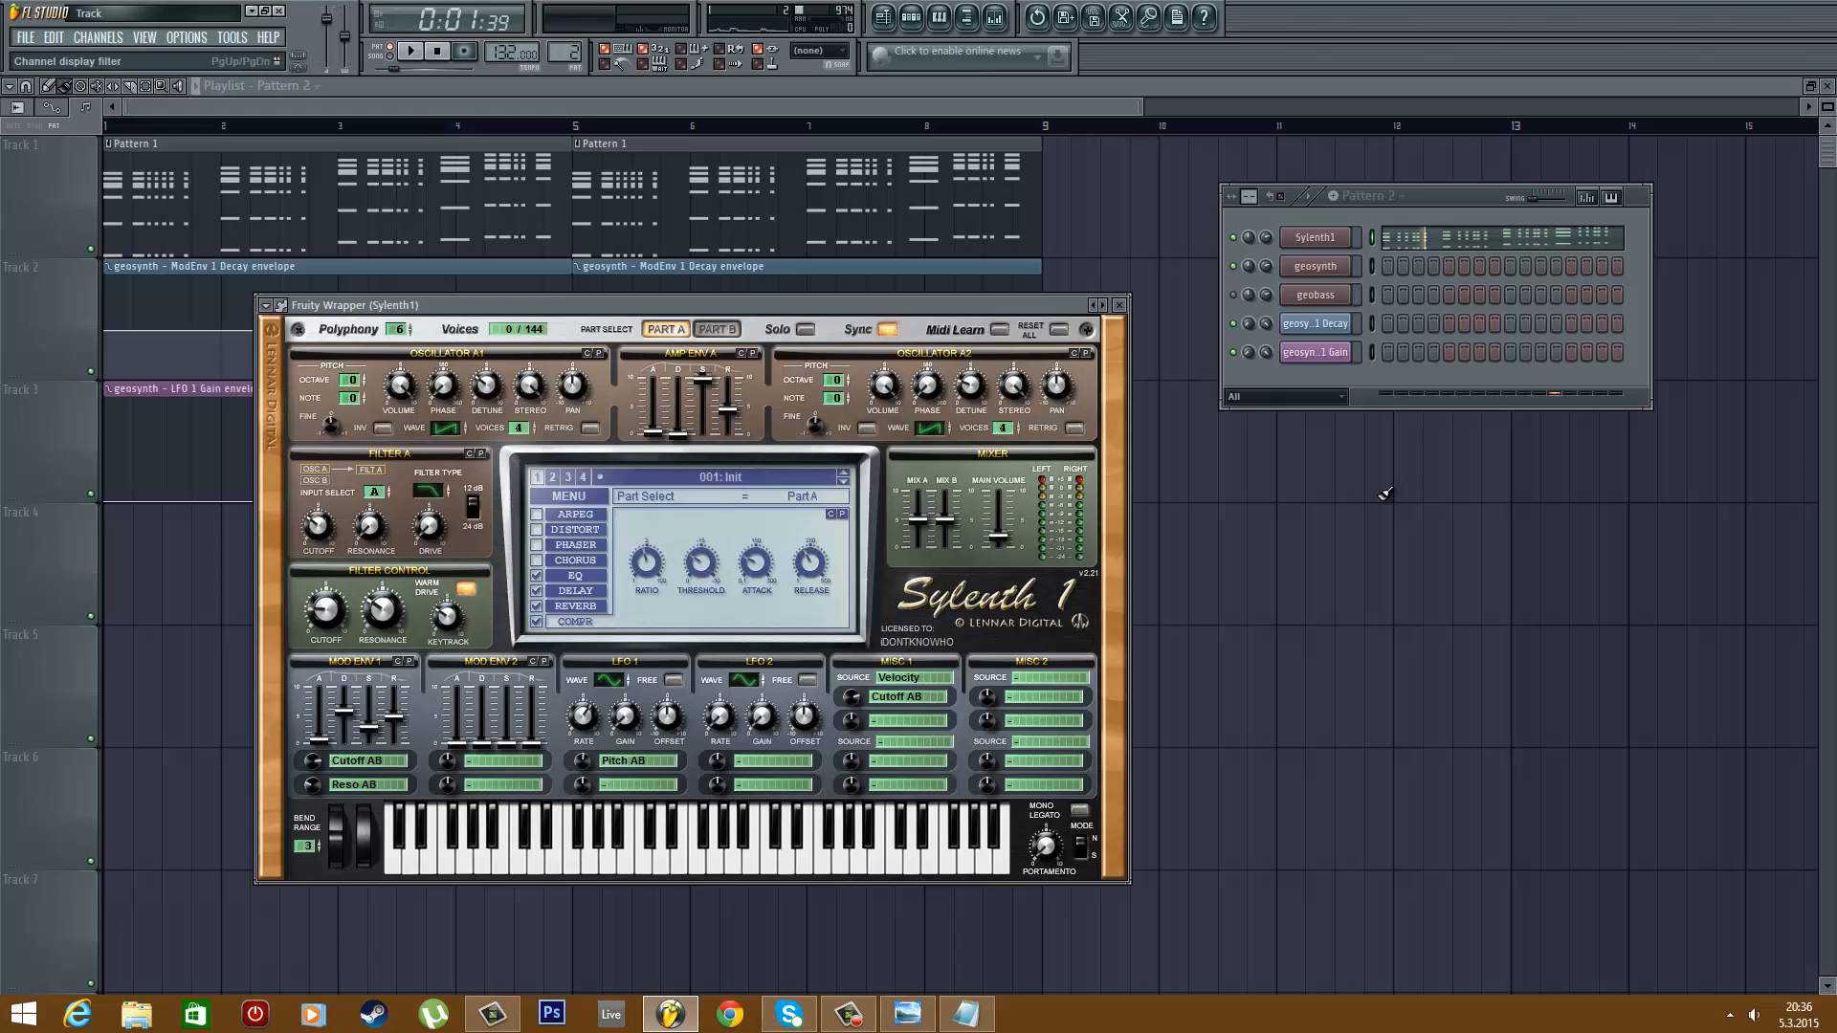
left_click(1119, 306)
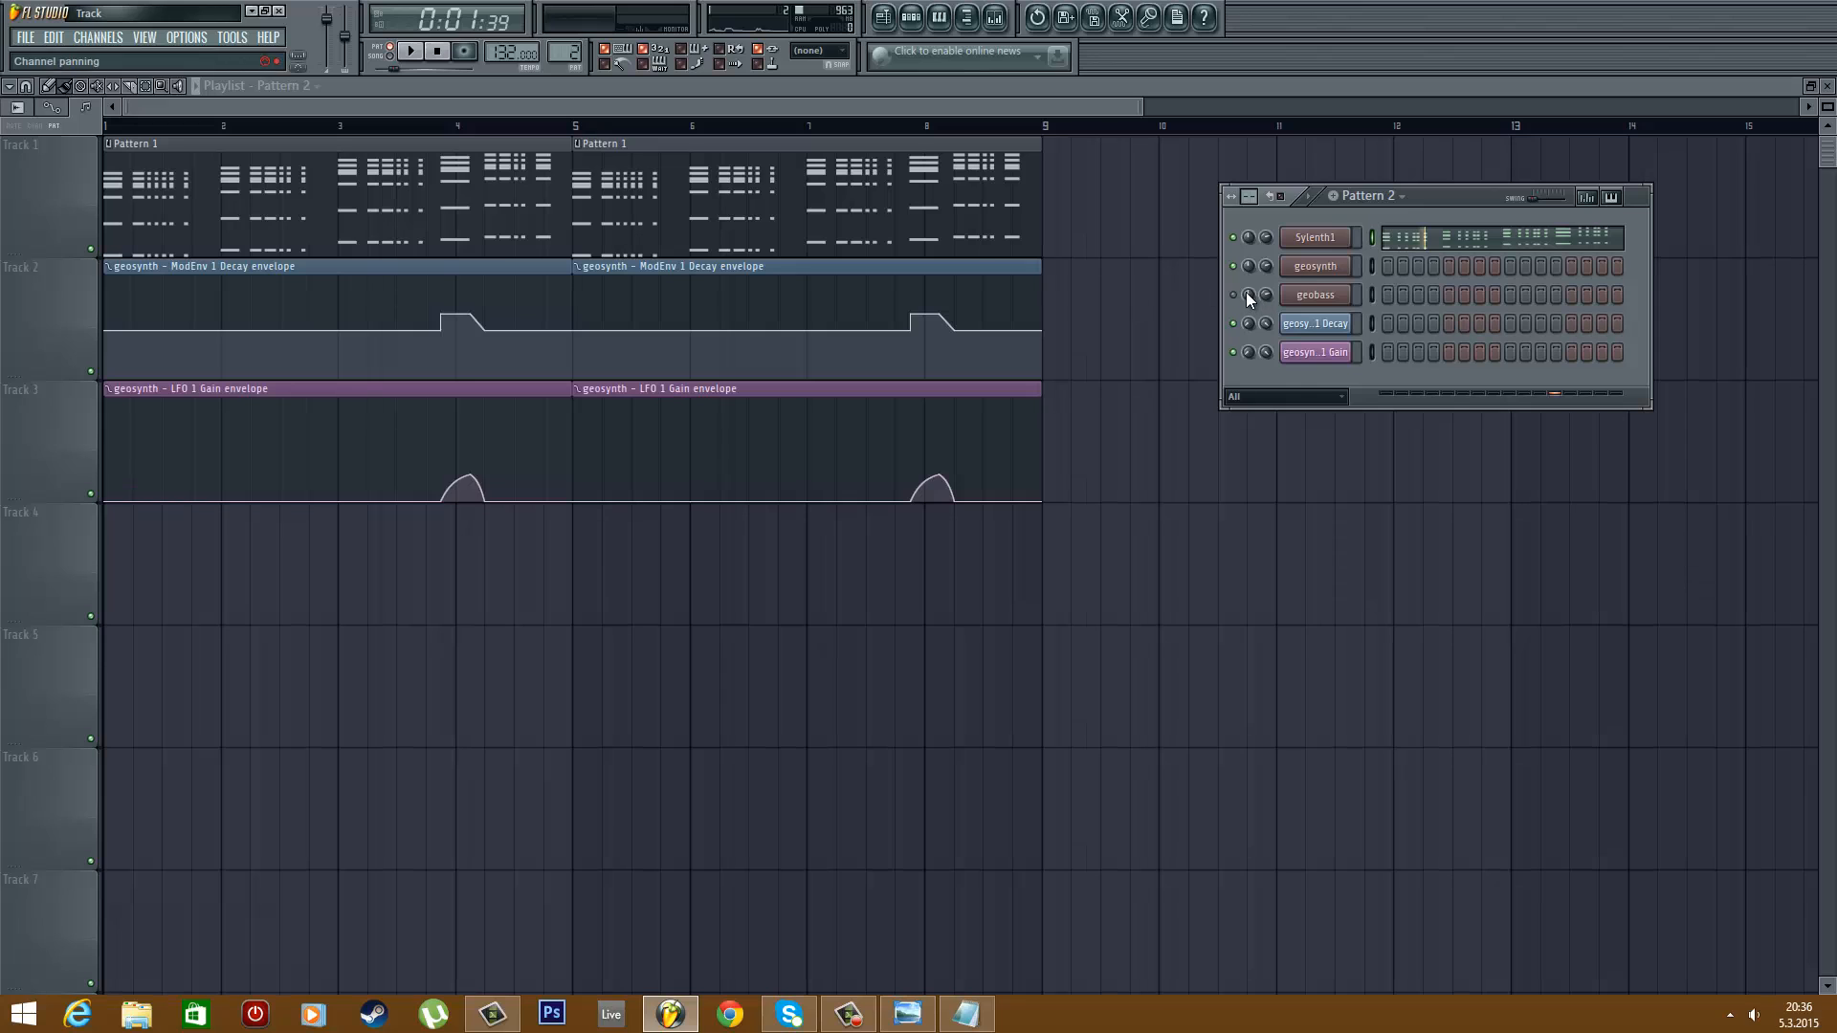
Step: Clone the Sylenth1 channel and turn off Delay and Reverb in the clone
right_click(1342, 238)
left_click(1416, 459)
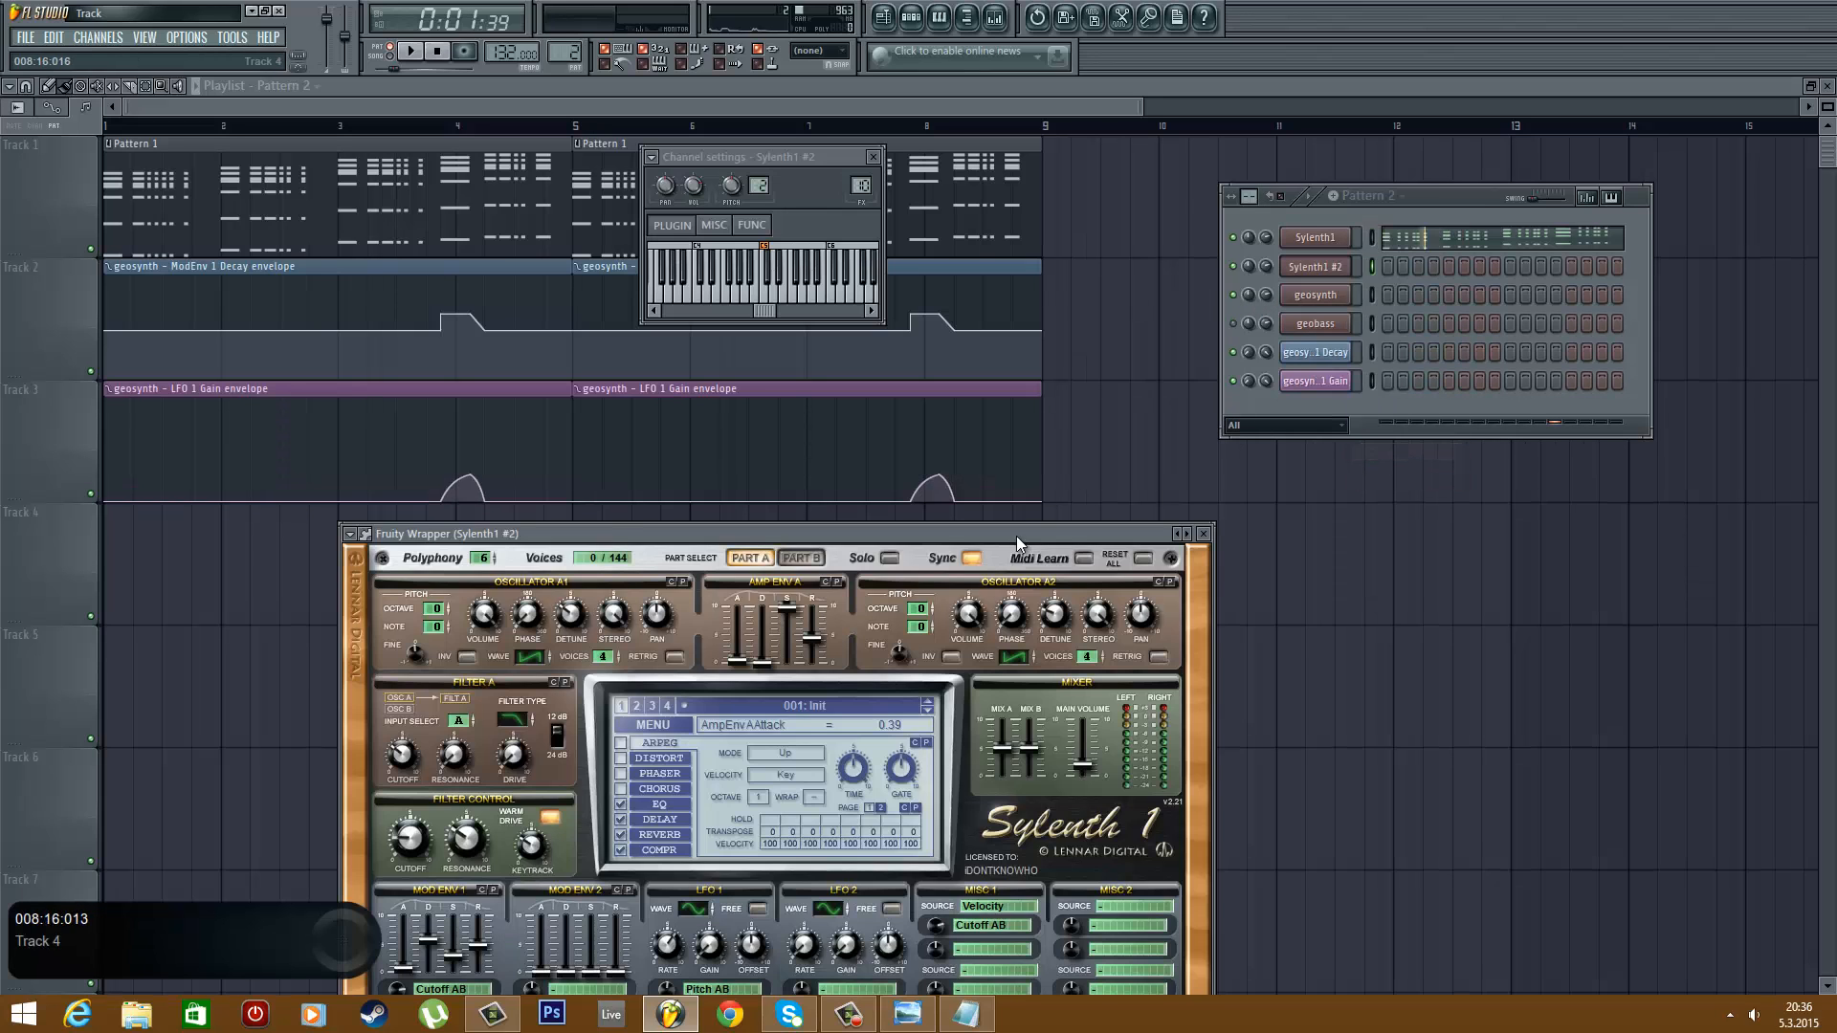
left_click_drag(1014, 525, 1400, 167)
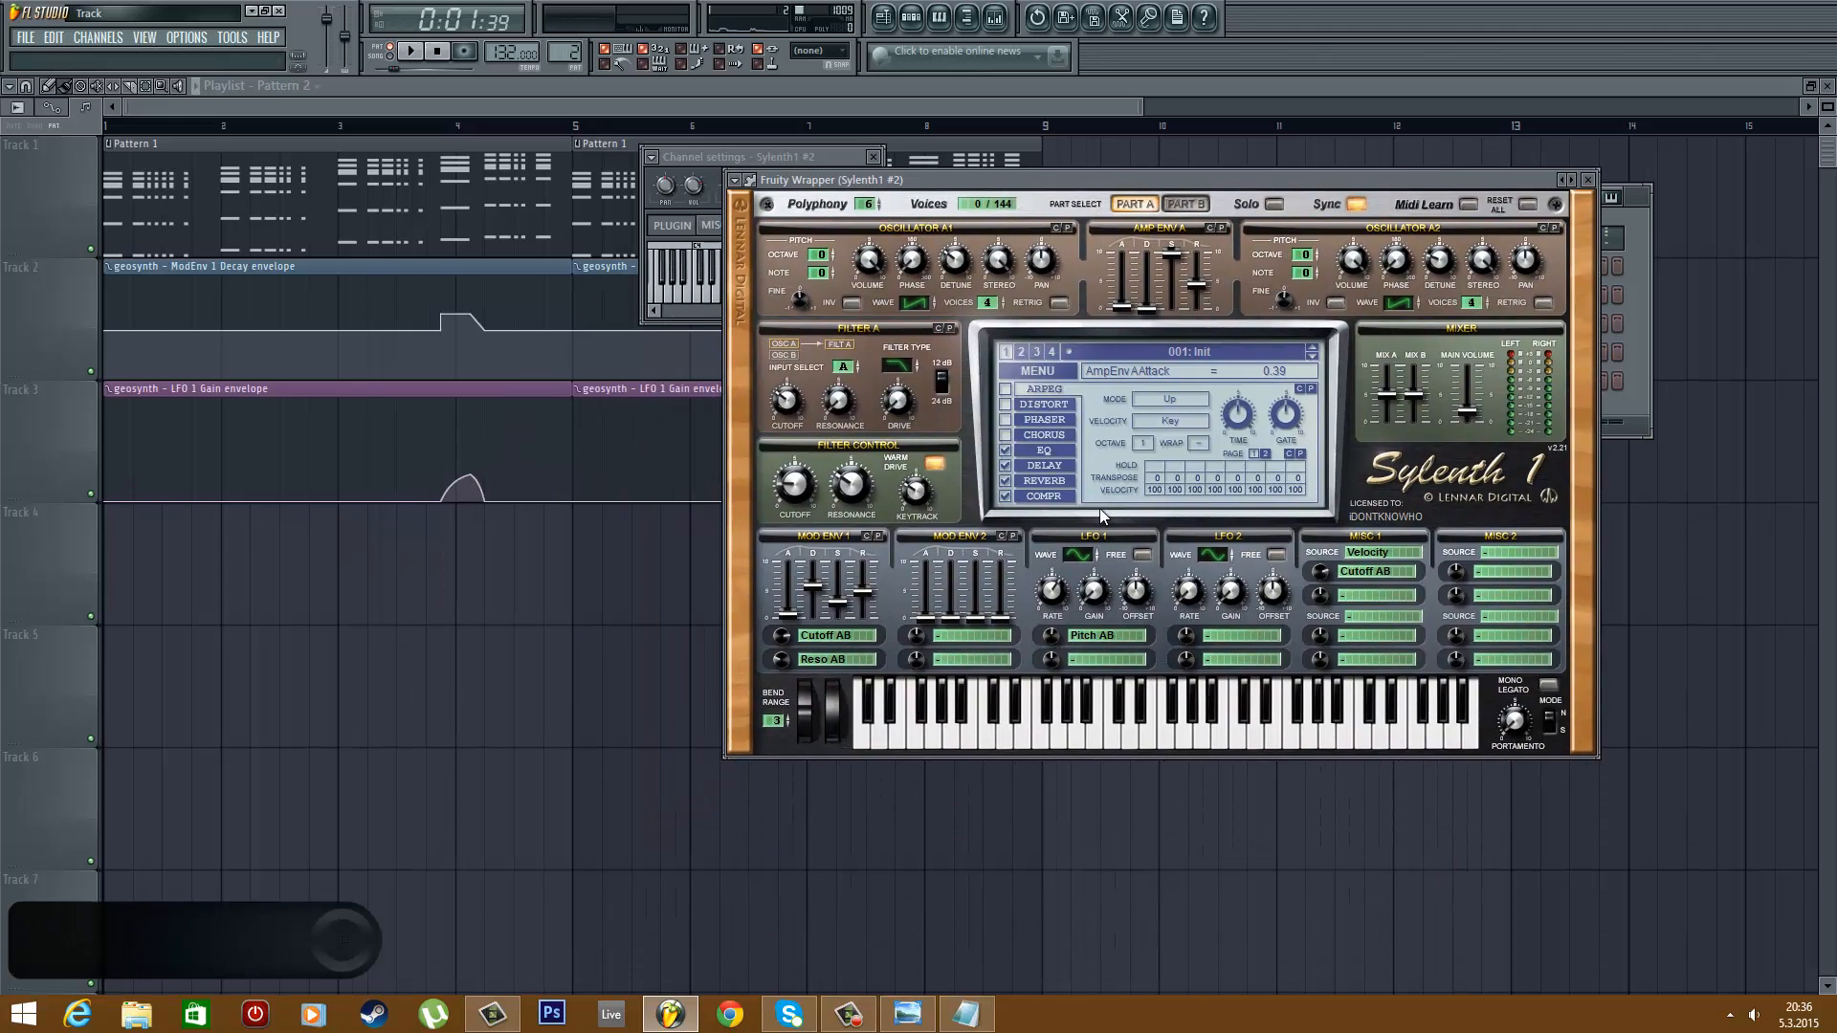
left_click(1006, 466)
left_click(1005, 480)
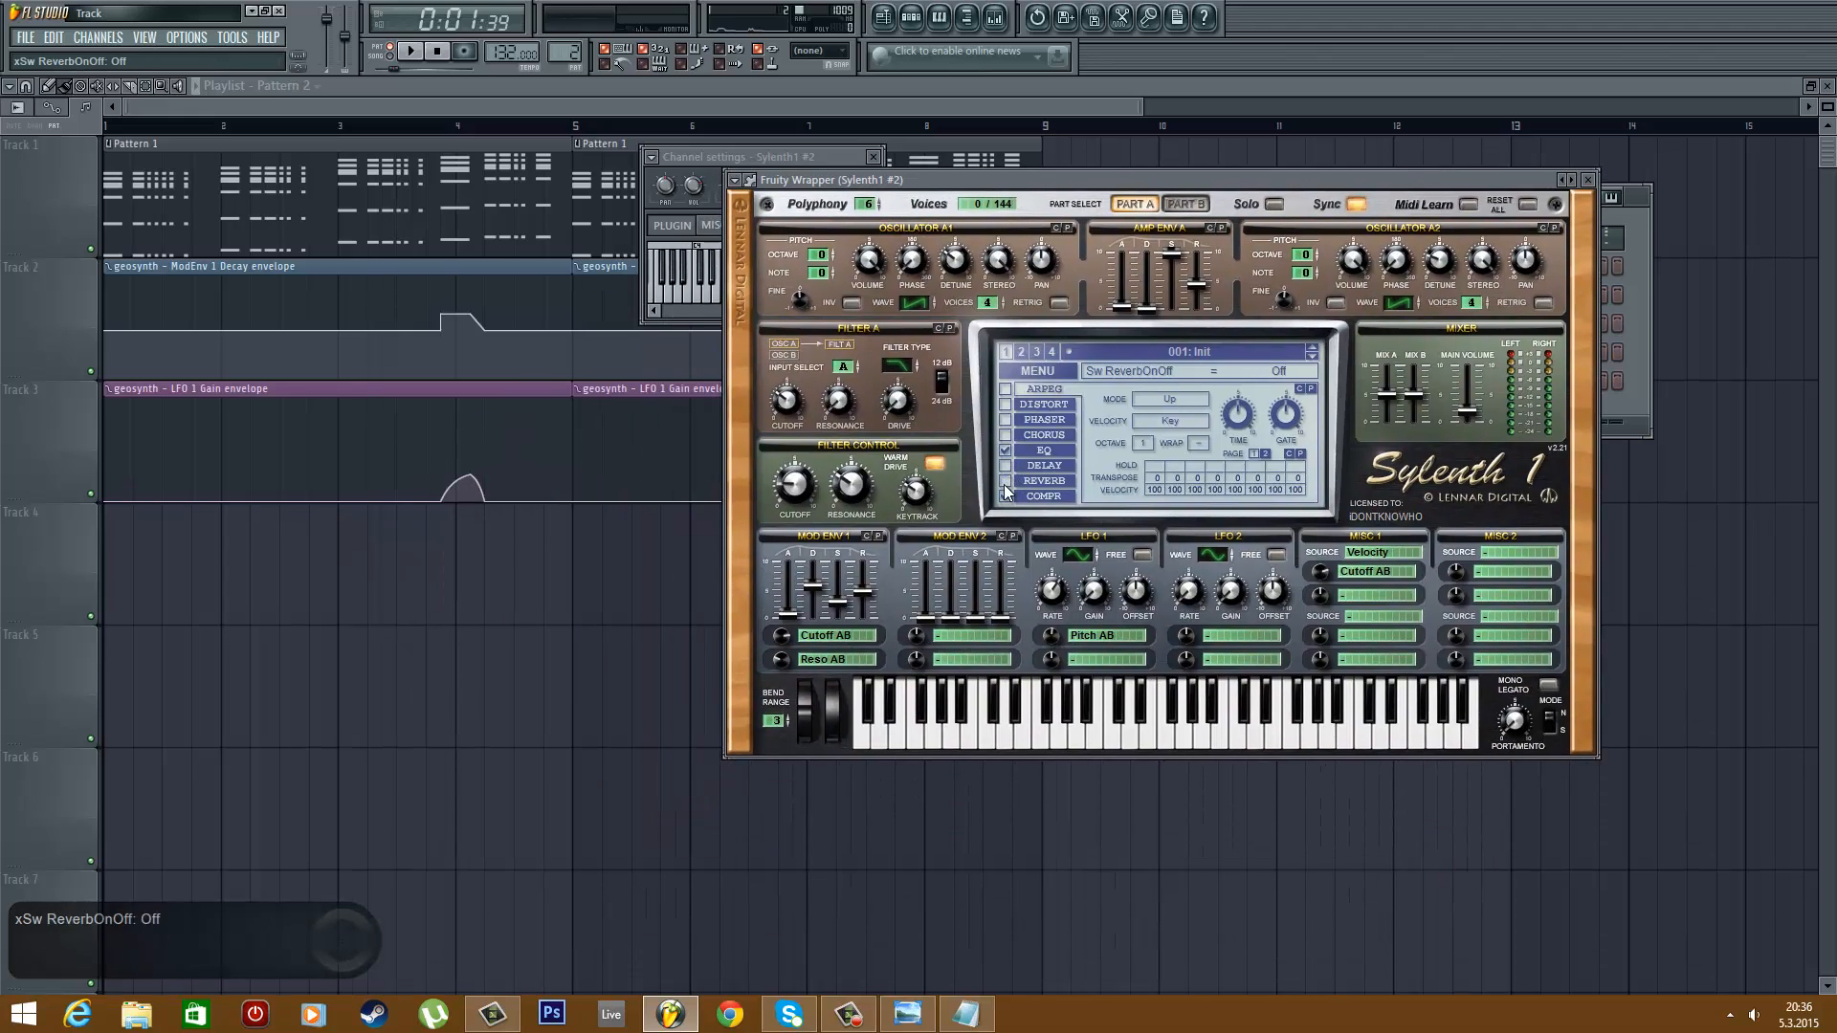
Step: Adjust the cloned Sylenth1's EQ, with bass at 9.79 dB and treble frequency at 1795.20 Hz
left_click(1039, 451)
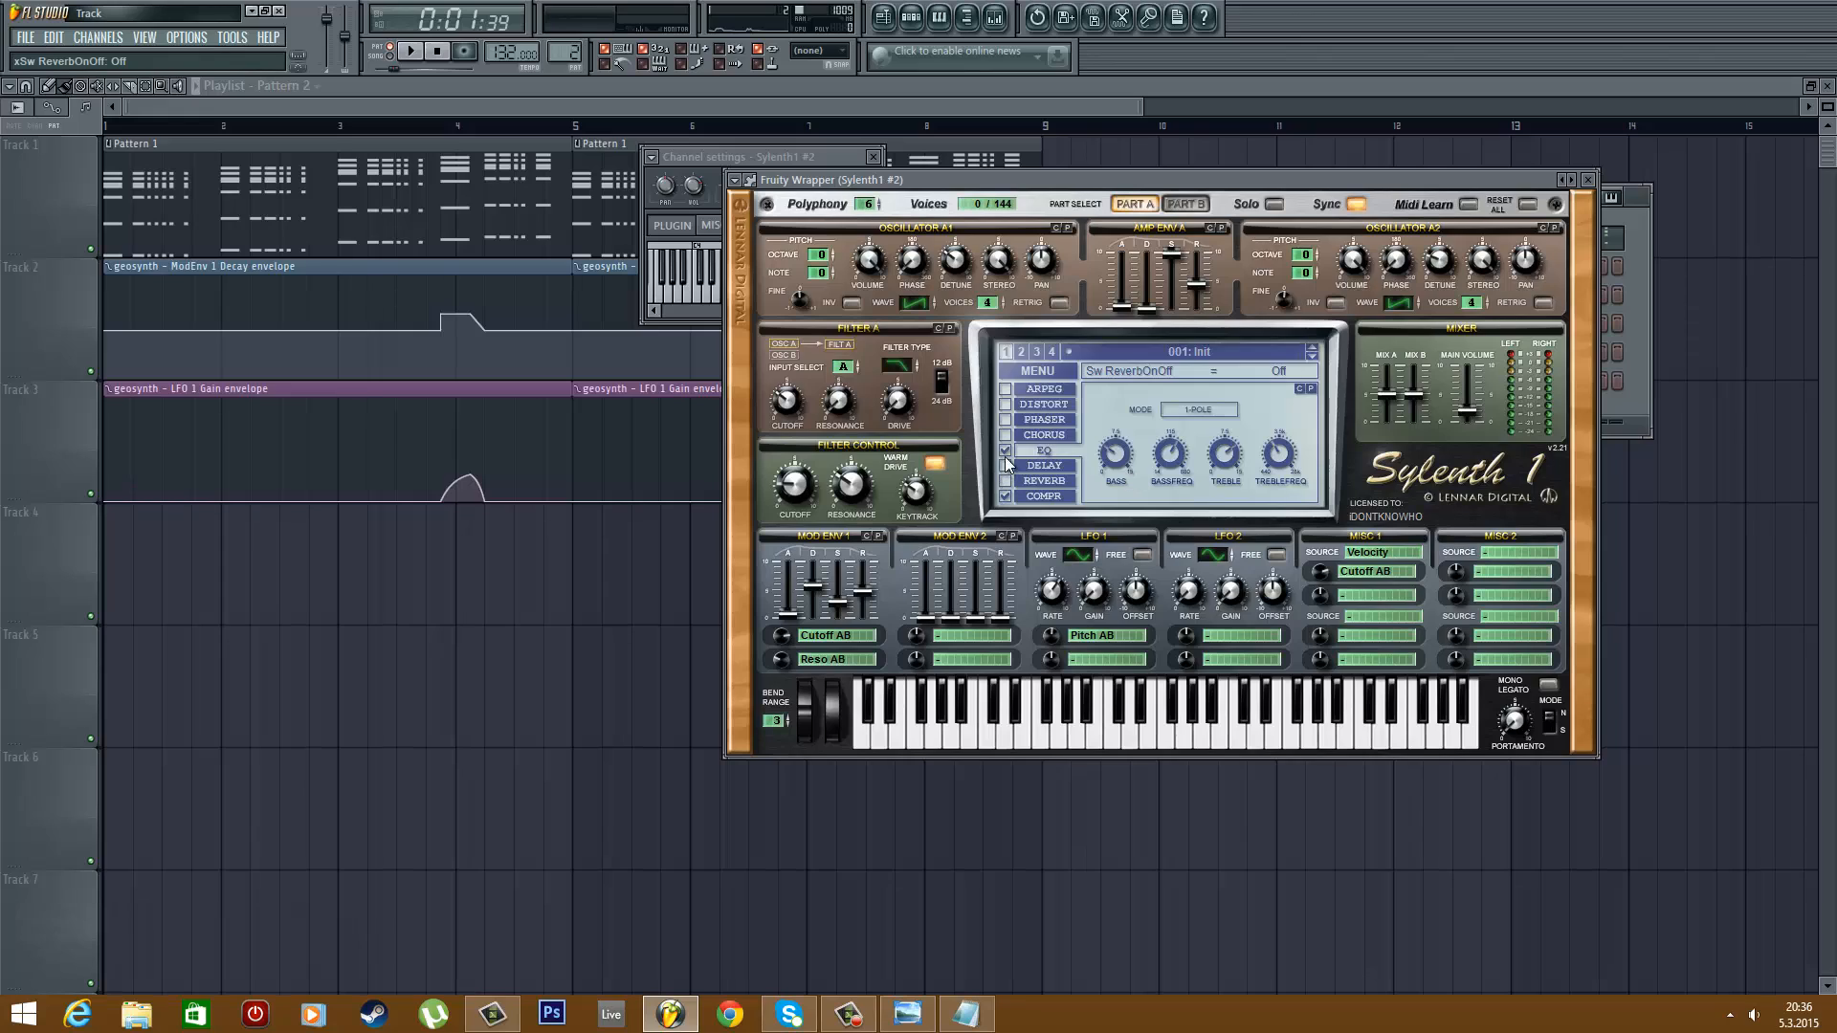
left_click(1004, 450)
left_click(1004, 451)
left_click(1117, 452)
left_click_drag(1130, 445, 1254, 458)
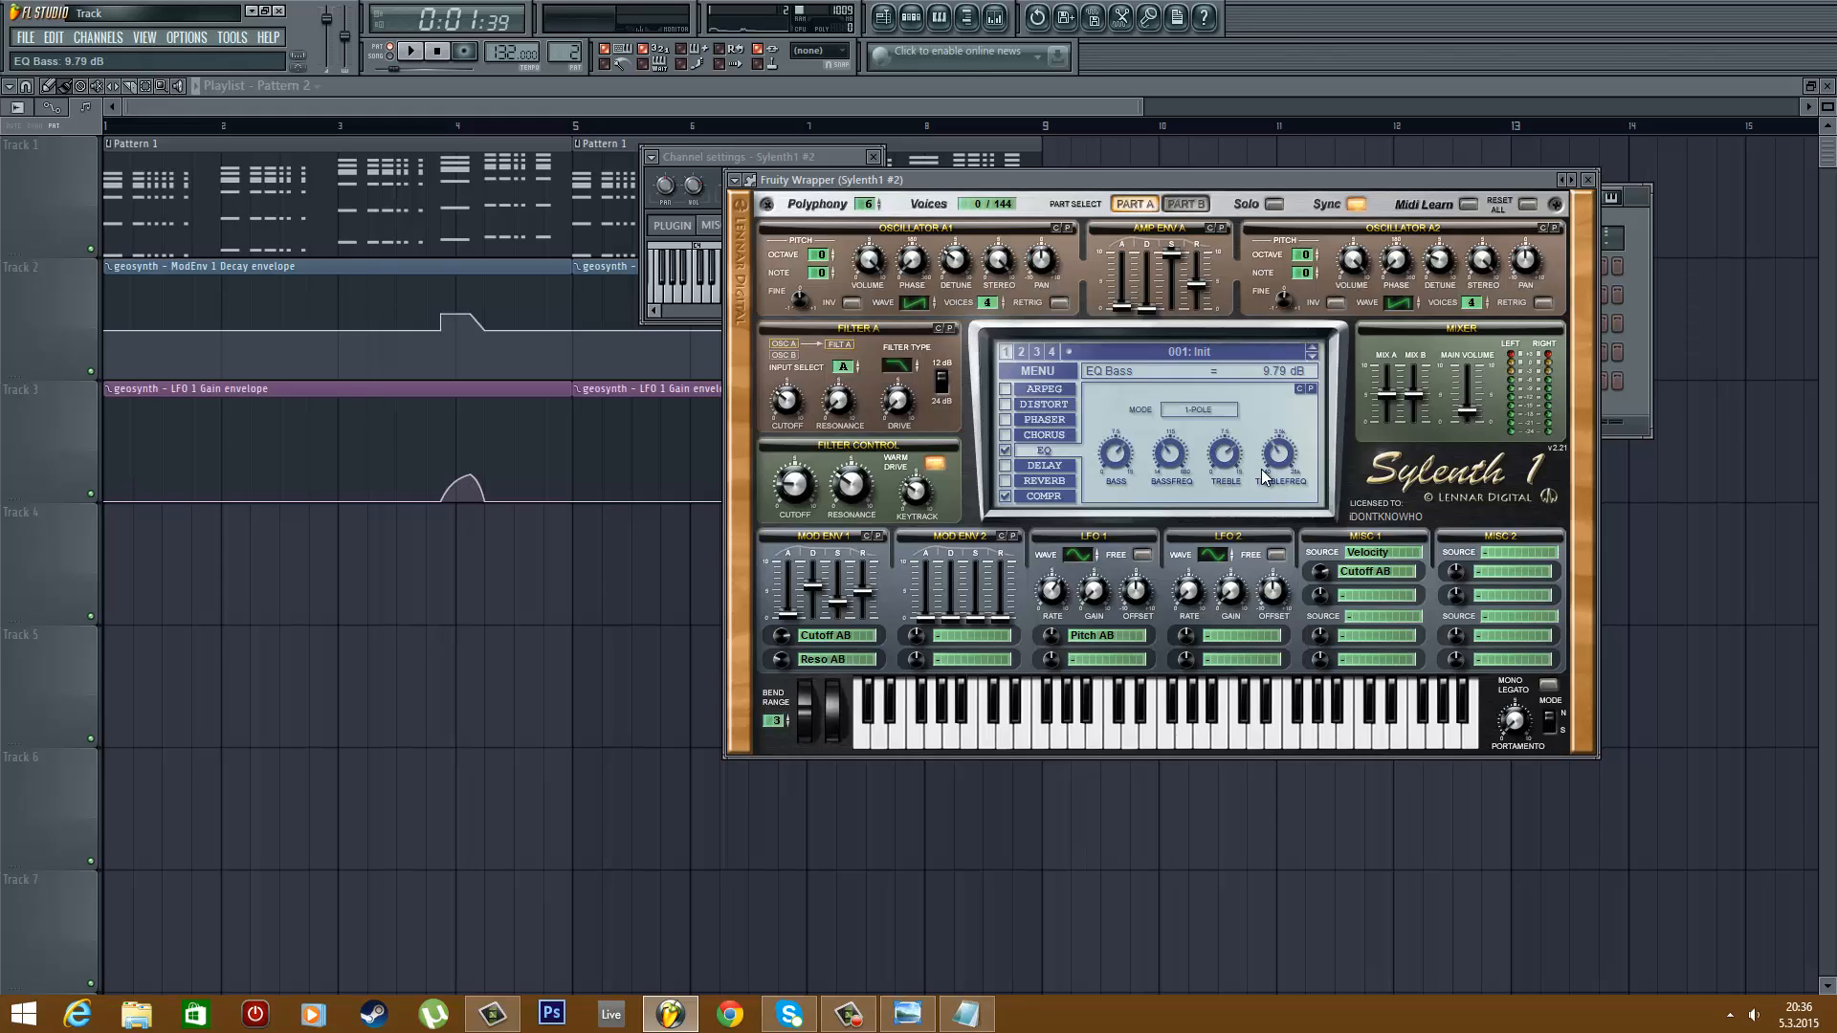
left_click(1230, 481)
left_click(1274, 466)
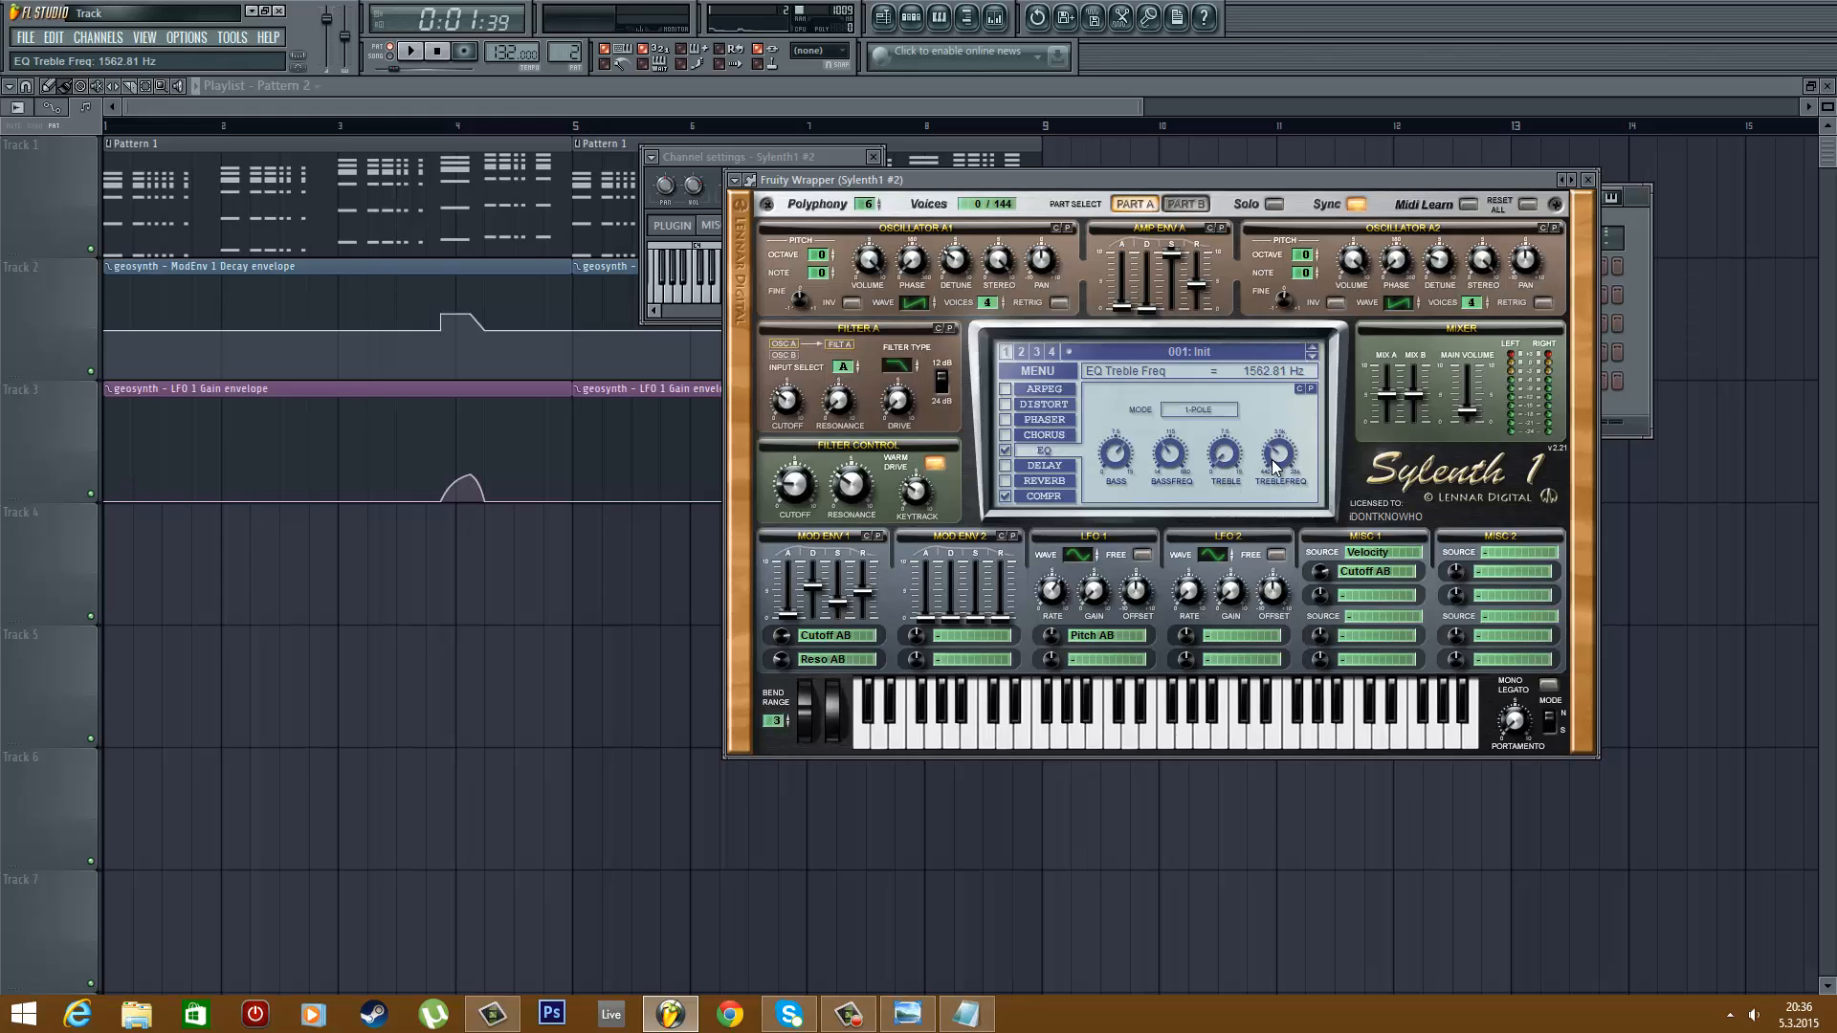
Step: View the clone's compressor settings, set its Filter Control cutoff to 1.00 Hz, and close the open windows
left_click(1038, 496)
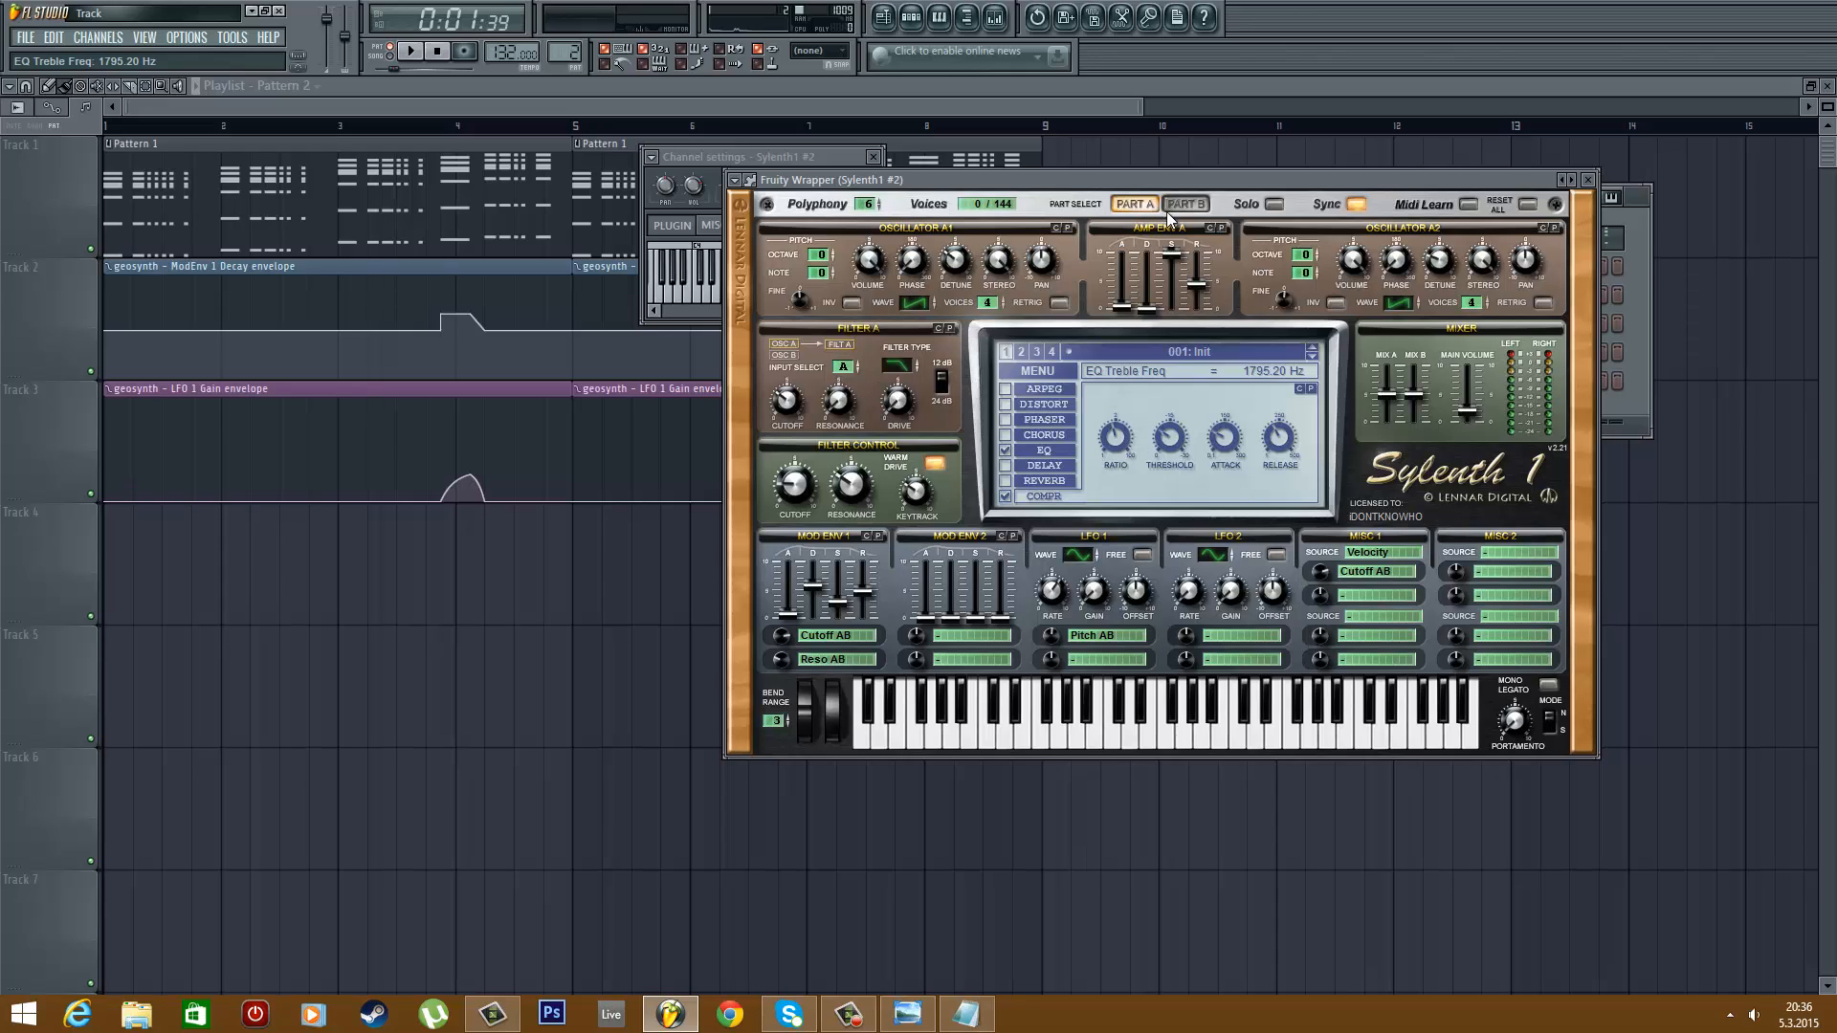
left_click_drag(794, 488, 792, 543)
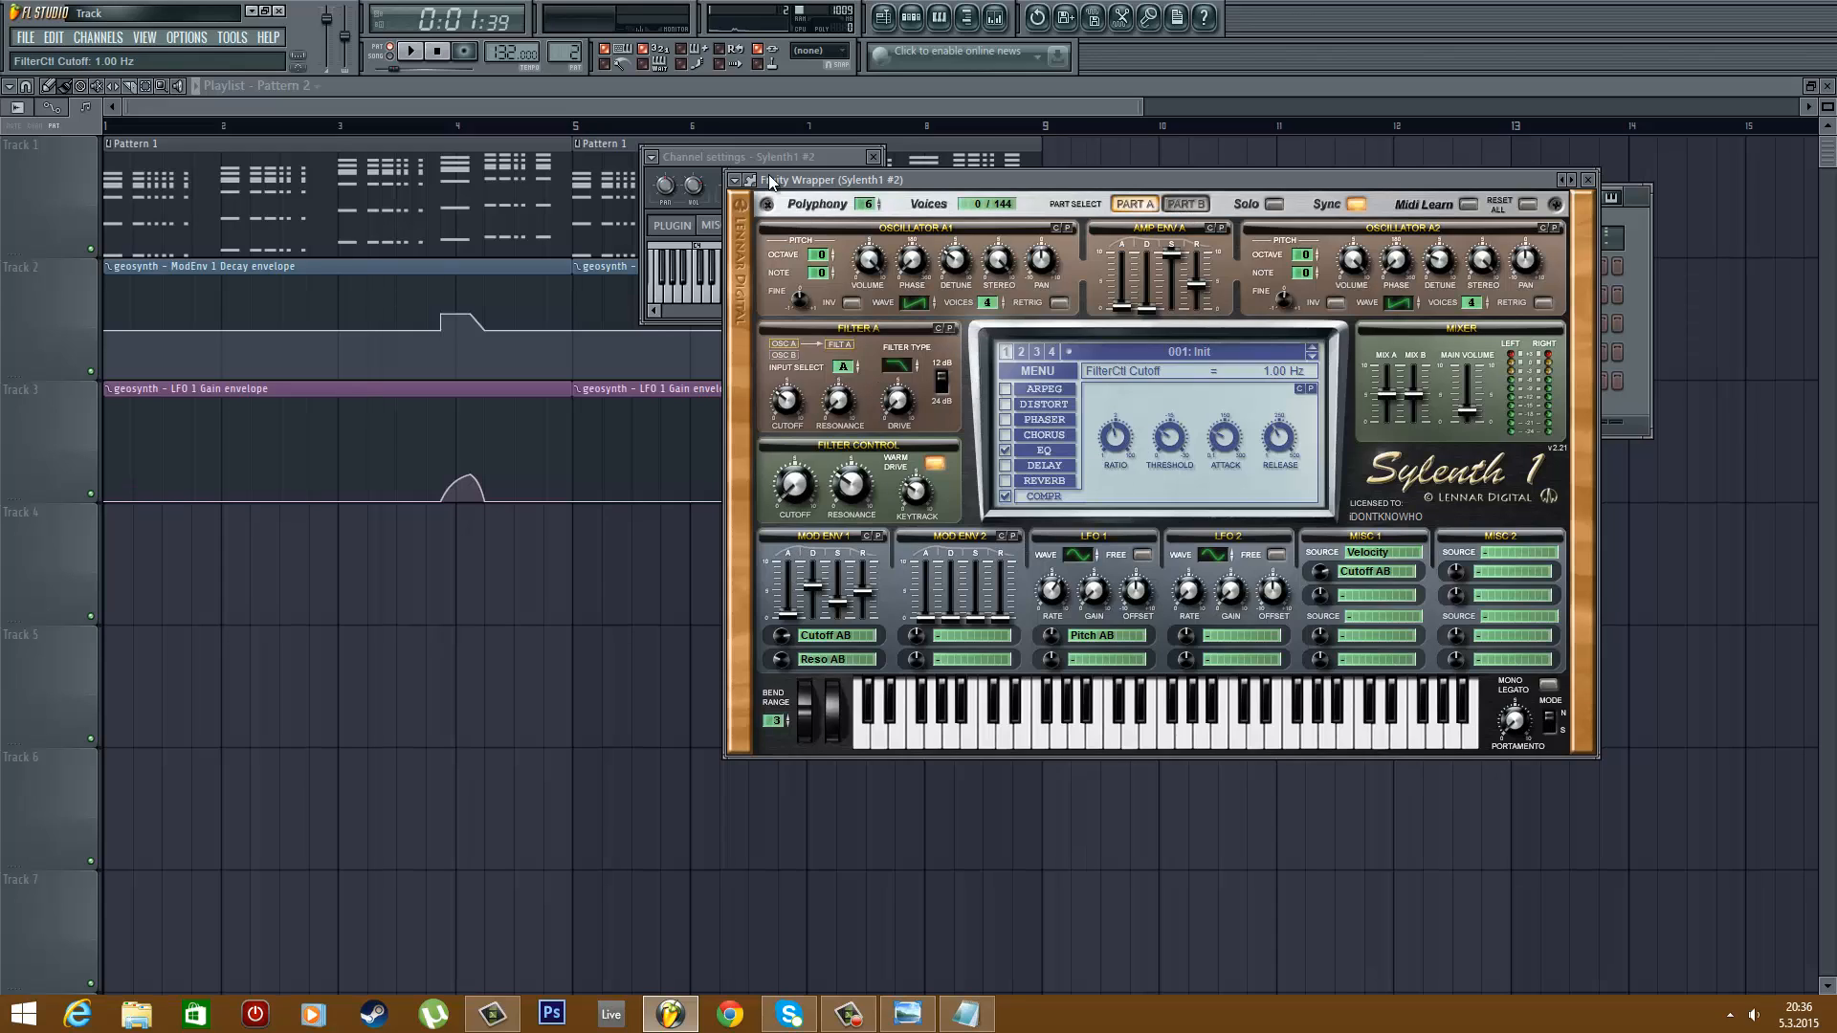
key("F12")
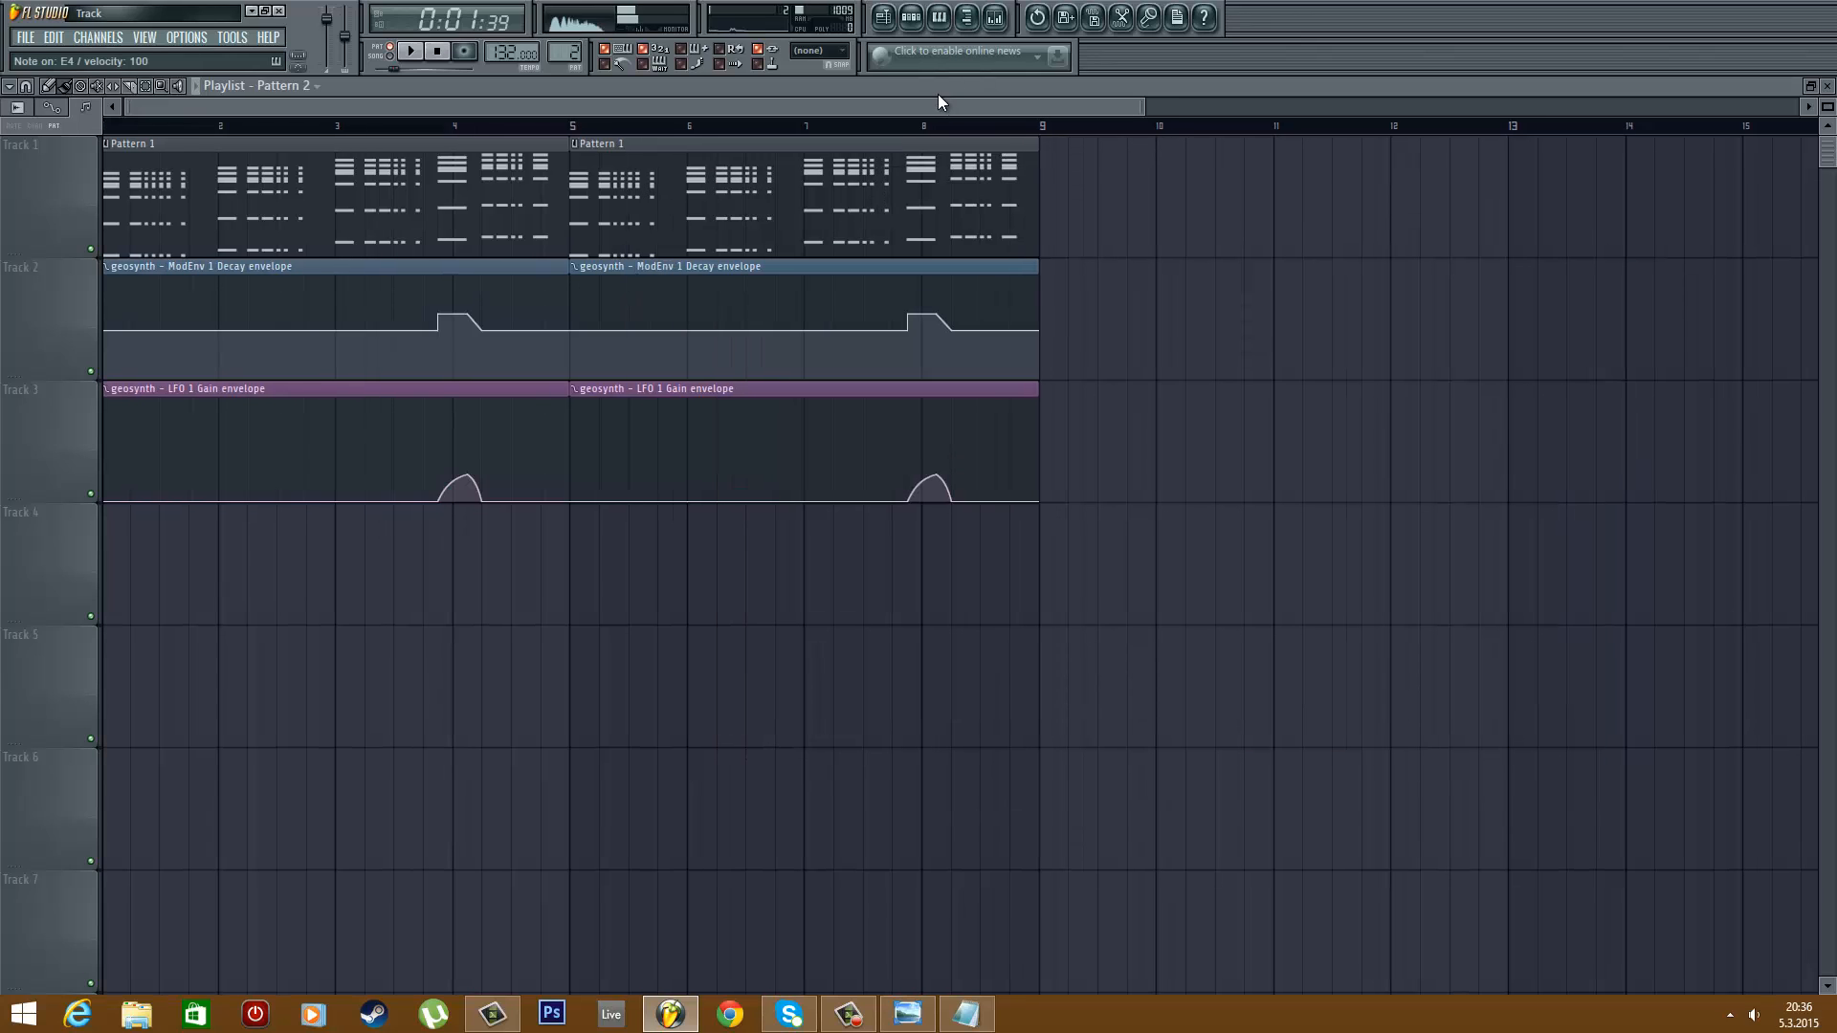
Step: Select and copy the lowest note of every chord in the original Sylenth1 channel's piano roll
left_click(916, 17)
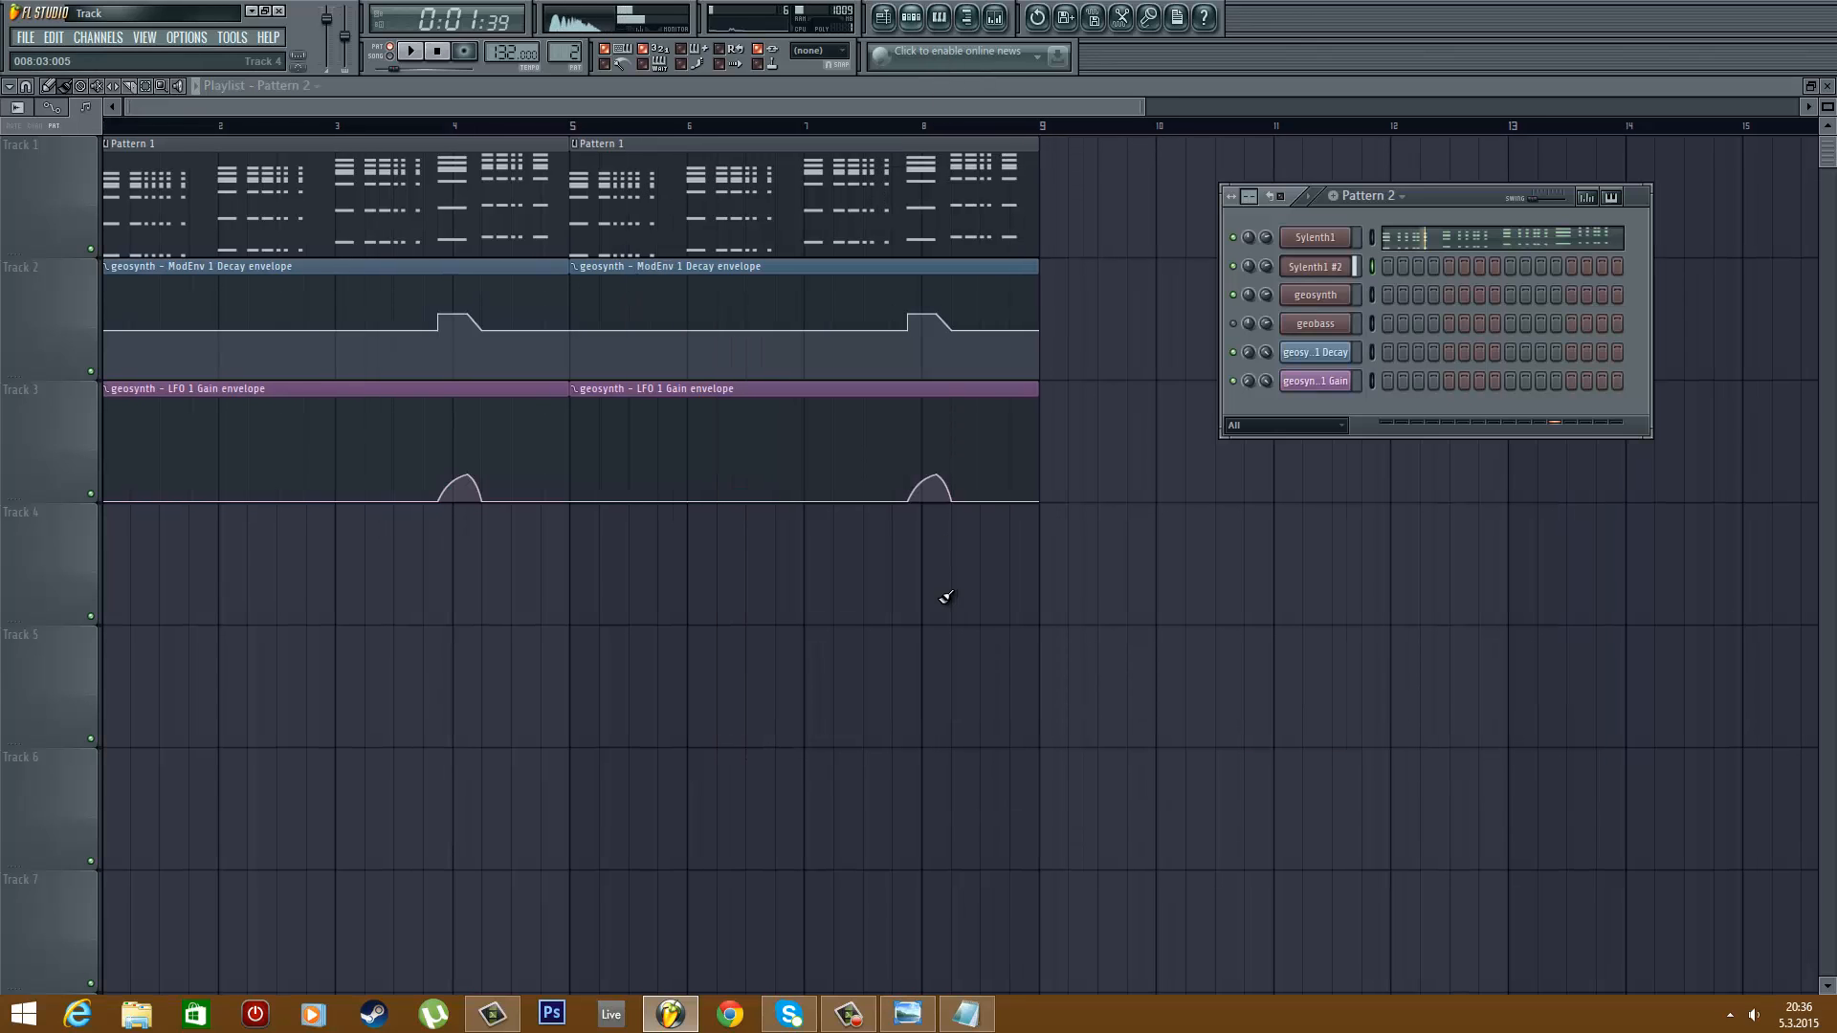
left_click(1418, 258)
scroll(1008, 635, "down", 4)
left_click_drag(990, 634, 21, 873)
key("F6")
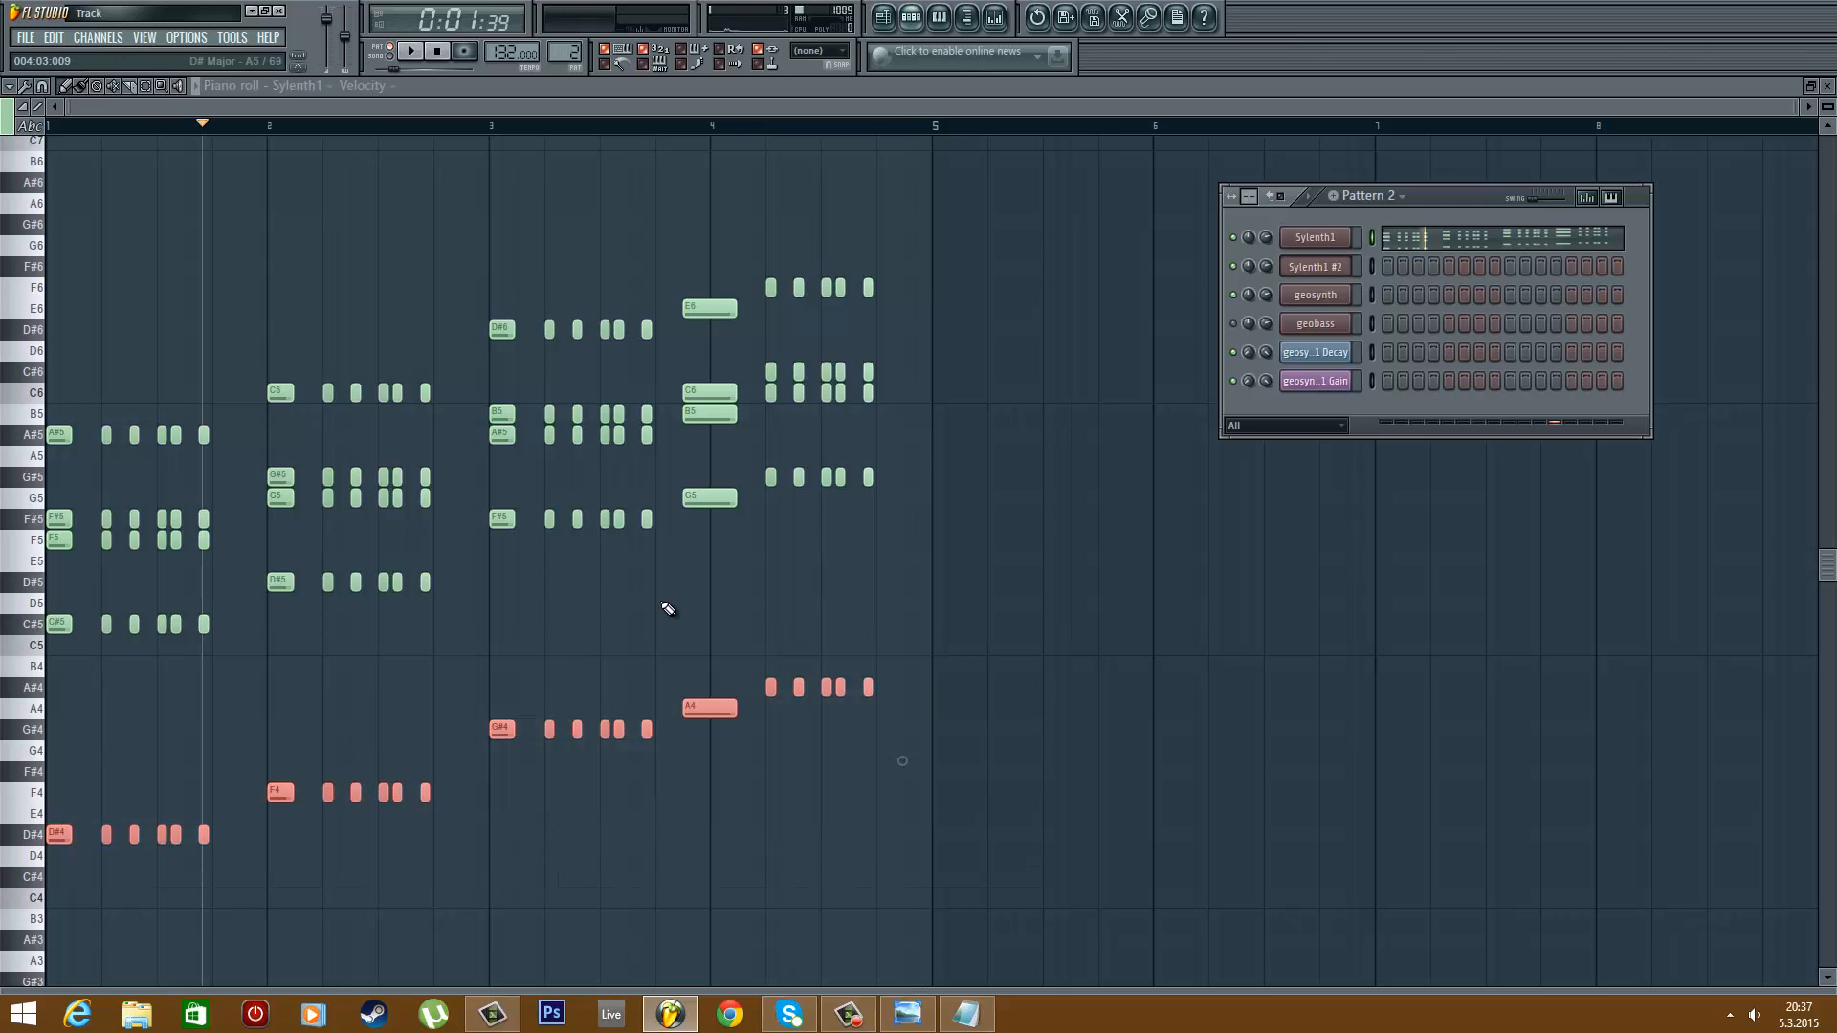
Step: Paste the bass notes into Sylenth1 #2's piano roll, move them down one octave, and return the play position to the start
right_click(1325, 267)
left_click(1383, 267)
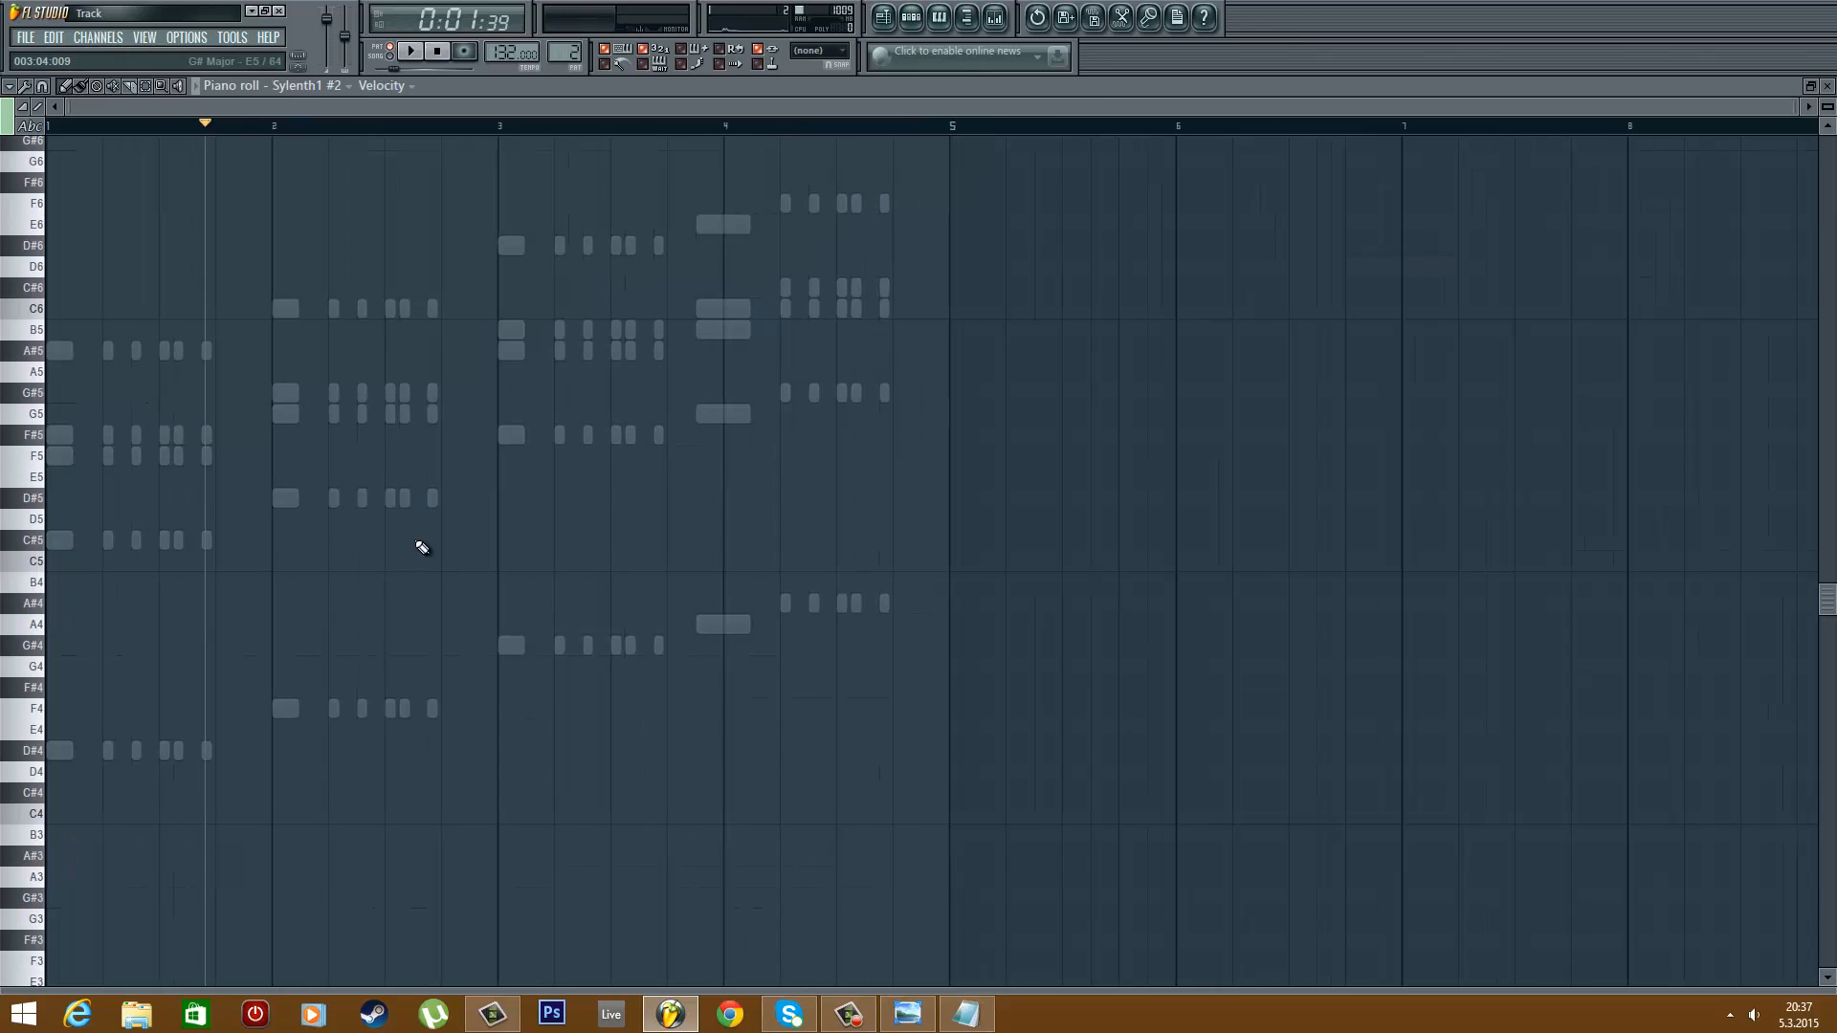
scroll(113, 507, "down", 1)
key("ctrl+v")
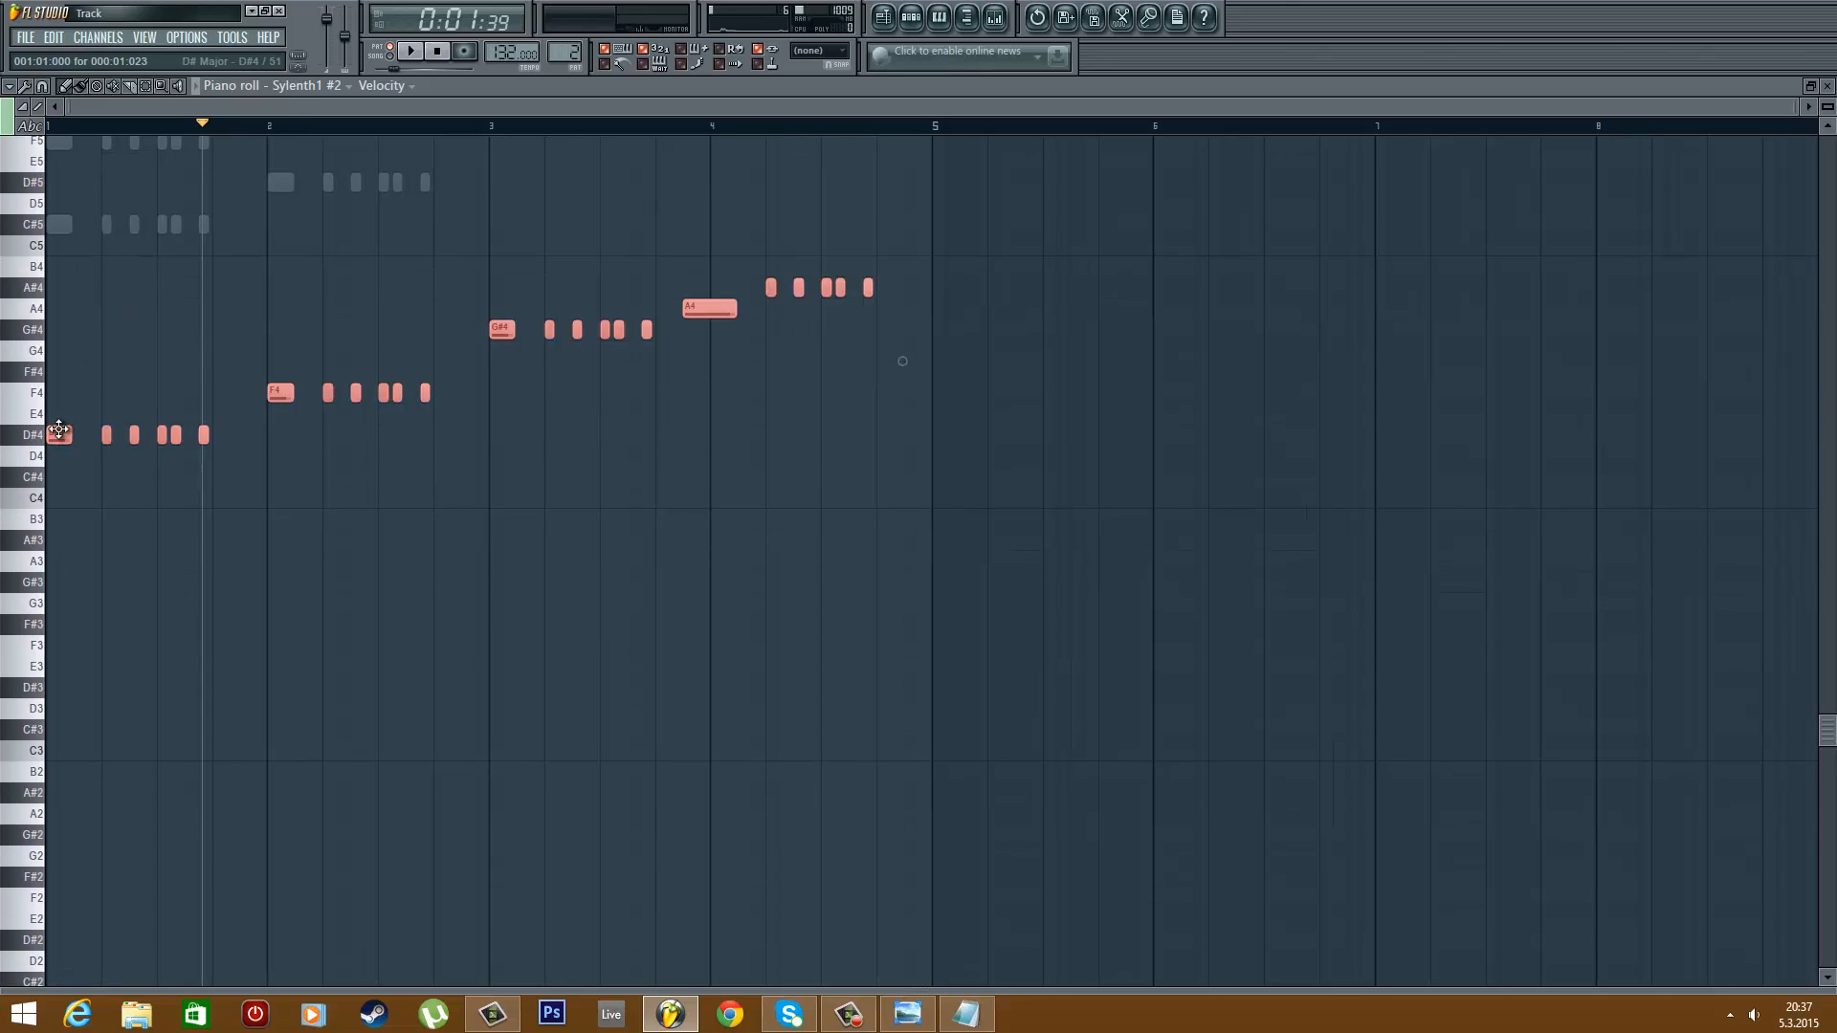
left_click_drag(44, 426, 50, 670)
left_click_drag(98, 128, 8, 142)
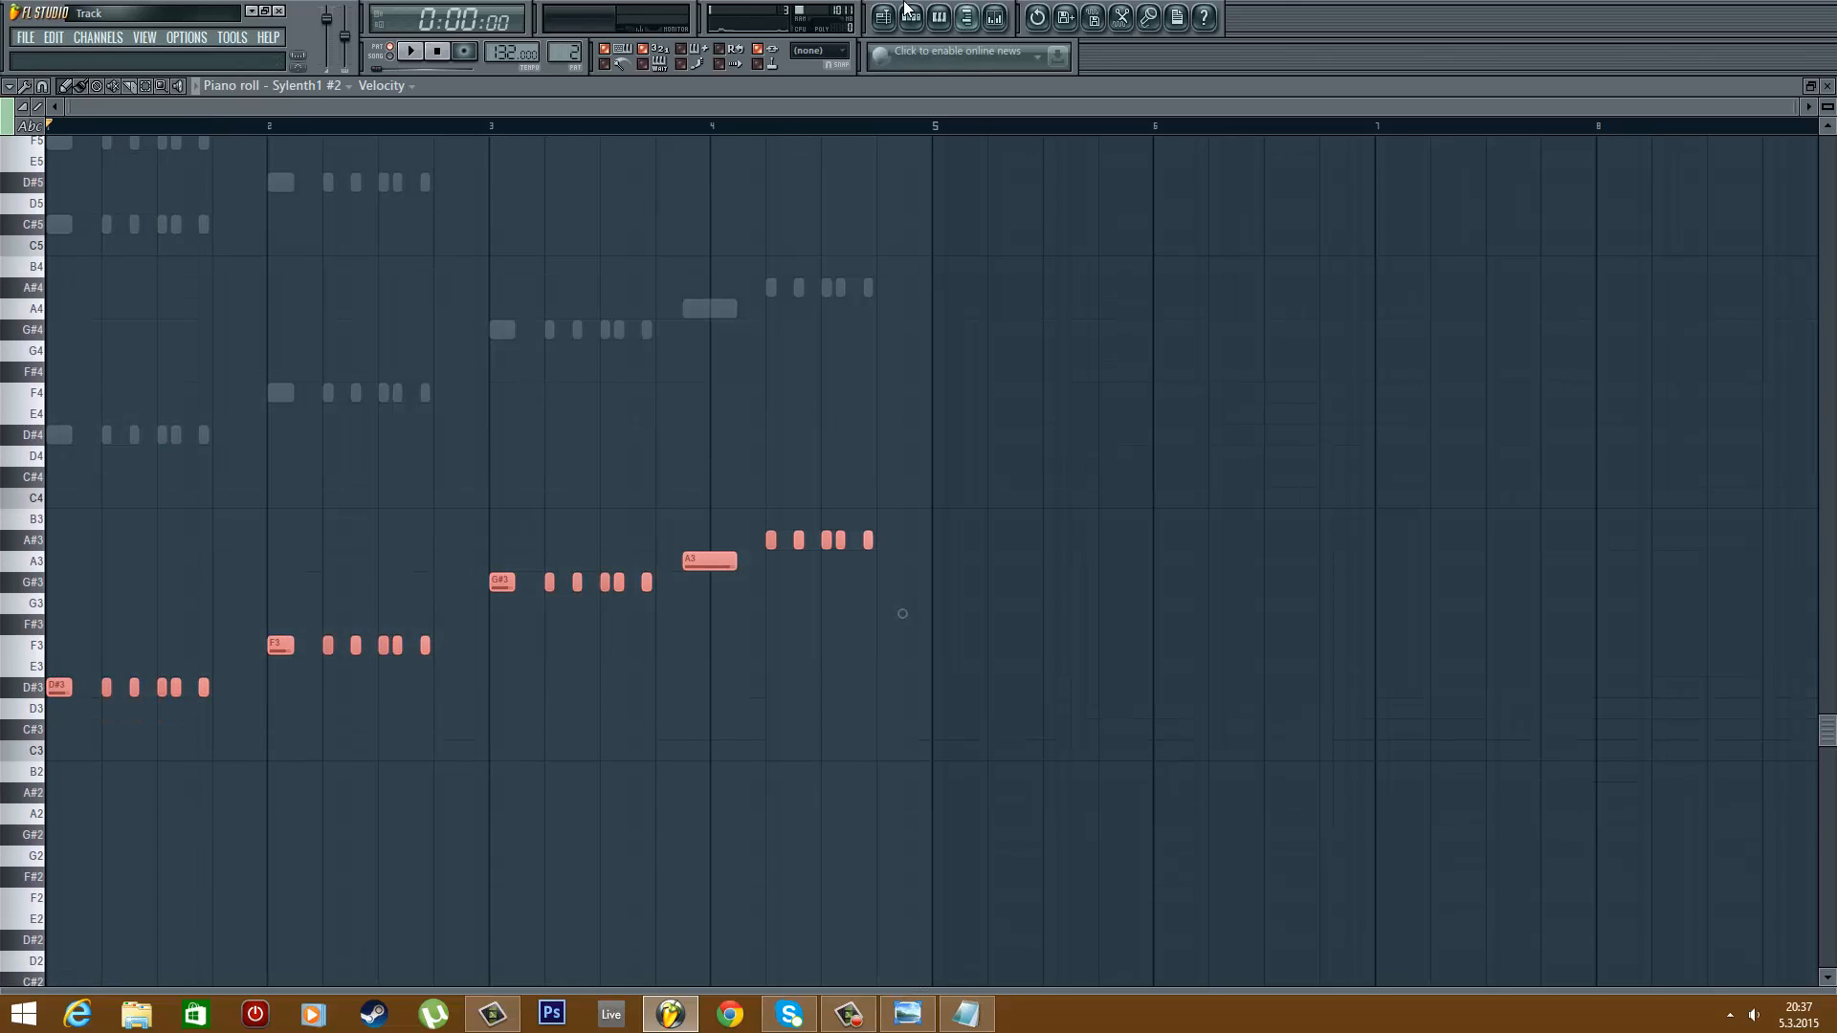
Step: Route the Sylenth1 #2 channel to mixer track 11, geobass
left_click(912, 17)
left_click(1327, 270)
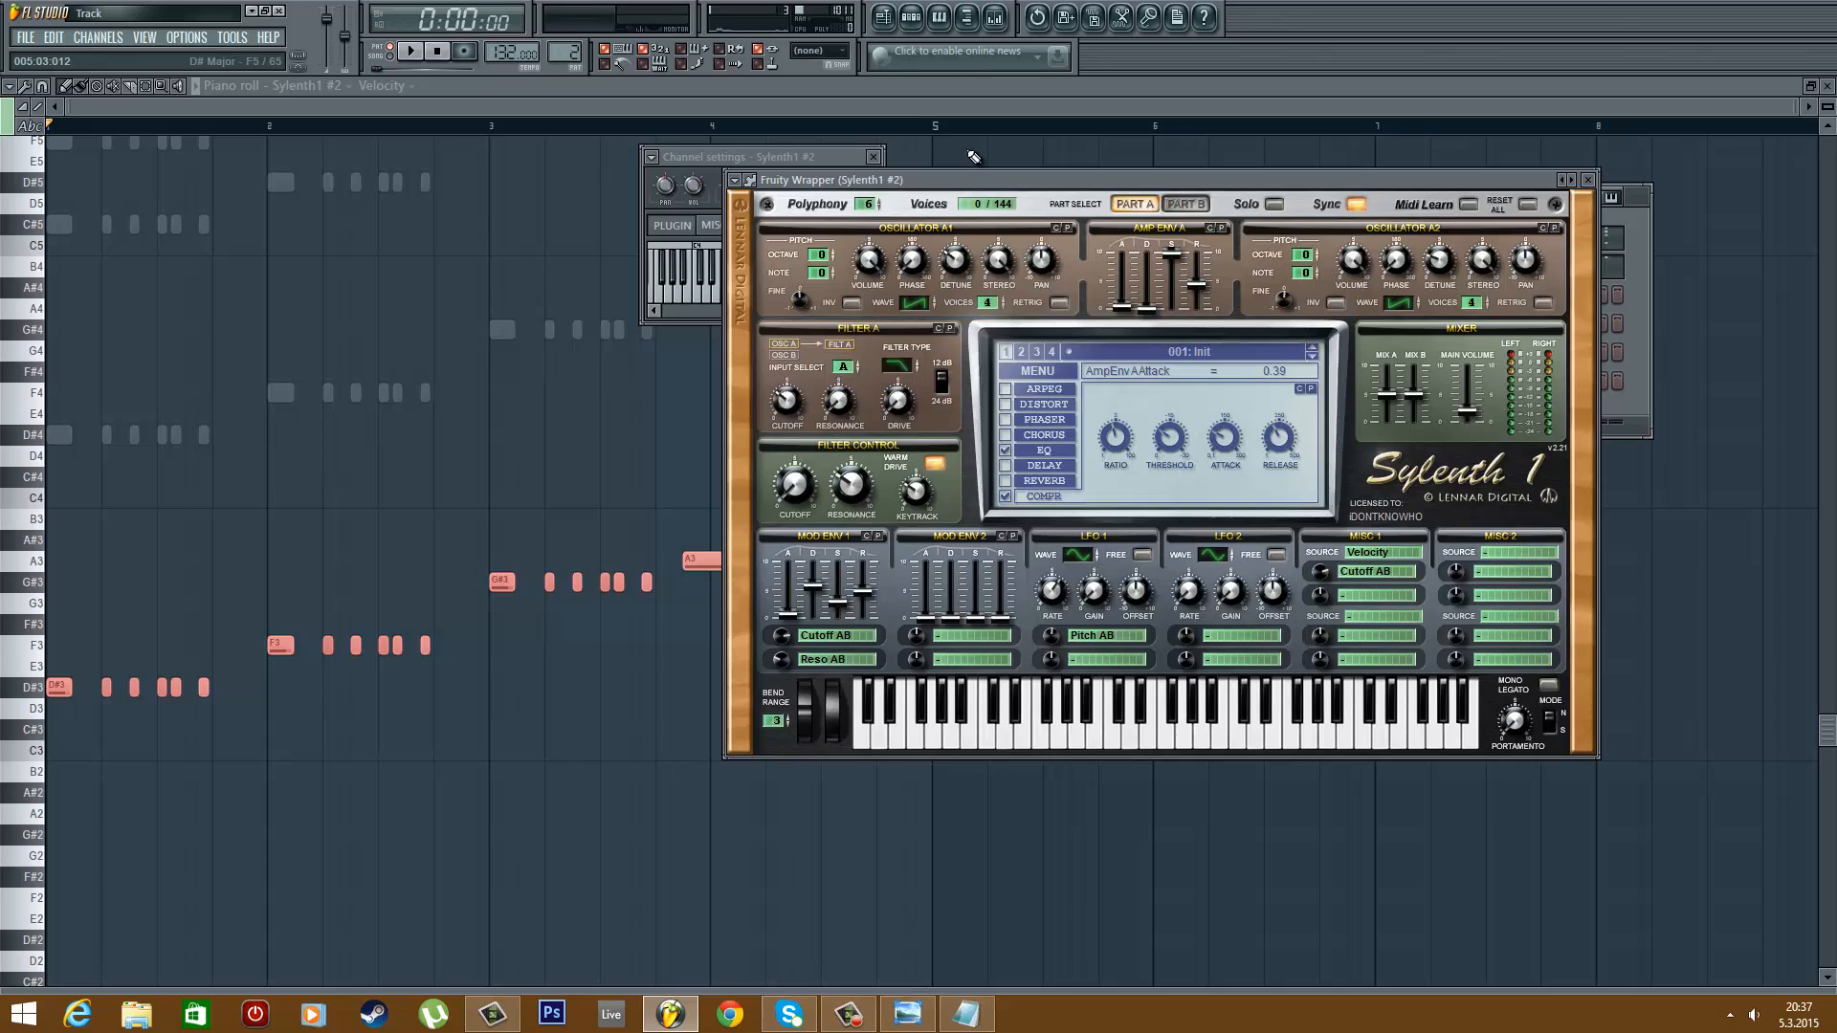
left_click(994, 17)
left_click(834, 183)
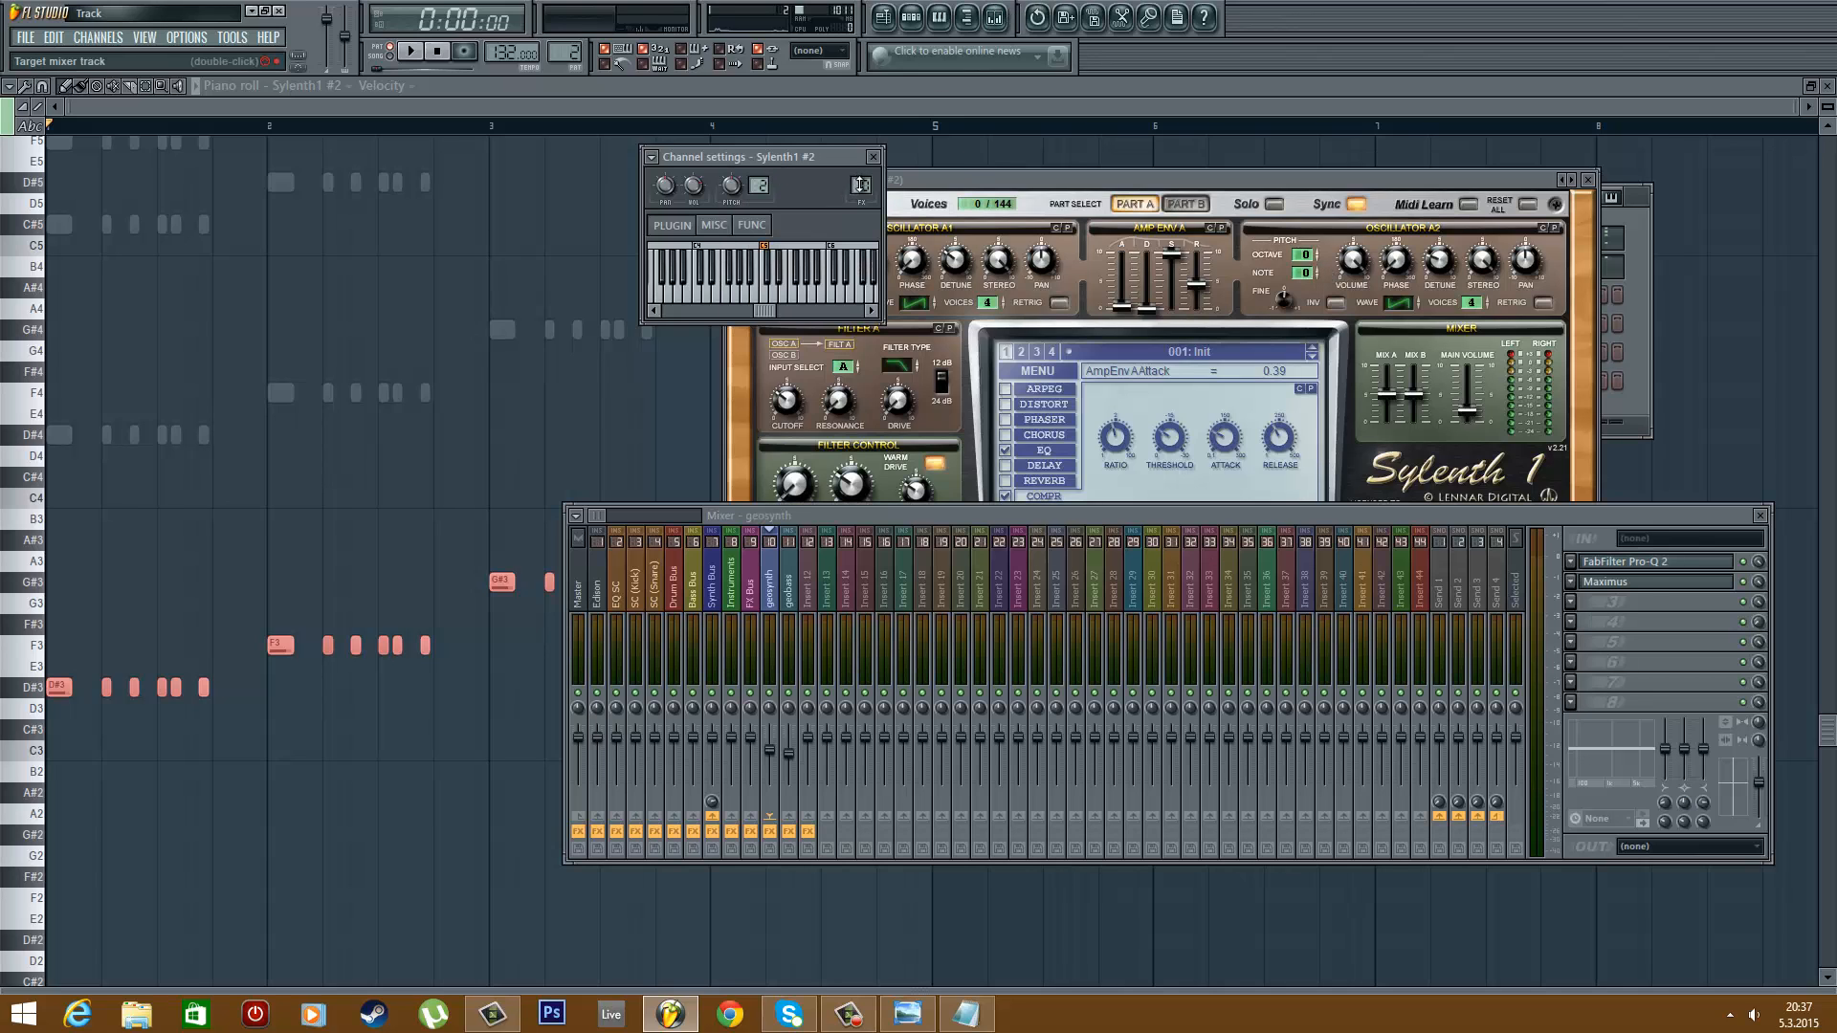
scroll(861, 184, "up", 1)
Step: View the Fruity Parametric EQ 2 curve on the geobass mixer track, close it, and play the pattern
left_click(1676, 564)
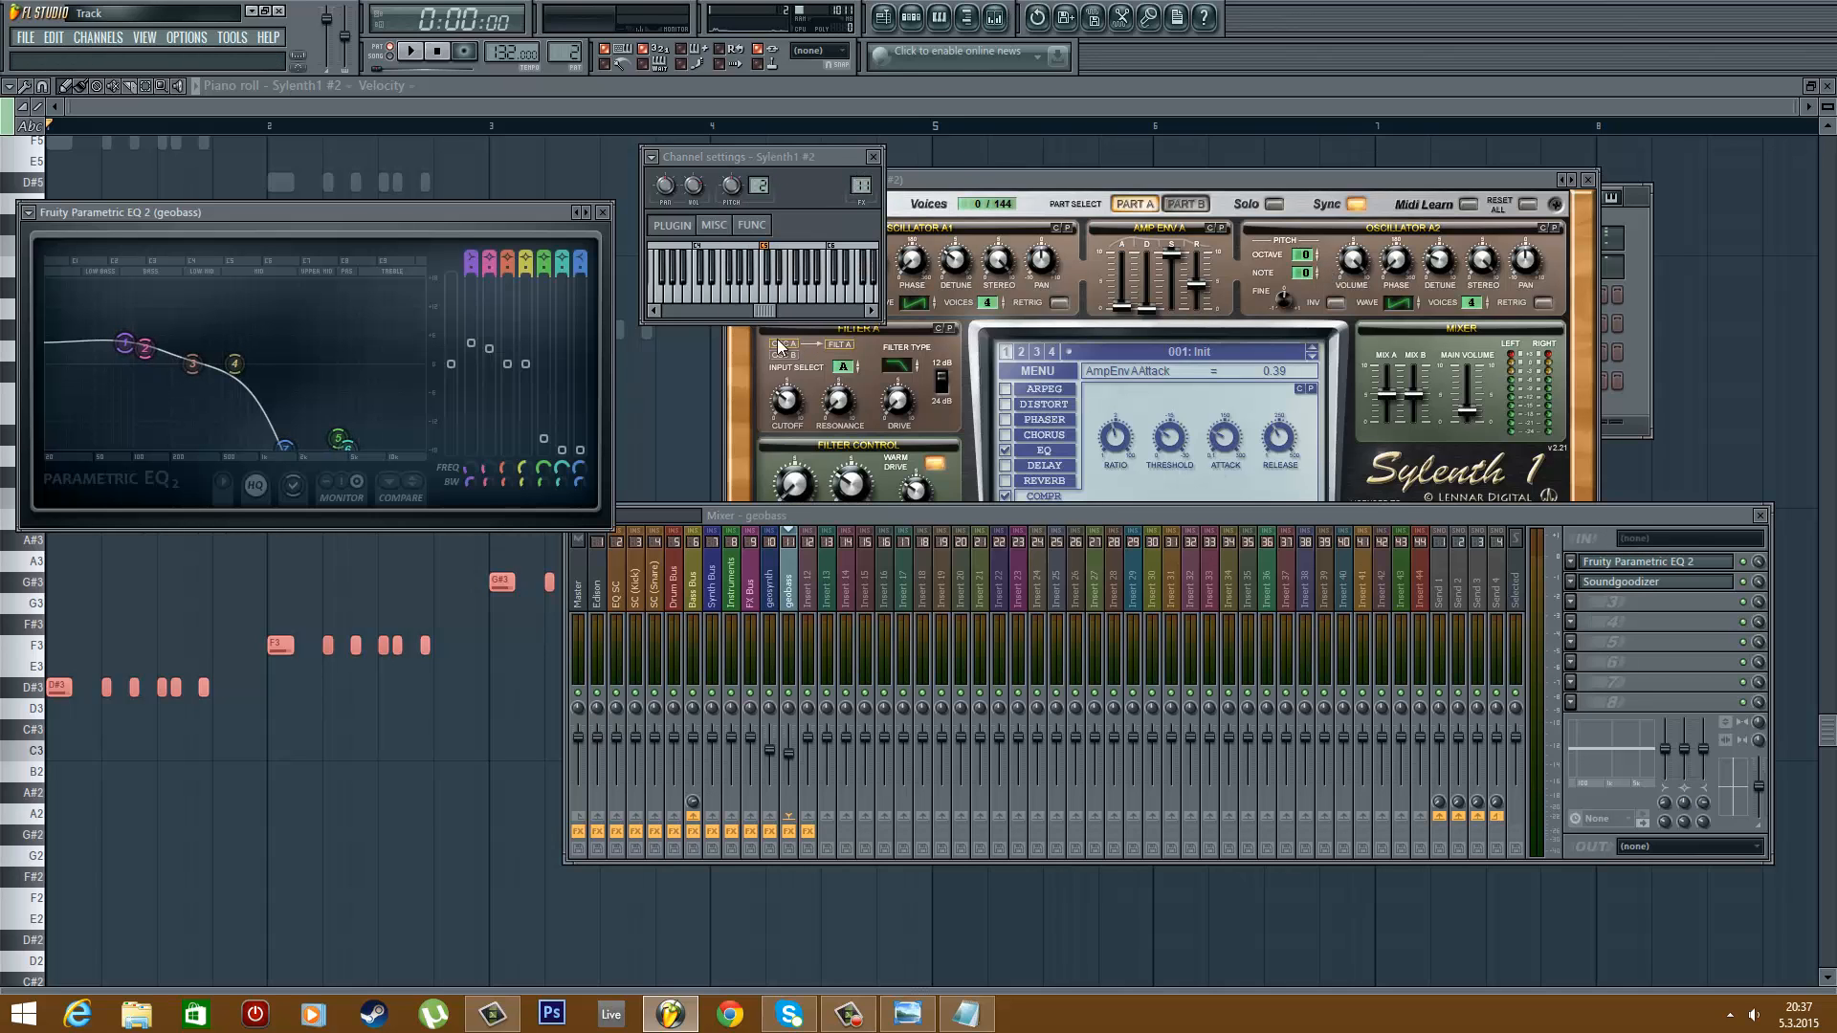
left_click(604, 214)
key("space")
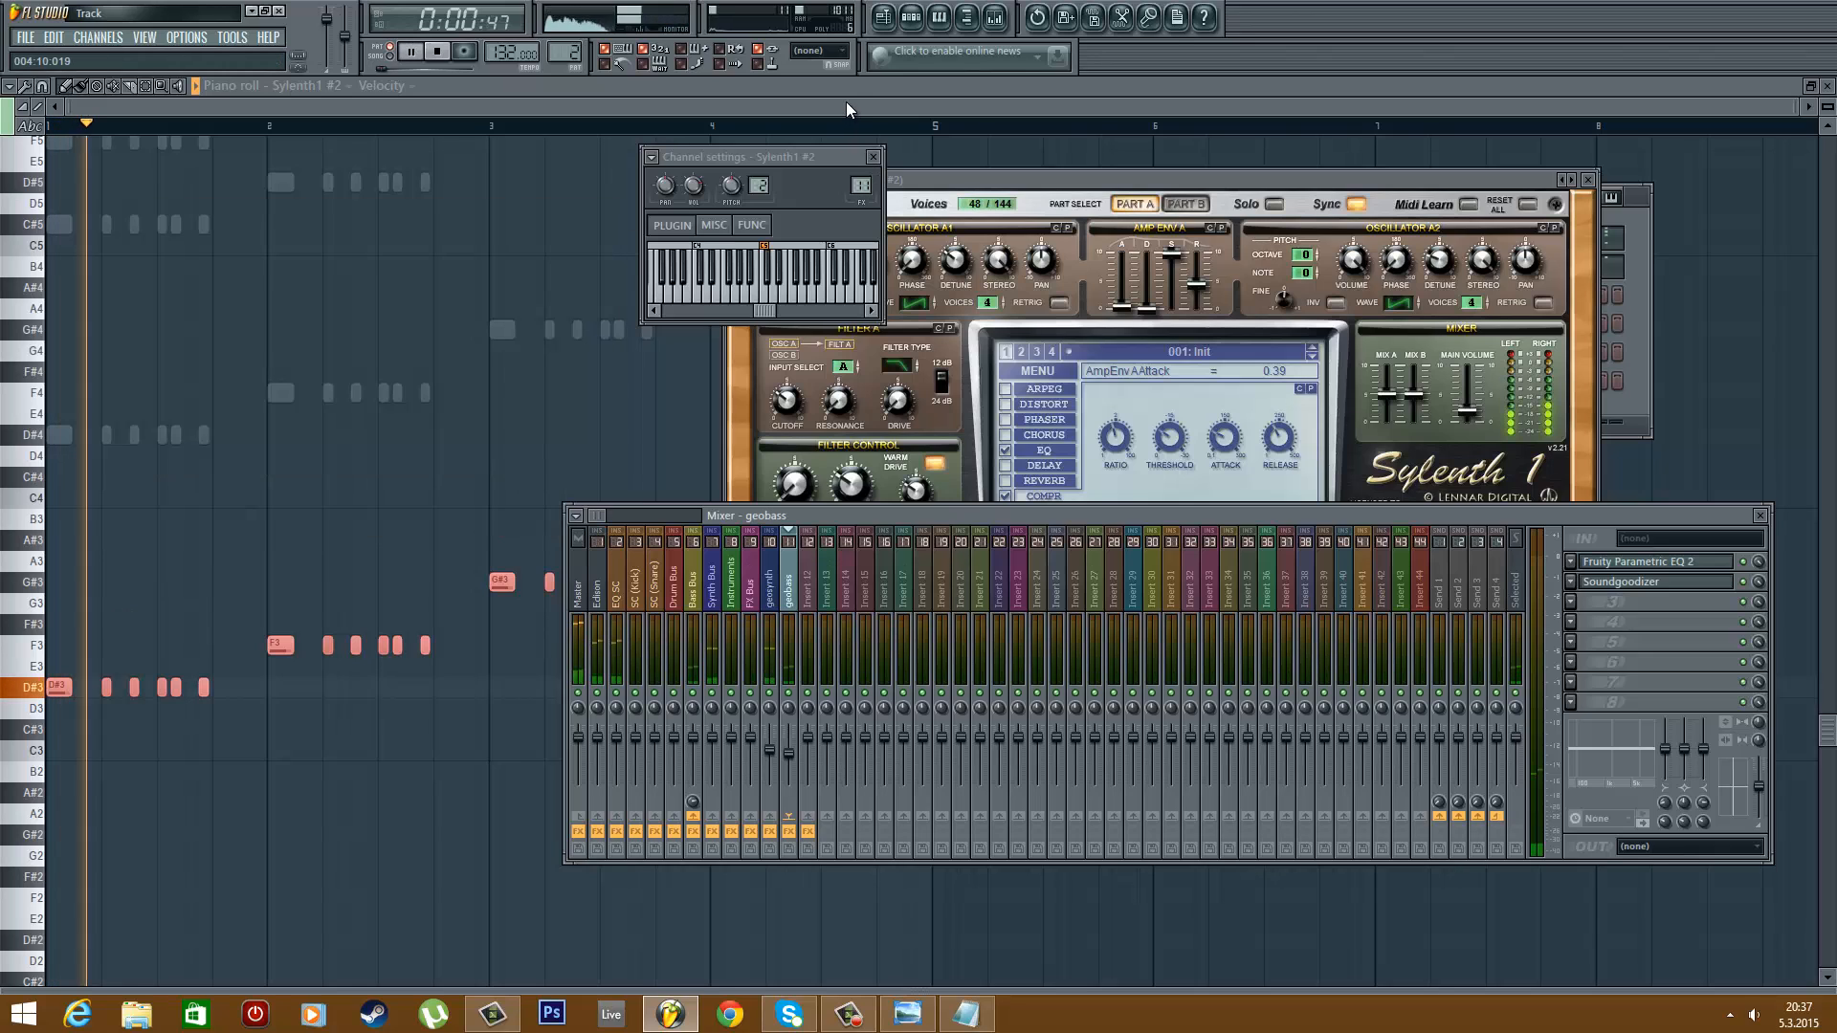
Step: Stop the pattern and inspect the Part B oscillator settings of Sylenth1 #2
left_click(846, 101)
left_click(910, 19)
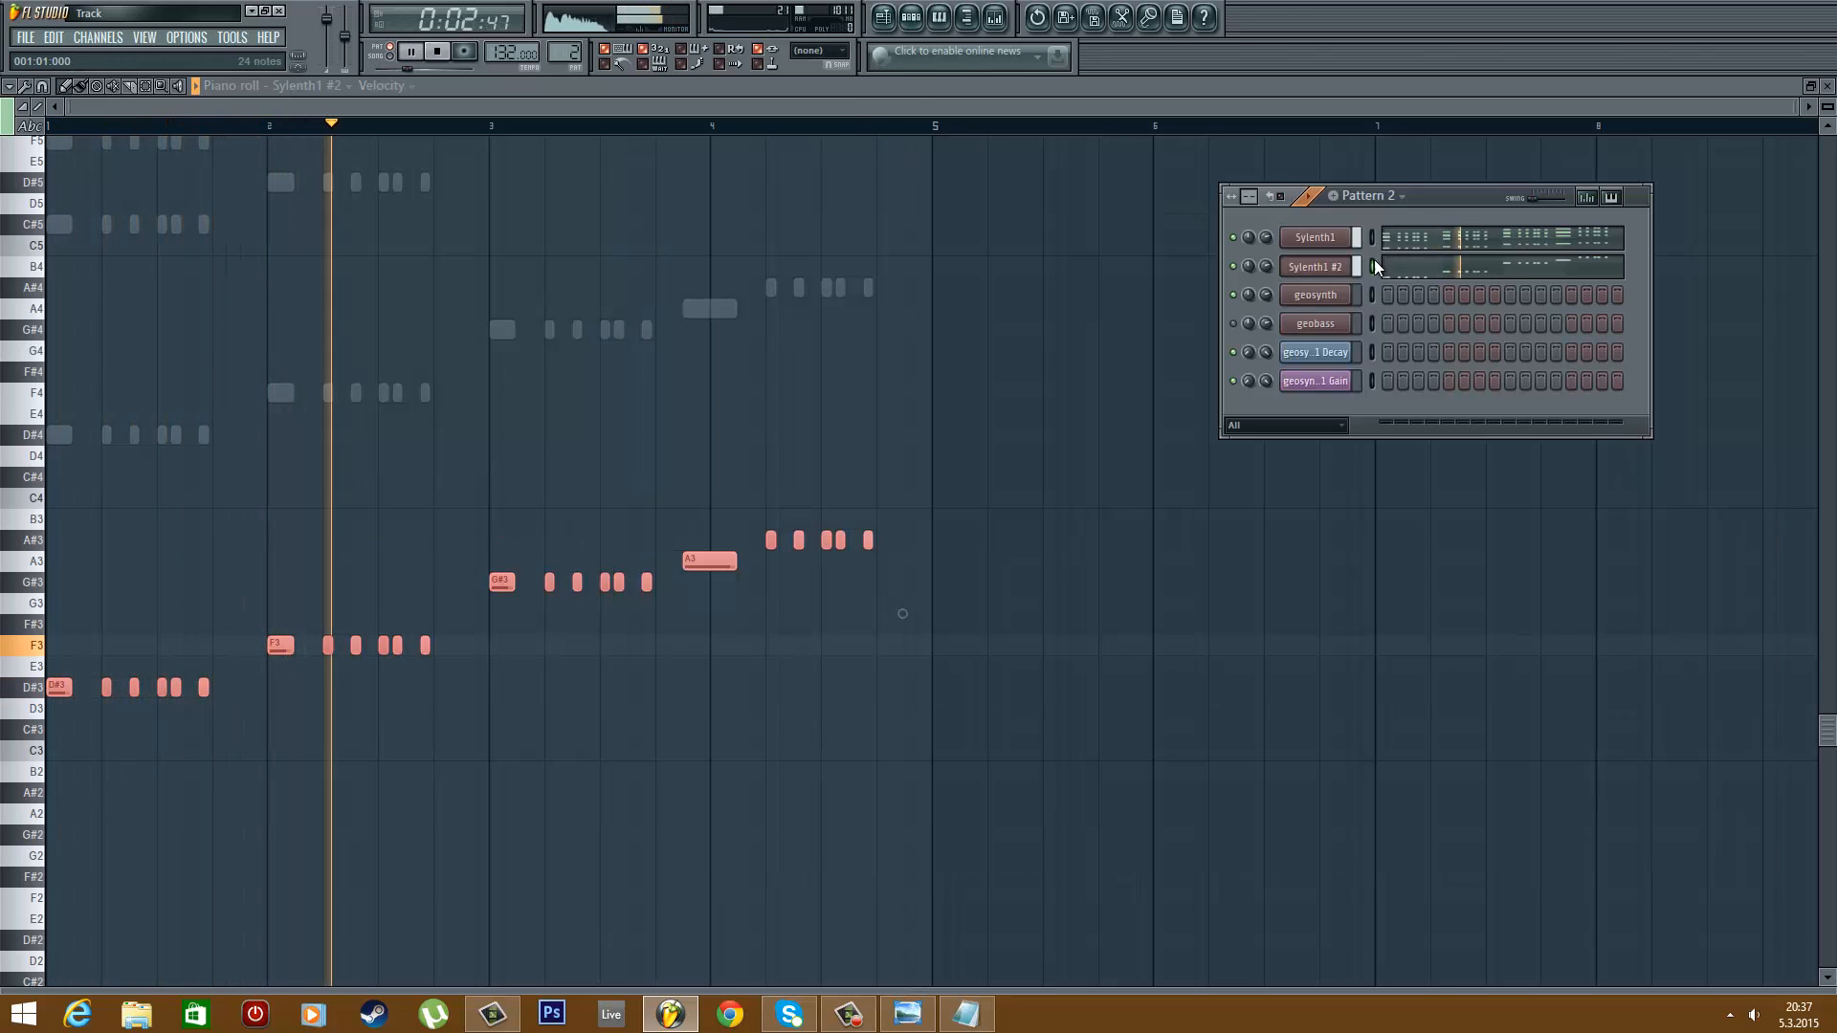
left_click(1327, 273)
key("space")
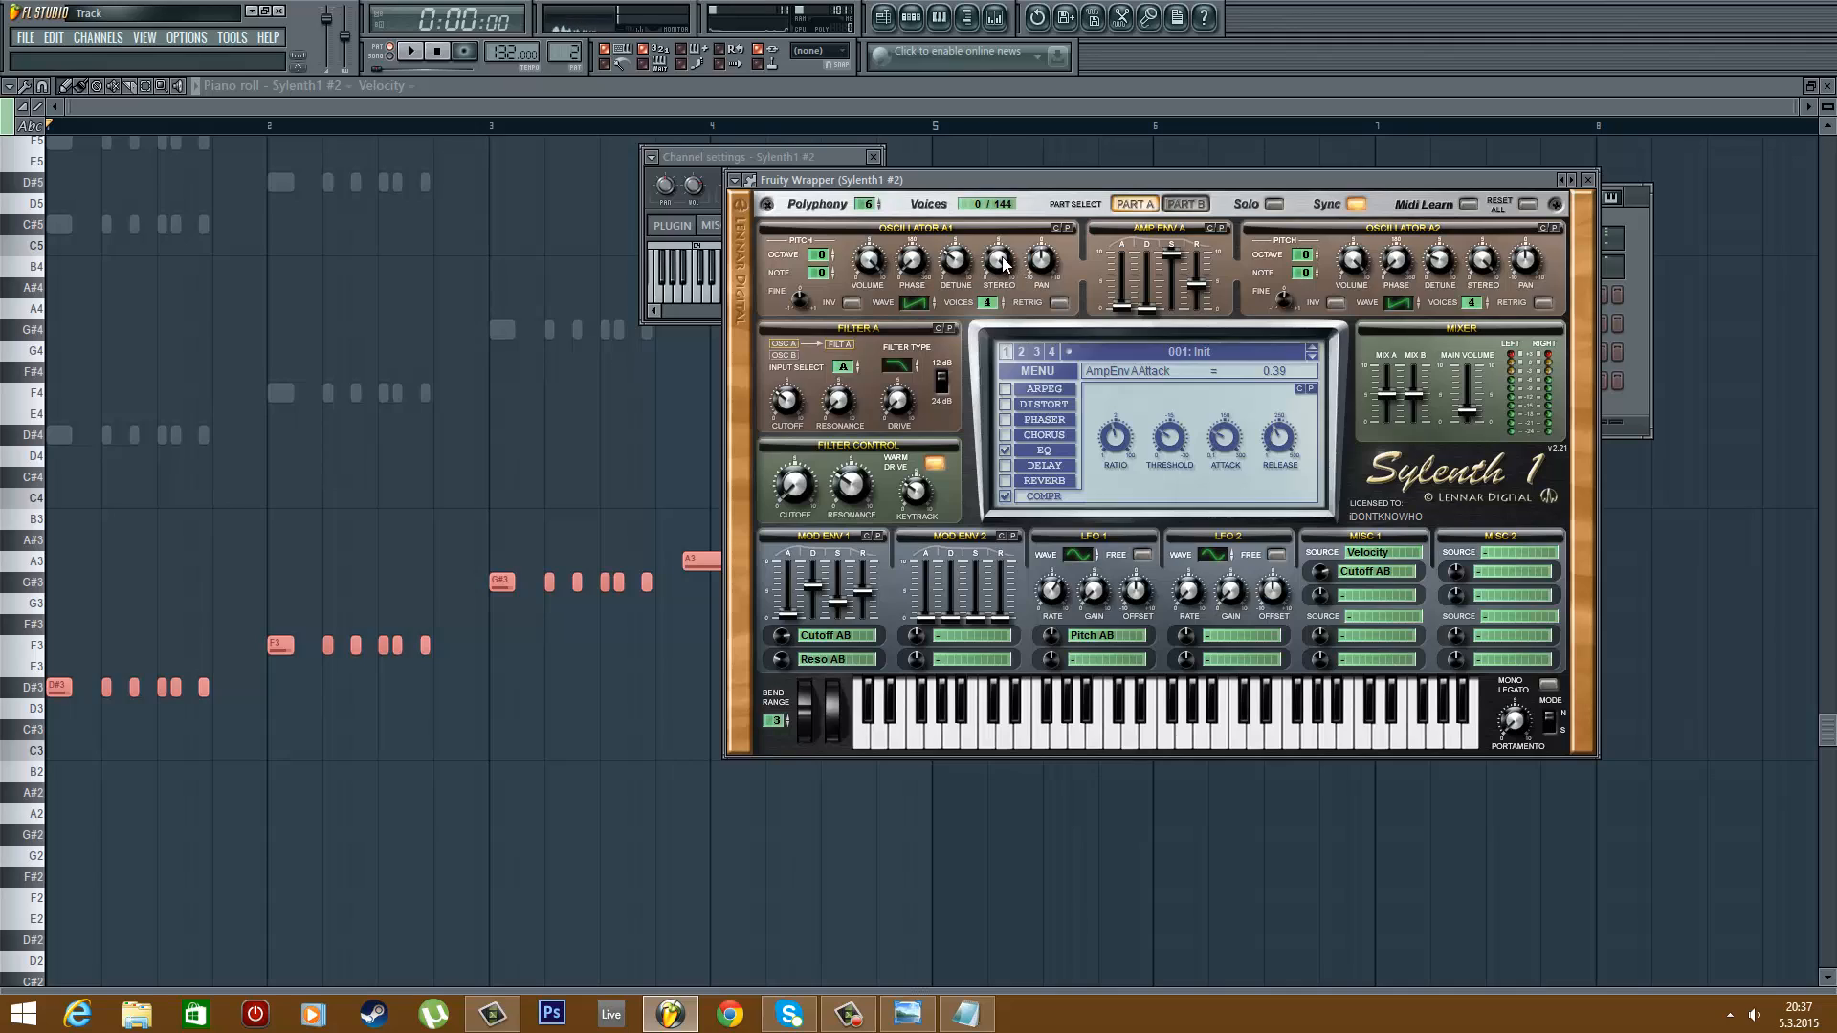
left_click(1203, 204)
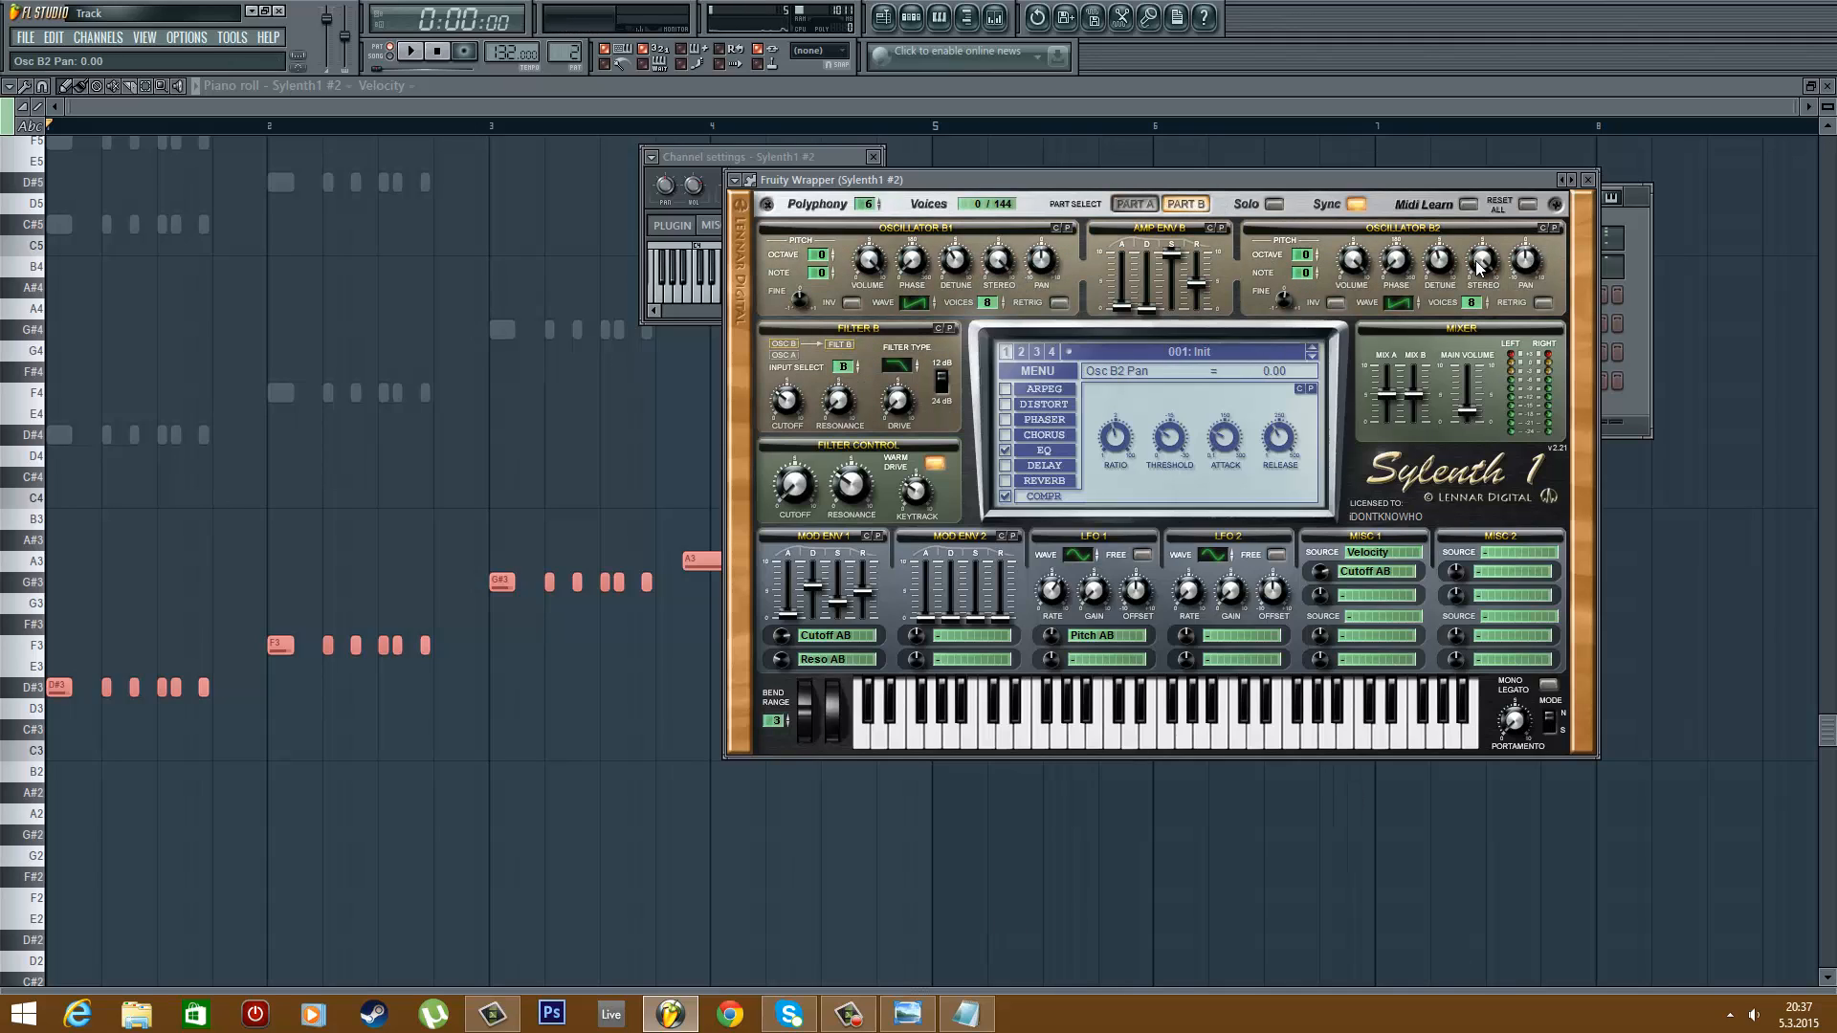
Step: Play the pattern and lower the Mod Env 1 sustain of Sylenth1 #2 to 0.98
left_click(996, 90)
key("space")
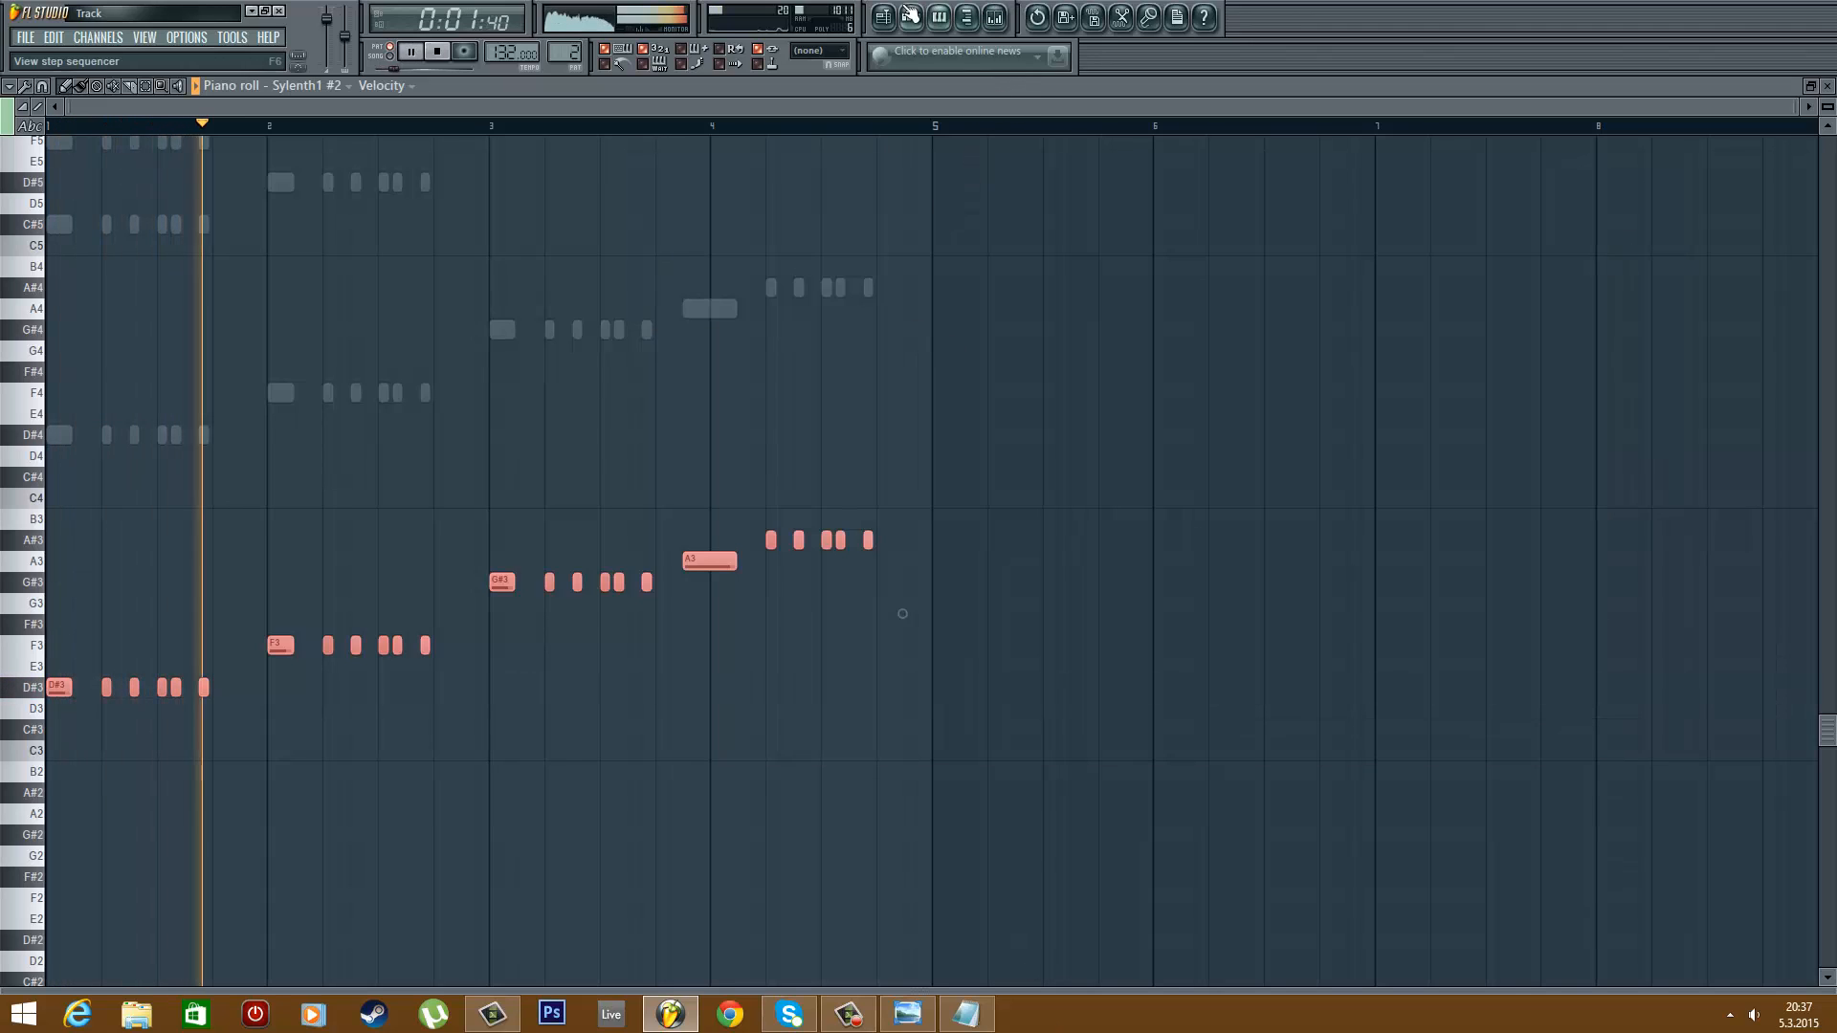
key("F6")
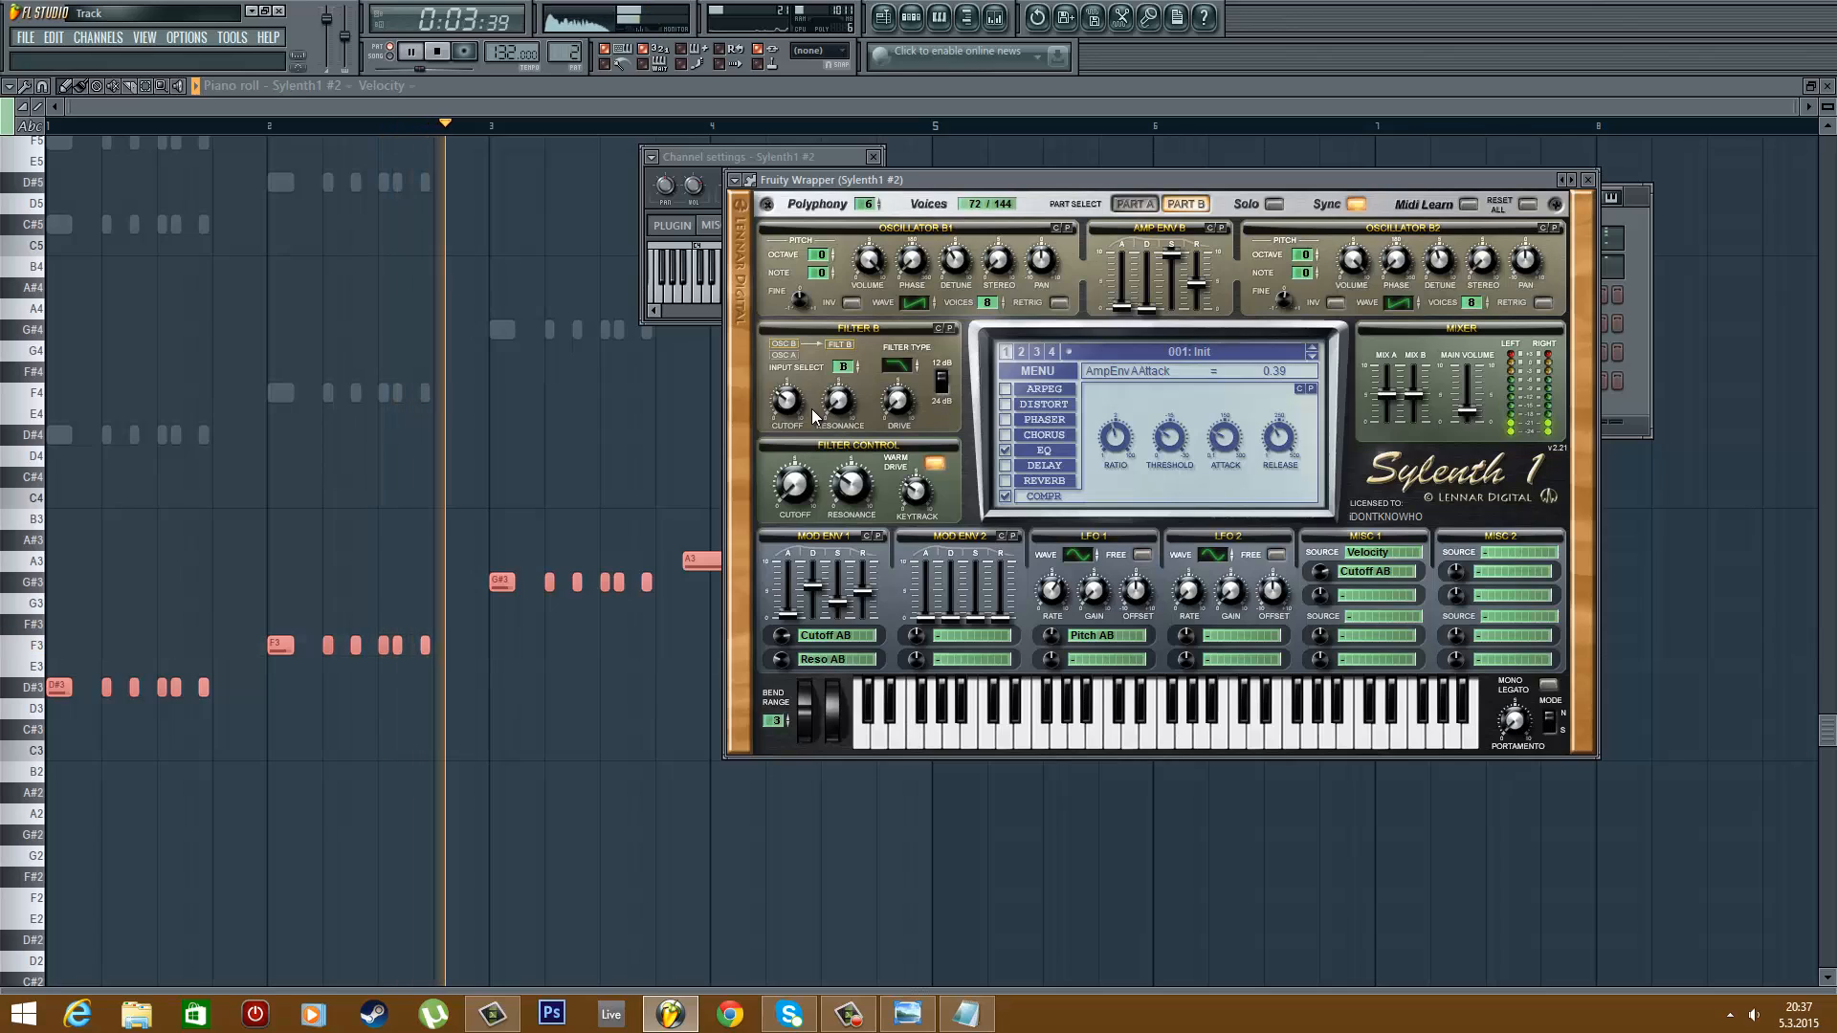
left_click(1135, 204)
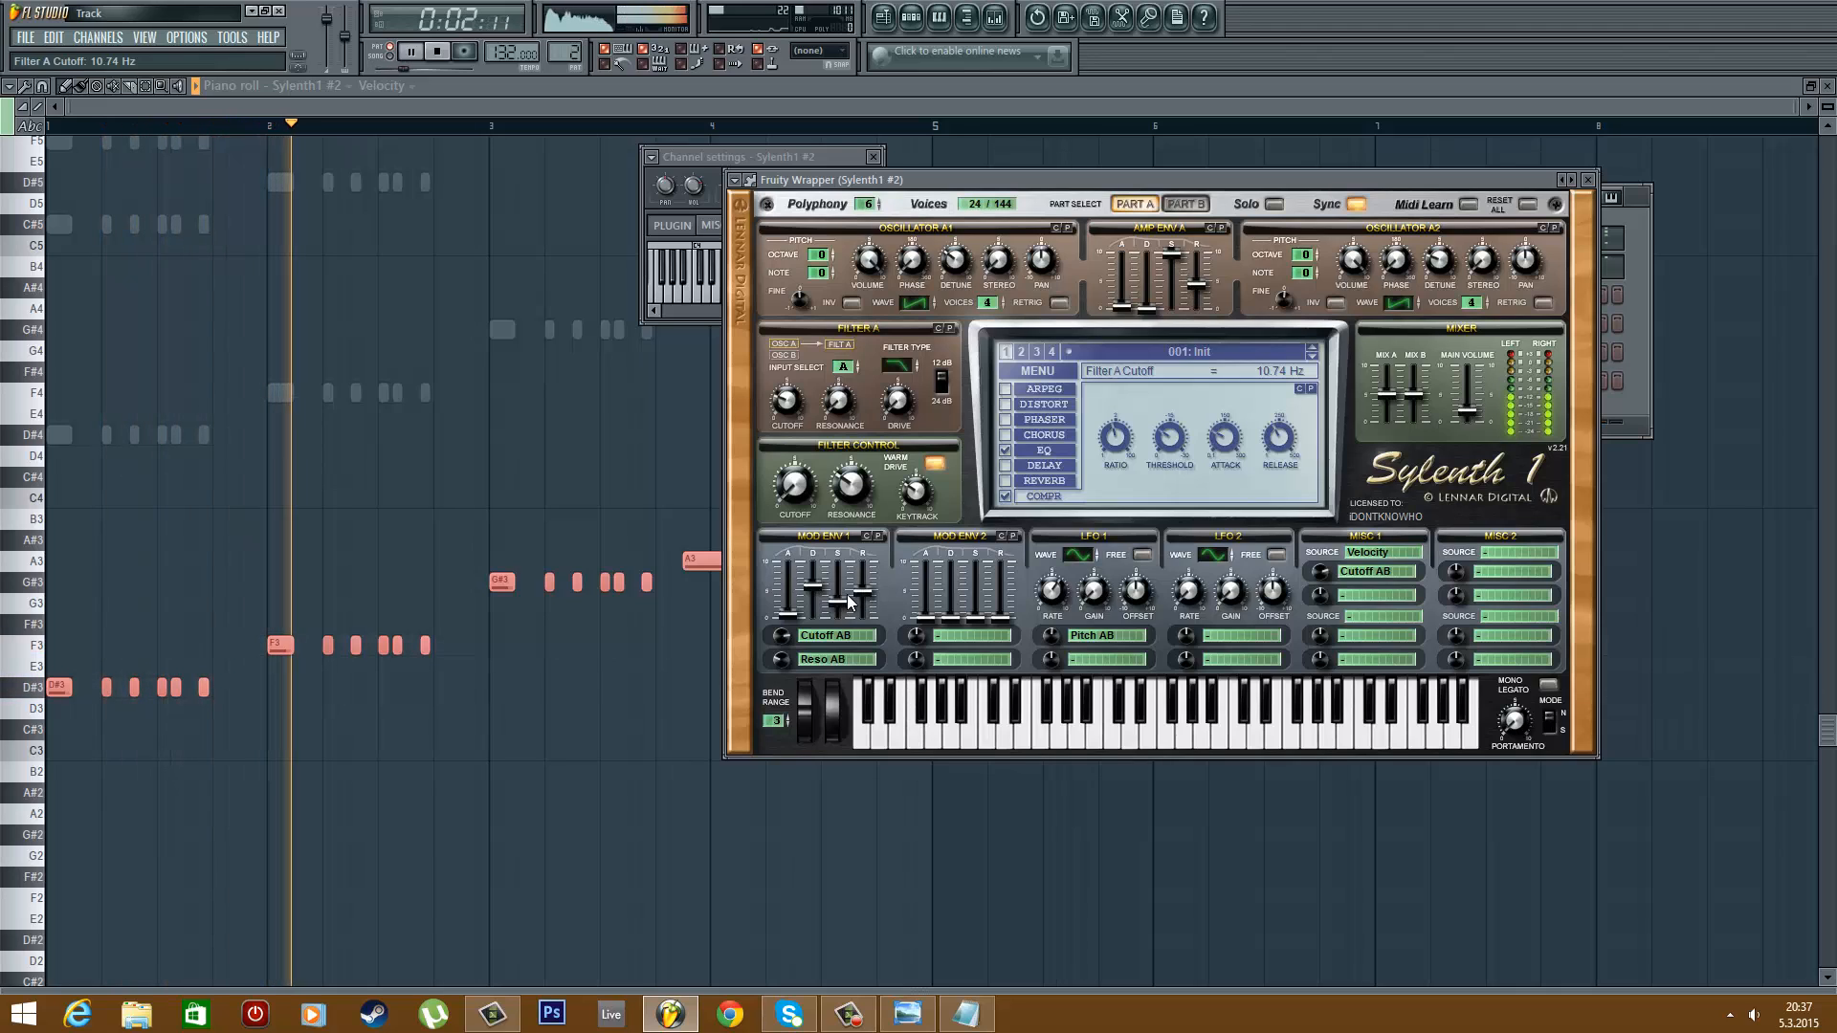
left_click_drag(812, 586, 832, 651)
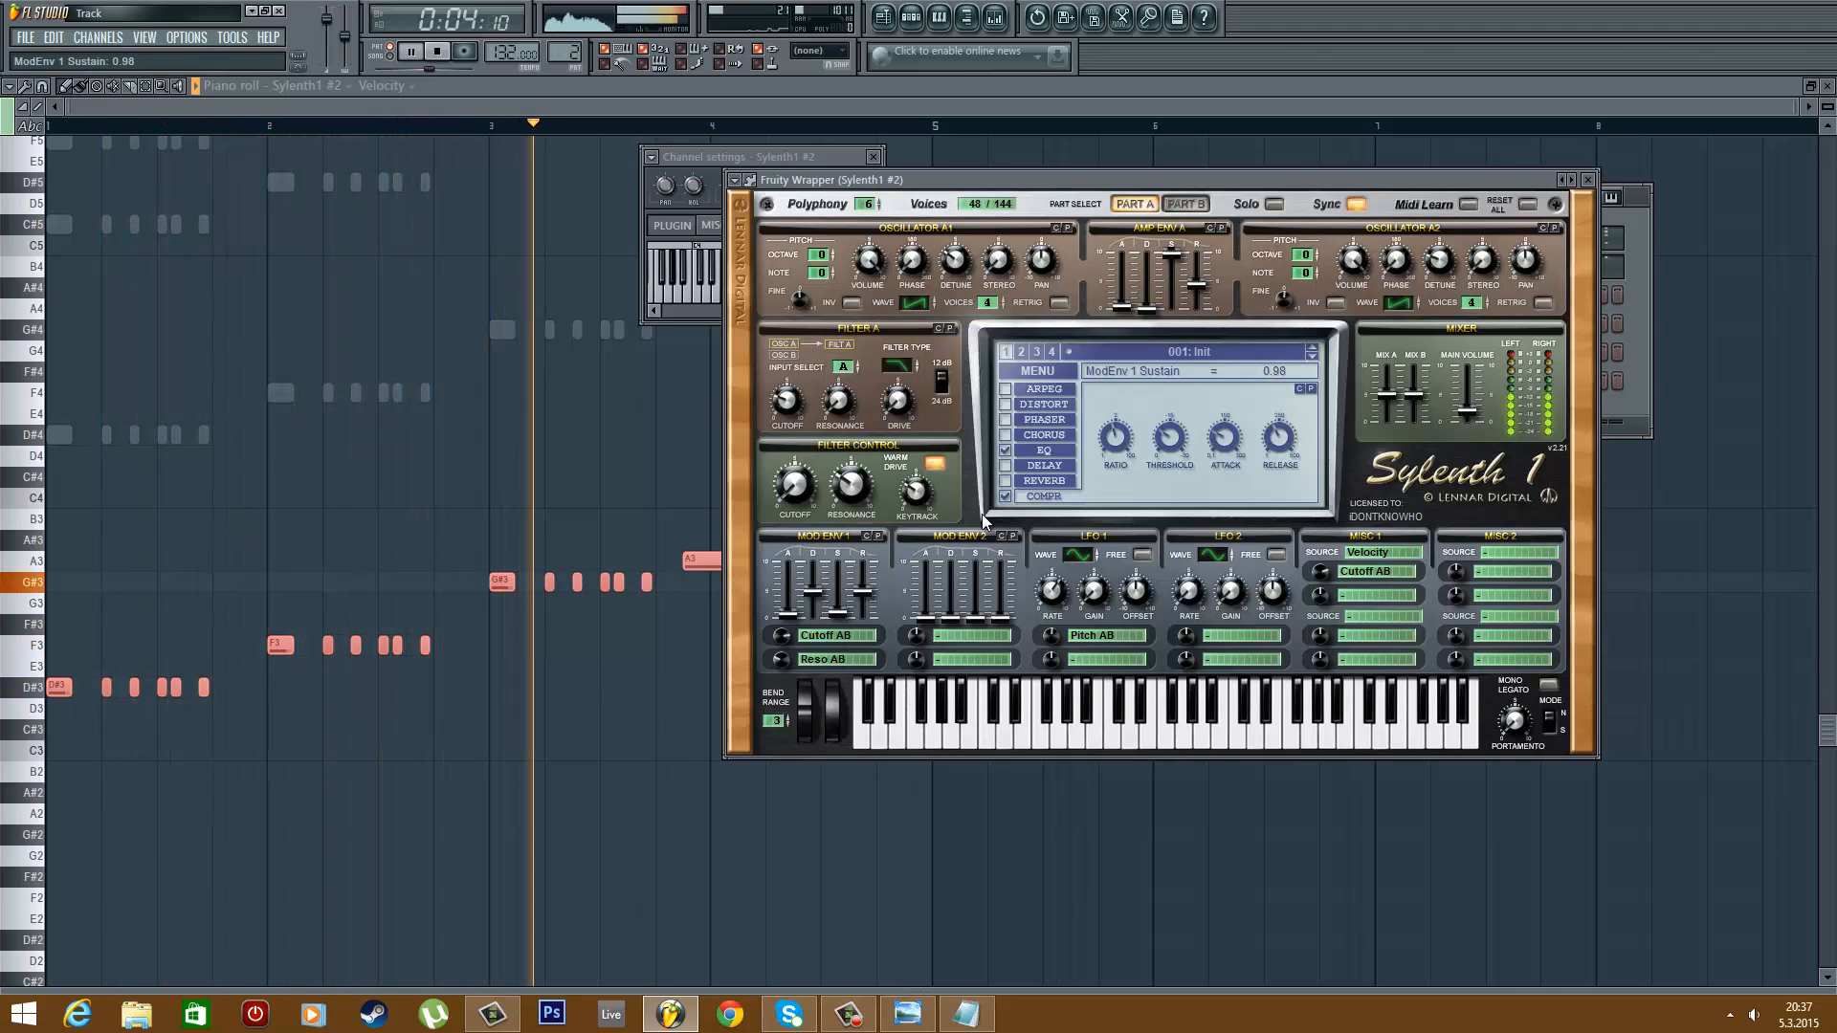
Step: Raise the decay and set the sustain to 3.45 in Sylenth1 #2's Part A amp envelope, and stop playback
left_click(1187, 204)
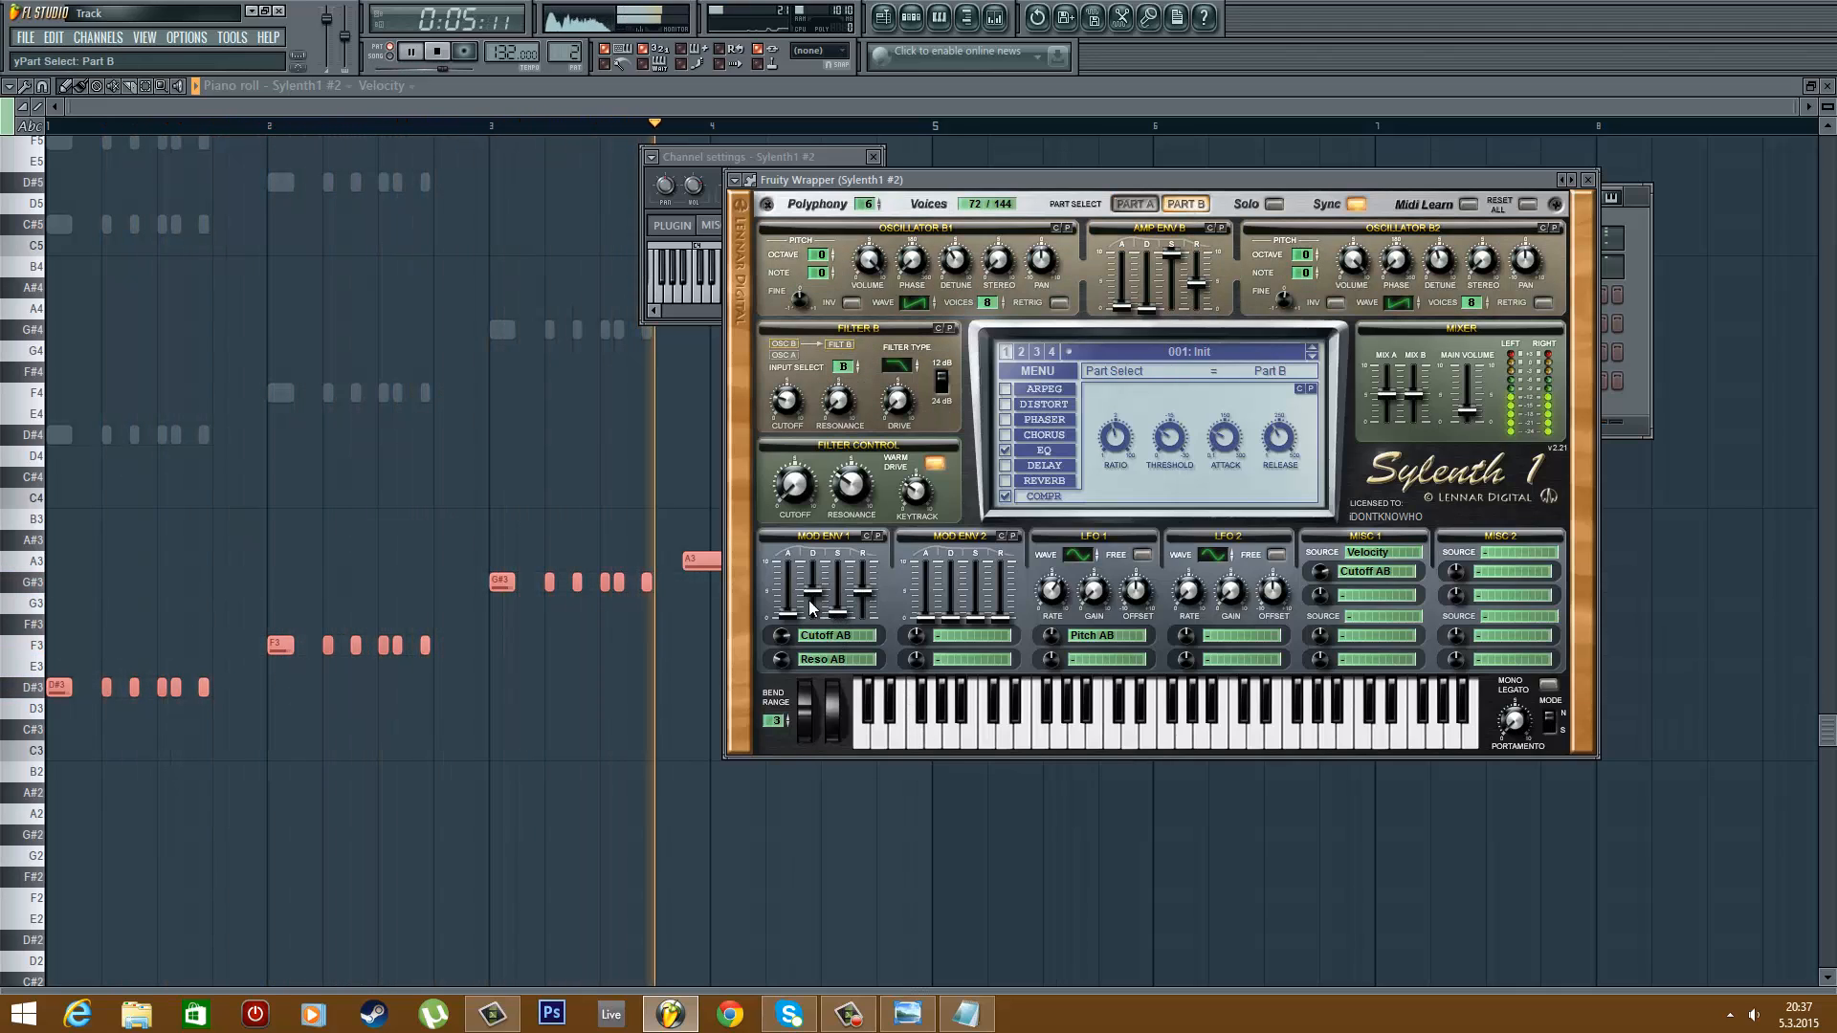
left_click(1144, 203)
left_click_drag(1150, 308, 1168, 341)
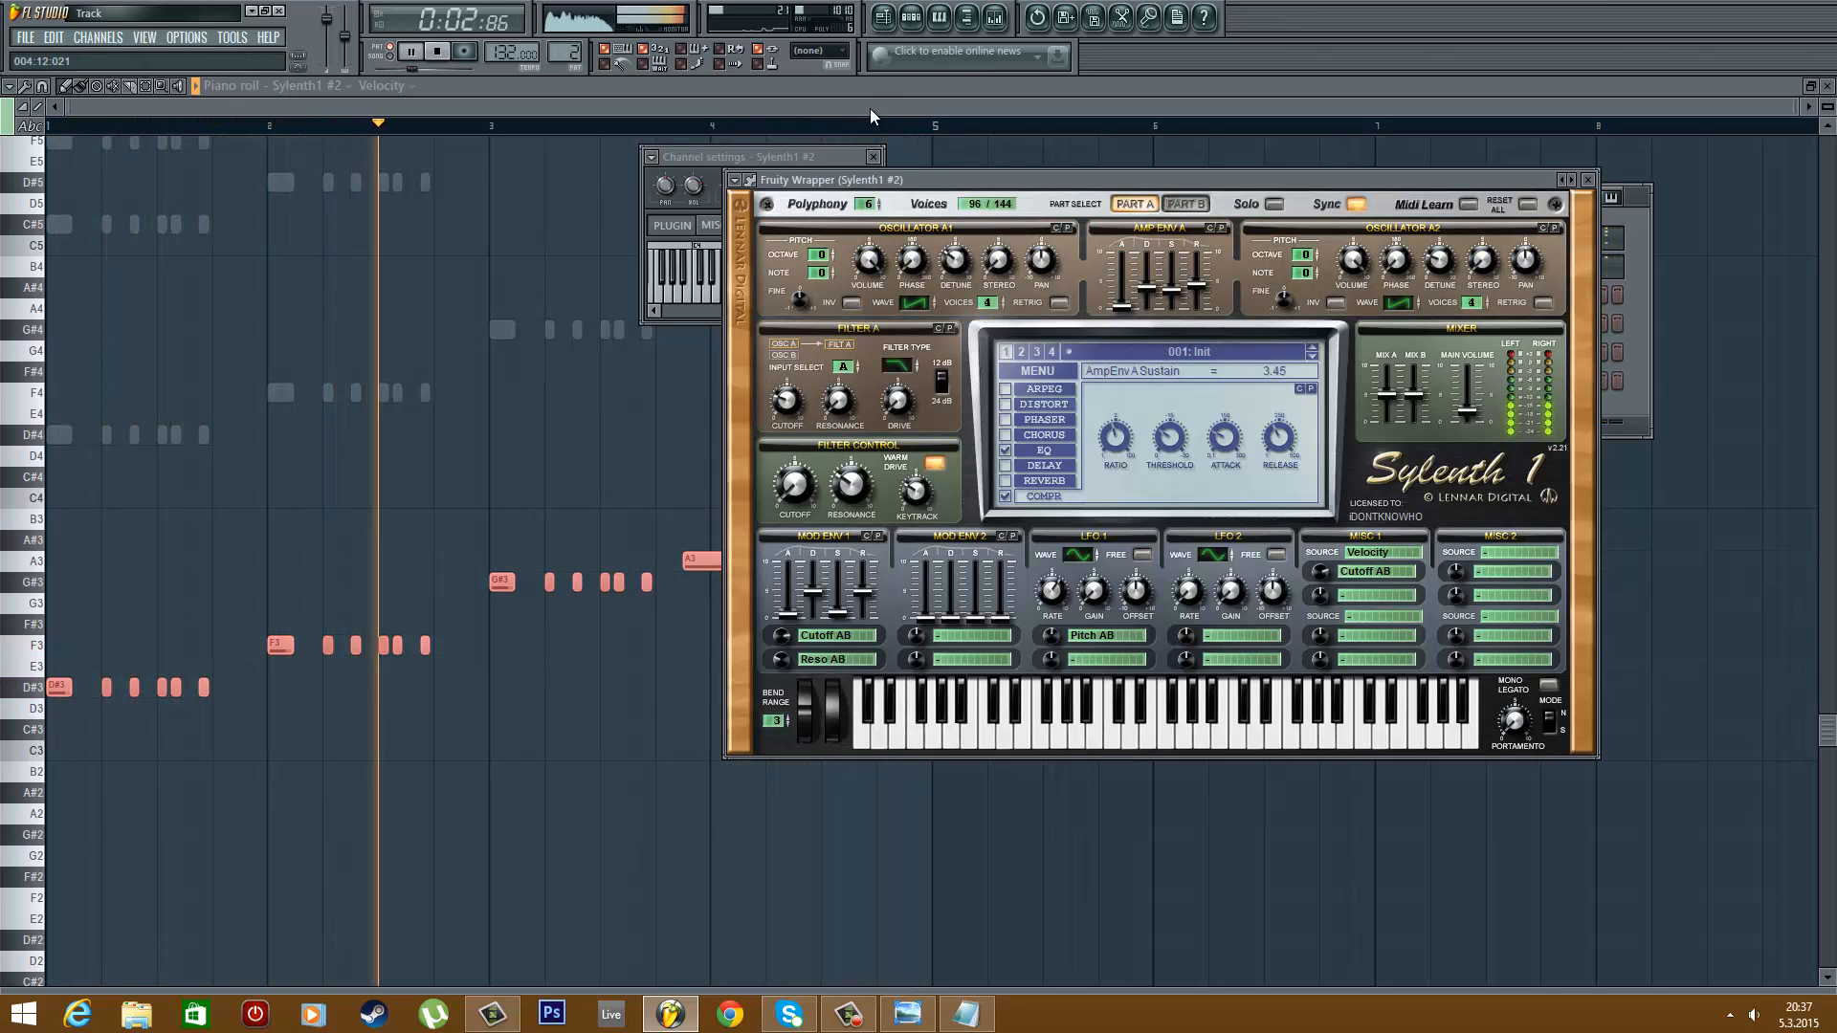
left_click(872, 156)
key("F6")
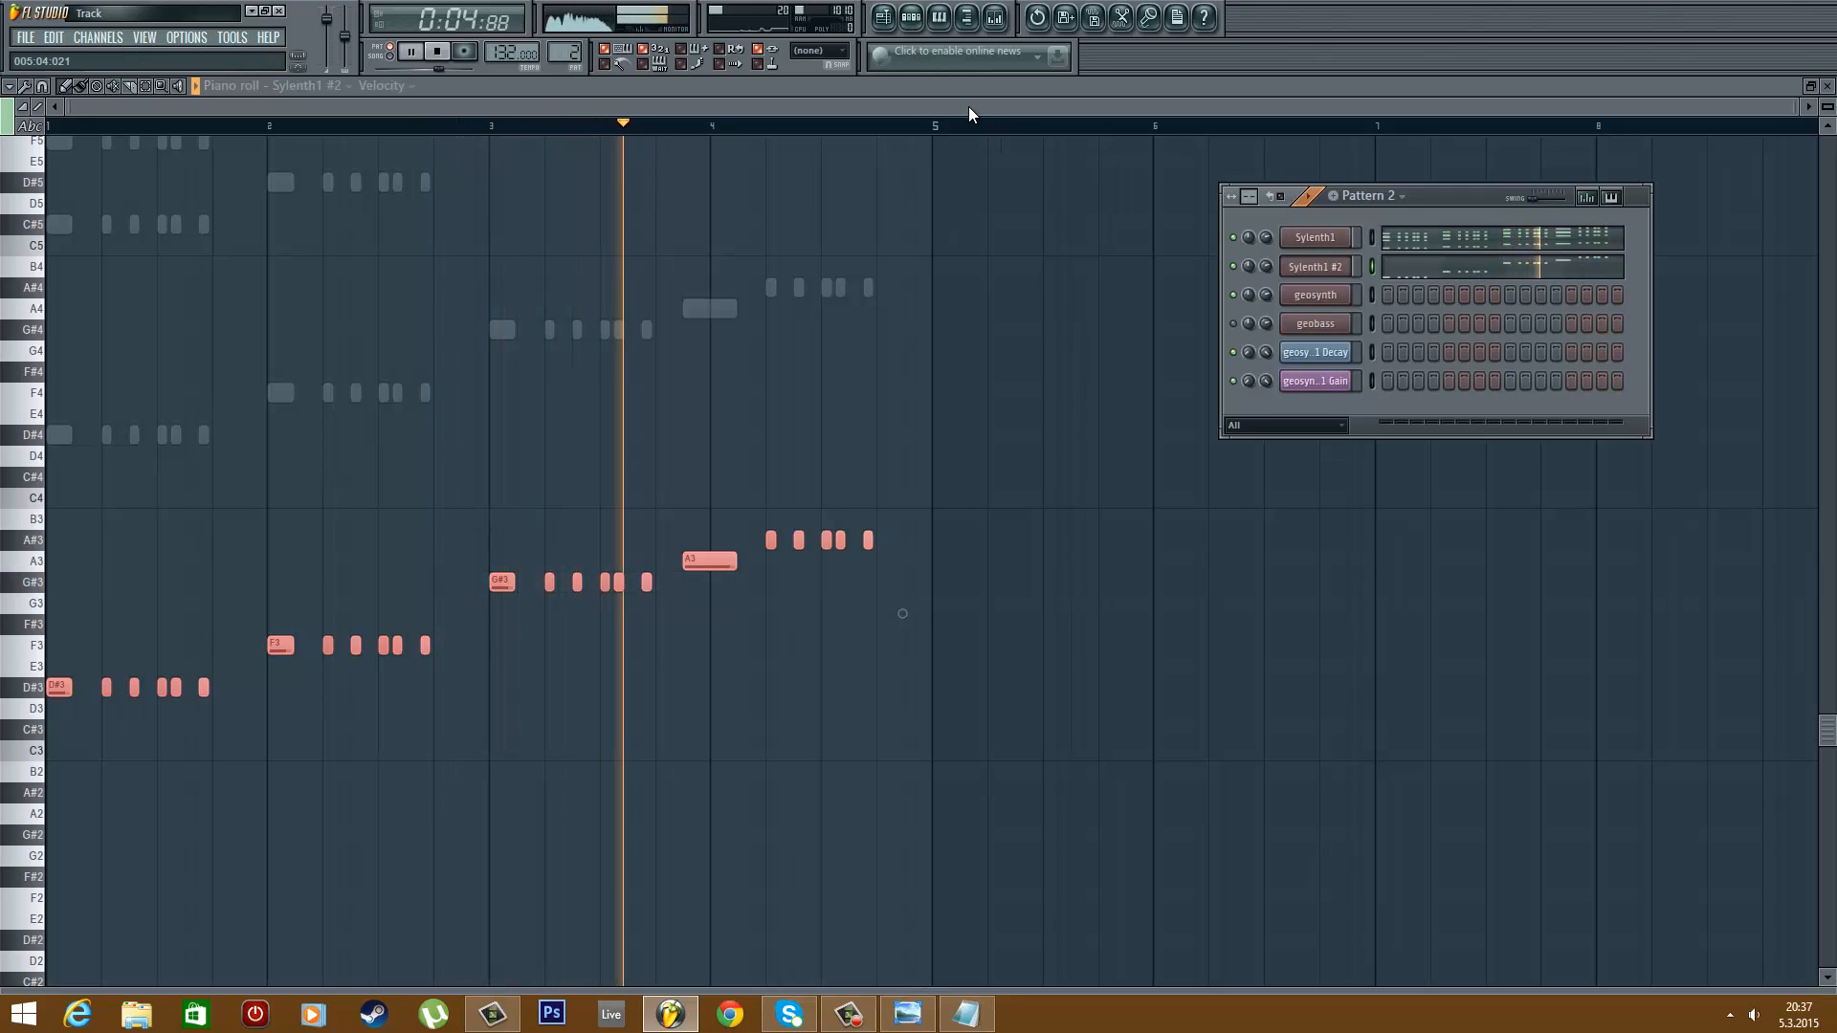
key("space")
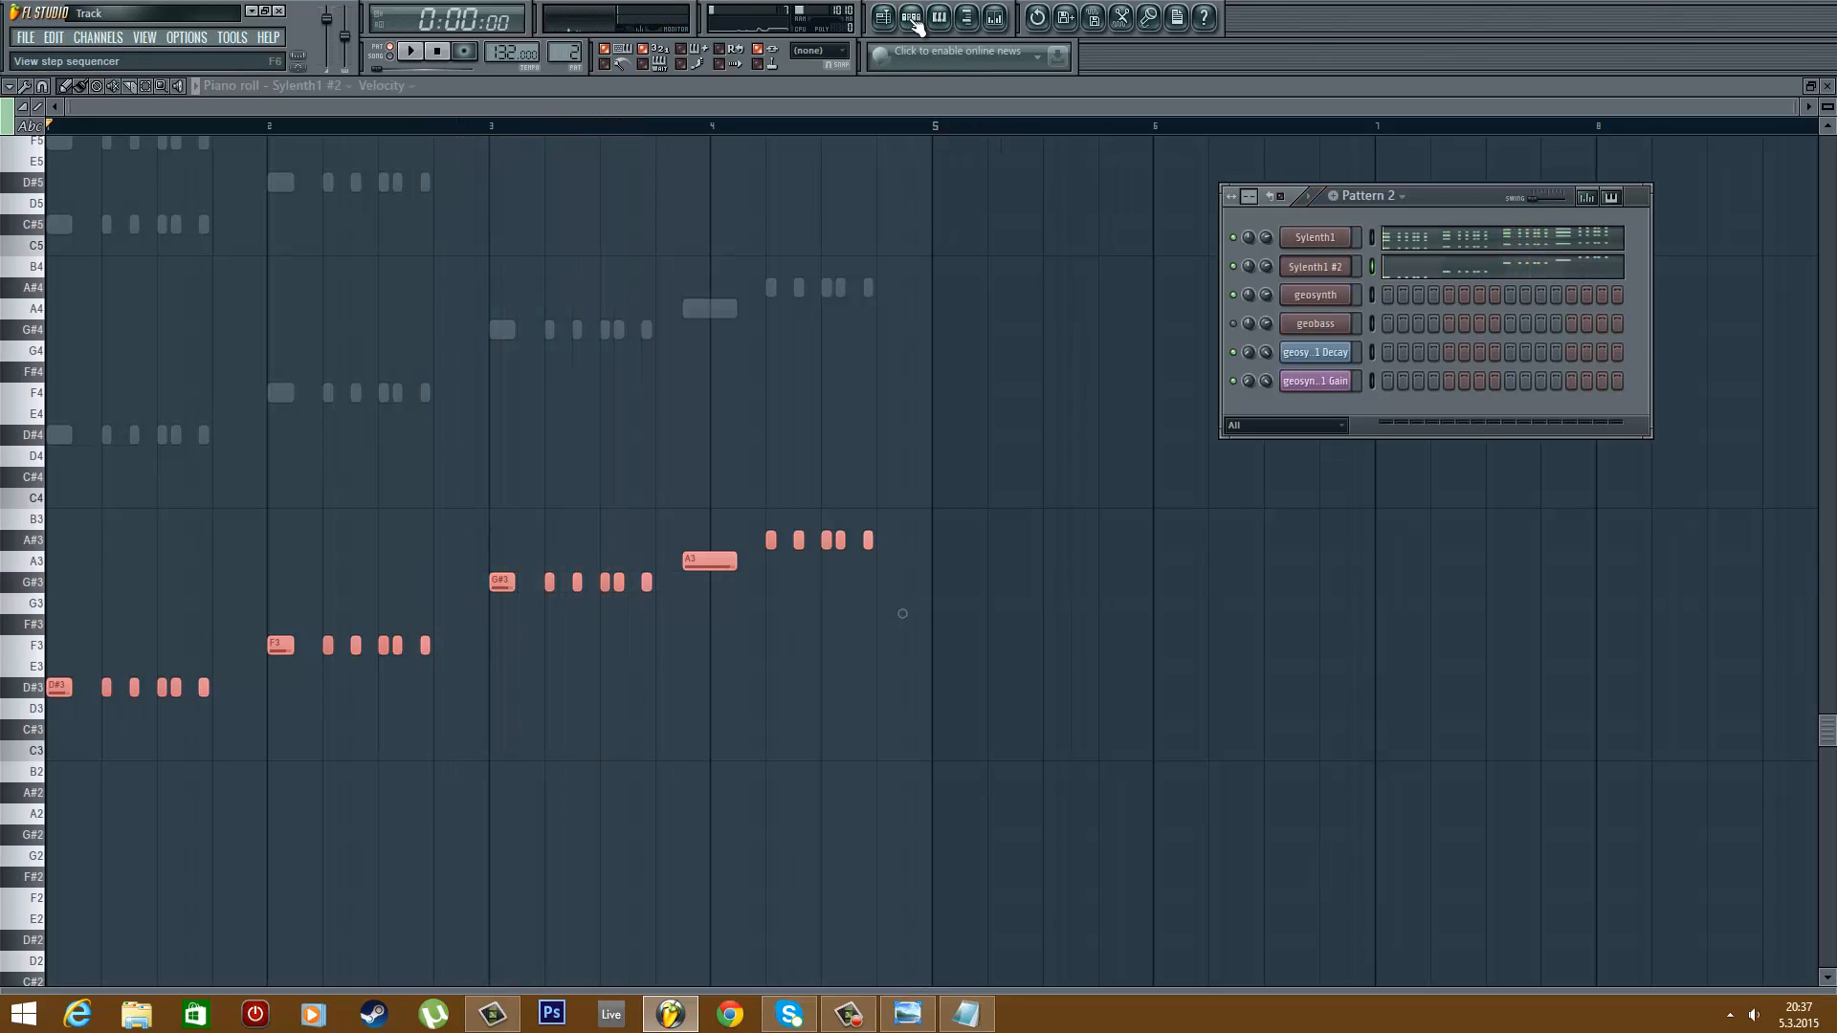
Step: Look over the geobass track in the mixer, reposition the Pattern 2 step sequencer, and close the mixer
left_click(995, 16)
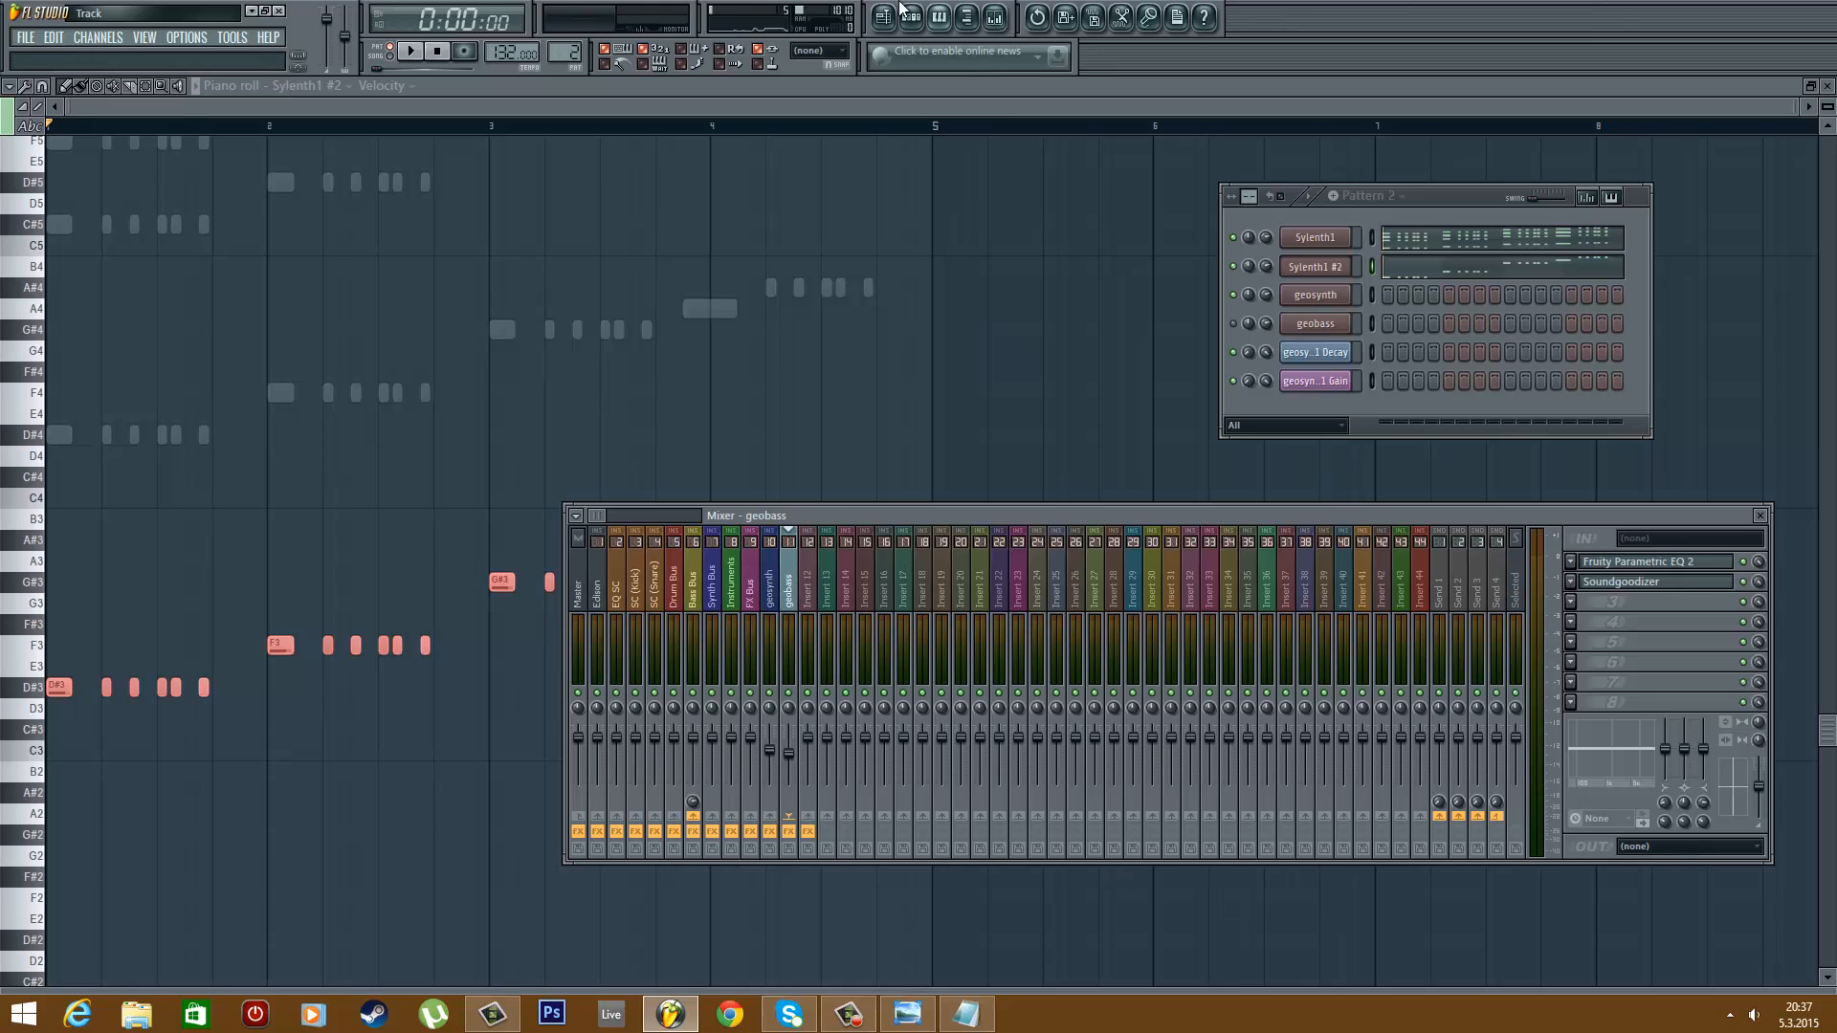
left_click_drag(1434, 192, 1374, 215)
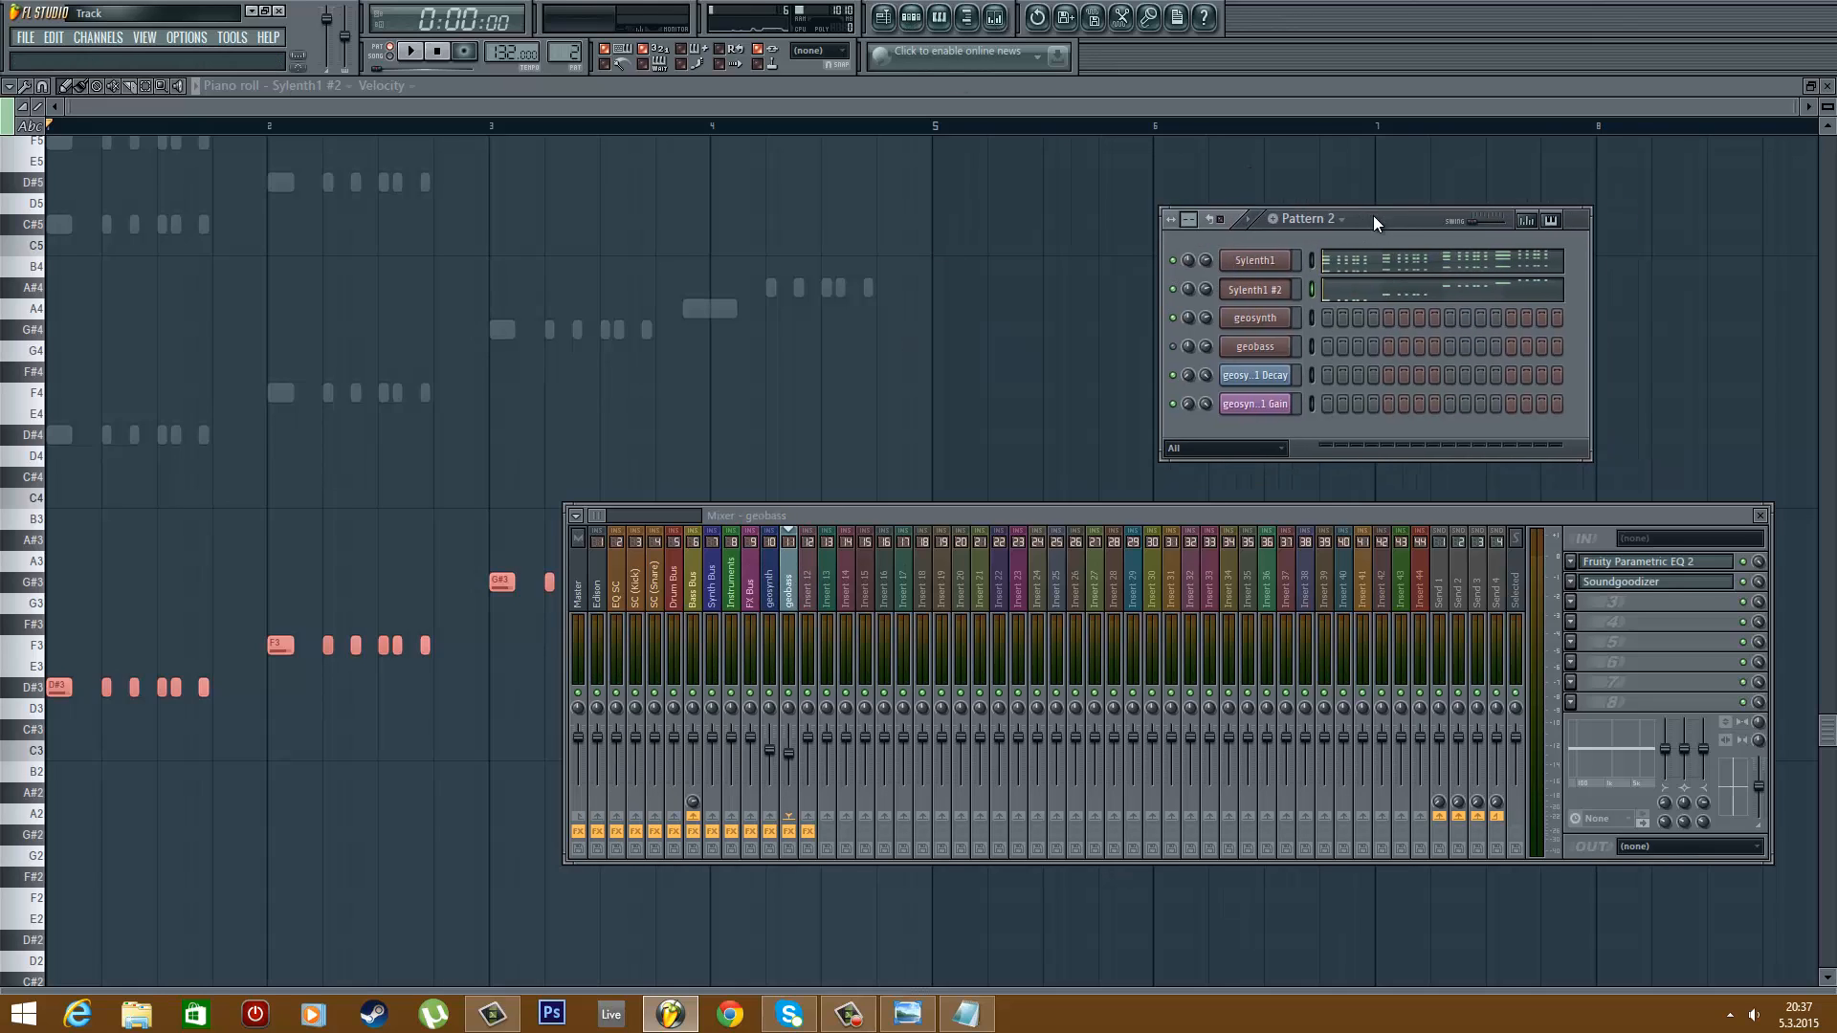
left_click(1765, 517)
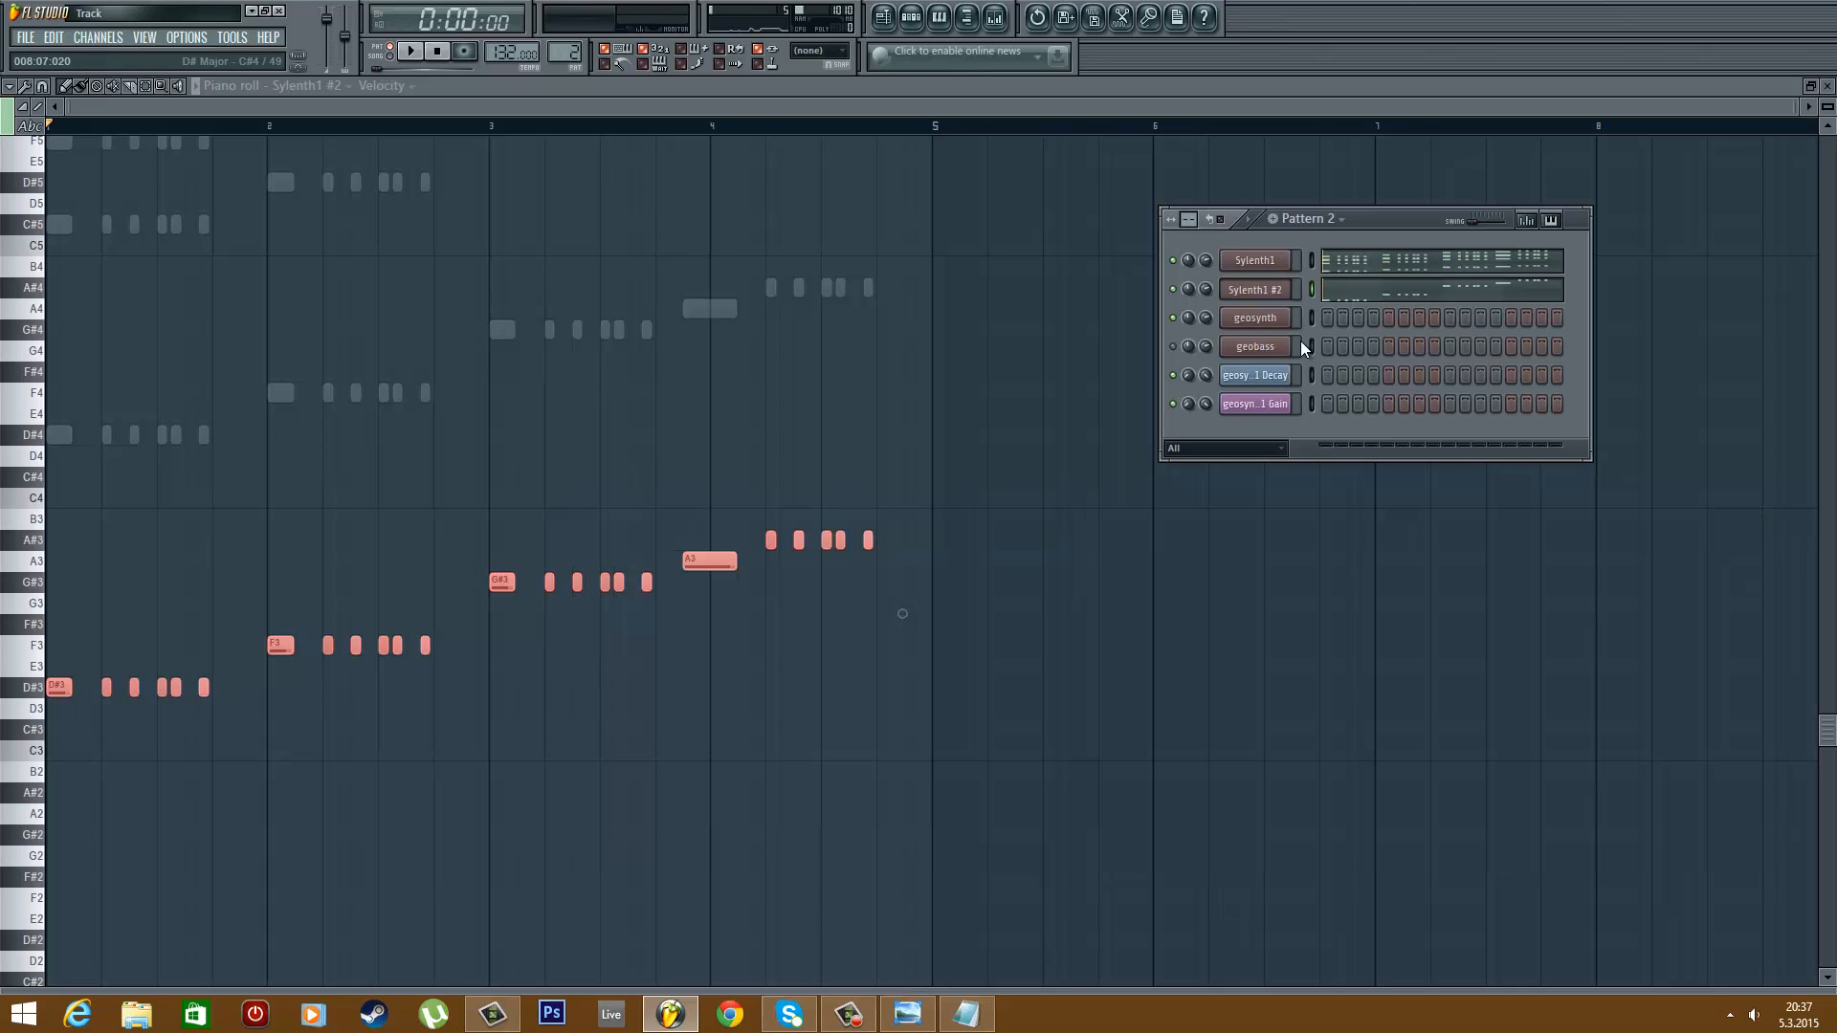
Step: View the original Sylenth1 channel's synth settings with its window moved clear, and close its windows
left_click(1256, 260)
left_click_drag(797, 302, 989, 259)
left_click(873, 157)
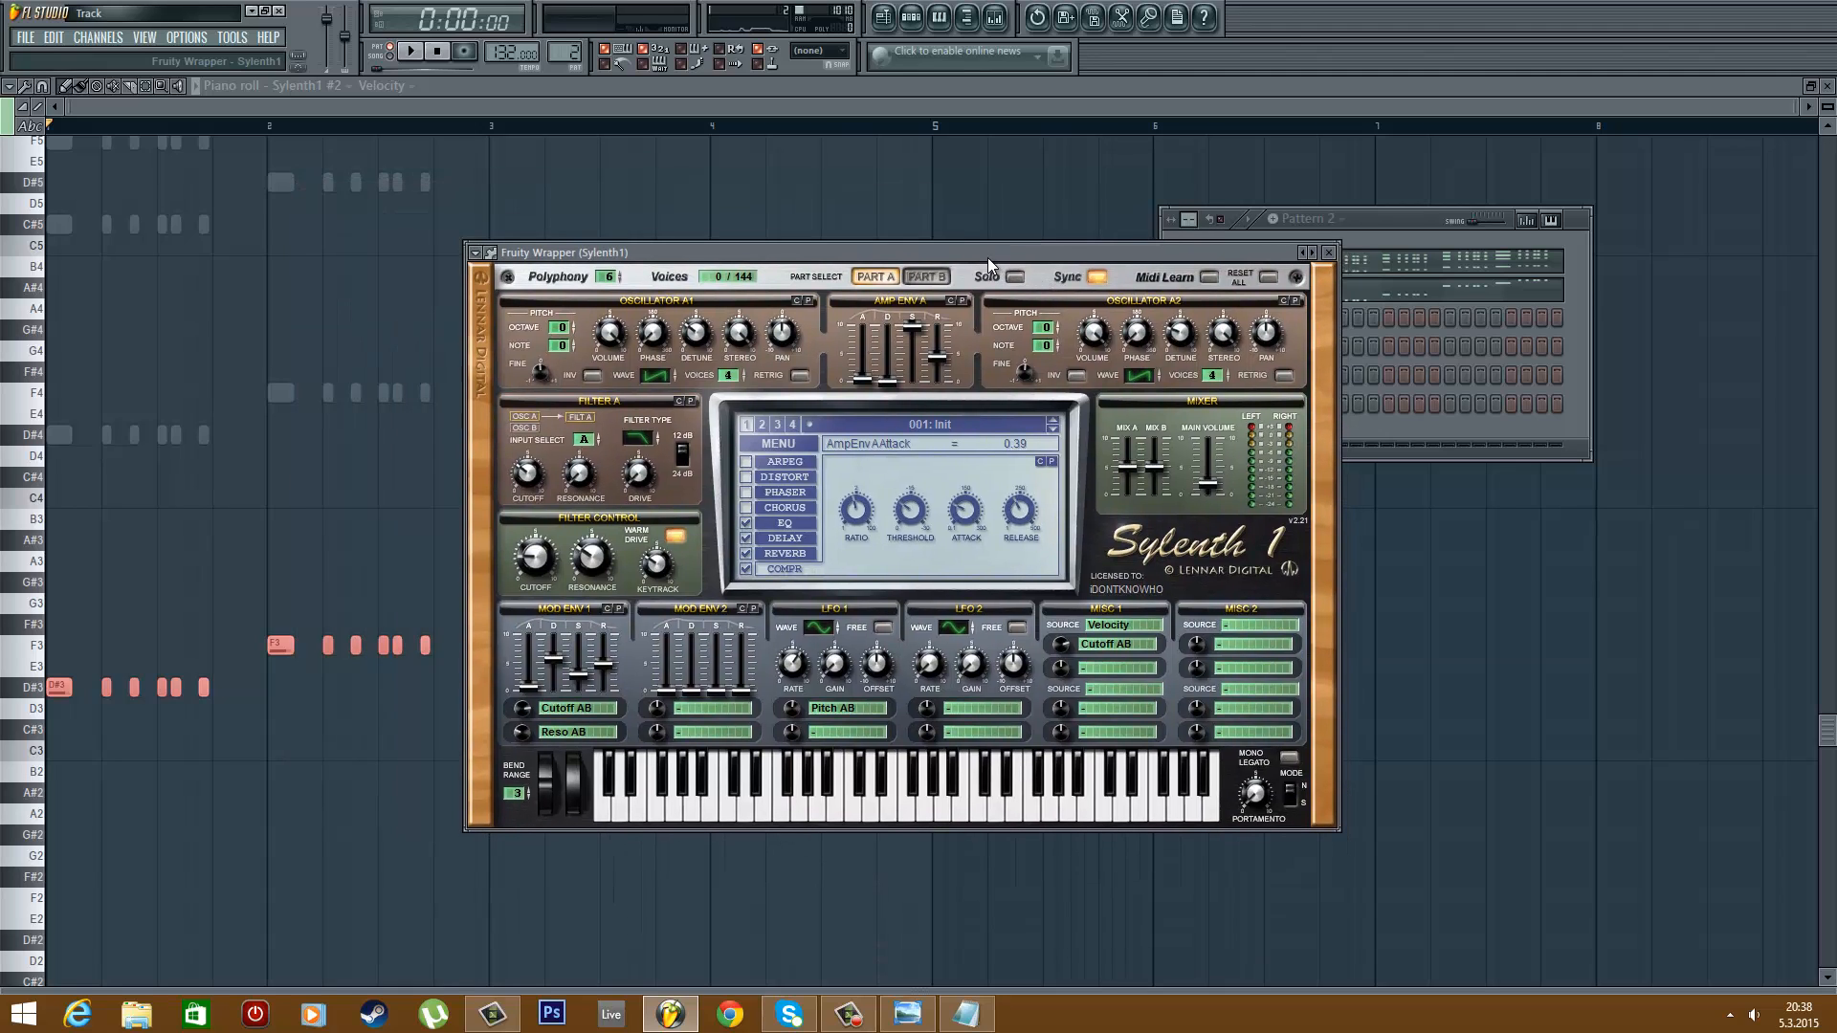
left_click(1331, 253)
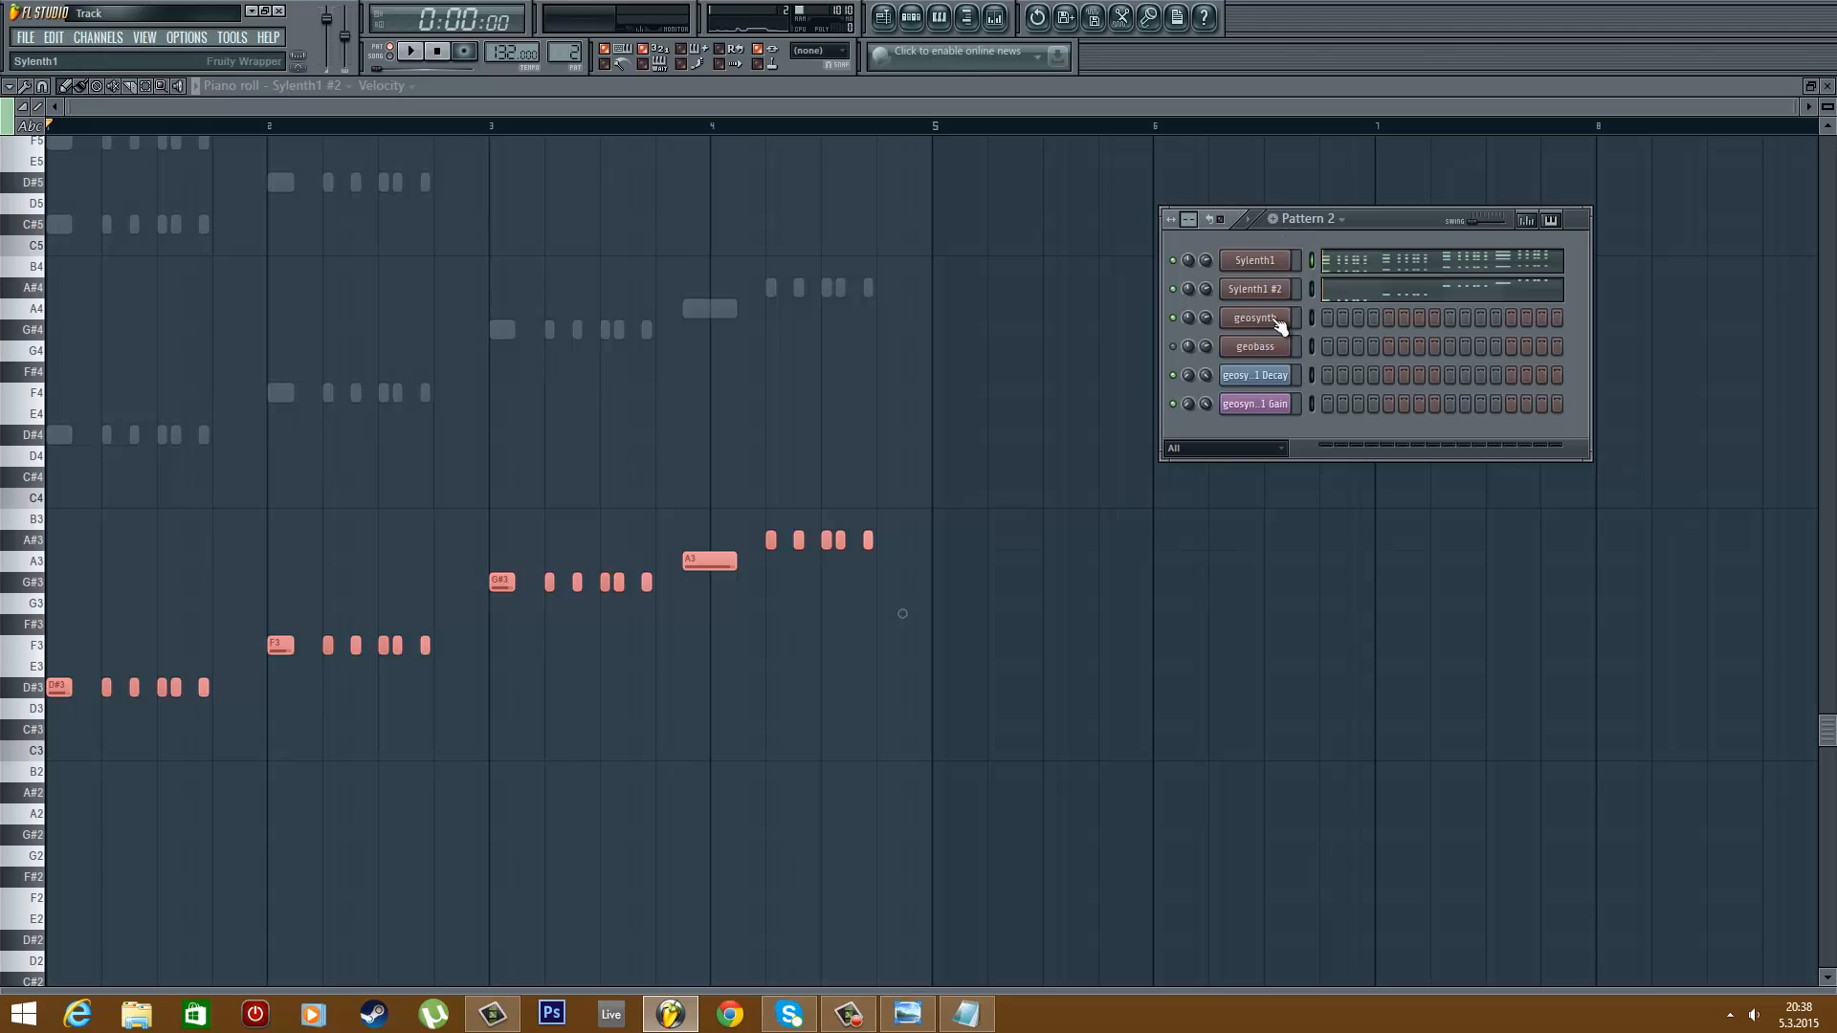